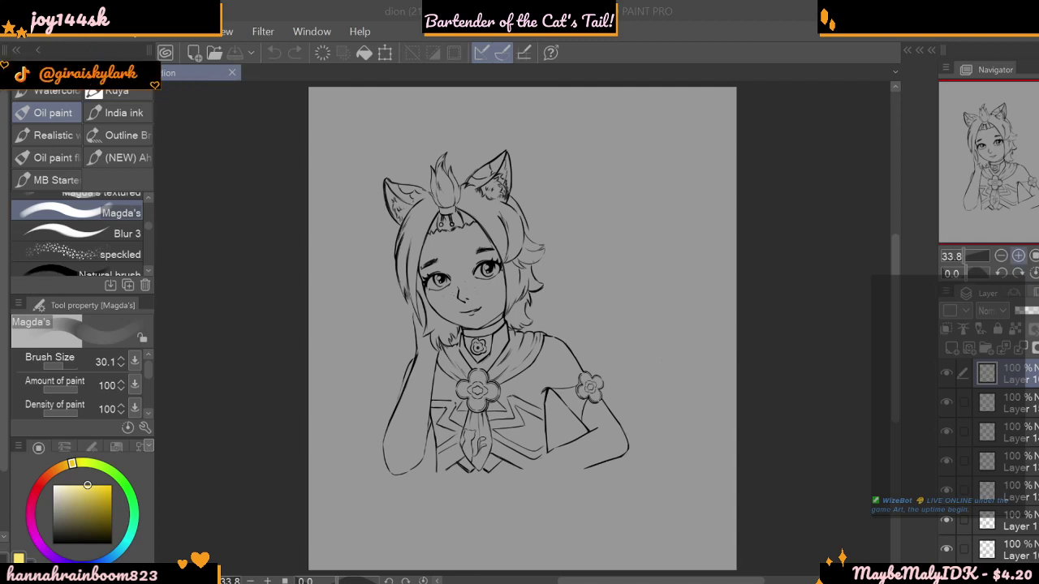
# - Toggle the visibility of individual lineart layers to identify which ones hold the flower ornaments
pyautogui.click(947, 373)
pyautogui.click(947, 373)
pyautogui.click(947, 402)
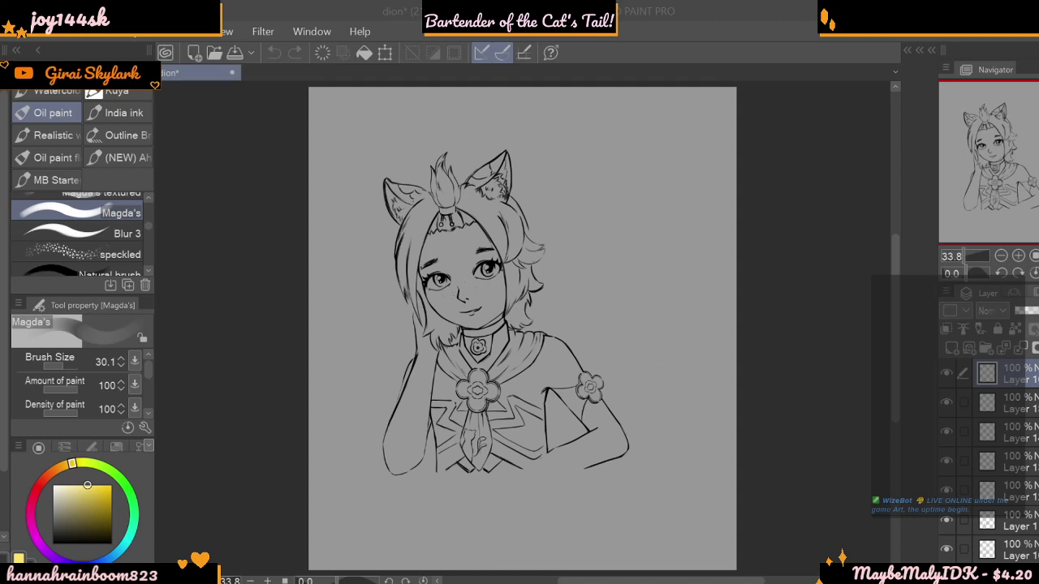
pyautogui.click(859, 301)
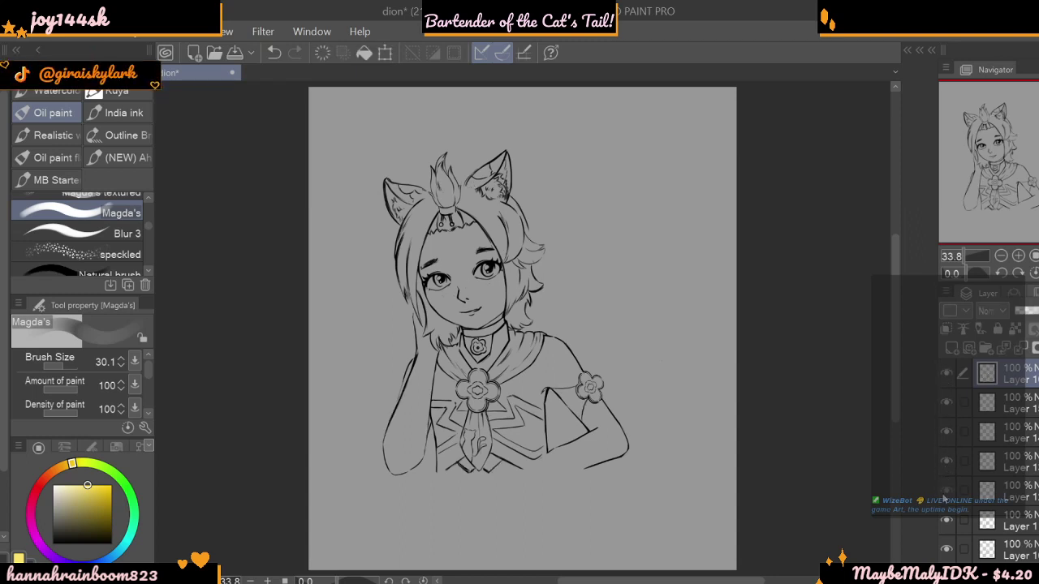
pyautogui.scroll(-5, 986, 462)
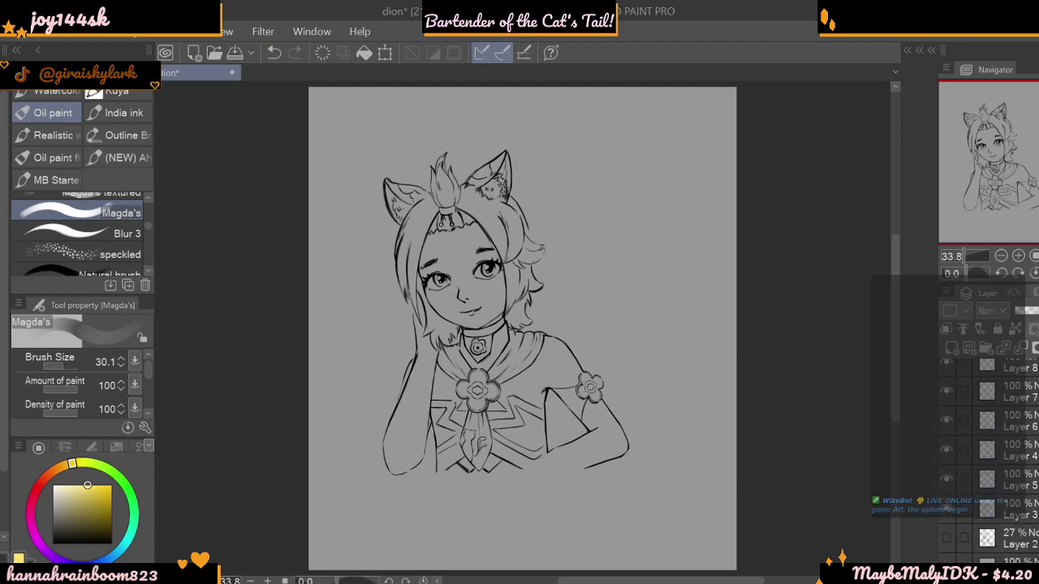
pyautogui.click(947, 477)
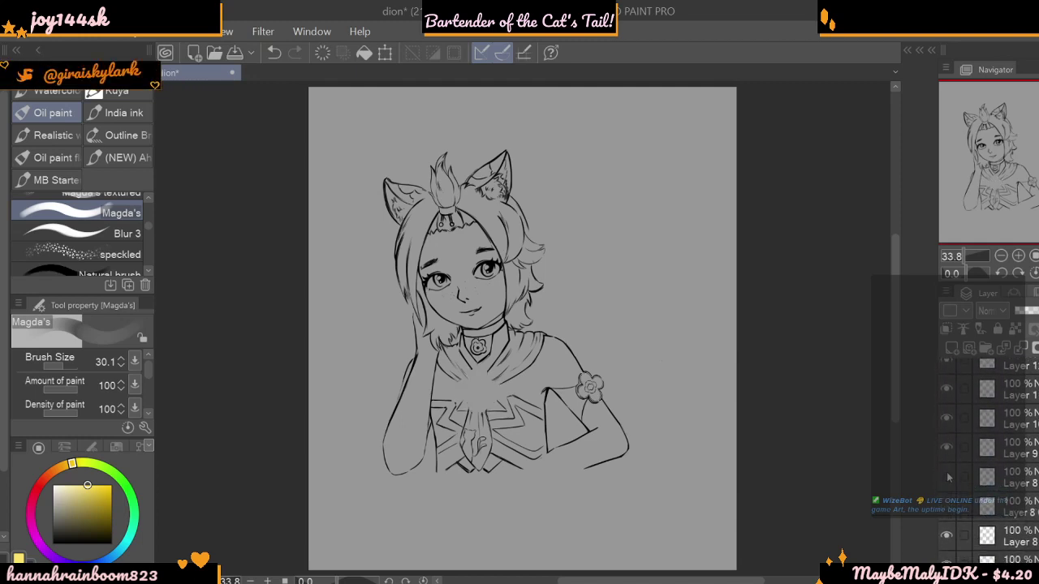
pyautogui.click(948, 478)
pyautogui.click(948, 422)
pyautogui.click(947, 422)
# - Show the hidden large flower layer, Layer 8 Copy 3, and shrink and tilt its flower onto the outer side of the raised arm
pyautogui.click(950, 509)
pyautogui.click(985, 509)
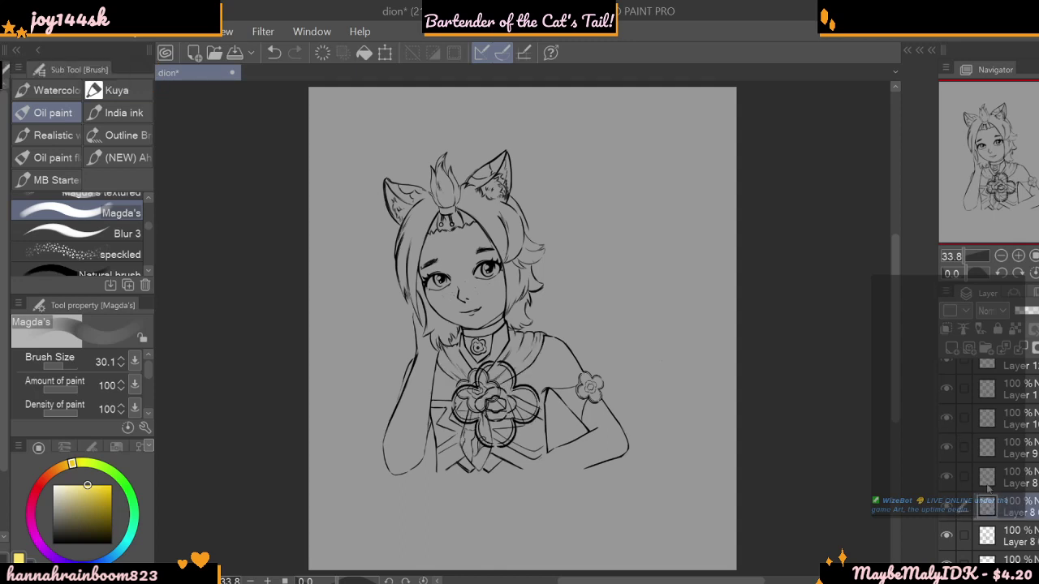
pyautogui.hotkey('ctrl', 't')
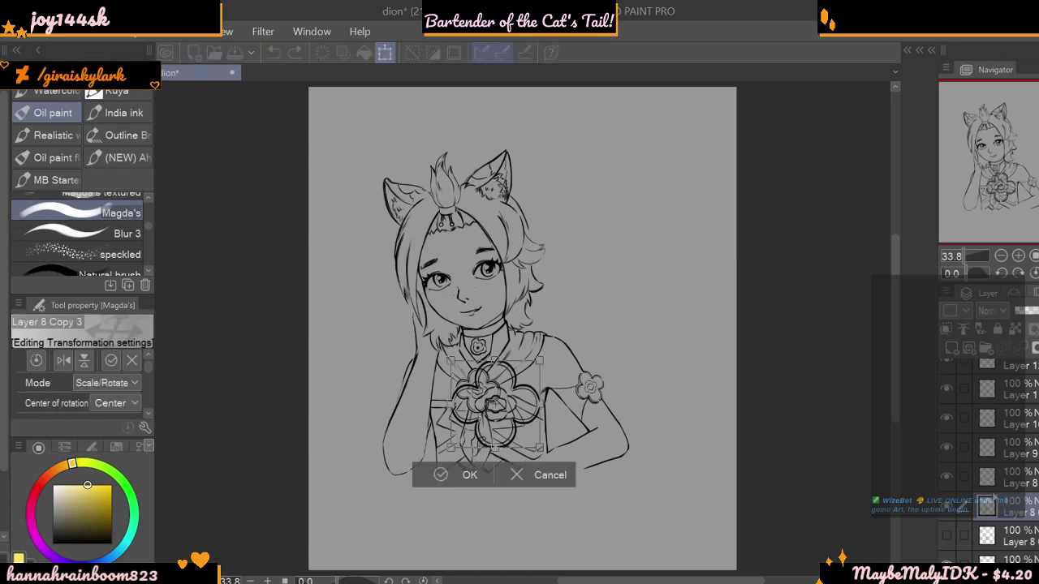
pyautogui.moveTo(539, 362); pyautogui.dragTo(507, 410)
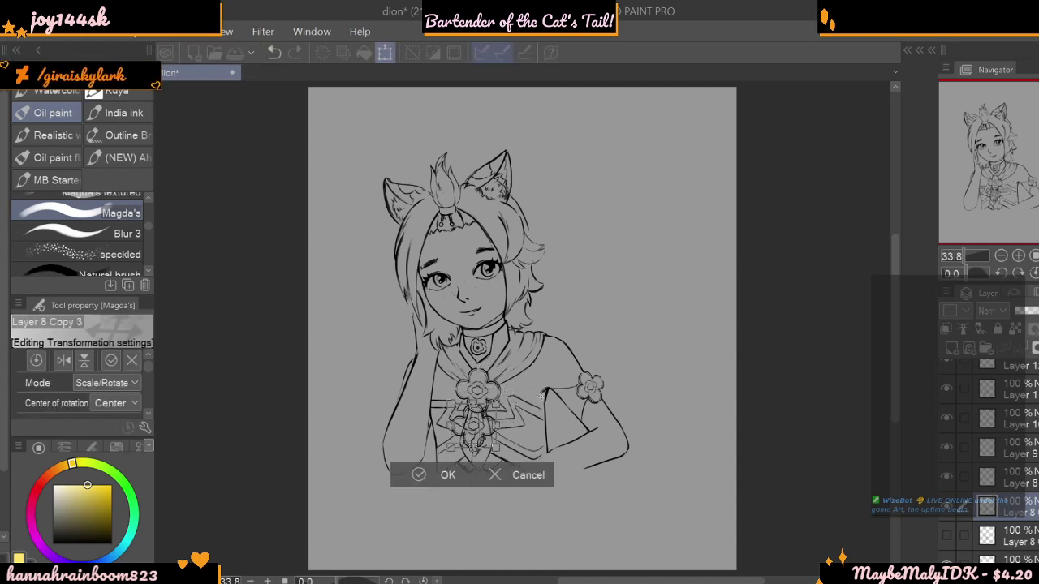
pyautogui.moveTo(637, 381); pyautogui.dragTo(575, 335)
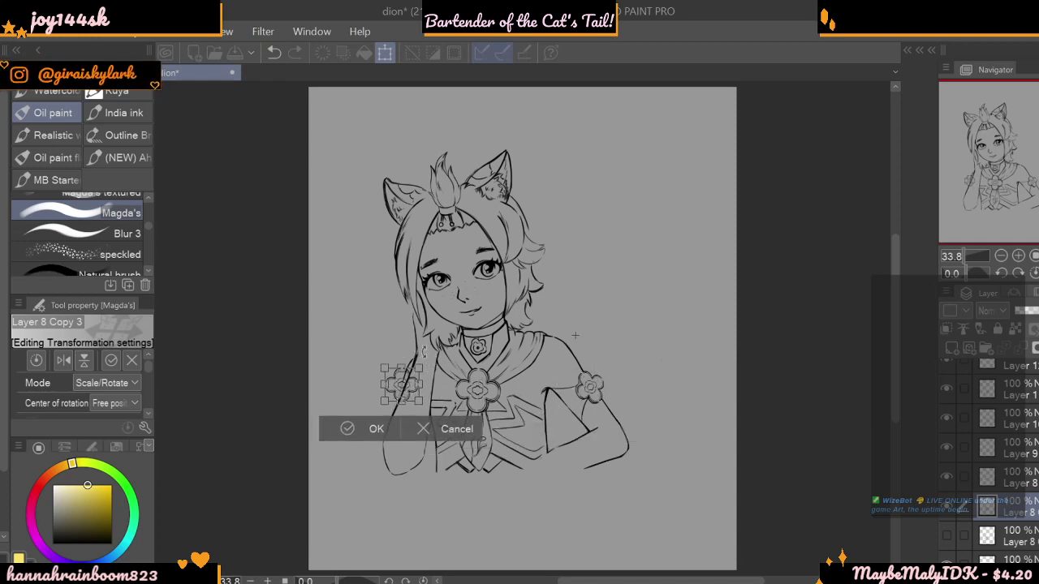
pyautogui.moveTo(423, 350); pyautogui.dragTo(411, 399)
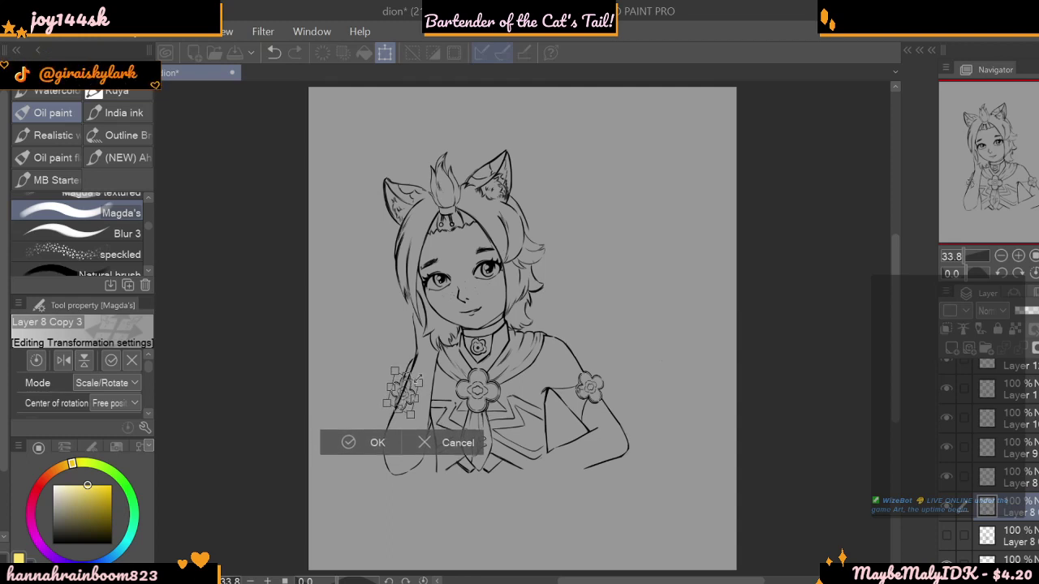
pyautogui.press('Return')
# - Erase the part of the raised arm's flower that overlaps the inside of the arm, using the G-pen at size 58.9
pyautogui.click(1018, 257)
pyautogui.moveTo(586, 581); pyautogui.dragTo(548, 581)
pyautogui.click(1018, 256)
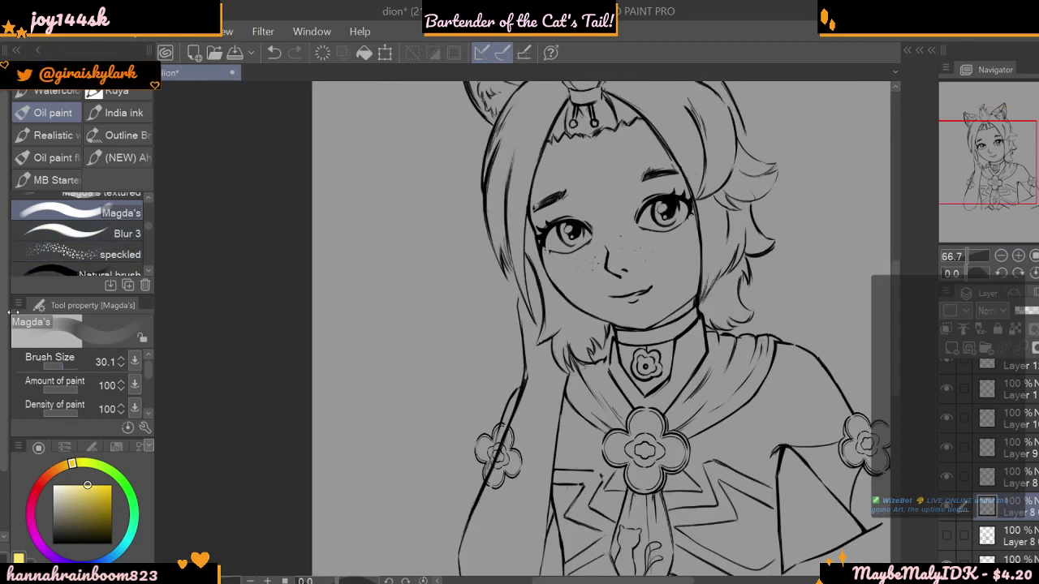
pyautogui.press('p')
pyautogui.moveTo(73, 364); pyautogui.dragTo(63, 362)
pyautogui.moveTo(517, 470); pyautogui.dragTo(516, 423)
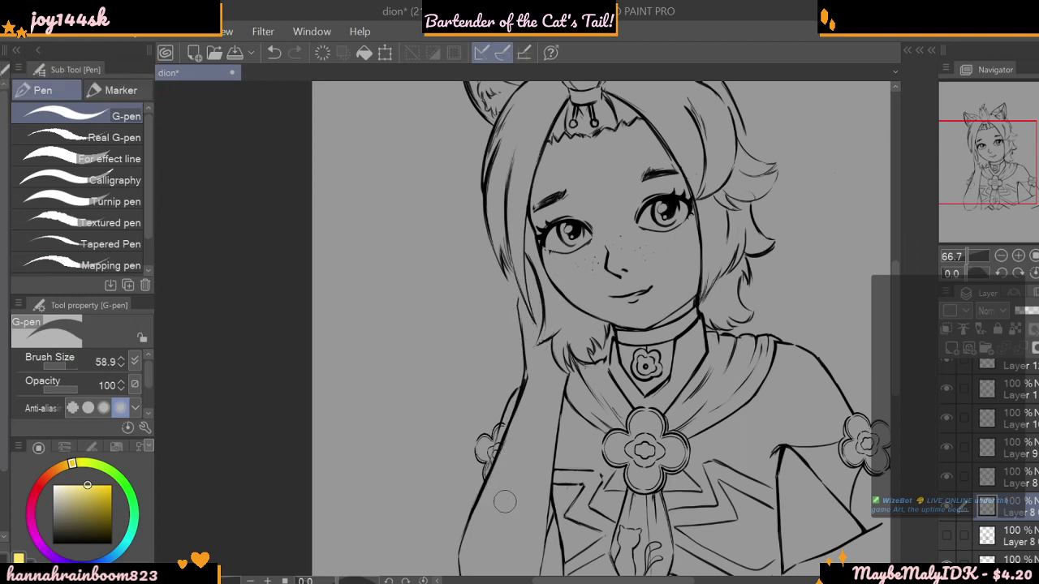
# - Check which layer holds the arm and shoulder lineart and select that layer
pyautogui.scroll(-4, 988, 503)
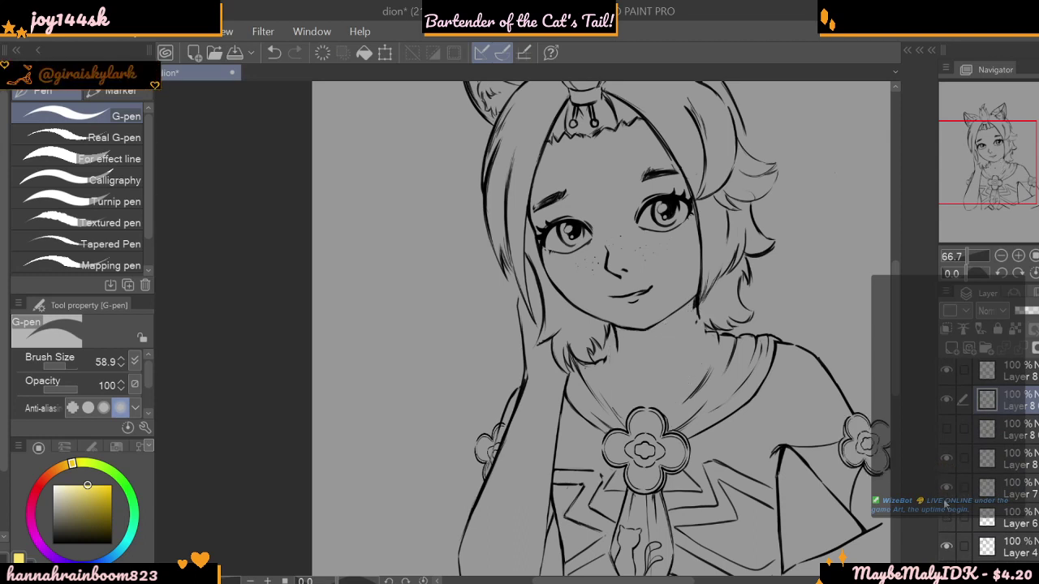
pyautogui.click(947, 568)
pyautogui.click(947, 568)
pyautogui.click(988, 568)
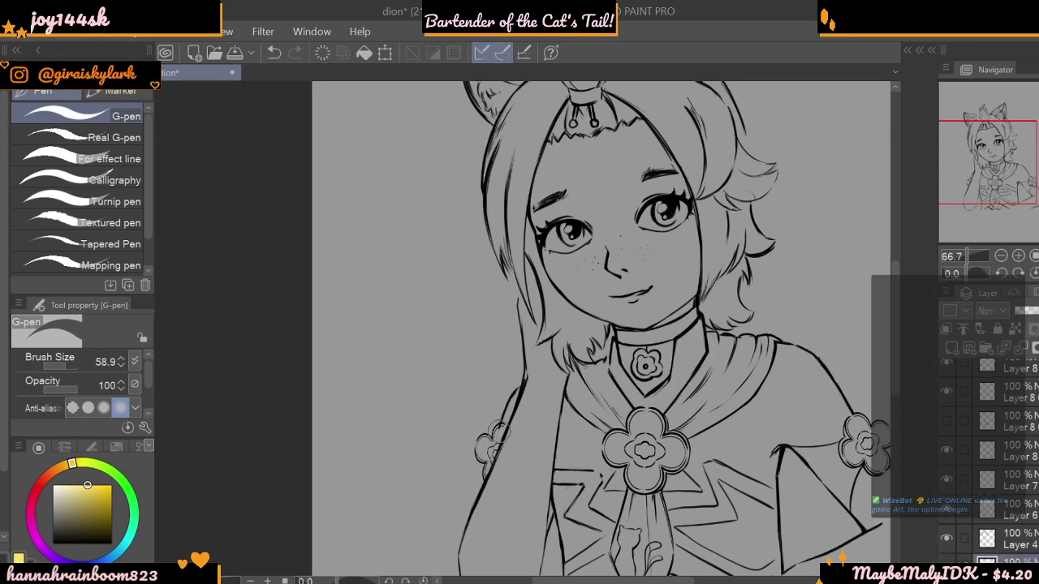
pyautogui.click(992, 311)
pyautogui.click(1000, 263)
pyautogui.click(1001, 257)
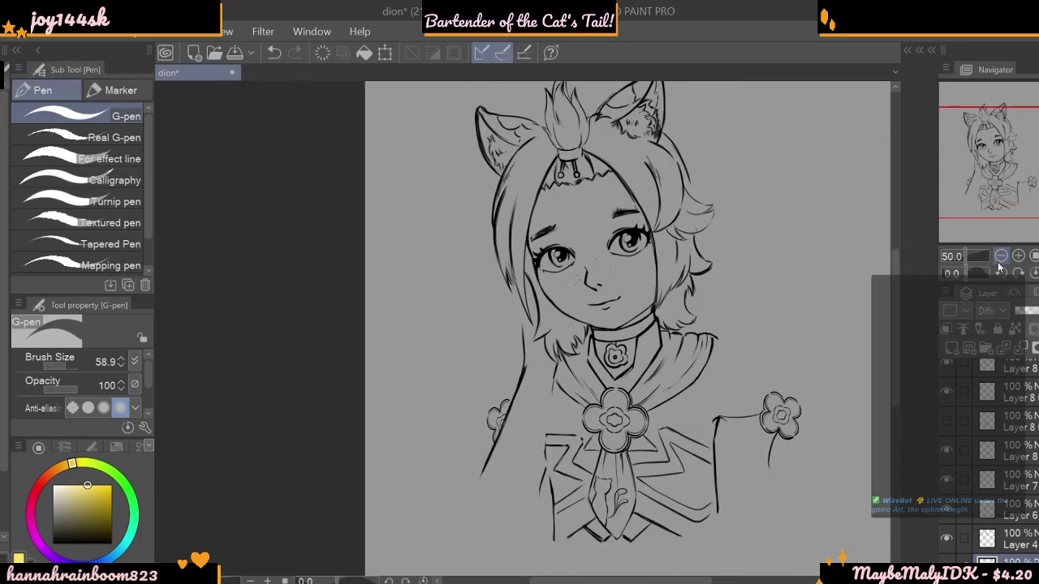
pyautogui.hotkey('ctrl', 'y')
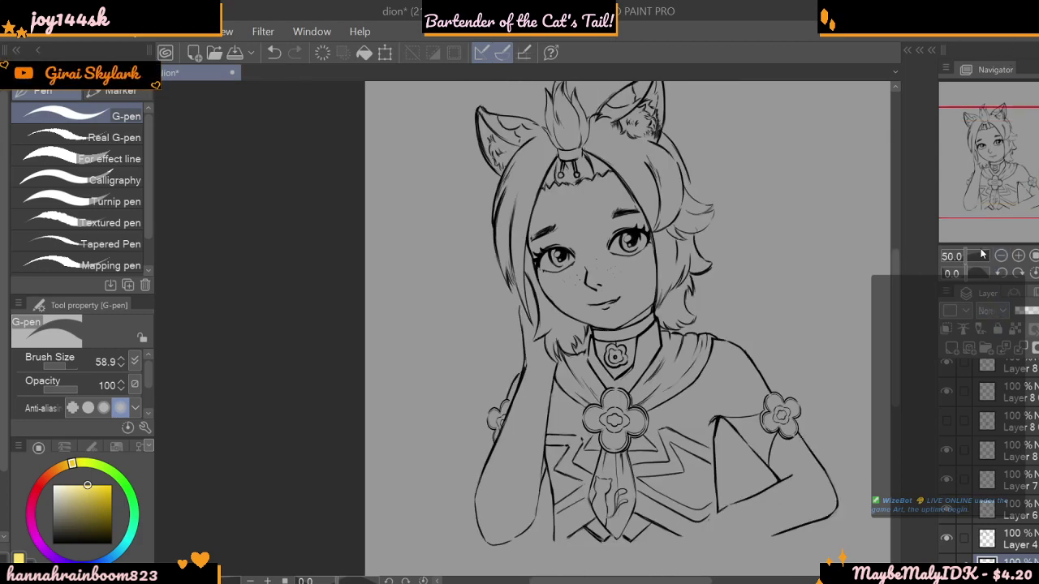
pyautogui.click(1001, 257)
pyautogui.click(1016, 258)
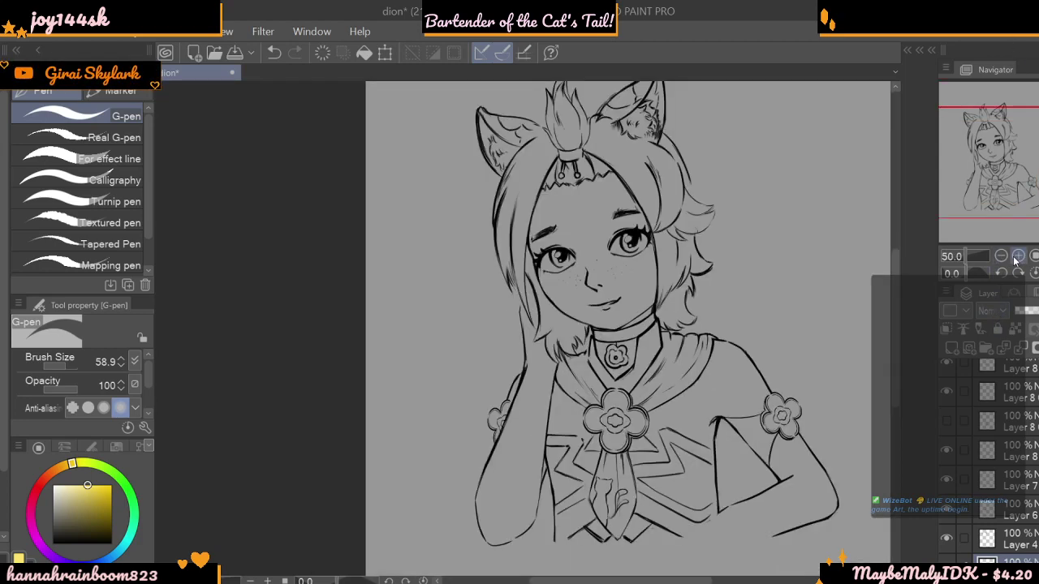
pyautogui.click(1000, 258)
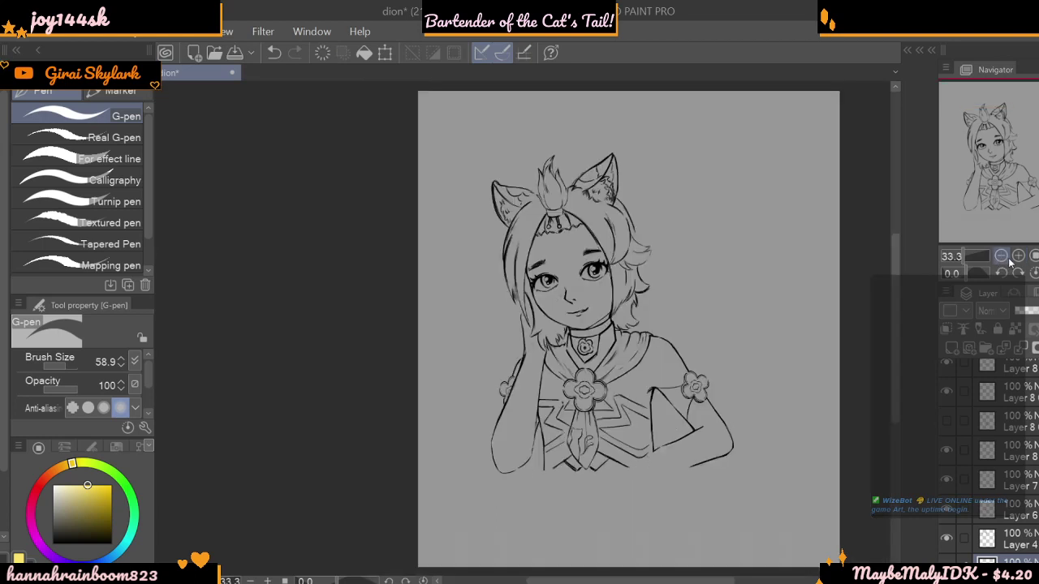
pyautogui.click(1017, 257)
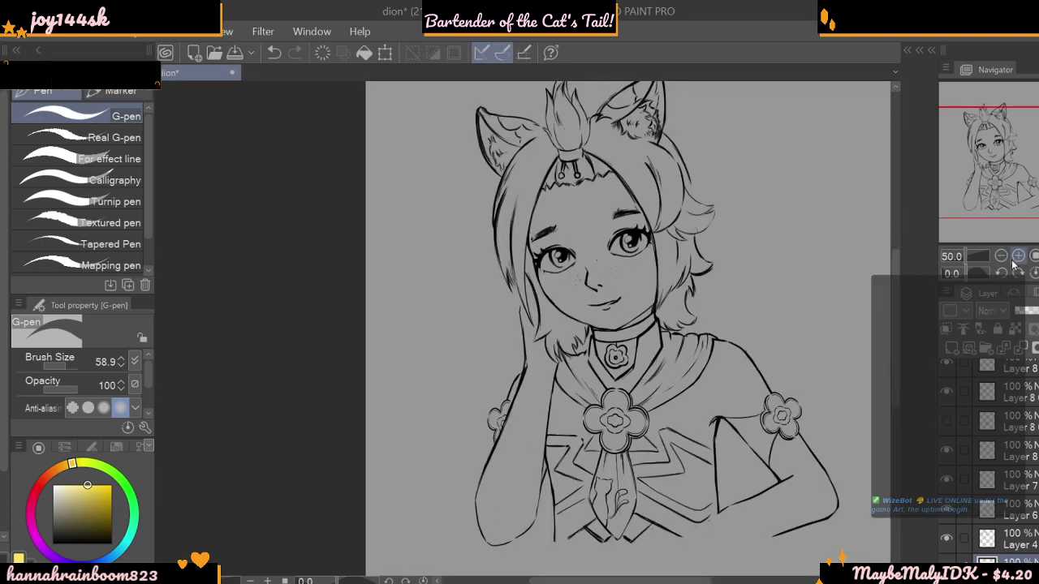
pyautogui.hotkey('ctrl', 't')
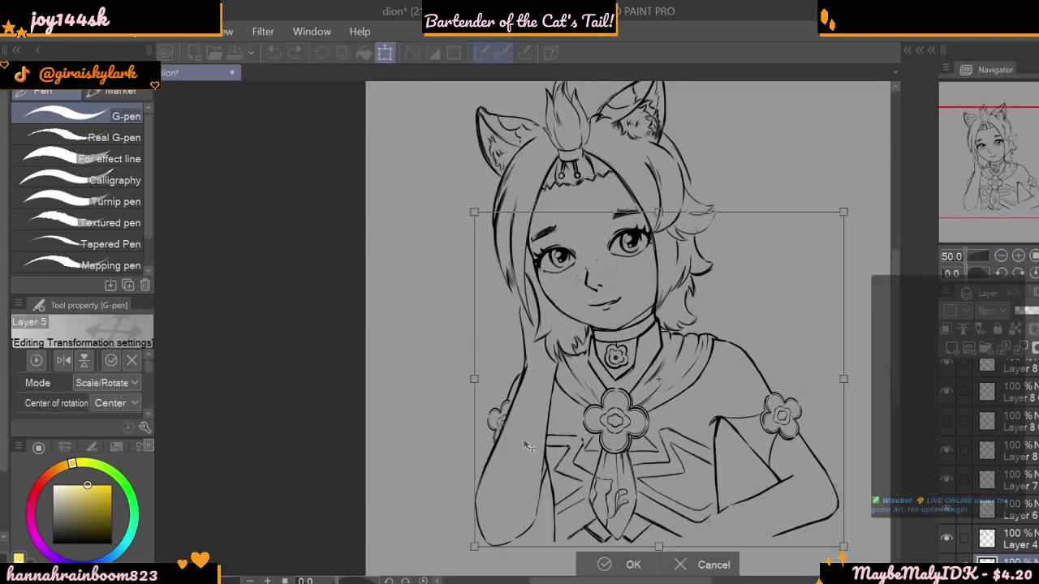
pyautogui.press('Return')
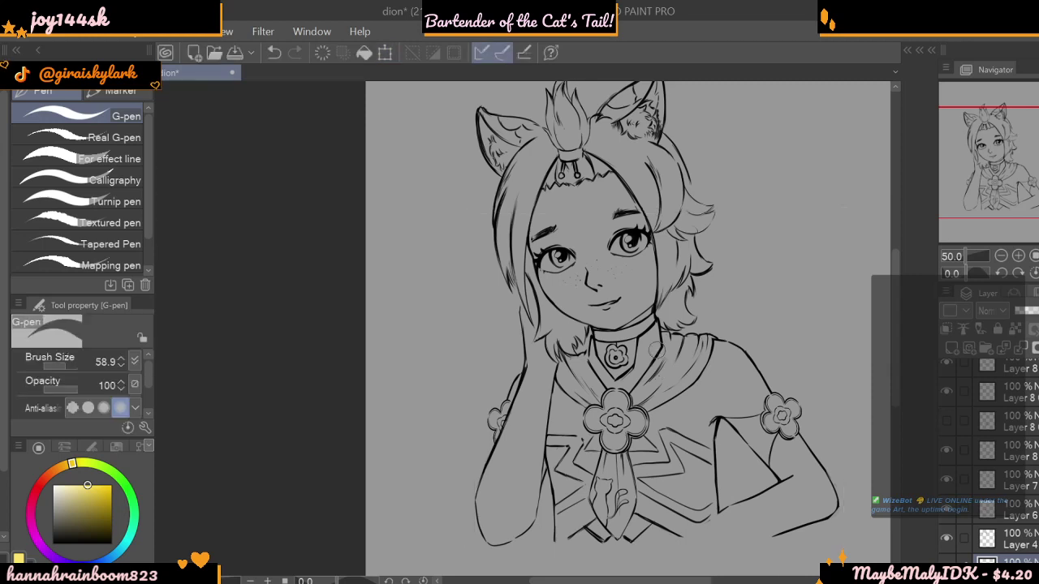
# - Toggle the visibility of the clothing and ornament layers to examine which lines each one contains
pyautogui.scroll(4, 989, 455)
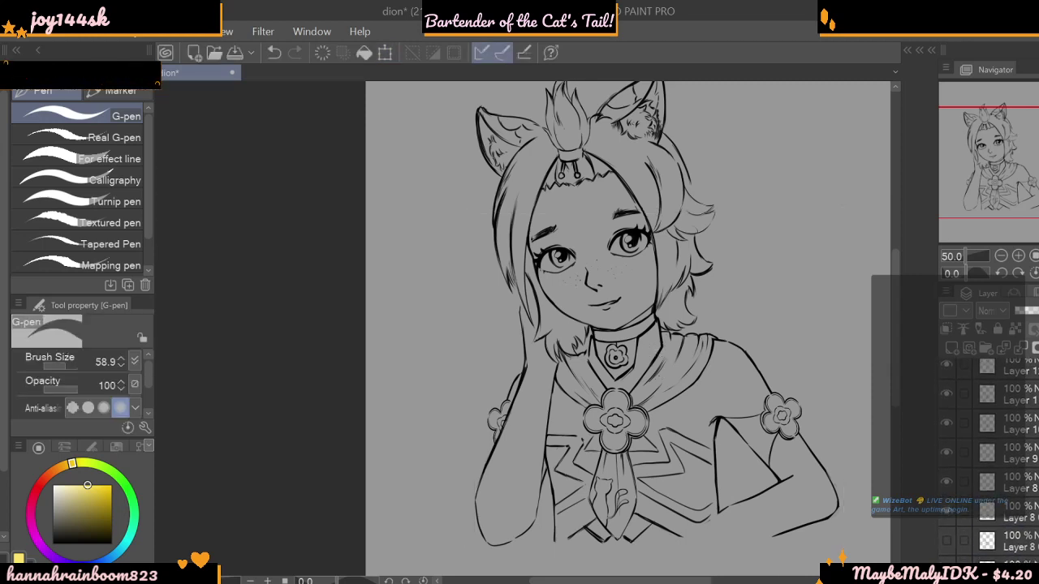
pyautogui.scroll(1, 988, 454)
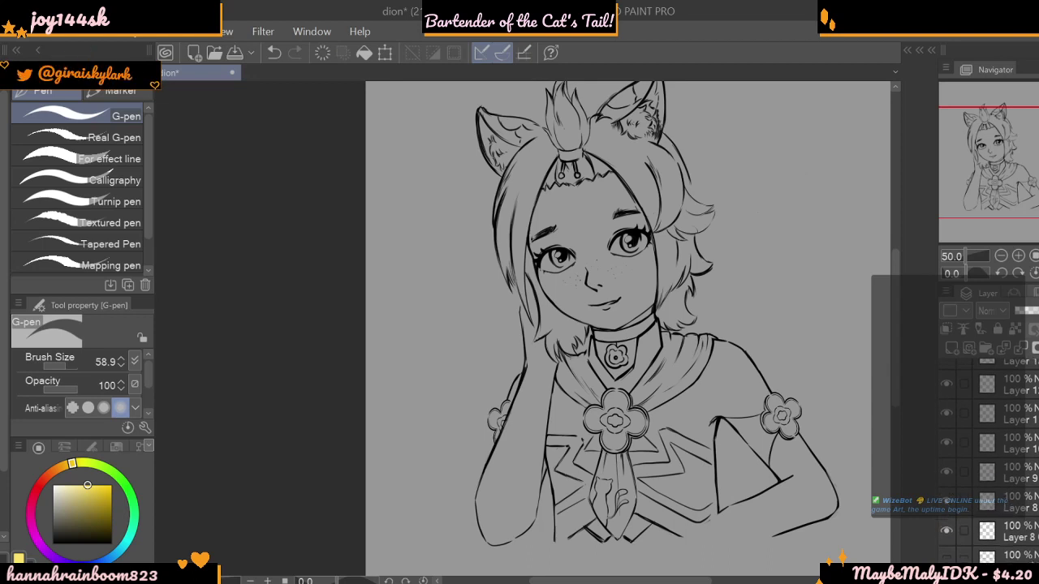
pyautogui.click(947, 502)
pyautogui.click(951, 482)
pyautogui.click(950, 446)
pyautogui.click(951, 446)
pyautogui.click(945, 412)
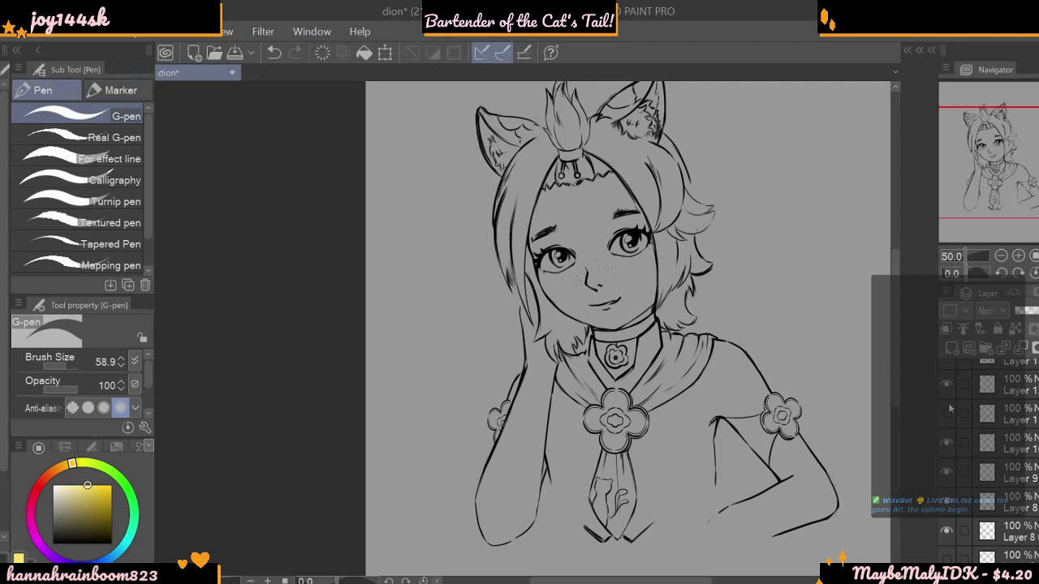
pyautogui.click(947, 412)
pyautogui.scroll(3, 987, 454)
pyautogui.scroll(-3, 987, 461)
pyautogui.click(954, 441)
pyautogui.click(954, 441)
# - Select the raised arm's flower layer and move the flower slightly lower along the arm
pyautogui.click(953, 463)
pyautogui.click(946, 465)
pyautogui.click(986, 465)
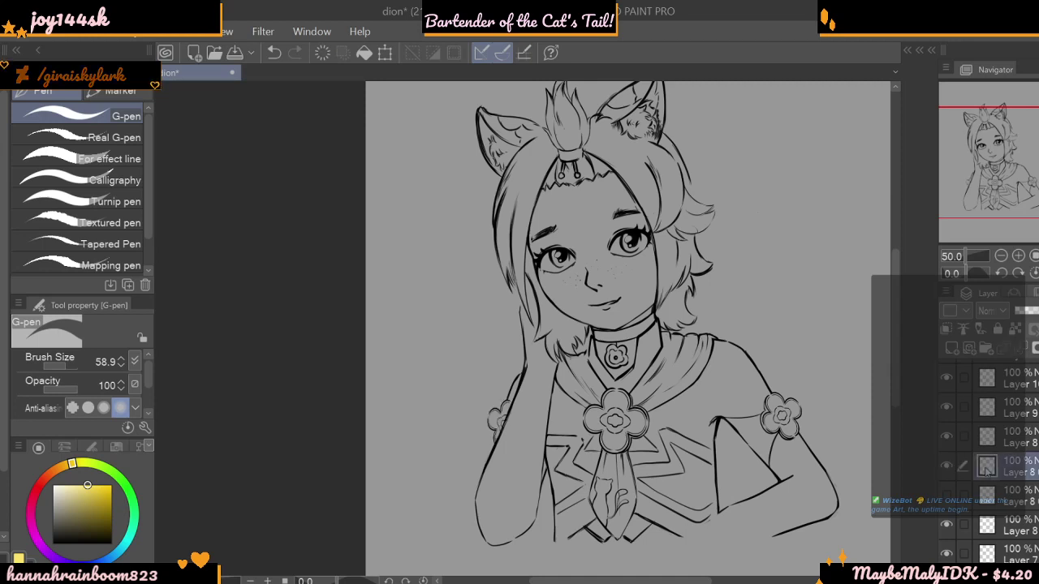
pyautogui.hotkey('ctrl', 't')
pyautogui.moveTo(504, 429); pyautogui.dragTo(506, 445)
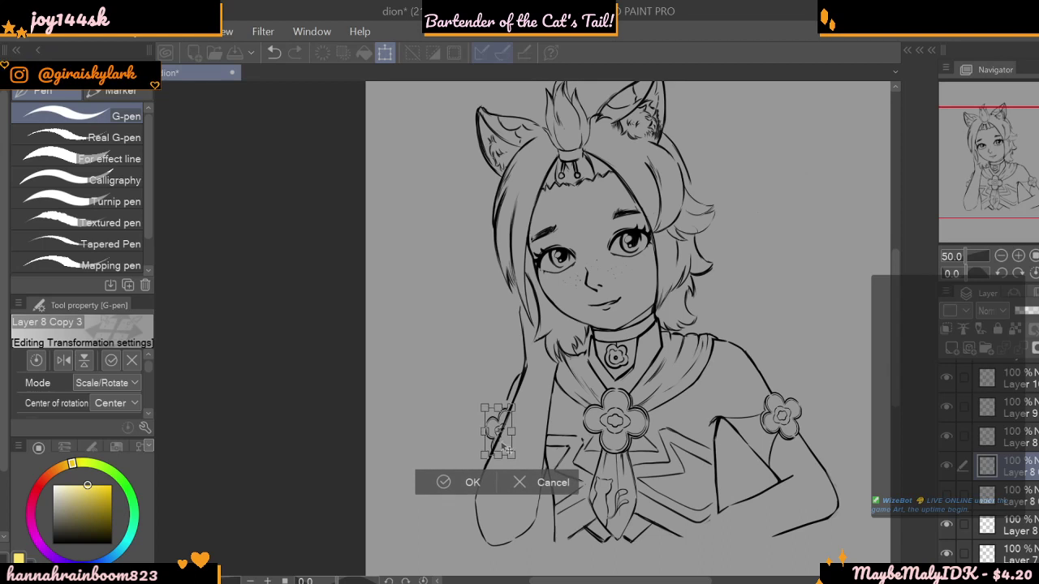
pyautogui.press('Return')
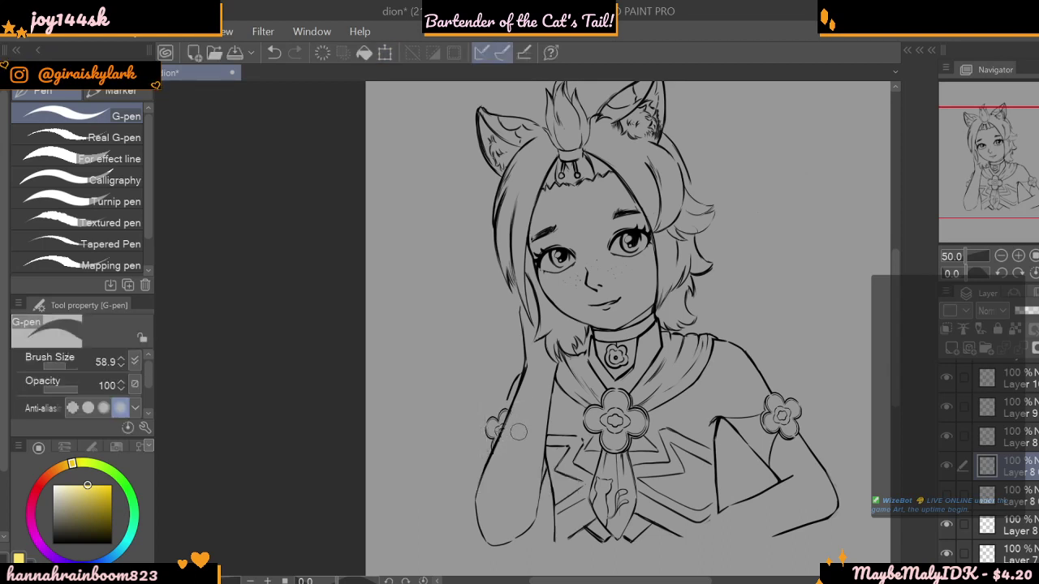
# - Select the arm lineart on Layer 5 and set the G-pen to black at size 15.4
pyautogui.scroll(-3, 1024, 499)
pyautogui.click(1024, 499)
pyautogui.click(947, 492)
pyautogui.click(947, 491)
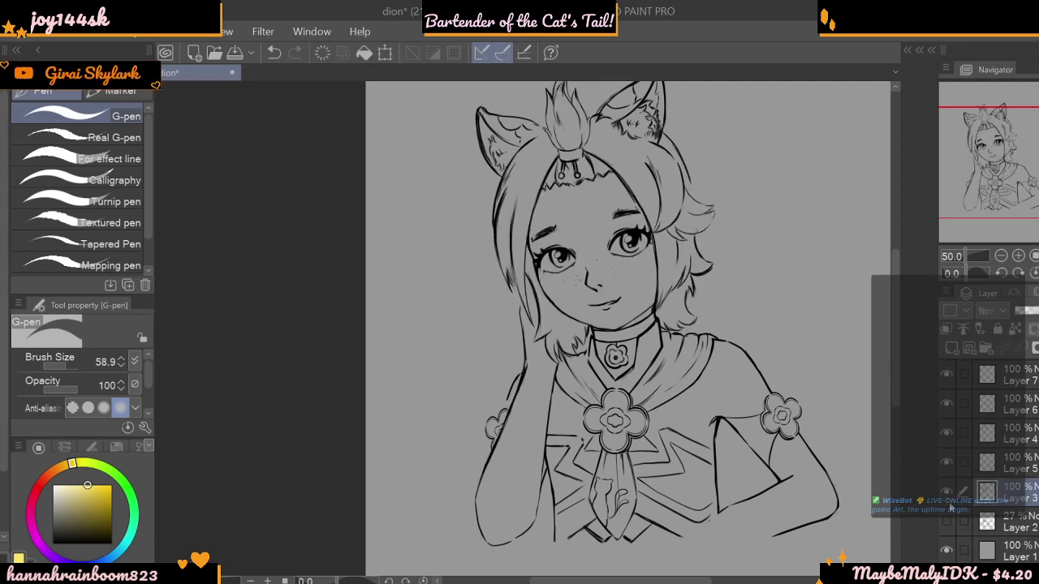
pyautogui.click(949, 464)
pyautogui.click(948, 463)
pyautogui.click(988, 473)
pyautogui.click(111, 543)
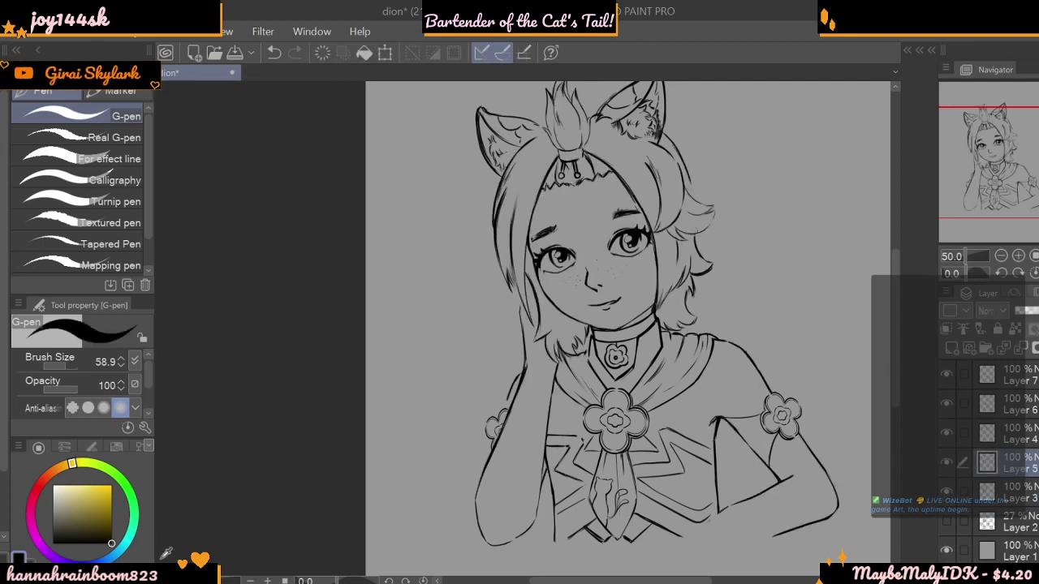
pyautogui.click(62, 367)
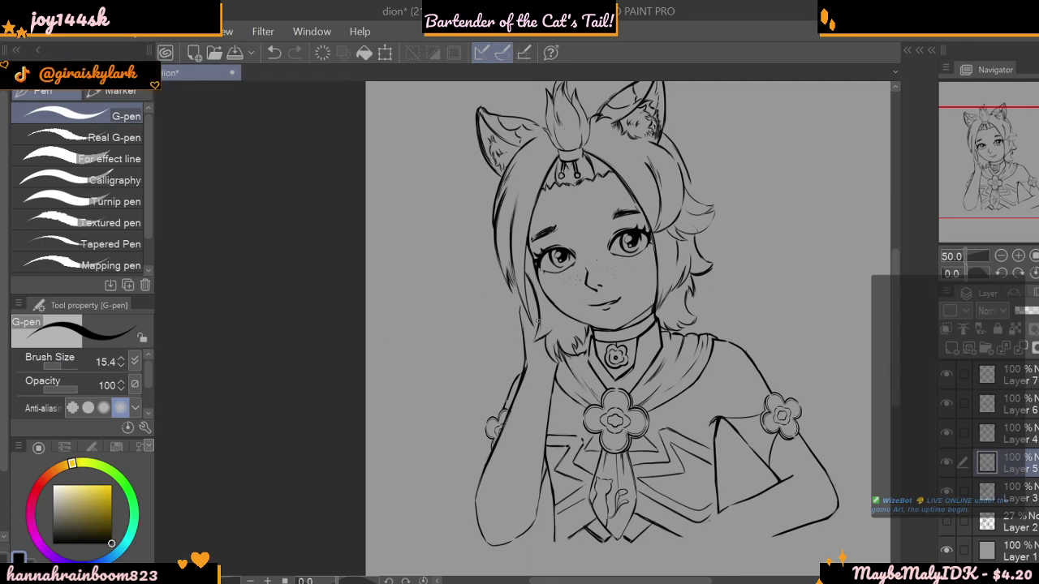
pyautogui.hotkey('ctrl', 'z')
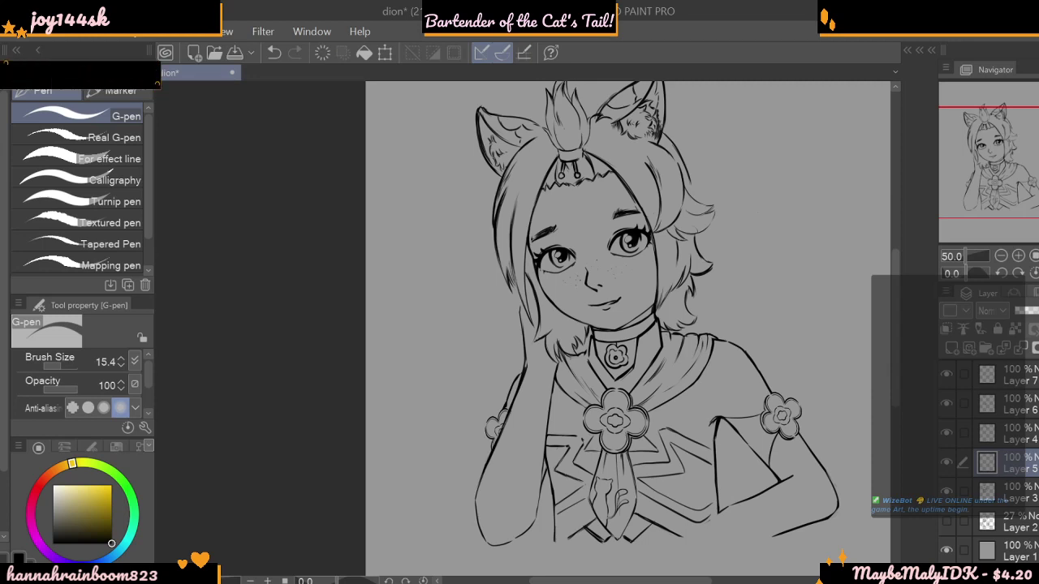
# - Toggle the visibility of layers through the stack to locate the one holding the zigzag chest trim
pyautogui.scroll(2, 884, 255)
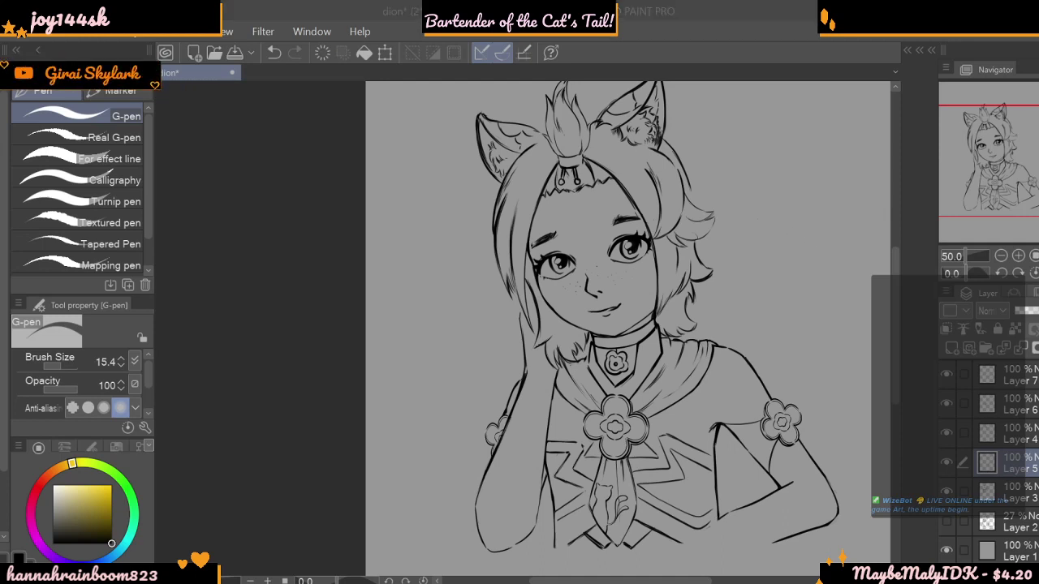
pyautogui.click(947, 462)
pyautogui.click(947, 462)
pyautogui.click(946, 433)
pyautogui.click(946, 433)
pyautogui.click(947, 404)
pyautogui.click(947, 408)
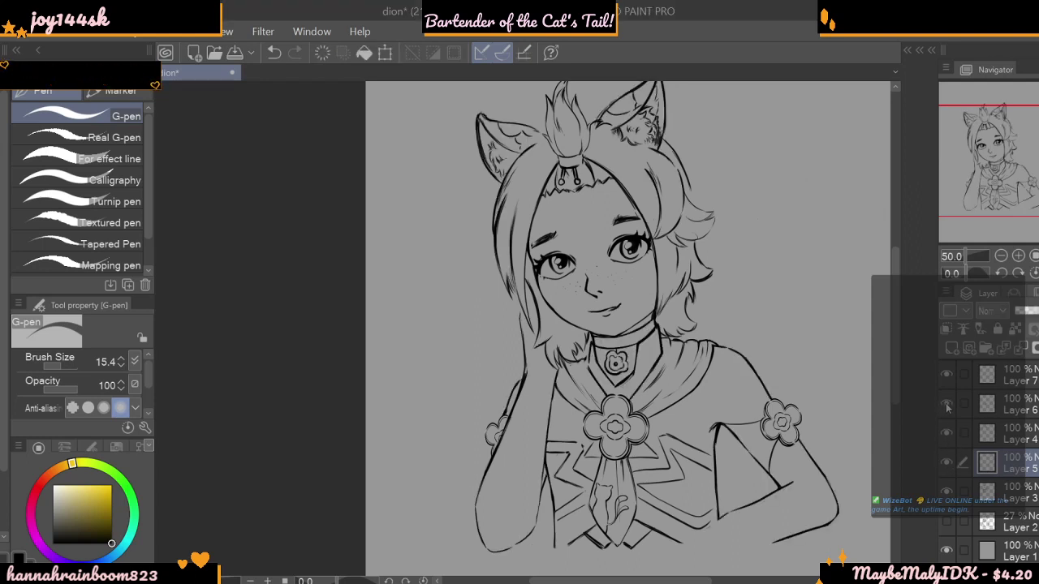
pyautogui.scroll(3, 974, 406)
pyautogui.scroll(3, 951, 402)
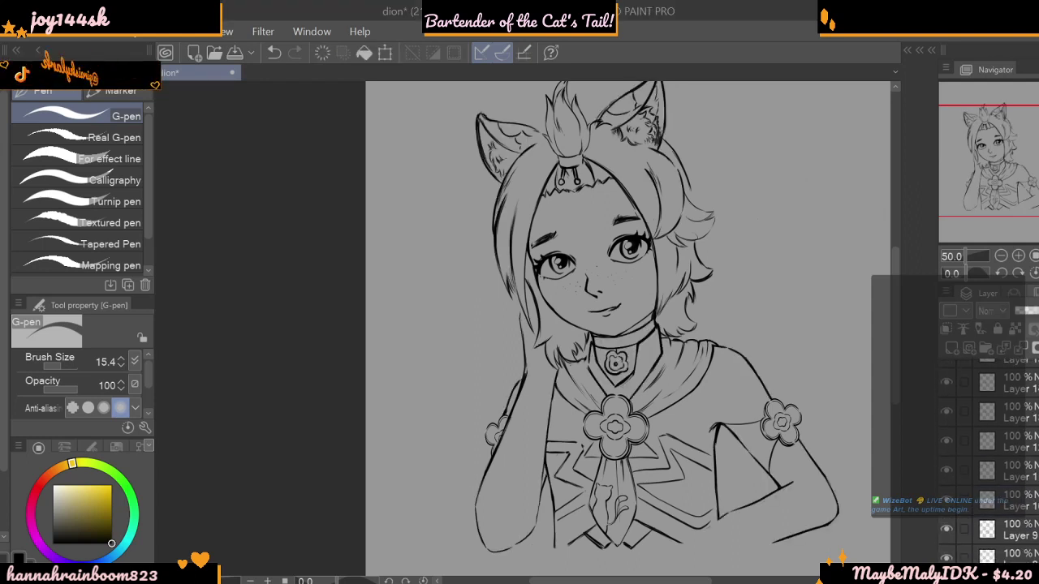
pyautogui.click(947, 433)
pyautogui.click(947, 432)
pyautogui.click(947, 462)
# - Find and select the zigzag chest trim's layer, and erase the zigzag beside the raised arm with the transparent G-pen at size 58.9
pyautogui.click(947, 514)
pyautogui.click(946, 515)
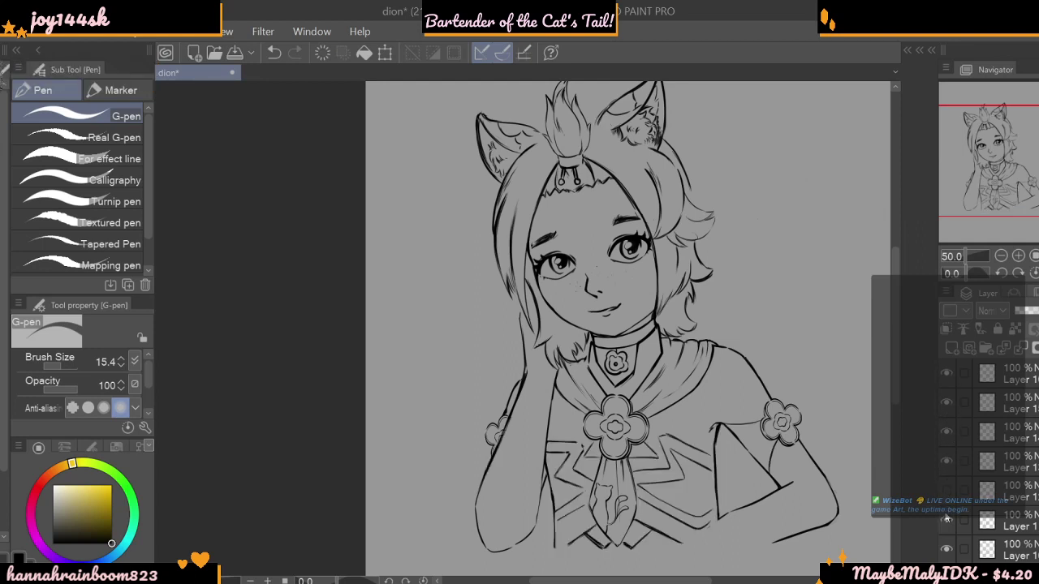
pyautogui.click(946, 515)
pyautogui.click(947, 514)
pyautogui.click(988, 520)
pyautogui.moveTo(61, 366); pyautogui.dragTo(66, 363)
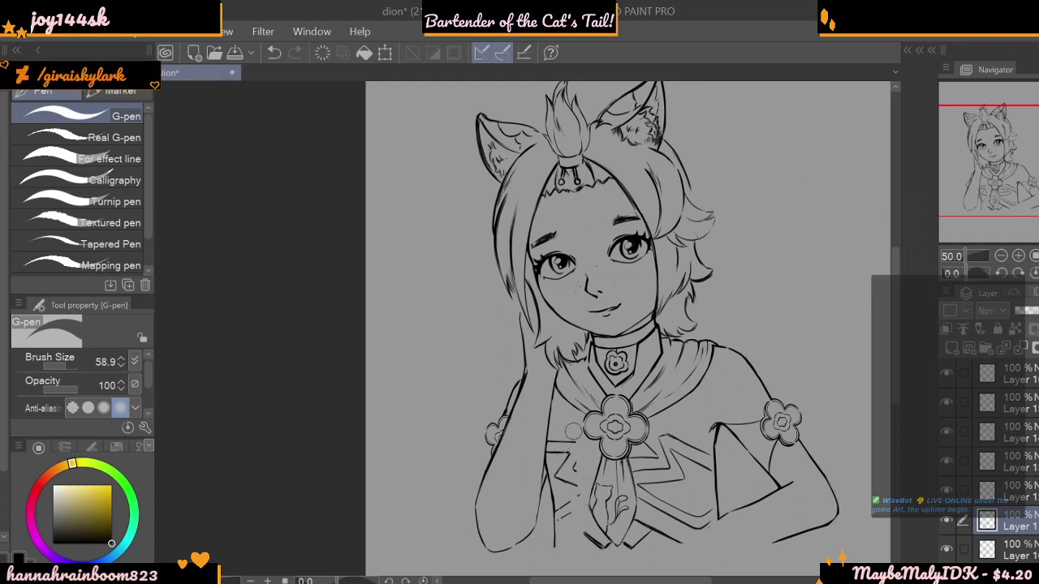
pyautogui.click(276, 52)
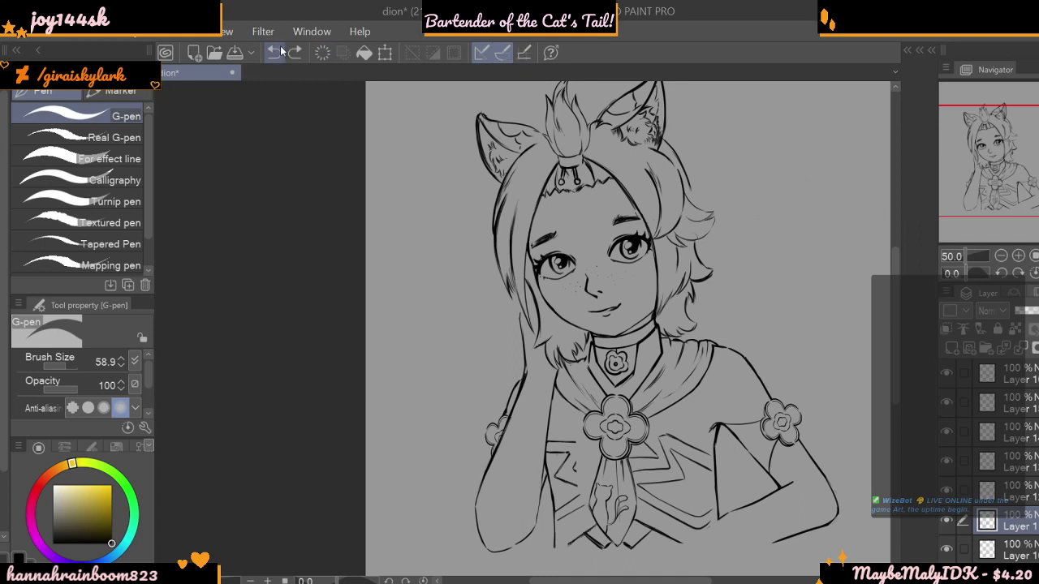
pyautogui.moveTo(553, 523); pyautogui.dragTo(575, 502)
pyautogui.click(274, 52)
pyautogui.moveTo(559, 435)
pyautogui.mouseDown()
pyautogui.moveTo(560, 460)
pyautogui.moveTo(551, 460)
pyautogui.moveTo(551, 441)
pyautogui.moveTo(550, 458)
pyautogui.moveTo(566, 432)
pyautogui.moveTo(589, 474)
pyautogui.mouseUp()
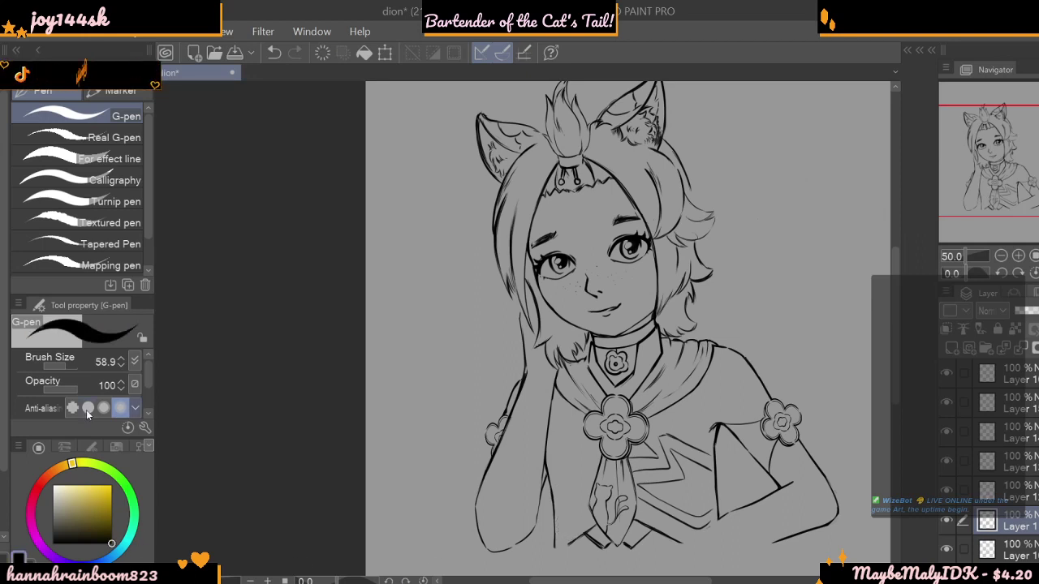
# - Redraw the chest trim between the raised arm and the tie with the black G-pen at size 13.0
pyautogui.moveTo(71, 367); pyautogui.dragTo(55, 367)
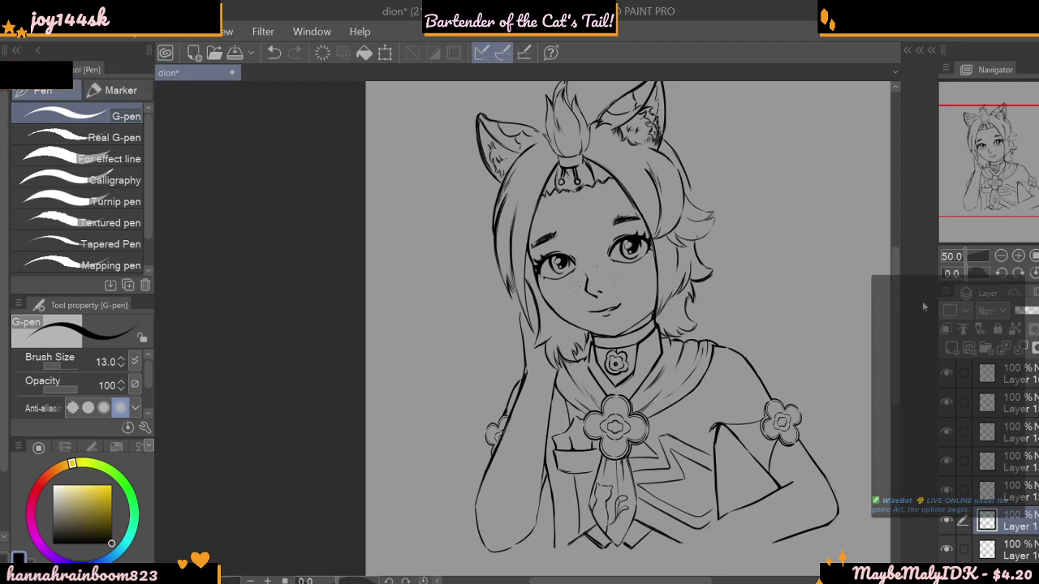
pyautogui.click(1004, 258)
pyautogui.click(1005, 260)
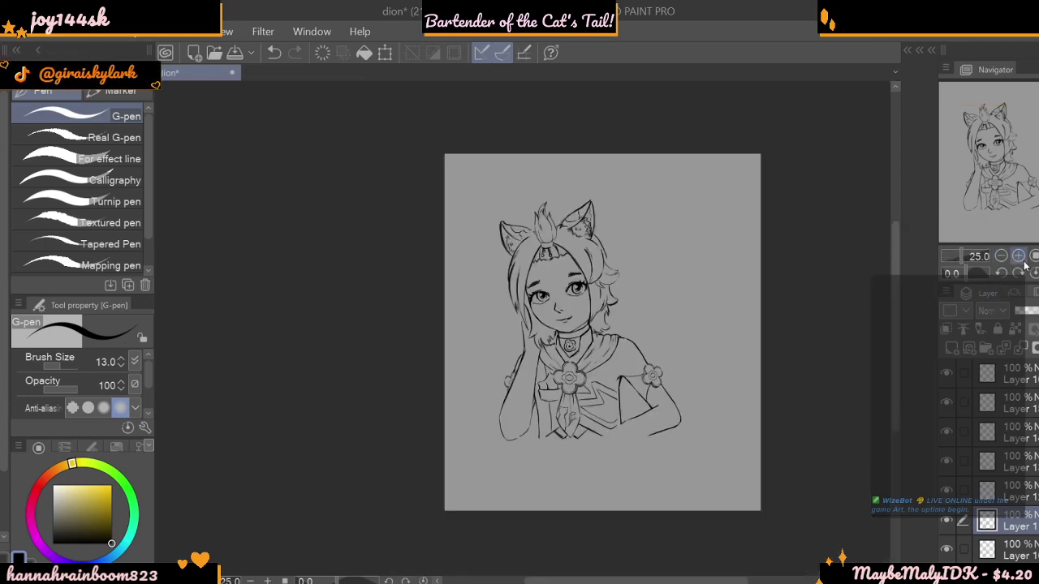
pyautogui.click(1018, 257)
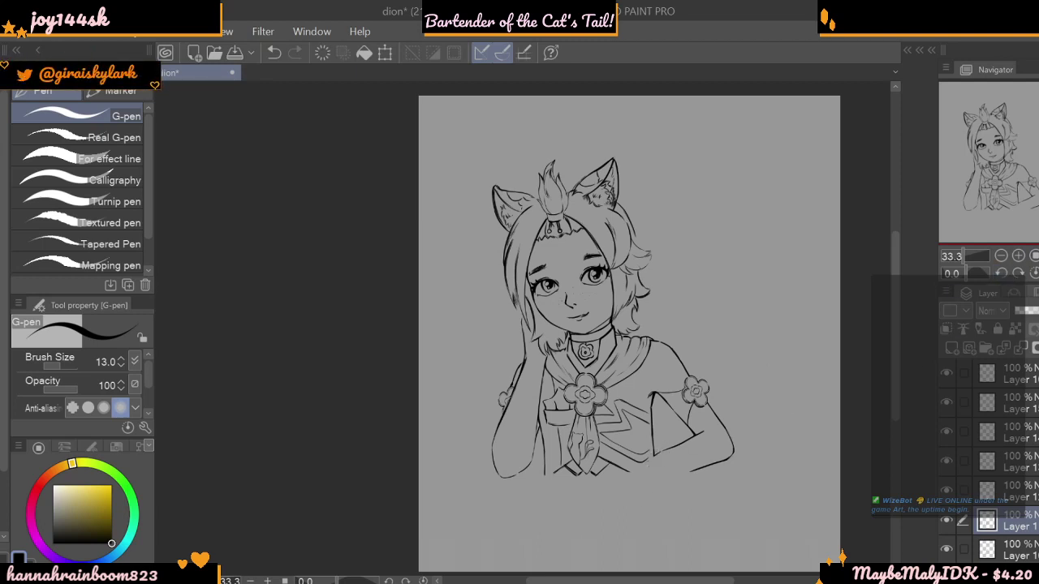
# - Show the 27% opacity rough sketch on Layer 2 as a guide for the lowered hand
pyautogui.scroll(-5, 987, 487)
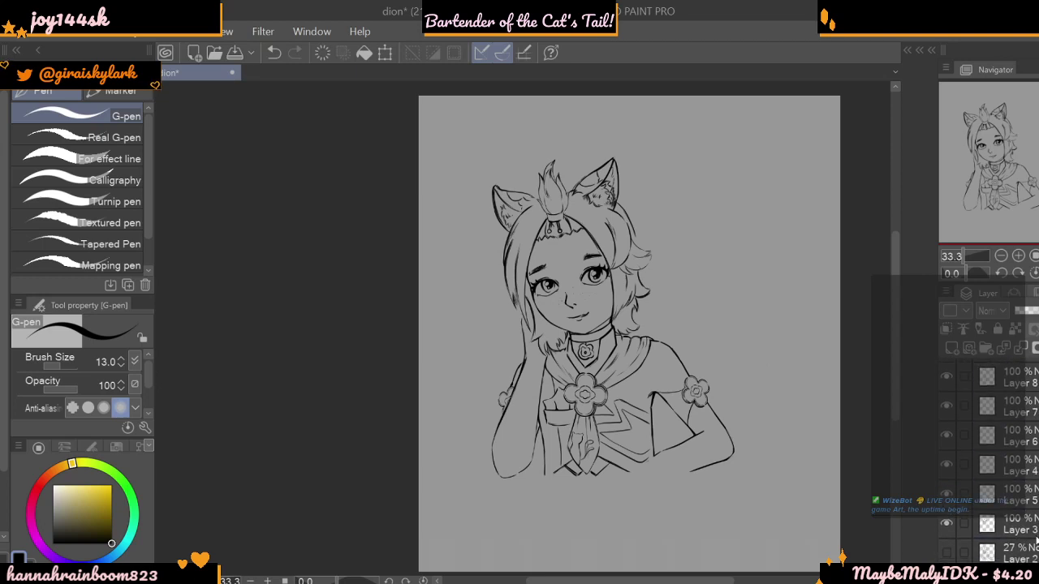
pyautogui.click(946, 553)
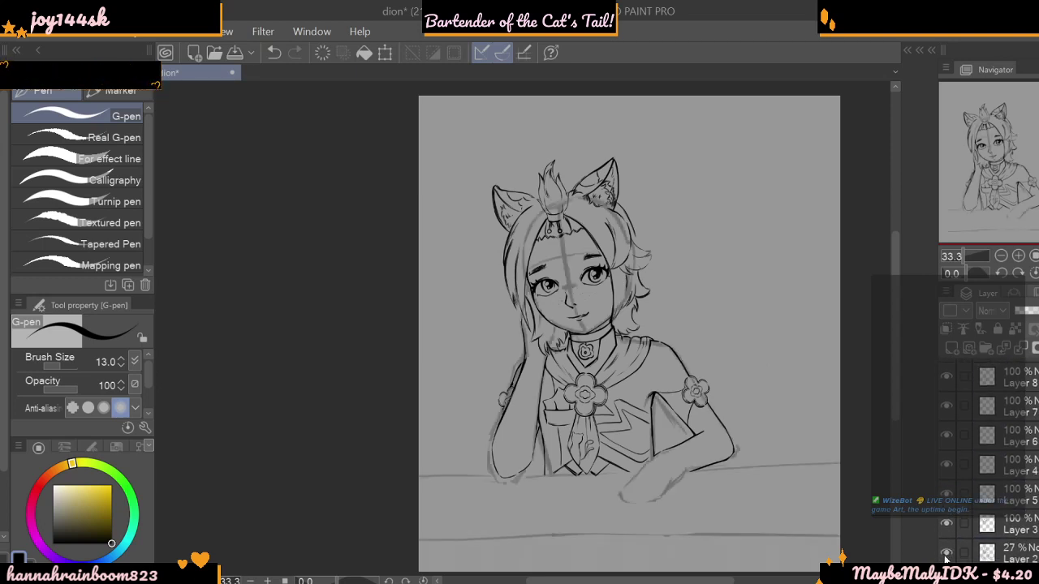
pyautogui.click(947, 553)
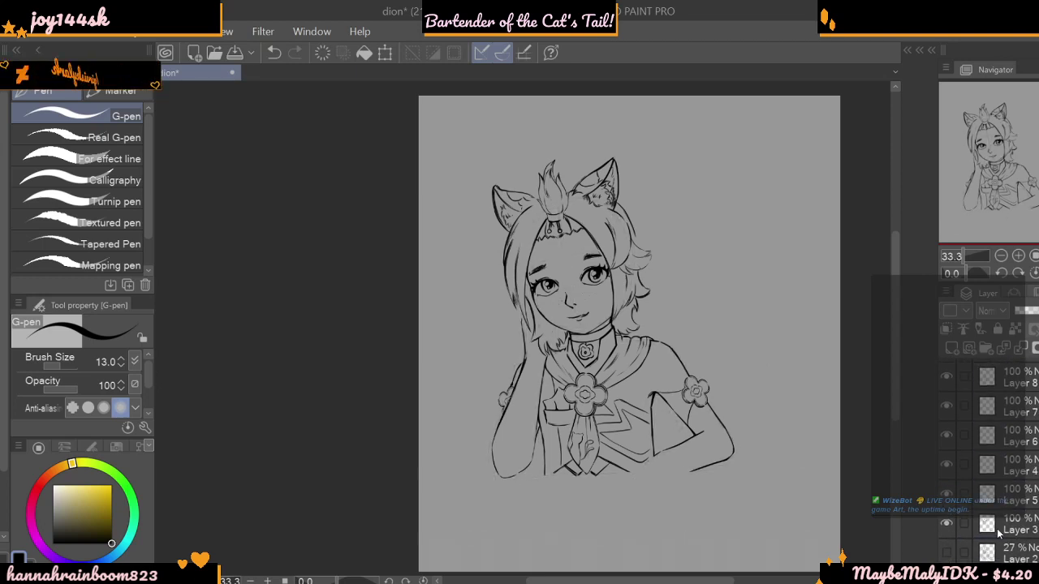
pyautogui.click(946, 553)
pyautogui.scroll(4, 986, 463)
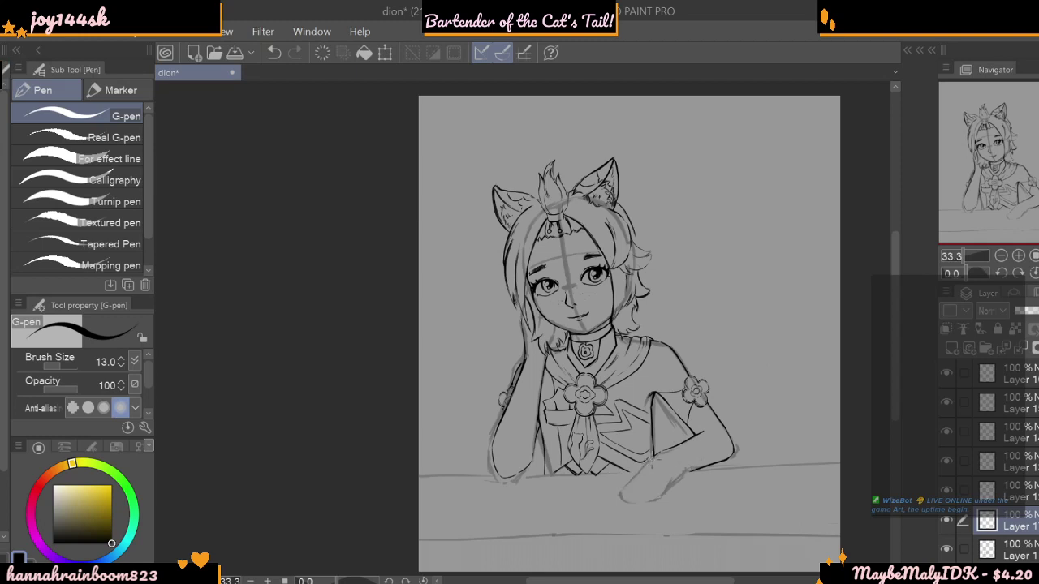
pyautogui.moveTo(679, 475); pyautogui.dragTo(716, 479)
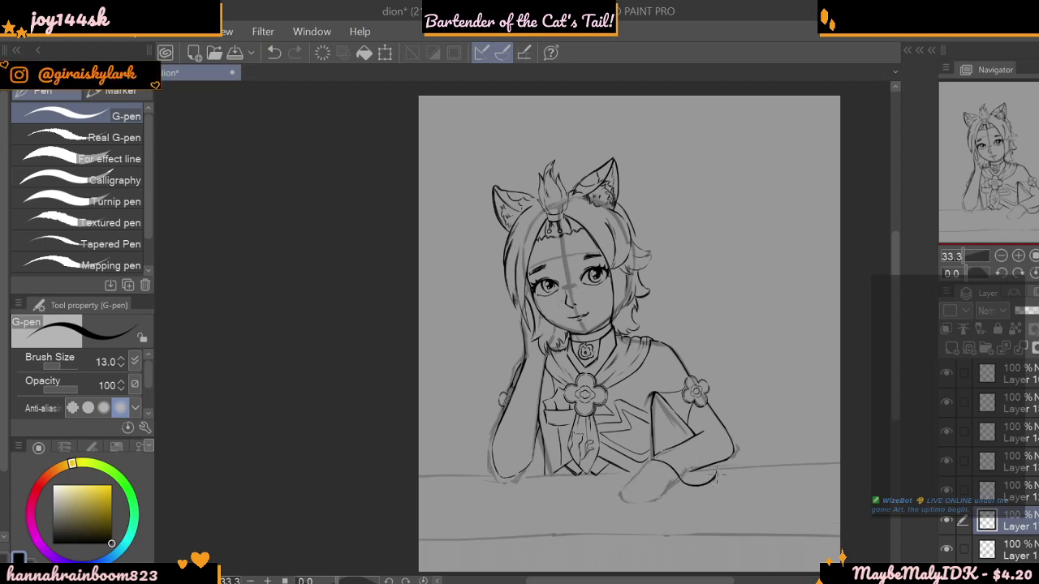
pyautogui.click(275, 52)
pyautogui.click(274, 52)
# - Draw the curved cuff lines across the lowered arm's wrist, following the rough sketch
pyautogui.moveTo(645, 466)
pyautogui.mouseDown()
pyautogui.moveTo(646, 451)
pyautogui.moveTo(670, 445)
pyautogui.mouseUp()
pyautogui.moveTo(688, 481); pyautogui.dragTo(686, 484)
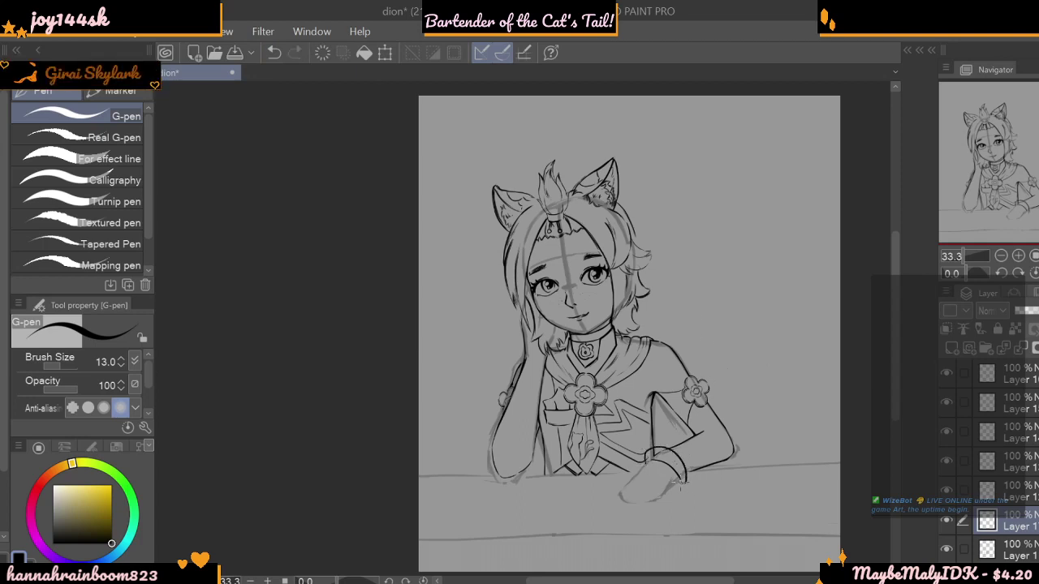
pyautogui.moveTo(656, 448); pyautogui.dragTo(682, 443)
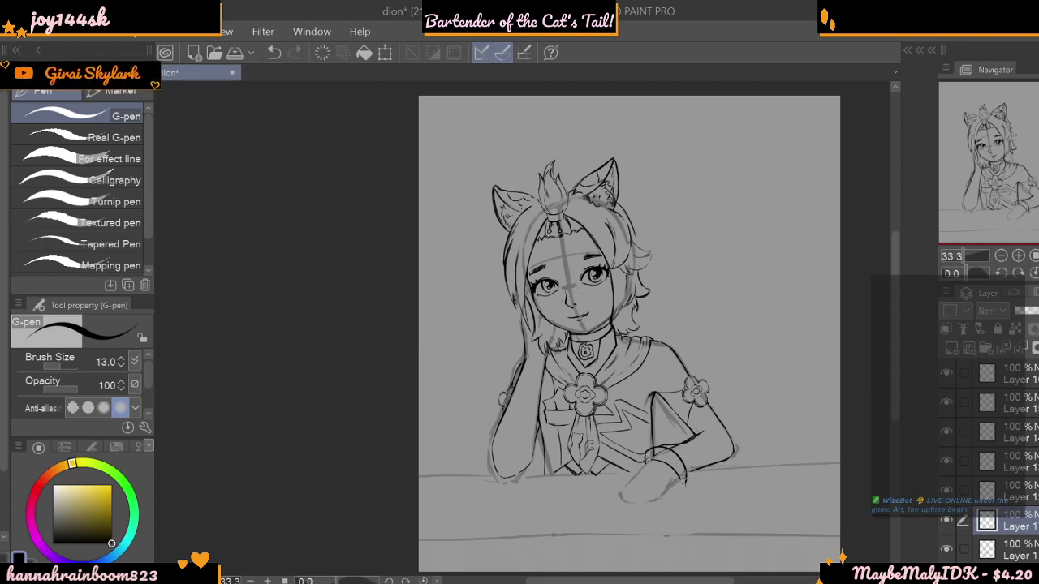
pyautogui.scroll(1, 718, 492)
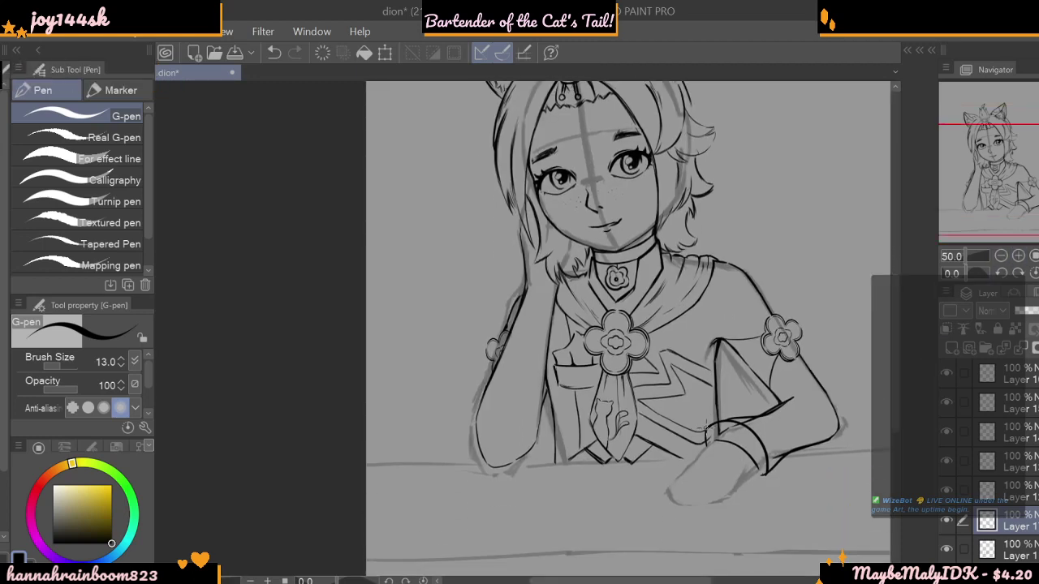
# - Rotate the canvas to -35, refine the wrist end of the lowered arm, and erase the extra cuff curve with the transparent G-pen at size 35.6
pyautogui.click(1003, 275)
pyautogui.click(1002, 275)
pyautogui.click(1003, 276)
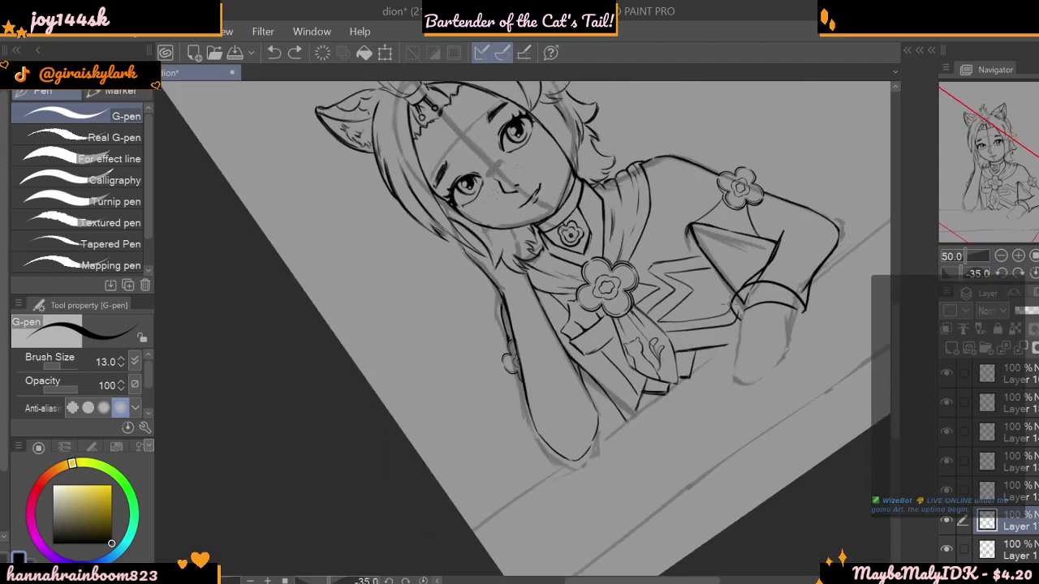
pyautogui.moveTo(740, 287); pyautogui.dragTo(759, 268)
pyautogui.press('c')
pyautogui.moveTo(73, 366); pyautogui.dragTo(61, 365)
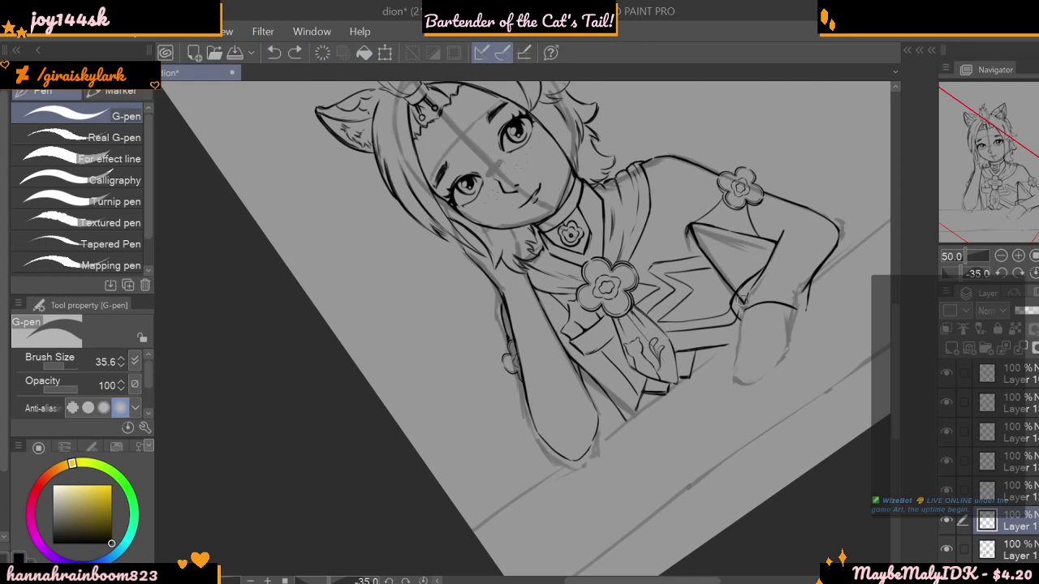
# - Toggle and select the layer directly below the chest trim's layer to check whether it holds the lowered forearm's lines
pyautogui.click(953, 552)
pyautogui.click(953, 552)
pyautogui.click(953, 551)
pyautogui.click(953, 551)
pyautogui.click(990, 551)
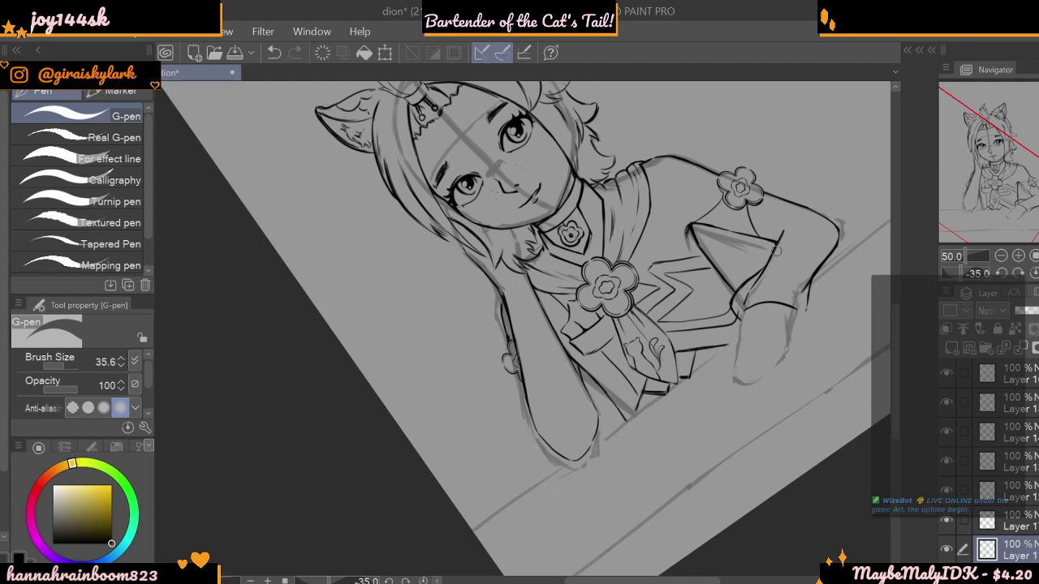
pyautogui.scroll(-3, 987, 463)
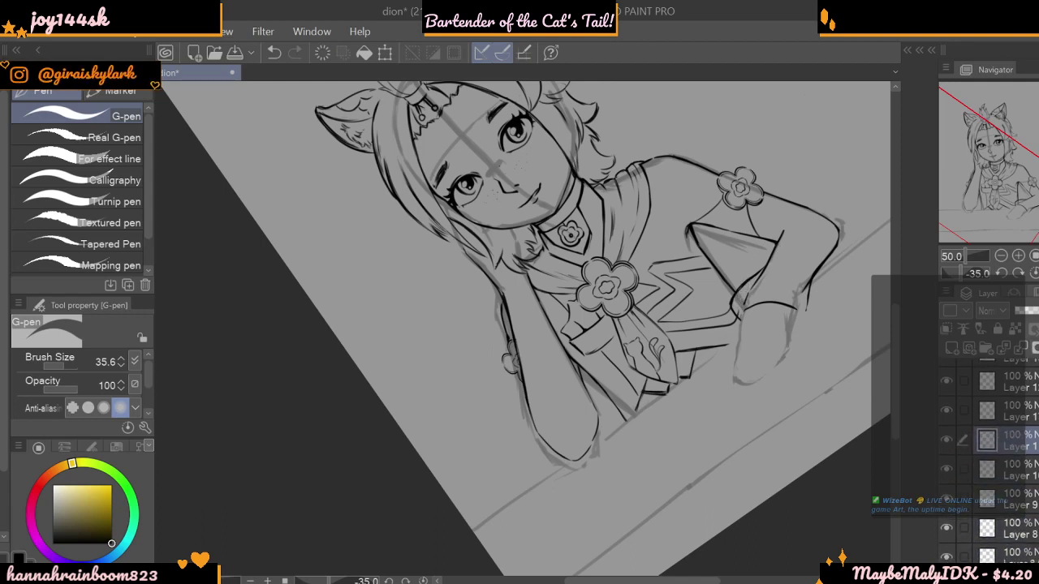
pyautogui.scroll(-5, 974, 487)
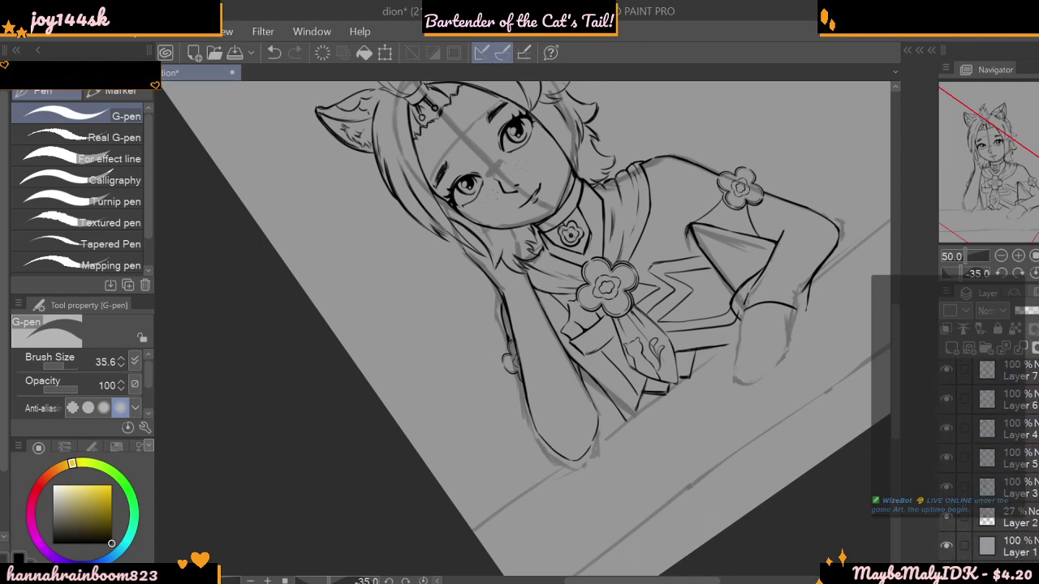
# - Toggle the visibility of Layers 2, 3, 5 and 4 to look for the lowered forearm's lines, and select Layer 5
pyautogui.click(950, 511)
pyautogui.click(950, 511)
pyautogui.click(947, 480)
pyautogui.click(947, 480)
pyautogui.click(947, 450)
pyautogui.click(947, 450)
pyautogui.click(946, 420)
pyautogui.click(947, 420)
pyautogui.click(946, 450)
pyautogui.click(946, 450)
pyautogui.click(1003, 455)
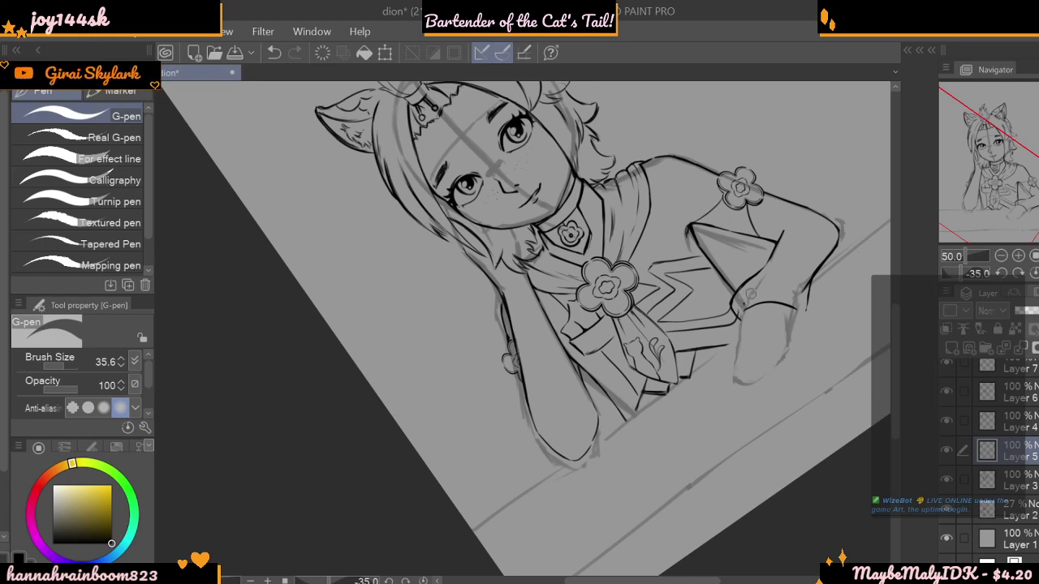
# - Toggle Layers 2 and 3, the chest trim's layer and the one below it to compare their lines, and select the latter
pyautogui.scroll(1, 975, 487)
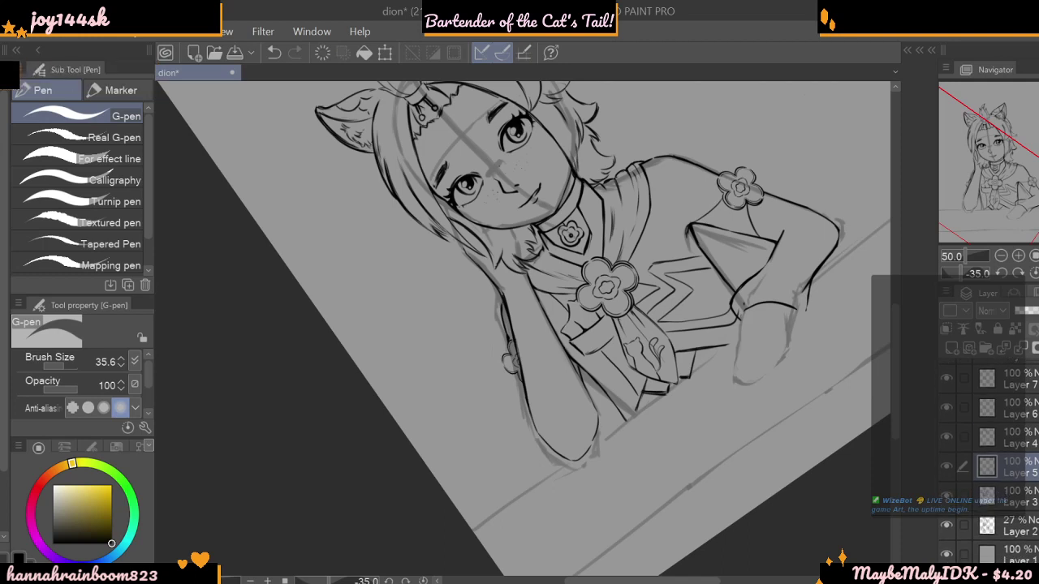
pyautogui.click(946, 526)
pyautogui.click(948, 527)
pyautogui.click(944, 508)
pyautogui.click(944, 507)
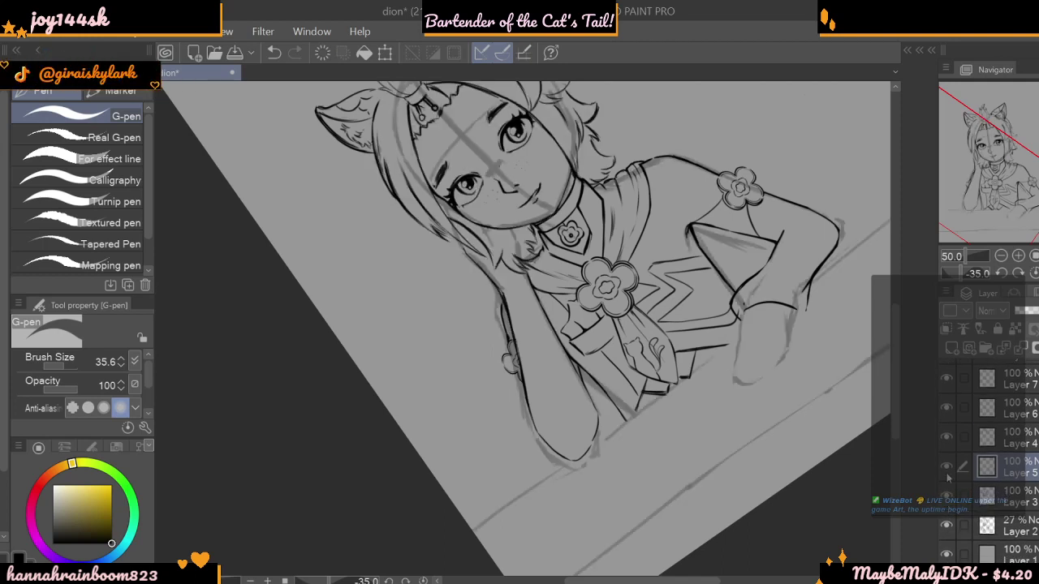
pyautogui.scroll(5, 992, 473)
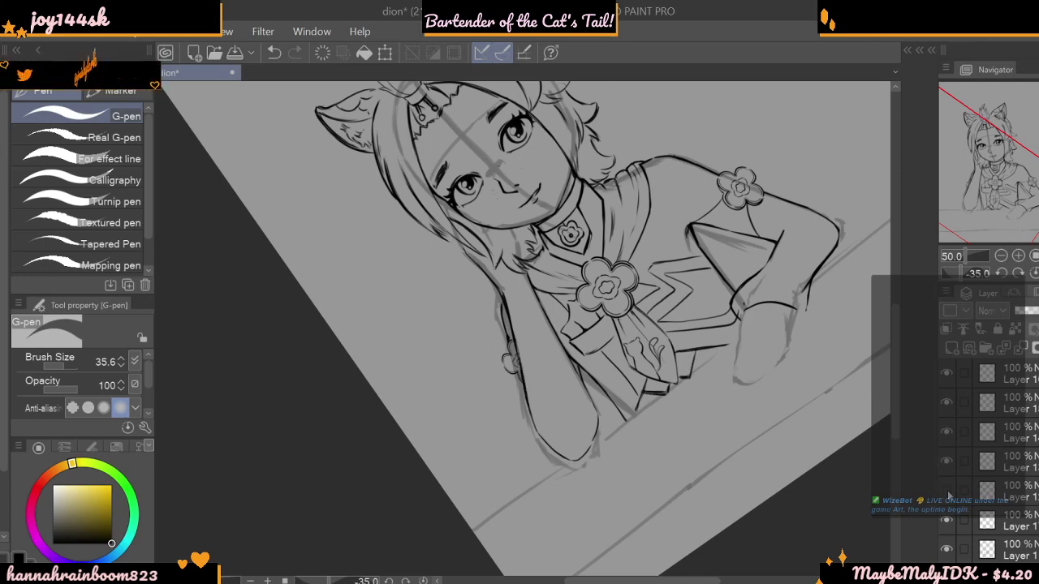
pyautogui.click(946, 522)
pyautogui.click(947, 522)
pyautogui.click(946, 549)
pyautogui.click(946, 550)
pyautogui.click(974, 549)
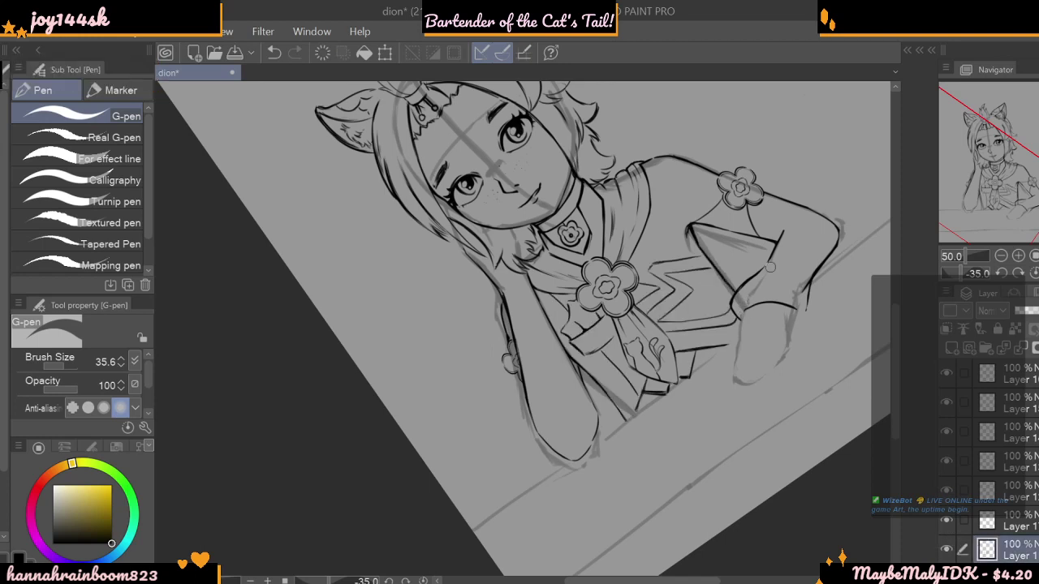
# - Reset the canvas rotation to 0, toggle layers down the stack to examine their lines, and select Layer 5
pyautogui.click(1021, 273)
pyautogui.click(1028, 274)
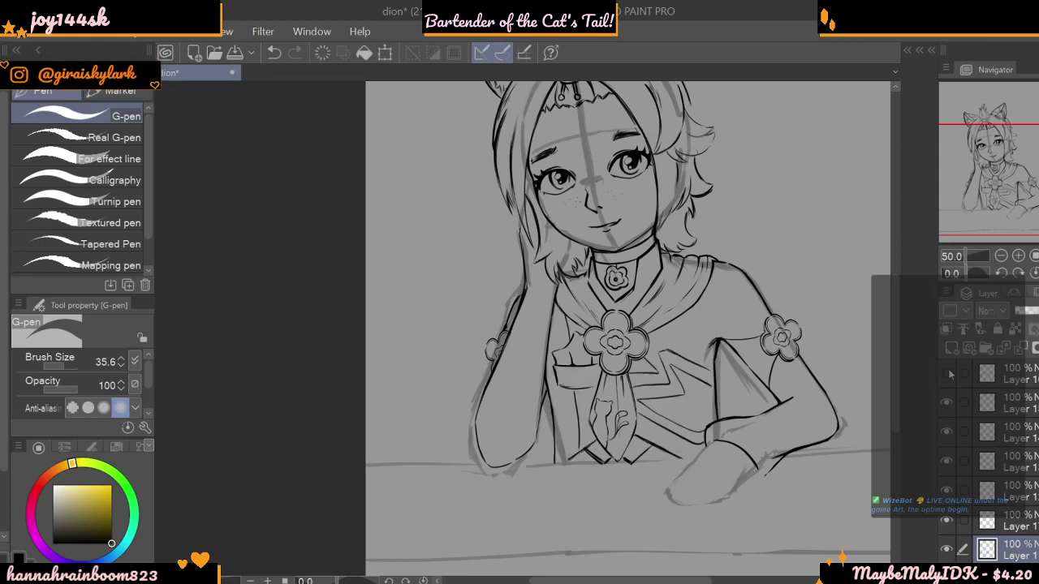
pyautogui.scroll(-5, 966, 396)
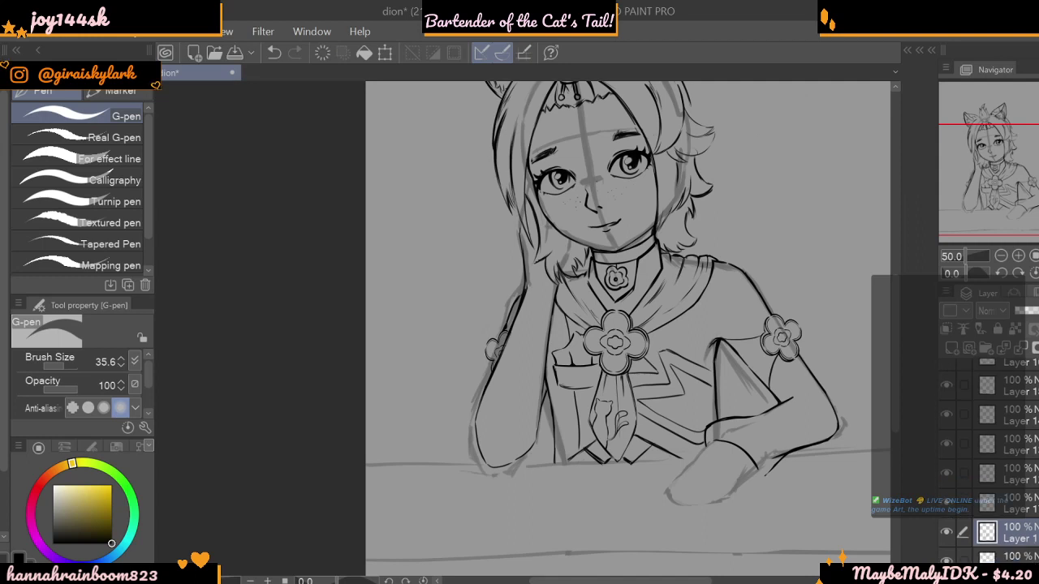
pyautogui.click(947, 505)
pyautogui.click(948, 507)
pyautogui.click(946, 534)
pyautogui.click(947, 534)
pyautogui.click(946, 558)
pyautogui.click(946, 559)
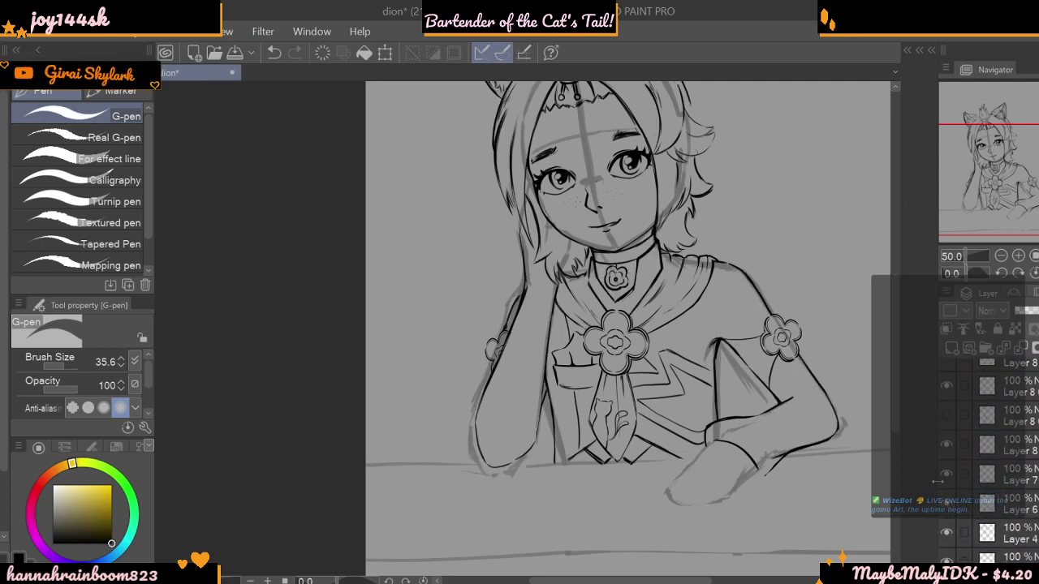
pyautogui.click(947, 444)
pyautogui.click(946, 444)
pyautogui.click(968, 559)
pyautogui.click(946, 559)
pyautogui.click(946, 559)
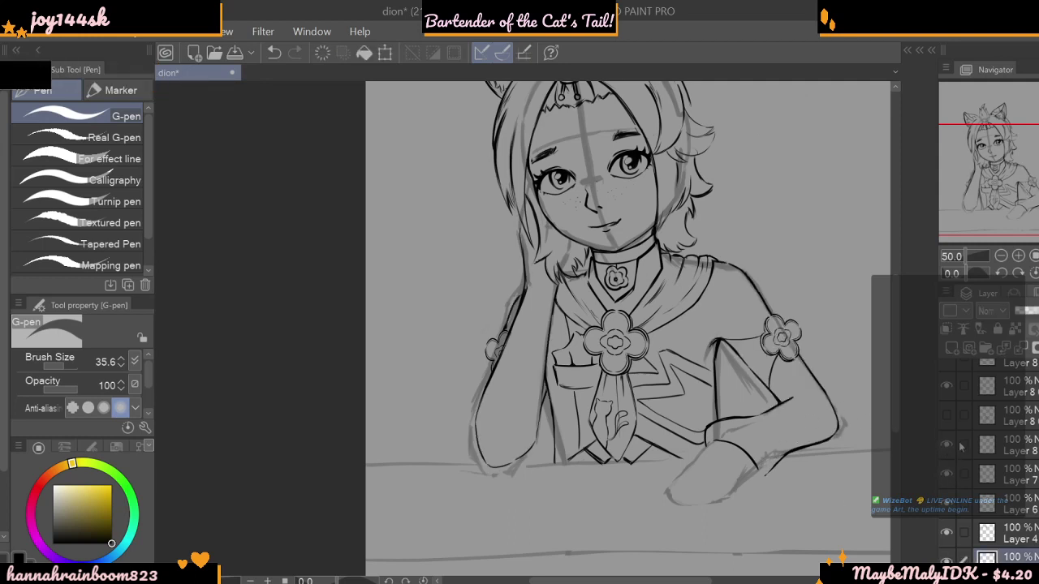
# - Toggle the lowest layers and the 27% rough sketch to compare the sketch with the finished lineart
pyautogui.scroll(-2, 1031, 520)
pyautogui.click(948, 541)
pyautogui.click(948, 541)
pyautogui.click(947, 569)
pyautogui.click(948, 569)
pyautogui.scroll(2, 990, 463)
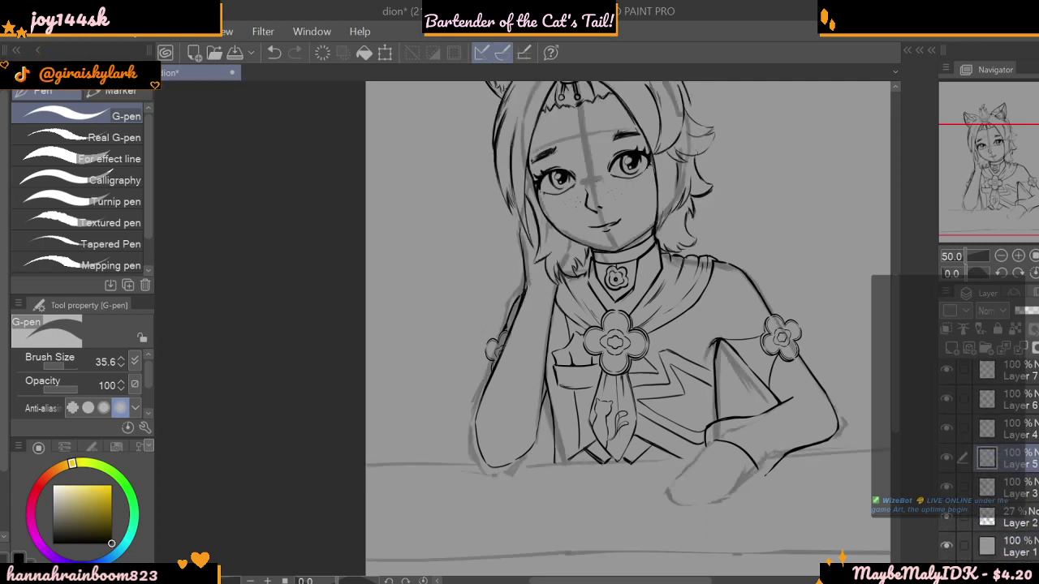
pyautogui.scroll(-2, 982, 487)
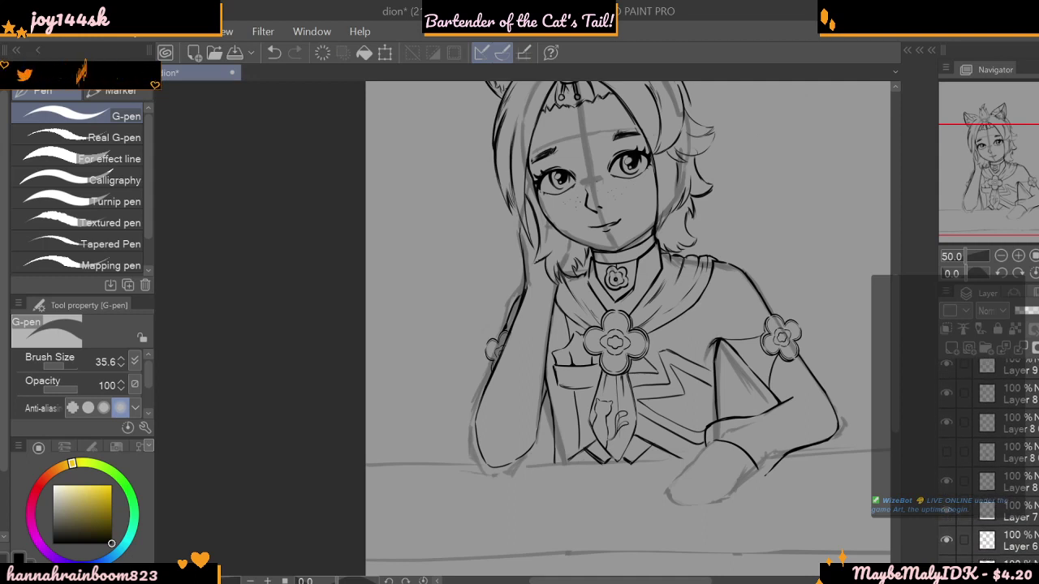
pyautogui.click(947, 517)
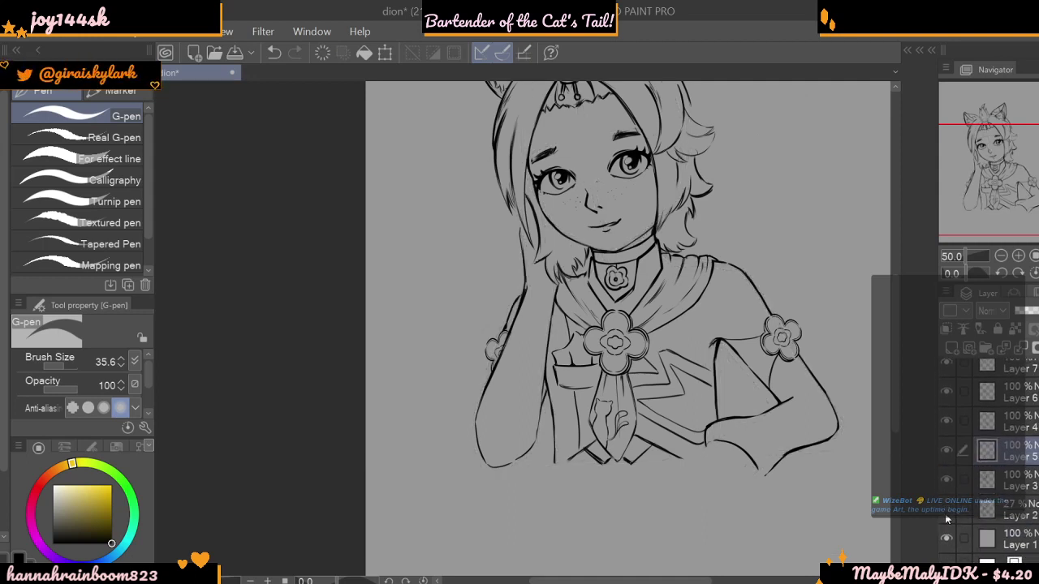
pyautogui.click(947, 509)
# - Toggle Layers 7 and 6 and the Layer 8 layers above them to examine which lines each one holds
pyautogui.scroll(2, 974, 454)
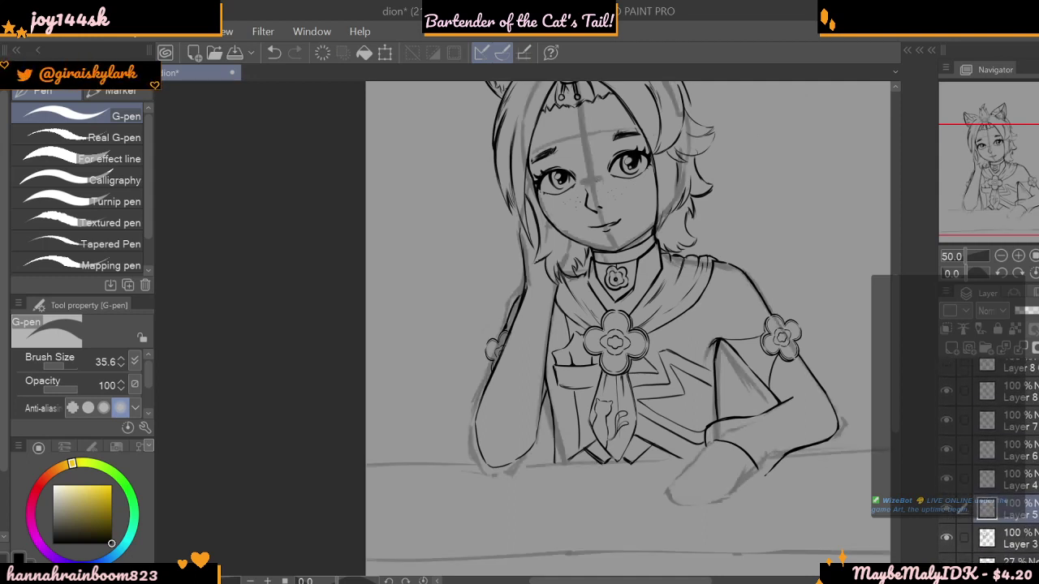
pyautogui.click(947, 421)
pyautogui.click(946, 454)
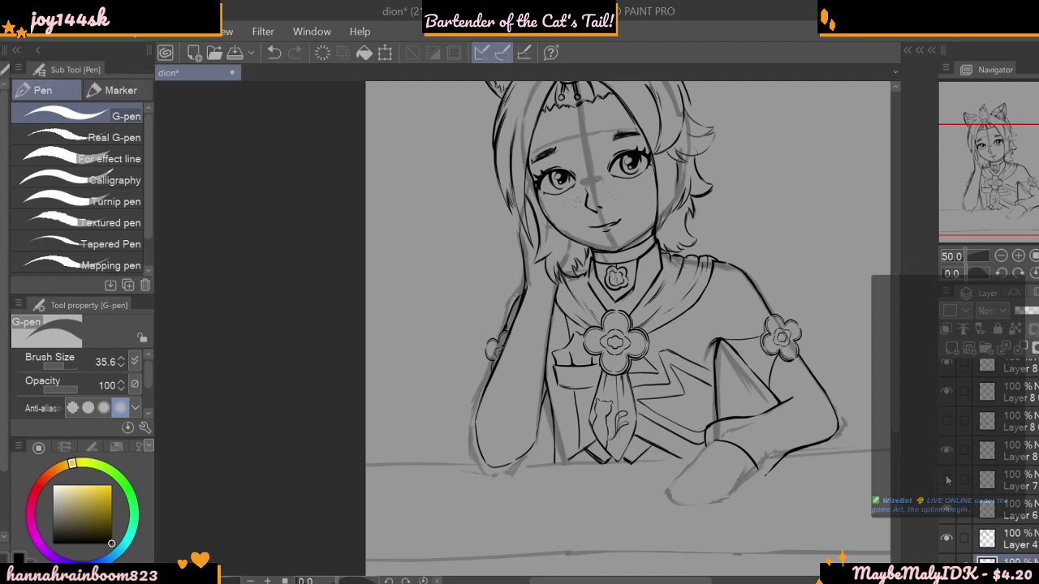
pyautogui.scroll(1, 974, 487)
pyautogui.click(947, 528)
pyautogui.click(946, 529)
pyautogui.click(947, 502)
pyautogui.click(947, 502)
pyautogui.click(947, 441)
pyautogui.click(946, 441)
pyautogui.click(946, 413)
pyautogui.click(947, 412)
pyautogui.click(946, 381)
pyautogui.click(947, 382)
pyautogui.scroll(2, 975, 422)
pyautogui.scroll(-1, 950, 445)
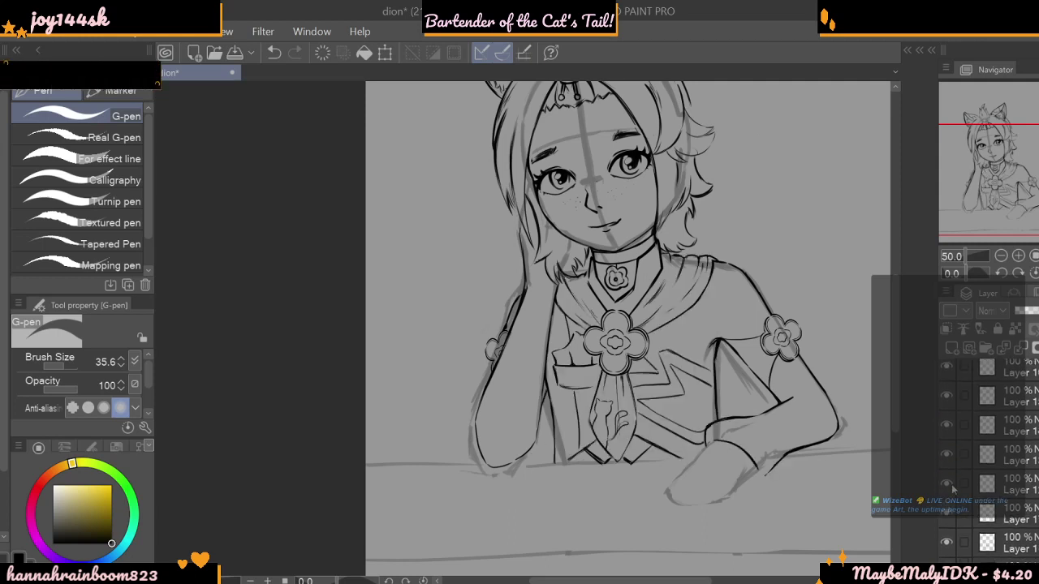
# - Toggle the higher layers above the Layer 8 ones, including the freckles' layer, to examine their lines
pyautogui.click(946, 426)
pyautogui.click(946, 425)
pyautogui.click(946, 396)
pyautogui.click(946, 397)
pyautogui.click(945, 370)
pyautogui.click(947, 372)
pyautogui.scroll(1, 946, 372)
pyautogui.scroll(-3, 951, 493)
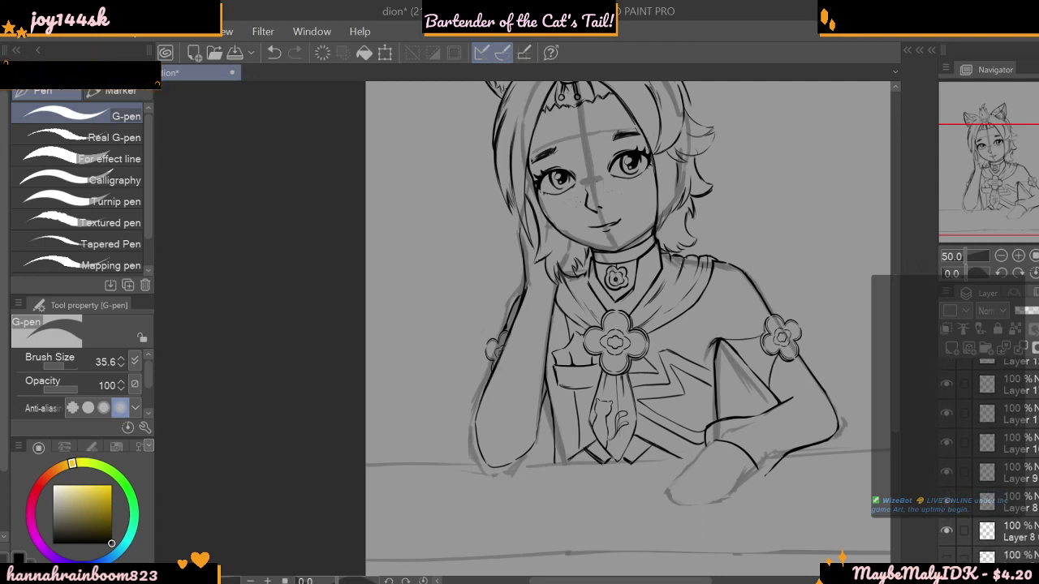
pyautogui.click(946, 485)
pyautogui.click(946, 485)
pyautogui.click(948, 448)
pyautogui.click(948, 448)
pyautogui.click(946, 397)
pyautogui.click(947, 370)
pyautogui.click(946, 370)
pyautogui.click(947, 398)
# - Set the G-pen brush size to 13 and draw the cuff and hand-side outline at the lowered wrist on the upper lineart layer
pyautogui.click(1031, 370)
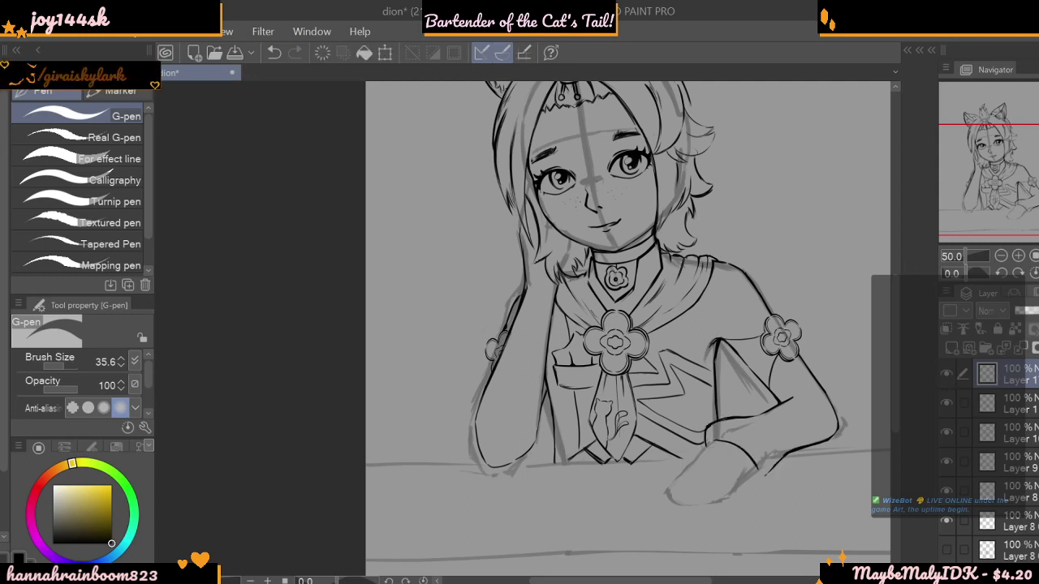
pyautogui.click(71, 368)
pyautogui.click(62, 367)
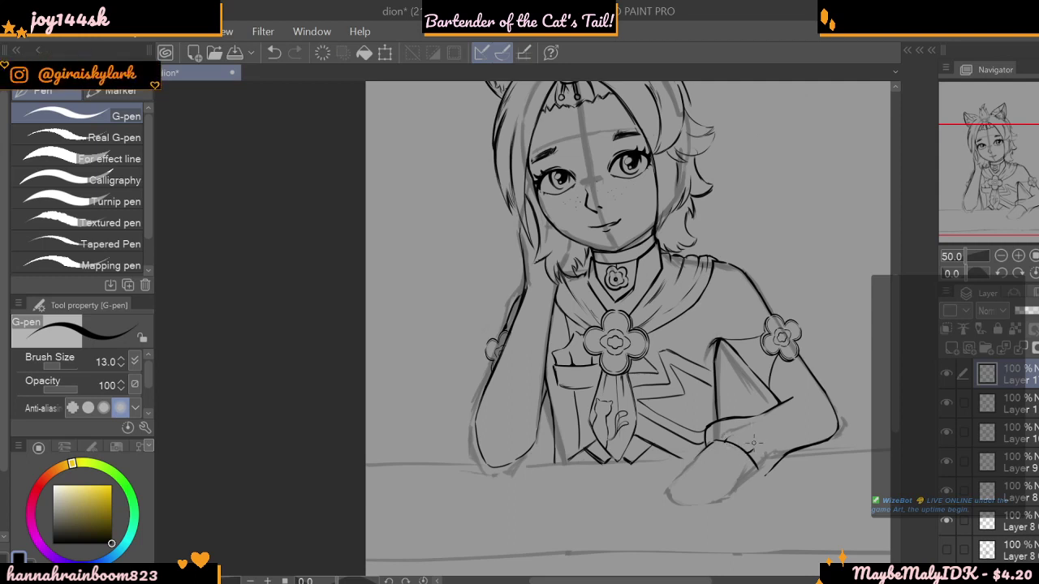
pyautogui.press('c')
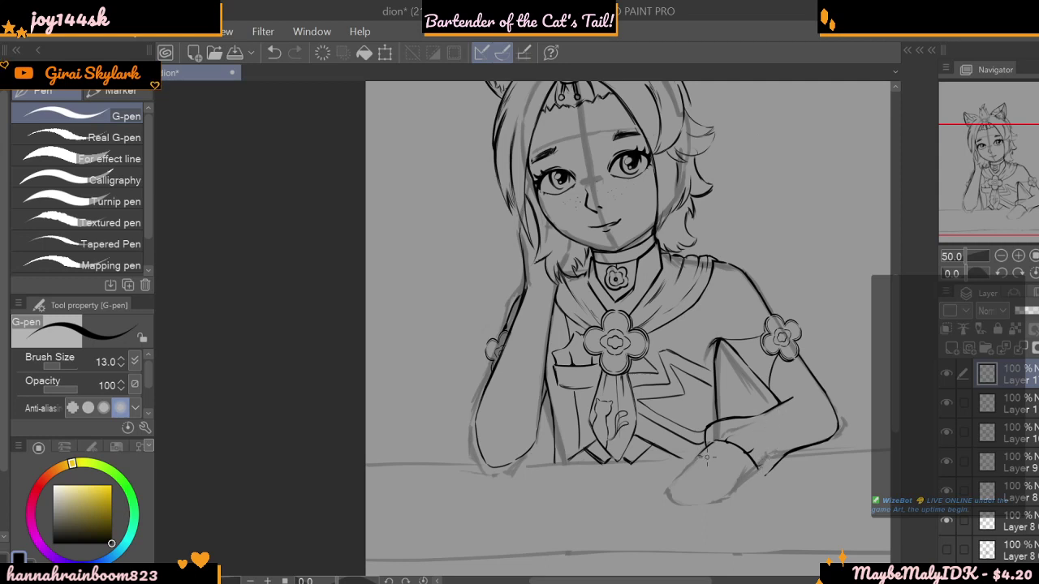
pyautogui.moveTo(703, 454)
pyautogui.mouseDown()
pyautogui.moveTo(741, 480)
pyautogui.moveTo(773, 467)
pyautogui.mouseUp()
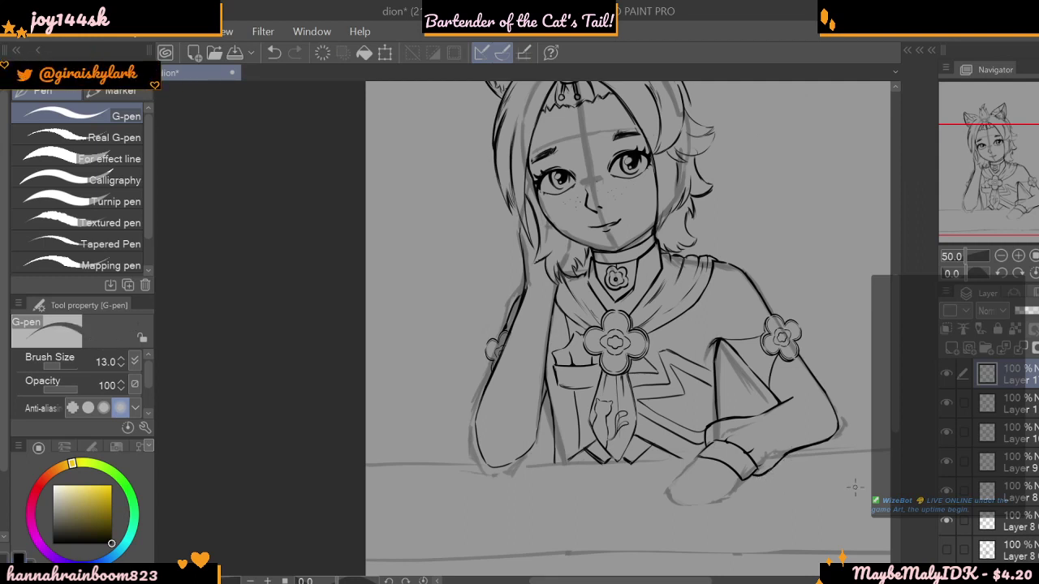
# - Draw two curved cuff lines across the raised wrist below the cheek
pyautogui.press('c')
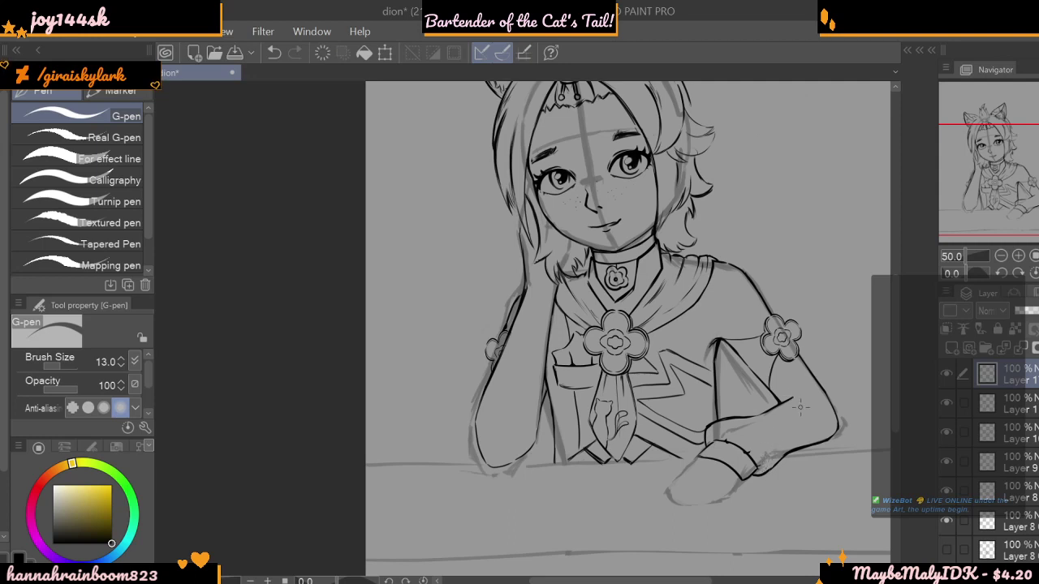
pyautogui.scroll(3, 367, 522)
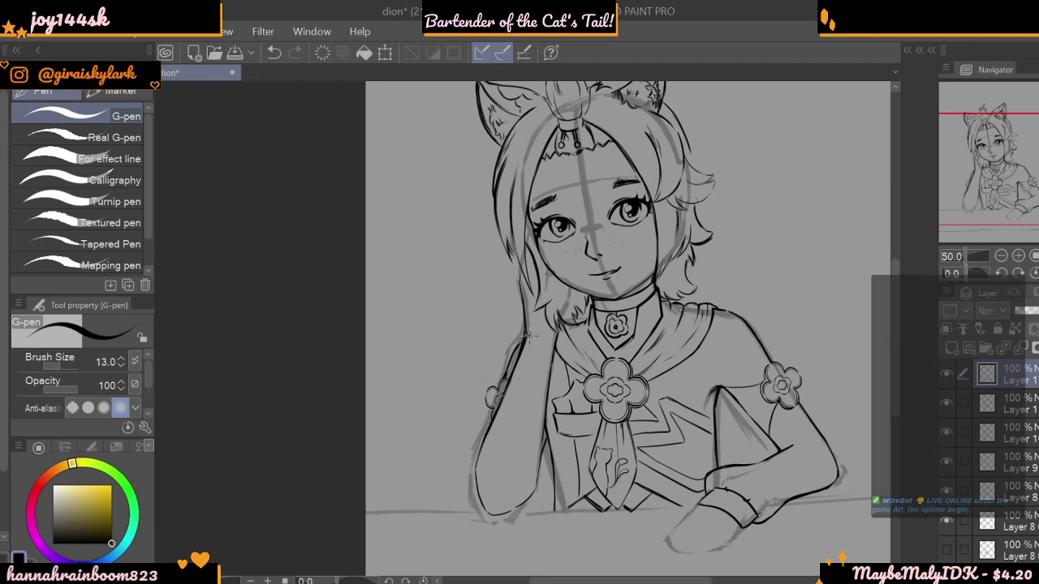
pyautogui.moveTo(551, 344)
pyautogui.mouseDown()
pyautogui.moveTo(523, 338)
pyautogui.moveTo(521, 352)
pyautogui.moveTo(553, 358)
pyautogui.mouseUp()
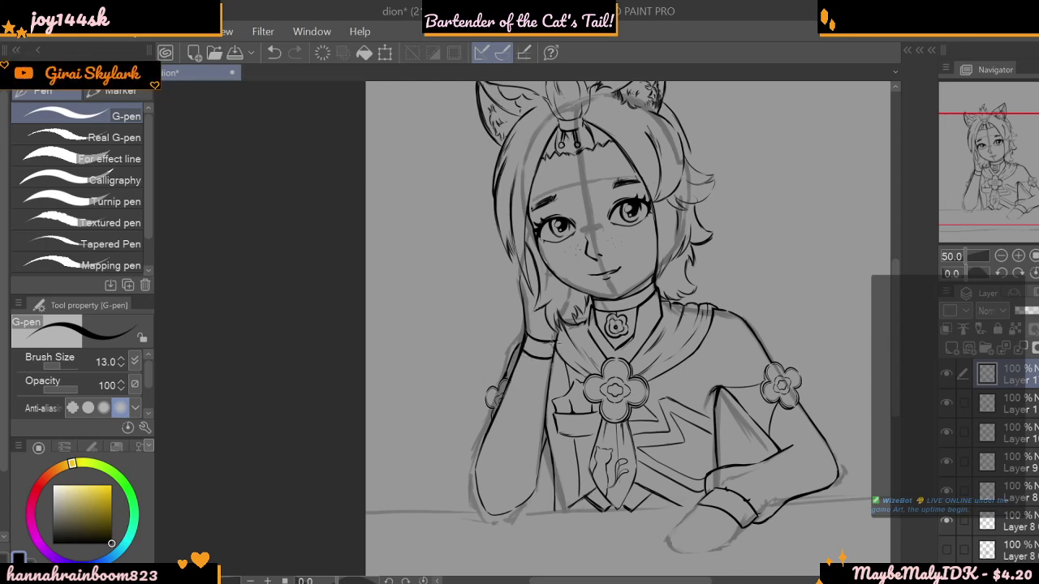
pyautogui.moveTo(519, 342)
pyautogui.mouseDown()
pyautogui.moveTo(552, 339)
pyautogui.moveTo(502, 362)
pyautogui.moveTo(490, 438)
pyautogui.mouseUp()
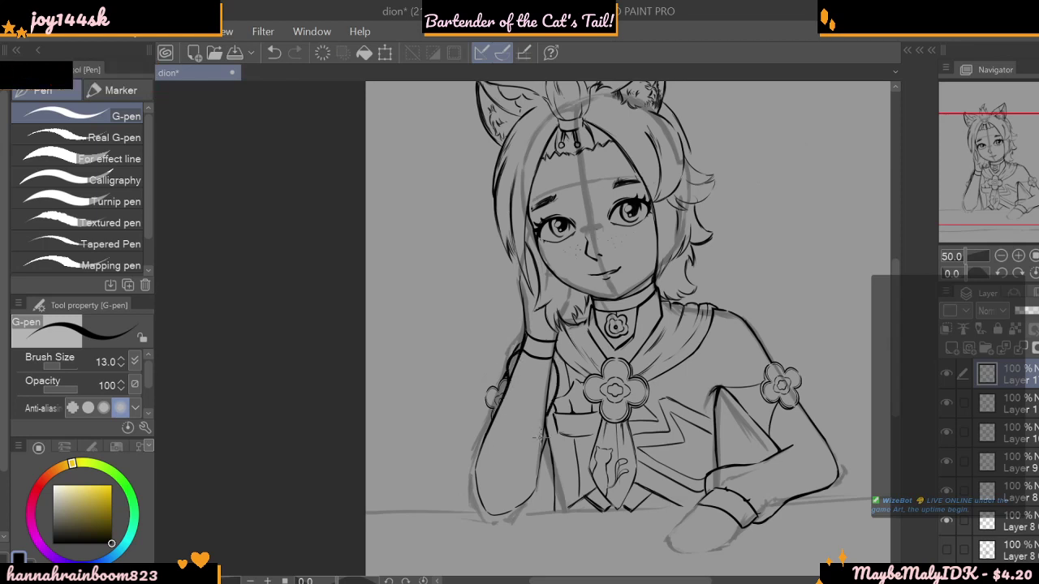
pyautogui.click(275, 53)
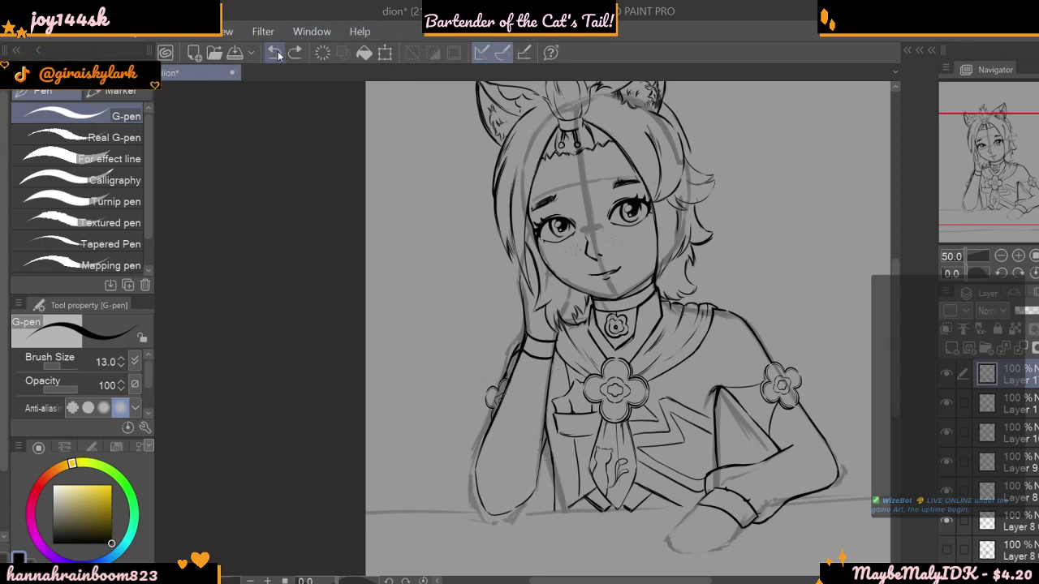
pyautogui.click(274, 52)
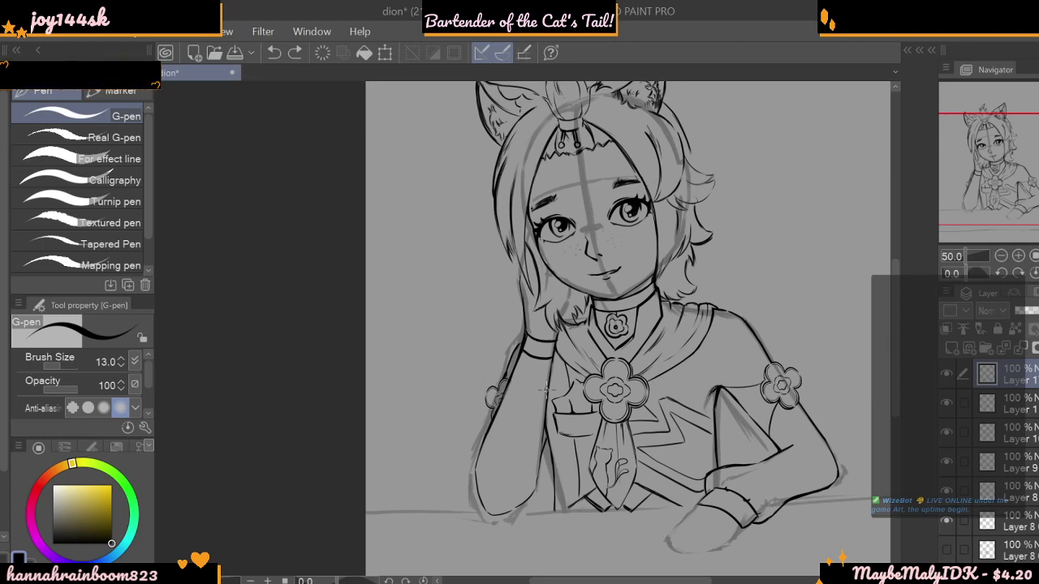
pyautogui.moveTo(524, 337)
pyautogui.mouseDown()
pyautogui.moveTo(511, 349)
pyautogui.moveTo(493, 429)
pyautogui.mouseUp()
pyautogui.moveTo(557, 344); pyautogui.dragTo(541, 436)
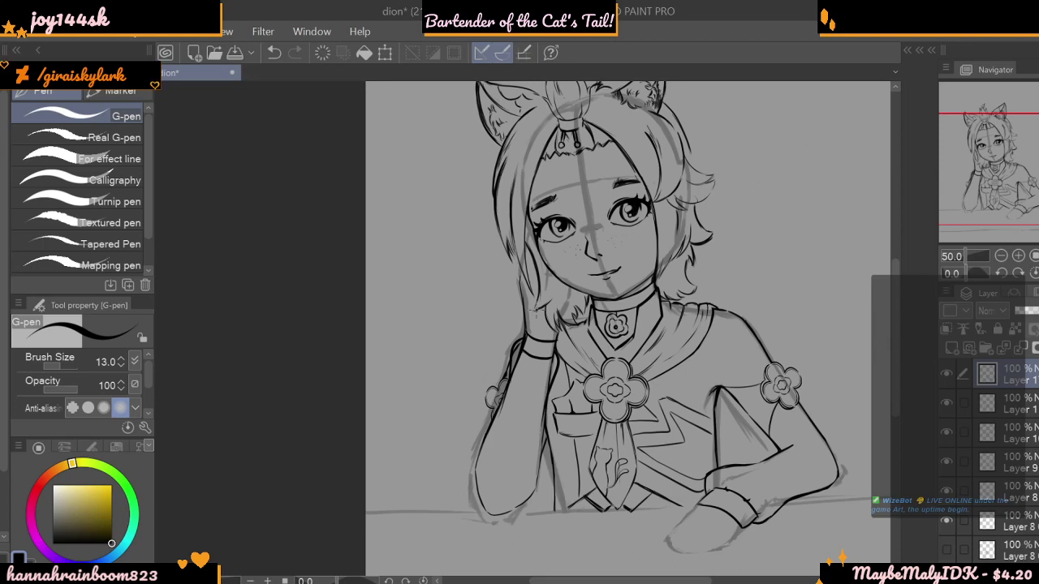
pyautogui.click(275, 52)
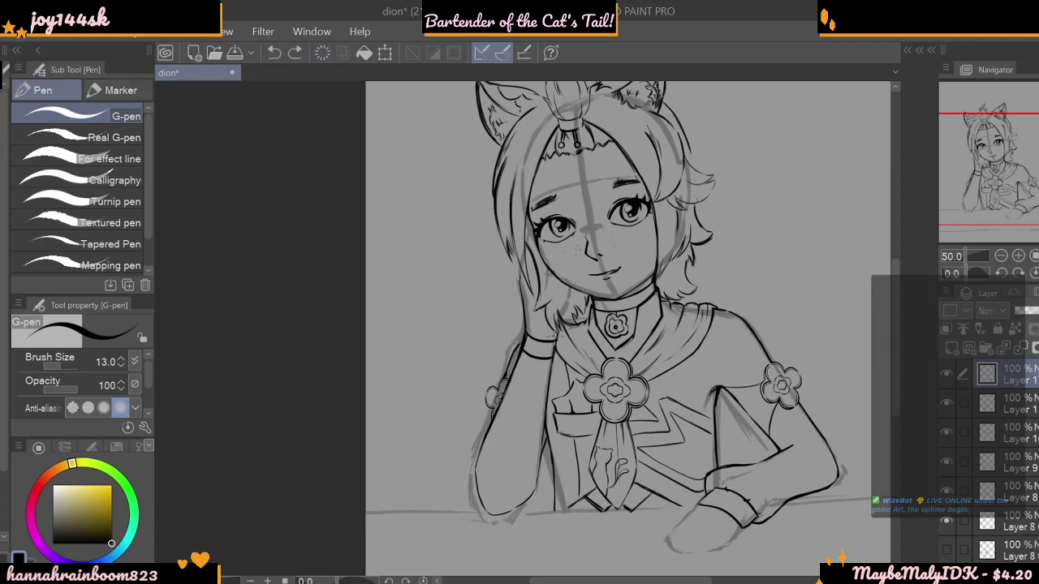
# - Draw rounded sleeve edges flaring out from both sides of the raised wrist's cuff, redoing the inner edge's last stroke
pyautogui.moveTo(524, 325)
pyautogui.mouseDown()
pyautogui.moveTo(503, 350)
pyautogui.moveTo(492, 420)
pyautogui.mouseUp()
pyautogui.moveTo(557, 341); pyautogui.dragTo(535, 422)
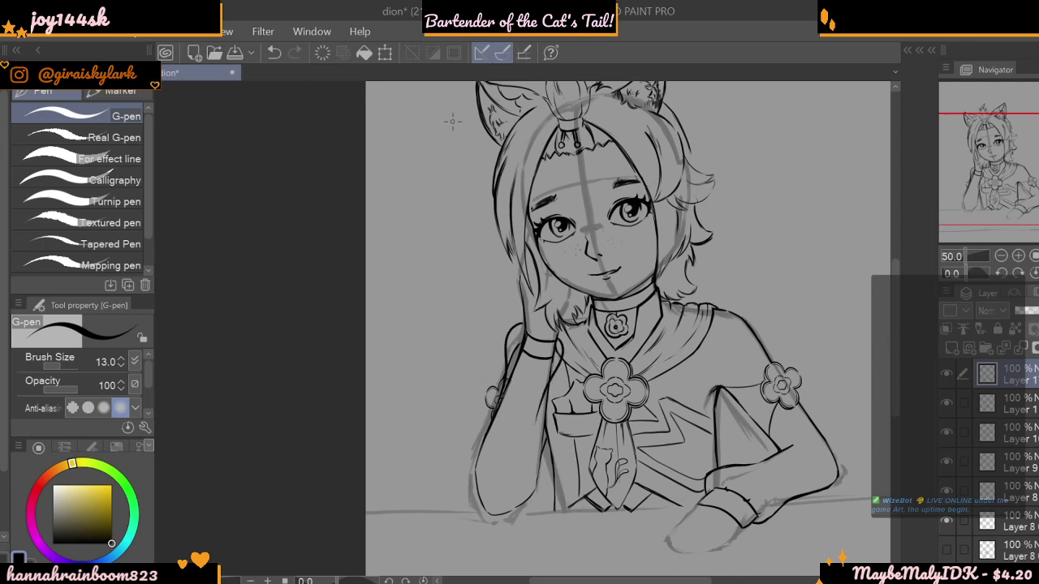
pyautogui.click(275, 52)
pyautogui.moveTo(540, 420); pyautogui.dragTo(535, 441)
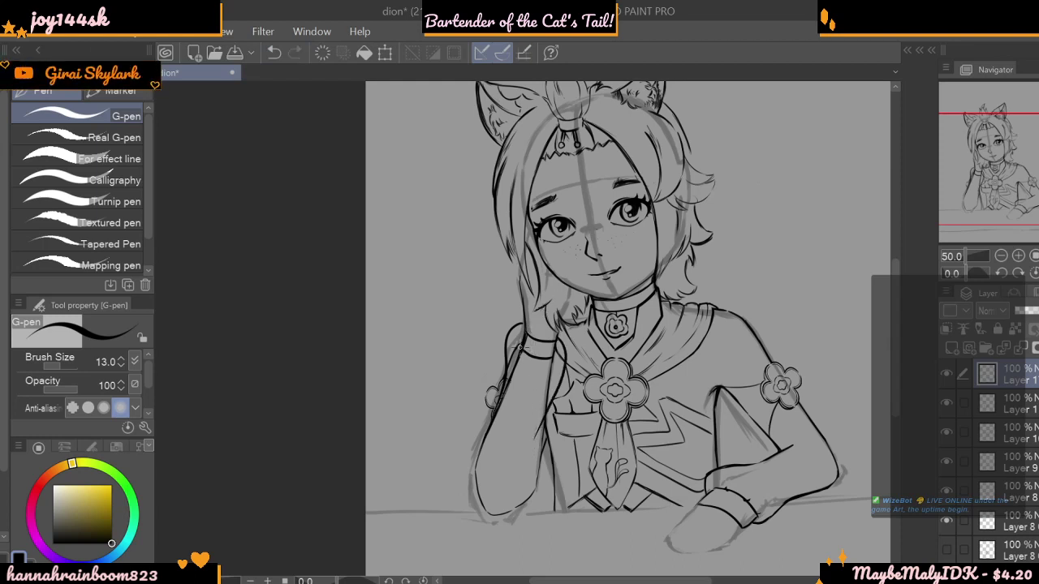
# - Redraw the cuff line across the raised wrist and clean up the surplus line with the brush size at 58.9
pyautogui.moveTo(523, 348); pyautogui.dragTo(556, 357)
pyautogui.click(274, 52)
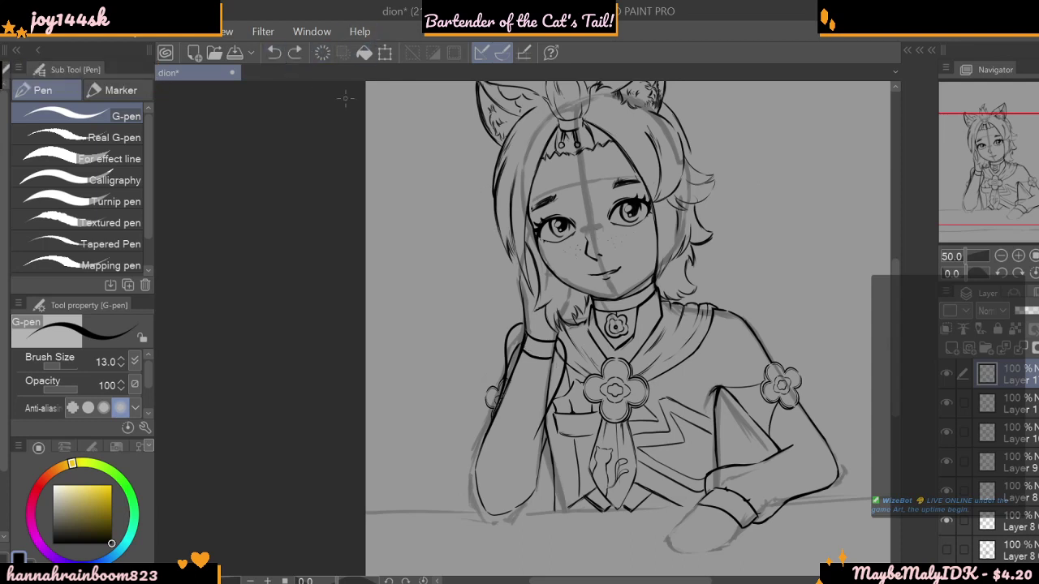
pyautogui.moveTo(524, 349)
pyautogui.mouseDown()
pyautogui.moveTo(559, 349)
pyautogui.moveTo(513, 353)
pyautogui.mouseUp()
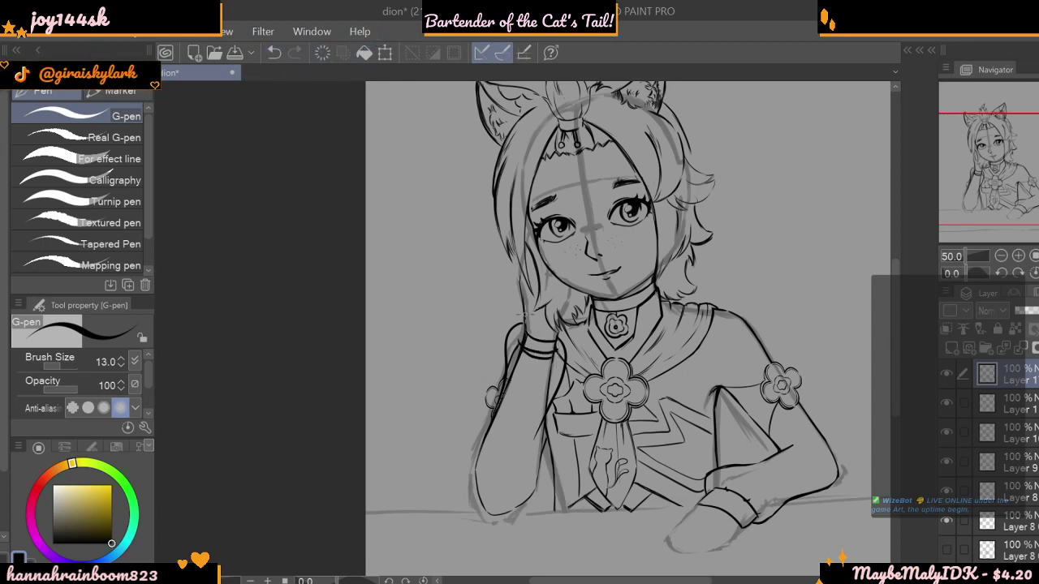
pyautogui.click(65, 367)
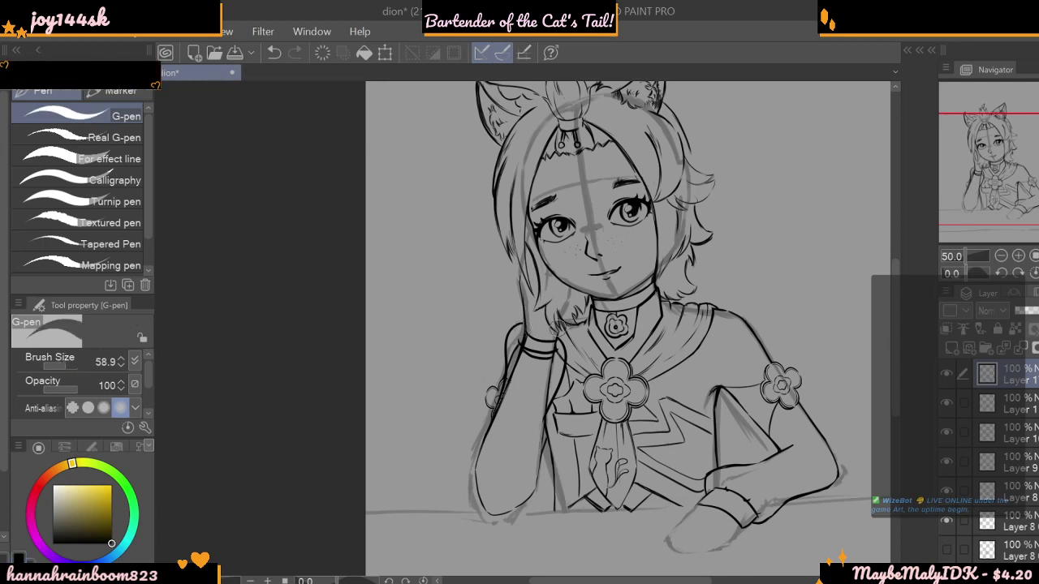
pyautogui.moveTo(526, 354); pyautogui.dragTo(549, 361)
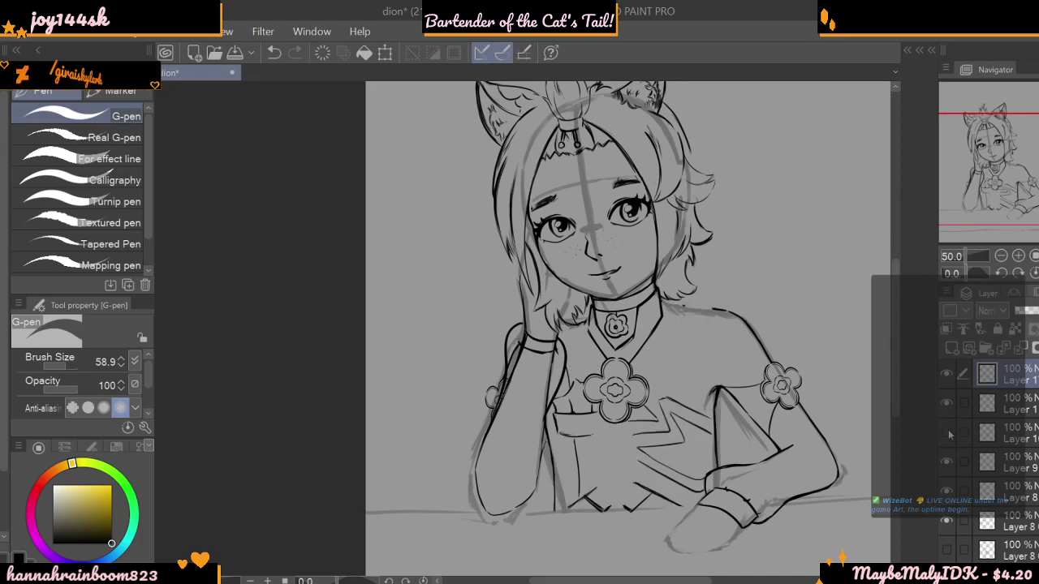
# - Toggle the lower layers to look for the raised forearm's old lines, and select Layer 3
pyautogui.scroll(-4, 948, 414)
pyautogui.click(950, 541)
pyautogui.click(950, 539)
pyautogui.click(950, 513)
pyautogui.click(950, 513)
pyautogui.click(949, 491)
pyautogui.click(950, 496)
pyautogui.click(948, 483)
pyautogui.click(948, 483)
pyautogui.click(948, 483)
pyautogui.click(985, 487)
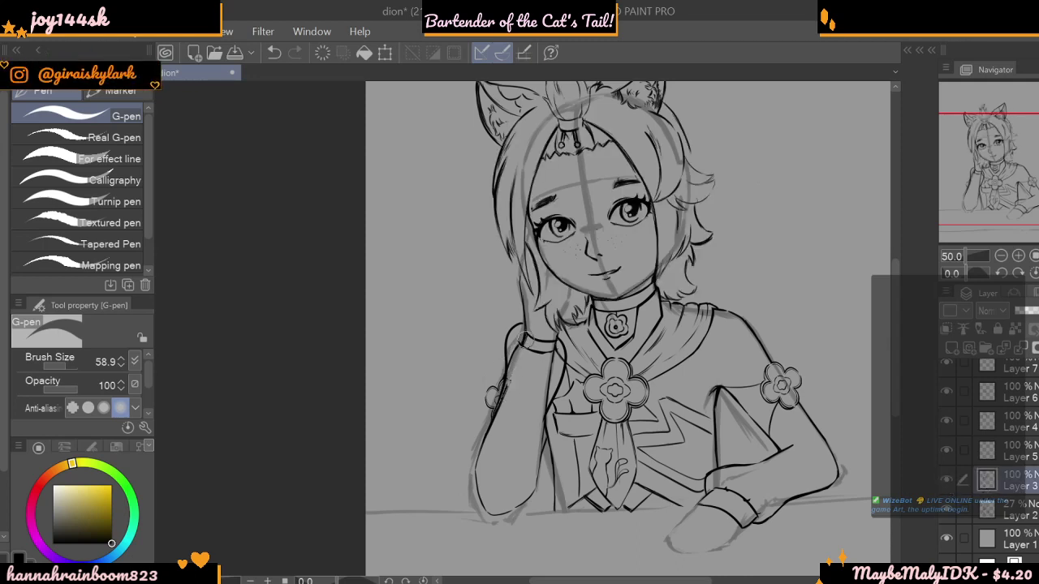
# - Toggle Layers 5 and 4 to compare their arm lines, and make Layer 5 the active layer
pyautogui.click(947, 450)
pyautogui.click(946, 450)
pyautogui.click(986, 450)
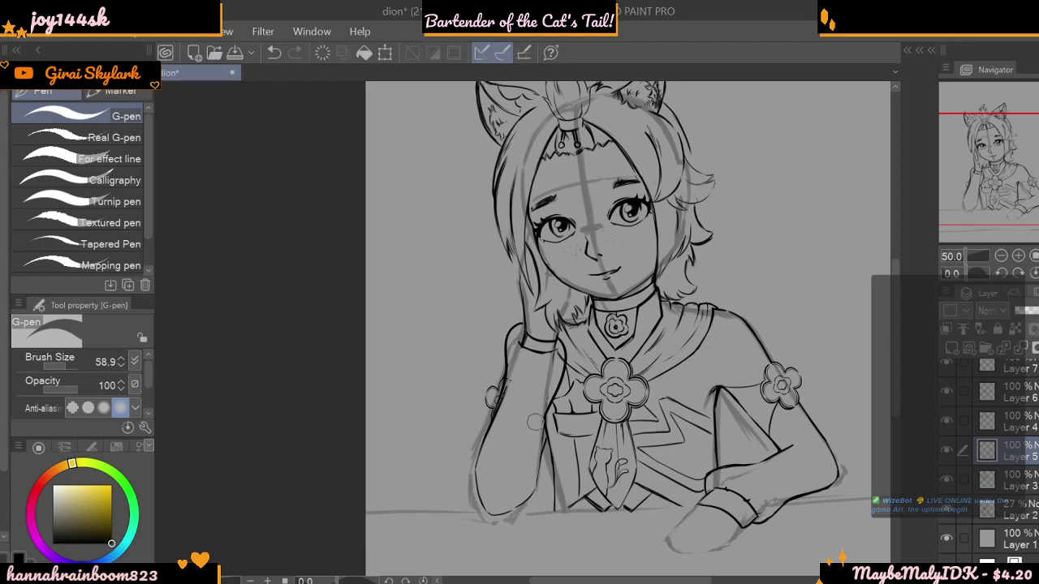
pyautogui.click(947, 422)
pyautogui.click(948, 421)
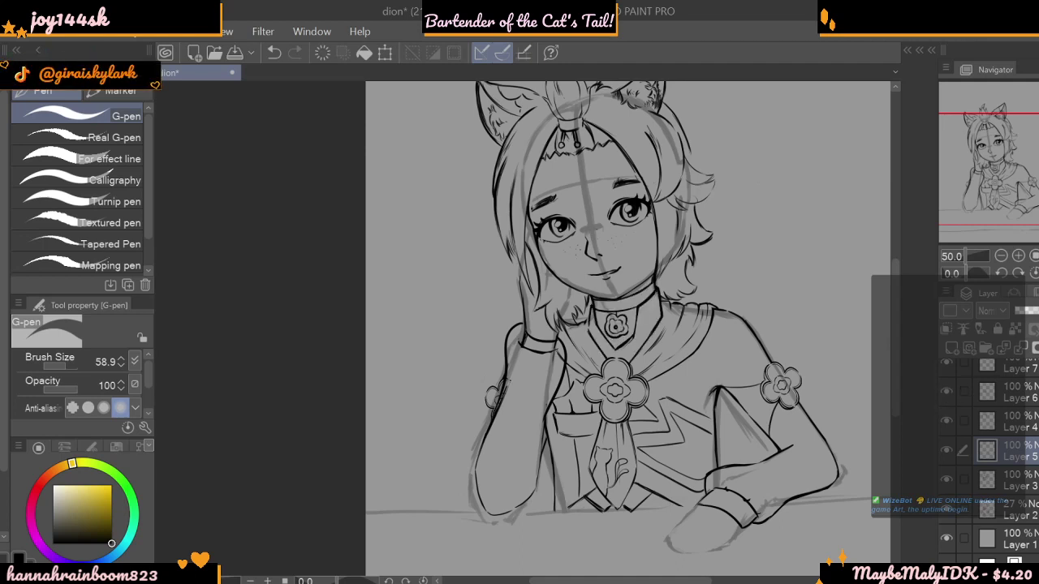
# - Toggle Layers 6, 7 and 8 to look for the remaining arm lines, and select the hidden Layer 8 layer
pyautogui.click(984, 509)
pyautogui.scroll(3, 950, 521)
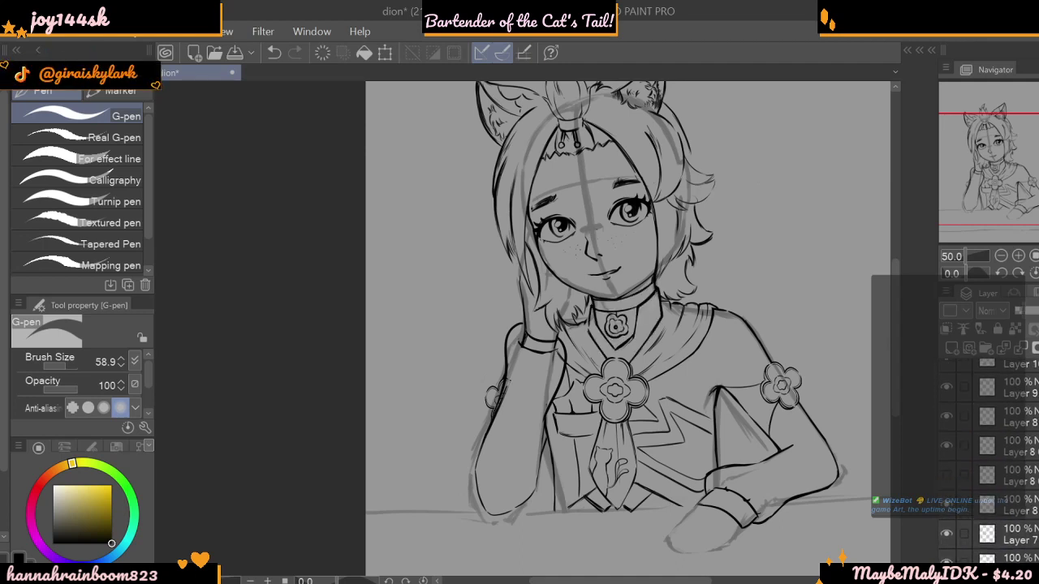
pyautogui.click(947, 491)
pyautogui.click(947, 491)
pyautogui.click(947, 520)
pyautogui.click(947, 546)
pyautogui.click(946, 549)
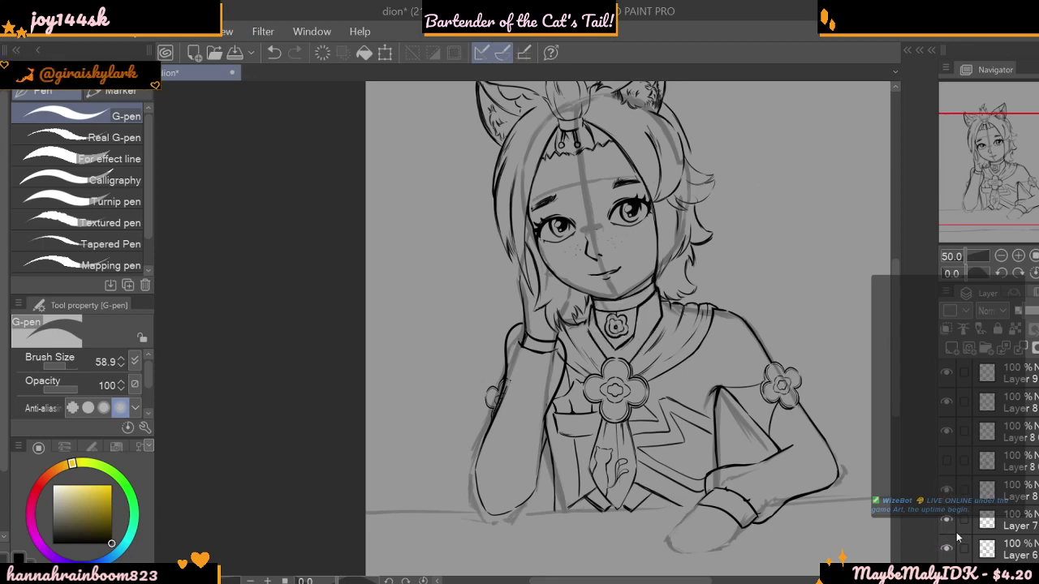
pyautogui.click(1007, 461)
pyautogui.scroll(-2, 966, 503)
pyautogui.click(947, 524)
pyautogui.click(947, 525)
pyautogui.scroll(5, 987, 496)
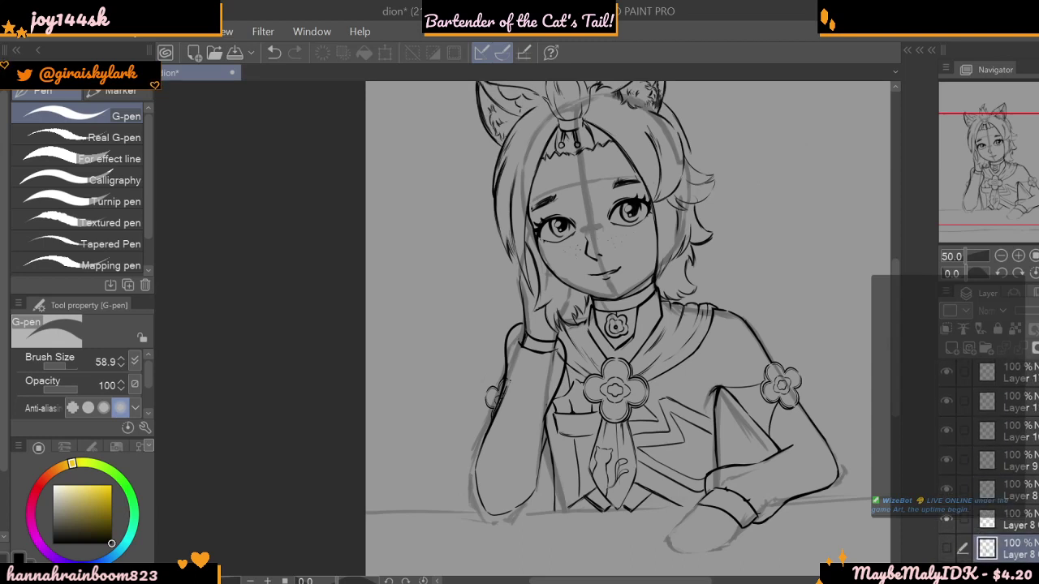
# - Toggle Layers 9 and 10 and the ones above to examine their lines, and select the second layer above Layer 10
pyautogui.click(982, 522)
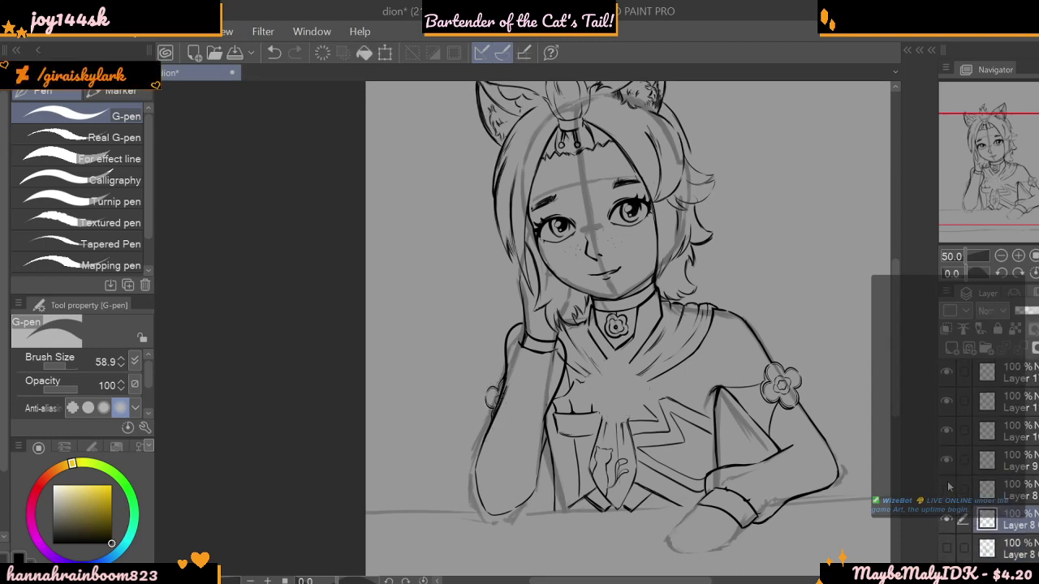
pyautogui.click(948, 460)
pyautogui.click(947, 431)
pyautogui.click(948, 430)
pyautogui.click(947, 375)
pyautogui.click(946, 375)
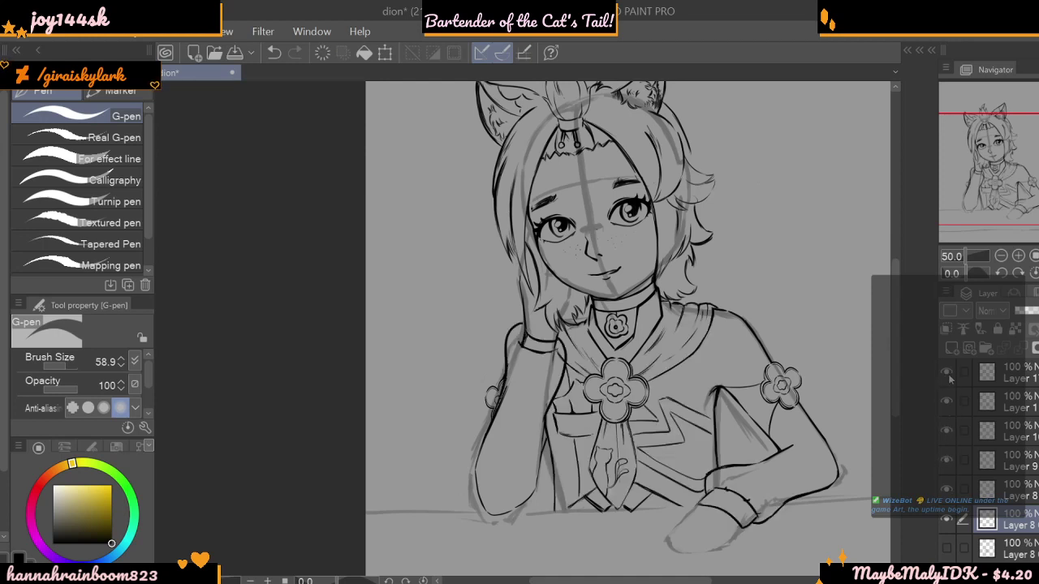
pyautogui.click(985, 387)
# - Toggle Layers 12, 13 and 14 to examine their lines, and select Layer 14
pyautogui.scroll(3, 989, 424)
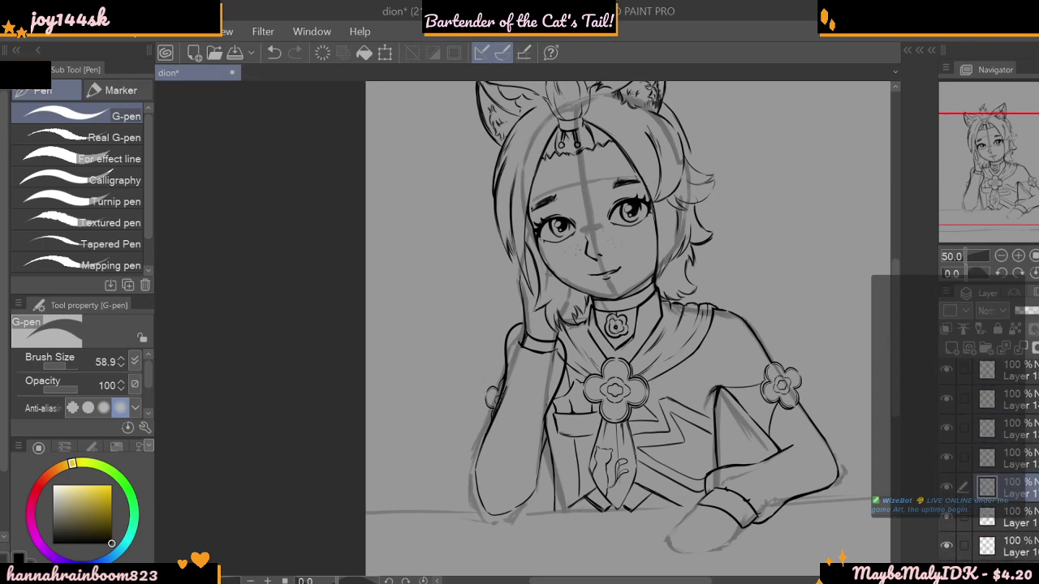
pyautogui.click(946, 491)
pyautogui.click(947, 492)
pyautogui.click(947, 461)
pyautogui.click(947, 461)
pyautogui.click(947, 432)
pyautogui.click(947, 432)
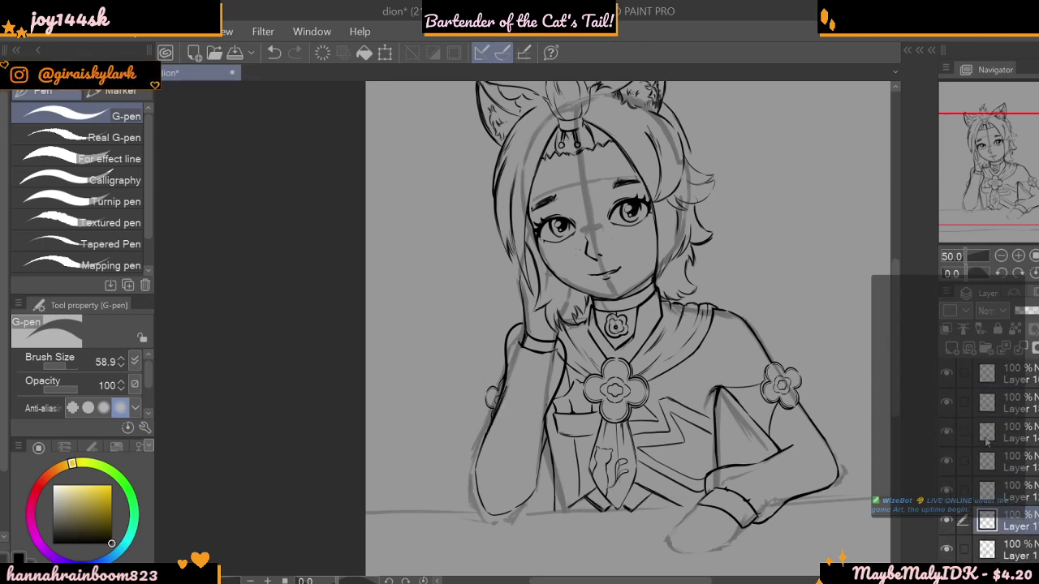
pyautogui.click(987, 439)
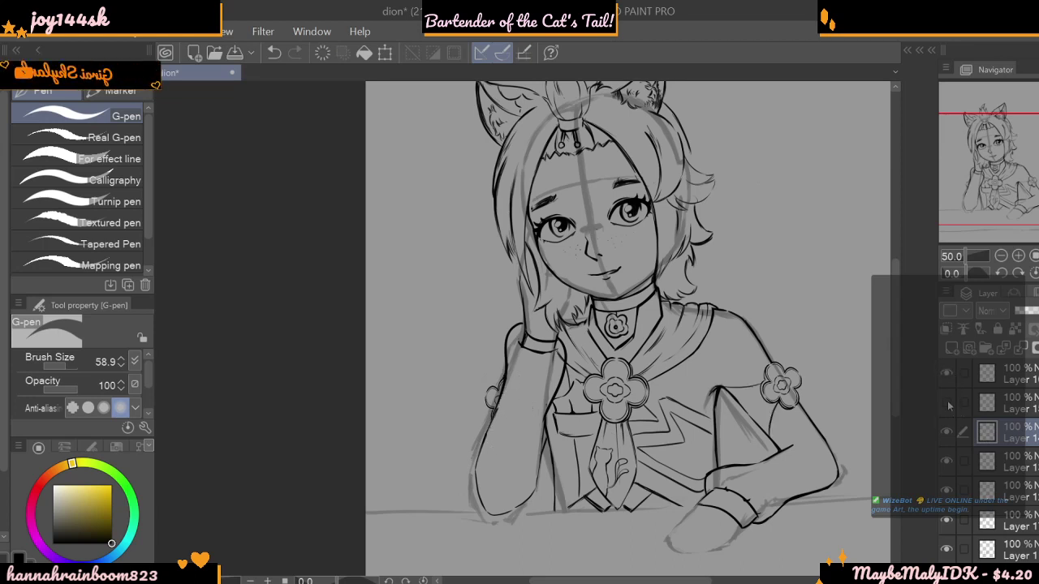
# - Toggle the lowest layers to check the arm lines, select Layer 5 and hide the 27% rough sketch on Layer 2
pyautogui.scroll(-3, 952, 380)
pyautogui.scroll(-1, 987, 459)
pyautogui.click(947, 510)
pyautogui.click(946, 510)
pyautogui.click(947, 481)
pyautogui.click(946, 481)
pyautogui.click(947, 452)
pyautogui.click(946, 451)
pyautogui.click(988, 454)
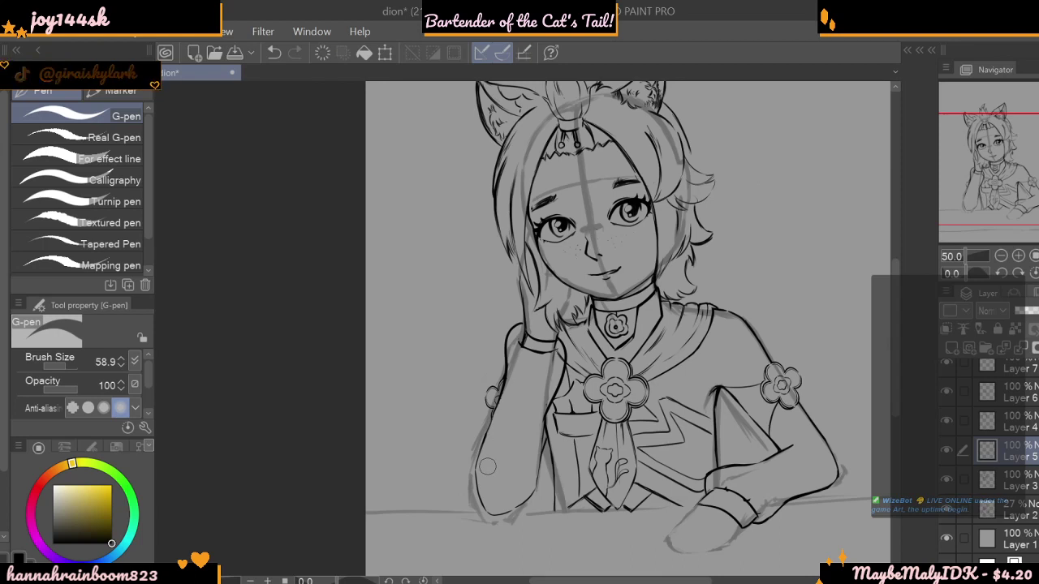
pyautogui.click(946, 509)
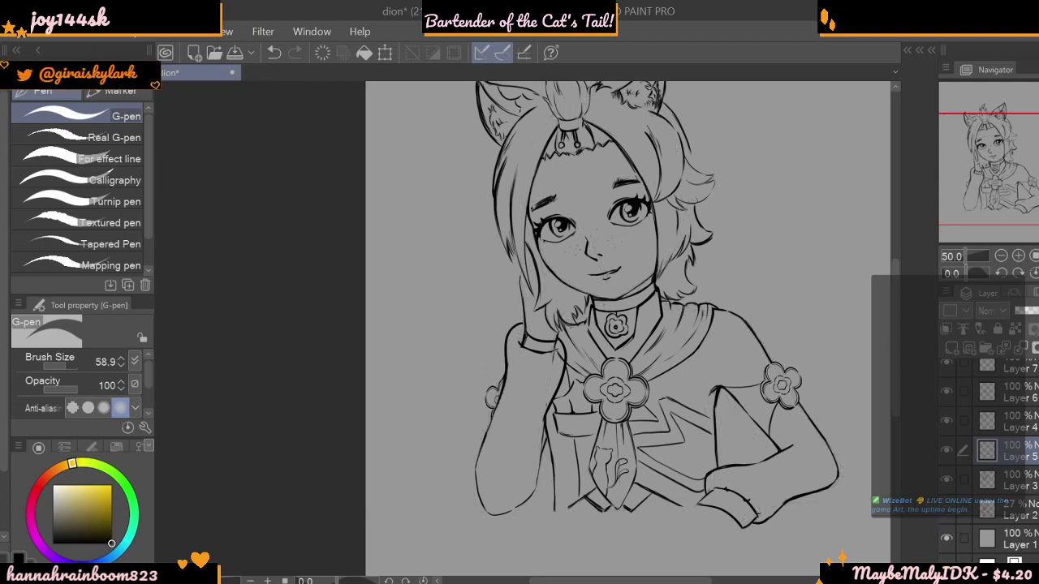
# - Toggle the upper layers to find the cuff lines, and move the cuff layer to the top of the layer stack
pyautogui.scroll(5, 992, 401)
pyautogui.click(992, 375)
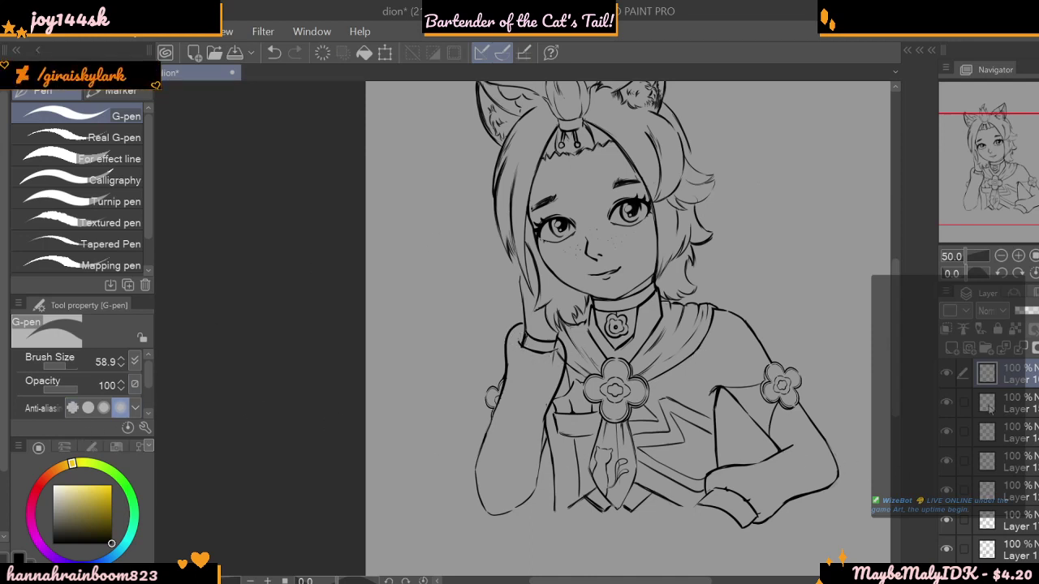
pyautogui.click(952, 406)
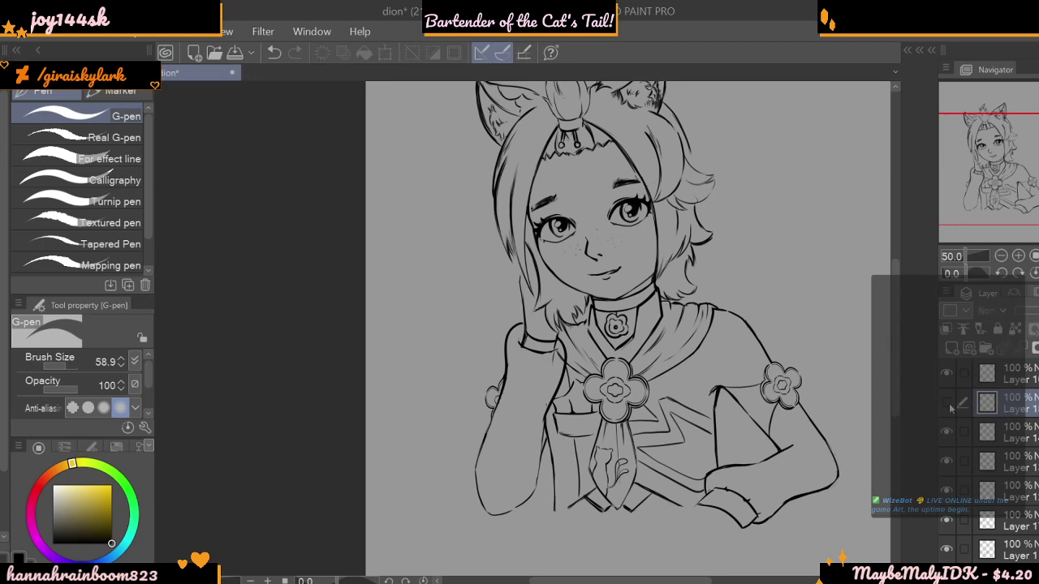
pyautogui.click(963, 432)
pyautogui.click(946, 461)
pyautogui.click(946, 461)
pyautogui.click(947, 490)
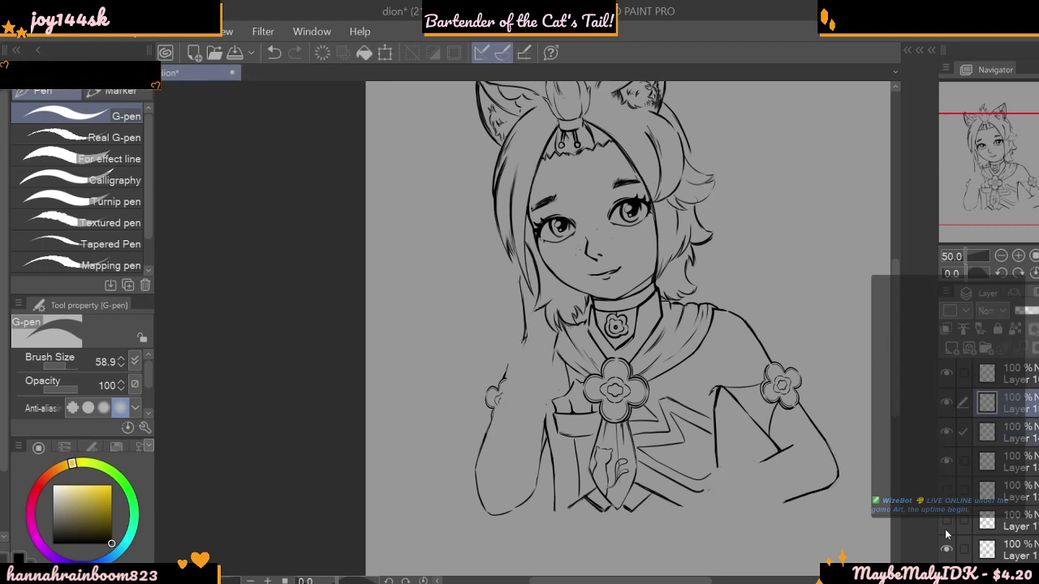
pyautogui.click(1019, 524)
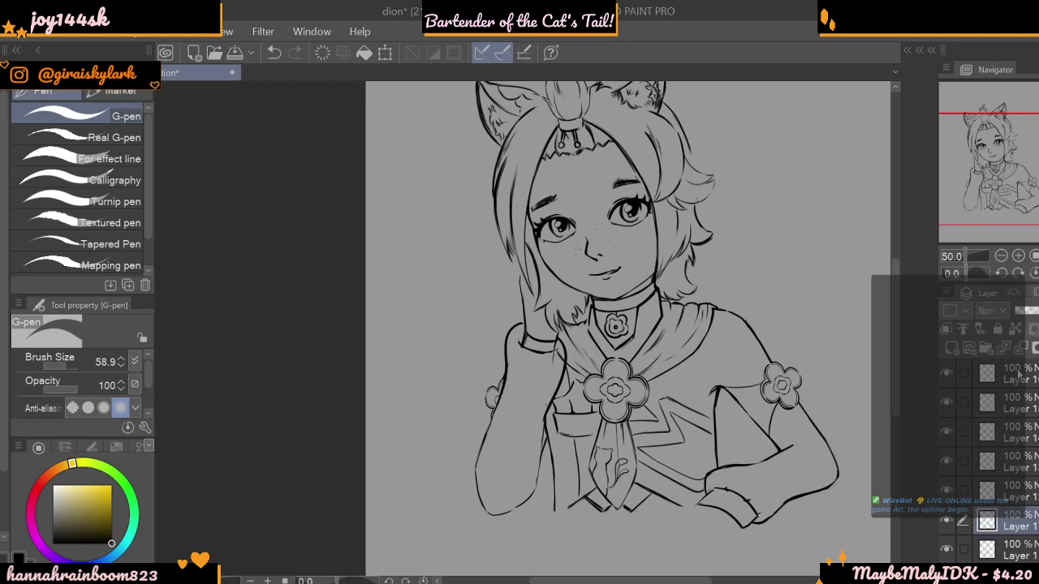
pyautogui.moveTo(1008, 526); pyautogui.dragTo(1013, 360)
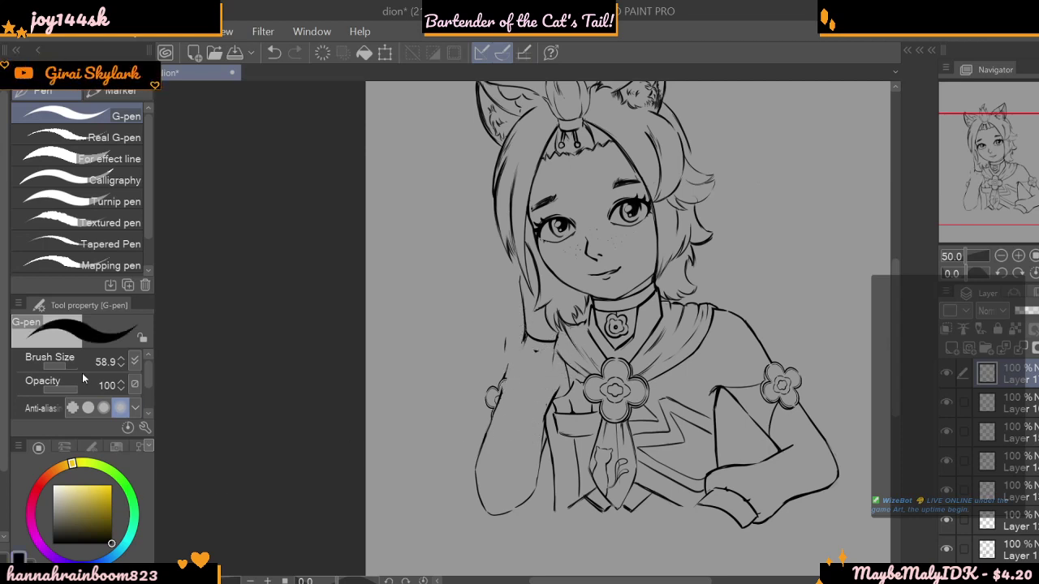
# - Erase the raised wrist's cuff and redraw the hand and arm outlines beside it with the G-pen at size 7.9
pyautogui.moveTo(66, 367); pyautogui.dragTo(57, 362)
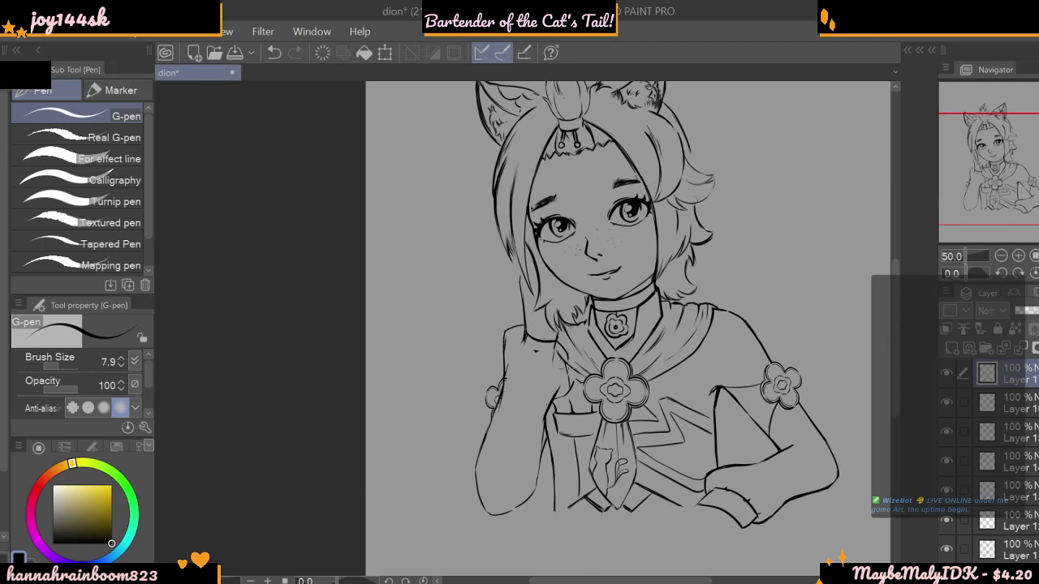
pyautogui.moveTo(567, 358); pyautogui.dragTo(566, 375)
pyautogui.click(273, 53)
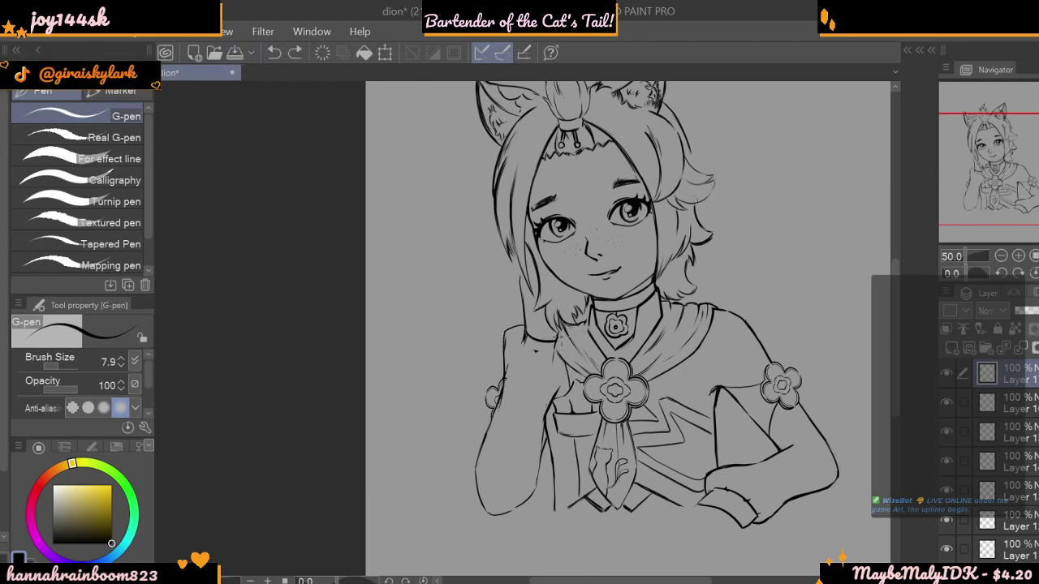
pyautogui.hotkey('ctrl', 'z')
pyautogui.moveTo(571, 362); pyautogui.dragTo(566, 380)
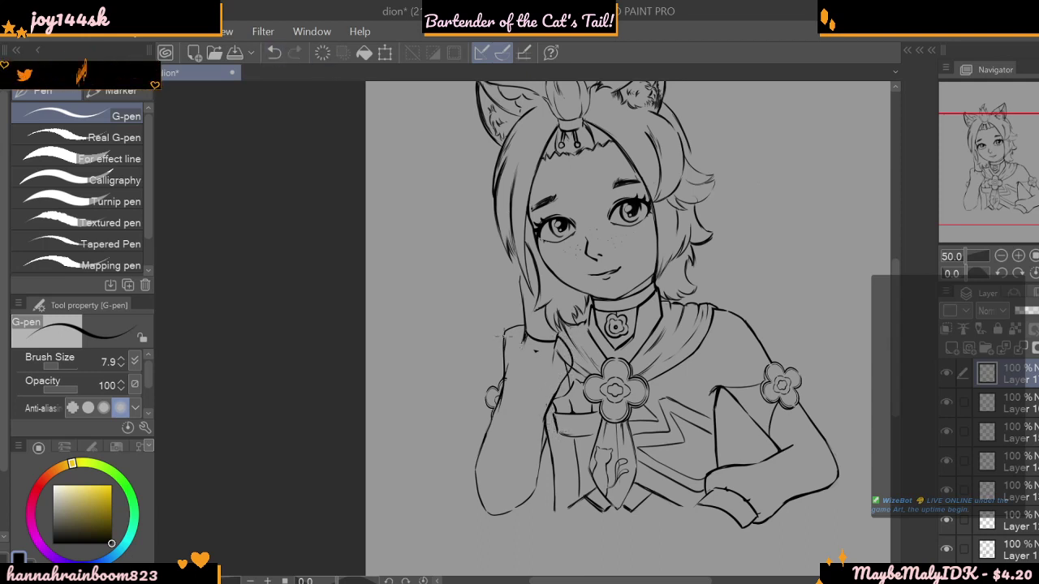
# - Try to draw a curved cuff band across the raised wrist with the G-pen at size 13.0
pyautogui.click(67, 366)
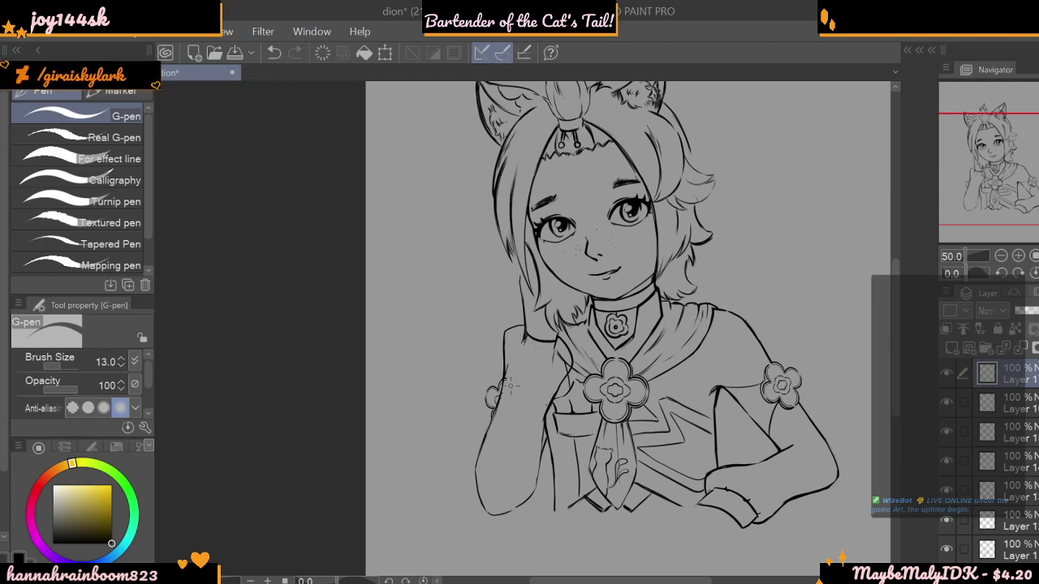
pyautogui.moveTo(515, 341); pyautogui.dragTo(545, 361)
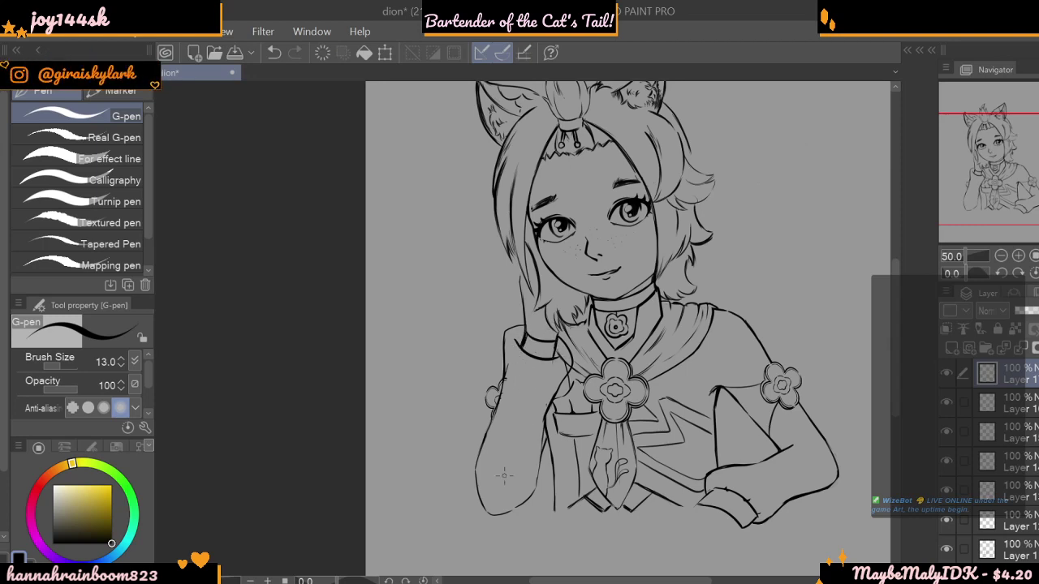
pyautogui.click(275, 53)
pyautogui.click(275, 52)
pyautogui.click(274, 52)
pyautogui.click(275, 53)
pyautogui.moveTo(524, 341); pyautogui.dragTo(515, 356)
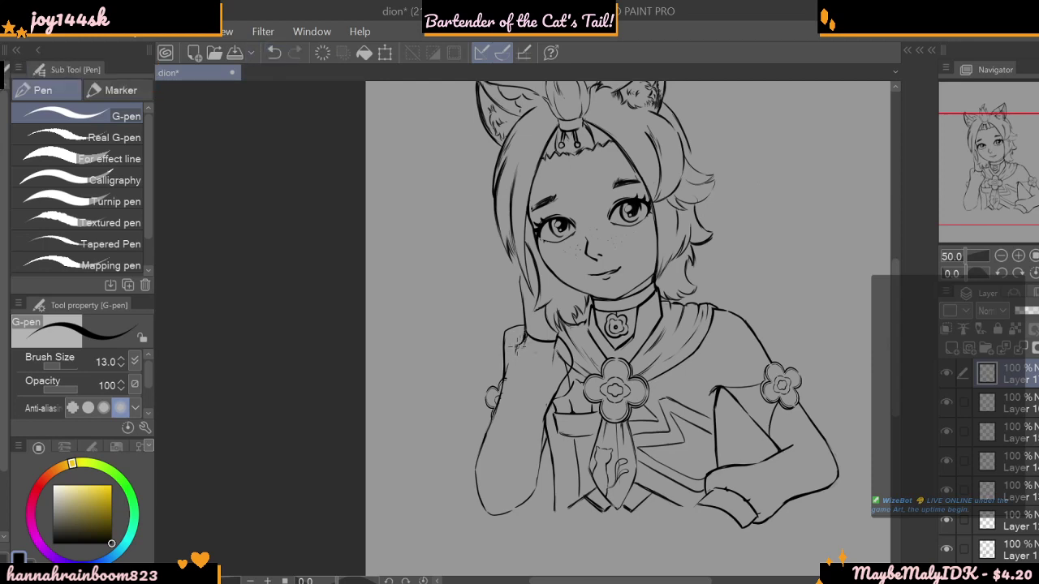
pyautogui.hotkey('ctrl', 'z')
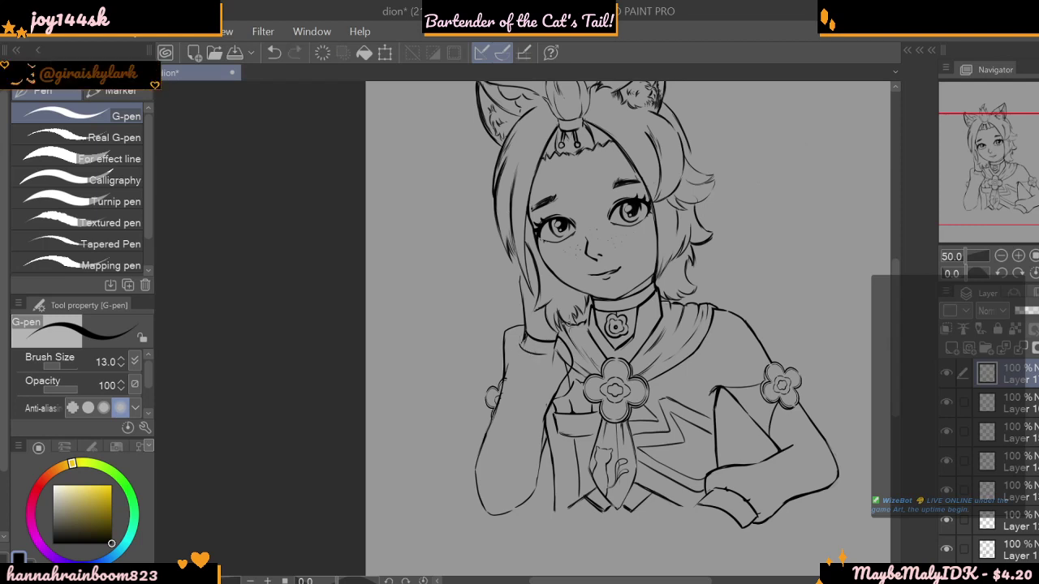
pyautogui.click(276, 53)
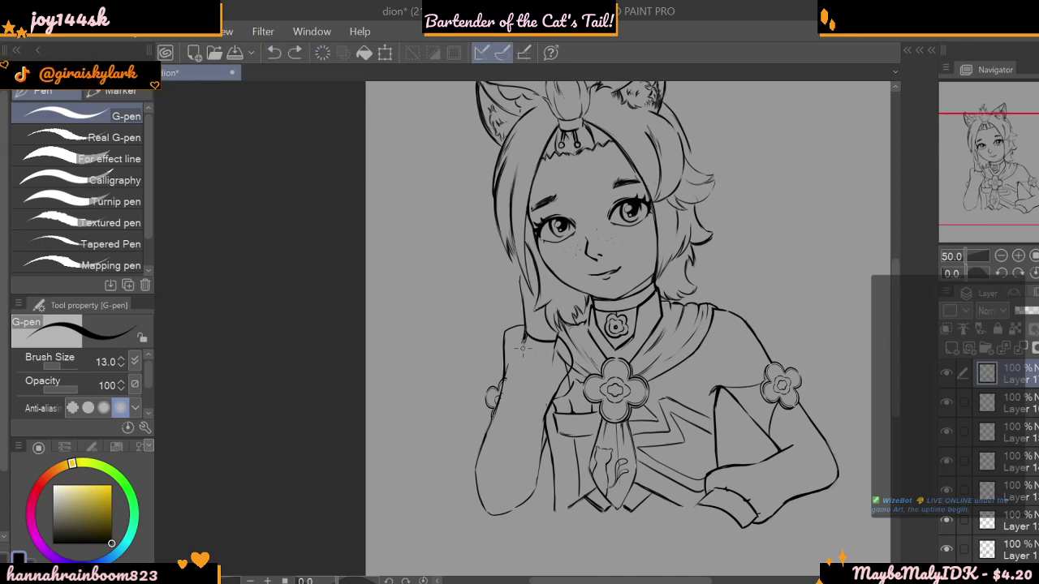
pyautogui.moveTo(522, 341)
pyautogui.mouseDown()
pyautogui.moveTo(559, 358)
pyautogui.moveTo(532, 353)
pyautogui.mouseUp()
pyautogui.click(275, 54)
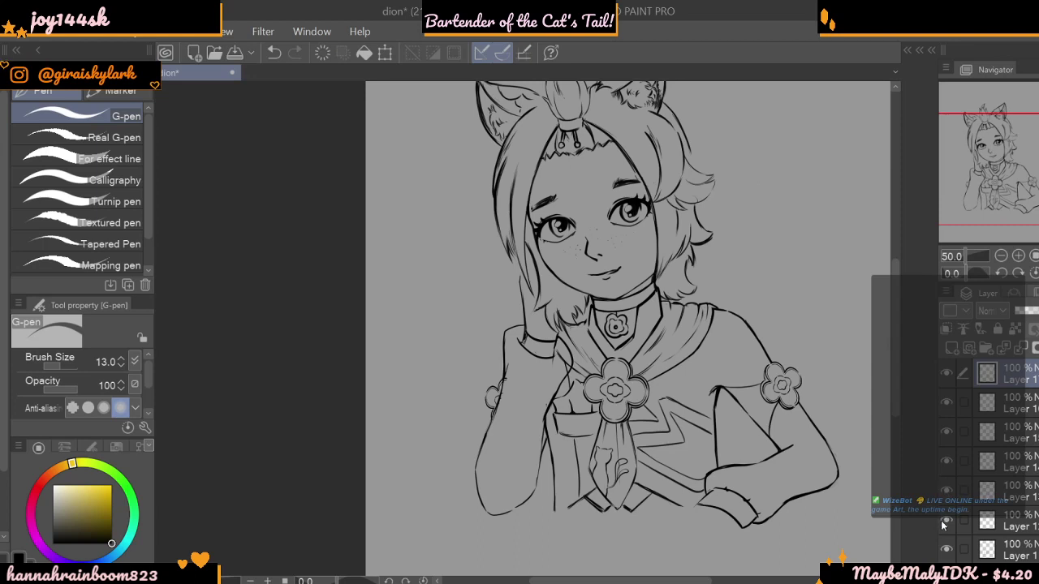
# - Check which layers hold the cuff lines and erase the raised wrist's cuff band with the brush at size 49.8
pyautogui.click(947, 552)
pyautogui.click(947, 552)
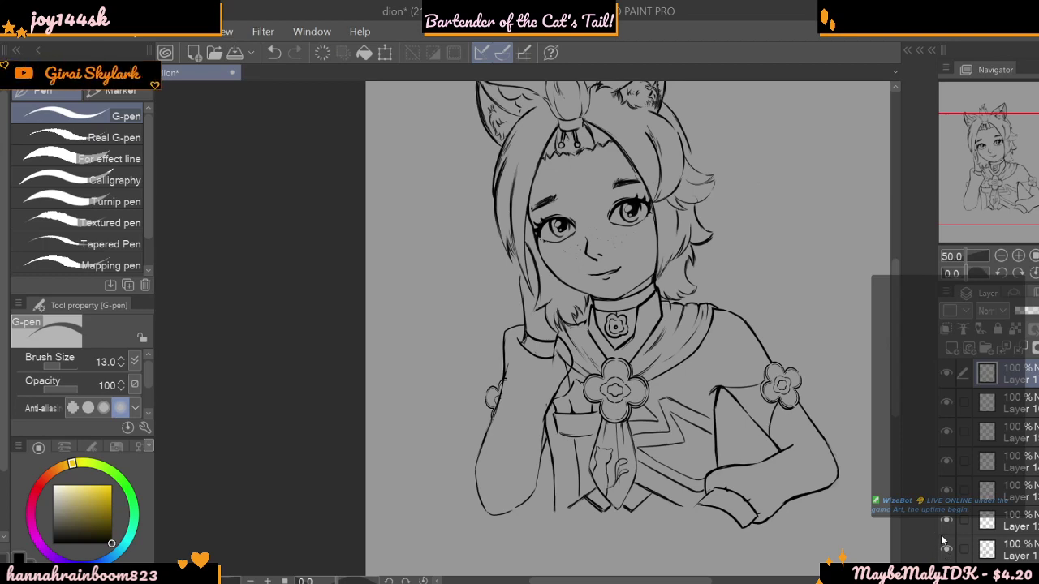
pyautogui.click(948, 376)
pyautogui.click(946, 377)
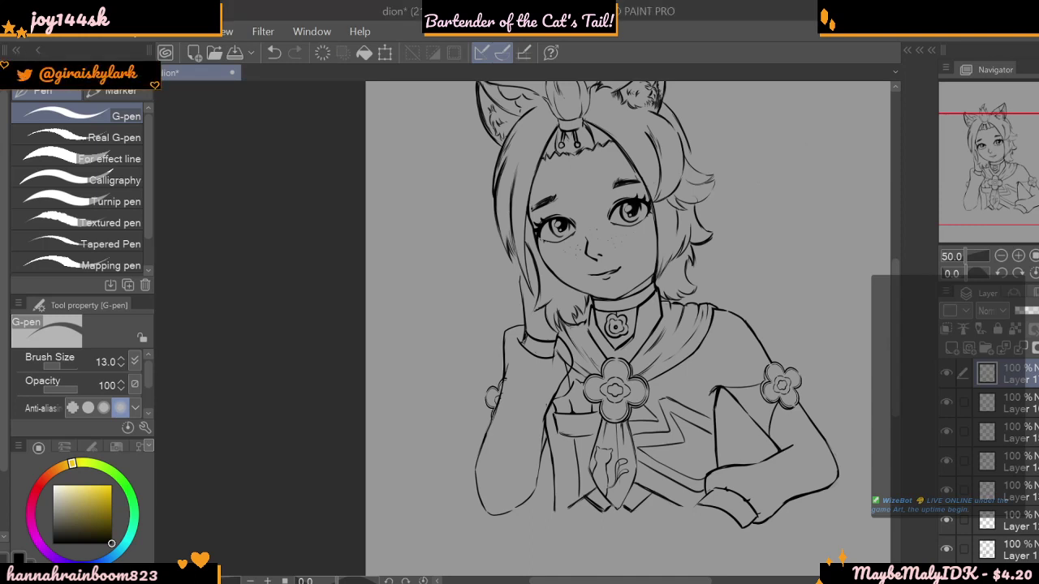
pyautogui.click(66, 366)
pyautogui.moveTo(520, 332)
pyautogui.mouseDown()
pyautogui.moveTo(542, 370)
pyautogui.moveTo(575, 352)
pyautogui.mouseUp()
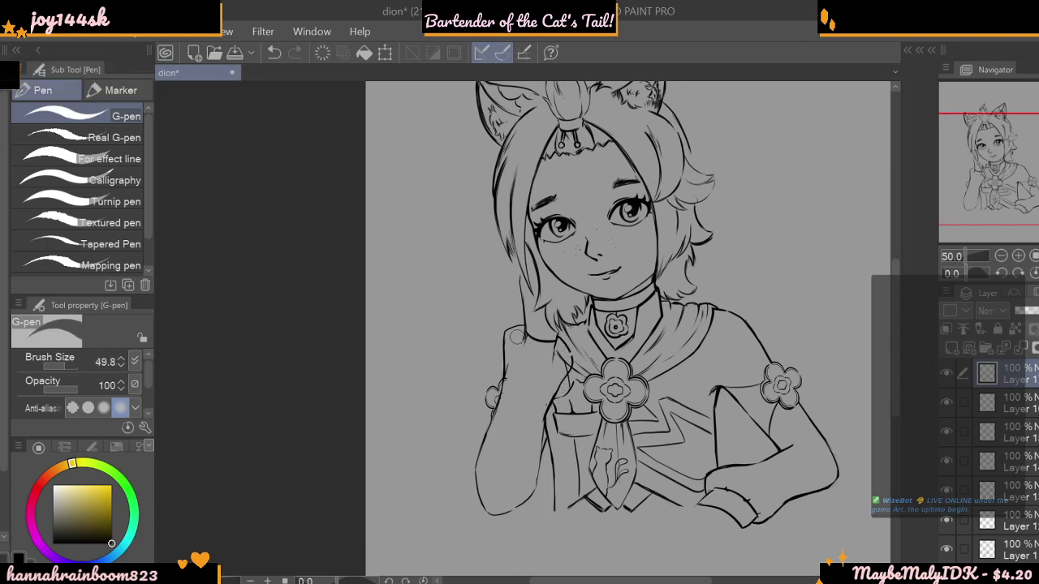
# - Toggle the visibility of the layers below the cuff layer one by one to examine the lines around the raised wrist
pyautogui.click(948, 462)
pyautogui.click(948, 490)
pyautogui.click(948, 491)
pyautogui.click(948, 521)
pyautogui.click(947, 521)
pyautogui.click(948, 552)
pyautogui.click(947, 551)
pyautogui.click(951, 567)
pyautogui.click(950, 566)
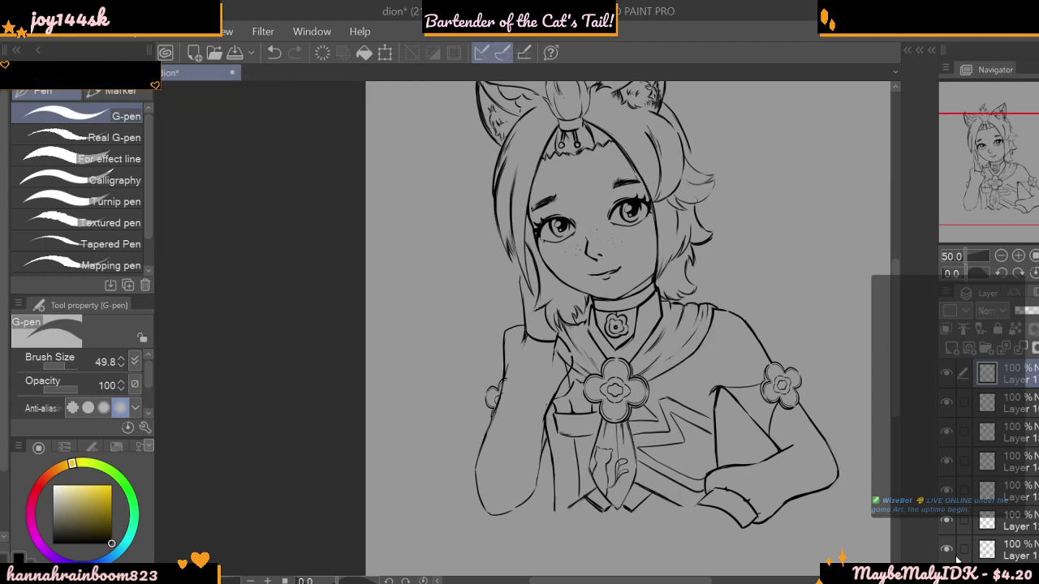
# - Toggle Layer 10 to examine its lines, and select the copied Layer 8 layer holding the raised arm's flower
pyautogui.click(974, 552)
pyautogui.scroll(-3, 974, 471)
pyautogui.click(947, 470)
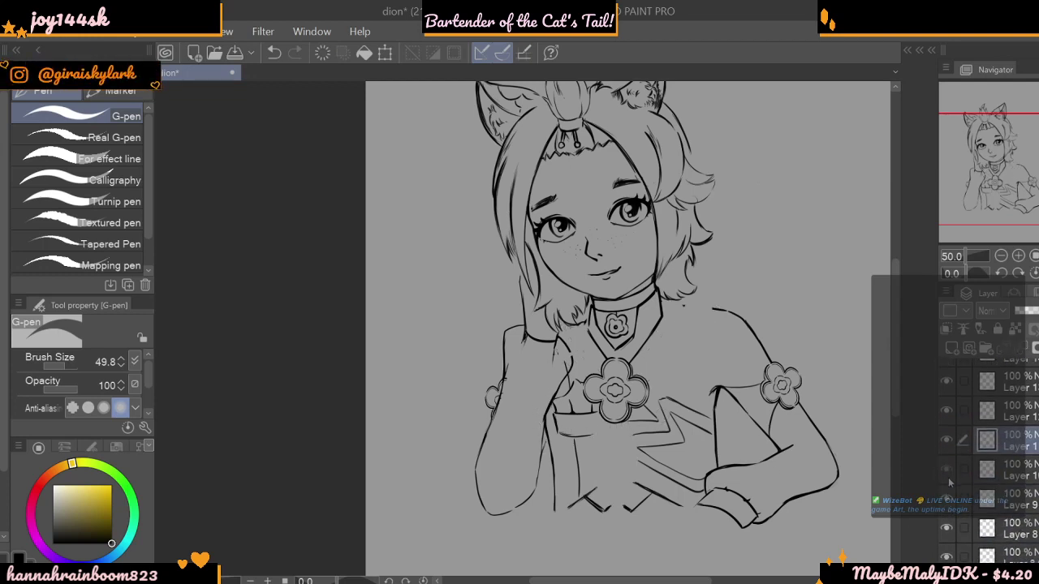
pyautogui.click(947, 471)
pyautogui.click(984, 470)
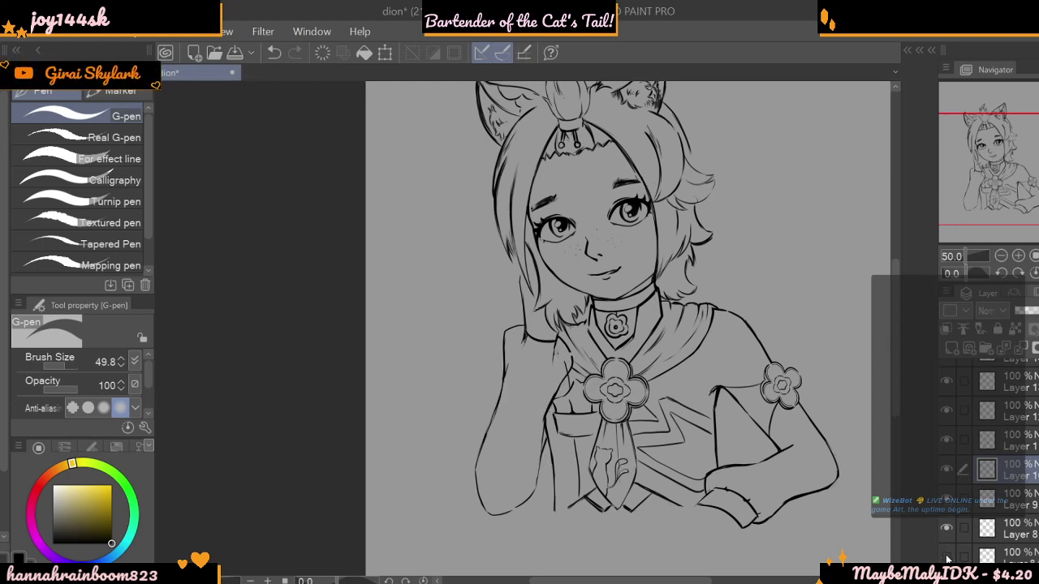
pyautogui.scroll(-2, 958, 520)
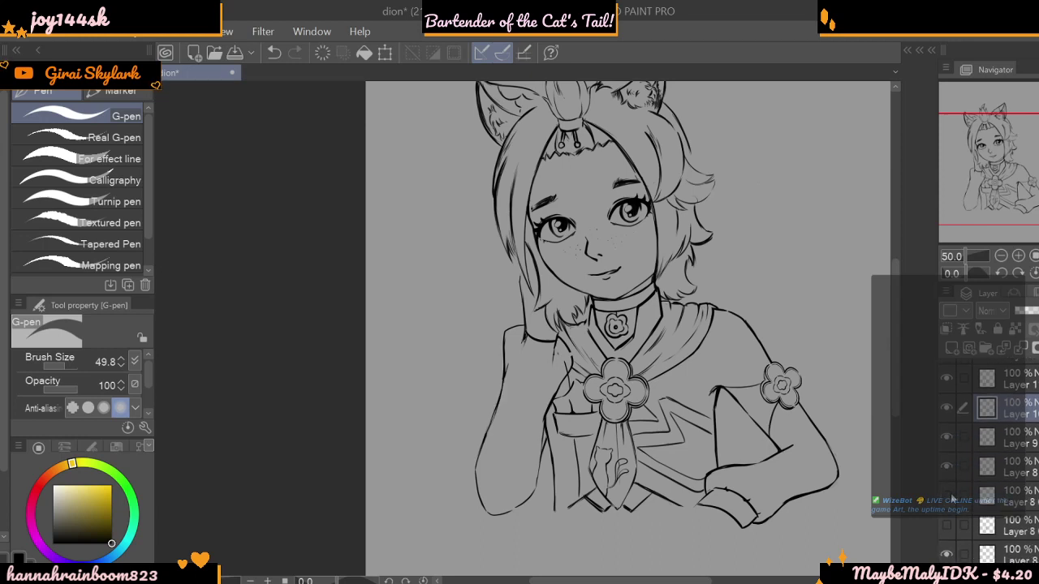
pyautogui.click(953, 497)
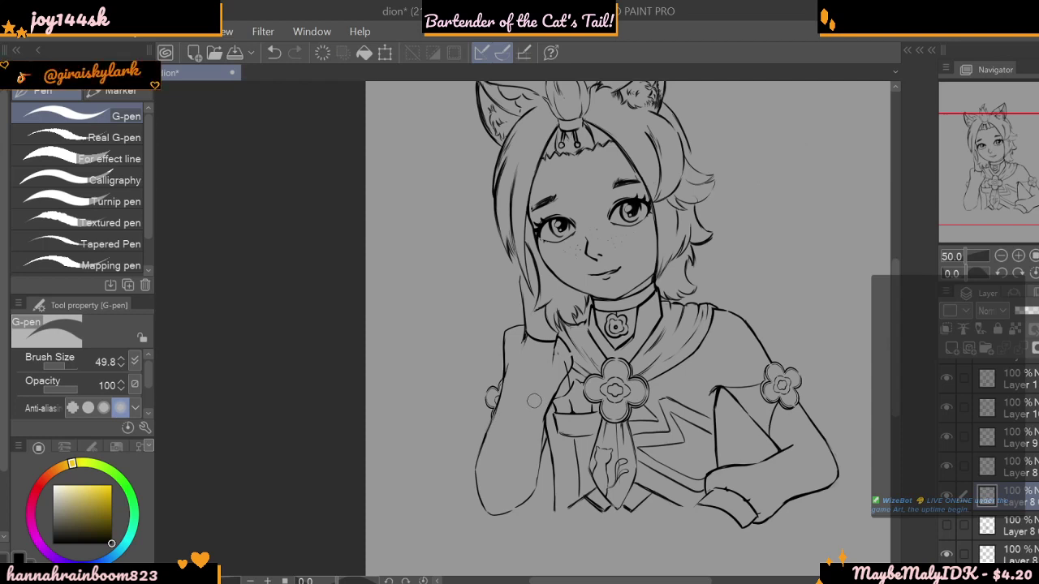
# - On the top layer, redraw the raised hand's curve beside the collar and draw the wrist's cuff band at size 15.4
pyautogui.scroll(3, 986, 462)
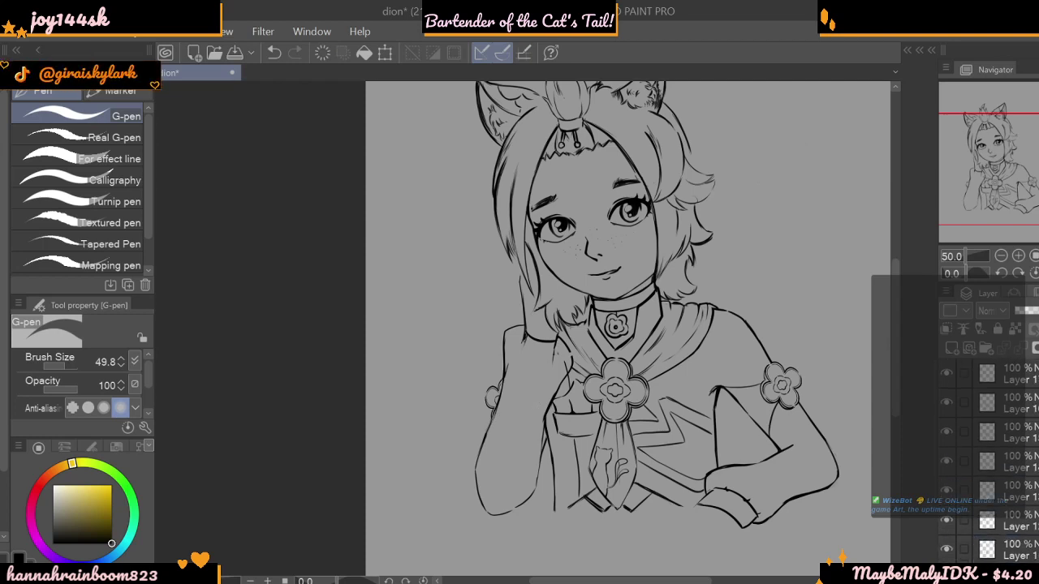
pyautogui.click(975, 372)
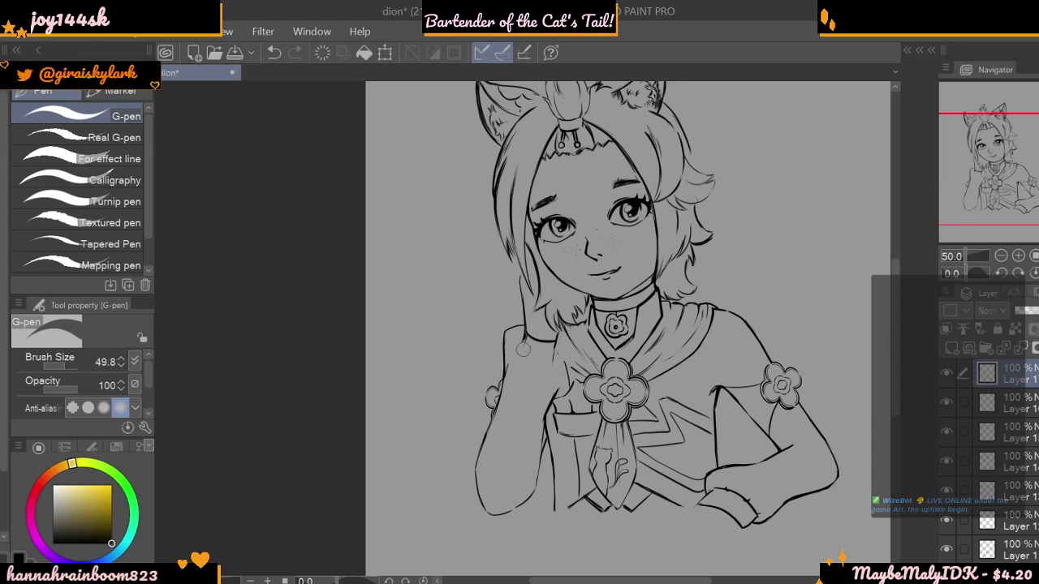
pyautogui.moveTo(68, 367); pyautogui.dragTo(60, 367)
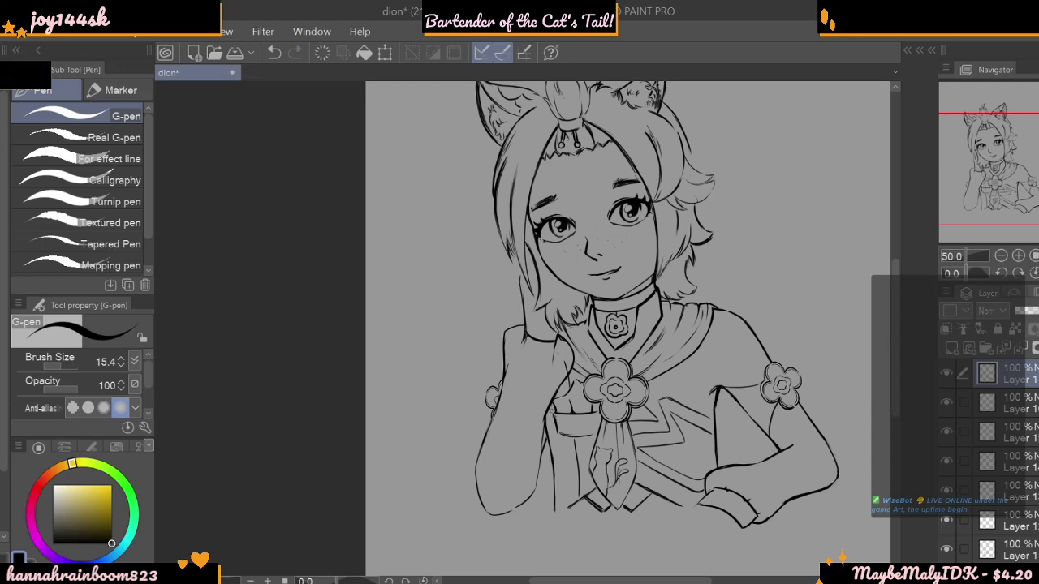
pyautogui.click(276, 51)
pyautogui.moveTo(524, 330); pyautogui.dragTo(522, 340)
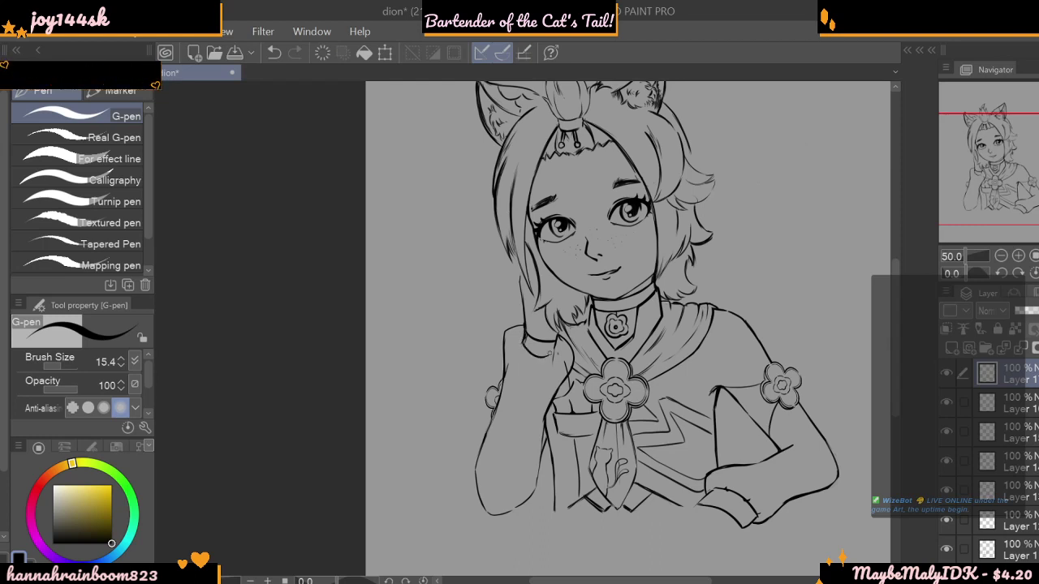
pyautogui.click(276, 55)
pyautogui.moveTo(534, 350); pyautogui.dragTo(555, 358)
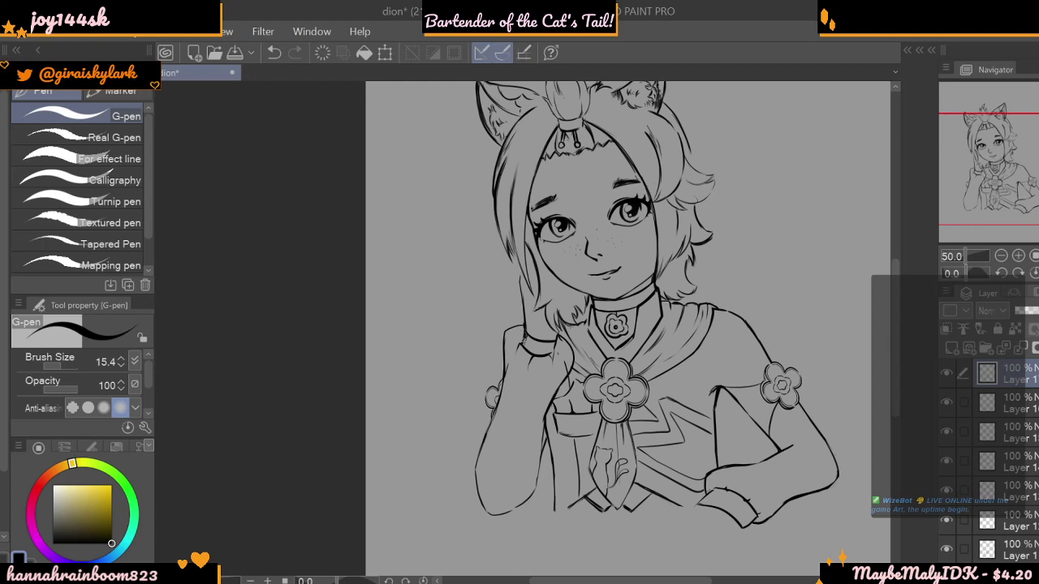
pyautogui.click(25, 576)
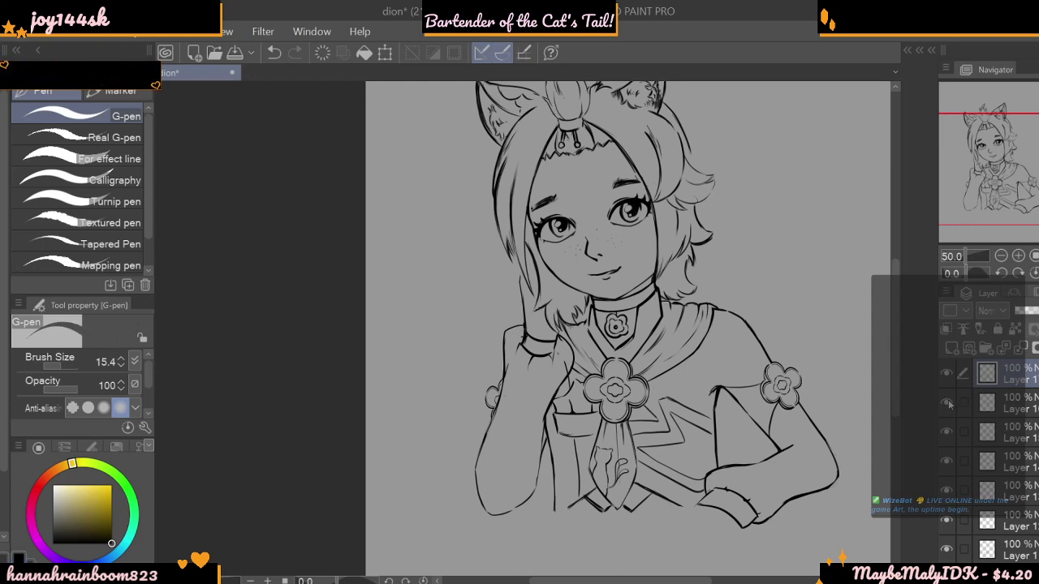
# - Toggle Layer 10 and the layer directly above it to examine the raised wrist lines, and select the layer above Layer 10
pyautogui.click(950, 552)
pyautogui.scroll(-2, 949, 519)
pyautogui.click(948, 465)
pyautogui.click(948, 465)
pyautogui.click(948, 466)
pyautogui.click(948, 443)
pyautogui.click(948, 443)
pyautogui.click(962, 445)
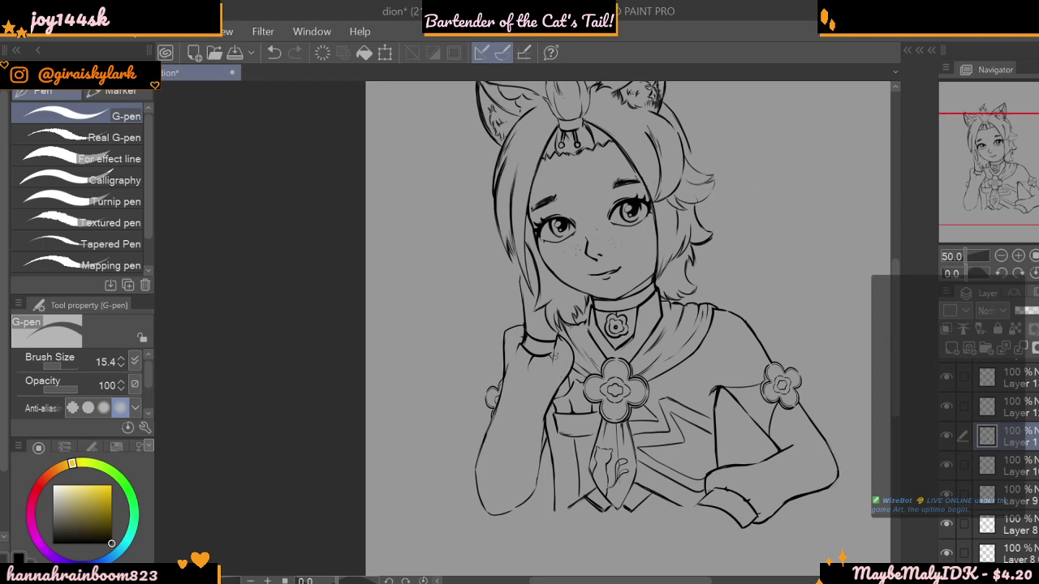
# - Toggle Layers 10, 9 and 8 and the ones below them to find which holds the remaining raised arm lines
pyautogui.click(947, 466)
pyautogui.click(949, 470)
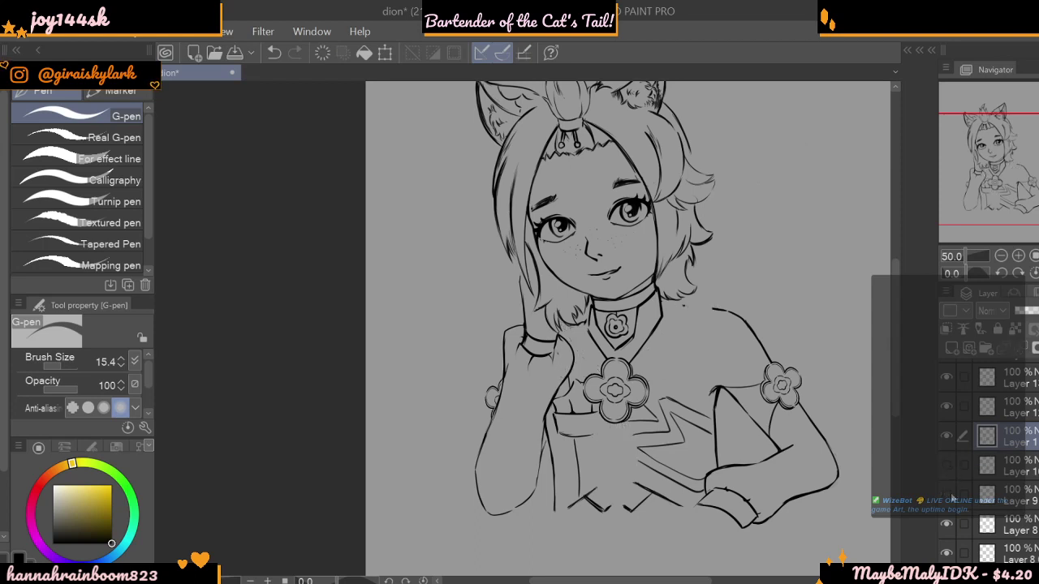
pyautogui.click(946, 523)
pyautogui.click(946, 524)
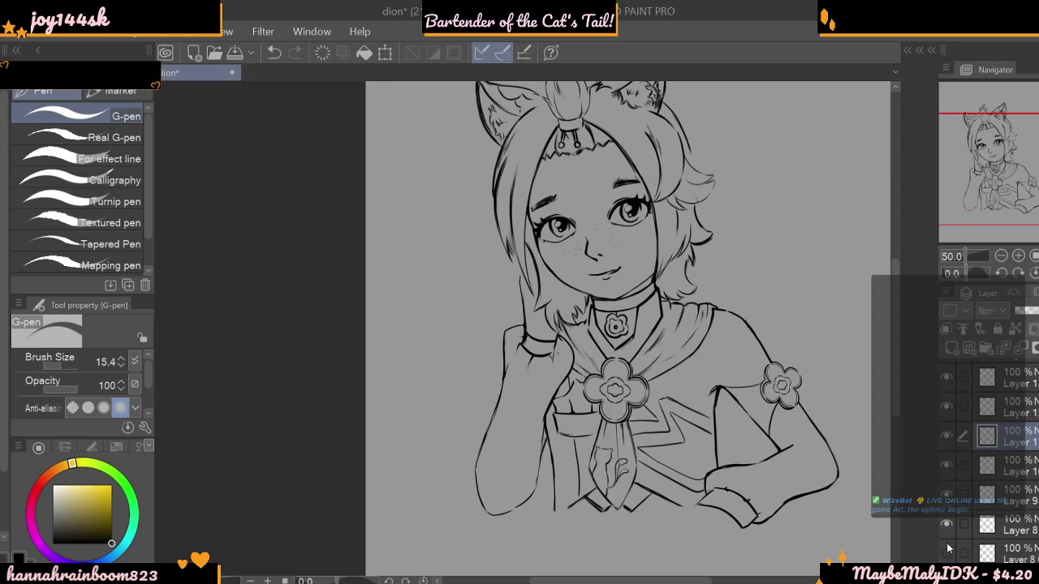
pyautogui.scroll(-2, 947, 544)
pyautogui.scroll(-1, 950, 510)
pyautogui.click(948, 509)
pyautogui.click(947, 510)
pyautogui.click(946, 536)
pyautogui.click(946, 537)
pyautogui.click(946, 561)
pyautogui.click(946, 561)
# - Toggle the lowest lineart layers to find the arm outlines, select Layer 5 and review the whole portrait
pyautogui.scroll(-4, 955, 545)
pyautogui.click(948, 479)
pyautogui.click(947, 479)
pyautogui.click(947, 505)
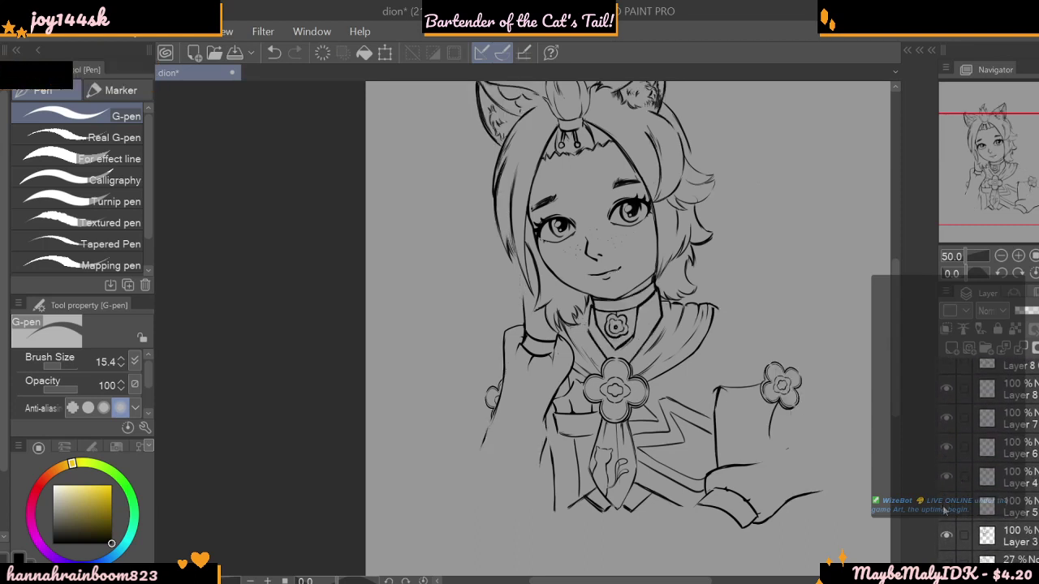
pyautogui.click(945, 507)
pyautogui.click(988, 508)
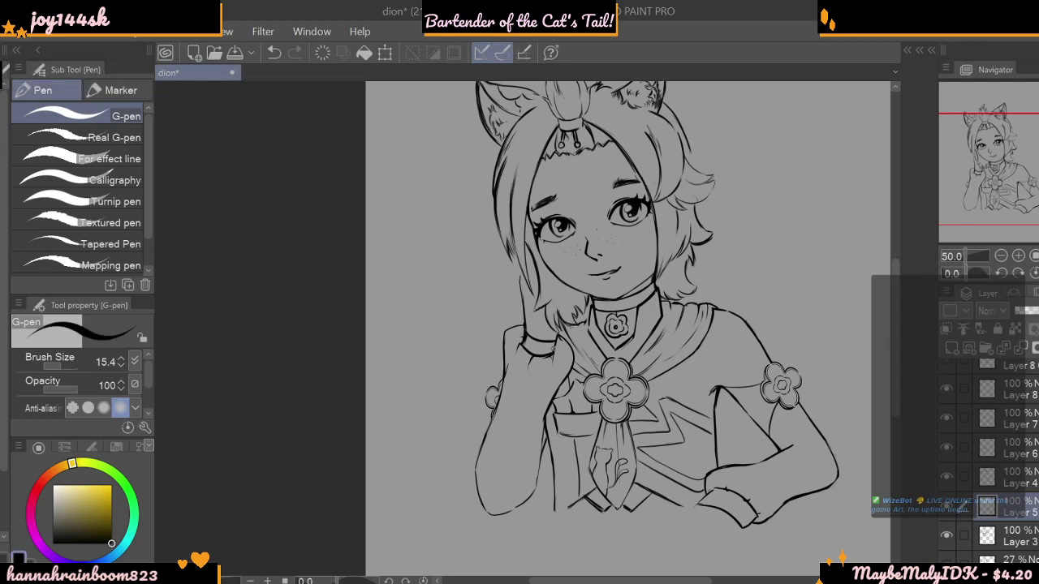
pyautogui.click(1001, 255)
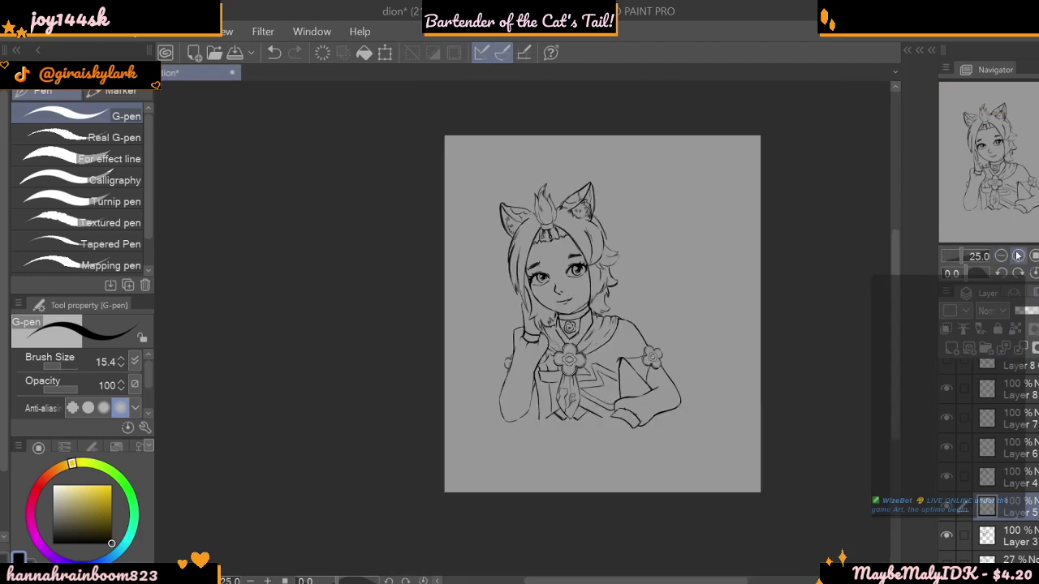
pyautogui.click(1019, 256)
pyautogui.click(1019, 256)
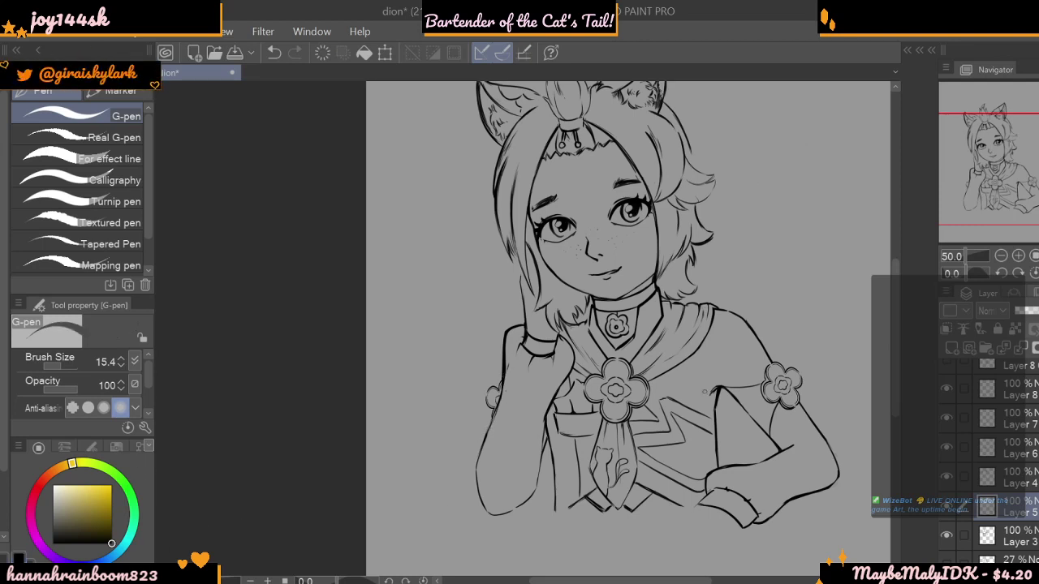
# - Toggle Layers 3, 4, 6 and 8 off and on to examine which outlines each lower lineart layer holds
pyautogui.click(944, 534)
pyautogui.click(945, 534)
pyautogui.click(946, 475)
pyautogui.click(946, 474)
pyautogui.click(949, 446)
pyautogui.click(948, 446)
pyautogui.click(947, 390)
pyautogui.click(948, 390)
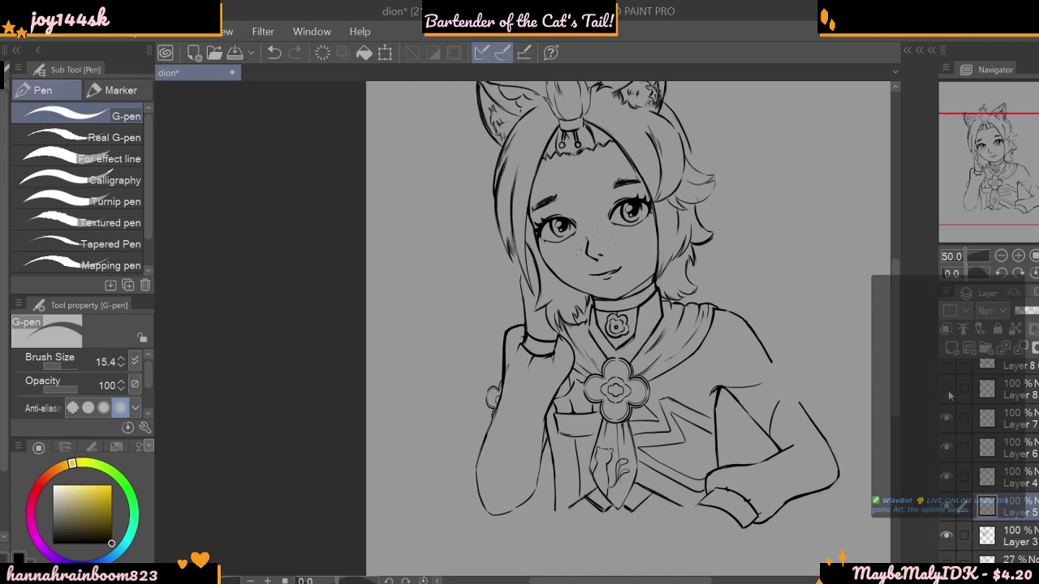
pyautogui.scroll(3, 990, 488)
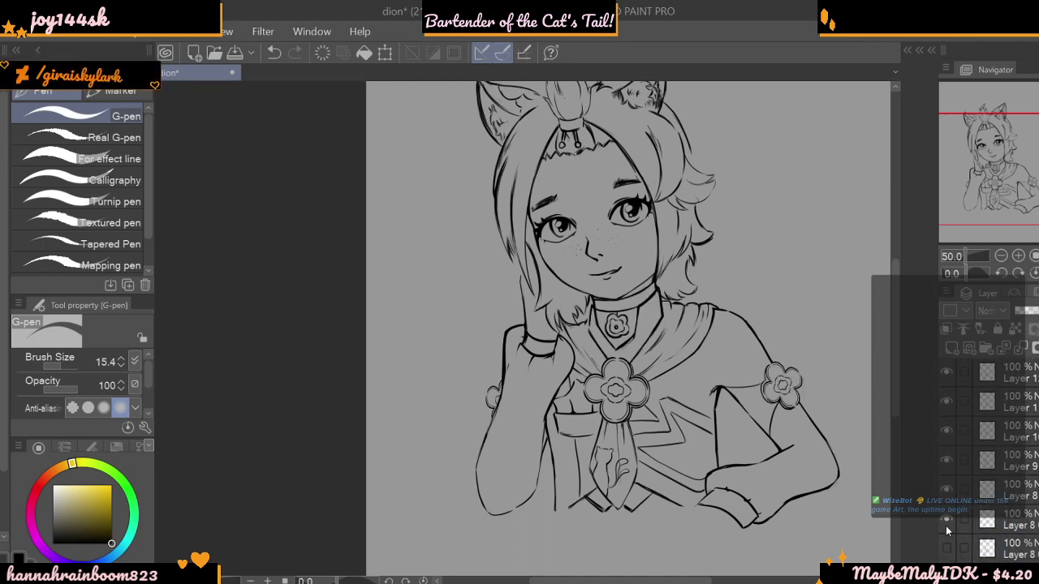
# - Toggle the lineart layers from Layer 8 up to Layer 12 to examine which clothing and arm lines they hold
pyautogui.click(947, 521)
pyautogui.click(947, 490)
pyautogui.click(947, 490)
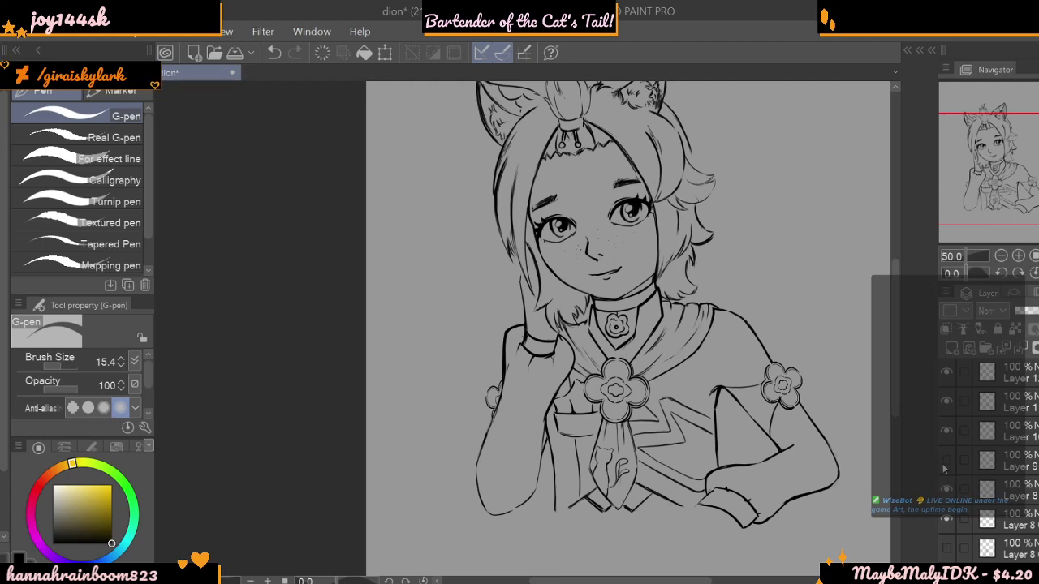
pyautogui.click(947, 431)
pyautogui.click(946, 431)
pyautogui.click(947, 402)
pyautogui.click(947, 403)
pyautogui.click(947, 402)
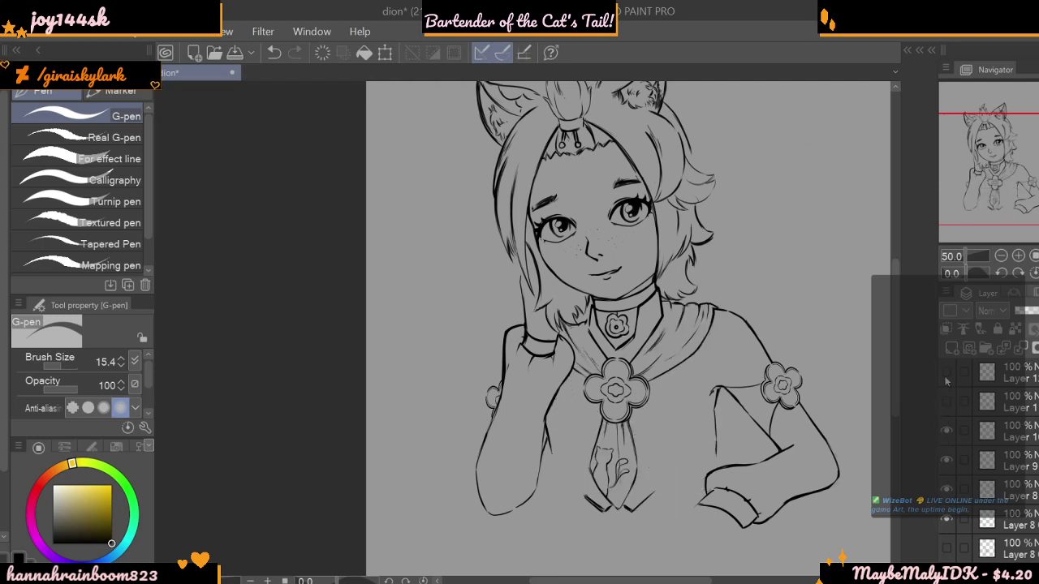
pyautogui.click(946, 397)
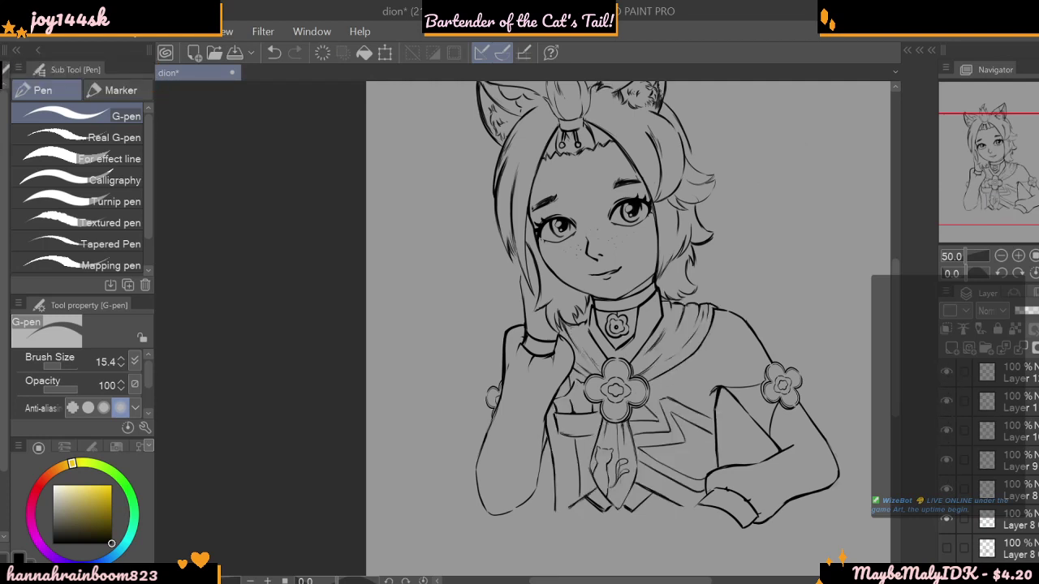
# - Toggle the uppermost lineart layers to examine the hand and cuff lines, and select the topmost one
pyautogui.scroll(3, 947, 406)
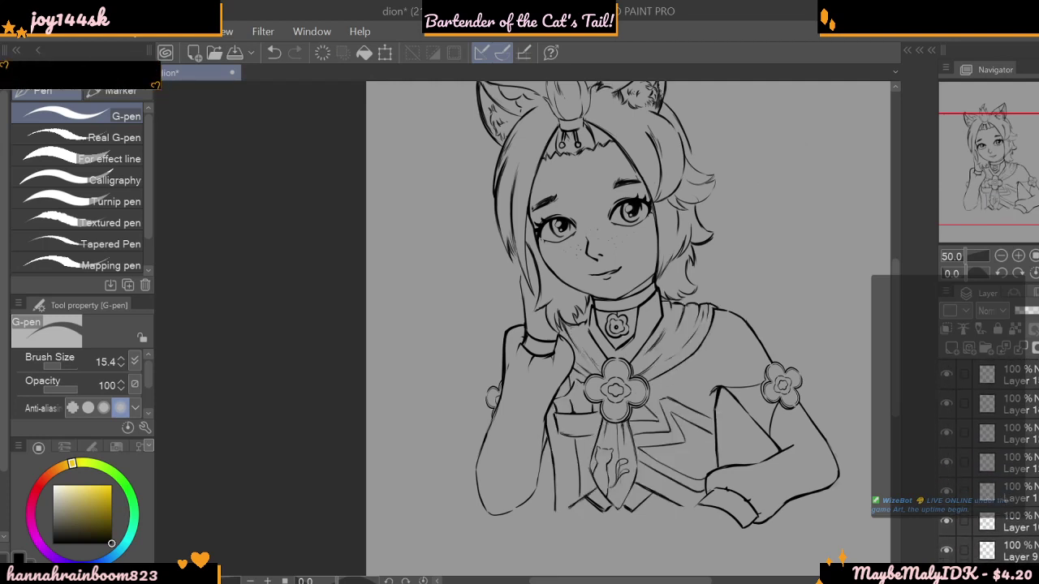
pyautogui.click(948, 406)
pyautogui.click(947, 376)
pyautogui.click(948, 377)
pyautogui.scroll(2, 974, 383)
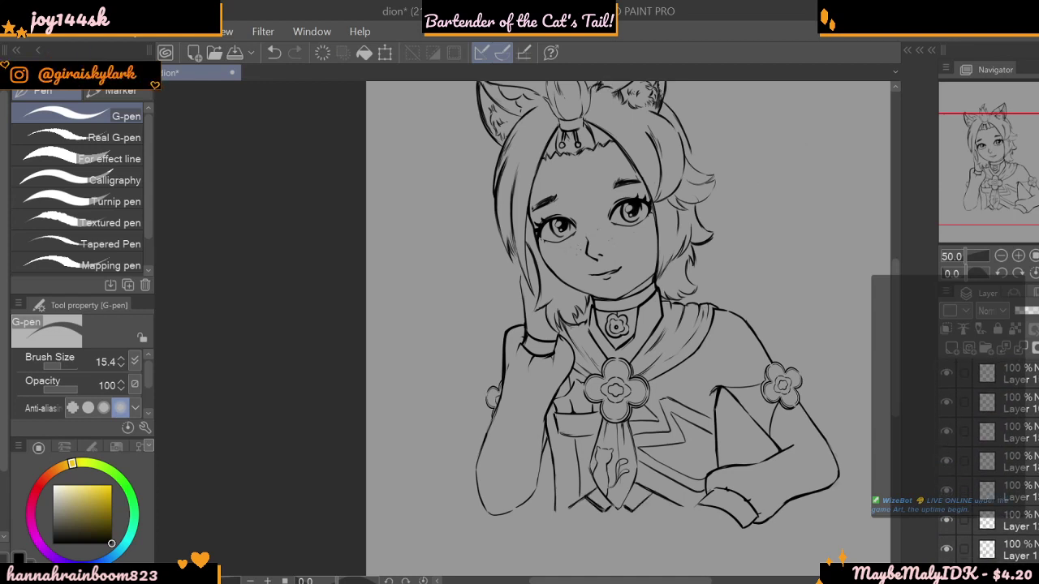
pyautogui.click(947, 402)
pyautogui.click(946, 404)
pyautogui.click(949, 376)
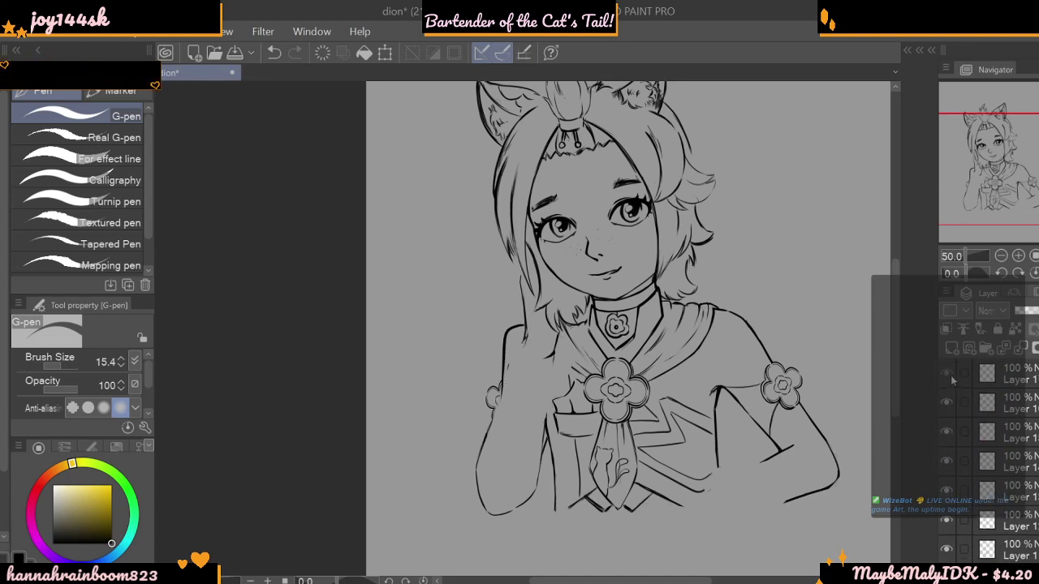
pyautogui.click(948, 376)
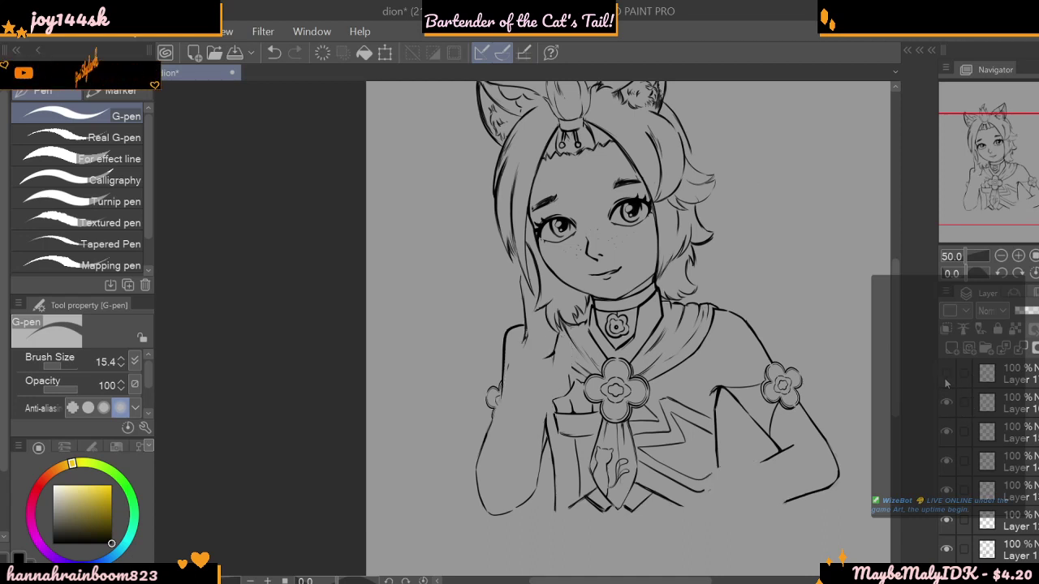
pyautogui.click(946, 380)
pyautogui.click(947, 375)
pyautogui.click(990, 374)
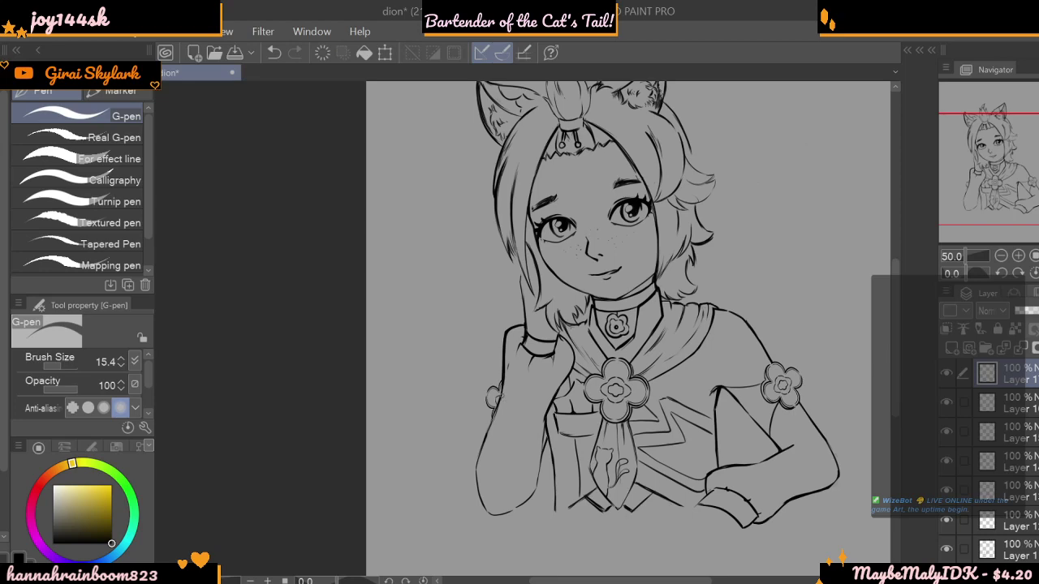
# - Set the G-pen brush size to 9.3 and review the whole portrait, returning the canvas to its upright orientation
pyautogui.click(1001, 256)
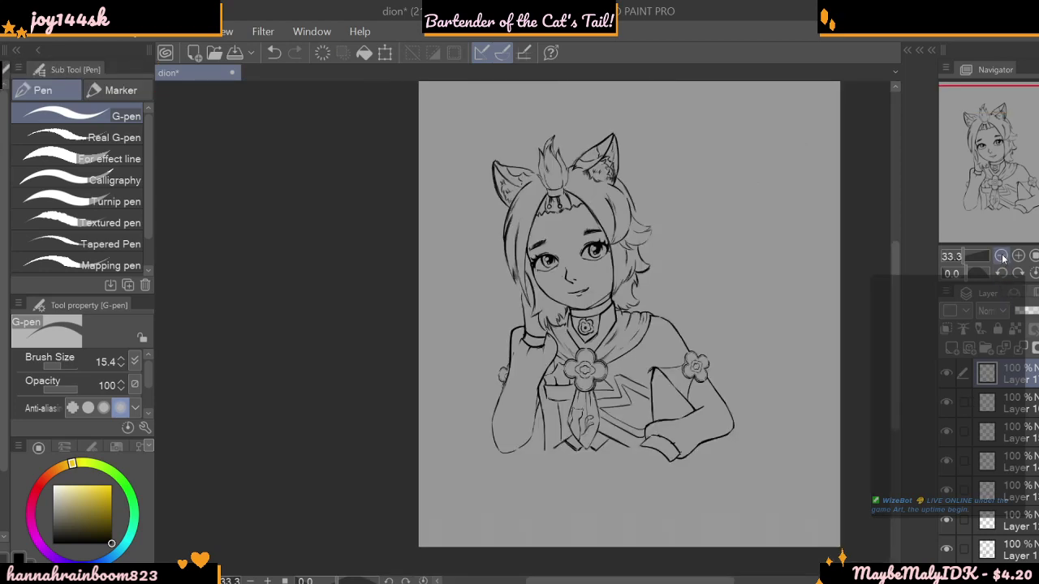
pyautogui.click(1027, 257)
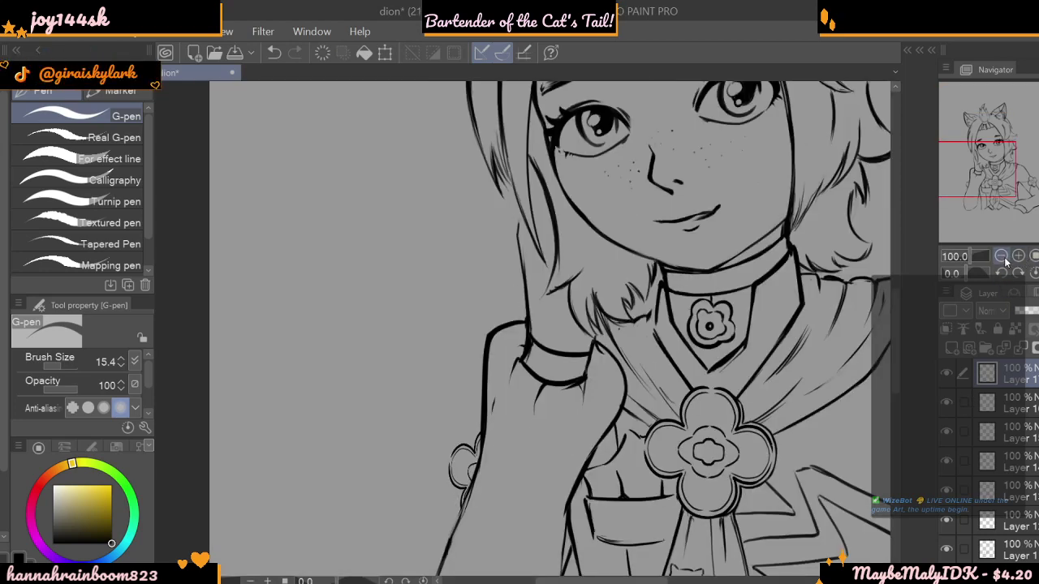
pyautogui.click(1001, 257)
pyautogui.click(1001, 256)
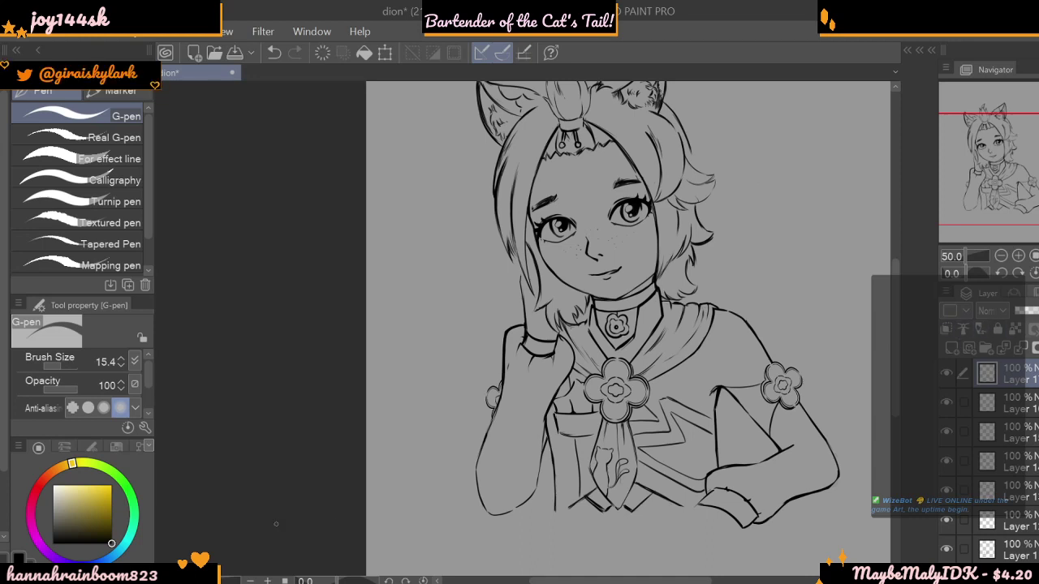
pyautogui.moveTo(75, 365); pyautogui.dragTo(53, 373)
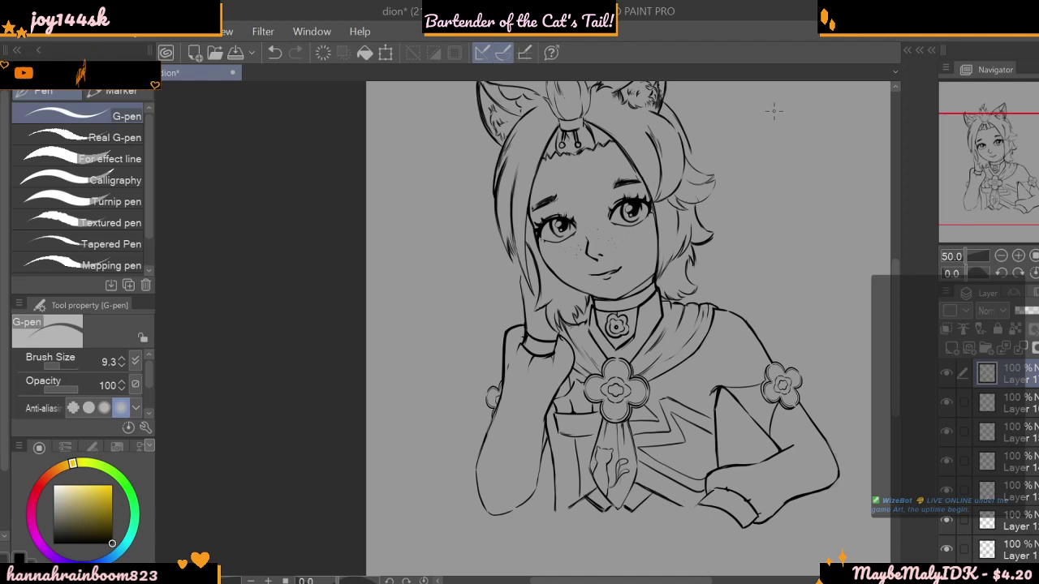
pyautogui.click(1002, 257)
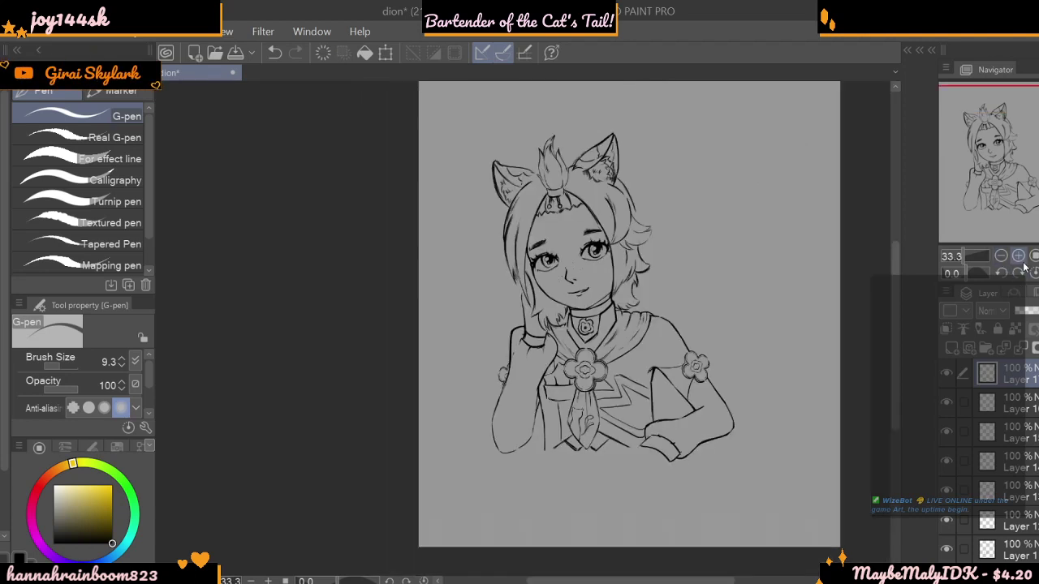
pyautogui.click(1020, 273)
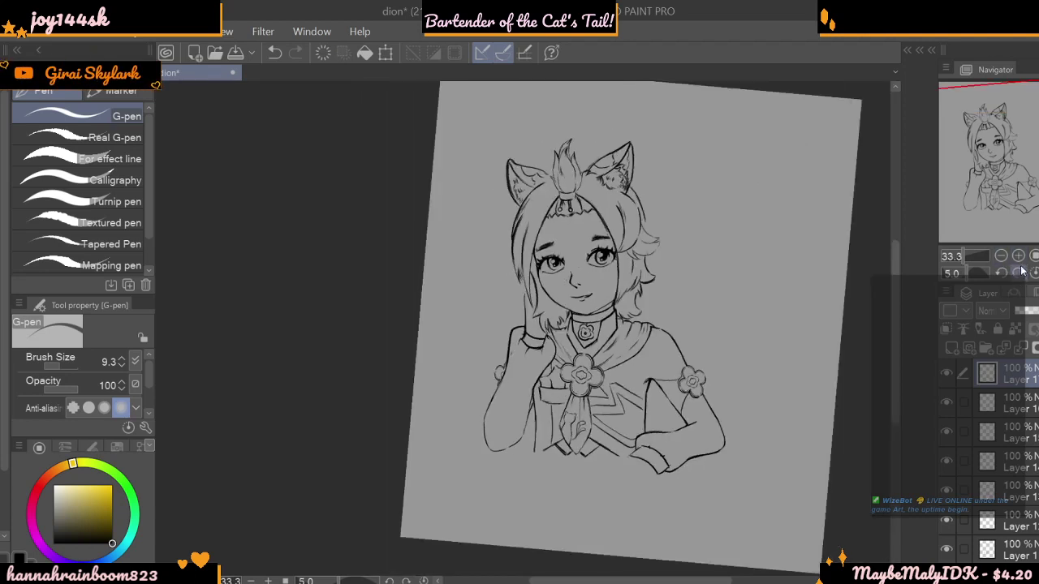
pyautogui.click(1019, 272)
pyautogui.click(1020, 273)
pyautogui.click(1035, 272)
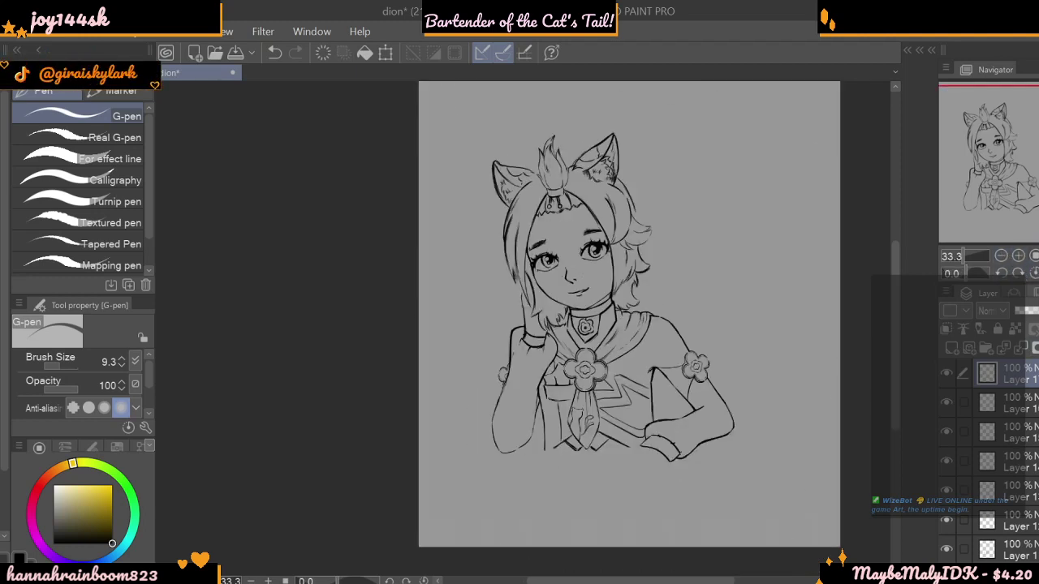
# - Group all lineart layers from the topmost down to Layer 3 in a new folder above Layer 2
pyautogui.click(985, 350)
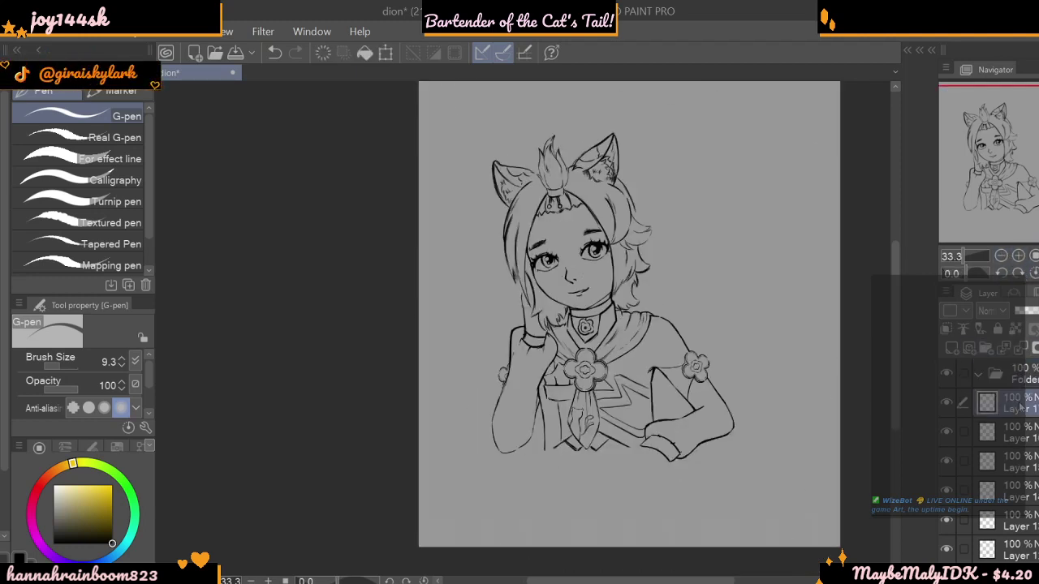
pyautogui.scroll(-5, 1007, 484)
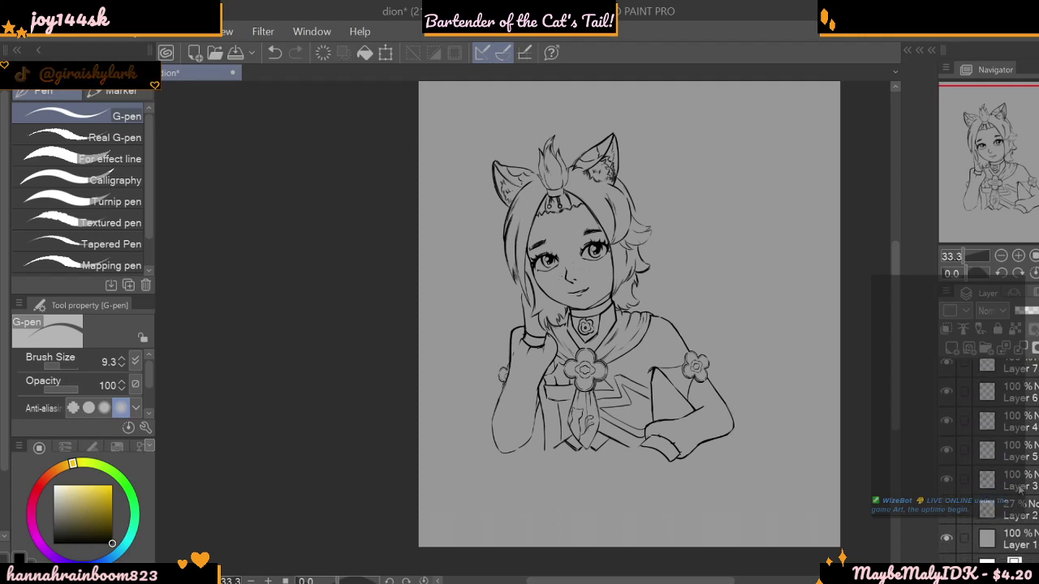
pyautogui.keyDown('shift'); pyautogui.click(1005, 507); pyautogui.keyUp('shift')
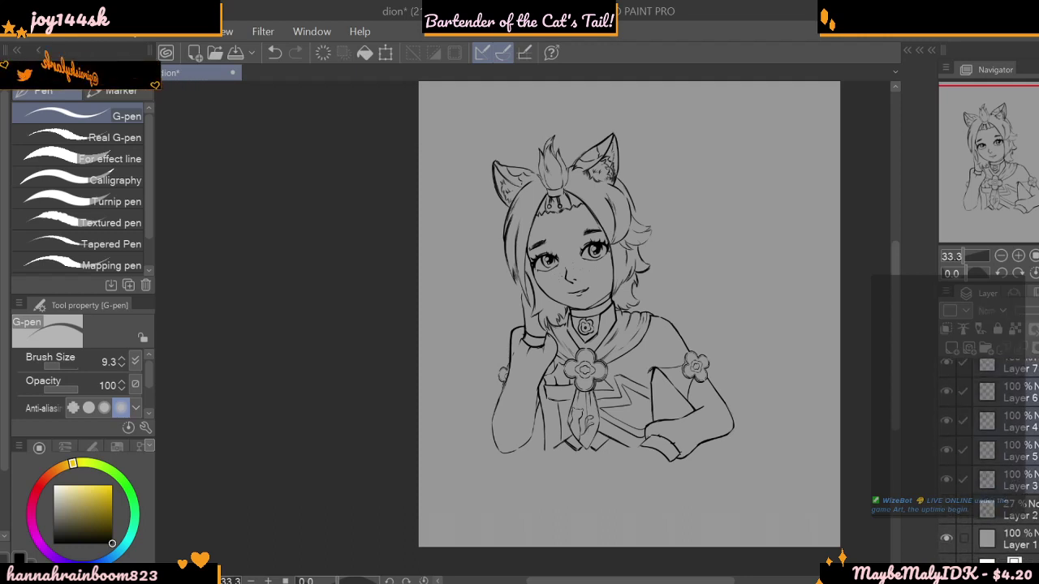
pyautogui.click(1006, 480)
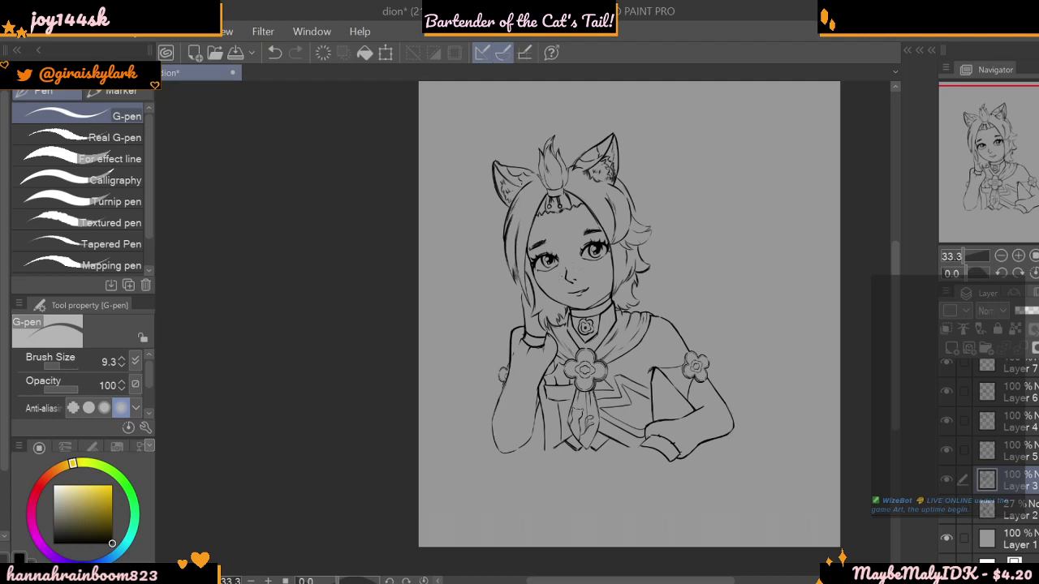
pyautogui.scroll(3, 1006, 463)
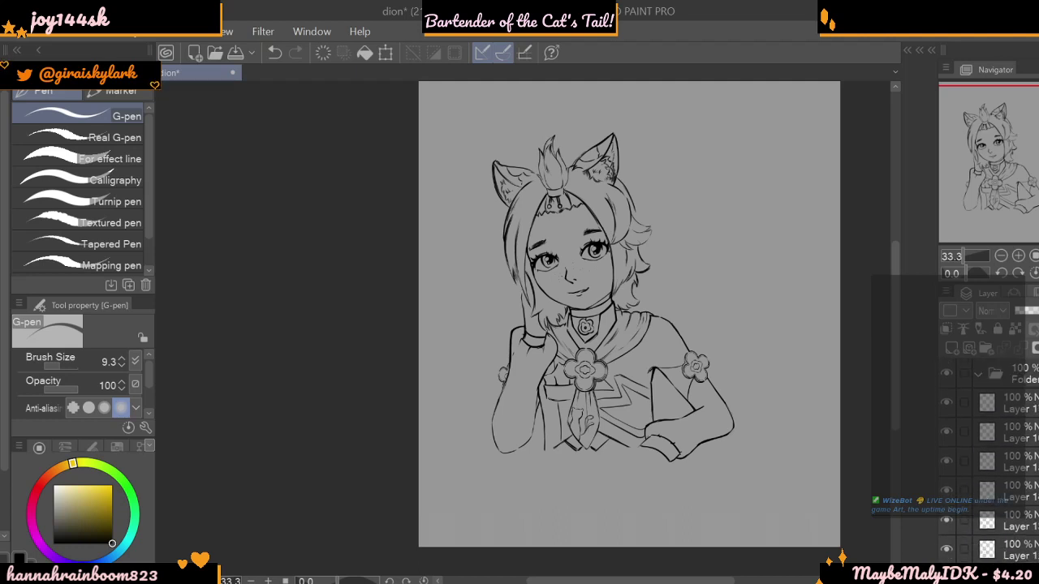
# - Collapse the lineart folder, duplicate it and hide the lower copy as a backup
pyautogui.click(978, 375)
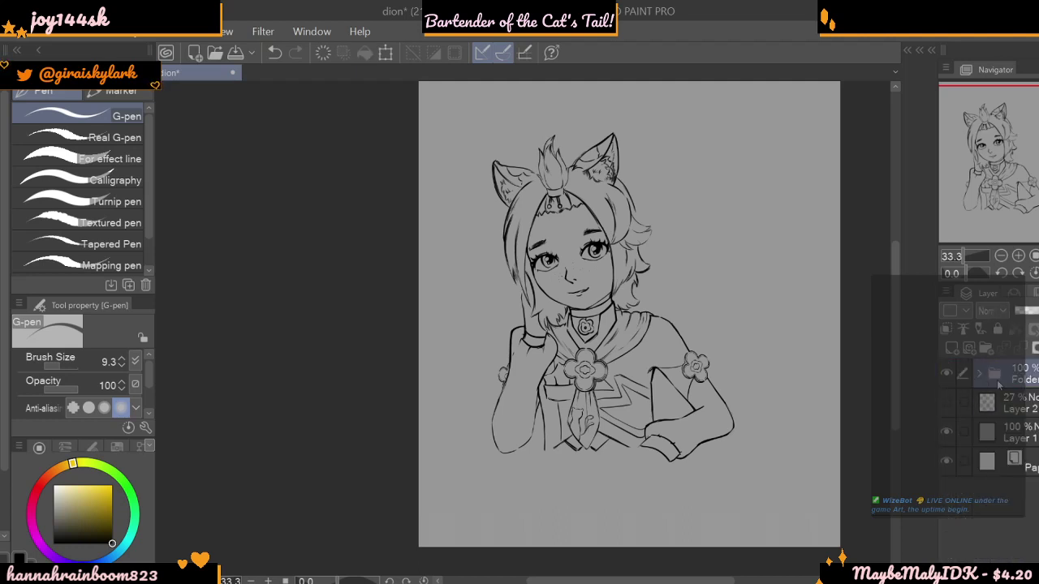
pyautogui.click(947, 403)
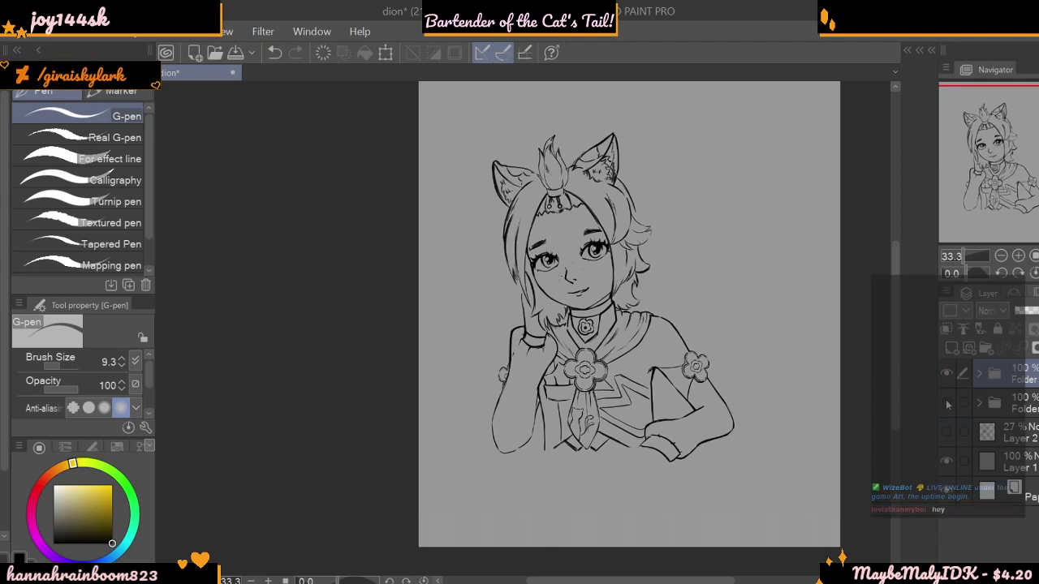
# - Merge the visible lineart layers in the upper folder into one layer and move it above the hidden layer
pyautogui.click(978, 374)
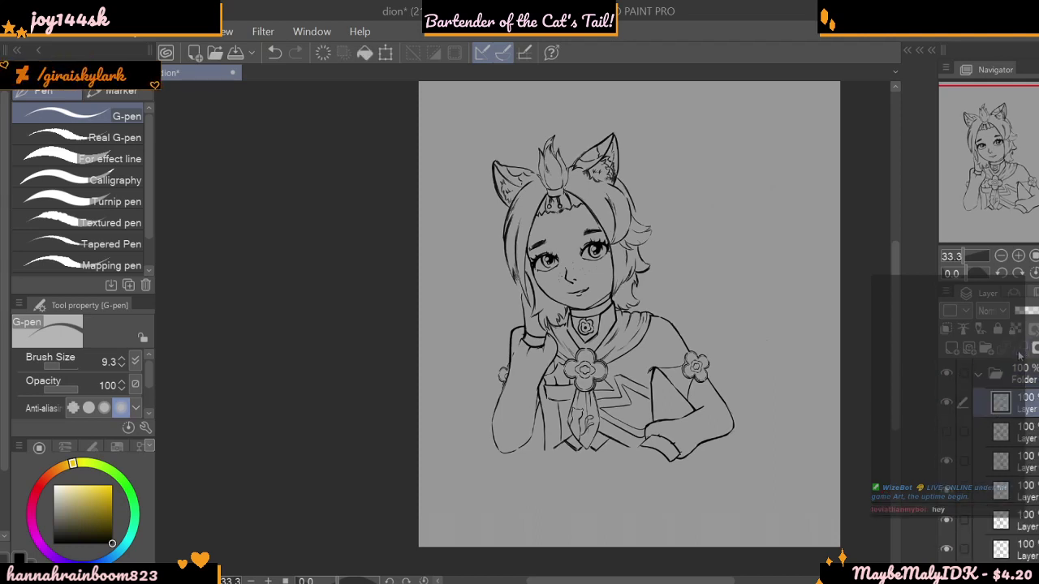
pyautogui.click(1012, 442)
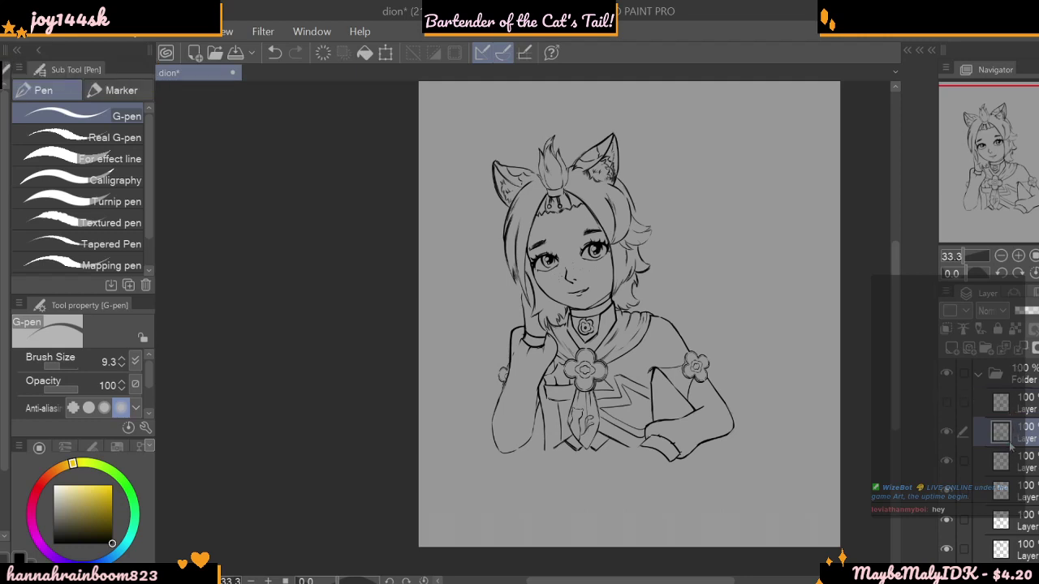
pyautogui.click(1020, 350)
pyautogui.click(1020, 350)
pyautogui.click(1020, 351)
pyautogui.click(1020, 350)
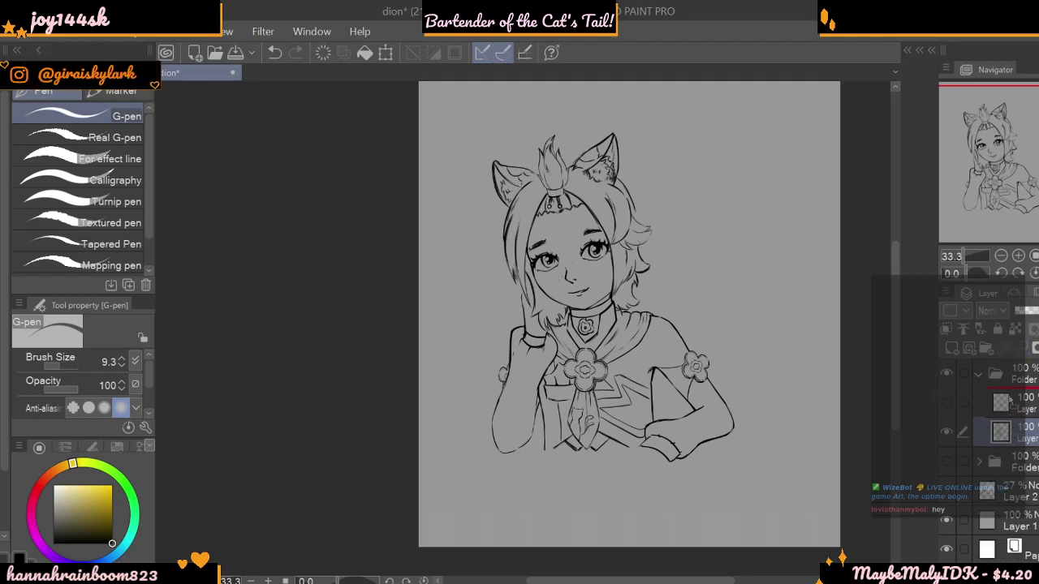
pyautogui.moveTo(1007, 401); pyautogui.dragTo(1001, 403)
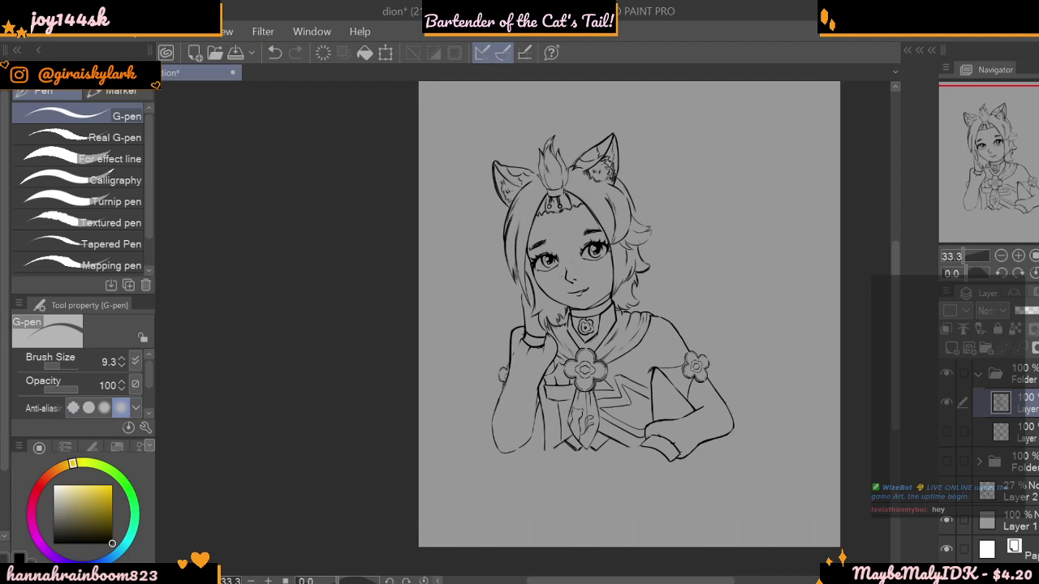
# - Pinch the body lineart slightly with Liquify in Pinch mode at brush size 1208.7
pyautogui.press('j')
pyautogui.click(67, 384)
pyautogui.moveTo(70, 366); pyautogui.dragTo(82, 369)
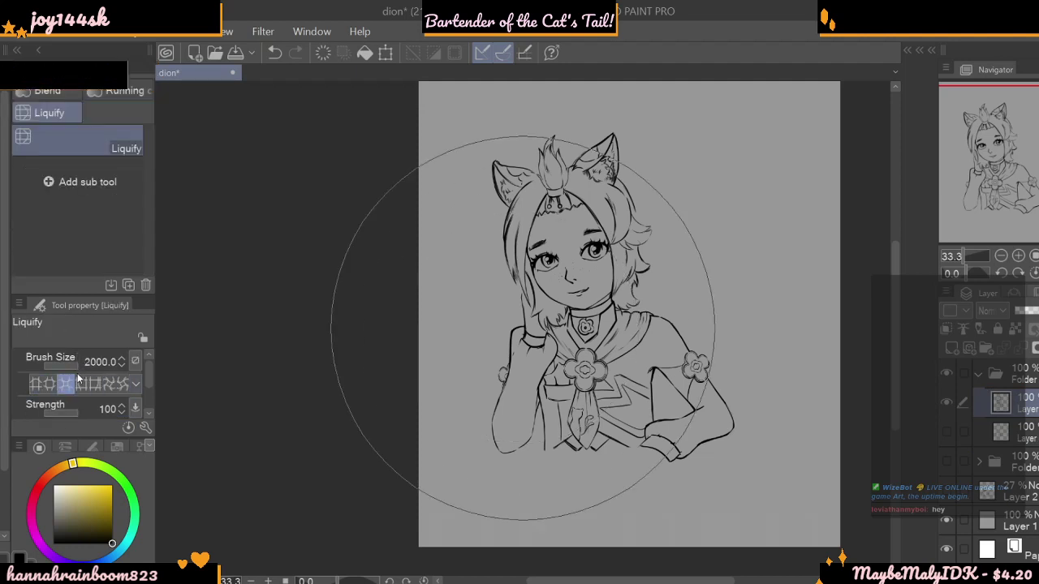
pyautogui.moveTo(76, 367); pyautogui.dragTo(77, 369)
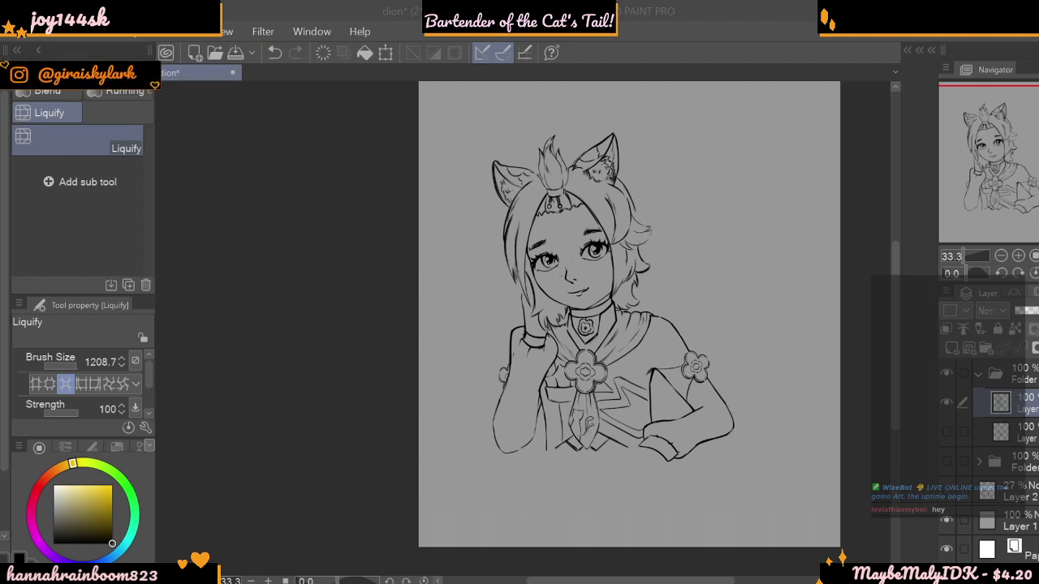
# - Reduce the Liquify brush size to 617.6, undo a pinch near the lowered hand and pinch the lower torso lines
pyautogui.moveTo(77, 369); pyautogui.dragTo(75, 370)
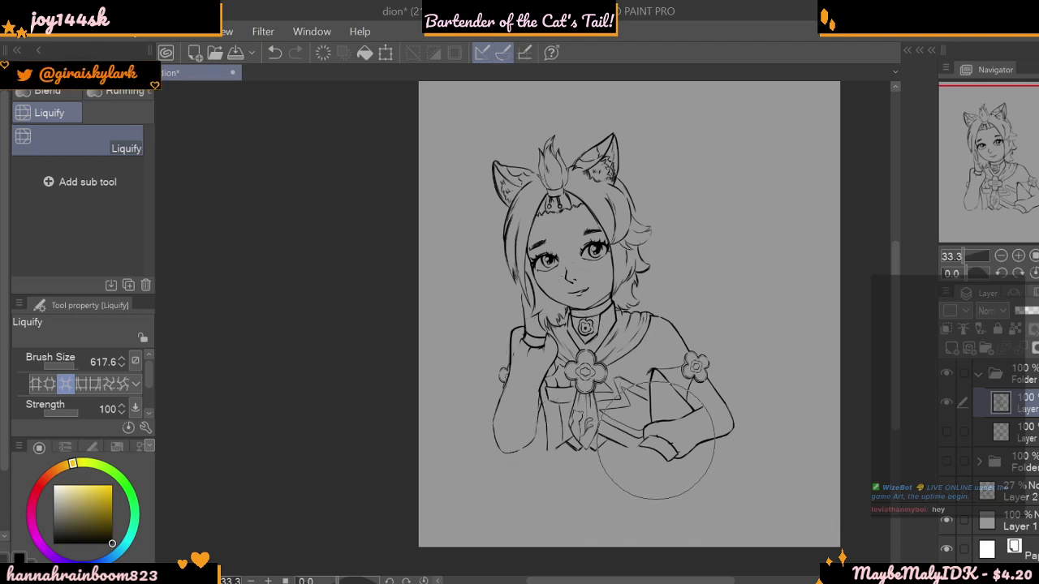
pyautogui.click(276, 52)
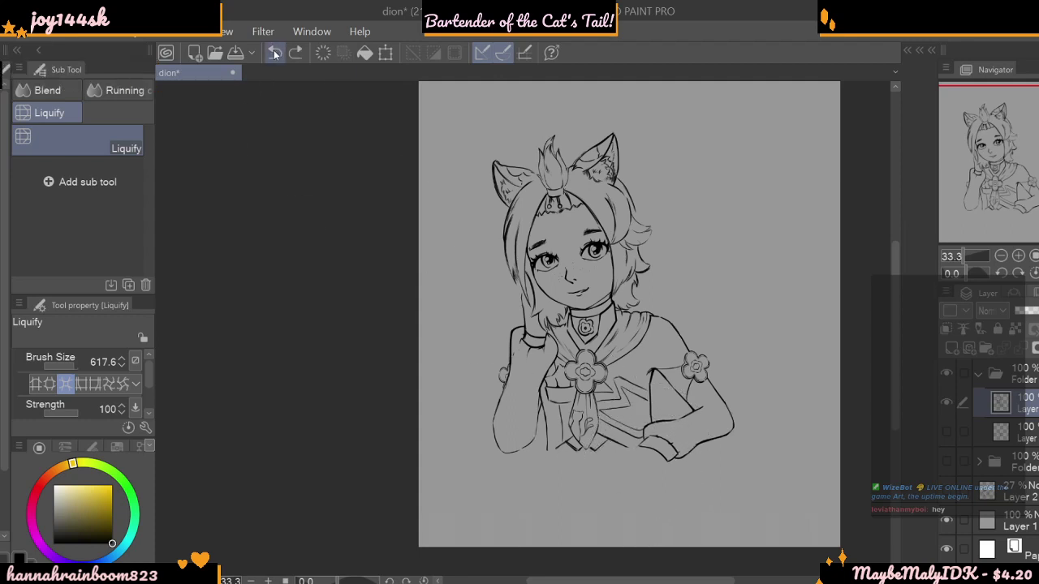
pyautogui.moveTo(558, 457)
pyautogui.mouseDown()
pyautogui.moveTo(588, 444)
pyautogui.moveTo(590, 469)
pyautogui.moveTo(589, 438)
pyautogui.moveTo(587, 453)
pyautogui.moveTo(612, 435)
pyautogui.moveTo(560, 461)
pyautogui.mouseUp()
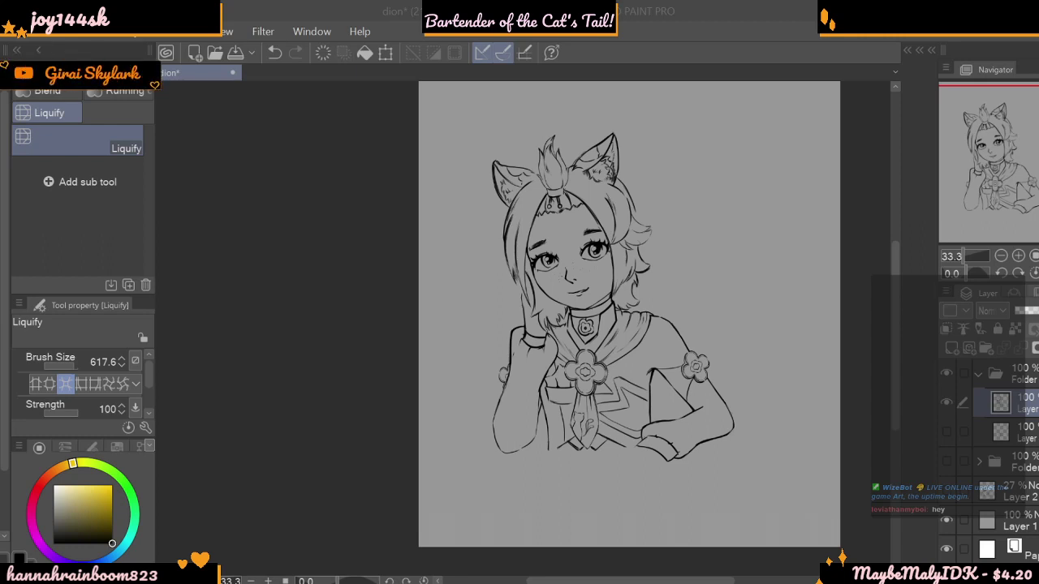
# - Set Liquify to Push mode at brush size 373.3, undo a push at the lowered hand and nudge the lower torso lines
pyautogui.click(73, 369)
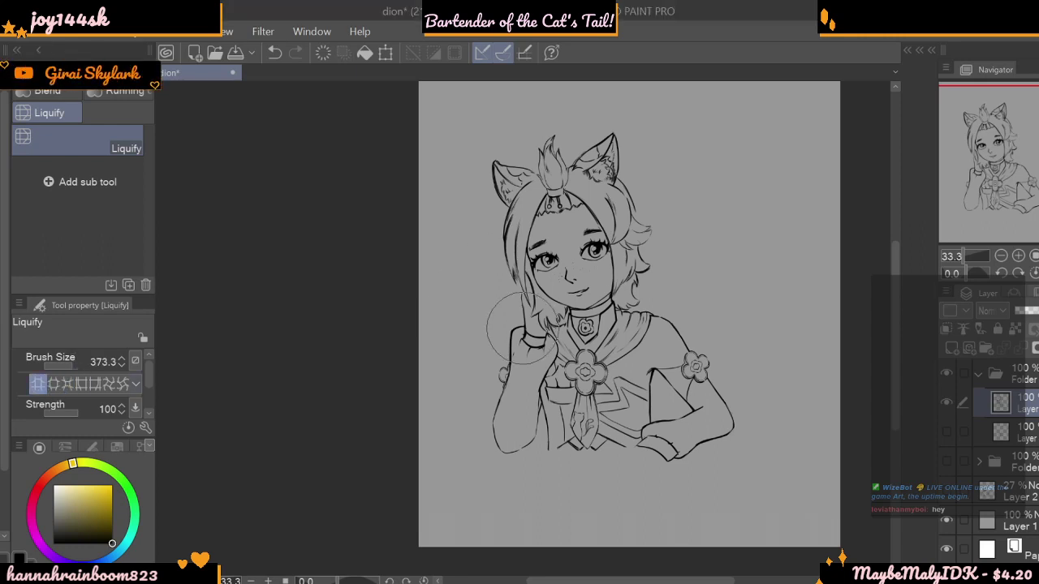
pyautogui.moveTo(656, 435); pyautogui.dragTo(650, 438)
pyautogui.click(276, 52)
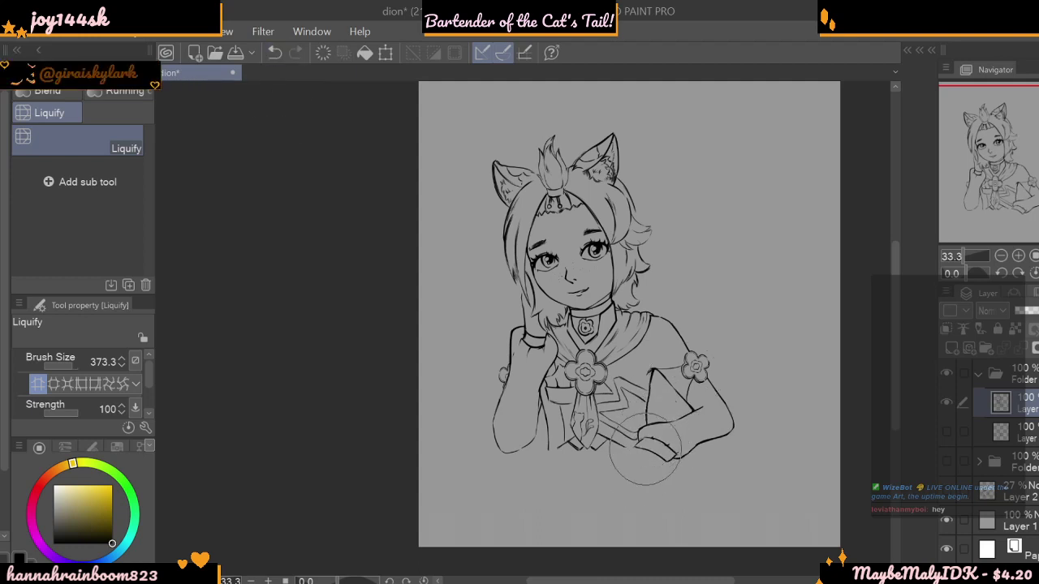
pyautogui.moveTo(551, 455); pyautogui.dragTo(557, 450)
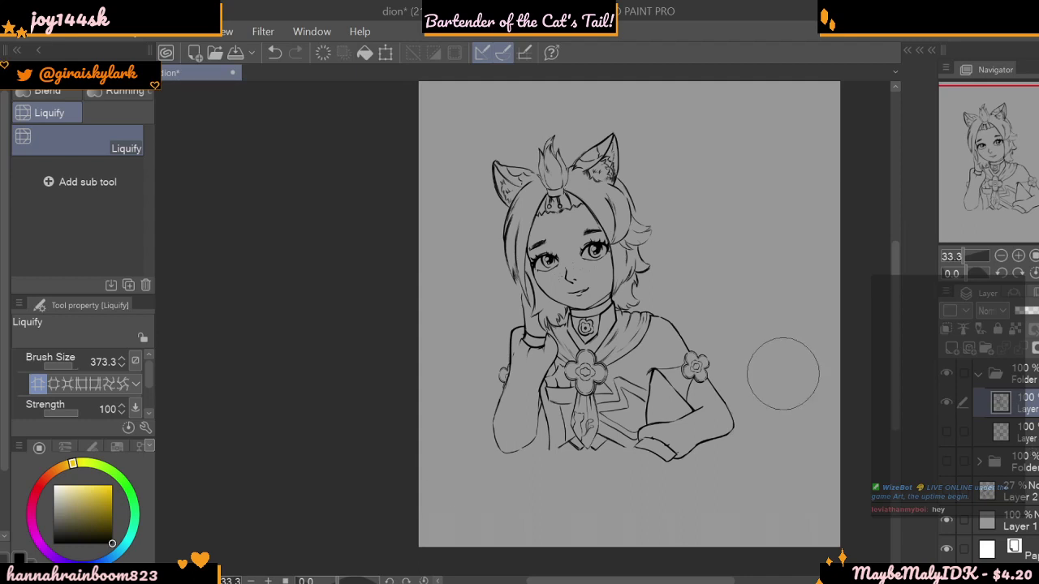
# - Draw a curved tail behind the bent arm with the Kuya line art brush at size 13, continuing it through the gap beside the torso
pyautogui.press('b')
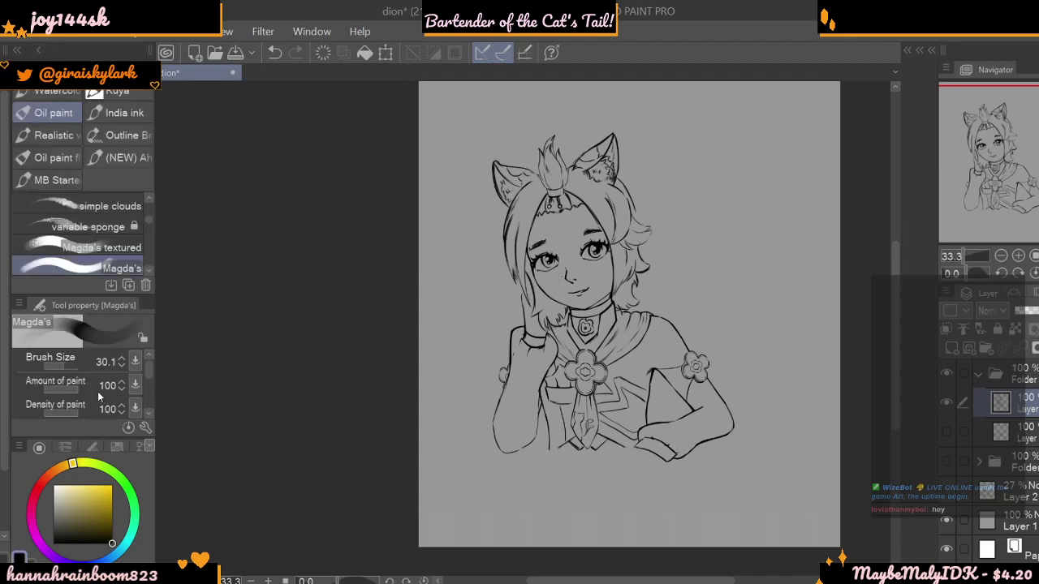
pyautogui.click(111, 92)
pyautogui.moveTo(70, 367); pyautogui.dragTo(62, 365)
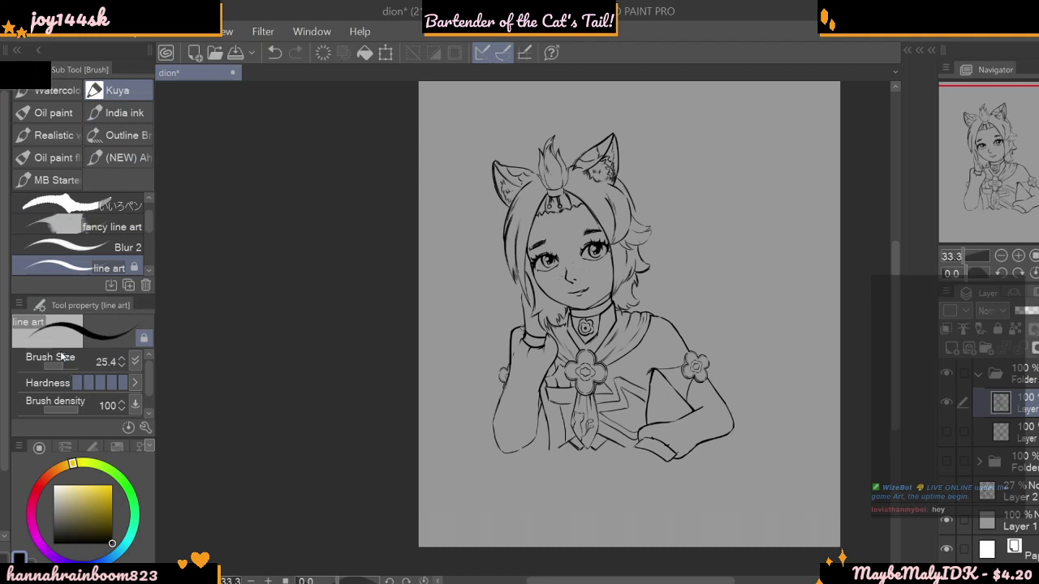
pyautogui.click(1019, 255)
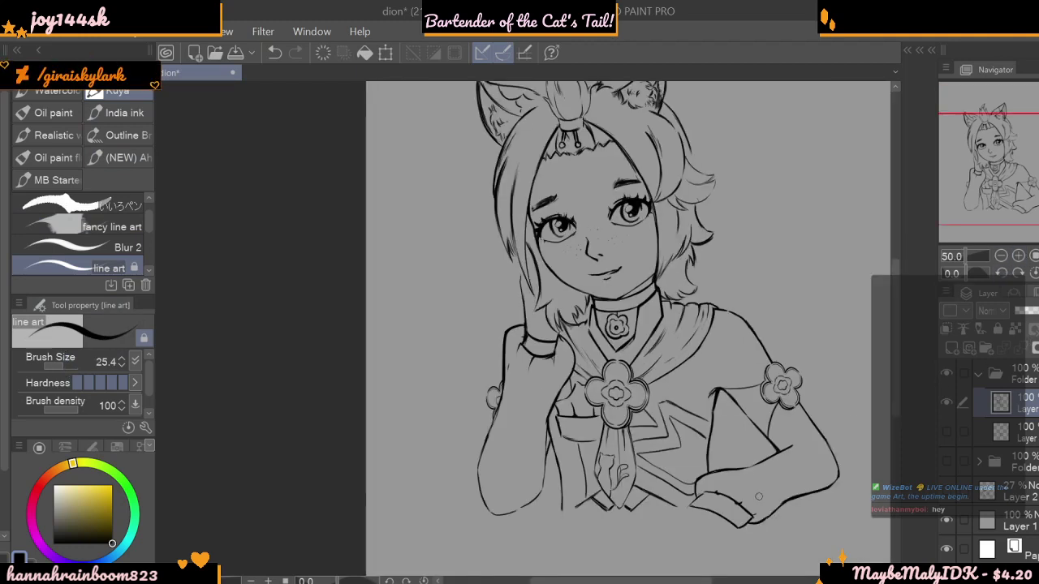
pyautogui.moveTo(647, 582); pyautogui.dragTo(669, 582)
pyautogui.moveTo(73, 367); pyautogui.dragTo(63, 368)
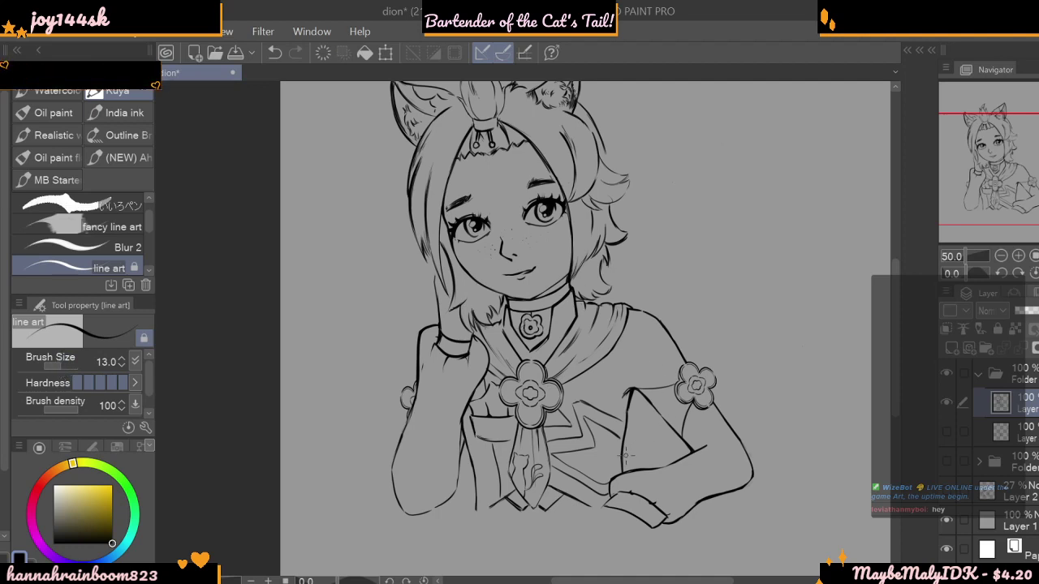
pyautogui.moveTo(624, 451); pyautogui.dragTo(659, 397)
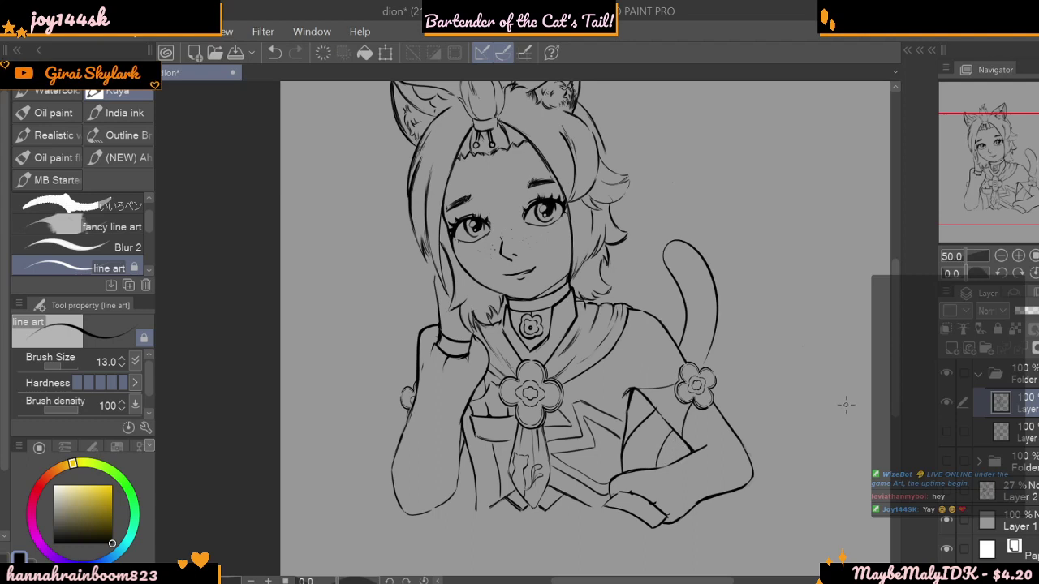
pyautogui.hotkey('ctrl', 'z')
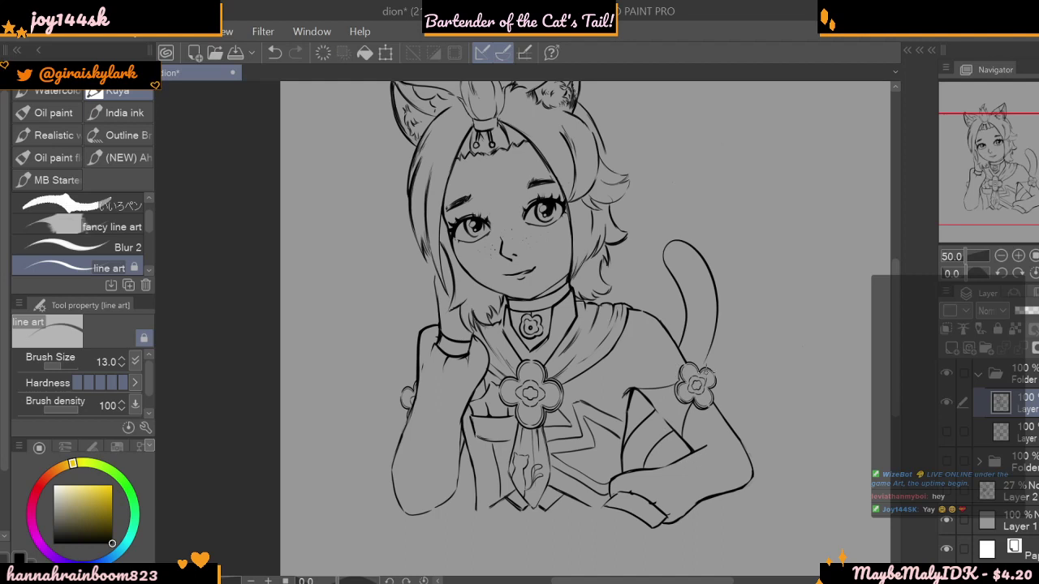
pyautogui.press('m')
pyautogui.moveTo(682, 236)
pyautogui.mouseDown()
pyautogui.moveTo(698, 381)
pyautogui.moveTo(714, 390)
pyautogui.mouseUp()
pyautogui.click(732, 421)
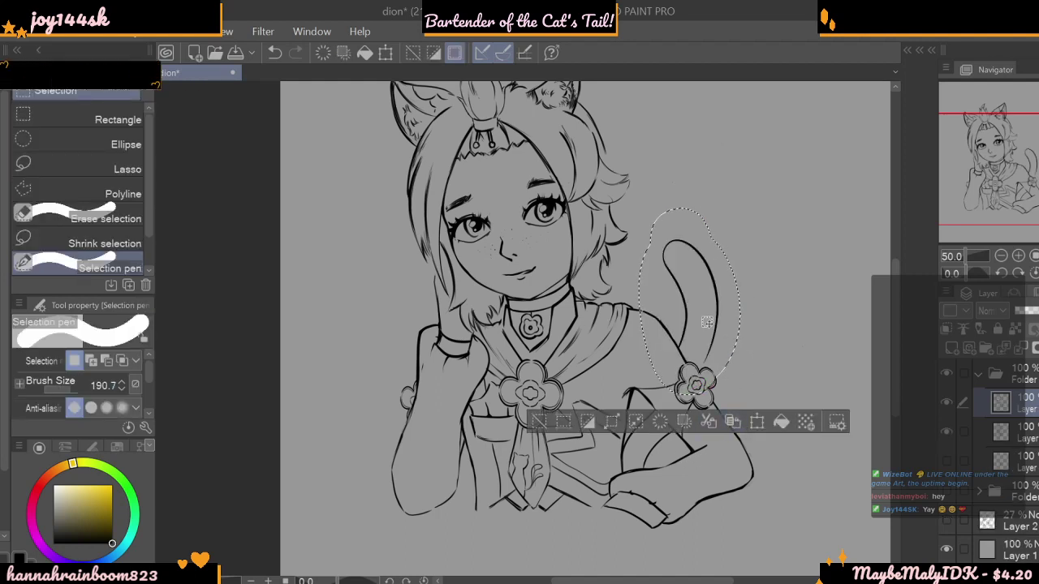
pyautogui.hotkey('ctrl', 'z')
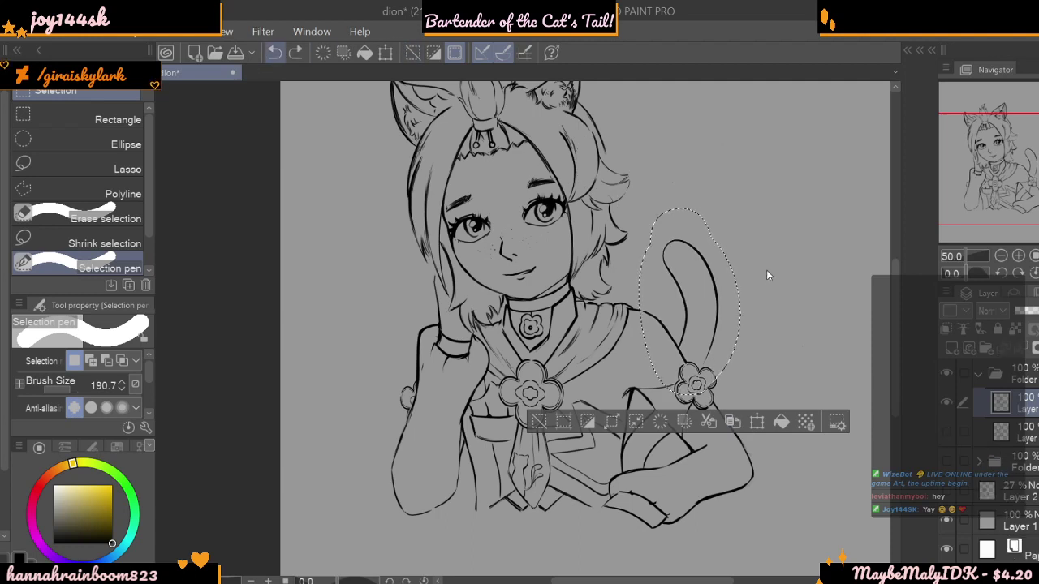
pyautogui.click(757, 423)
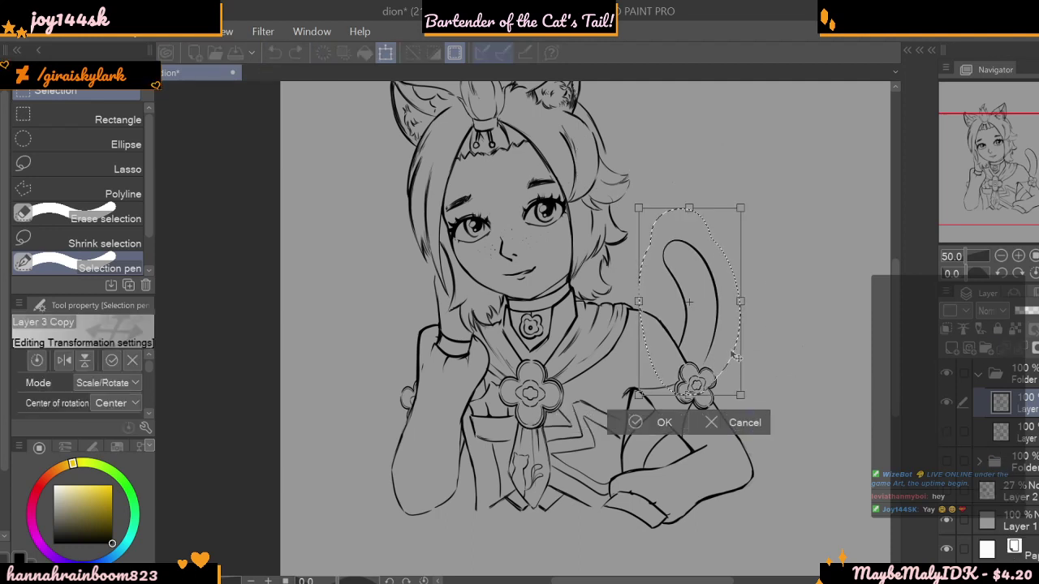
pyautogui.click(616, 413)
pyautogui.click(539, 422)
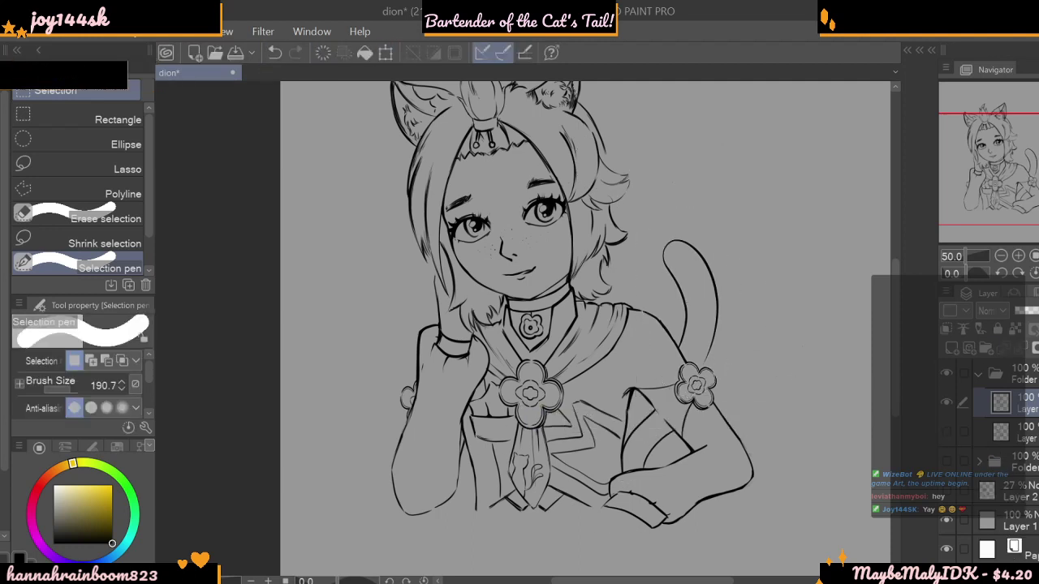
# - Select the upper tail with the Selection pen at size 49.8, then shift it slightly down and outward and rotate it slightly
pyautogui.moveTo(70, 387); pyautogui.dragTo(60, 386)
pyautogui.moveTo(684, 341)
pyautogui.mouseDown()
pyautogui.moveTo(672, 259)
pyautogui.moveTo(677, 306)
pyautogui.moveTo(679, 267)
pyautogui.moveTo(690, 257)
pyautogui.moveTo(706, 280)
pyautogui.moveTo(722, 342)
pyautogui.moveTo(708, 355)
pyautogui.moveTo(717, 295)
pyautogui.mouseUp()
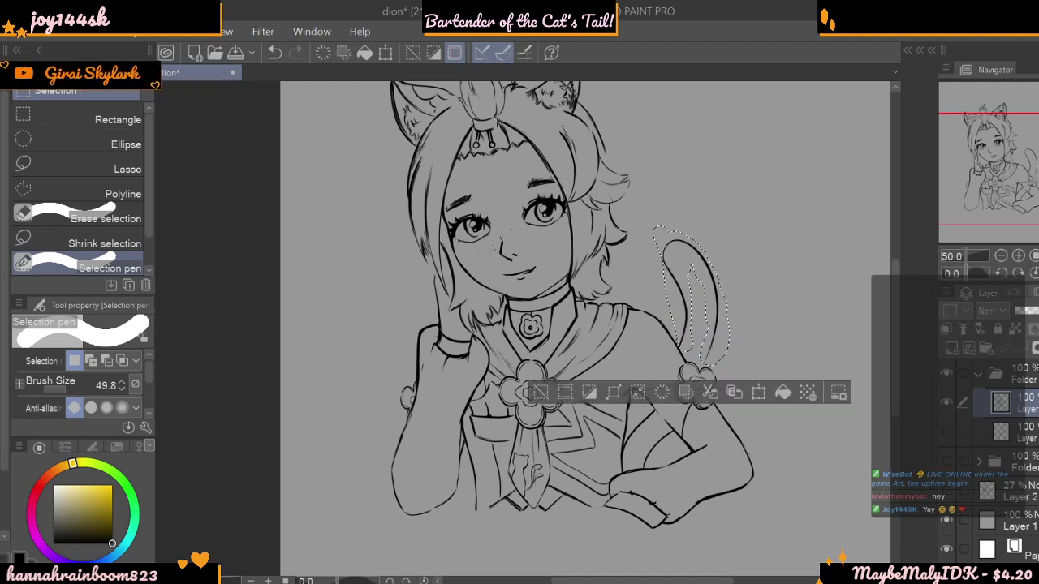
pyautogui.click(755, 394)
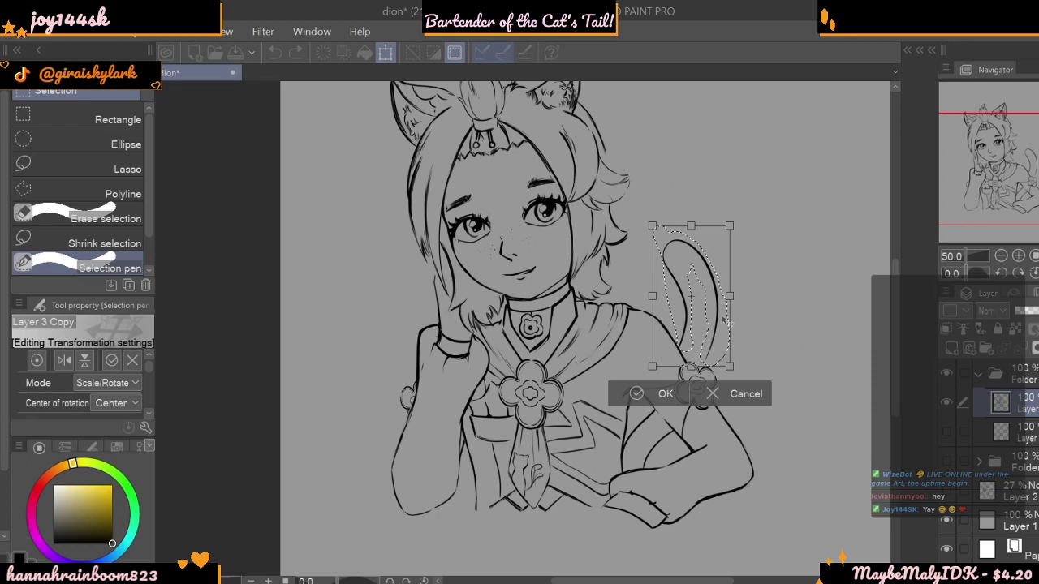
pyautogui.moveTo(719, 334); pyautogui.dragTo(736, 356)
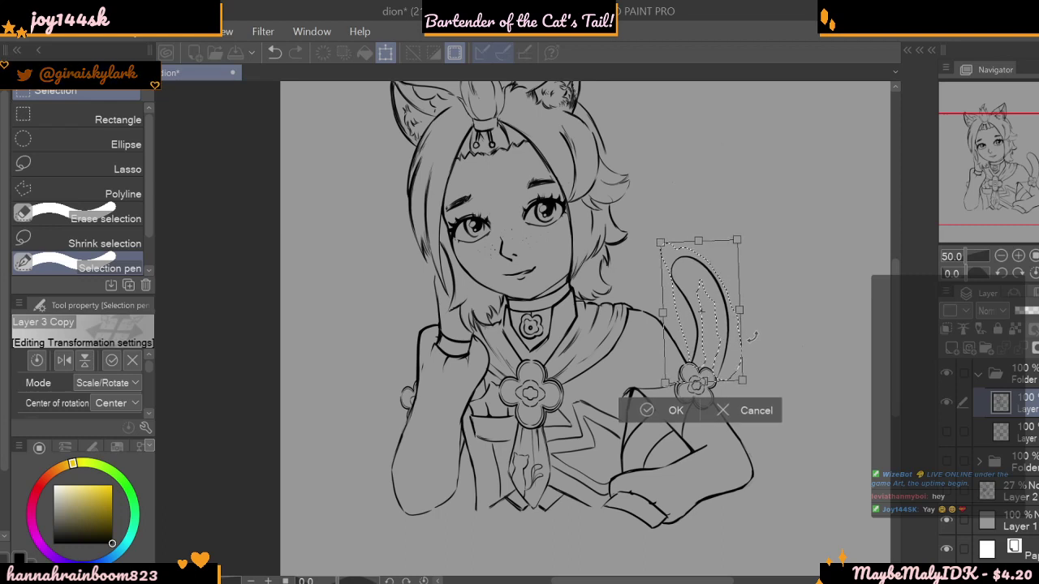
pyautogui.click(678, 411)
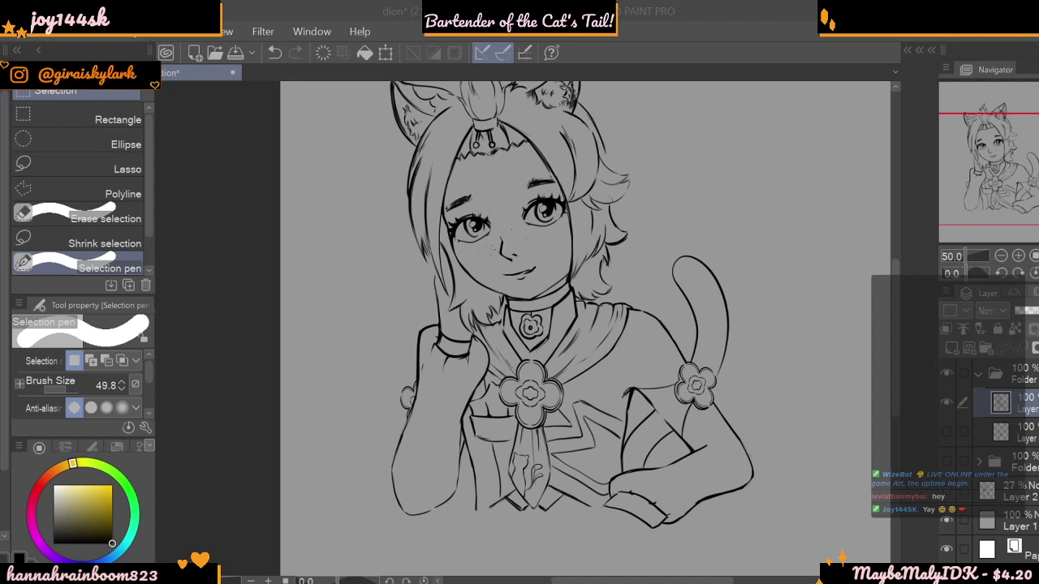
# - Draw rounded spot markings along the tail and its section in the arm gap with the line art brush at size 11
pyautogui.press('b')
pyautogui.press('b')
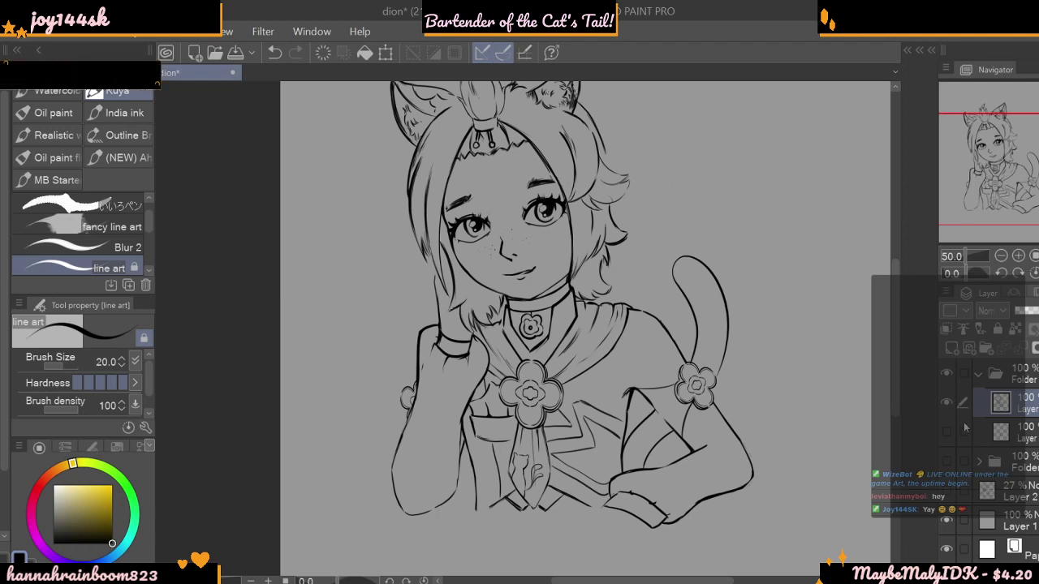
pyautogui.click(947, 410)
pyautogui.click(947, 410)
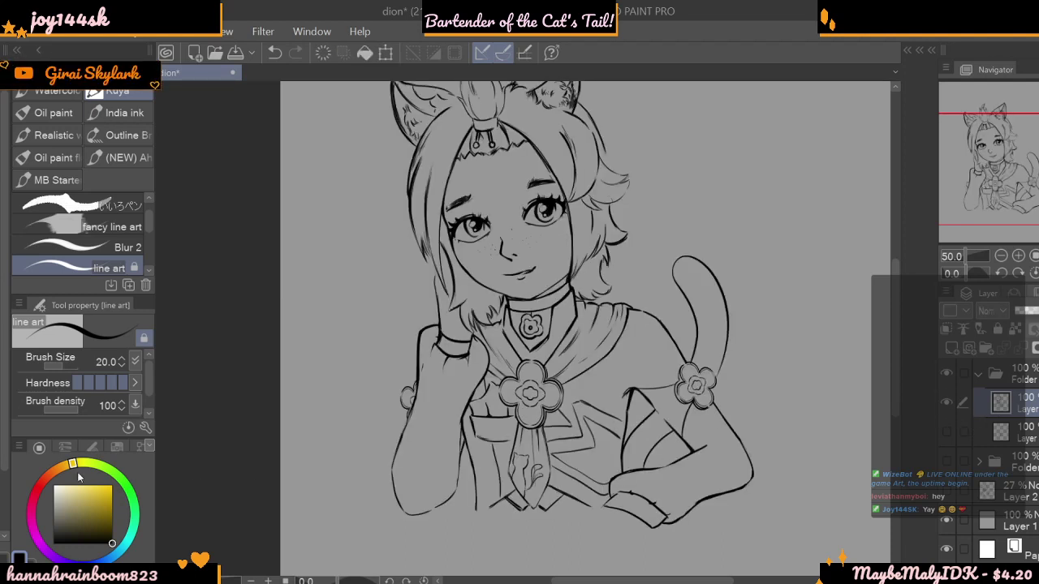
pyautogui.click(63, 368)
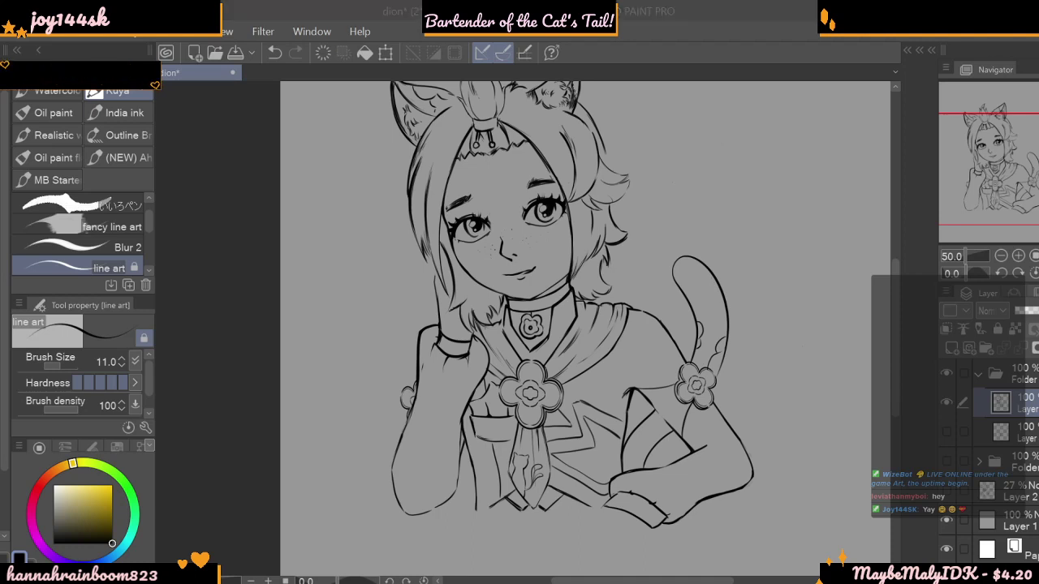
pyautogui.moveTo(708, 307); pyautogui.dragTo(714, 328)
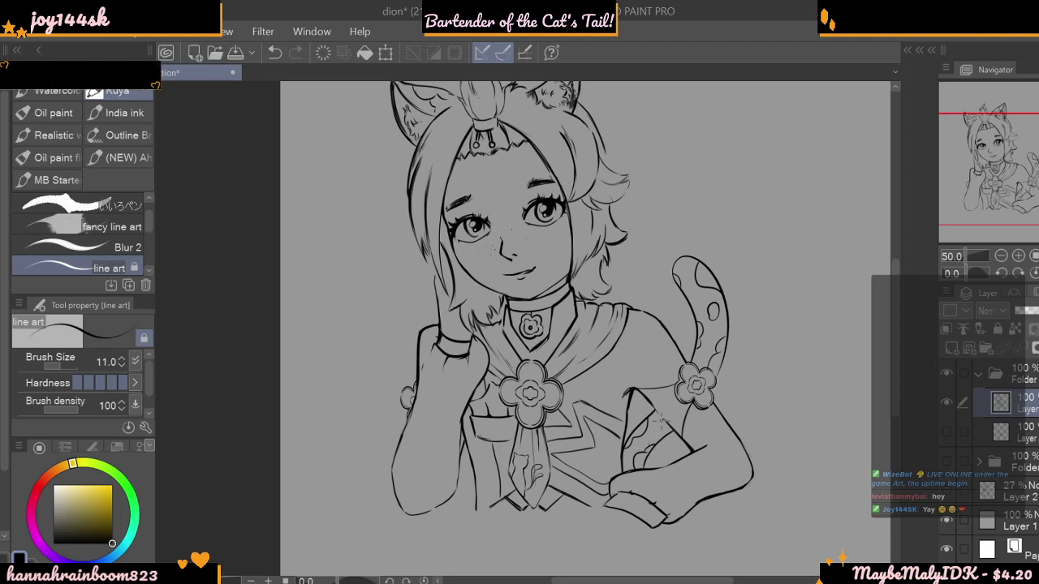
# - Review the whole lineart, then show the Layer 2 sketch and examine the table edge and lowered hand against it
pyautogui.click(1001, 256)
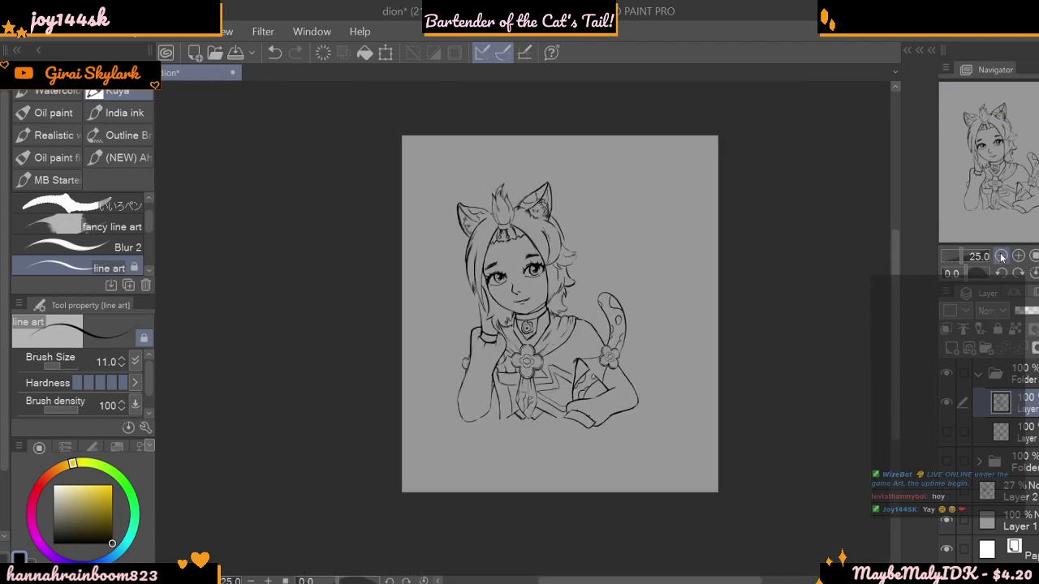
pyautogui.click(1019, 256)
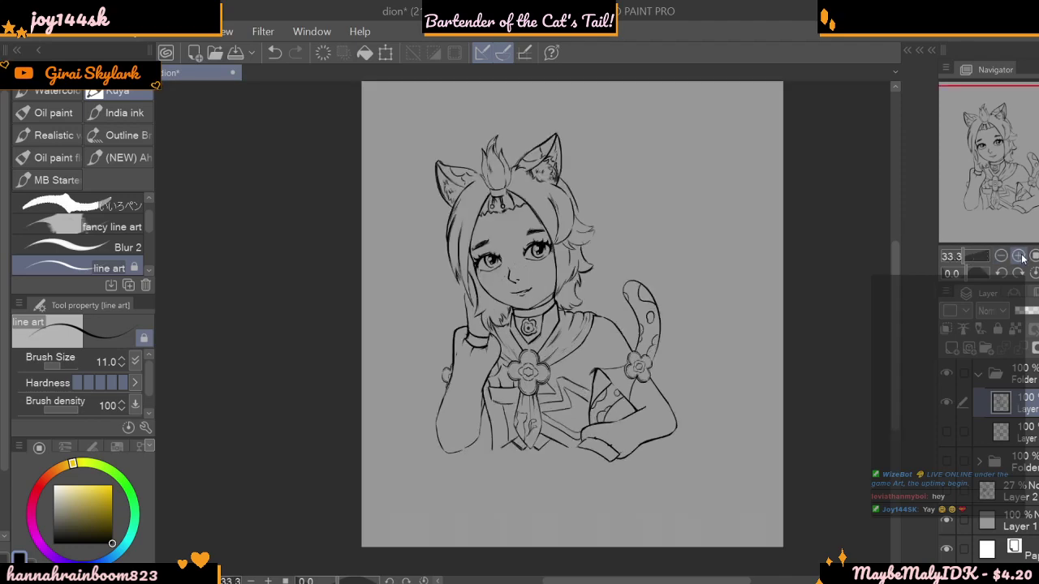
pyautogui.click(1019, 255)
pyautogui.click(1003, 255)
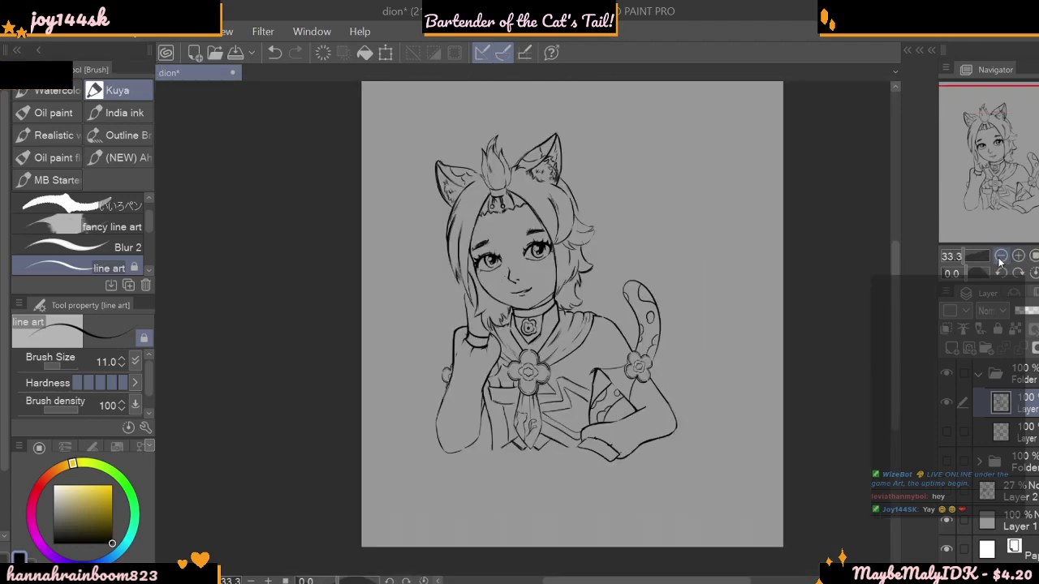
pyautogui.click(1002, 256)
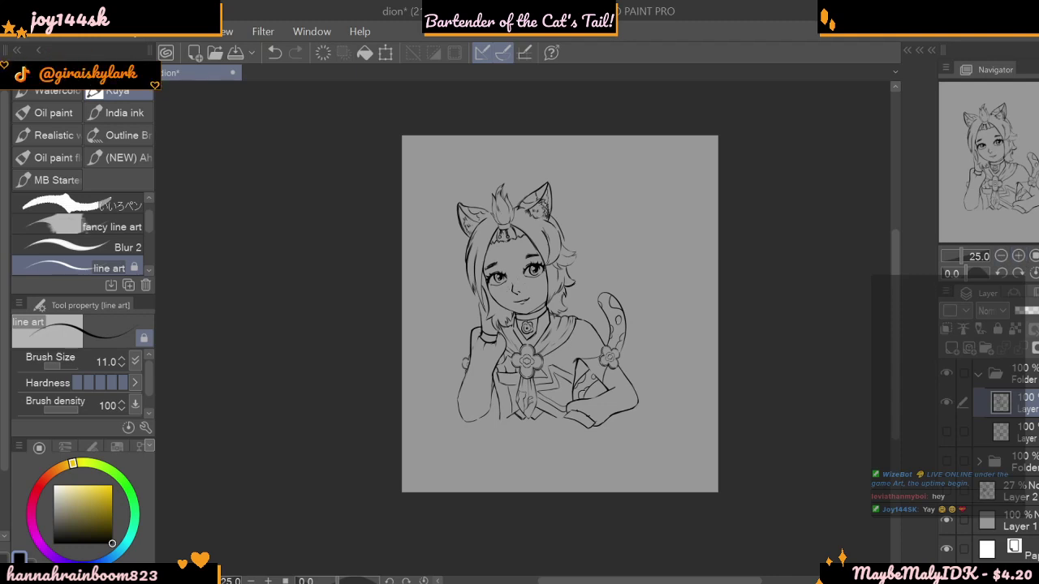
pyautogui.click(948, 491)
pyautogui.click(986, 481)
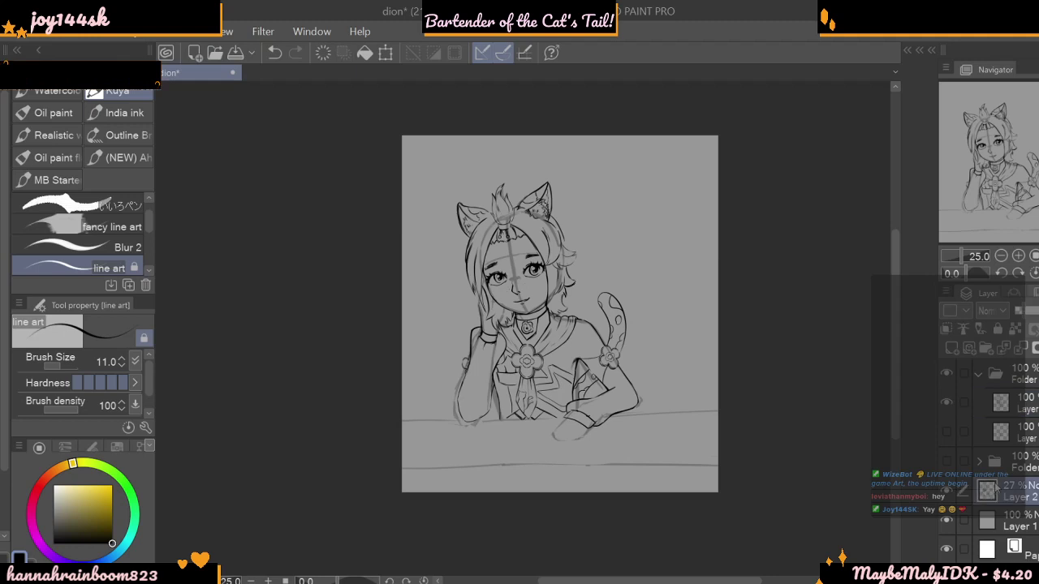
pyautogui.click(1019, 256)
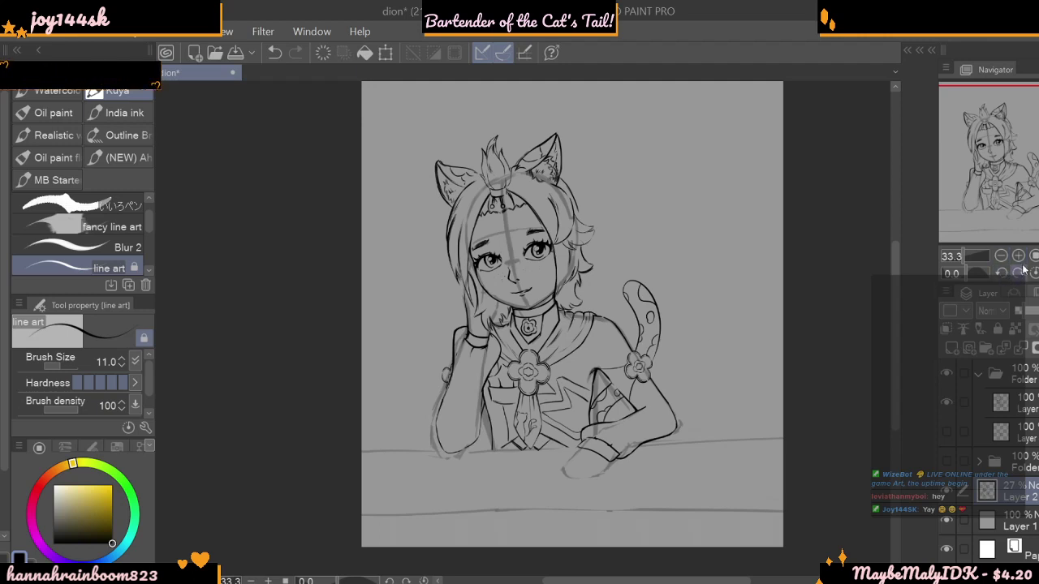
pyautogui.moveTo(898, 364); pyautogui.dragTo(895, 383)
pyautogui.click(1022, 256)
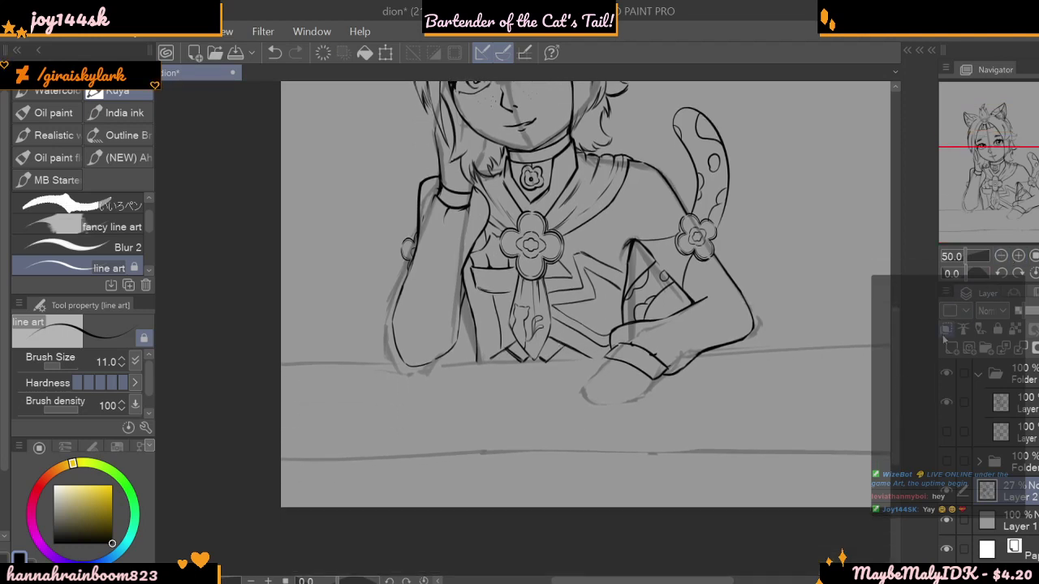
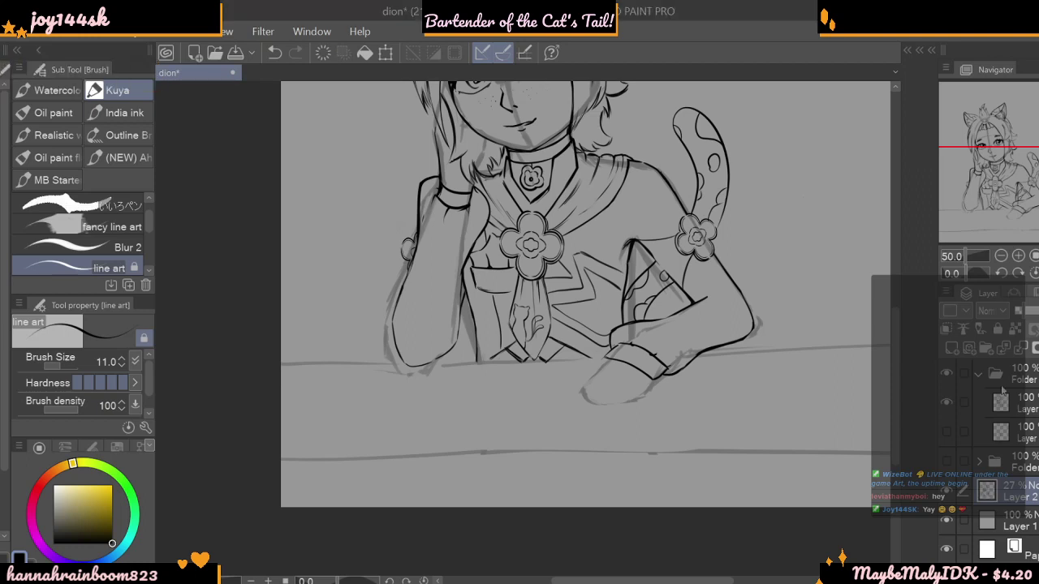
# - Add a new raster layer above the merged lineart layer and hide the Layer 2 sketch
pyautogui.click(1000, 401)
pyautogui.hotkey('ctrl', 'shift', 'n')
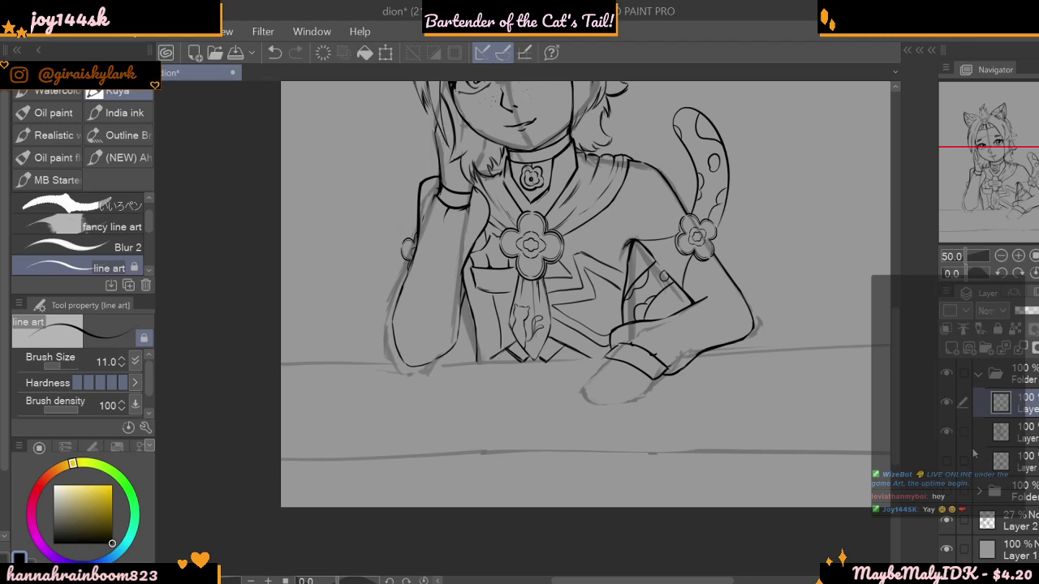
pyautogui.click(946, 432)
pyautogui.click(947, 432)
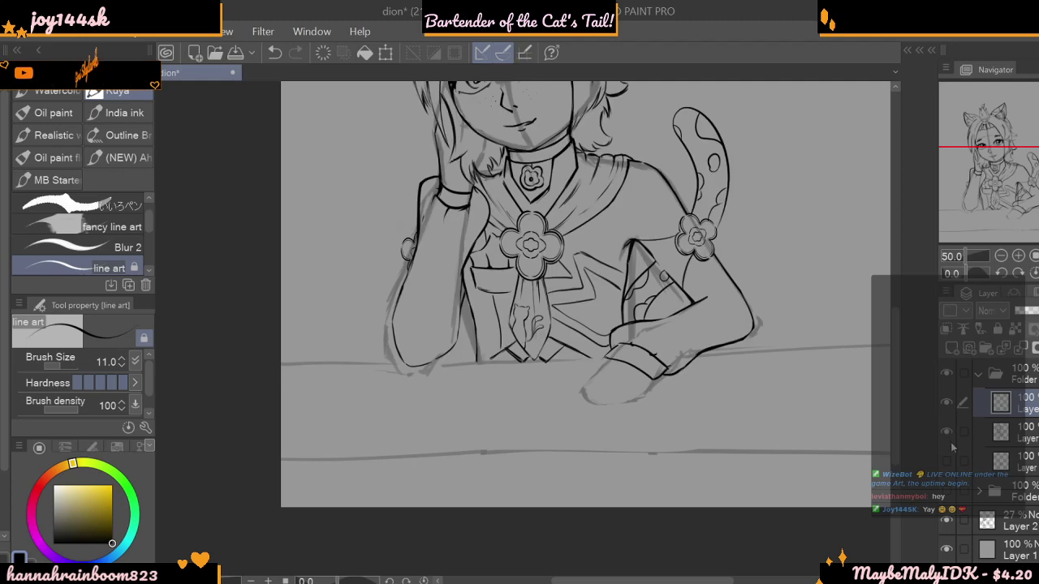
pyautogui.click(946, 521)
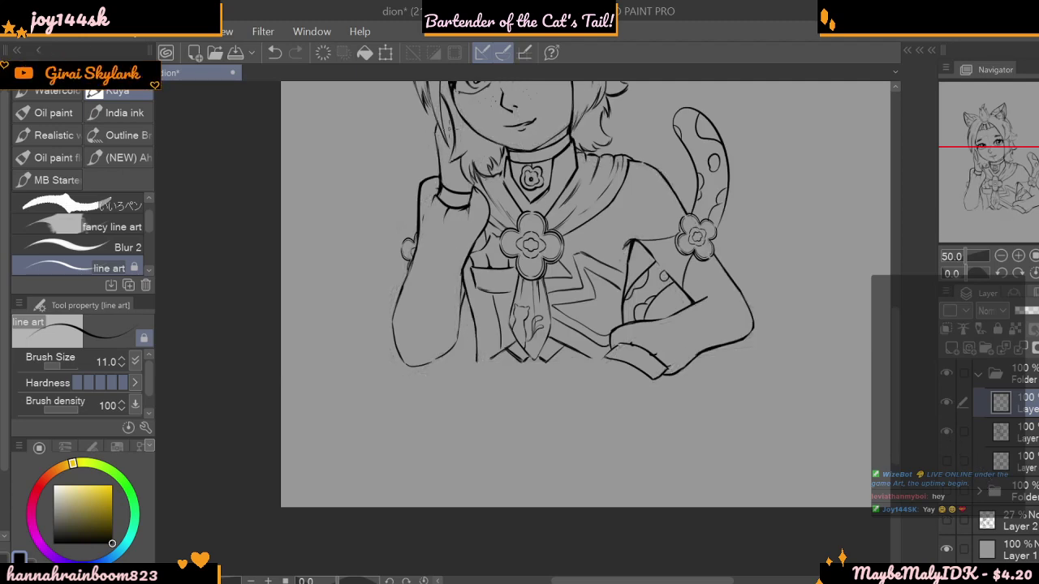
# - Draw the finger lines of the raised hand beside the cheek on the new layer with the line art brush
pyautogui.scroll(3, 898, 352)
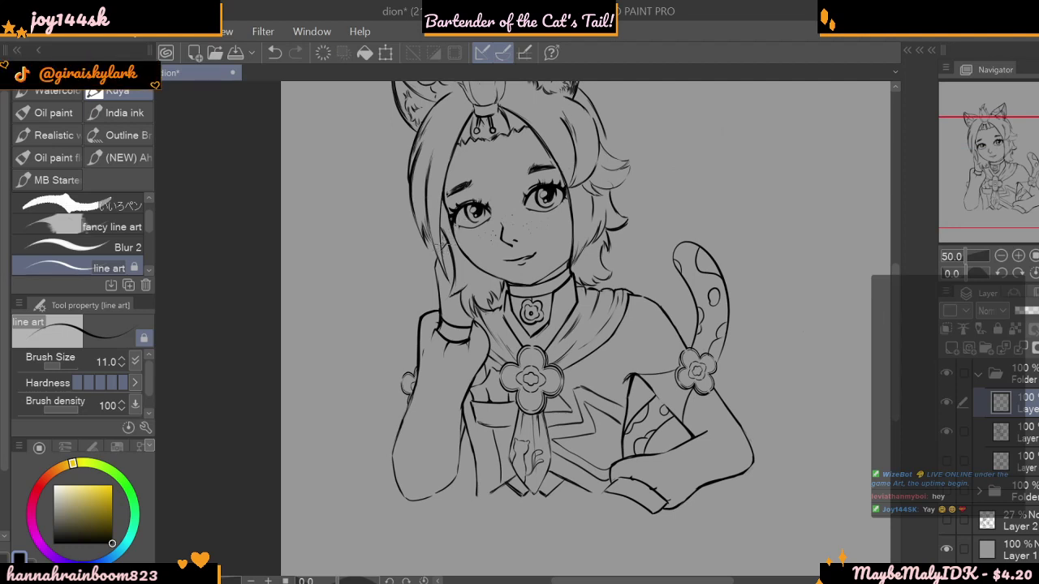
pyautogui.moveTo(444, 232); pyautogui.dragTo(438, 252)
pyautogui.click(1001, 255)
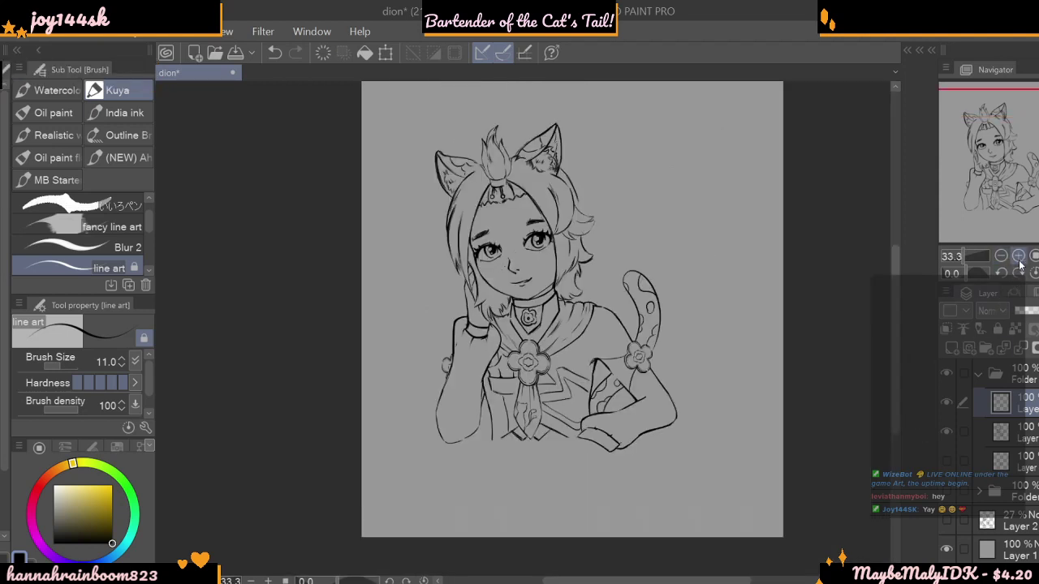
pyautogui.click(1018, 256)
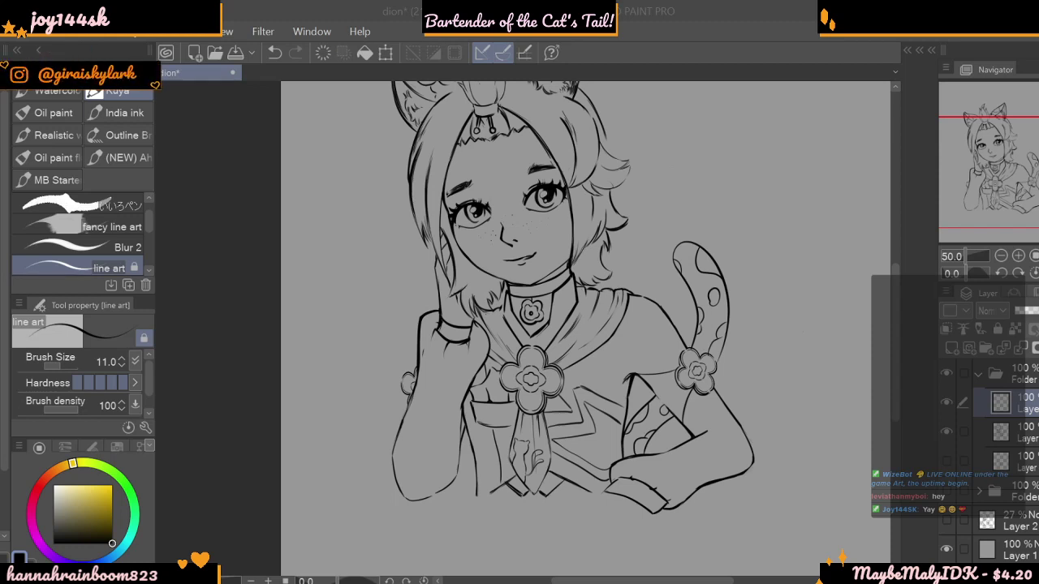
# - Draw the back of the lowered hand and its first finger beyond the sleeve cuff with the line art brush at size 11
pyautogui.moveTo(897, 358); pyautogui.dragTo(897, 398)
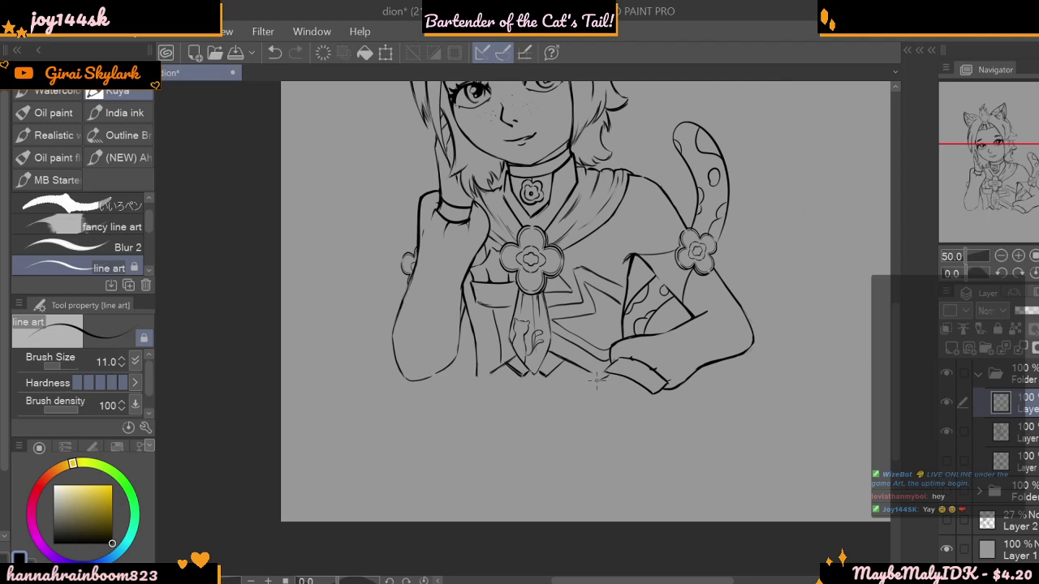
pyautogui.moveTo(602, 406)
pyautogui.mouseDown()
pyautogui.moveTo(635, 408)
pyautogui.moveTo(638, 395)
pyautogui.moveTo(608, 424)
pyautogui.moveTo(631, 412)
pyautogui.moveTo(567, 456)
pyautogui.moveTo(595, 419)
pyautogui.moveTo(575, 432)
pyautogui.moveTo(570, 456)
pyautogui.mouseUp()
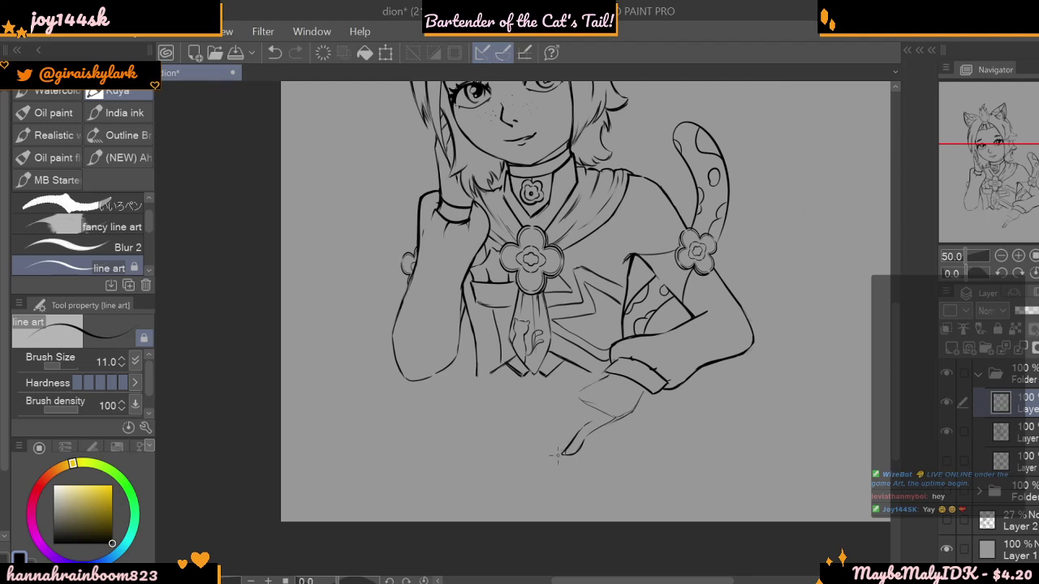
pyautogui.moveTo(557, 452); pyautogui.dragTo(591, 423)
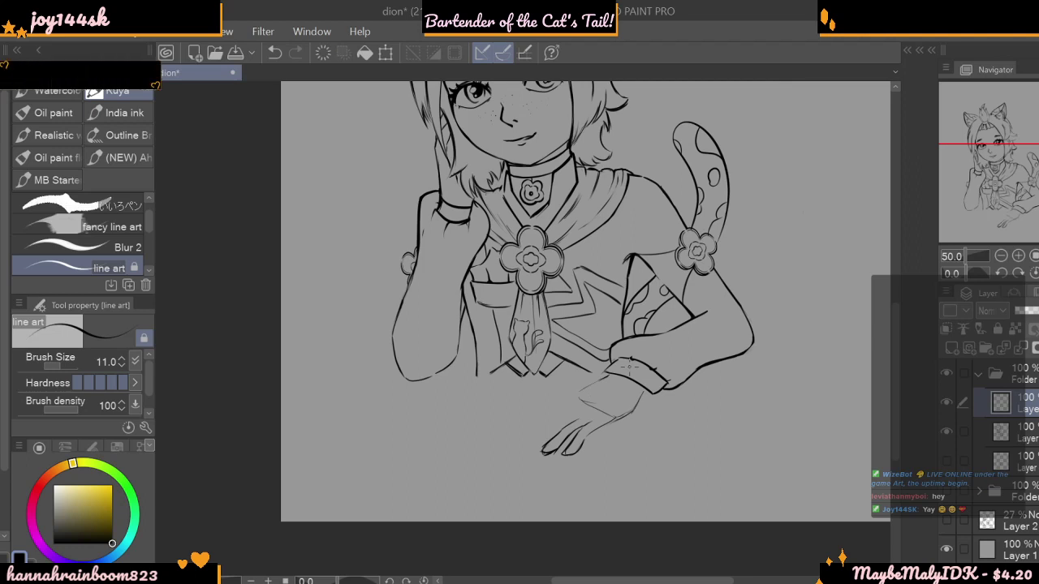
pyautogui.click(273, 54)
pyautogui.click(274, 55)
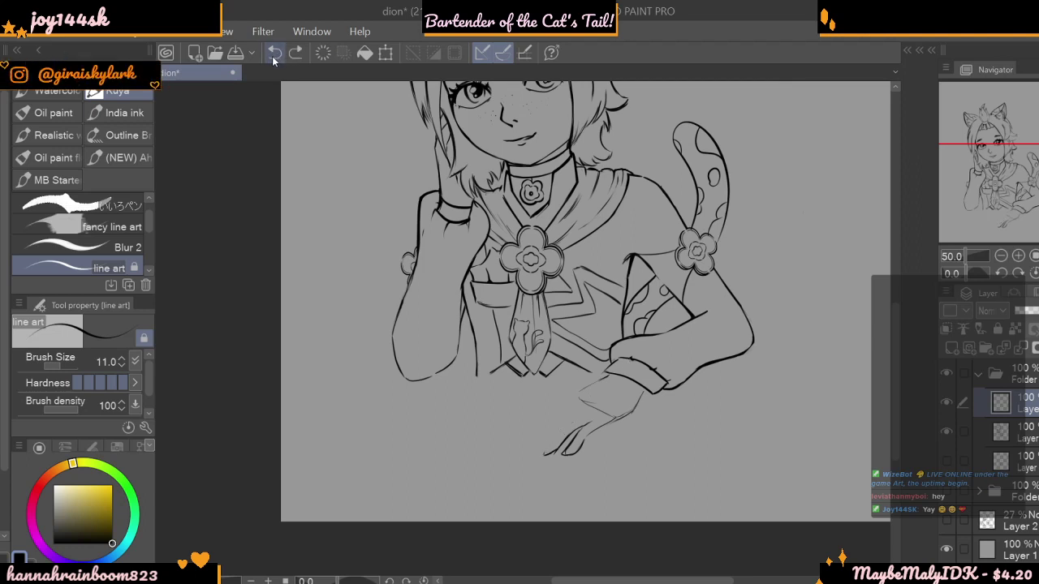
pyautogui.click(274, 54)
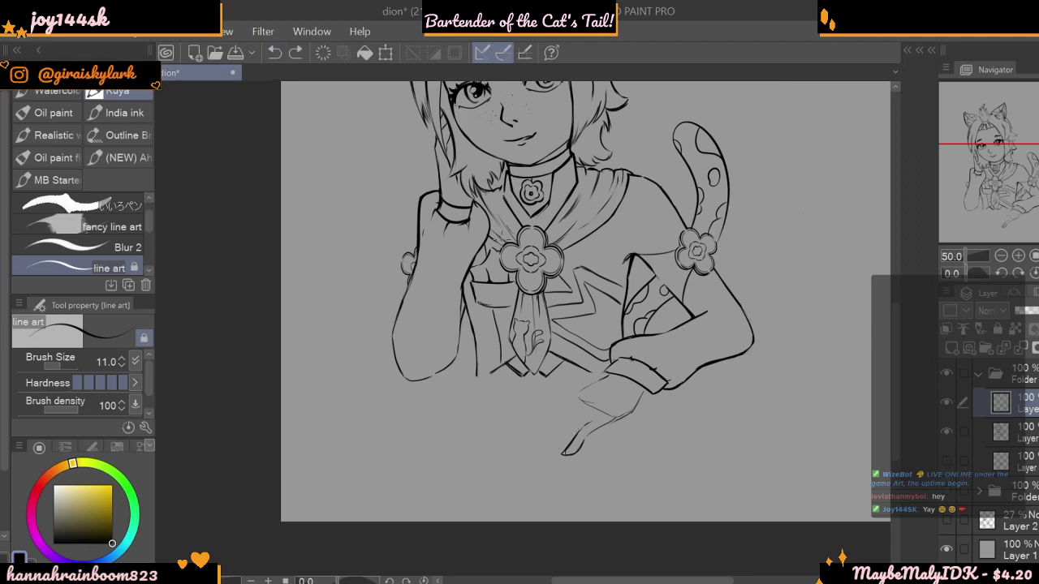
# - Select the lowered hand's finger and outer edge with the Selection pen, move them closer to the sleeve cuff, and clear the selection
pyautogui.press('m')
pyautogui.moveTo(575, 455); pyautogui.dragTo(620, 416)
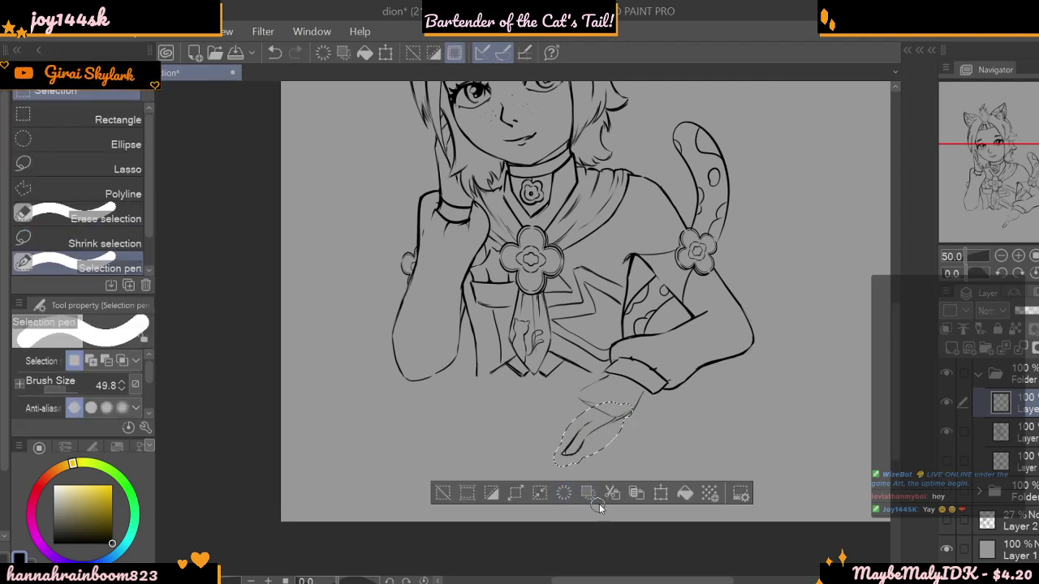
pyautogui.click(637, 493)
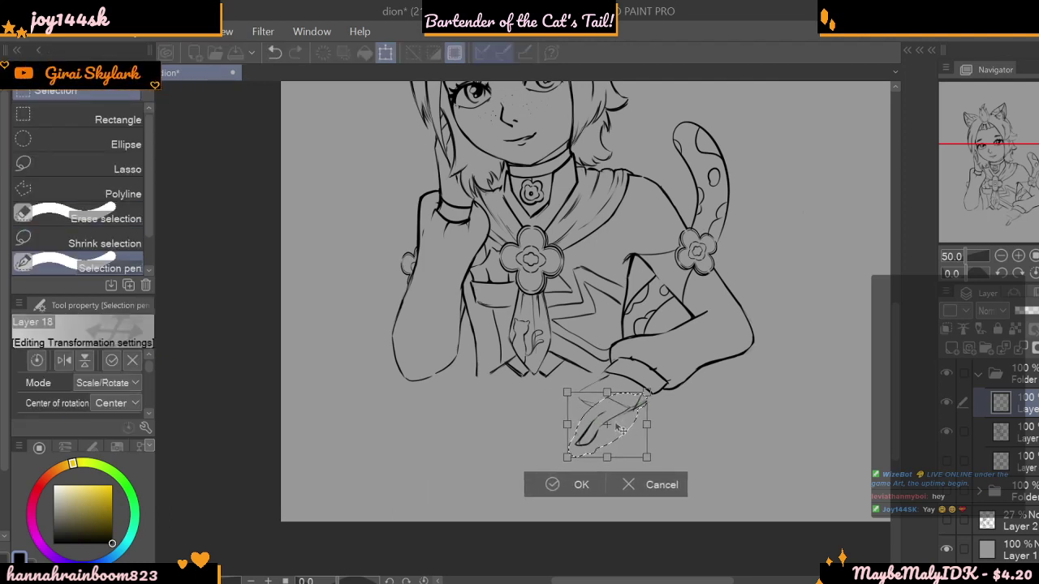
pyautogui.press('Return')
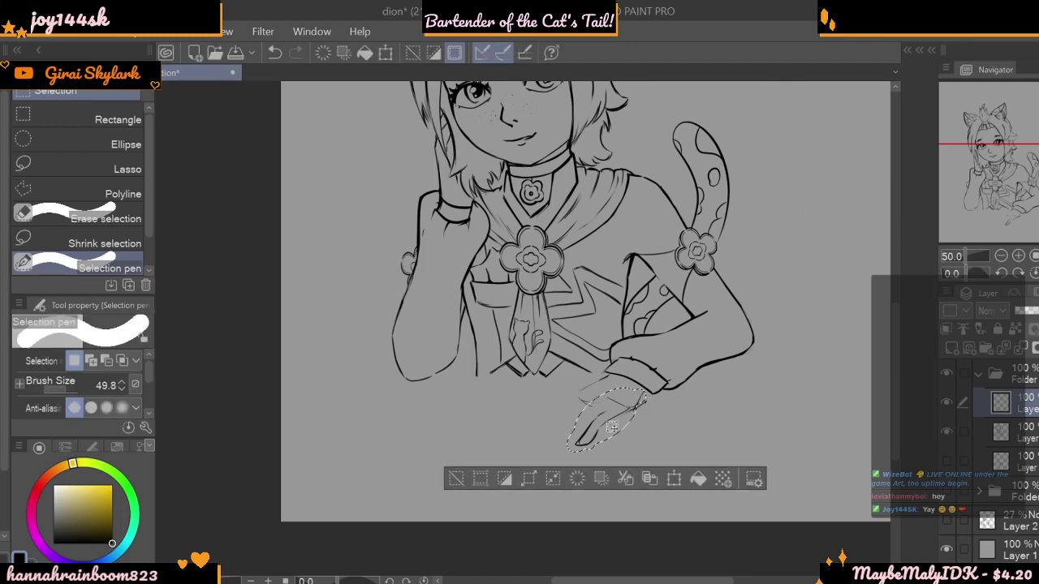
pyautogui.moveTo(613, 438)
pyautogui.mouseDown()
pyautogui.moveTo(620, 424)
pyautogui.moveTo(598, 421)
pyautogui.moveTo(613, 438)
pyautogui.moveTo(635, 406)
pyautogui.moveTo(617, 430)
pyautogui.mouseUp()
pyautogui.click(684, 470)
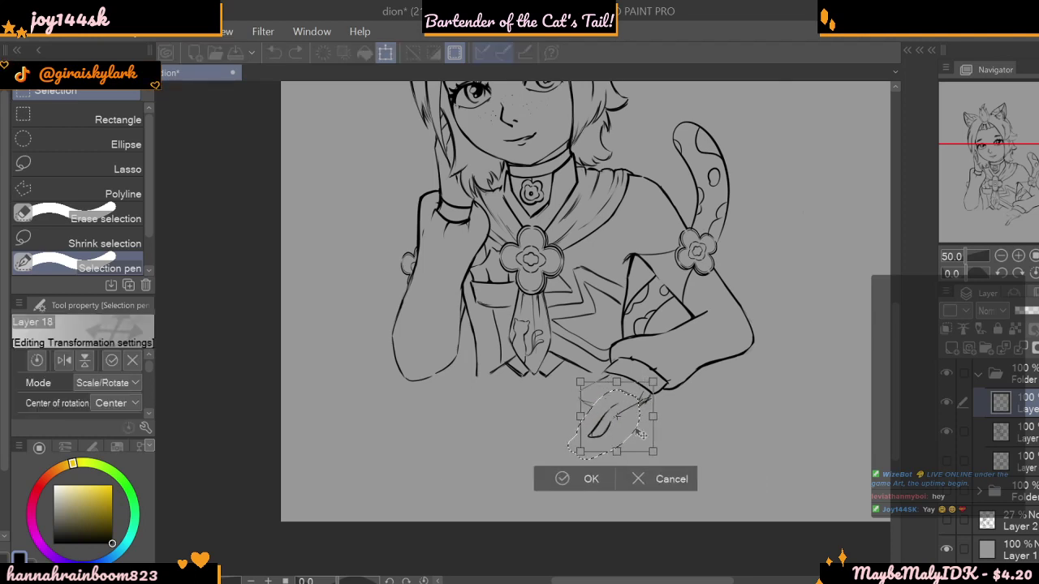
pyautogui.click(583, 479)
pyautogui.click(466, 474)
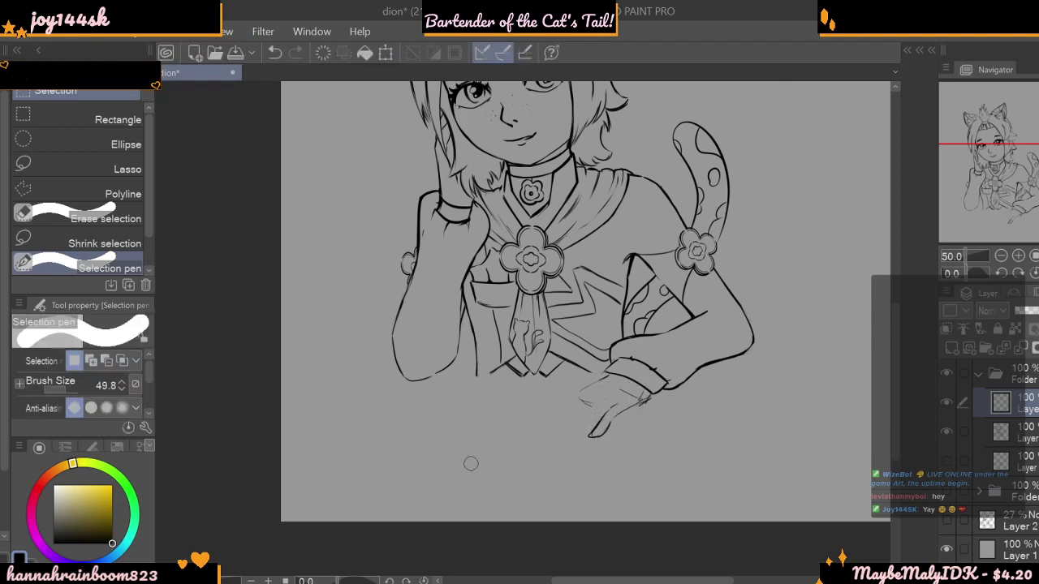
# - Draw the remaining fingers of the lowered hand with the line art brush, undoing and redrawing the outermost finger
pyautogui.press('p')
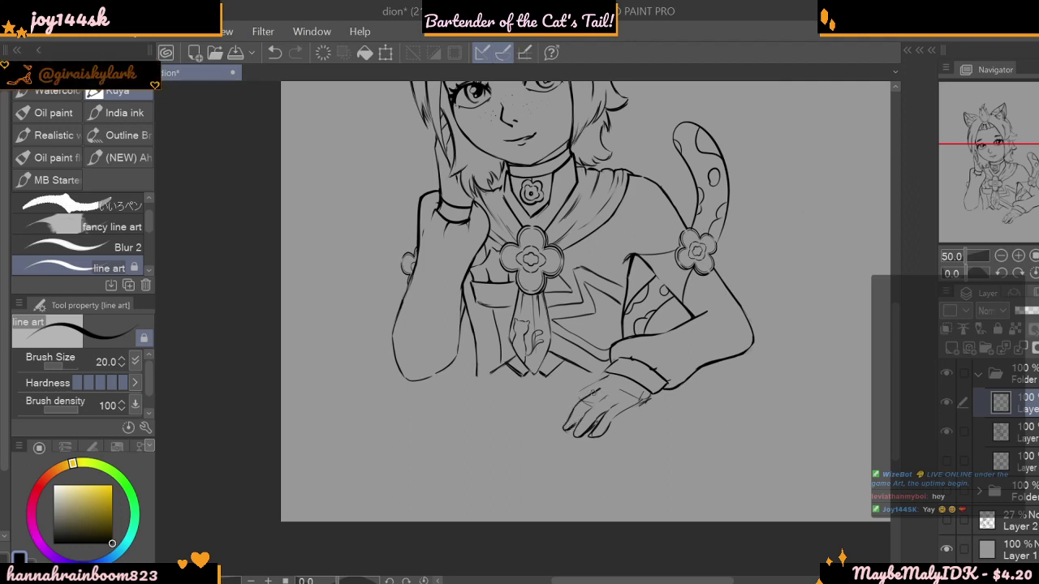
pyautogui.click(274, 54)
pyautogui.click(274, 54)
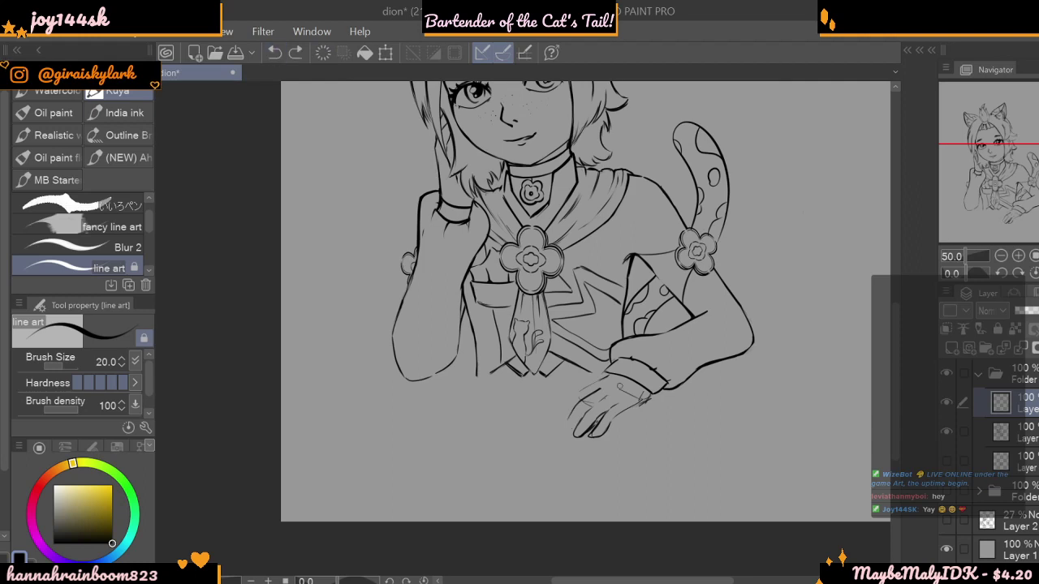
pyautogui.moveTo(563, 430); pyautogui.dragTo(566, 424)
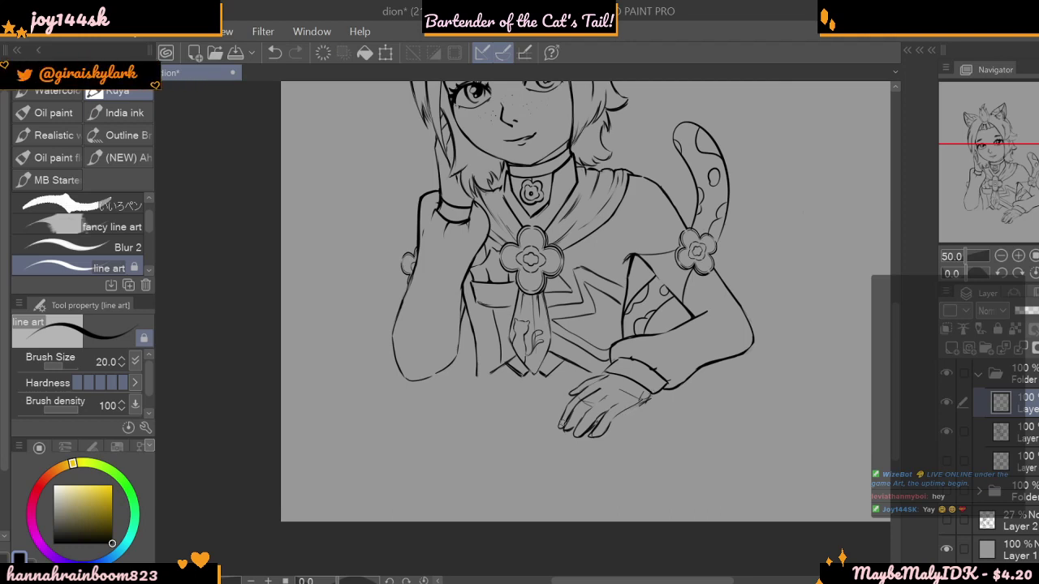
# - Erase and redraw the lowered hand's lower fingers at brush size 20, and clean up the stray lines near the wrist
pyautogui.click(27, 573)
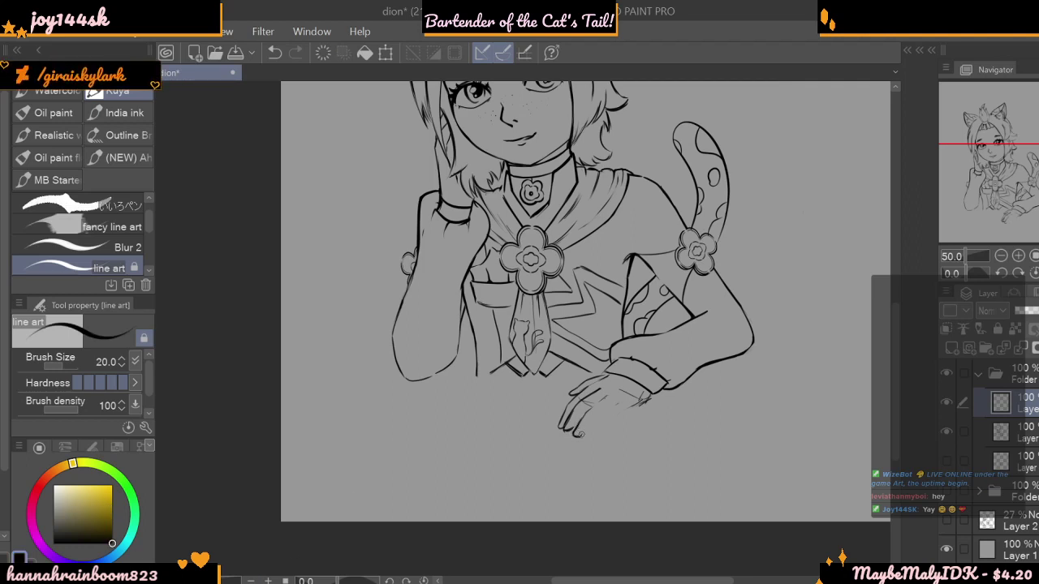
pyautogui.moveTo(612, 405); pyautogui.dragTo(593, 419)
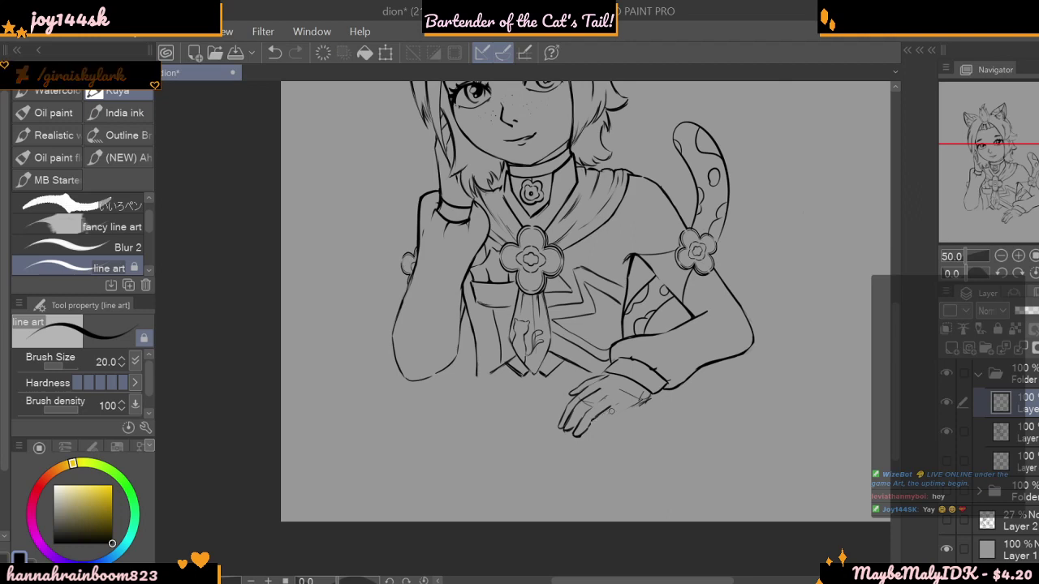
pyautogui.moveTo(605, 410); pyautogui.dragTo(591, 431)
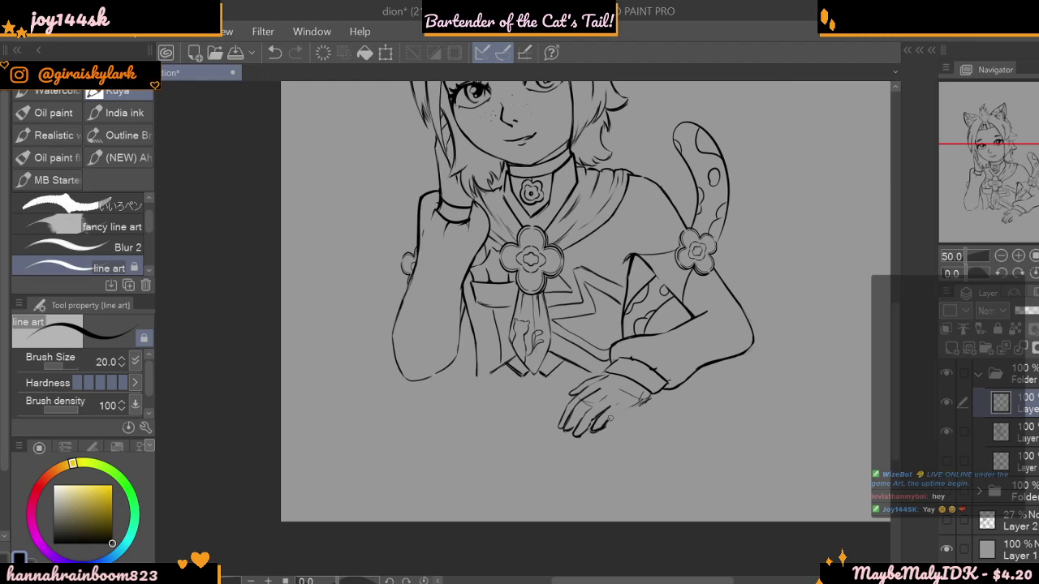
pyautogui.click(12, 559)
pyautogui.moveTo(617, 415); pyautogui.dragTo(599, 430)
pyautogui.moveTo(650, 398); pyautogui.dragTo(633, 405)
# - Draw the outer edge of the lowered hand from the cuff to the little finger with the line art brush at size 15.4
pyautogui.moveTo(73, 366); pyautogui.dragTo(60, 366)
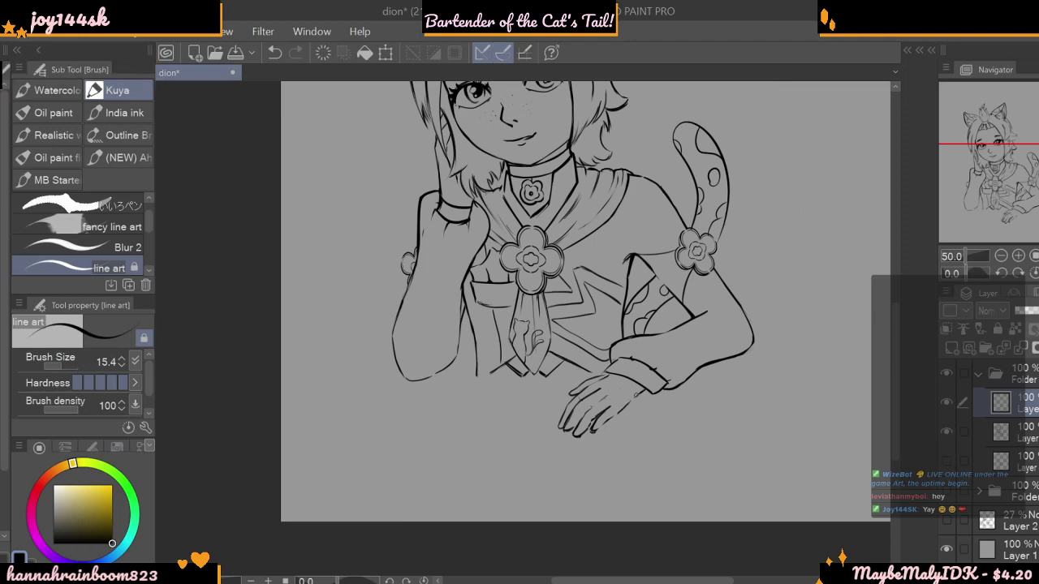
pyautogui.moveTo(637, 395); pyautogui.dragTo(607, 423)
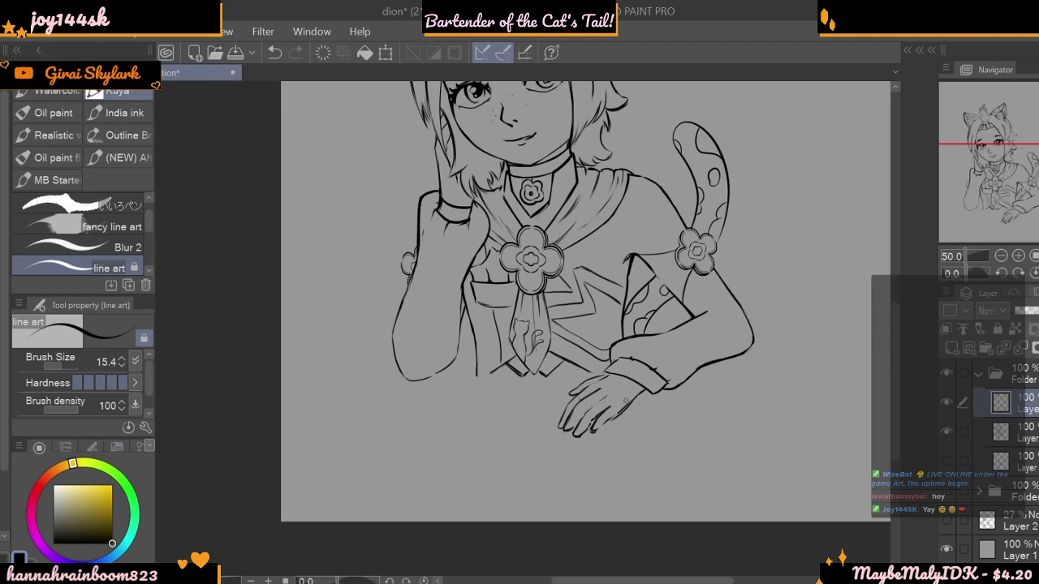
pyautogui.hotkey('ctrl', 'z')
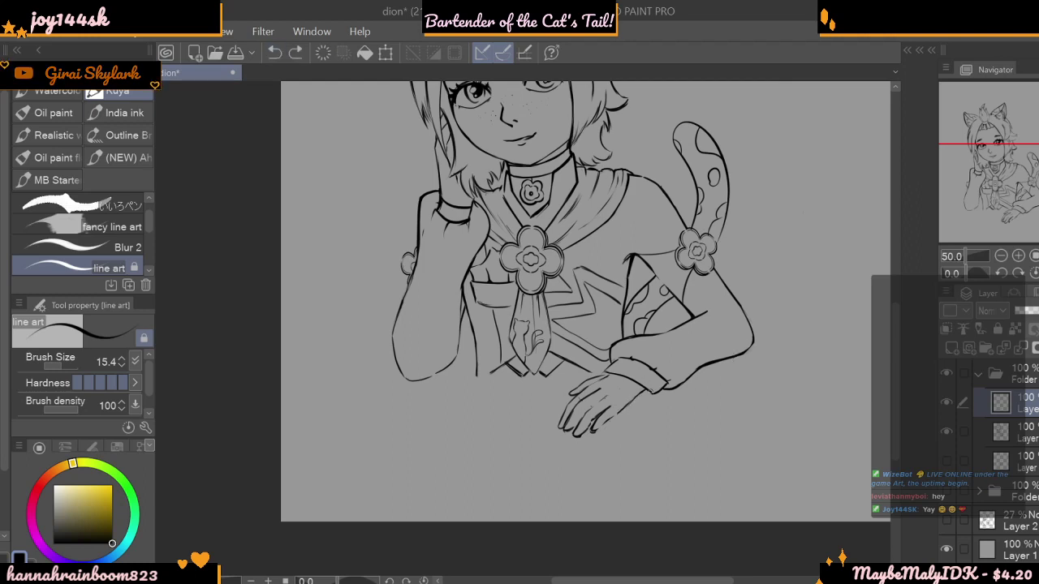
pyautogui.moveTo(641, 392); pyautogui.dragTo(605, 425)
# - Check the lowered hand's proportions against the whole drawing and examine its line quality up close
pyautogui.click(1002, 258)
pyautogui.click(1002, 259)
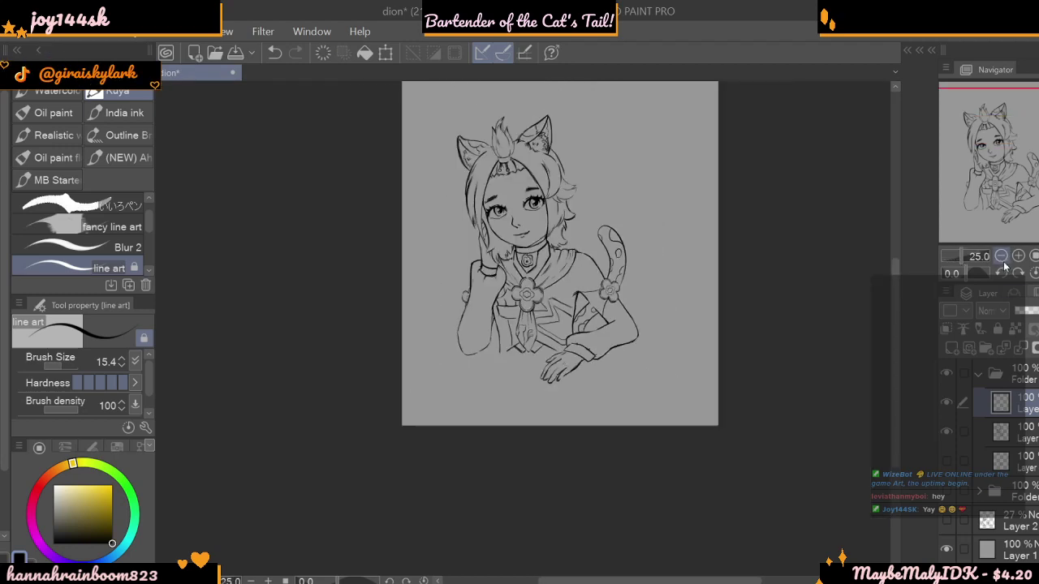
pyautogui.click(1022, 258)
pyautogui.click(1019, 257)
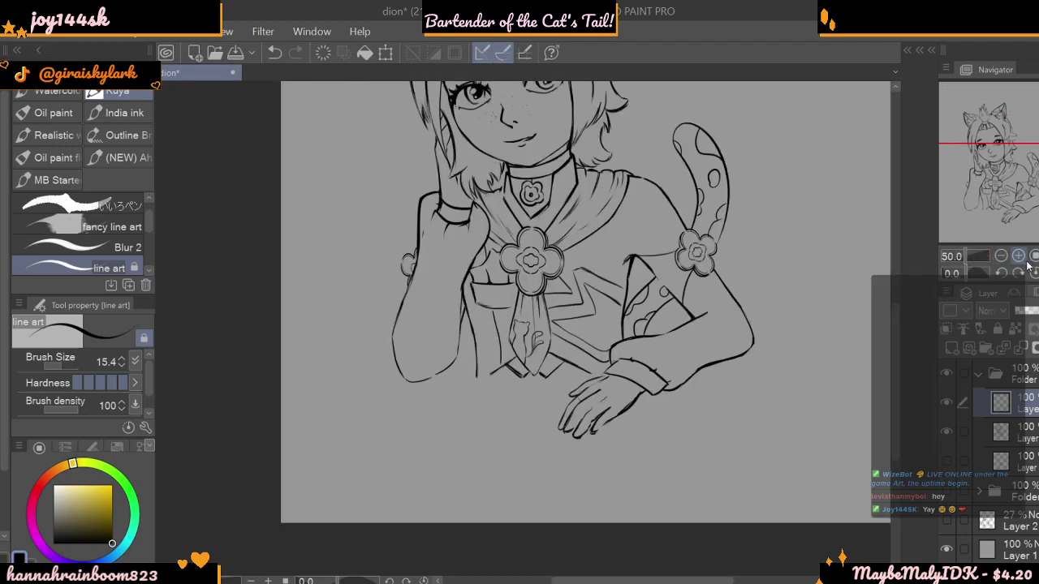
pyautogui.click(1018, 256)
pyautogui.moveTo(896, 361); pyautogui.dragTo(897, 380)
pyautogui.moveTo(647, 581); pyautogui.dragTo(682, 581)
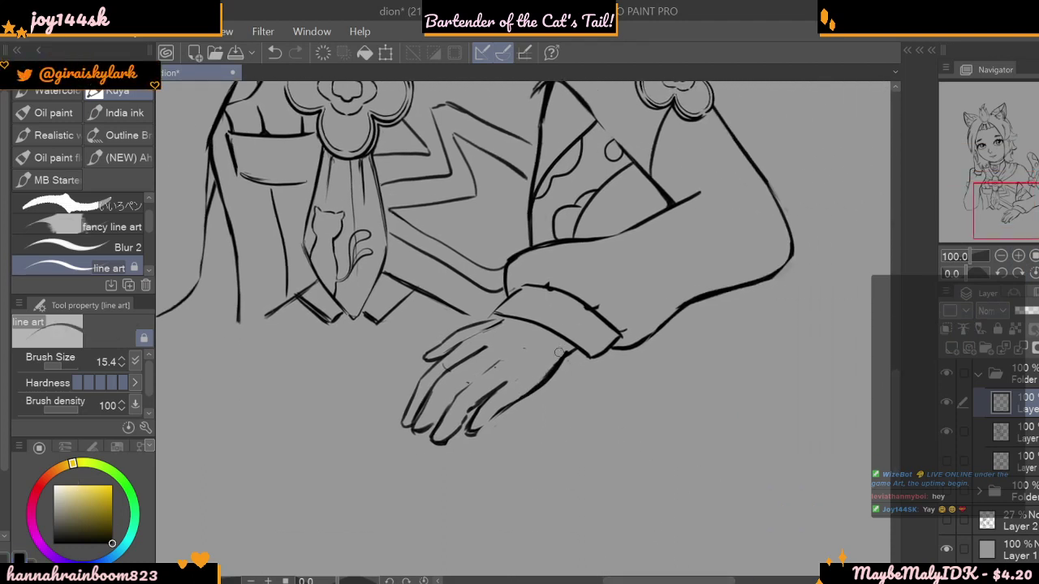
pyautogui.click(1001, 256)
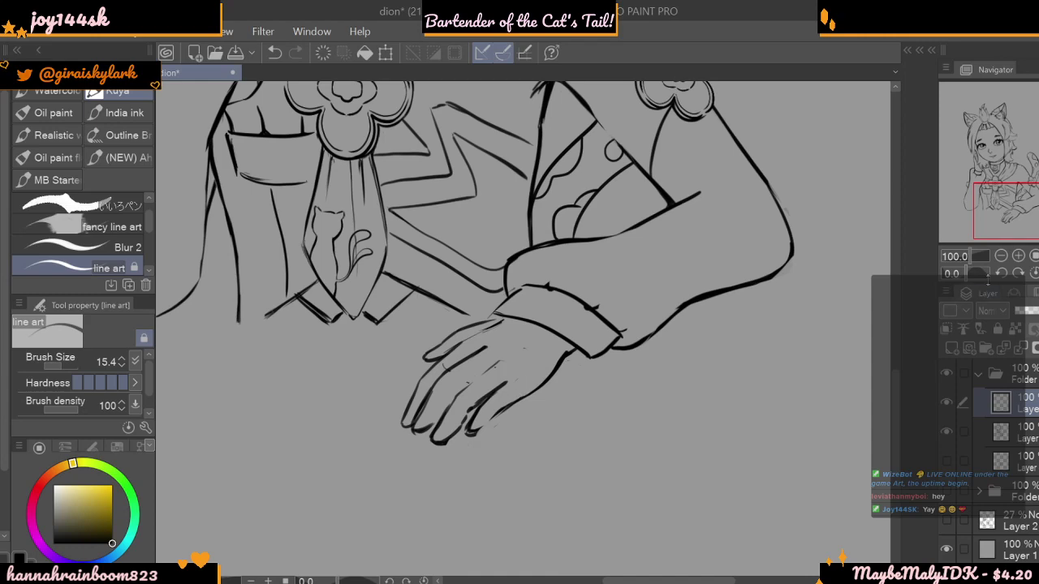
pyautogui.click(1001, 256)
pyautogui.click(1001, 256)
pyautogui.click(1001, 256)
pyautogui.scroll(3, 504, 340)
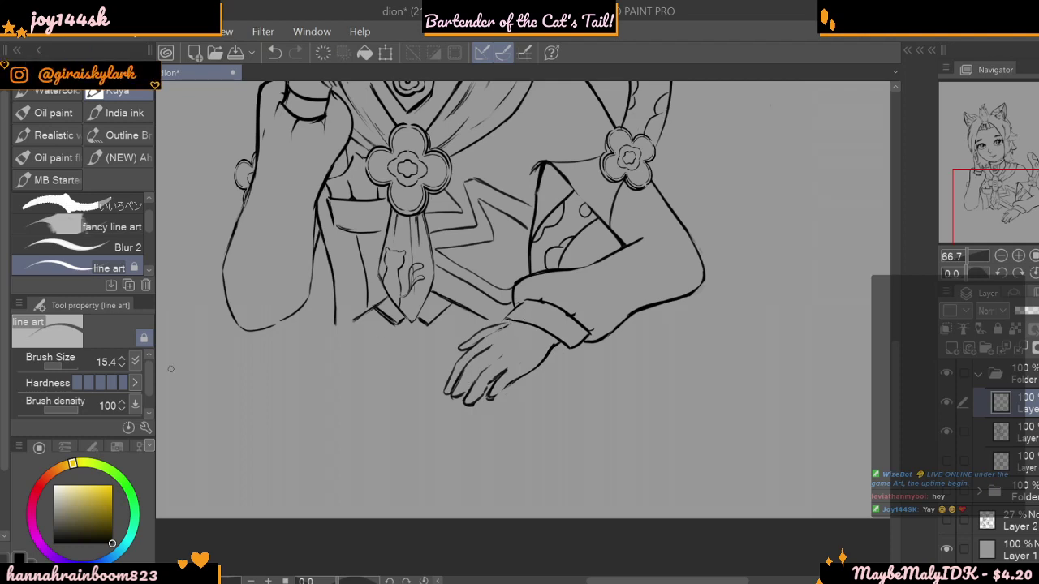
# - Select the lowered hand's topmost finger with the Selection pen, transform it slightly toward the cuff, and clear the selection
pyautogui.press('m')
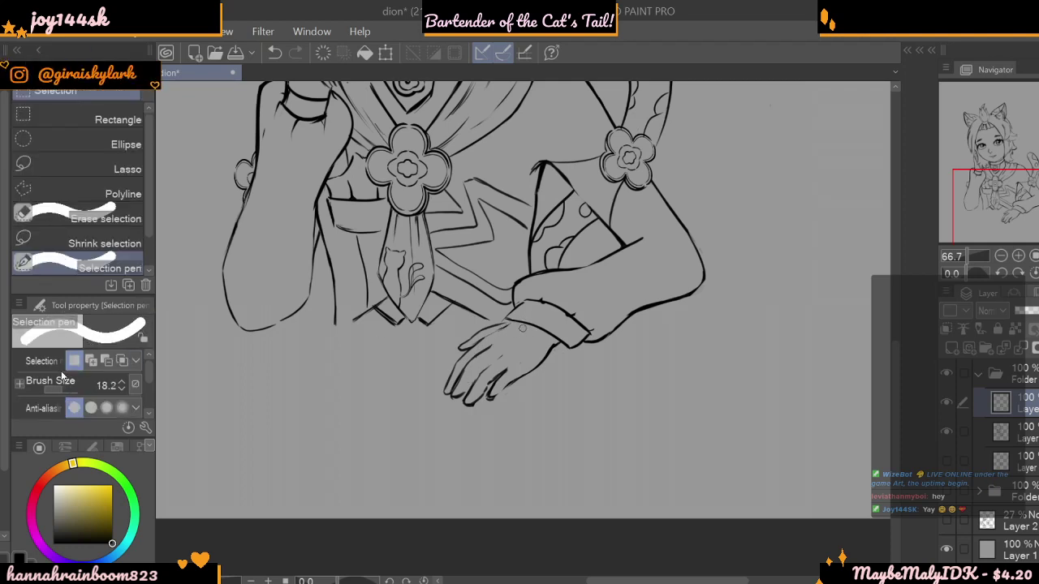
pyautogui.moveTo(459, 349); pyautogui.dragTo(505, 322)
pyautogui.hotkey('ctrl', 't')
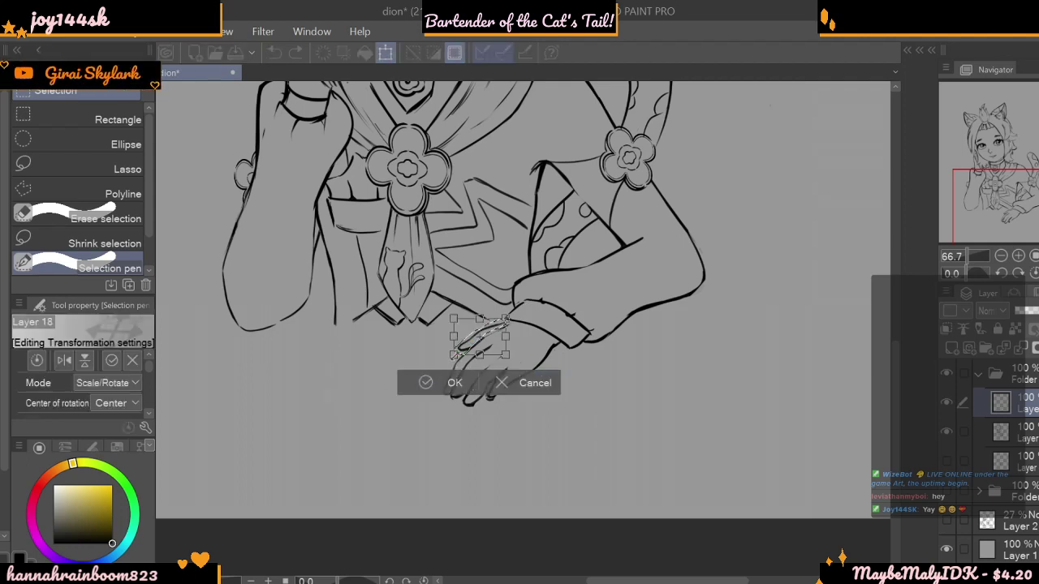
pyautogui.moveTo(459, 352); pyautogui.dragTo(459, 352)
pyautogui.click(446, 376)
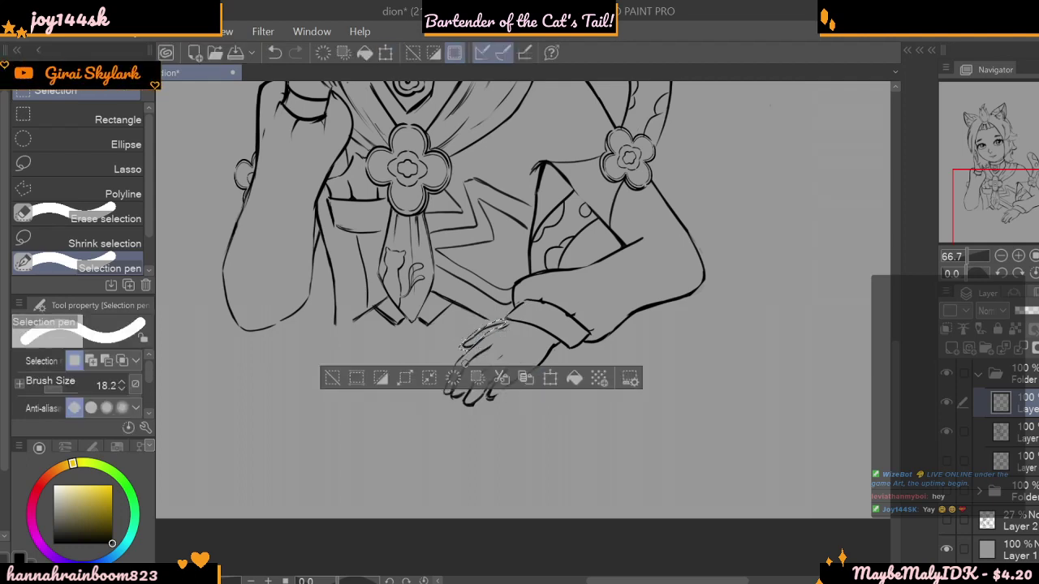
pyautogui.click(358, 385)
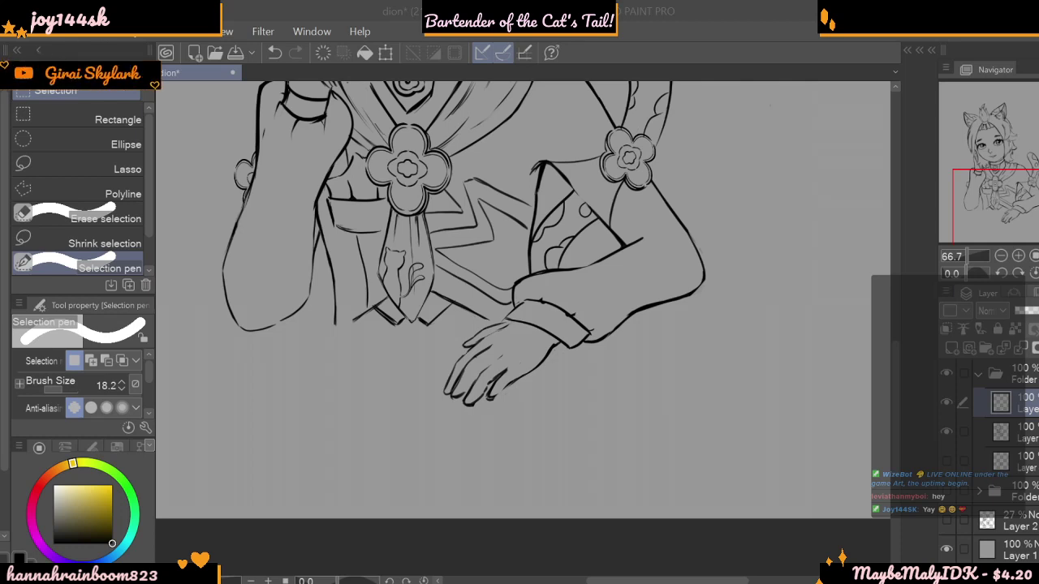
# - Erase the lowered hand's outer line where it meets the cuff with the line art brush at size 15.4
pyautogui.click(1018, 256)
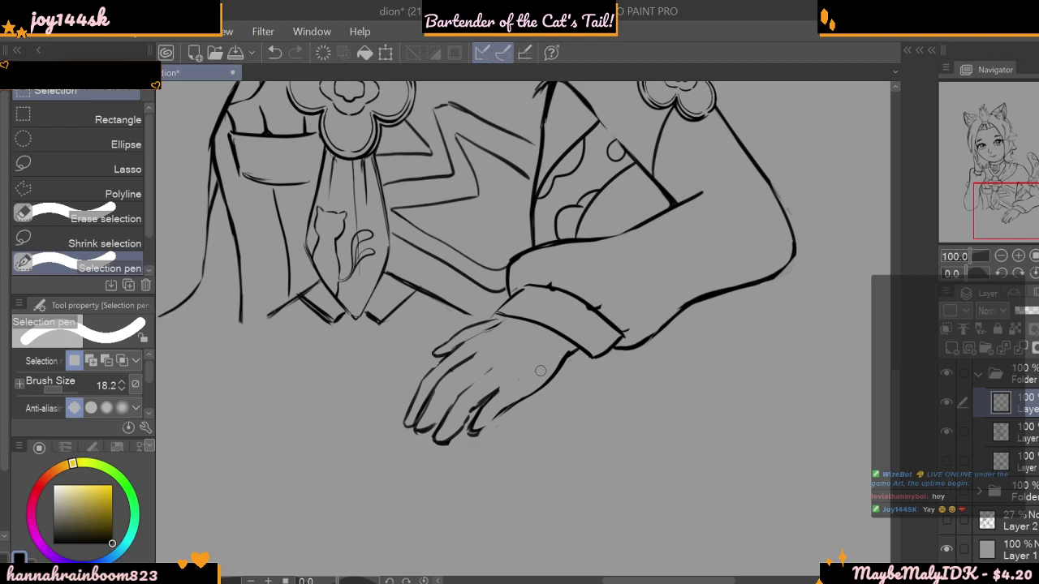
pyautogui.press('p')
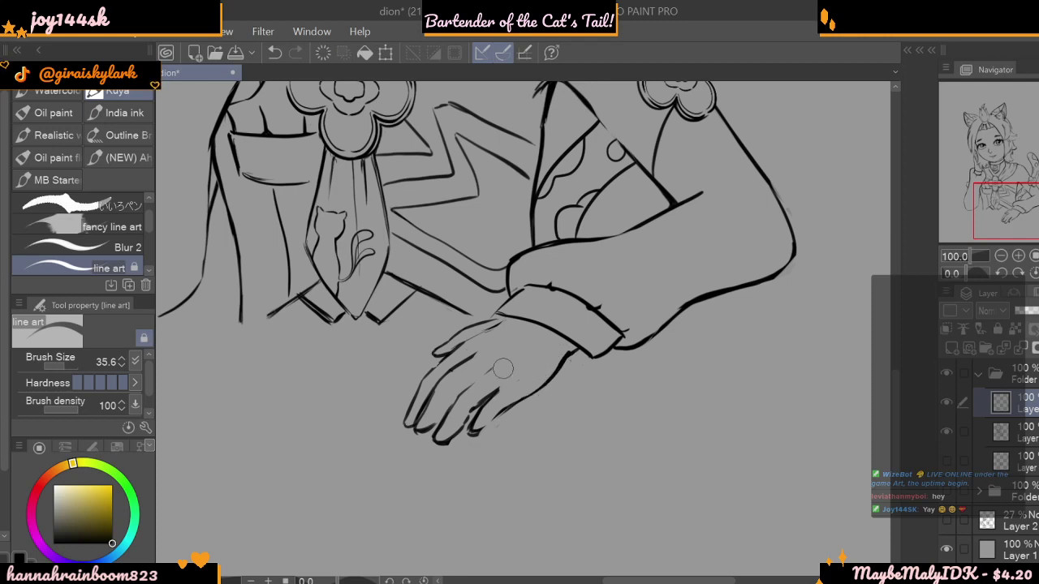
pyautogui.click(65, 368)
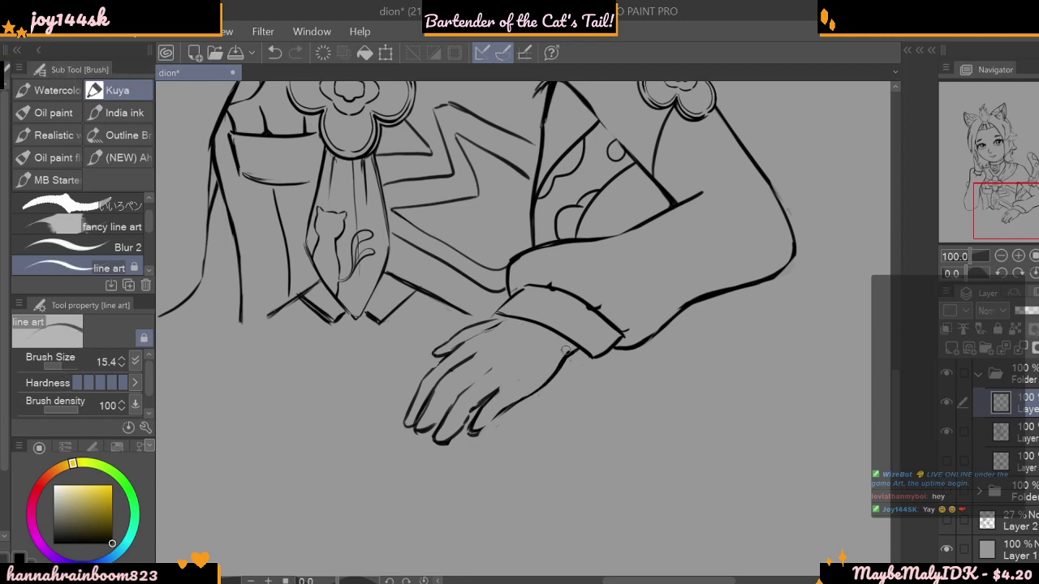
pyautogui.moveTo(572, 351)
pyautogui.mouseDown()
pyautogui.moveTo(536, 398)
pyautogui.moveTo(580, 358)
pyautogui.mouseUp()
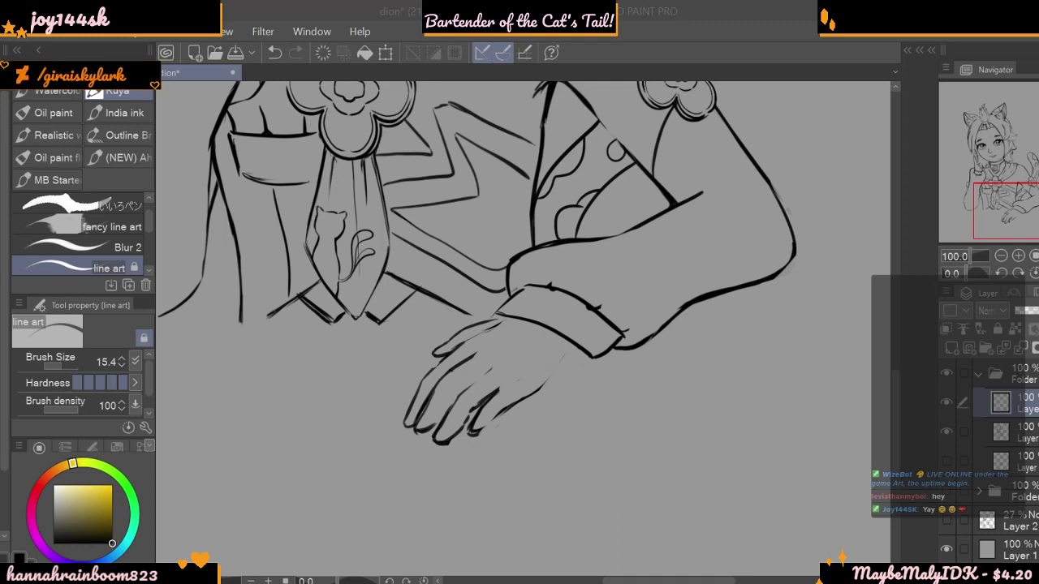
# - Redraw the wrist line between the cuff and the lowered hand with the line art brush at size 7.9, undoing unwanted strokes
pyautogui.click(19, 558)
pyautogui.moveTo(65, 365); pyautogui.dragTo(60, 364)
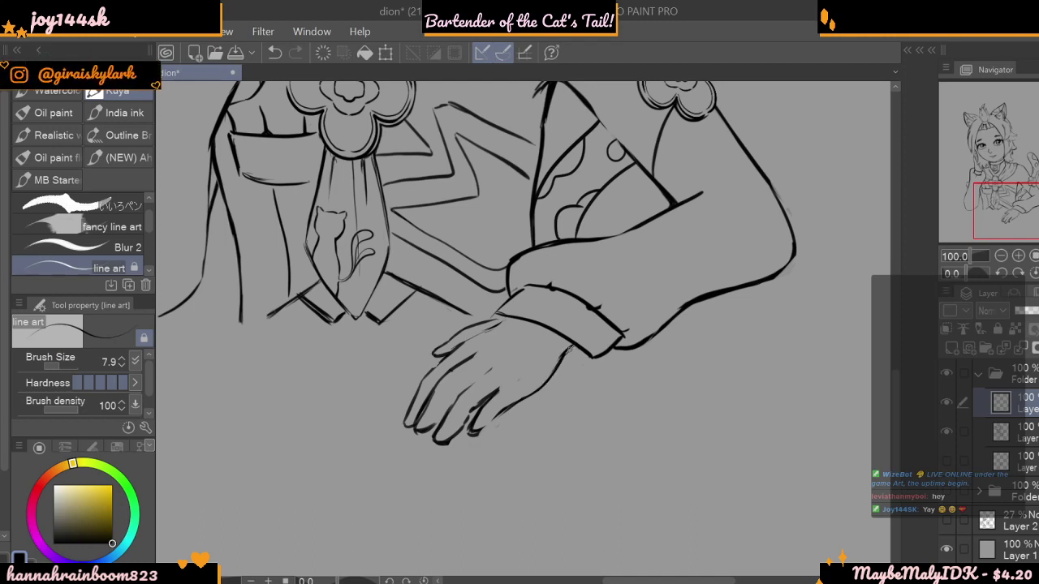
pyautogui.click(276, 52)
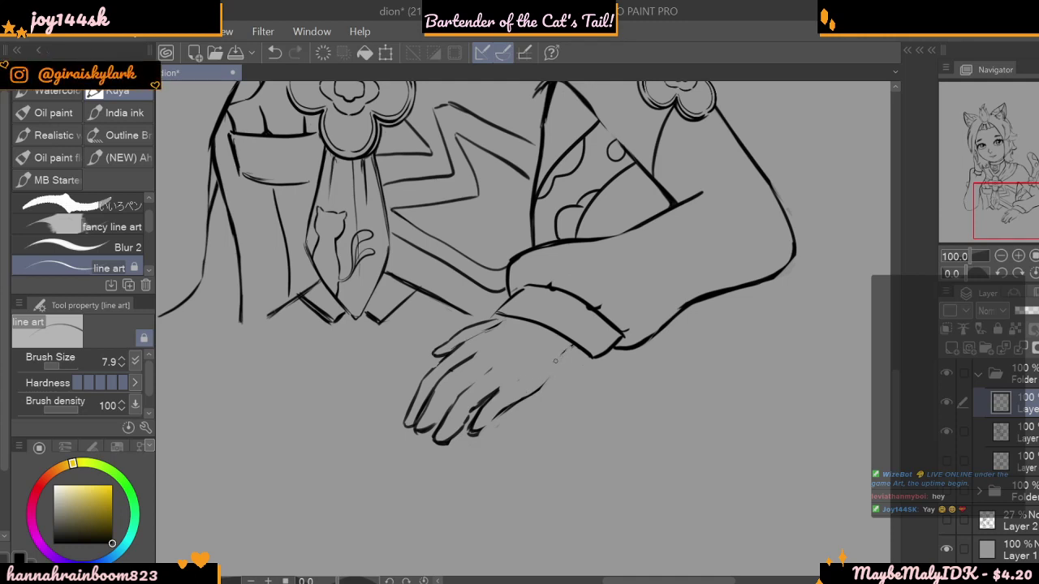
pyautogui.click(20, 557)
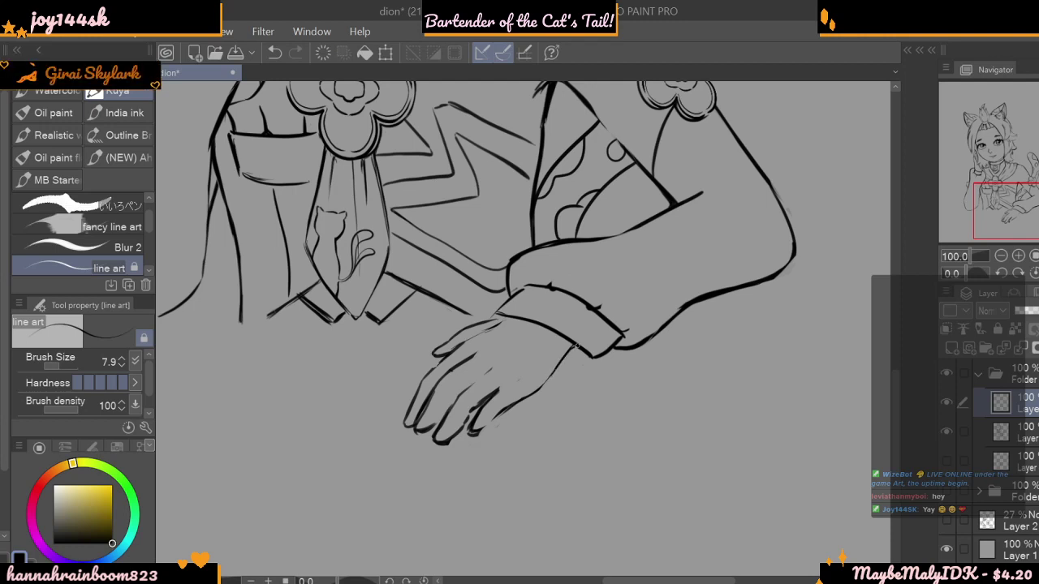
# - Compare the lowered hand and its cuff against the whole portrait, checking proportions at several zoom levels
pyautogui.moveTo(977, 257); pyautogui.dragTo(998, 262)
pyautogui.click(1001, 257)
pyautogui.click(1000, 258)
pyautogui.click(998, 259)
pyautogui.click(999, 259)
pyautogui.click(999, 259)
pyautogui.click(998, 259)
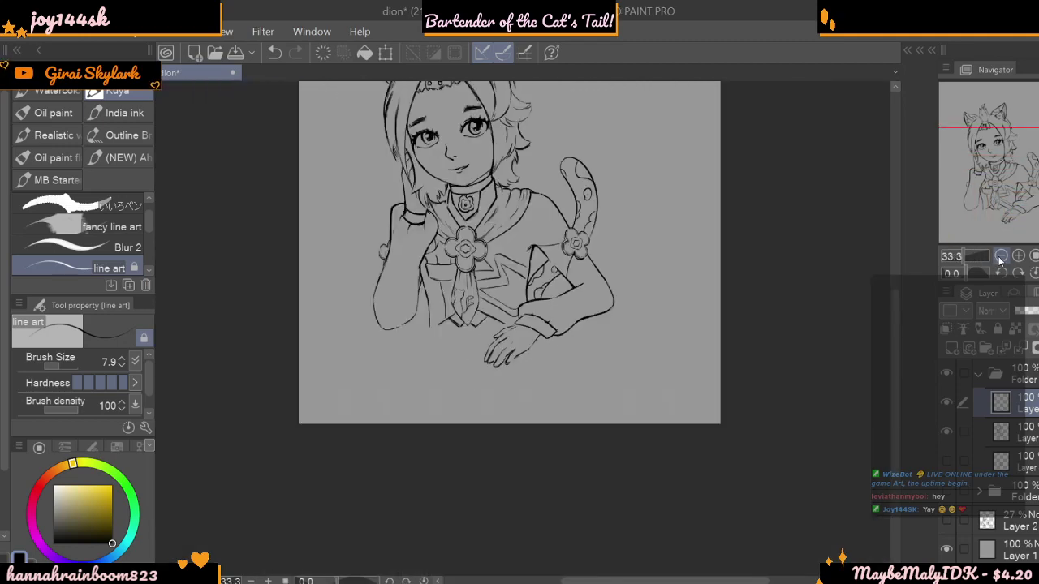
pyautogui.click(1018, 258)
pyautogui.click(1019, 258)
pyautogui.click(1019, 258)
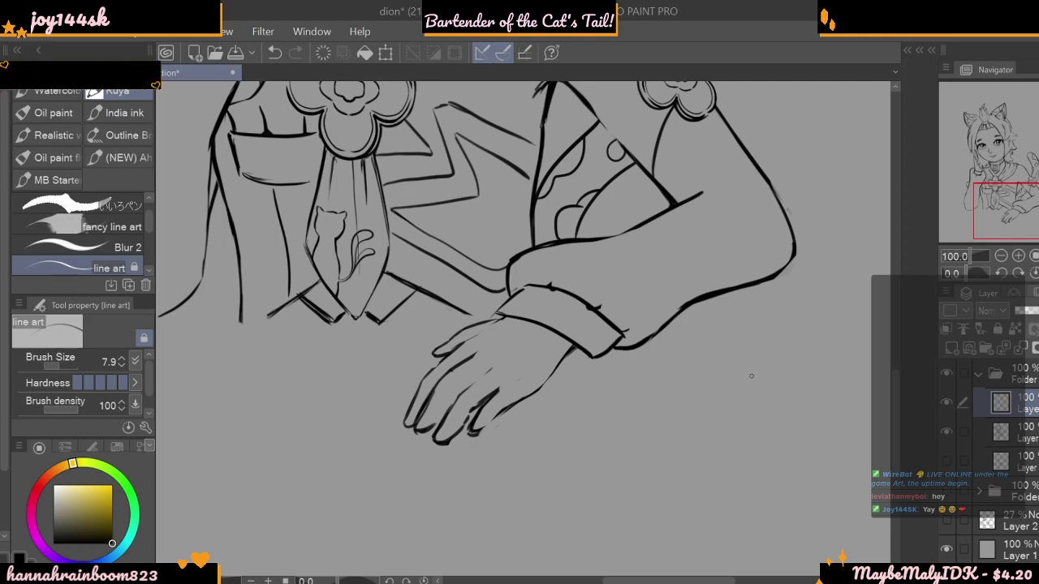
pyautogui.click(1001, 257)
pyautogui.click(1000, 258)
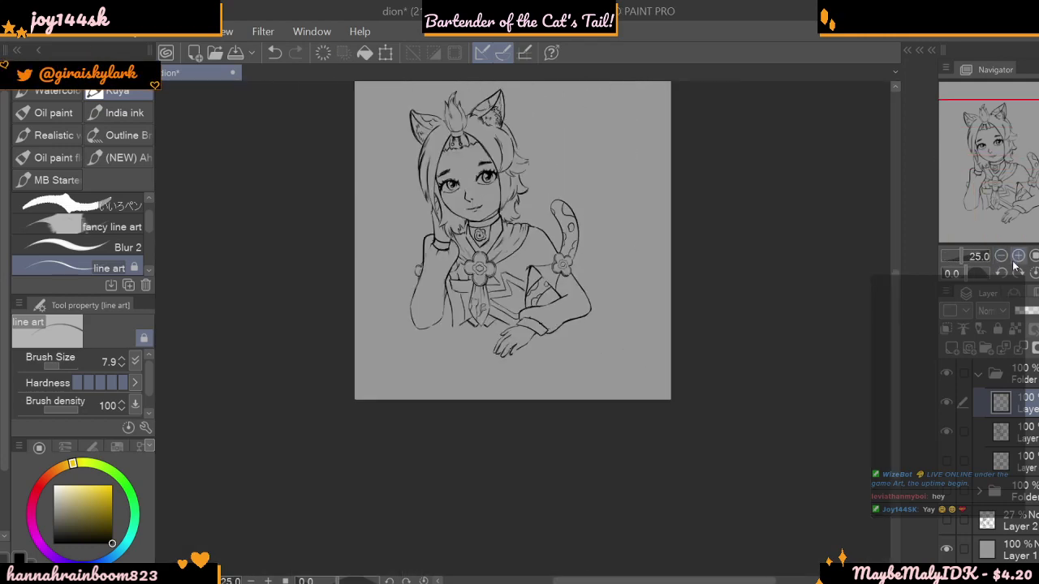
pyautogui.click(1019, 257)
pyautogui.click(1019, 258)
pyautogui.click(1018, 257)
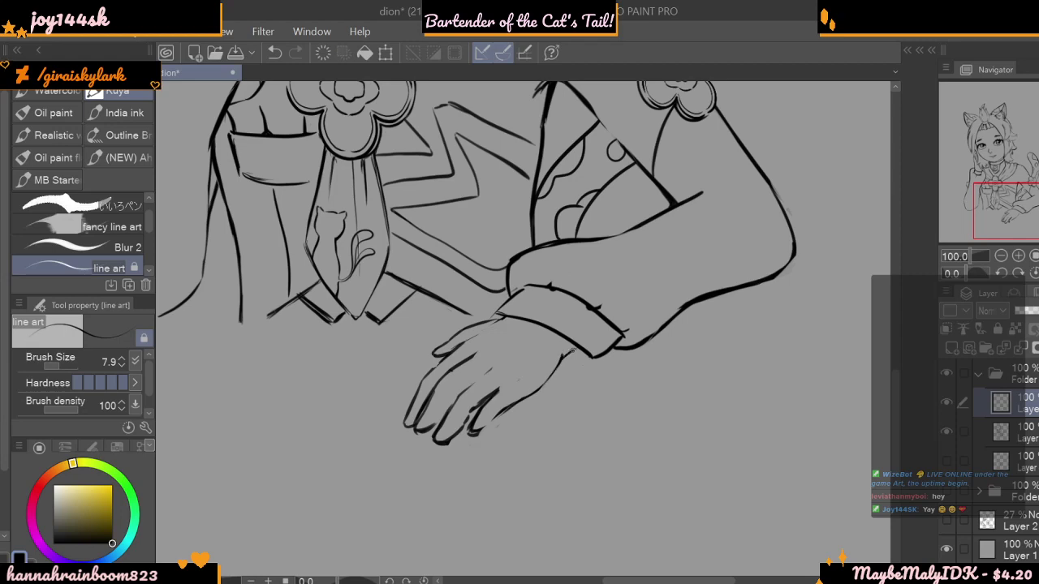
pyautogui.click(1001, 256)
pyautogui.click(1000, 256)
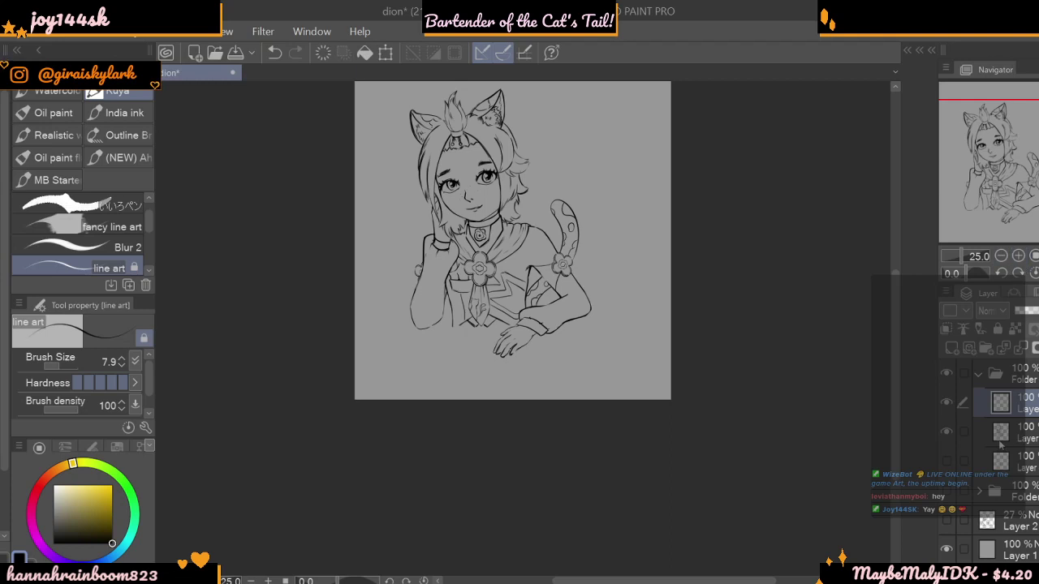
pyautogui.click(1018, 256)
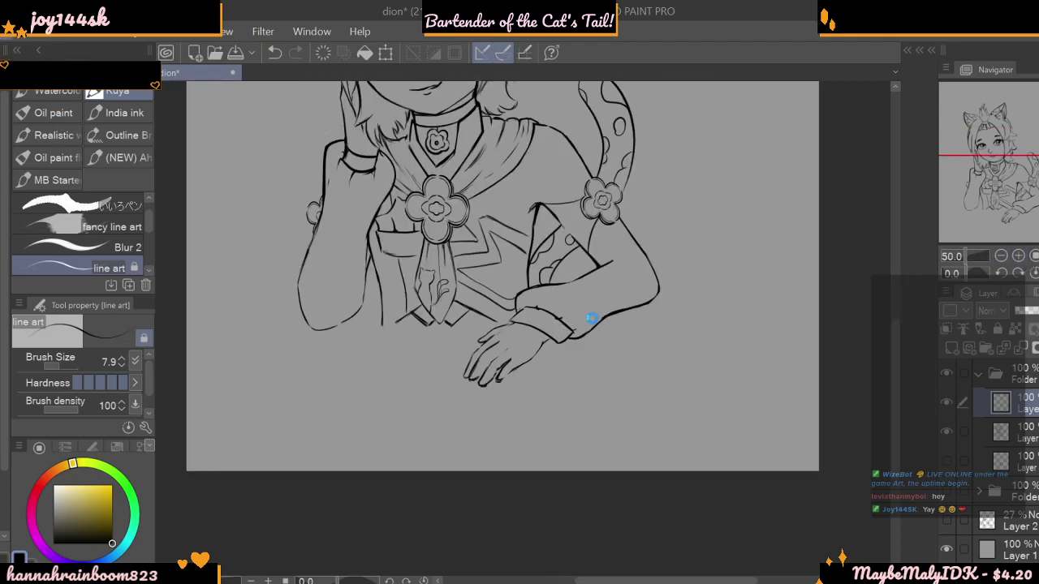
# - Draw the curved underside of the cuff opening behind the lowered wrist, undoing and redrawing the first attempt
pyautogui.scroll(3, 524, 333)
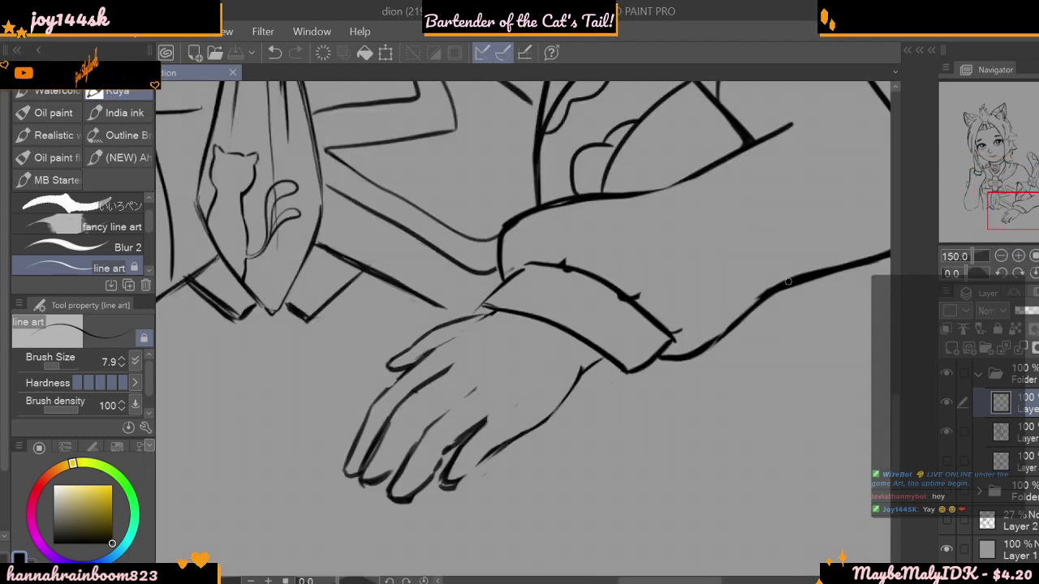
pyautogui.moveTo(607, 370)
pyautogui.mouseDown()
pyautogui.moveTo(586, 375)
pyautogui.moveTo(617, 371)
pyautogui.moveTo(659, 333)
pyautogui.mouseUp()
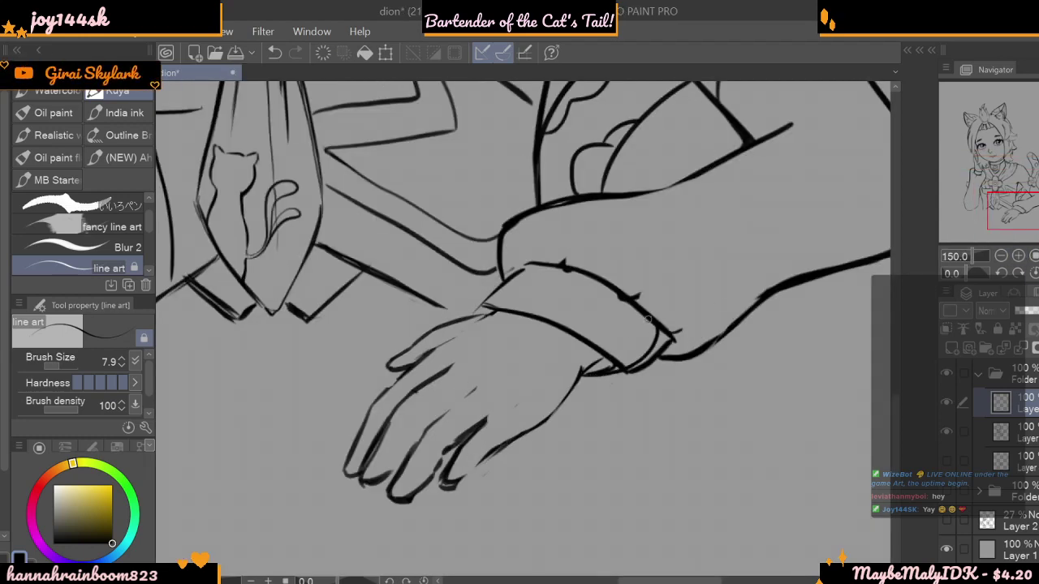
pyautogui.click(274, 53)
pyautogui.moveTo(671, 339)
pyautogui.mouseDown()
pyautogui.moveTo(615, 375)
pyautogui.moveTo(581, 378)
pyautogui.mouseUp()
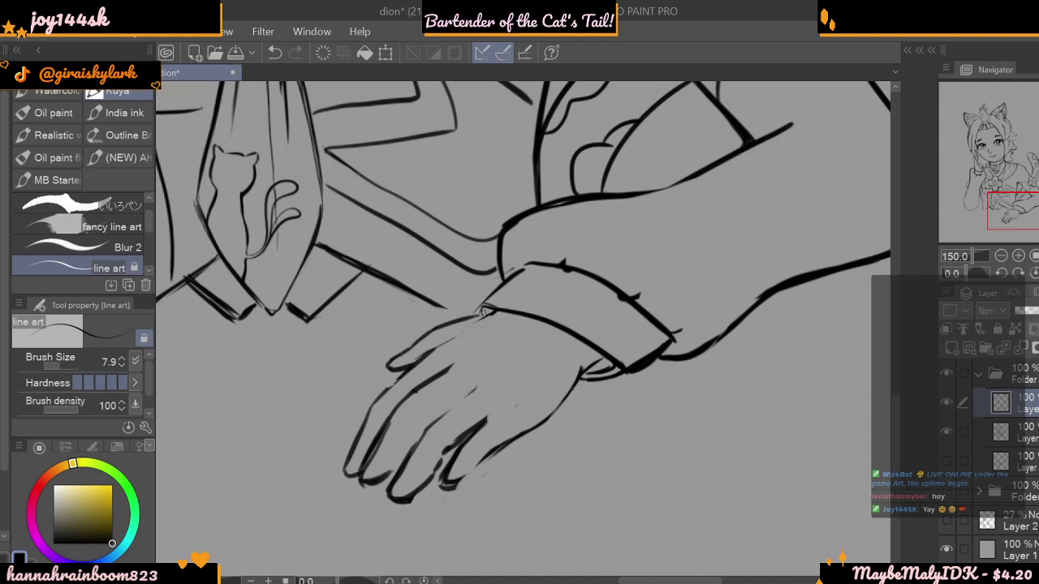
# - Add a second rim line along the cuff's hand-side edge and thicken the underside of its opening
pyautogui.moveTo(484, 309)
pyautogui.mouseDown()
pyautogui.moveTo(507, 307)
pyautogui.moveTo(573, 340)
pyautogui.mouseUp()
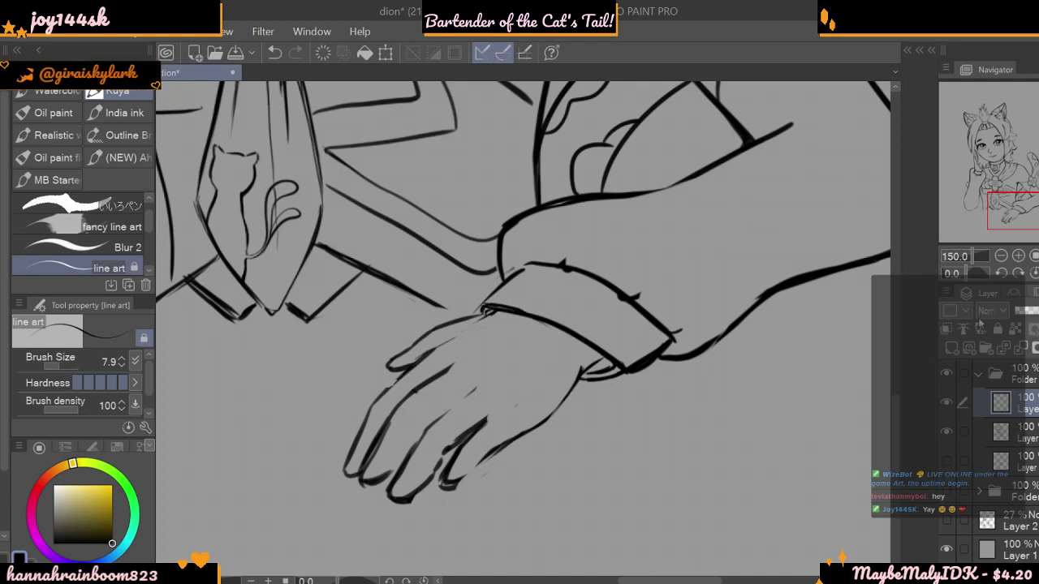
pyautogui.click(1020, 274)
pyautogui.click(1024, 276)
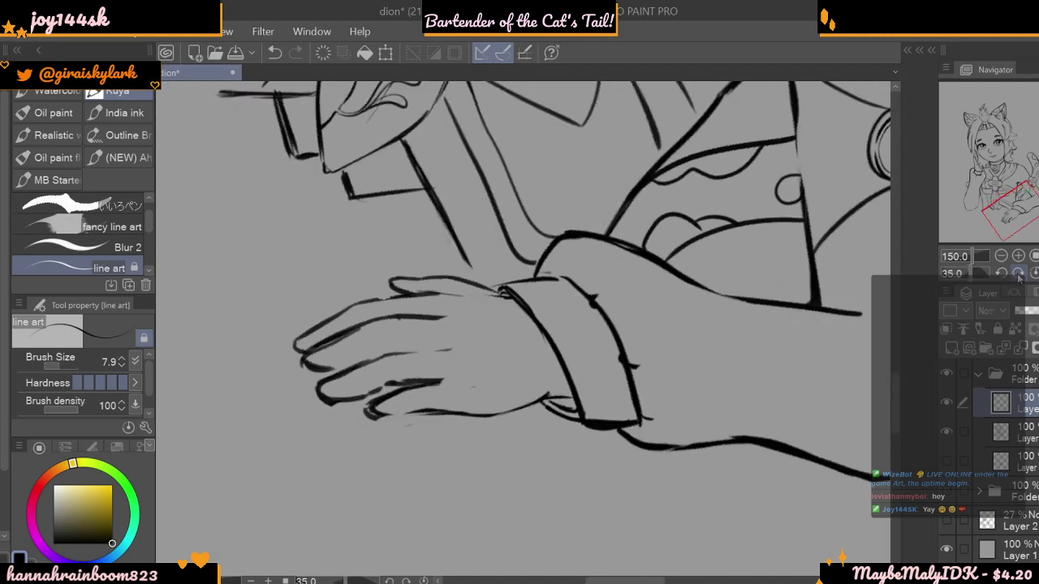
pyautogui.moveTo(550, 335); pyautogui.dragTo(578, 432)
pyautogui.moveTo(537, 405); pyautogui.dragTo(572, 430)
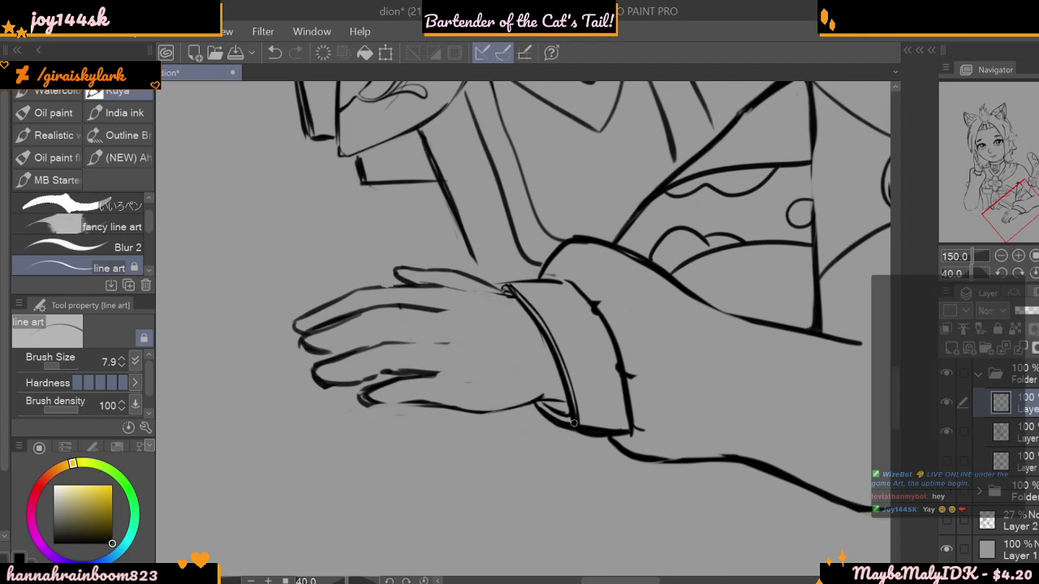
# - Rework the cuff's original edge on the second lineart layer into a thin, clean rim, undoing the first stroke
pyautogui.click(1034, 273)
pyautogui.click(947, 431)
pyautogui.click(947, 431)
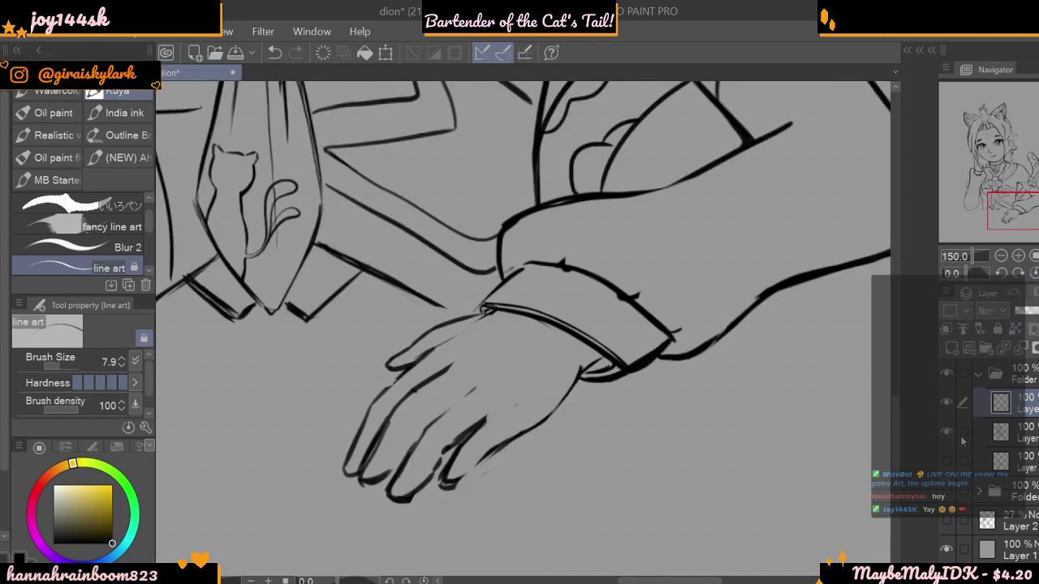
pyautogui.click(979, 439)
pyautogui.moveTo(487, 307)
pyautogui.mouseDown()
pyautogui.moveTo(547, 322)
pyautogui.moveTo(618, 368)
pyautogui.mouseUp()
pyautogui.click(274, 52)
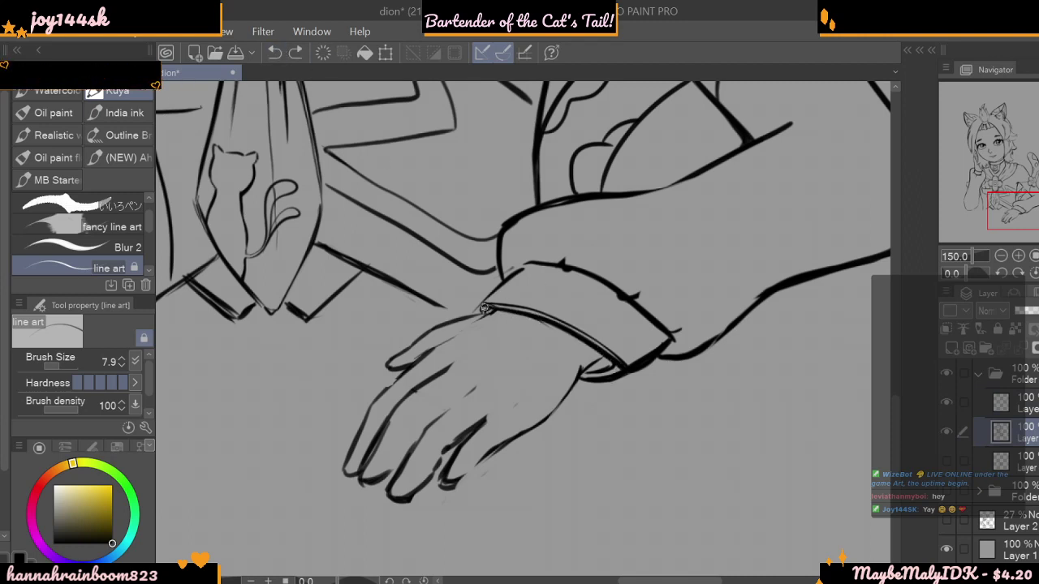
pyautogui.moveTo(549, 320); pyautogui.dragTo(623, 372)
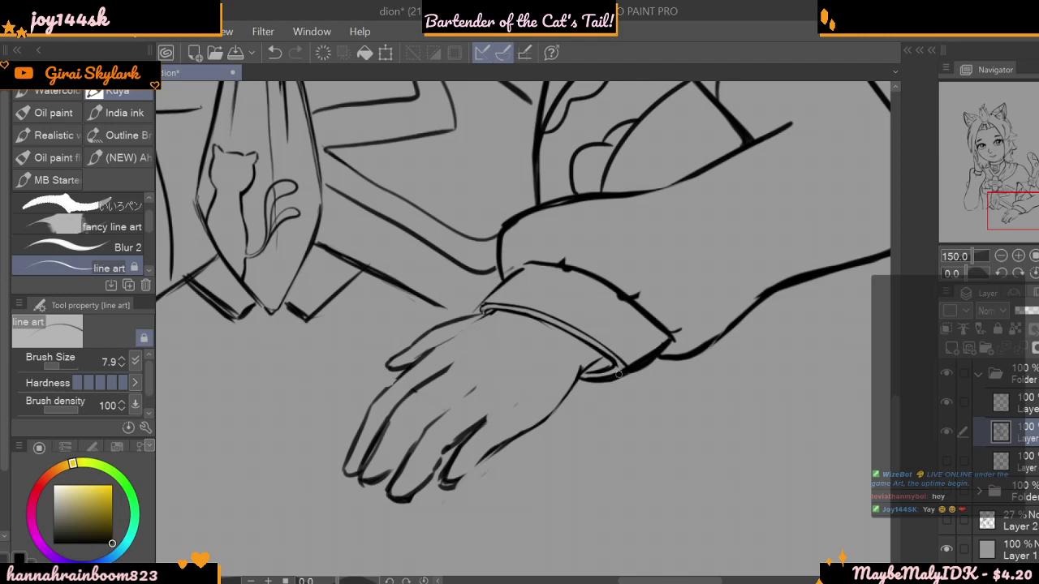
# - Darken the inside of the cuff opening and touch up the hand's outer edge on the top lineart layer
pyautogui.click(1001, 259)
pyautogui.click(1000, 258)
pyautogui.click(1000, 258)
pyautogui.click(1019, 255)
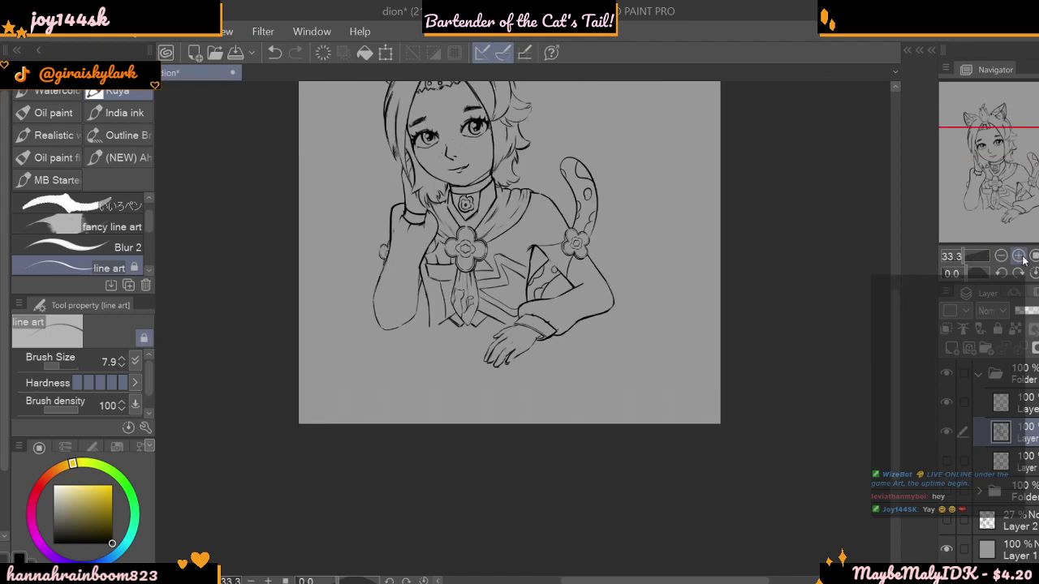
pyautogui.click(1019, 255)
pyautogui.click(1020, 257)
pyautogui.click(1021, 256)
pyautogui.click(1010, 406)
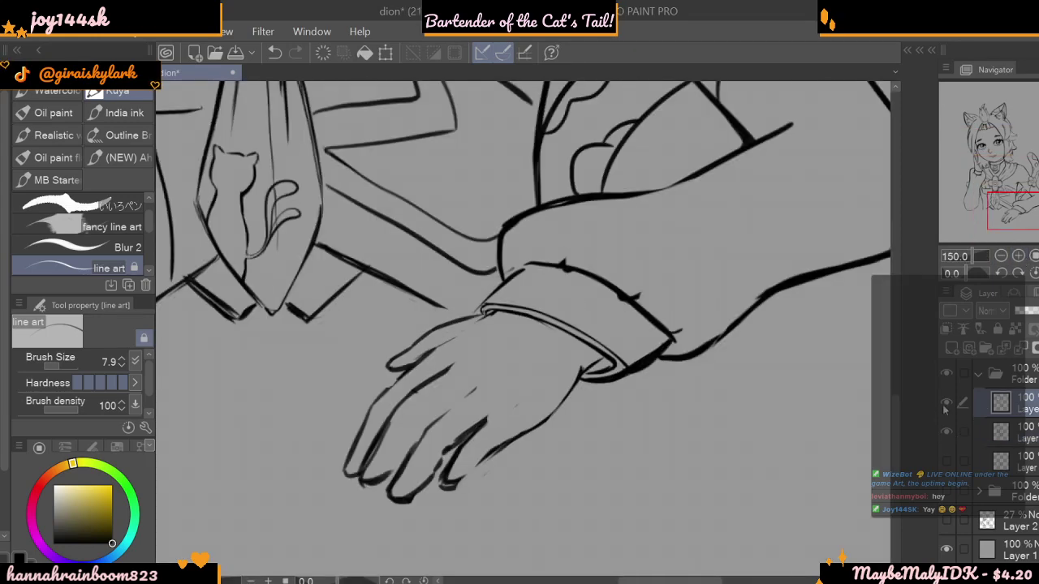
pyautogui.click(947, 404)
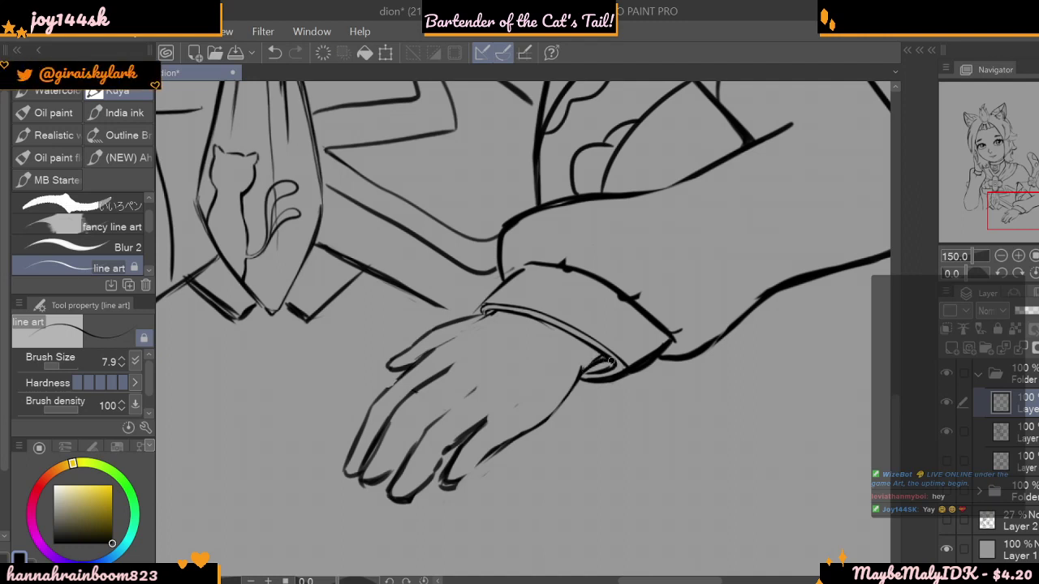
pyautogui.moveTo(564, 397); pyautogui.dragTo(545, 423)
# - Examine the finished cuff and lowered hand in the full portrait and up close
pyautogui.click(1001, 256)
pyautogui.click(1001, 256)
pyautogui.click(999, 256)
pyautogui.click(998, 257)
pyautogui.moveTo(896, 329); pyautogui.dragTo(896, 286)
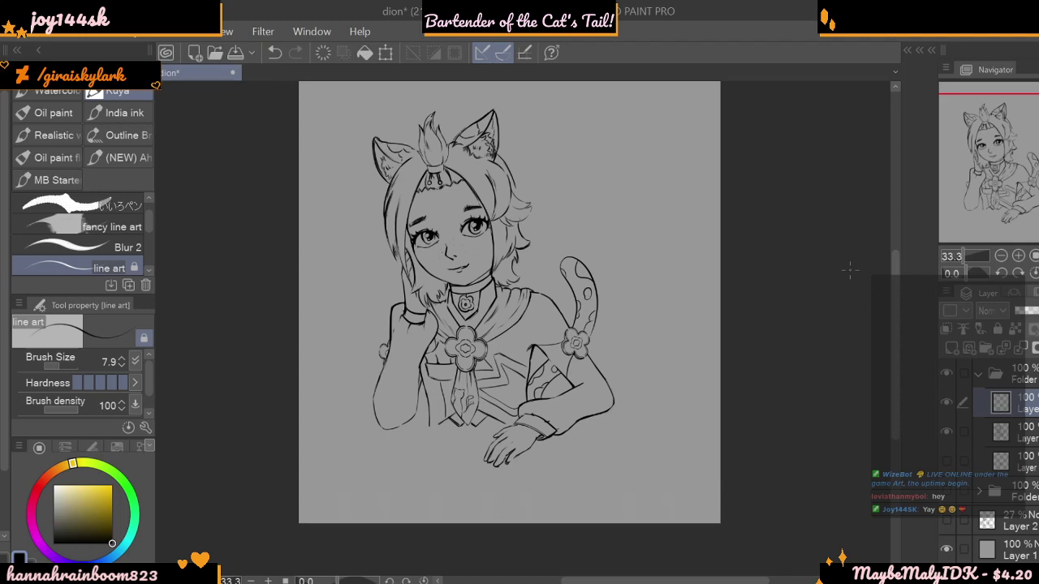
pyautogui.click(1019, 256)
pyautogui.click(1019, 256)
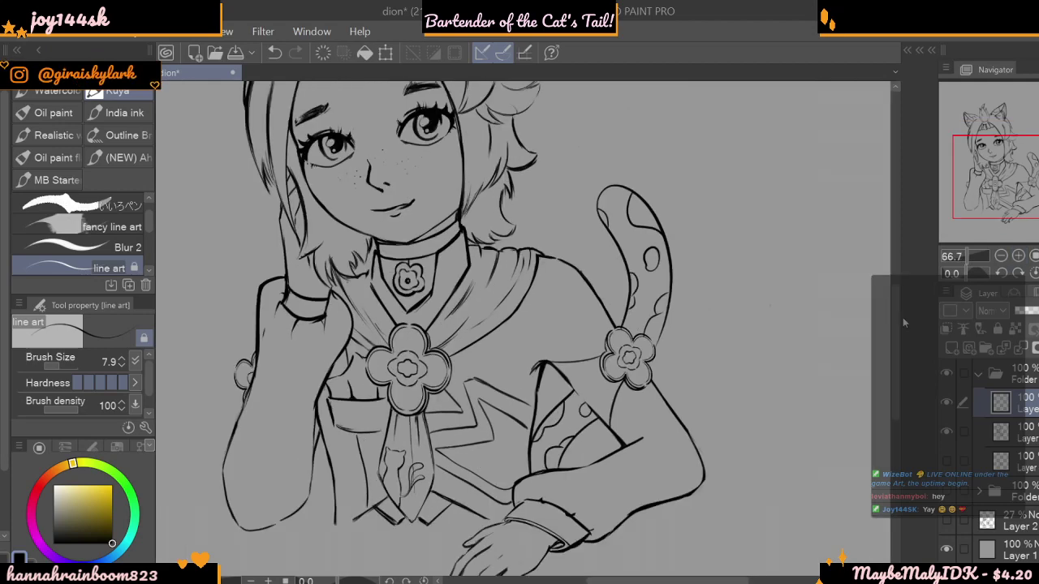
pyautogui.scroll(-5, 903, 322)
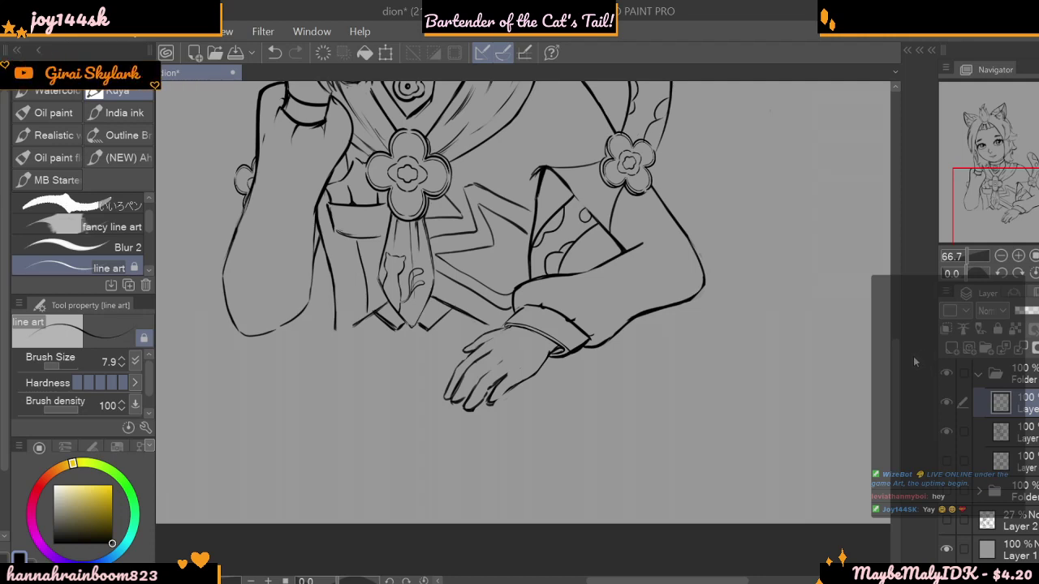
pyautogui.click(1018, 256)
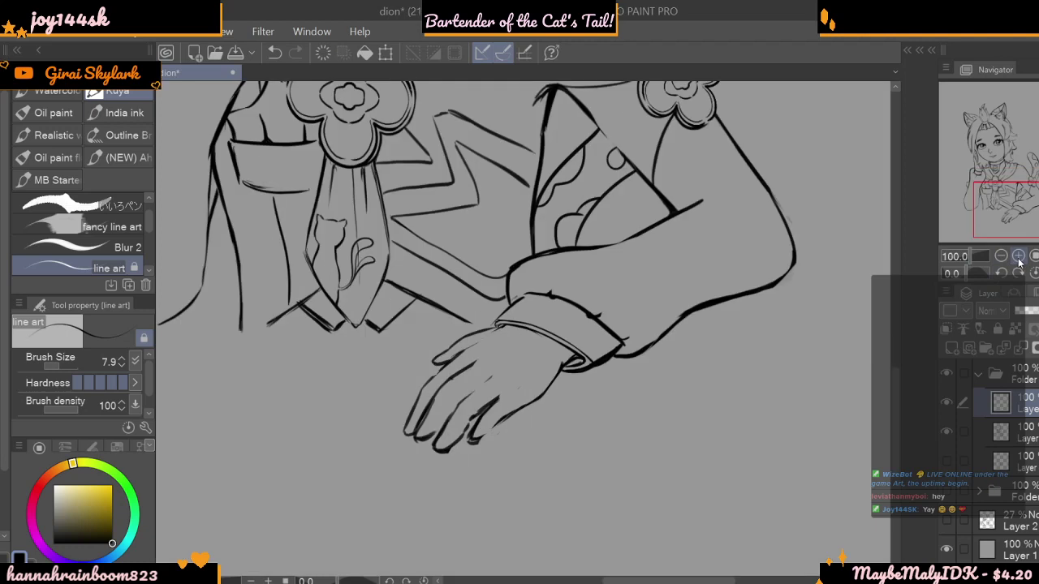
pyautogui.click(1018, 257)
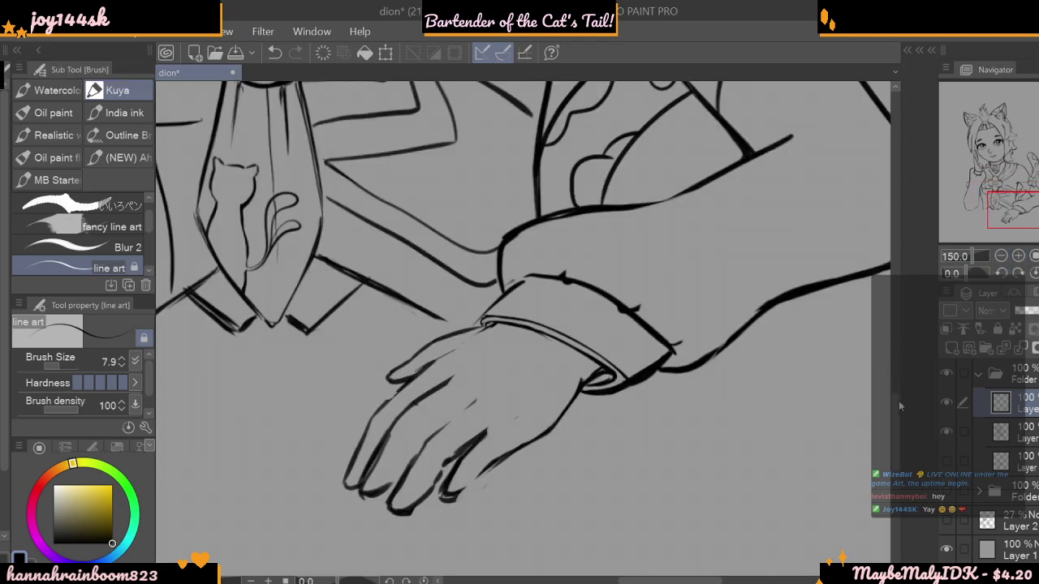
# - Erase the middle of the lowered hand's outer edge and redraw it from the cuff toward the little finger
pyautogui.scroll(-3, 901, 397)
pyautogui.moveTo(509, 345)
pyautogui.mouseDown()
pyautogui.moveTo(576, 289)
pyautogui.moveTo(511, 344)
pyautogui.moveTo(556, 317)
pyautogui.mouseUp()
pyautogui.press('c')
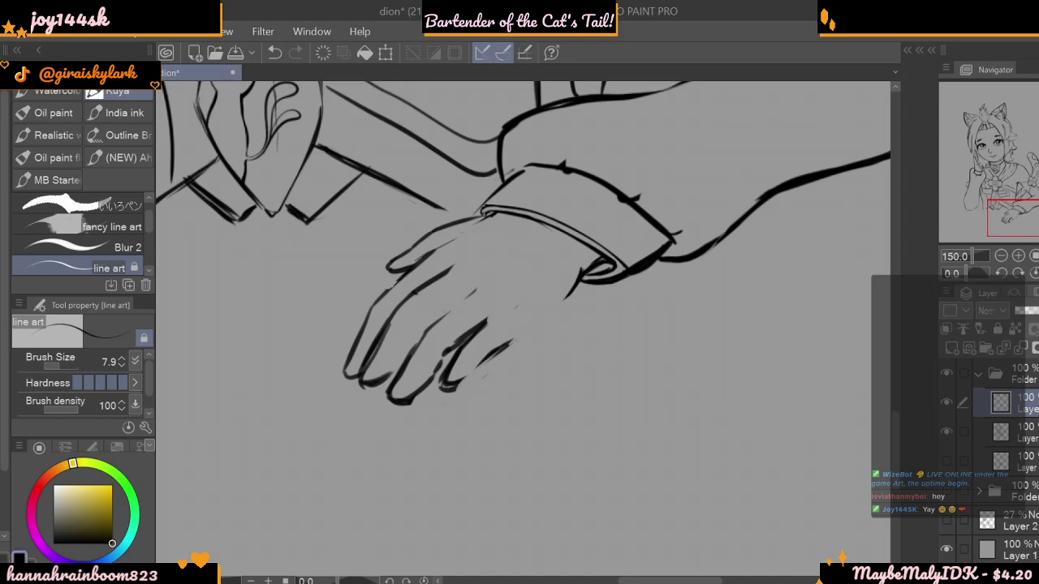
pyautogui.moveTo(581, 275); pyautogui.dragTo(474, 372)
# - Check the redrawn outer edge of the lowered hand against the whole portrait
pyautogui.click(1001, 255)
pyautogui.click(1001, 256)
pyautogui.click(1001, 256)
pyautogui.click(1001, 256)
pyautogui.click(1001, 256)
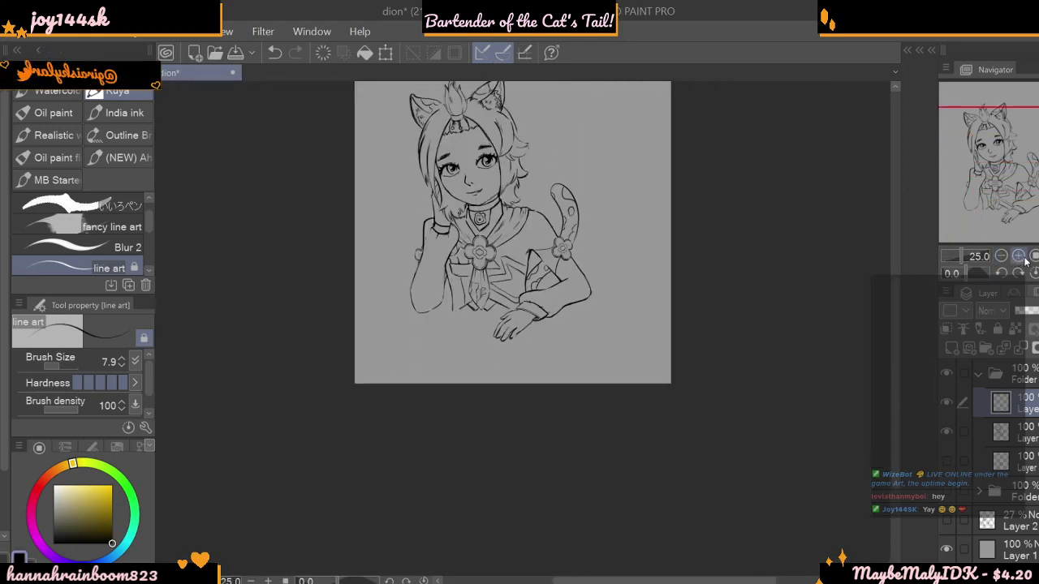
pyautogui.click(1022, 257)
pyautogui.click(1022, 258)
pyautogui.click(1022, 257)
pyautogui.click(1001, 255)
pyautogui.click(1001, 256)
pyautogui.click(1001, 256)
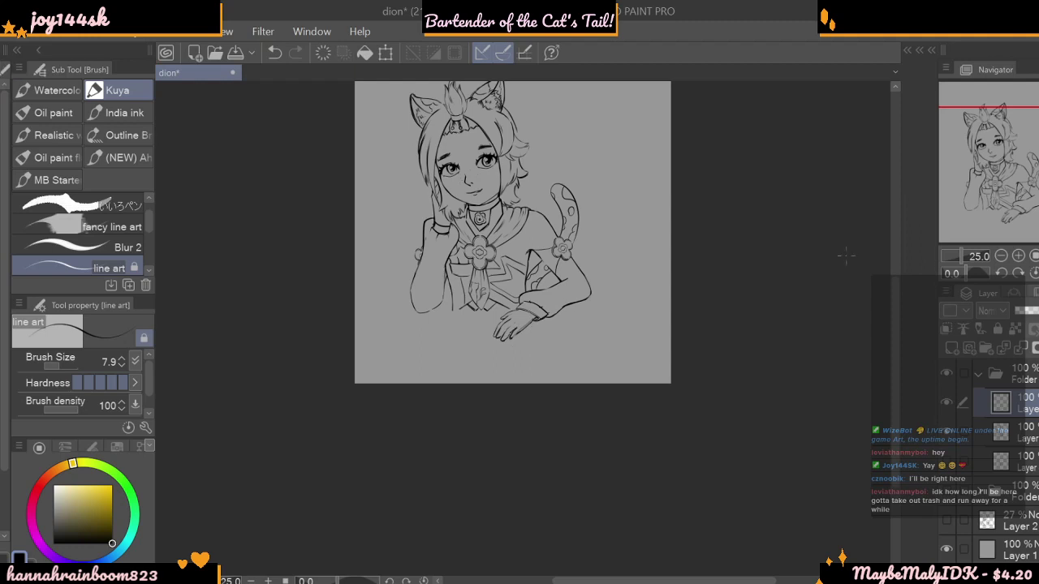
pyautogui.click(1020, 256)
pyautogui.click(1020, 255)
pyautogui.click(1021, 256)
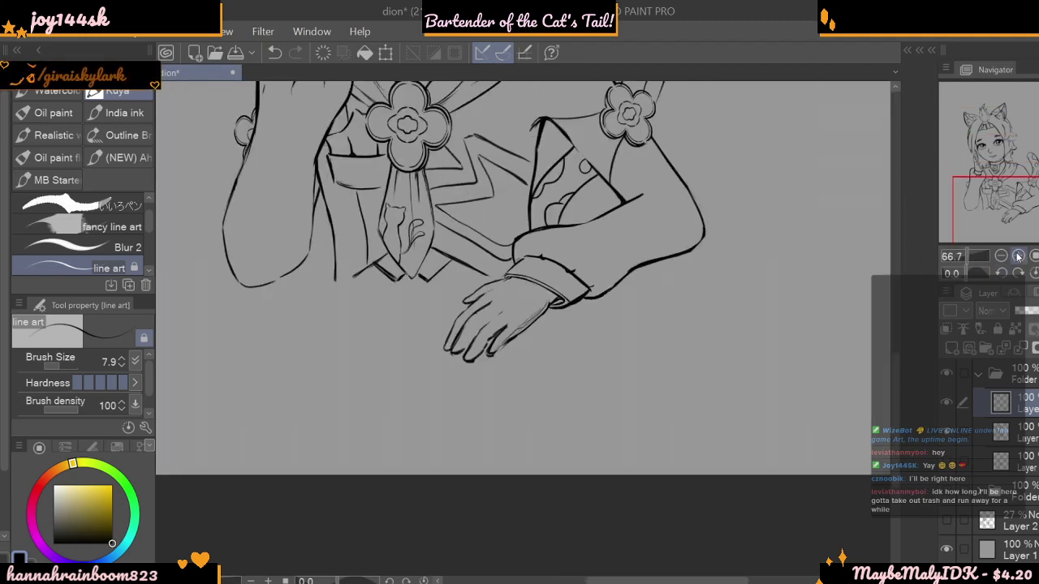
# - Undo the last three drawing actions on the lowered hand
pyautogui.click(274, 54)
pyautogui.click(275, 54)
pyautogui.click(275, 54)
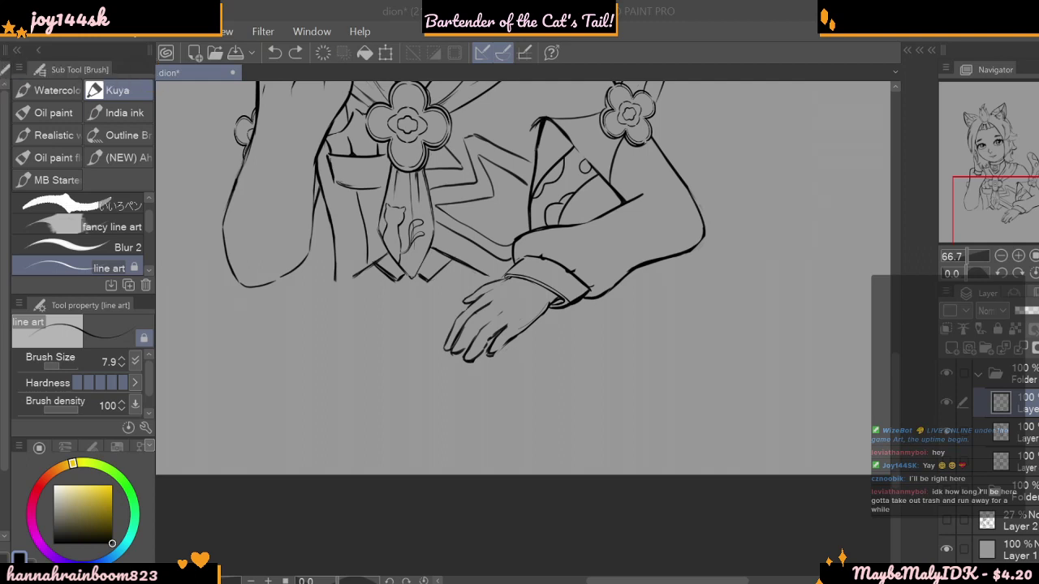
# - Erase the stray thin line inside the hand's outer edge and darken the little finger's outer contour to its tip
pyautogui.click(1018, 256)
pyautogui.click(1018, 256)
pyautogui.click(1018, 256)
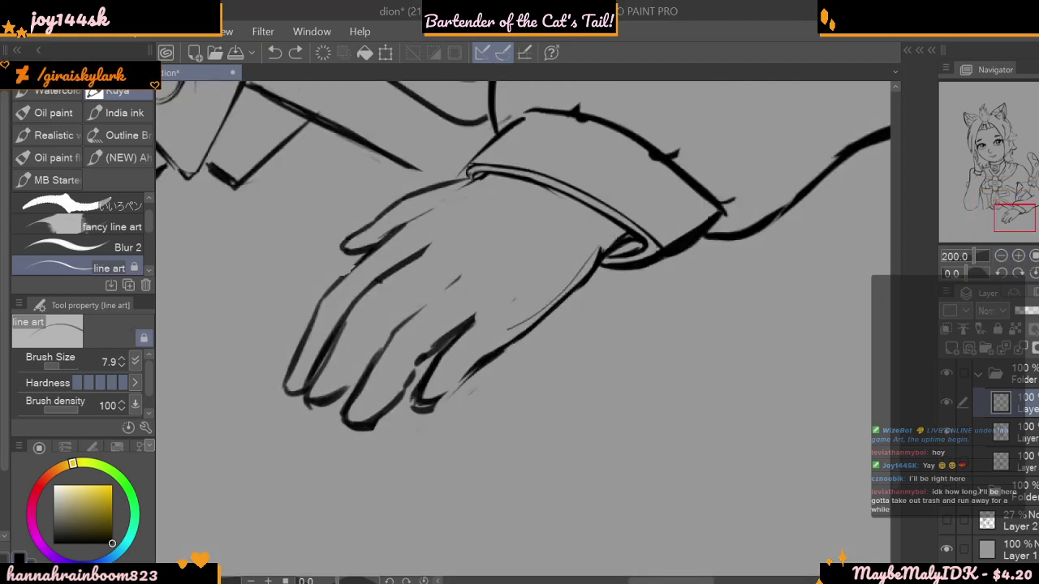
pyautogui.moveTo(508, 331); pyautogui.dragTo(595, 254)
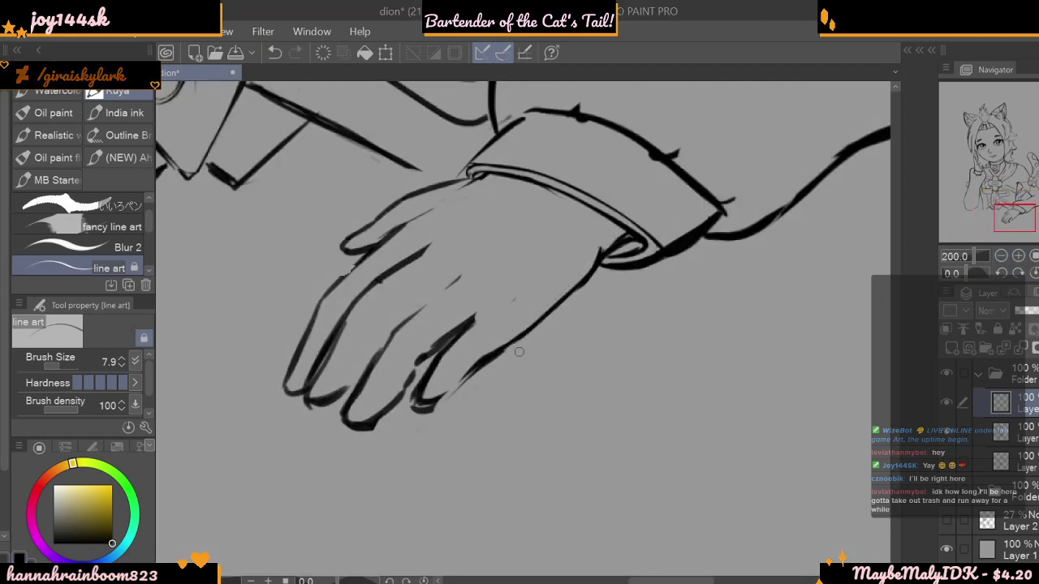
pyautogui.keyDown('alt'); pyautogui.click(433, 401); pyautogui.keyUp('alt')
pyautogui.moveTo(432, 402); pyautogui.dragTo(479, 361)
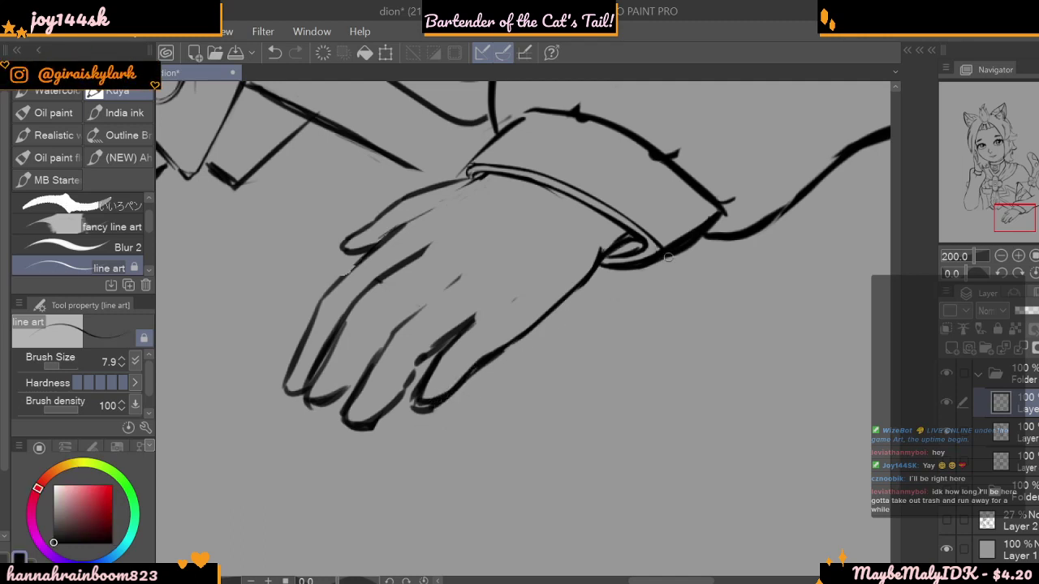
# - Review the cleaned-up hand, cuff and sleeve together with the rest of the character
pyautogui.click(1002, 255)
pyautogui.click(1002, 255)
pyautogui.click(1002, 255)
pyautogui.click(1002, 255)
pyautogui.click(1002, 255)
pyautogui.click(1019, 256)
pyautogui.click(1019, 255)
pyautogui.click(1019, 256)
pyautogui.click(1006, 212)
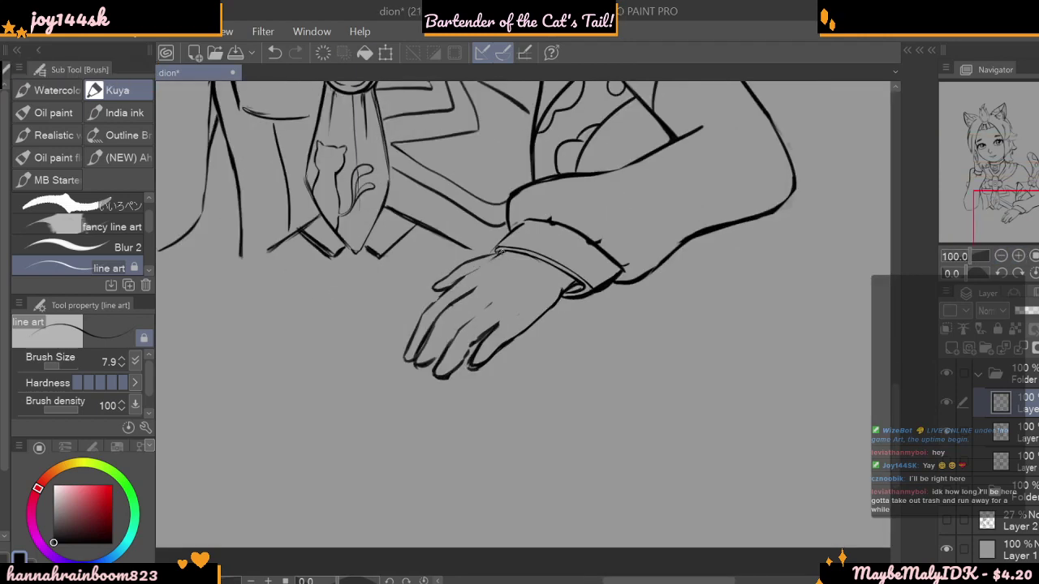
pyautogui.click(1003, 258)
pyautogui.click(1004, 258)
pyautogui.click(1003, 258)
pyautogui.click(1020, 256)
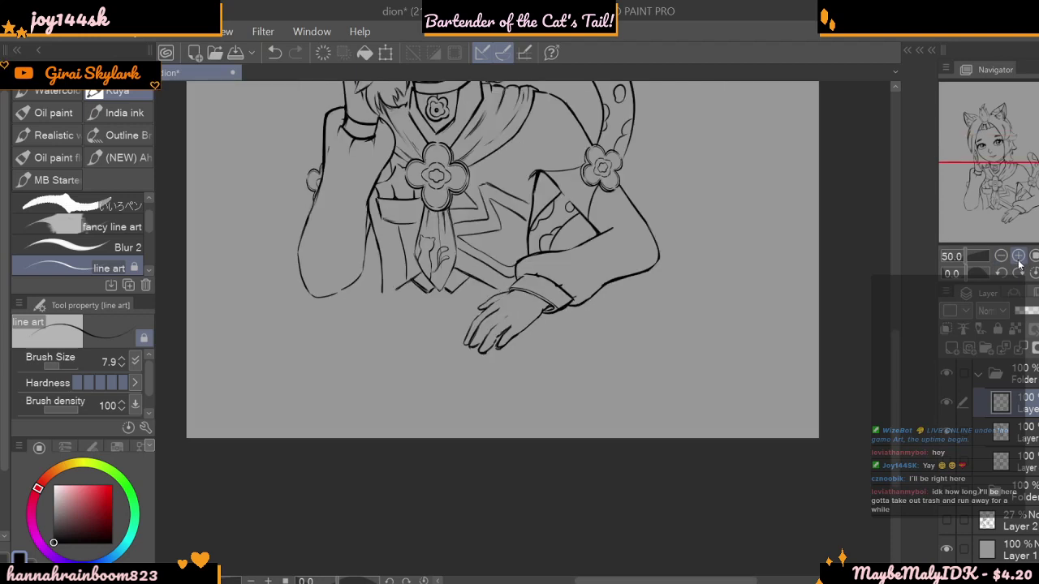
pyautogui.moveTo(894, 347); pyautogui.dragTo(893, 298)
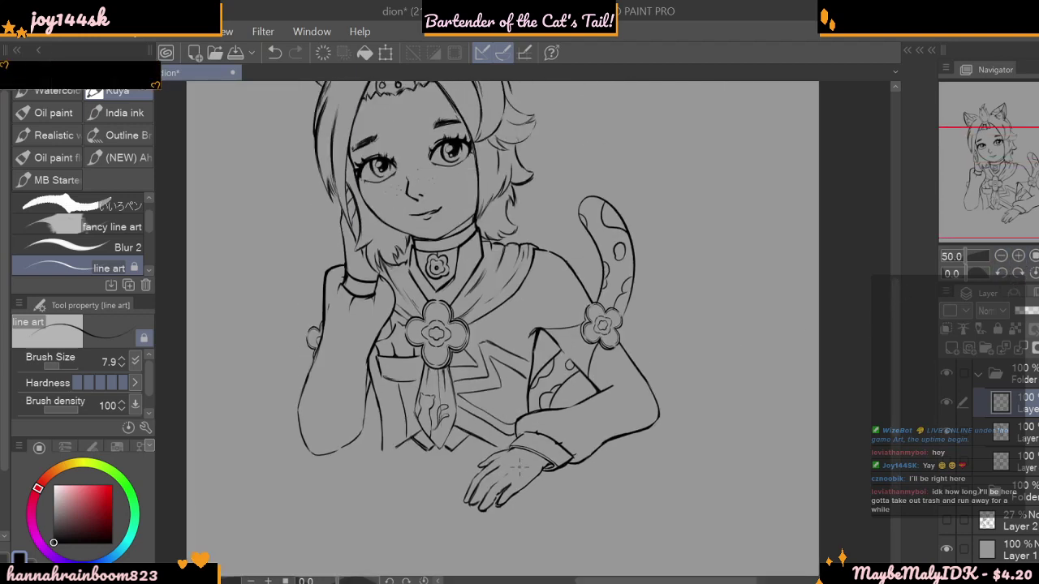
pyautogui.click(1018, 257)
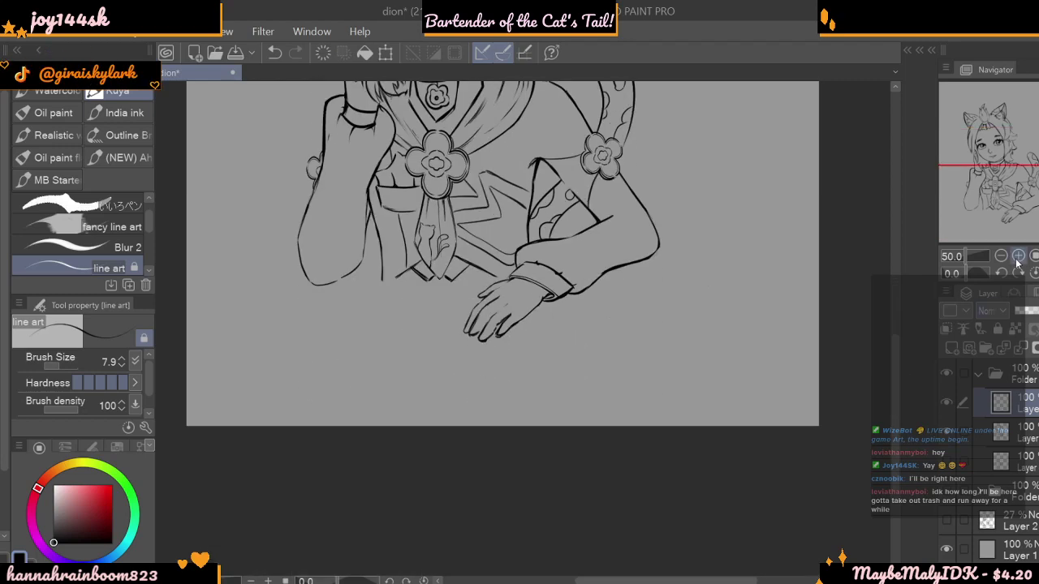
# - Try to thicken the lowered hand's outer edge just below the cuff with the line art brush
pyautogui.click(1018, 257)
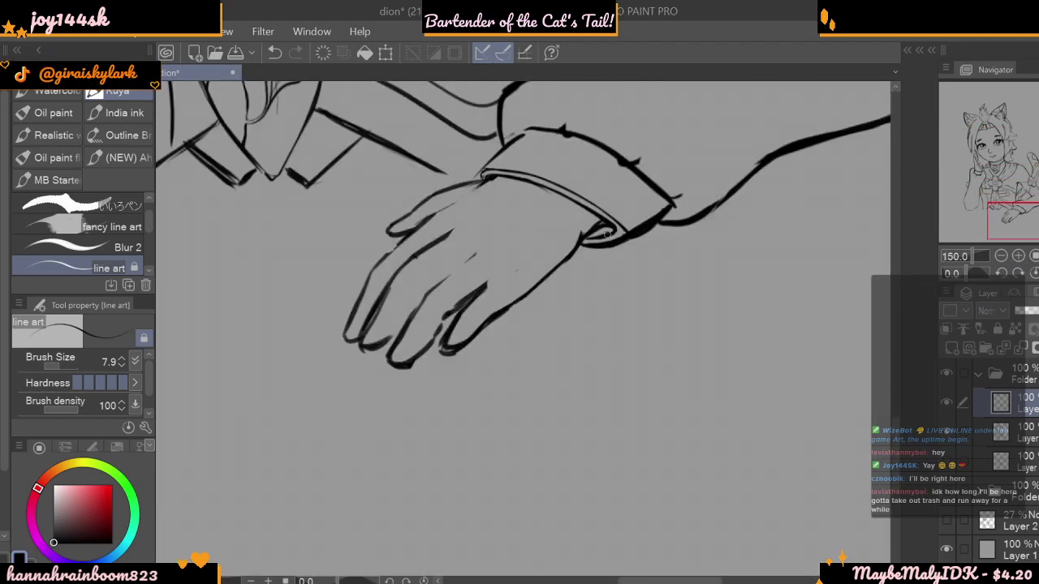
pyautogui.moveTo(581, 234)
pyautogui.mouseDown()
pyautogui.moveTo(510, 307)
pyautogui.moveTo(548, 278)
pyautogui.mouseUp()
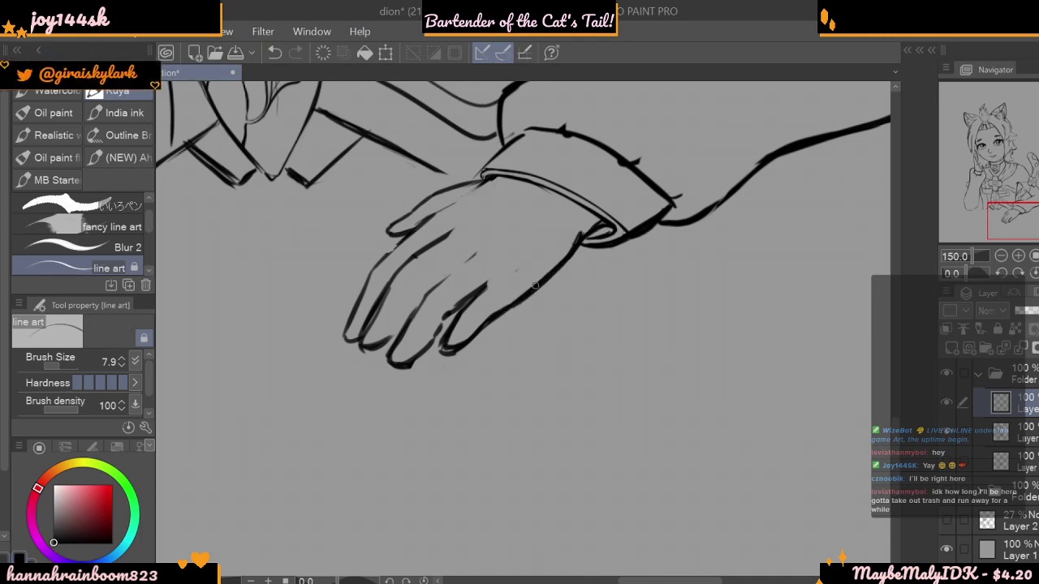
pyautogui.hotkey('ctrl', 'z')
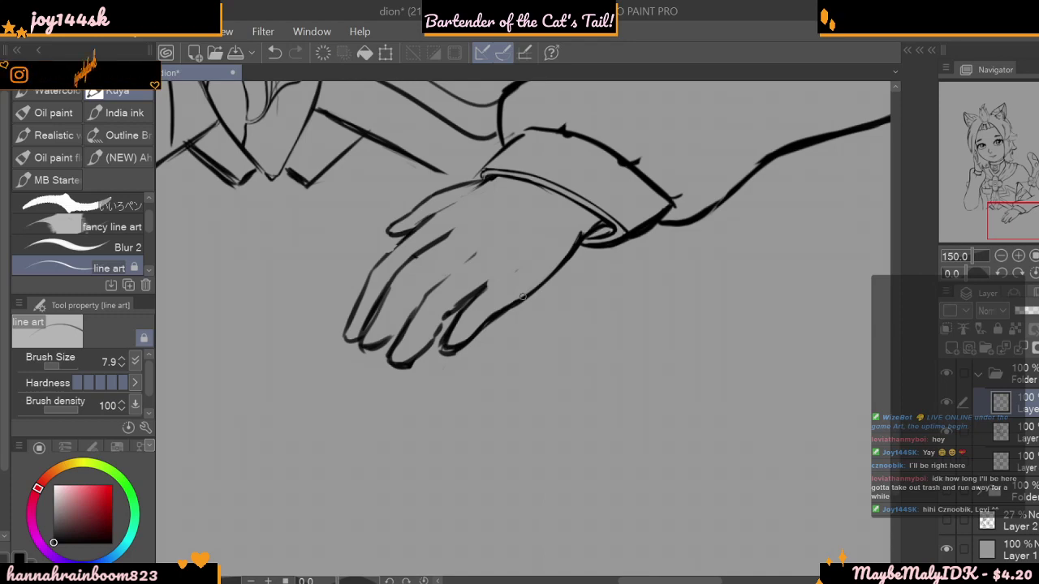
pyautogui.moveTo(107, 506); pyautogui.dragTo(147, 549)
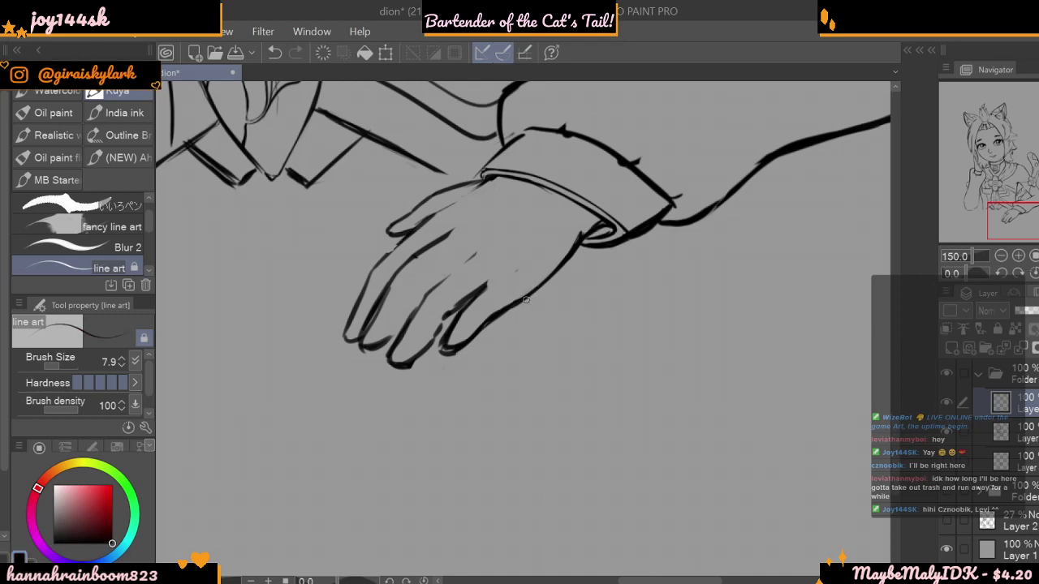
# - Examine the lowered hand, cuff and sleeve together with the tie, flower ornaments and torso lineart
pyautogui.click(1001, 255)
pyautogui.click(1001, 255)
pyautogui.click(1001, 256)
pyautogui.click(1001, 256)
pyautogui.click(1001, 256)
pyautogui.moveTo(1029, 241); pyautogui.dragTo(1026, 248)
pyautogui.scroll(4, 1026, 246)
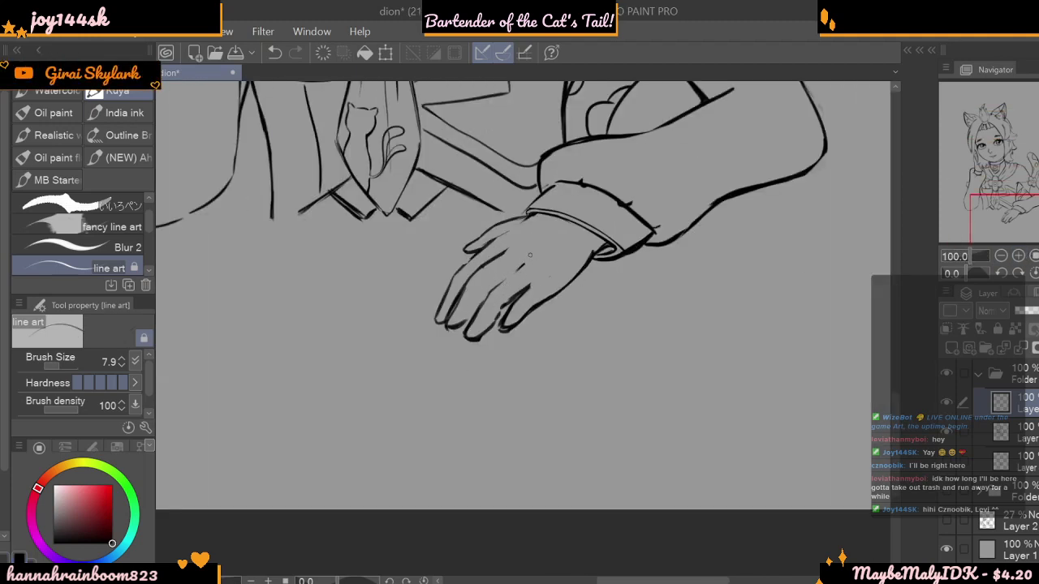
pyautogui.scroll(5, 902, 376)
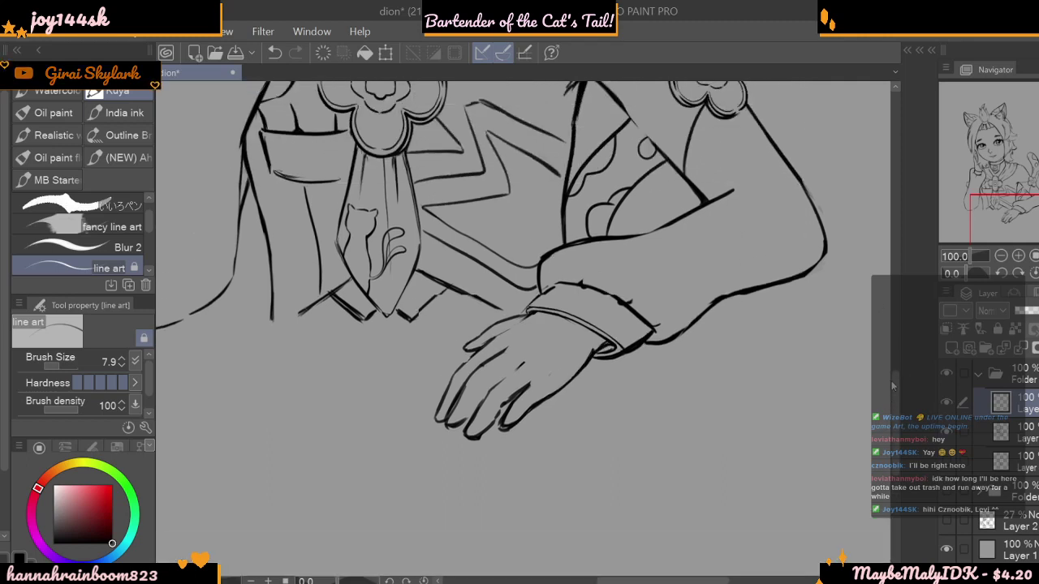
pyautogui.scroll(1, 885, 356)
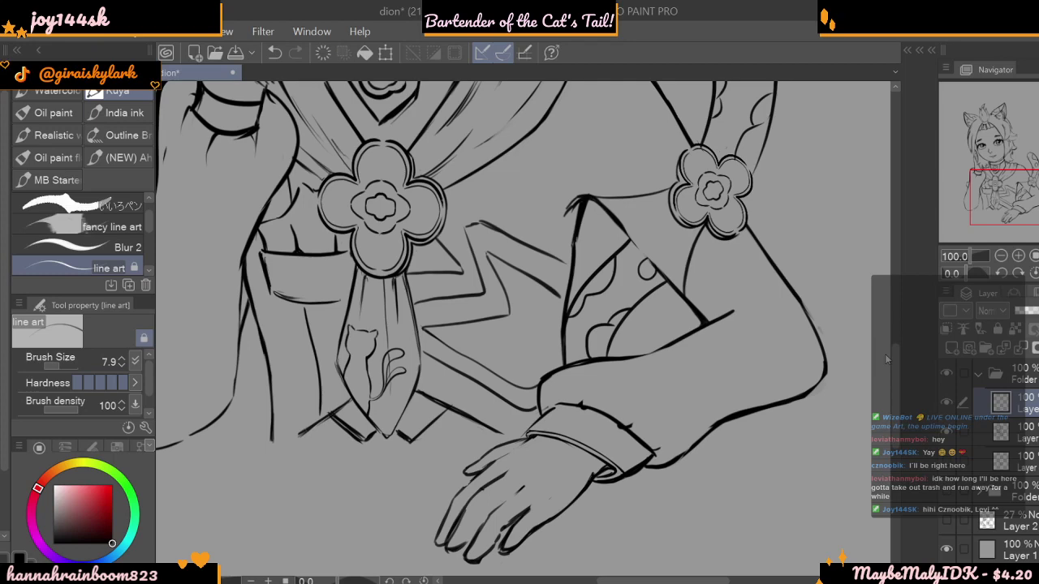
pyautogui.scroll(1, 888, 360)
pyautogui.scroll(-1, 887, 360)
pyautogui.scroll(1, 888, 360)
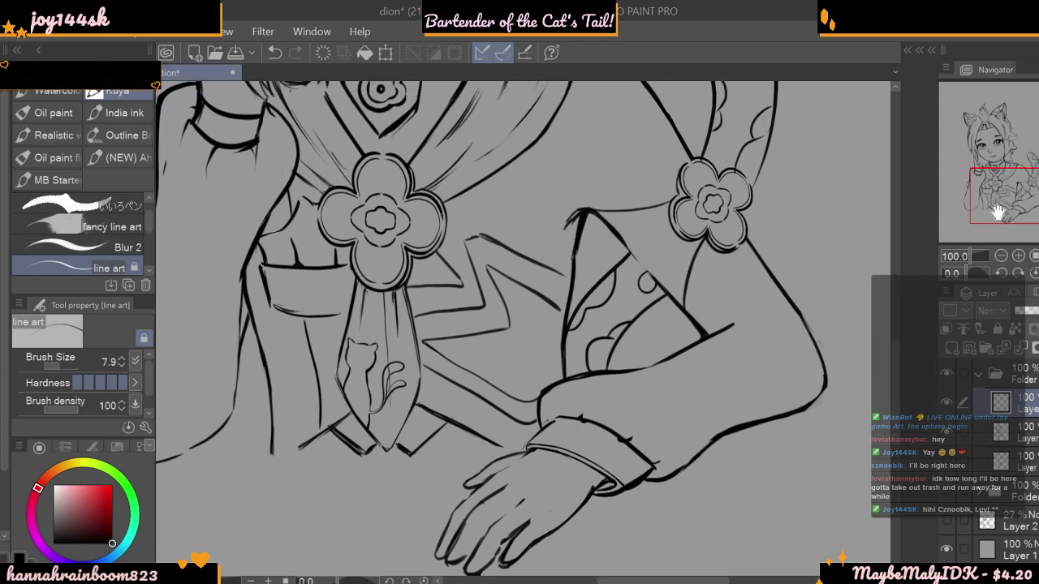
# - Examine the lineart of the face, collar, shoulder and spotted tail
pyautogui.click(1002, 256)
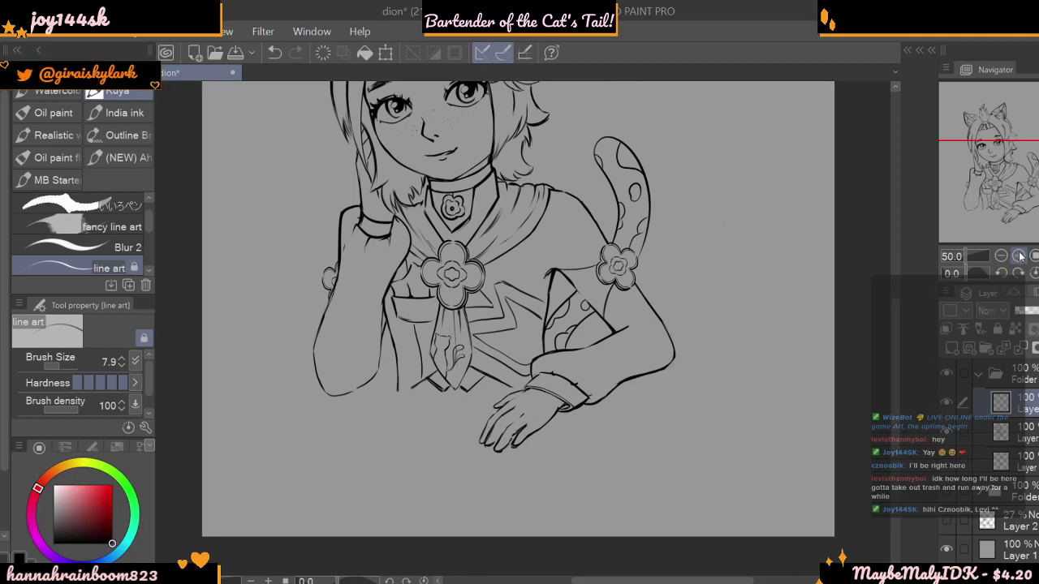
pyautogui.click(1019, 257)
pyautogui.scroll(4, 893, 335)
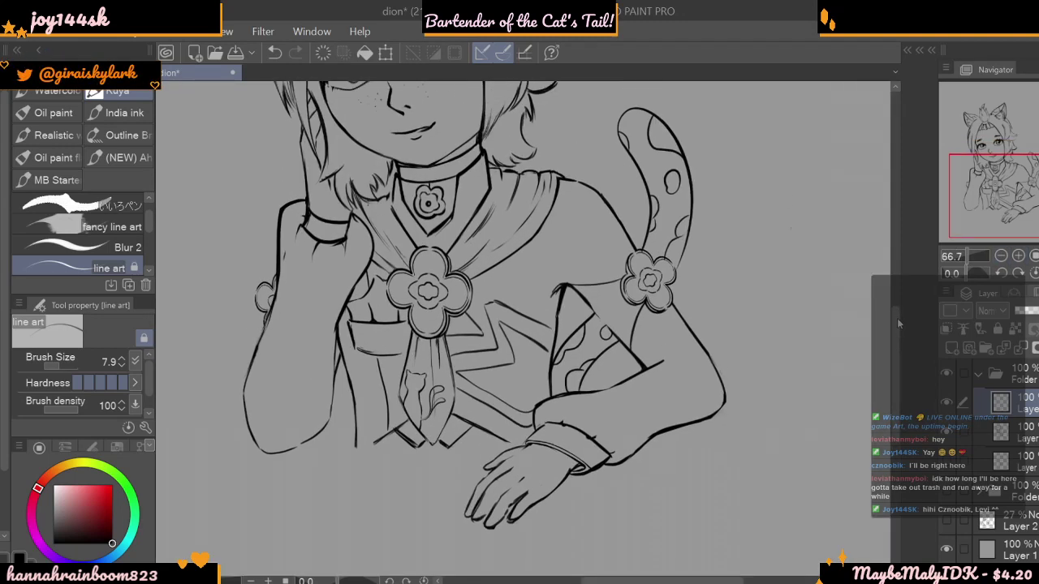
pyautogui.scroll(3, 903, 292)
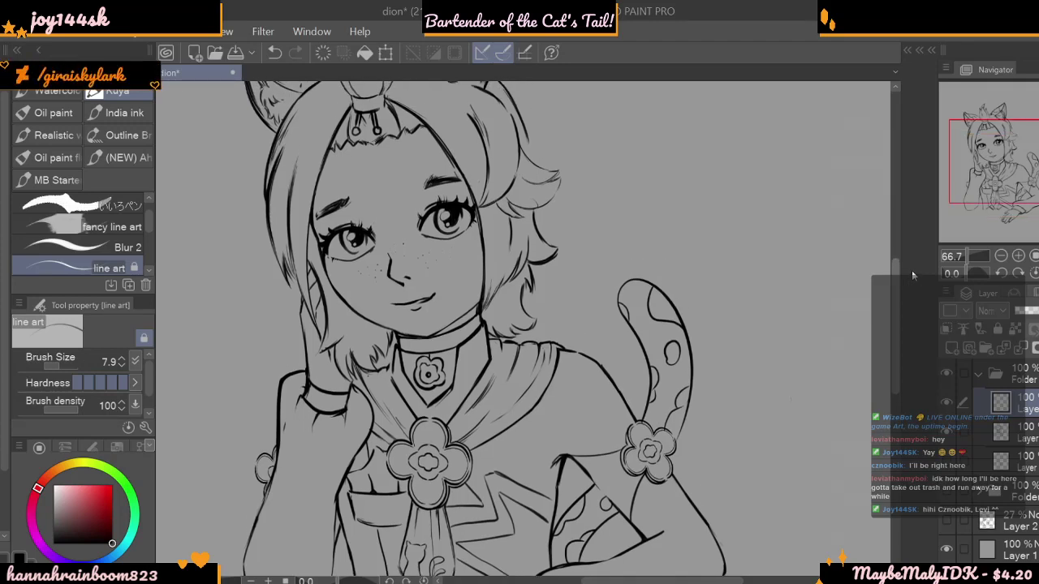
pyautogui.moveTo(911, 271); pyautogui.dragTo(914, 267)
pyautogui.click(1018, 255)
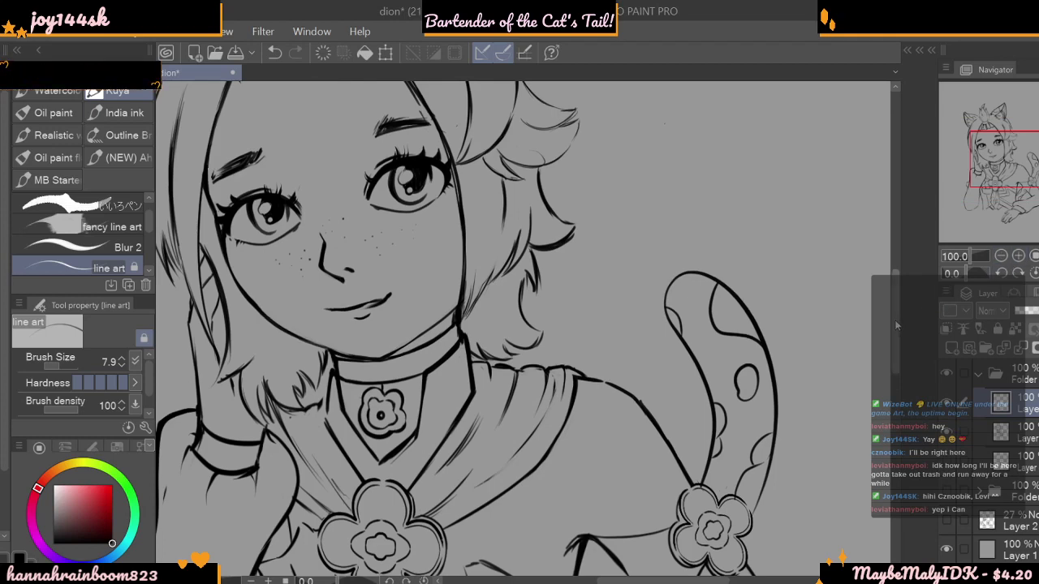
pyautogui.scroll(-3, 783, 312)
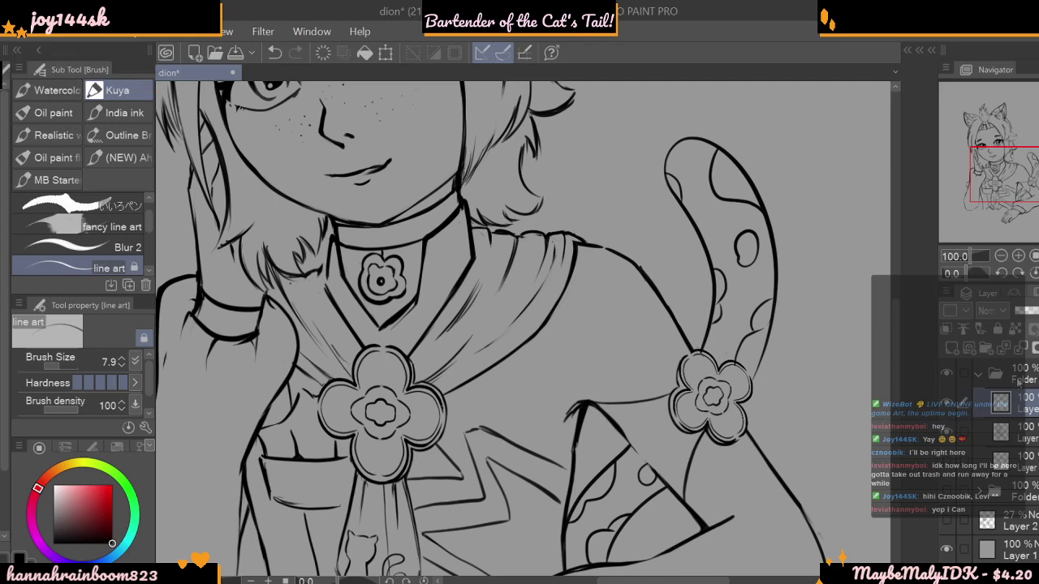
# - Check the second layer in the lineart folder by toggling its visibility, and make it the active layer
pyautogui.click(947, 432)
pyautogui.click(947, 432)
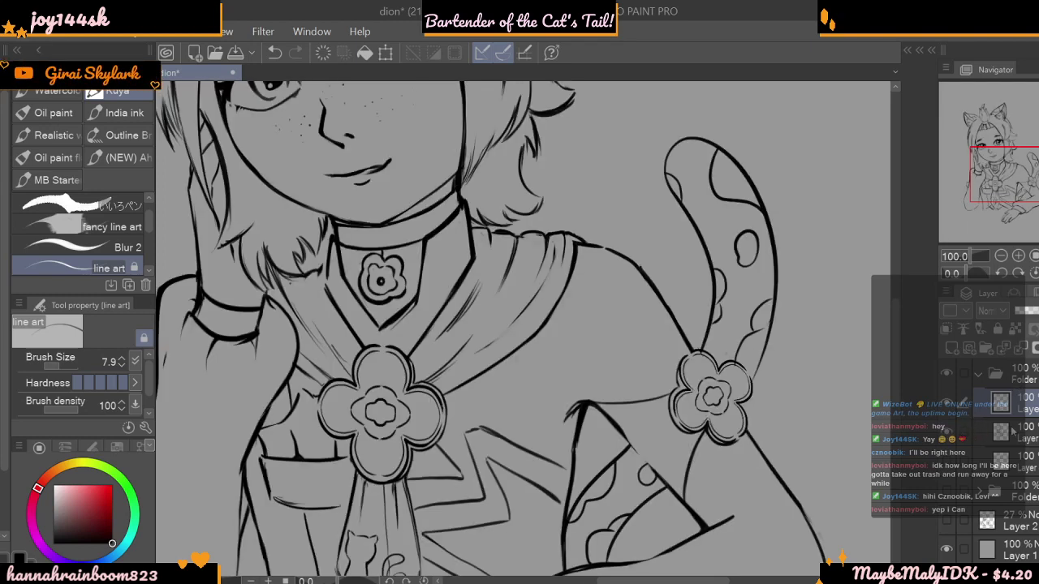
pyautogui.click(1008, 431)
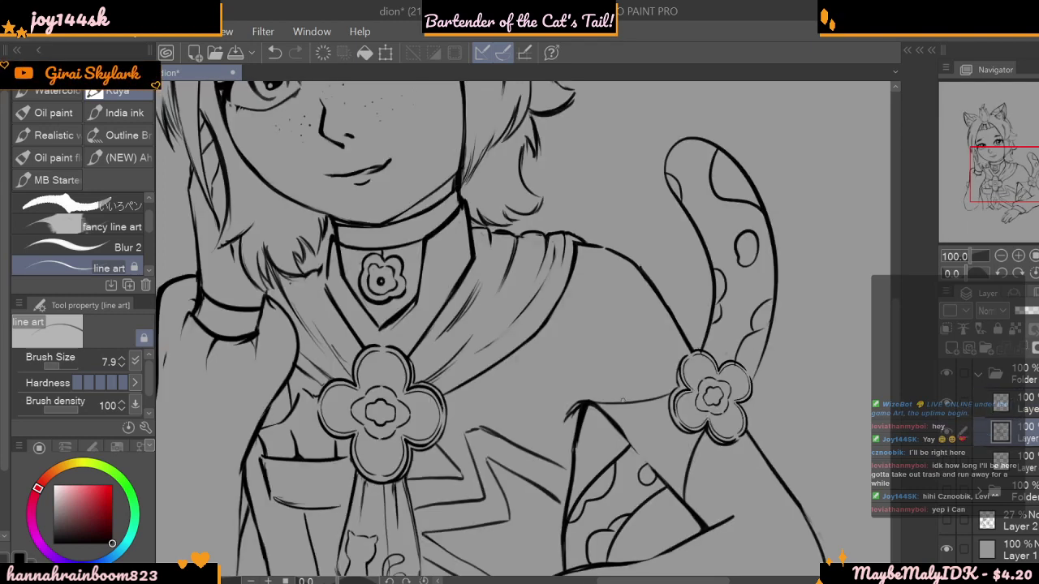
# - Review the full portrait's lineart at several magnifications, from the collar and flower ornaments to the whole figure
pyautogui.click(1018, 255)
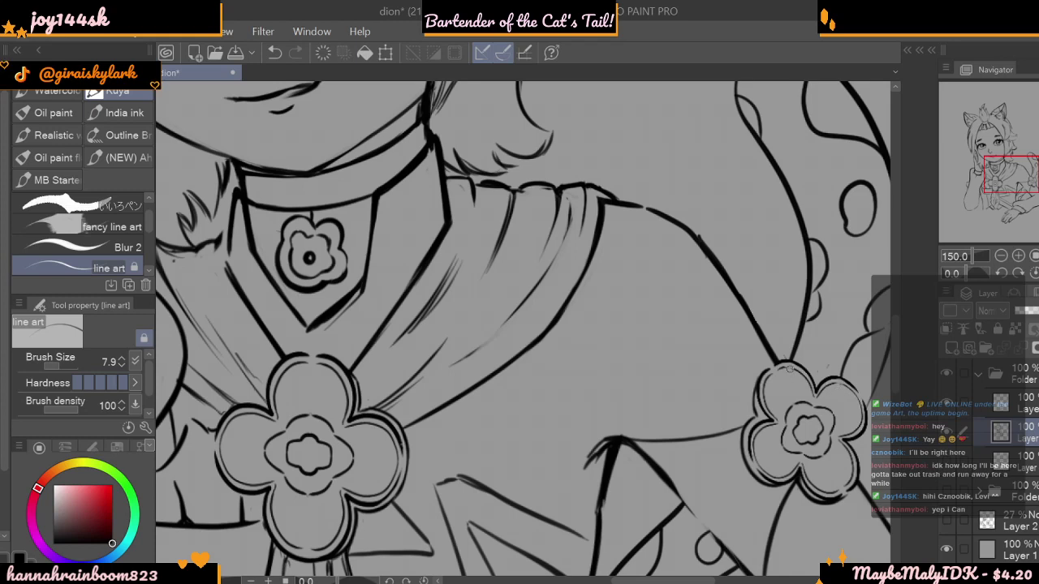
pyautogui.click(1001, 255)
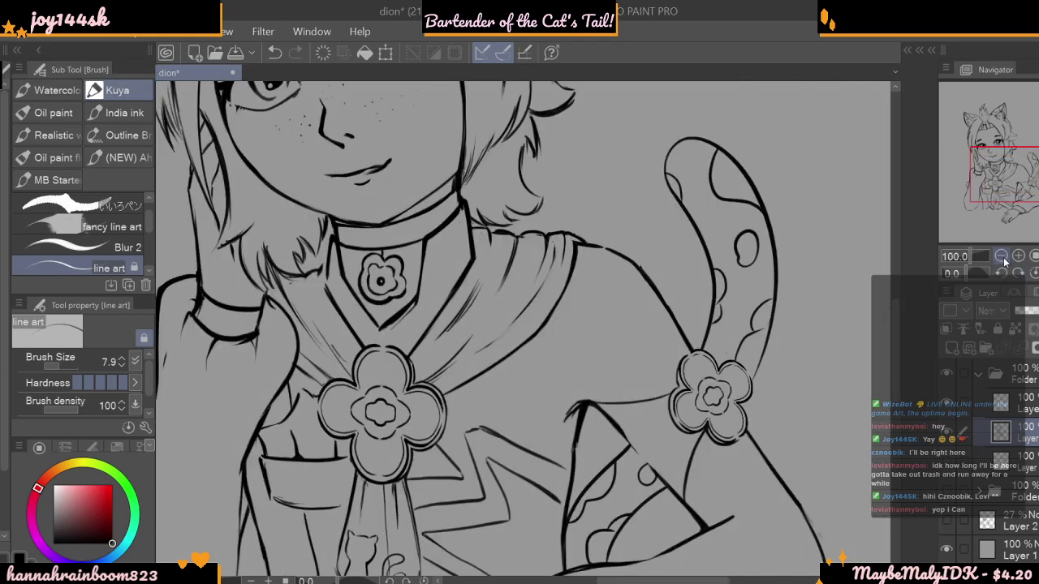
pyautogui.click(1001, 256)
pyautogui.click(1017, 257)
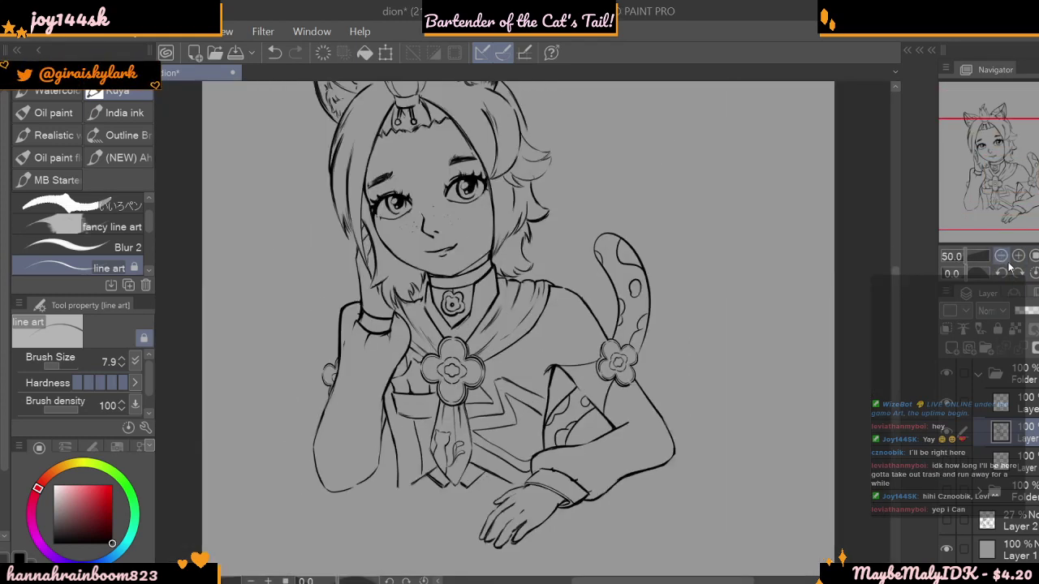
pyautogui.click(1018, 256)
pyautogui.click(1002, 258)
pyautogui.click(1002, 258)
pyautogui.click(1016, 257)
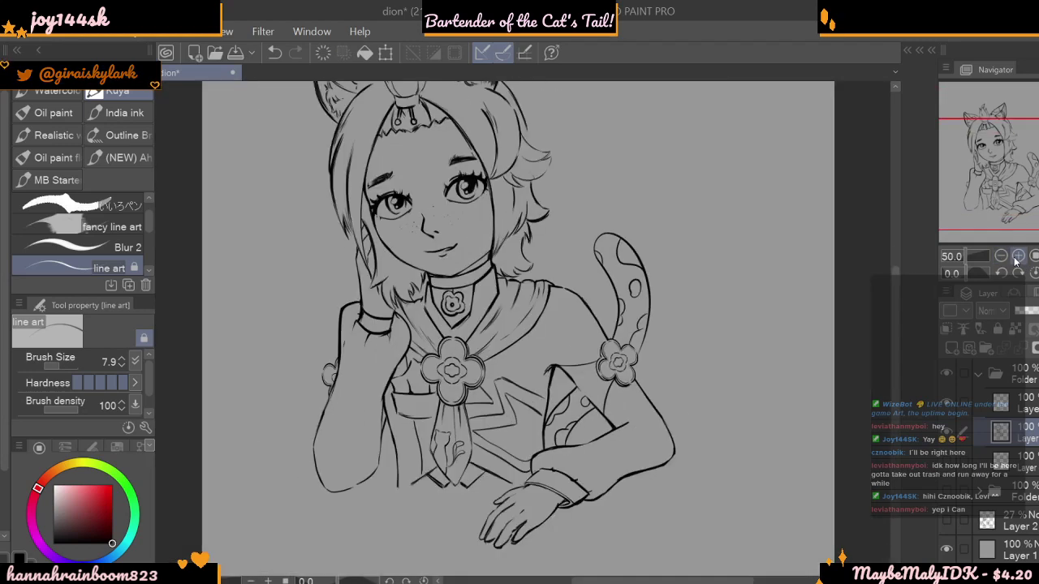
pyautogui.click(1017, 257)
pyautogui.click(1001, 257)
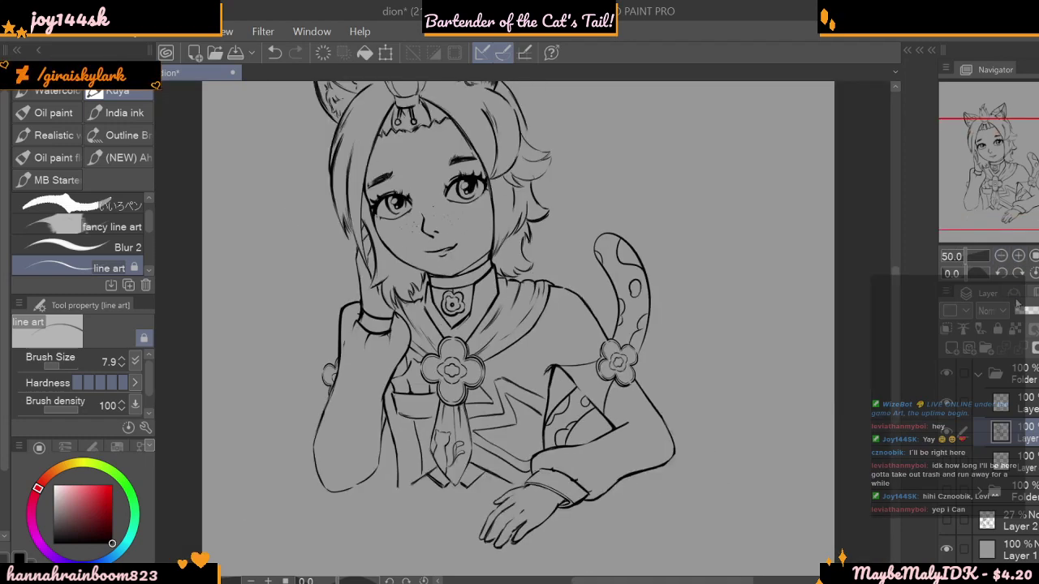
pyautogui.click(1002, 258)
pyautogui.click(1002, 257)
pyautogui.click(1018, 257)
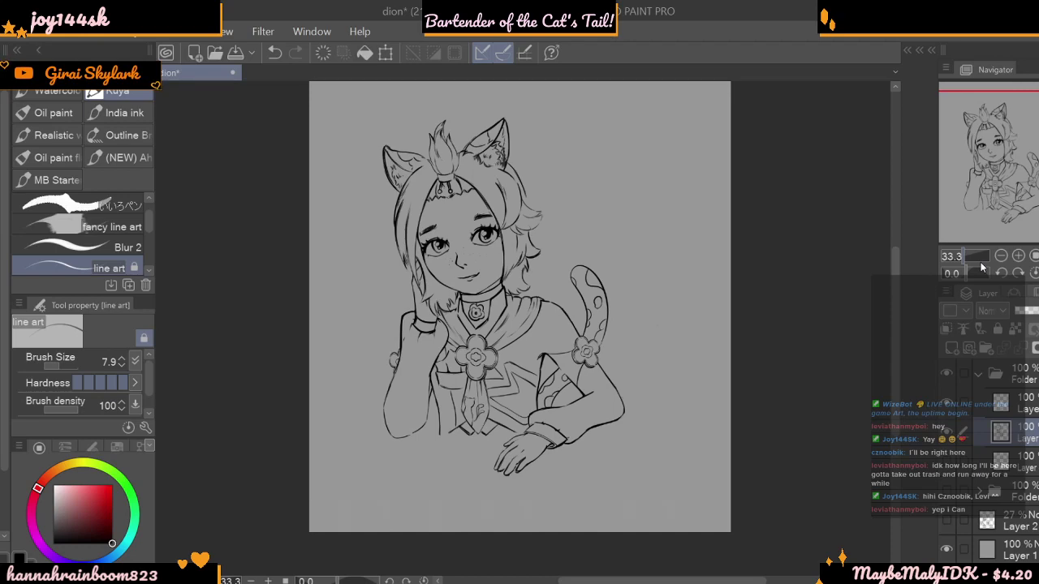
pyautogui.click(1018, 257)
pyautogui.click(1018, 257)
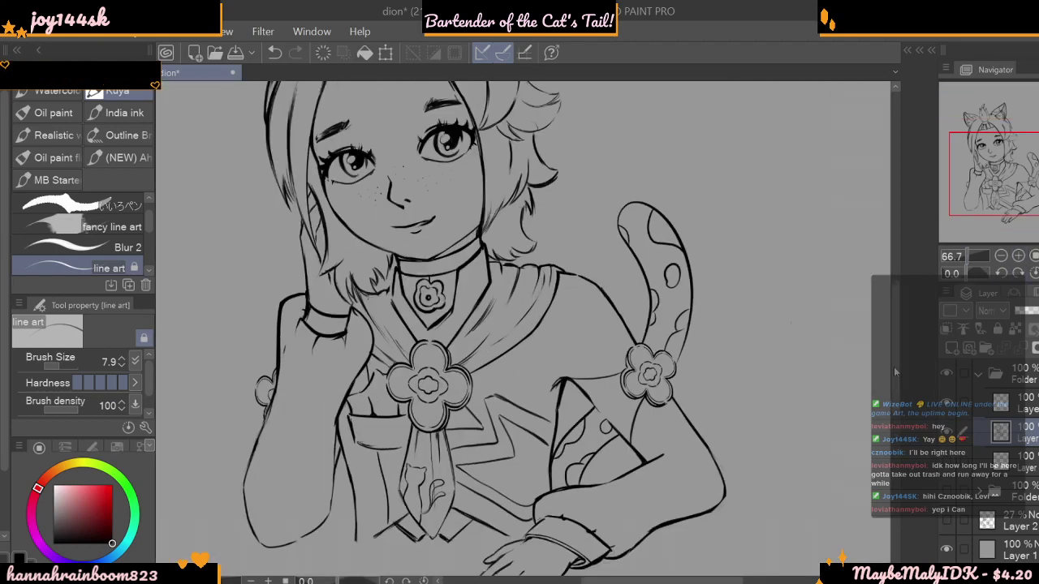
# - Check the lowered hand's lines in isolation, and make the top layer in the lineart folder active
pyautogui.moveTo(897, 370); pyautogui.dragTo(897, 408)
pyautogui.scroll(-1, 899, 411)
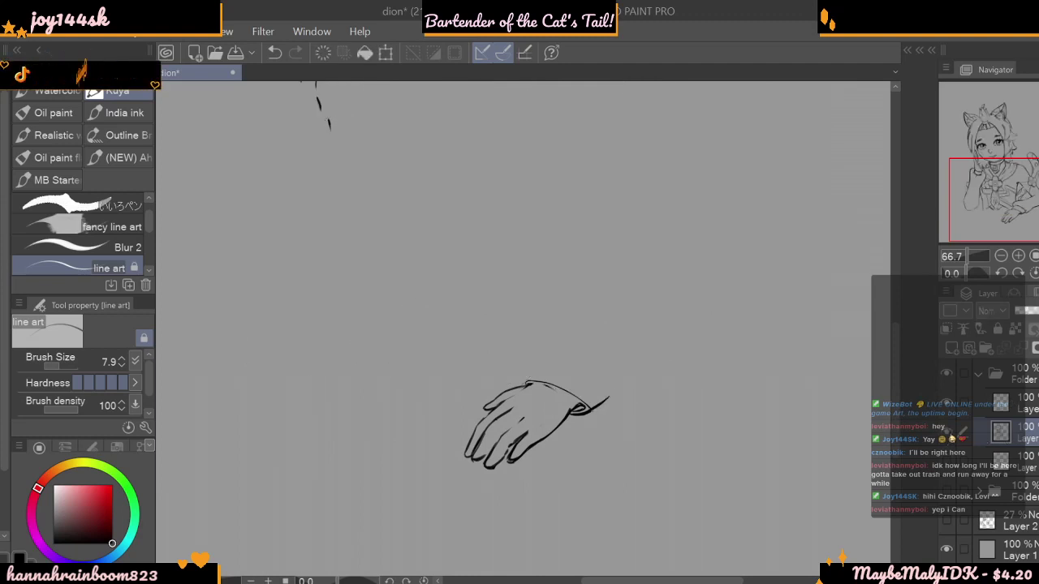
pyautogui.click(1016, 404)
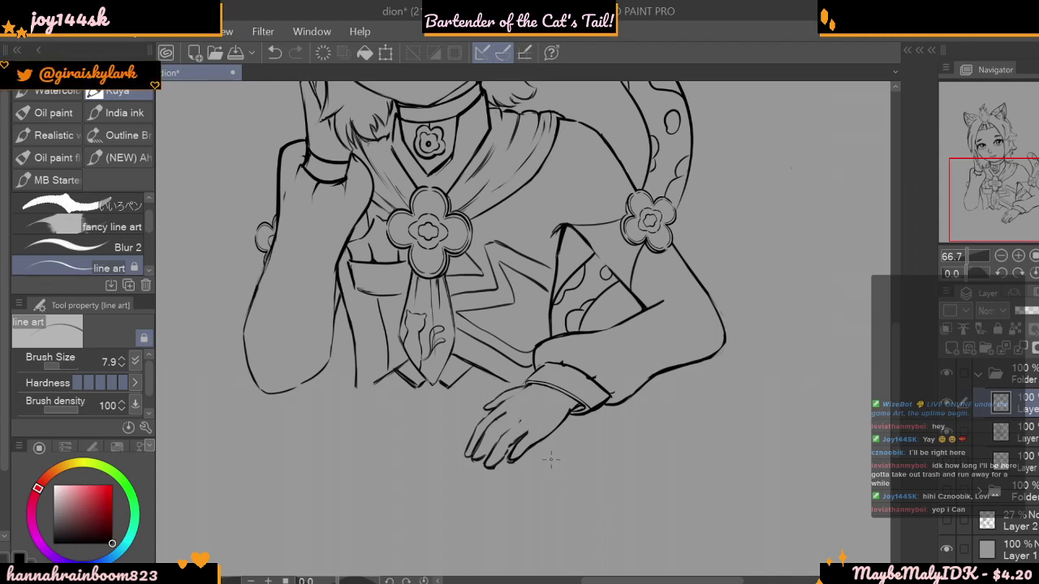
pyautogui.press('x')
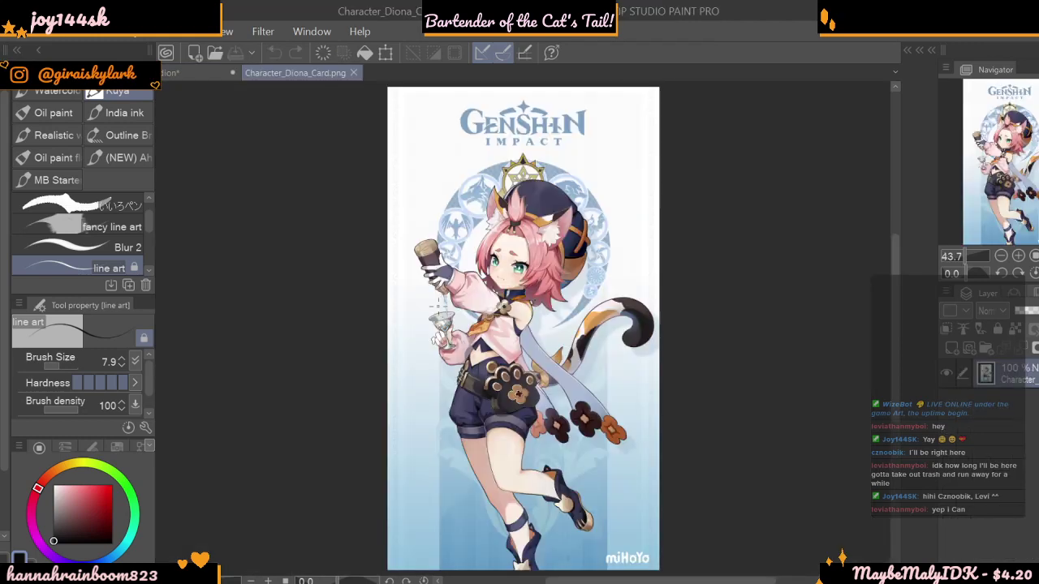
# - Examine the gloved hands, sleeves and face in the Character_Diona_Card.png reference
pyautogui.scroll(8, 408, 292)
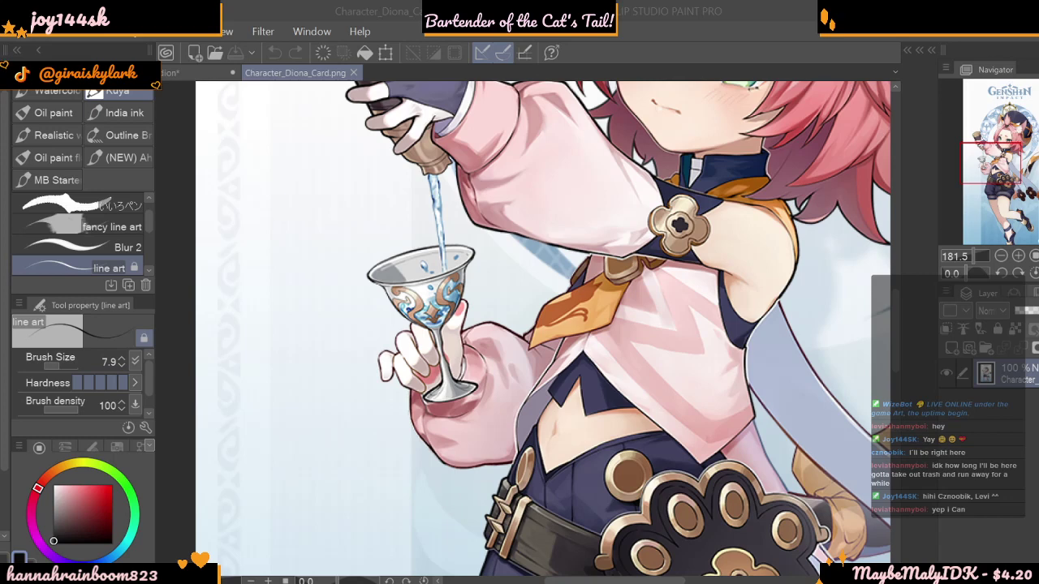
pyautogui.scroll(5, 891, 264)
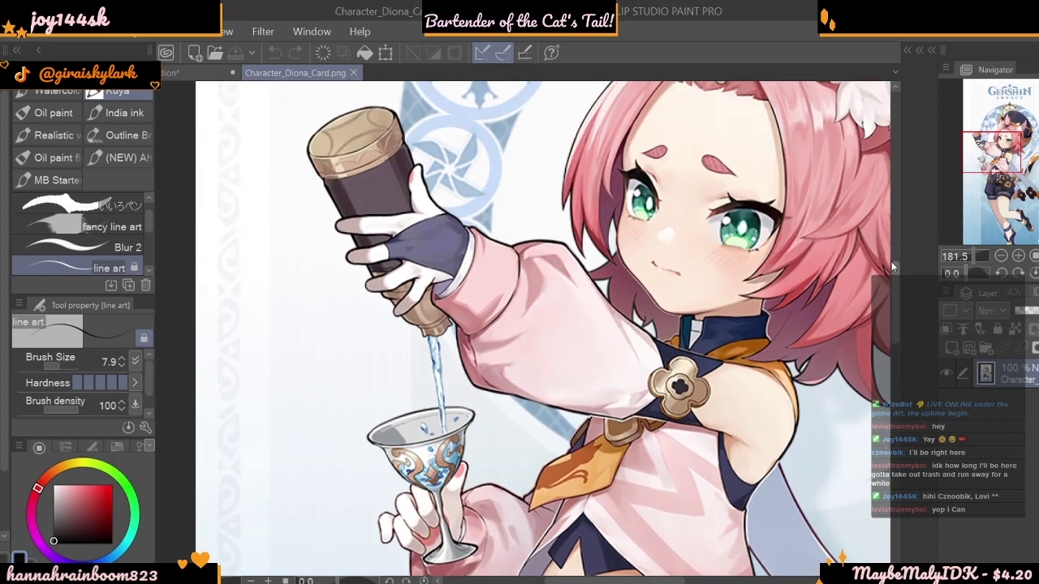
pyautogui.moveTo(890, 262); pyautogui.dragTo(887, 265)
pyautogui.scroll(-1, 888, 269)
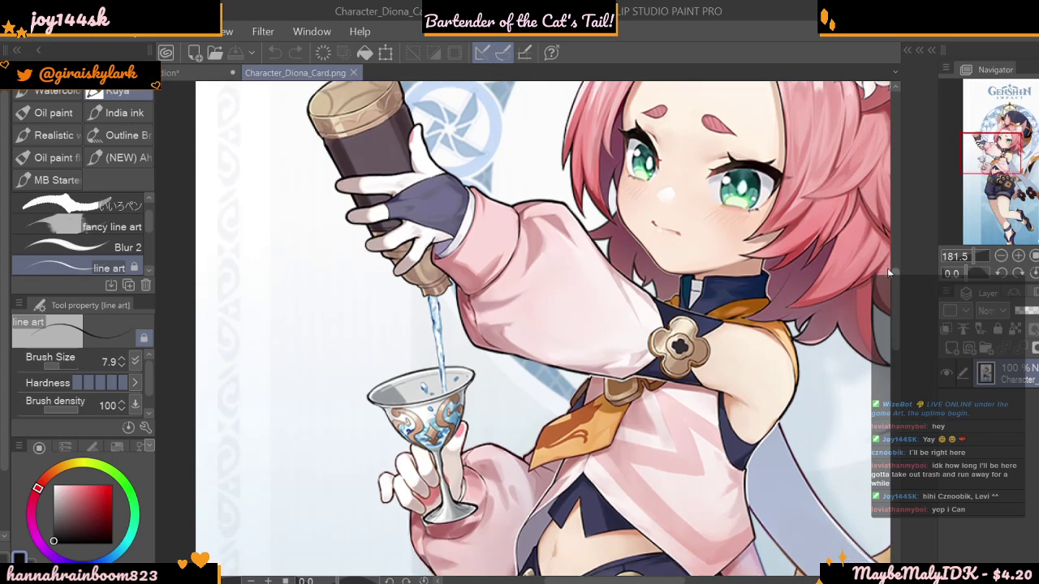
pyautogui.scroll(5, 888, 264)
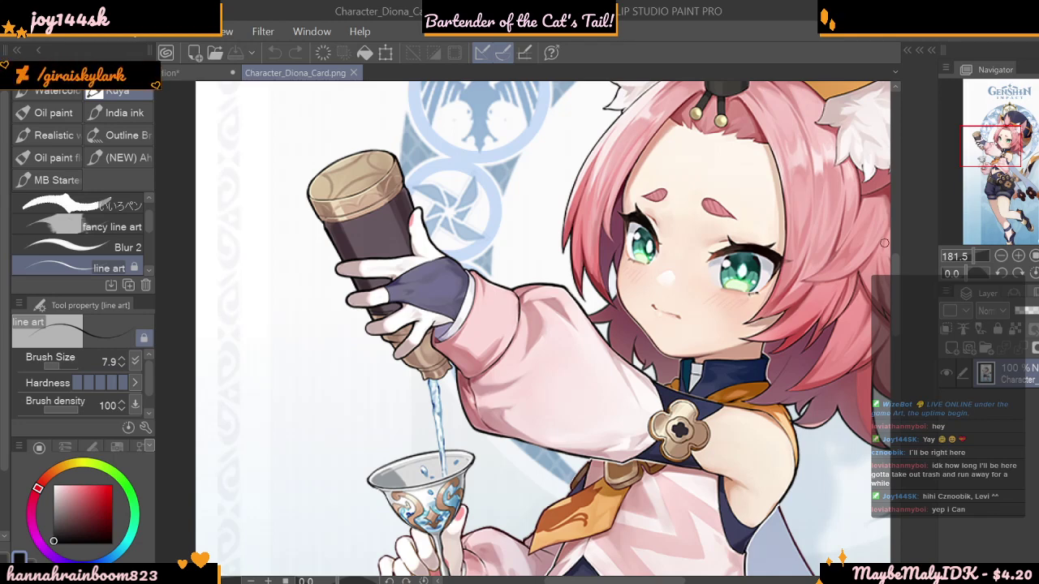
# - Sample colours from the reference's fingers and forehead to compare the hand colour with the facial skin
pyautogui.keyDown('alt'); pyautogui.click(426, 365); pyautogui.keyUp('alt')
pyautogui.keyDown('alt'); pyautogui.click(411, 306); pyautogui.keyUp('alt')
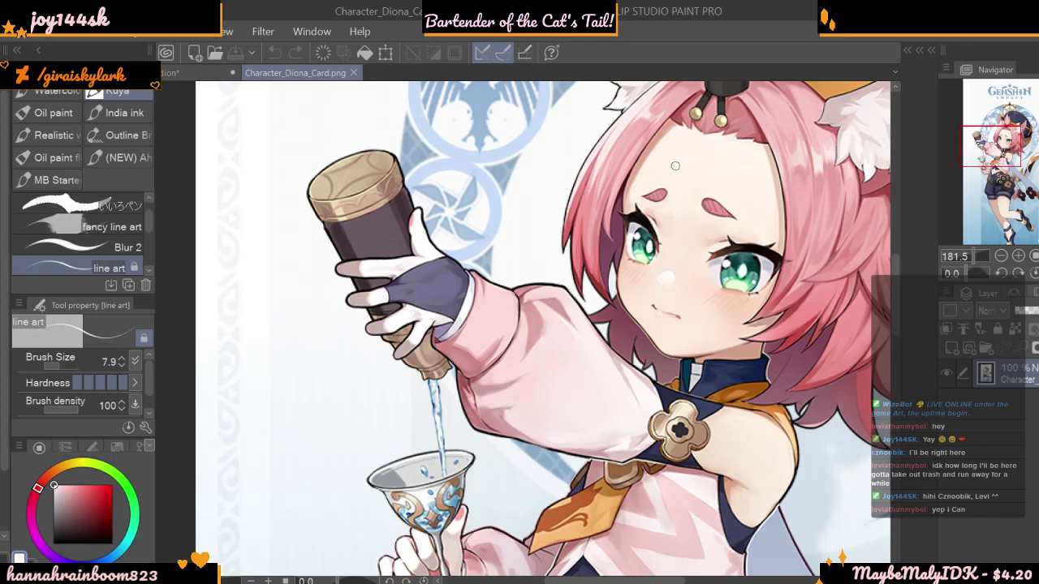
pyautogui.keyDown('alt'); pyautogui.click(699, 152); pyautogui.keyUp('alt')
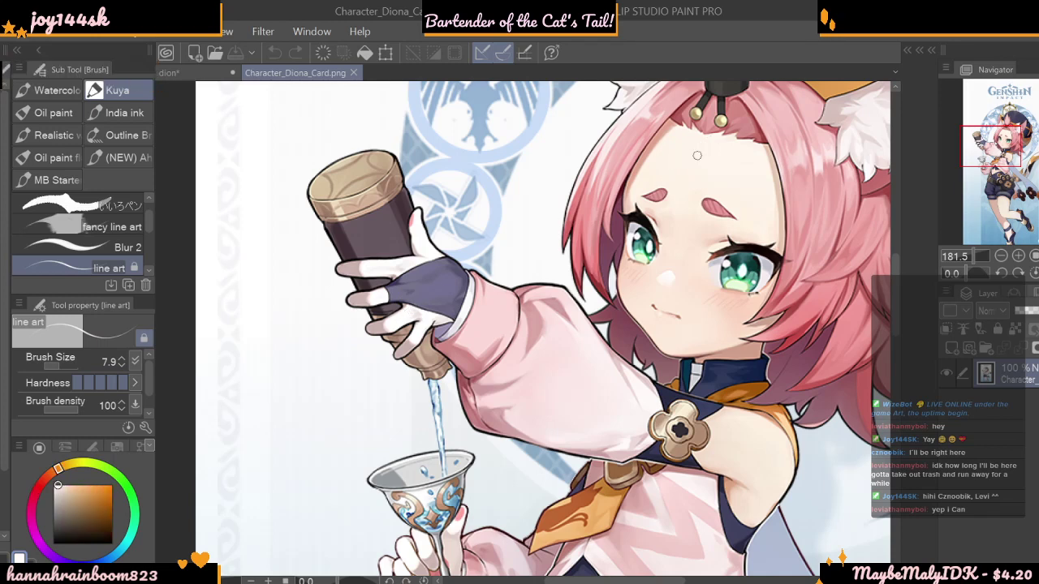
pyautogui.keyDown('alt'); pyautogui.click(679, 146); pyautogui.keyUp('alt')
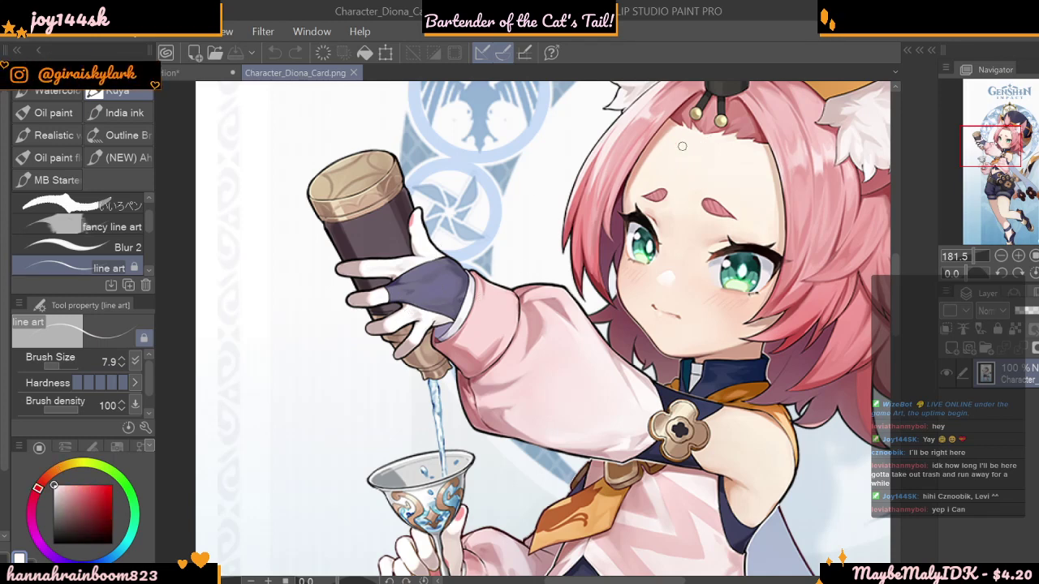
pyautogui.keyDown('alt'); pyautogui.click(682, 147); pyautogui.keyUp('alt')
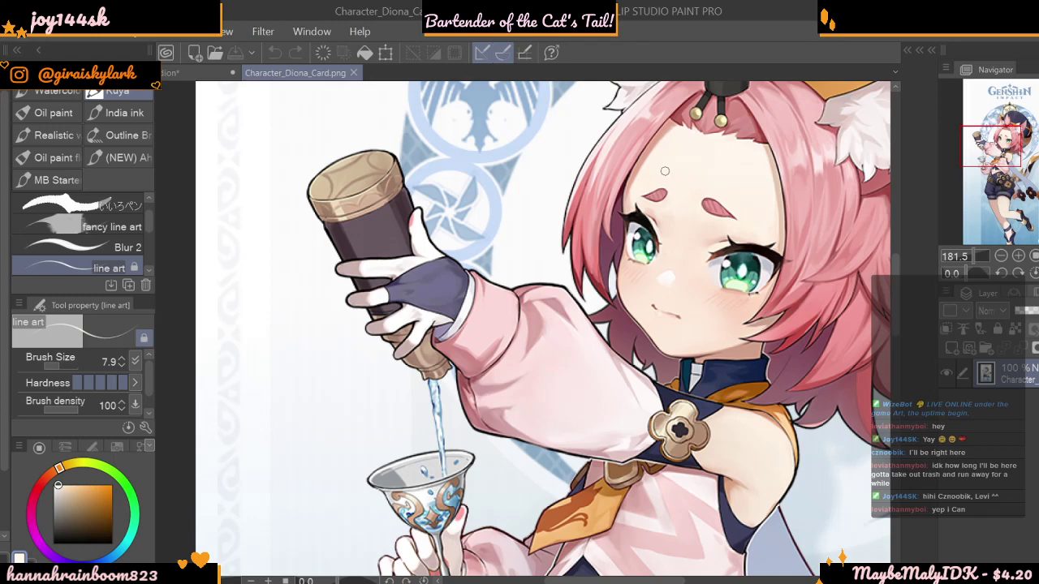
pyautogui.keyDown('alt'); pyautogui.click(421, 247); pyautogui.keyUp('alt')
pyautogui.keyDown('alt'); pyautogui.click(688, 147); pyautogui.keyUp('alt')
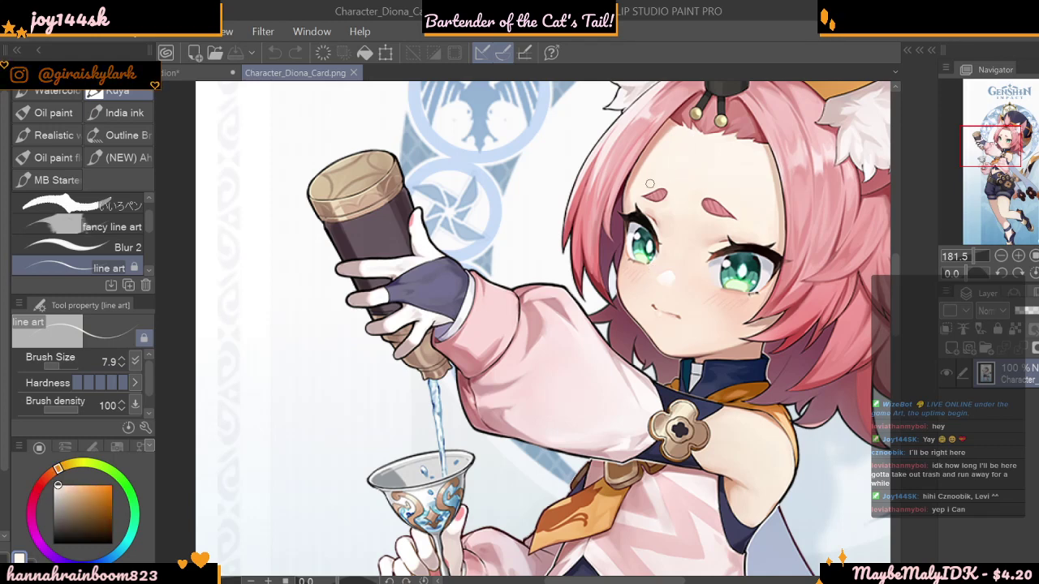
pyautogui.keyDown('alt'); pyautogui.click(349, 272); pyautogui.keyUp('alt')
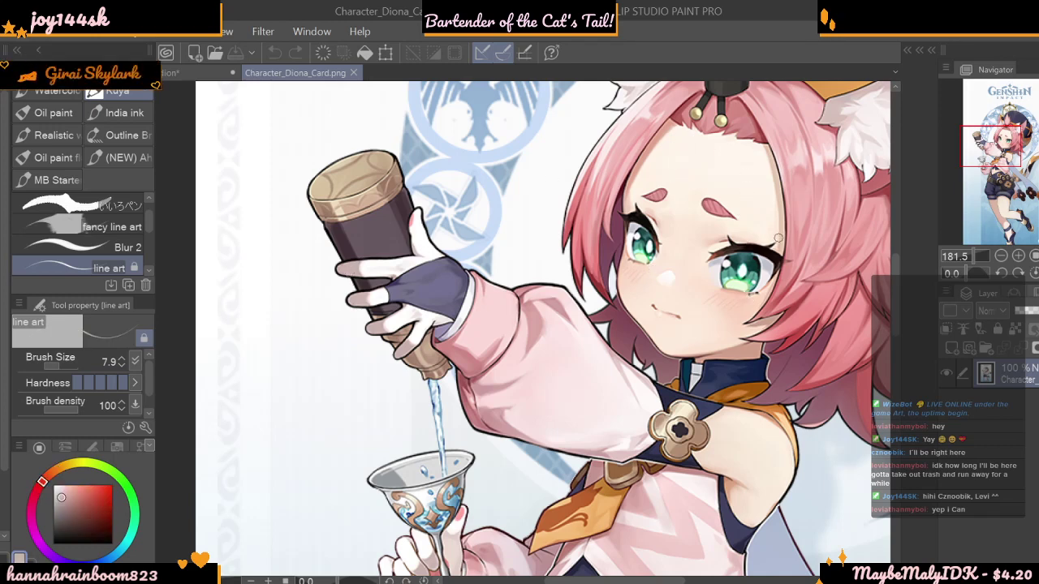
# - Sample colours from the reference's face, bare upper arm and raised fingers to compare the skin and hand tones
pyautogui.keyDown('alt'); pyautogui.click(746, 350); pyautogui.keyUp('alt')
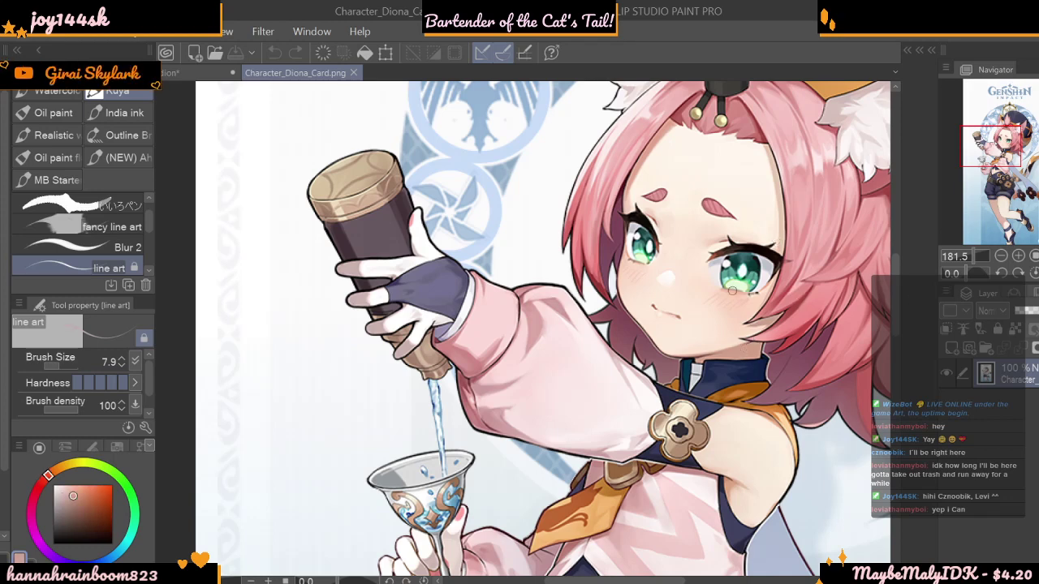
pyautogui.keyDown('alt'); pyautogui.click(369, 289); pyautogui.keyUp('alt')
pyautogui.keyDown('alt'); pyautogui.click(369, 294); pyautogui.keyUp('alt')
pyautogui.moveTo(894, 283)
pyautogui.mouseDown()
pyautogui.moveTo(894, 357)
pyautogui.moveTo(893, 290)
pyautogui.mouseUp()
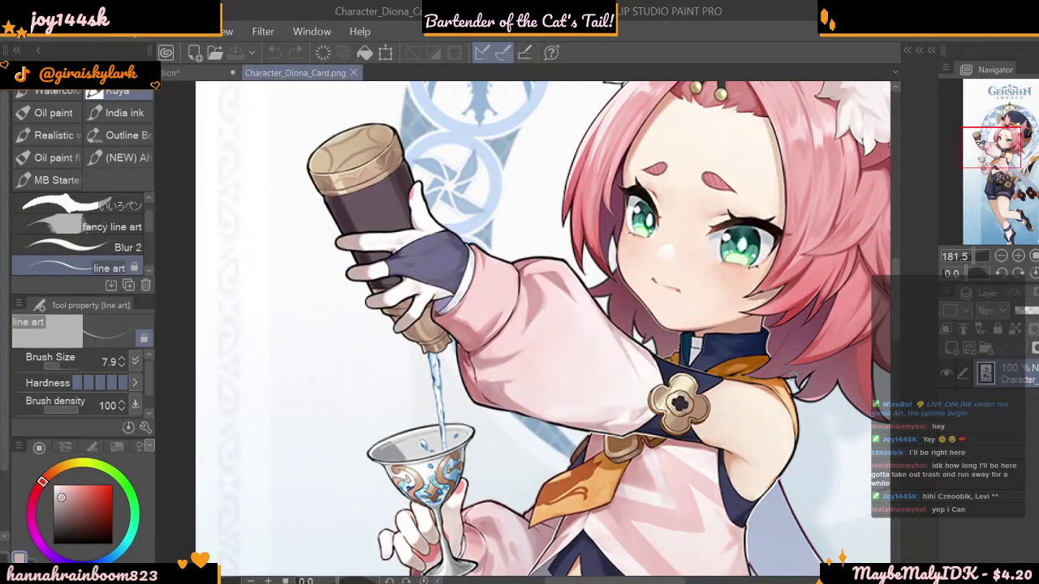
pyautogui.keyDown('alt'); pyautogui.click(730, 457); pyautogui.keyUp('alt')
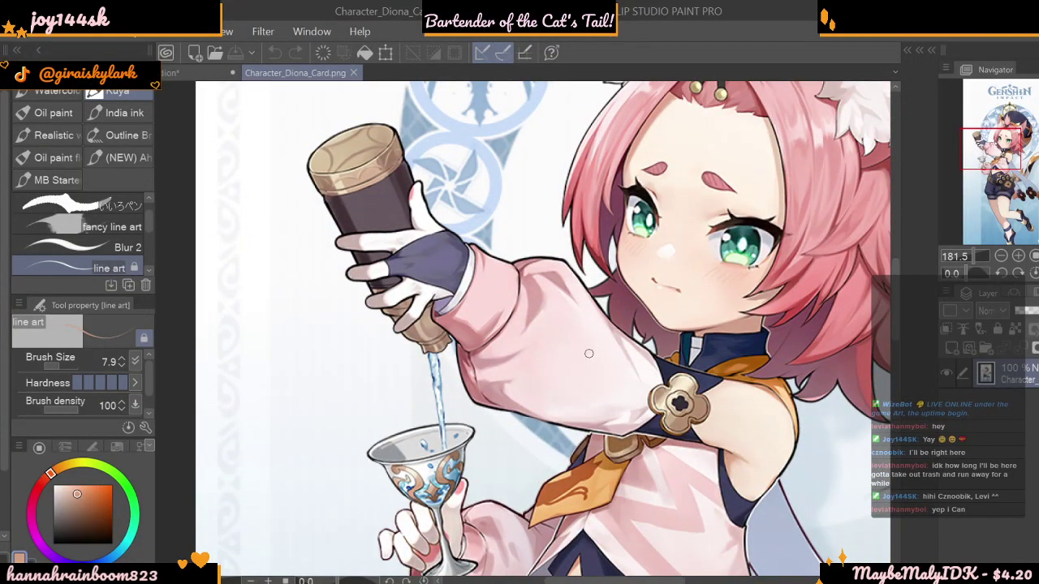
pyautogui.keyDown('alt'); pyautogui.click(348, 243); pyautogui.keyUp('alt')
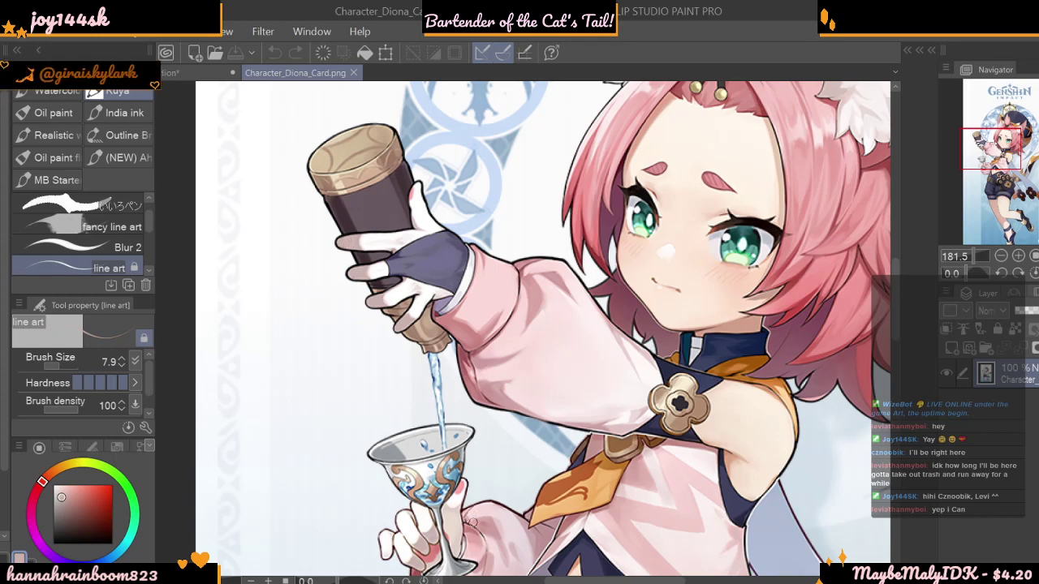
pyautogui.moveTo(895, 264); pyautogui.dragTo(884, 286)
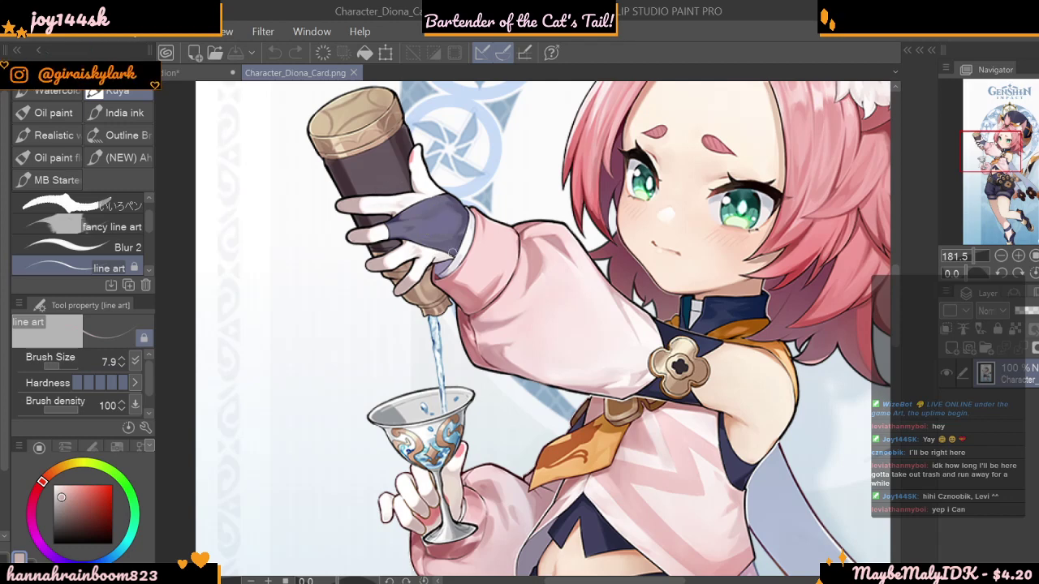
# - Compare the drawing's hands with those on the reference card and set the line art brush's colour to black
pyautogui.click(202, 73)
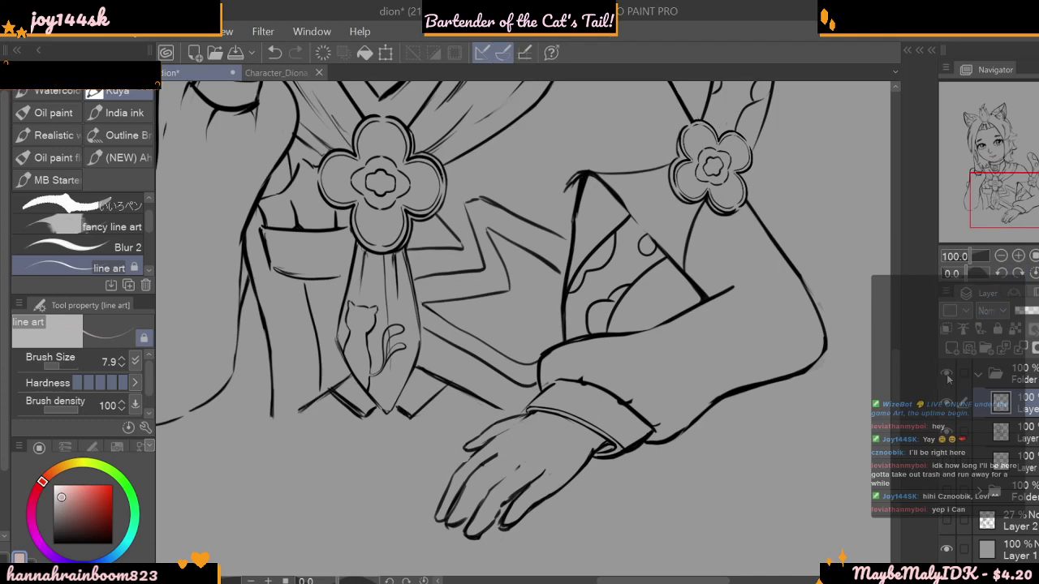
pyautogui.click(301, 73)
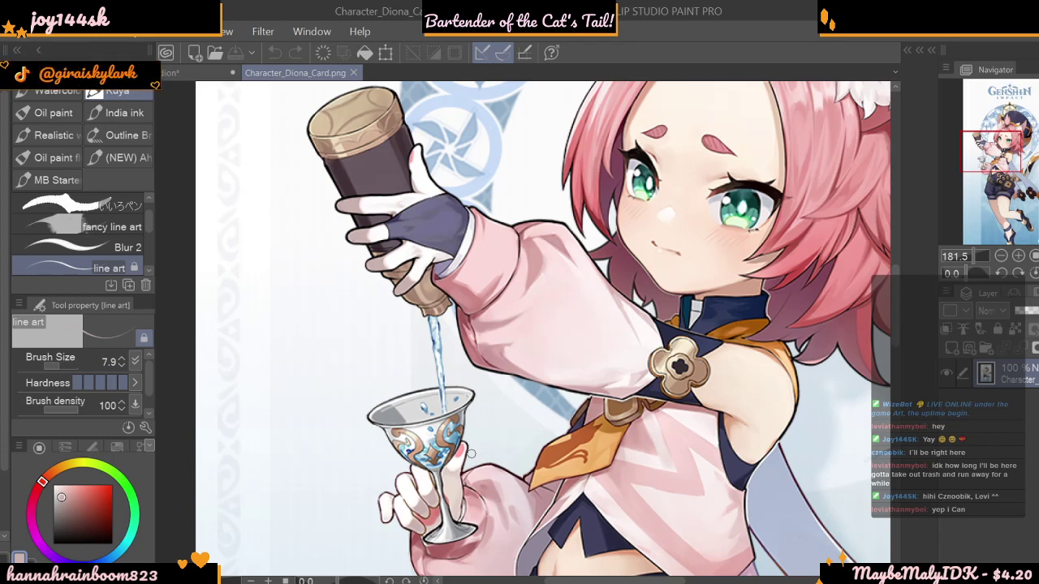
pyautogui.click(201, 72)
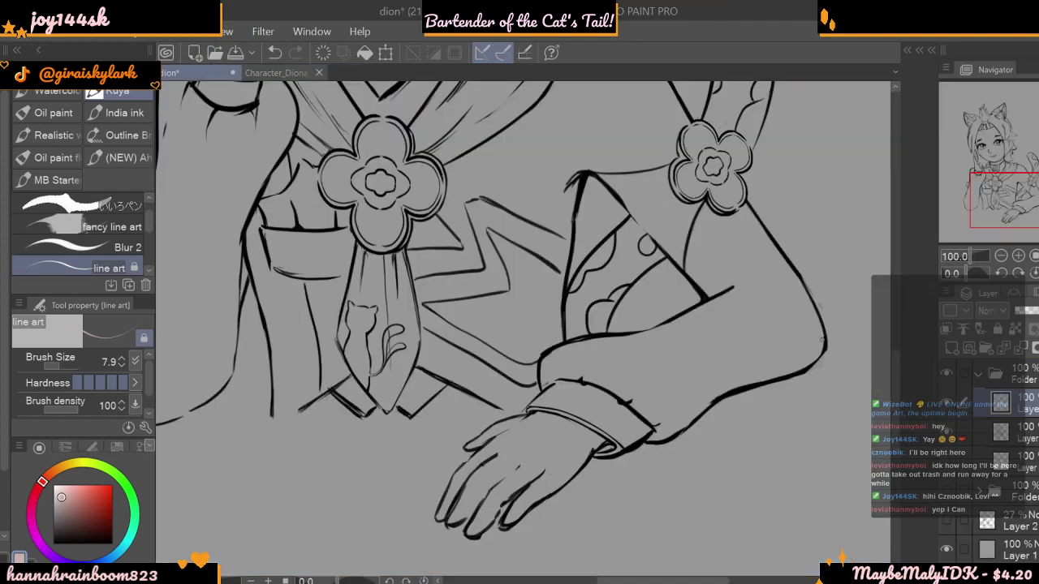
pyautogui.scroll(8, 900, 384)
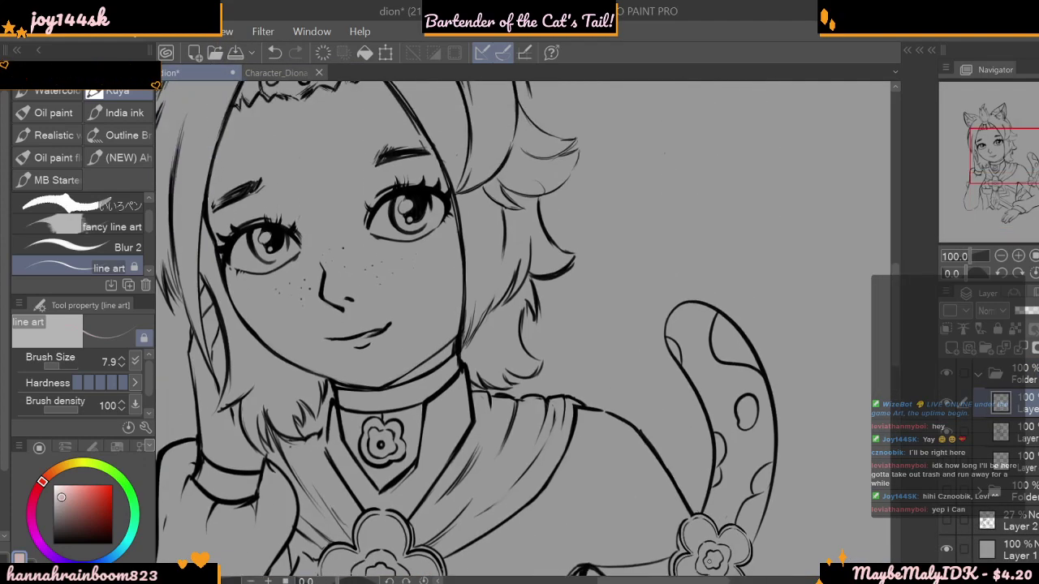
pyautogui.hscroll(-5, 720, 418)
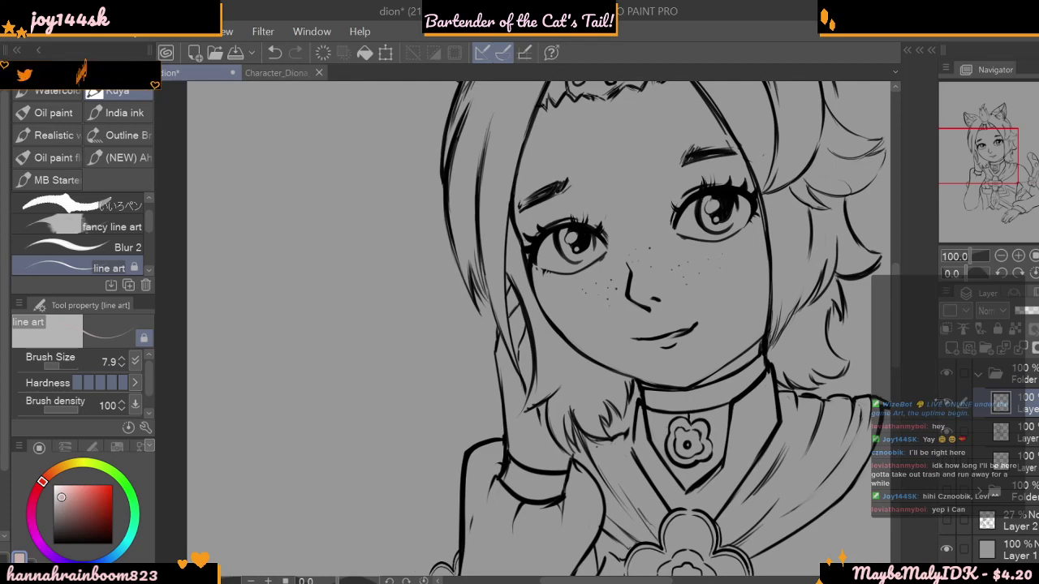
pyautogui.moveTo(99, 505); pyautogui.dragTo(112, 544)
pyautogui.moveTo(69, 368); pyautogui.dragTo(56, 366)
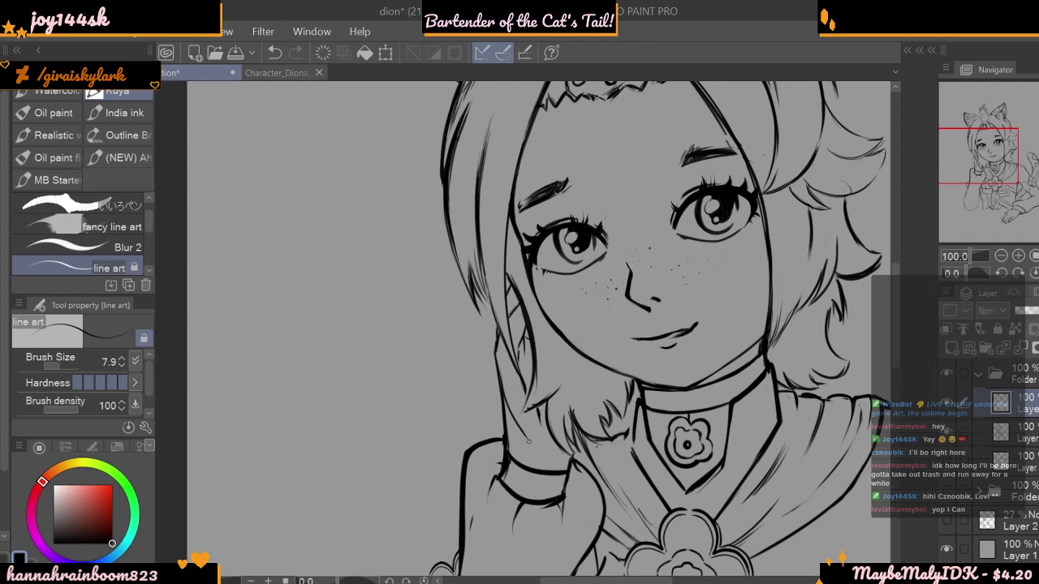
# - Try to draw a fingerless glove edge around the middle finger's base and across the back of the lowered hand
pyautogui.scroll(-5, 901, 340)
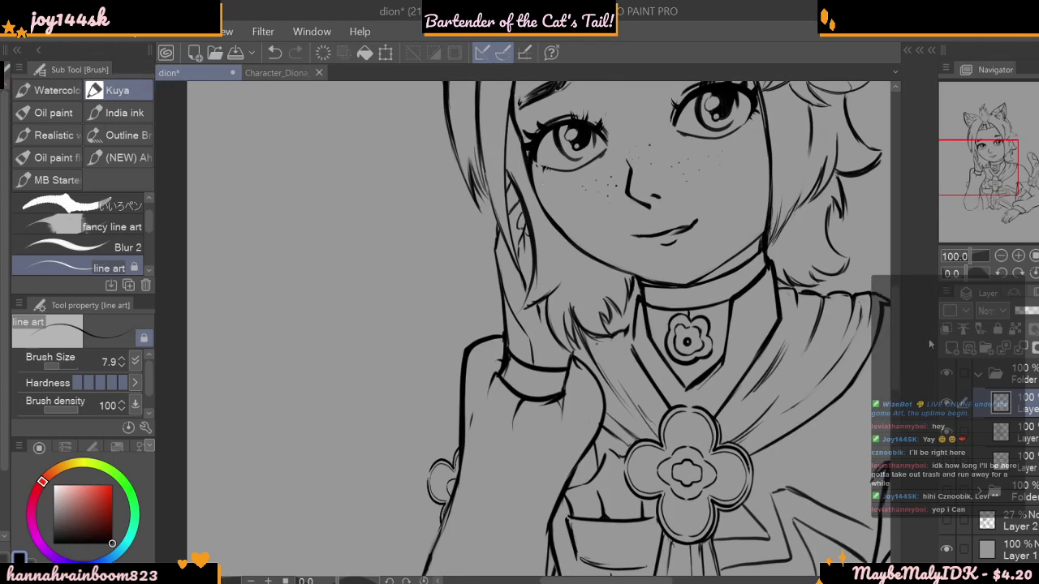
pyautogui.scroll(3, 896, 344)
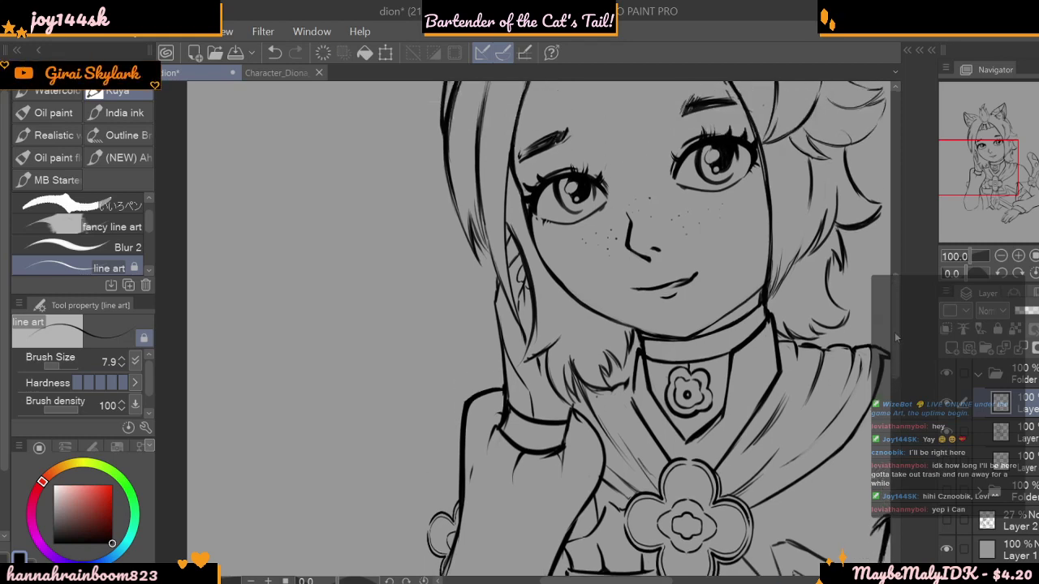
pyautogui.scroll(-4, 897, 337)
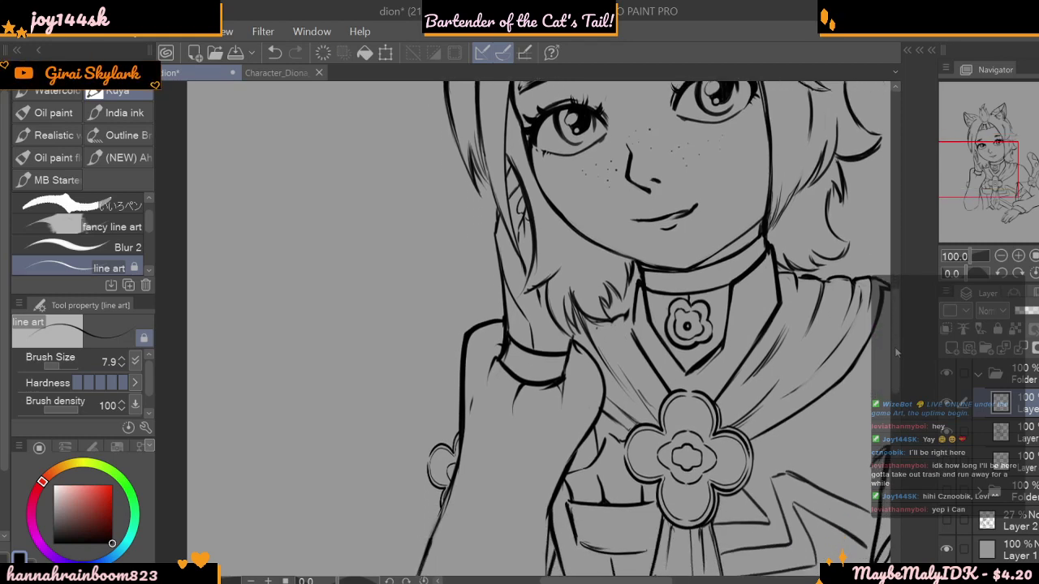
pyautogui.scroll(-1, 897, 353)
pyautogui.scroll(-15, 893, 325)
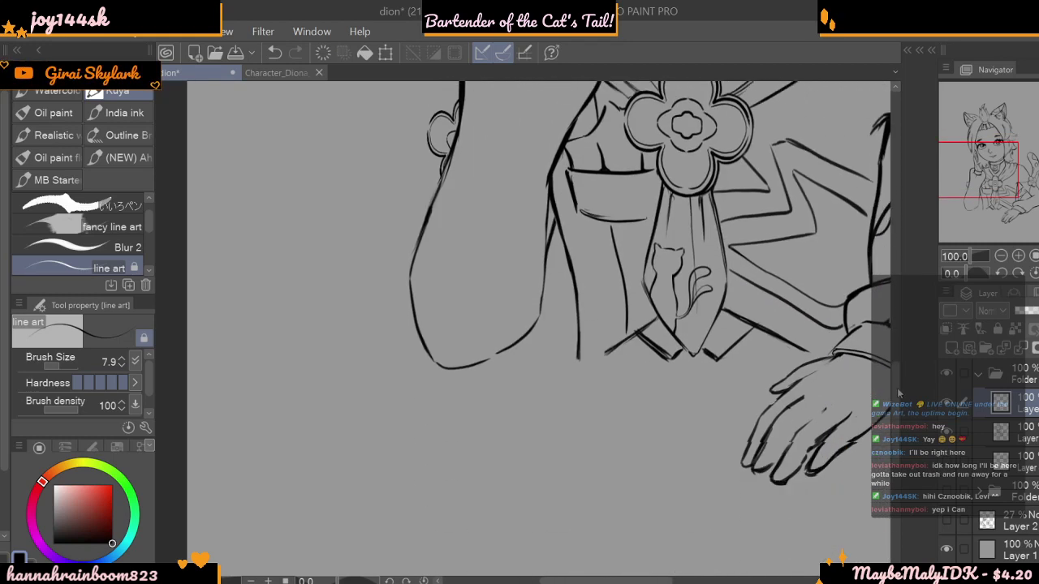
pyautogui.moveTo(682, 580); pyautogui.dragTo(686, 580)
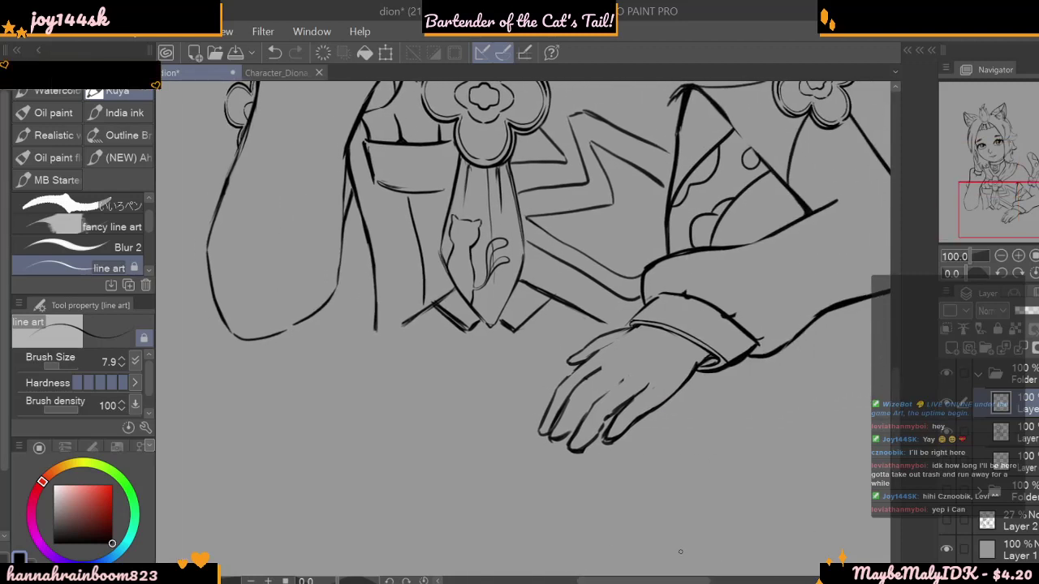
pyautogui.moveTo(599, 375); pyautogui.dragTo(622, 386)
pyautogui.click(296, 74)
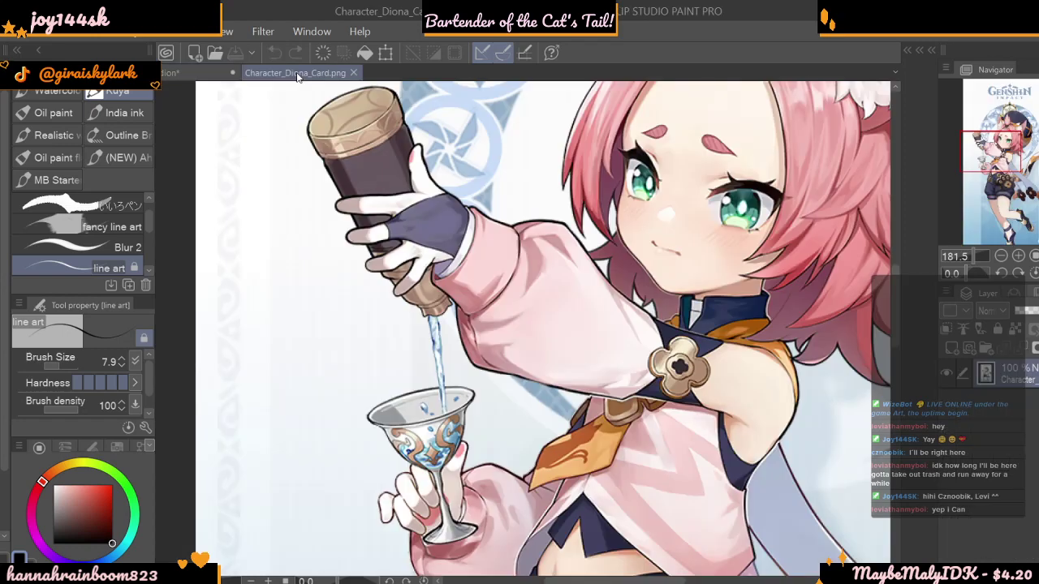
pyautogui.click(170, 72)
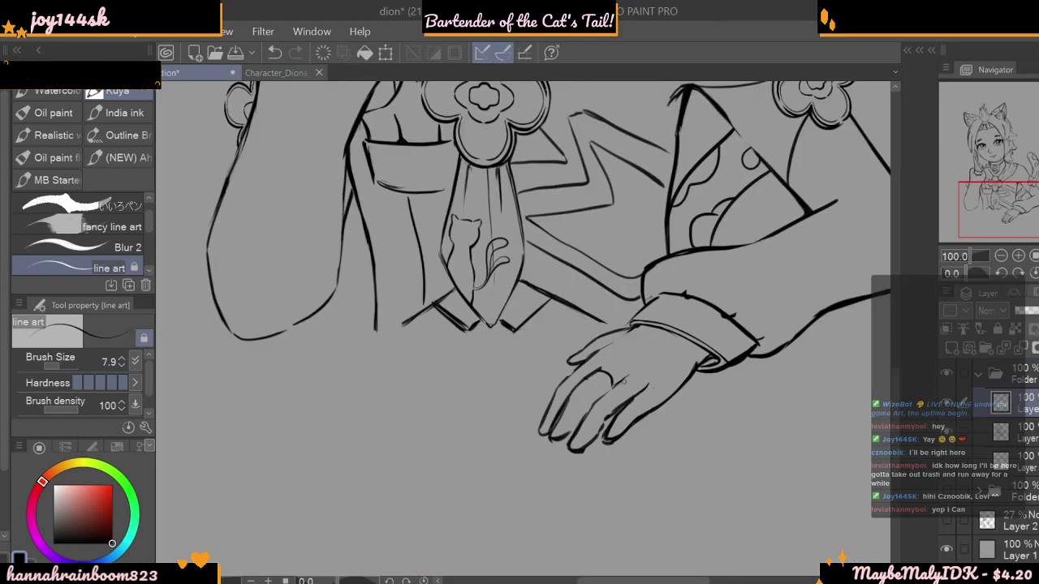
pyautogui.moveTo(630, 376); pyautogui.dragTo(694, 366)
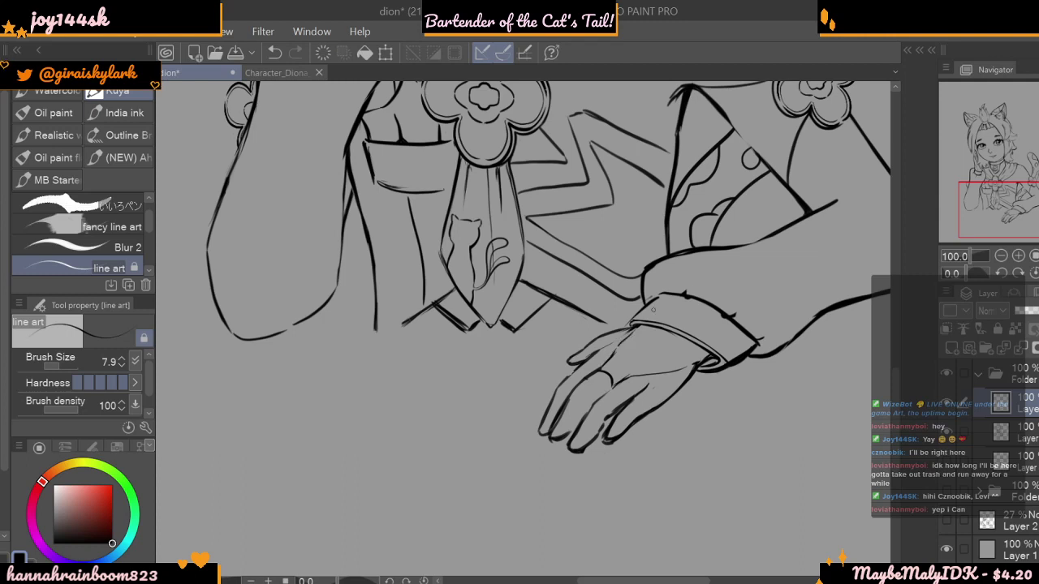
# - Undo the glove edge strokes on the lowered hand
pyautogui.click(276, 52)
pyautogui.click(276, 53)
pyautogui.click(276, 52)
pyautogui.click(276, 53)
pyautogui.click(276, 53)
pyautogui.click(278, 54)
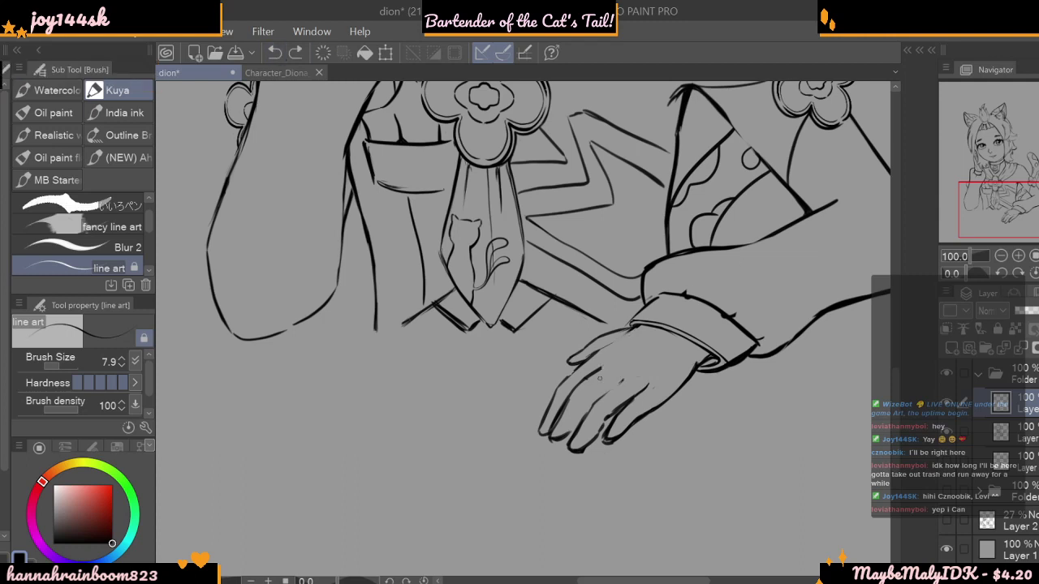
# - Draw the glove's edge on the back of the lowered hand, curving around the finger's base and running towards the cuff, and touch up the finger lines
pyautogui.moveTo(585, 379)
pyautogui.mouseDown()
pyautogui.moveTo(602, 396)
pyautogui.moveTo(690, 366)
pyautogui.mouseUp()
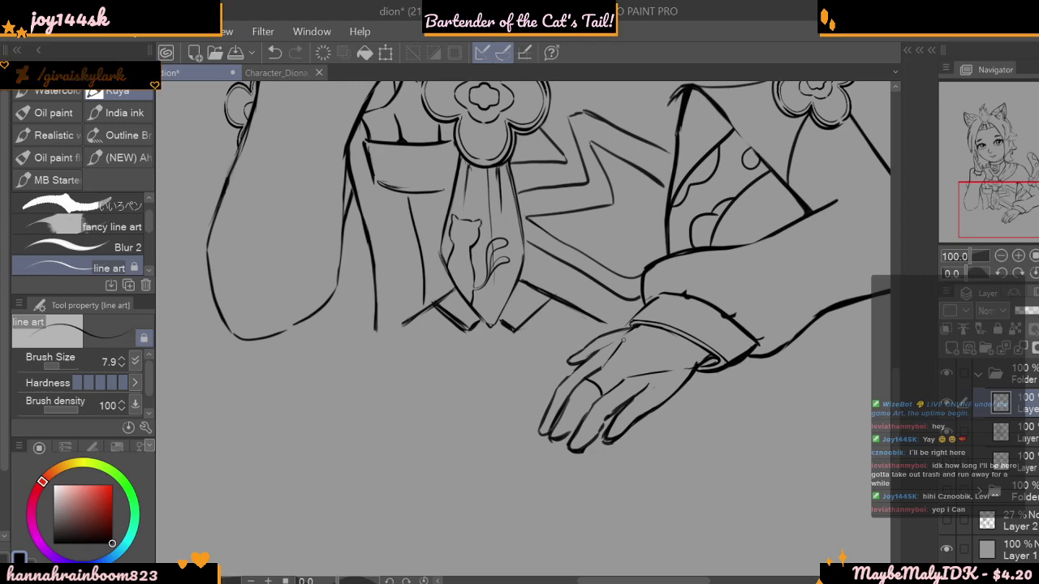
pyautogui.click(1002, 257)
pyautogui.click(1002, 258)
pyautogui.click(1002, 259)
pyautogui.click(1018, 258)
pyautogui.click(1018, 258)
pyautogui.click(1018, 258)
pyautogui.click(1018, 258)
pyautogui.click(1018, 259)
pyautogui.moveTo(636, 396); pyautogui.dragTo(583, 448)
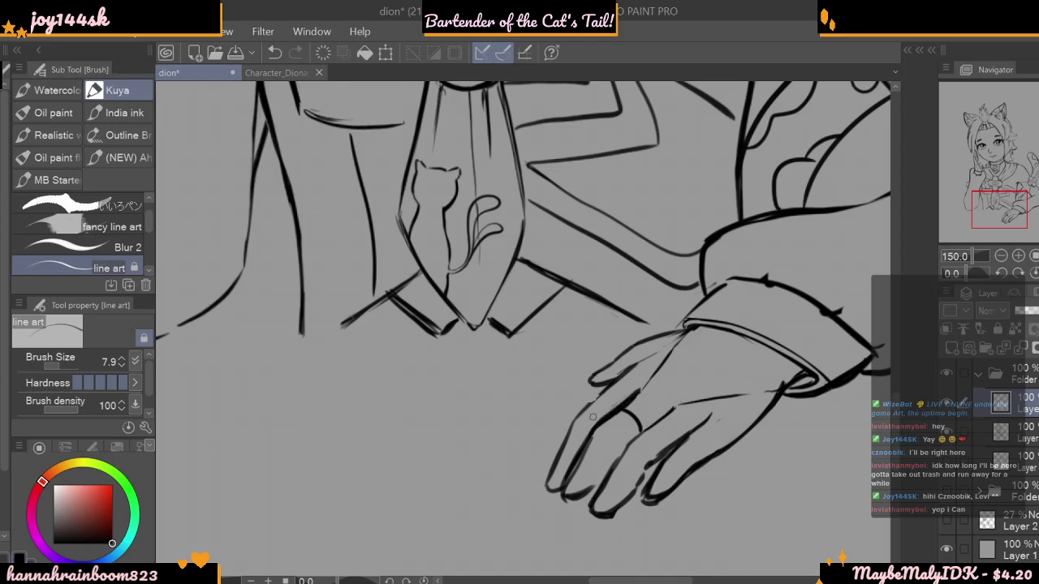
# - Review the glove edge on the lowered hand against the whole figure at several magnifications
pyautogui.click(1002, 257)
pyautogui.click(1002, 256)
pyautogui.click(1002, 257)
pyautogui.click(1002, 257)
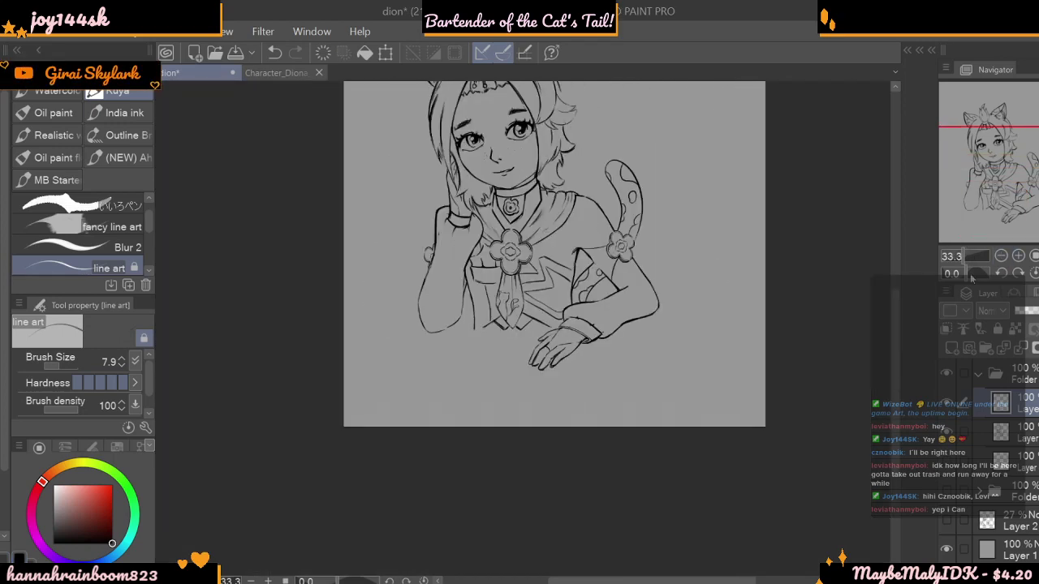
pyautogui.scroll(3, 893, 349)
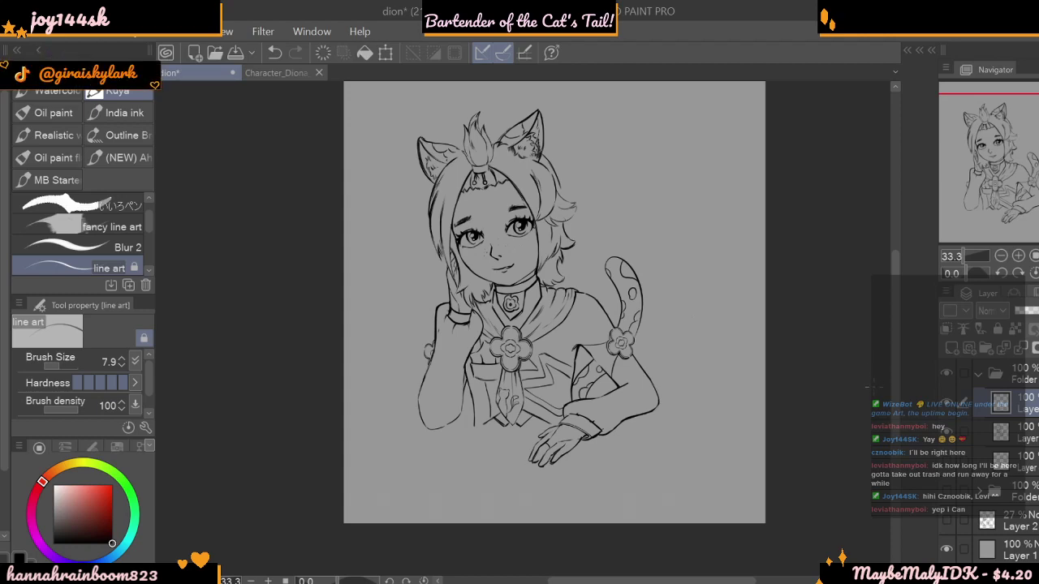
pyautogui.click(1019, 257)
pyautogui.click(1019, 256)
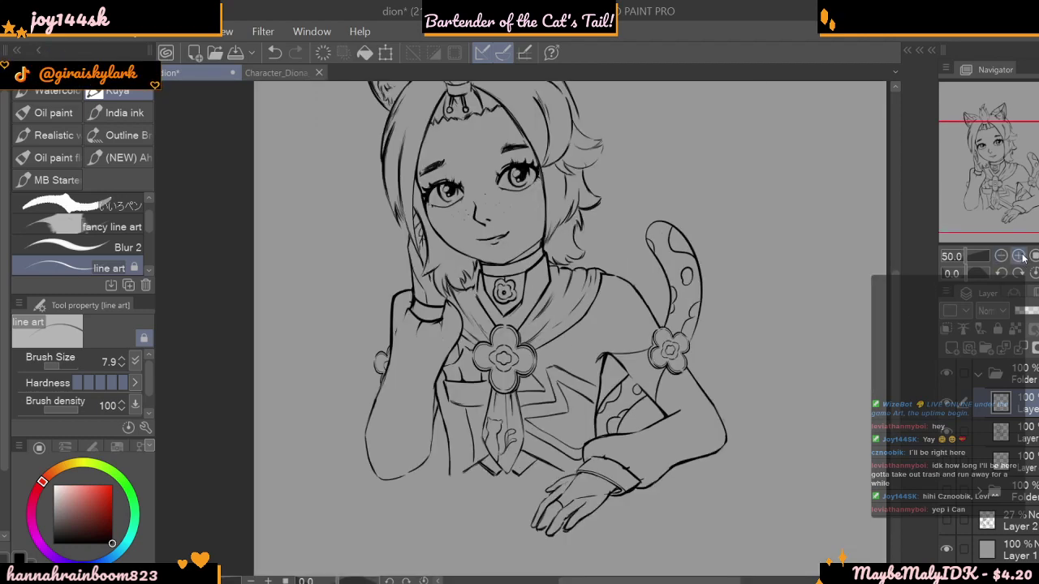
pyautogui.moveTo(899, 365)
pyautogui.mouseDown()
pyautogui.moveTo(897, 422)
pyautogui.moveTo(898, 408)
pyautogui.mouseUp()
pyautogui.click(1019, 257)
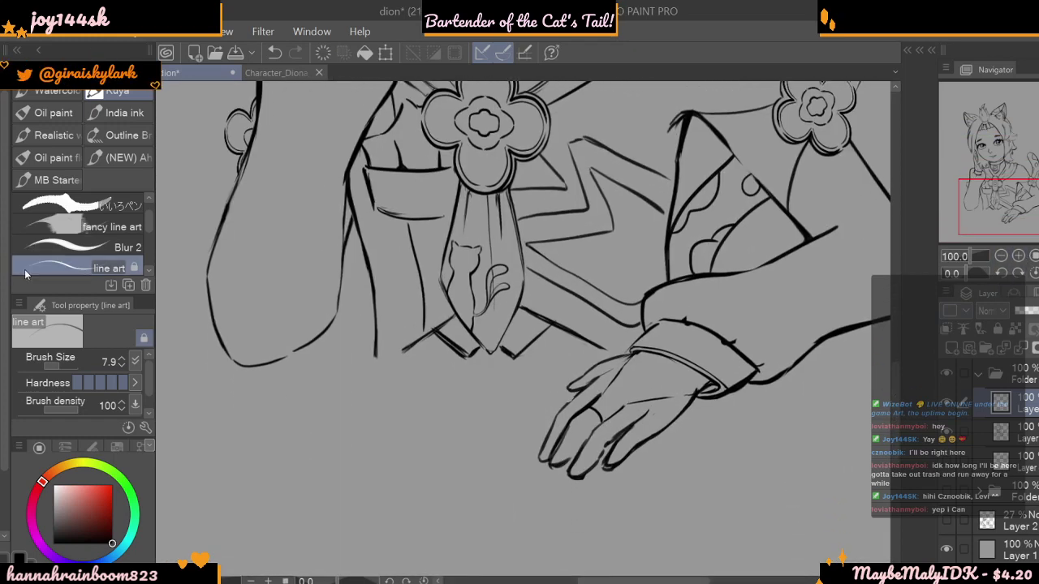
# - Select the lowered hand's short uppermost finger with the Selection pen, lengthen it outward with a scale transform, and clear the selection
pyautogui.press('m')
pyautogui.moveTo(561, 390); pyautogui.dragTo(625, 350)
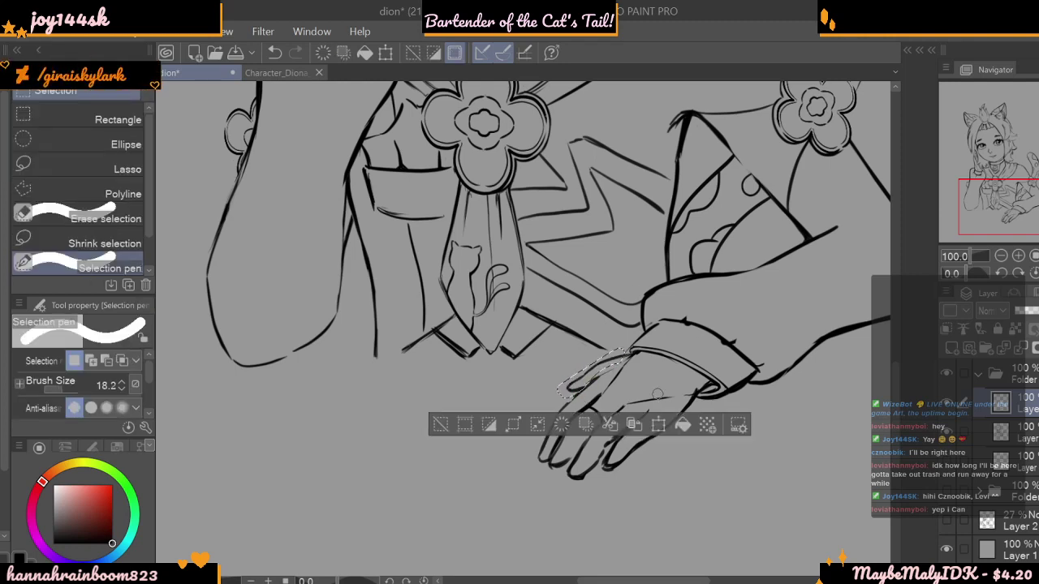
pyautogui.click(658, 424)
pyautogui.moveTo(555, 401); pyautogui.dragTo(536, 414)
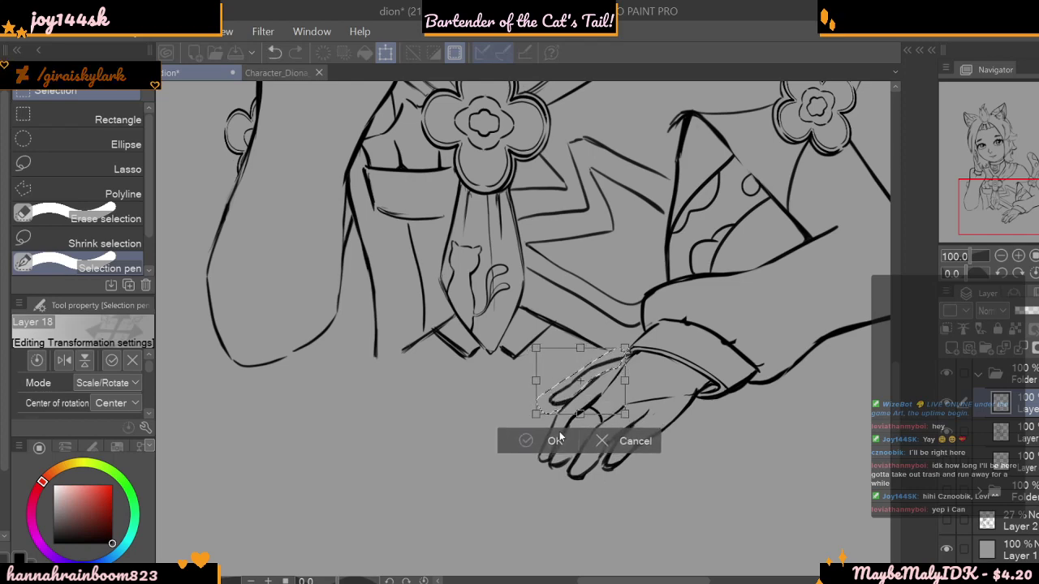
pyautogui.click(528, 441)
pyautogui.click(430, 440)
# - Examine the lengthened finger's proportions against the rest of the figure and up close
pyautogui.click(1002, 256)
pyautogui.click(1002, 255)
pyautogui.click(1001, 256)
pyautogui.click(1002, 256)
pyautogui.click(1018, 256)
pyautogui.click(1012, 256)
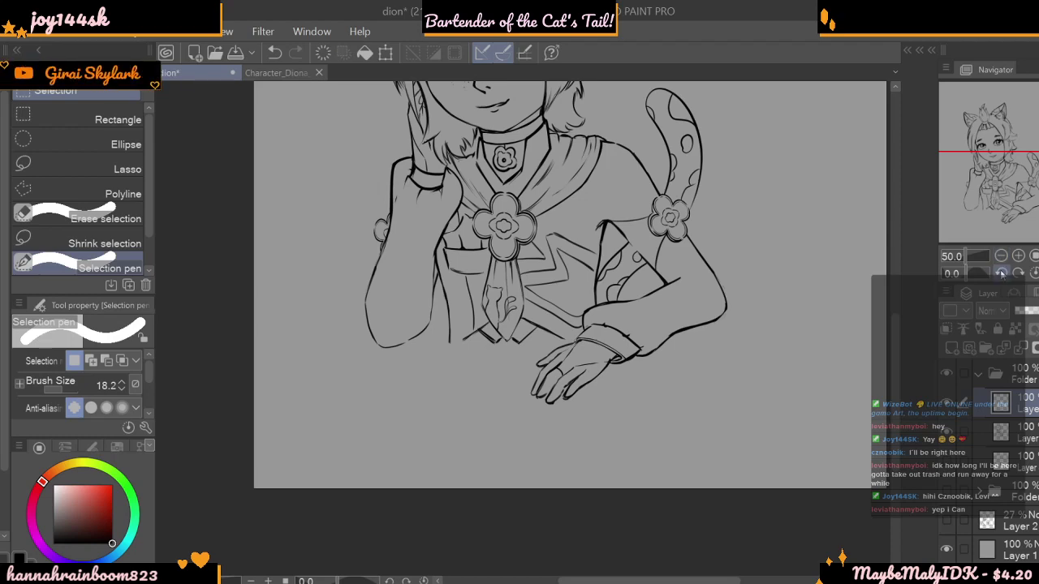
pyautogui.click(1016, 256)
pyautogui.click(1016, 256)
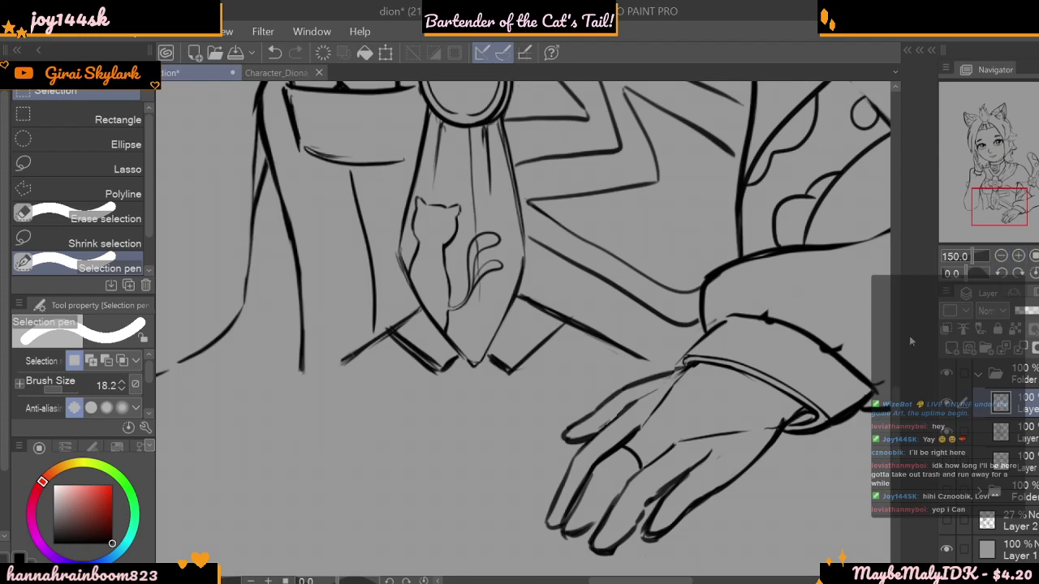
pyautogui.scroll(-2, 772, 394)
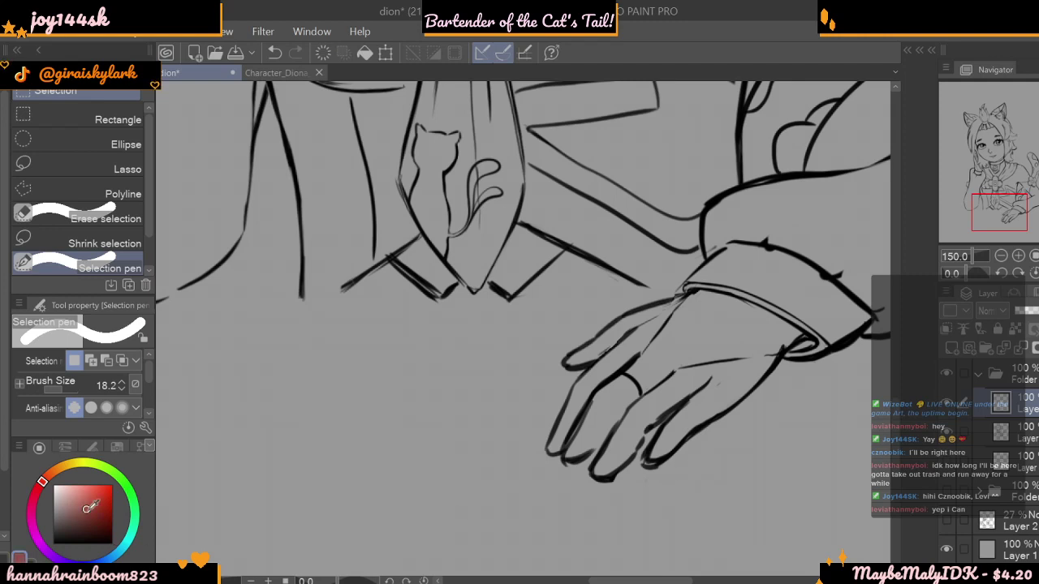
# - Reshape the tip of the lowered hand's lowest finger, nearest the sleeve, with Liquify at brush size 97.5
pyautogui.press('b')
pyautogui.click(72, 369)
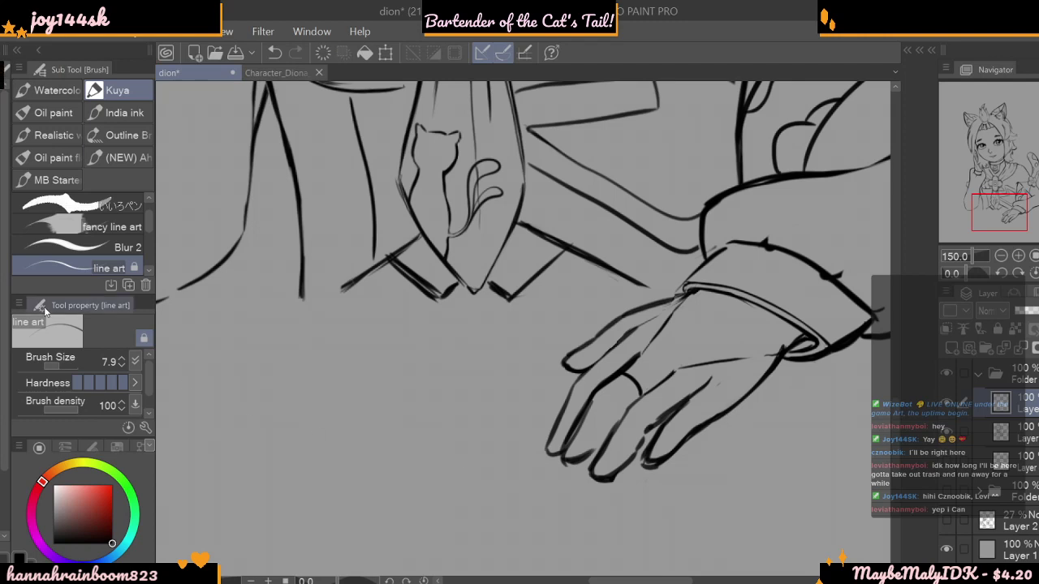
pyautogui.press('j')
pyautogui.moveTo(71, 372); pyautogui.dragTo(67, 357)
pyautogui.moveTo(657, 461); pyautogui.dragTo(668, 445)
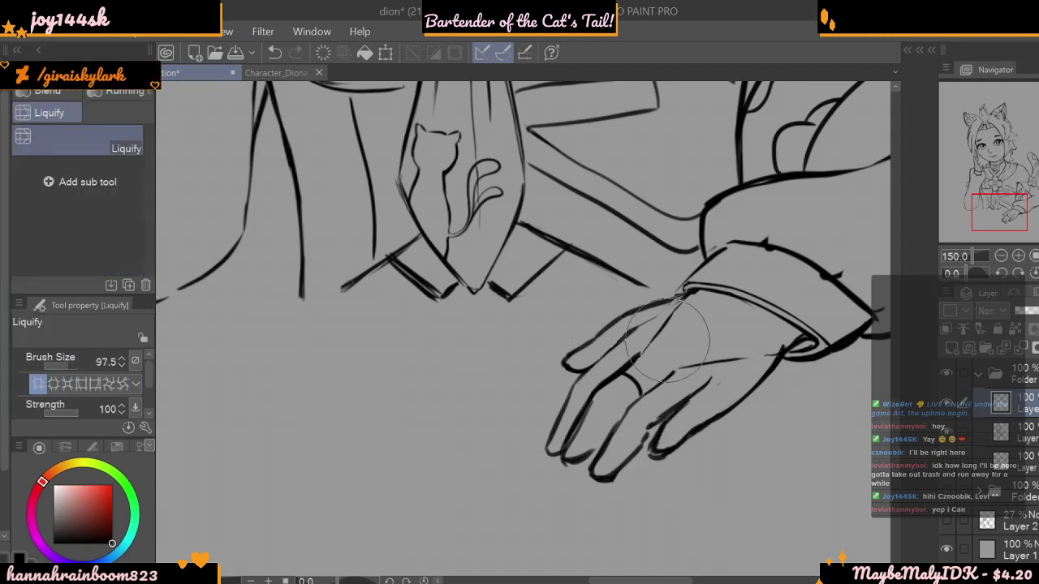
pyautogui.click(276, 55)
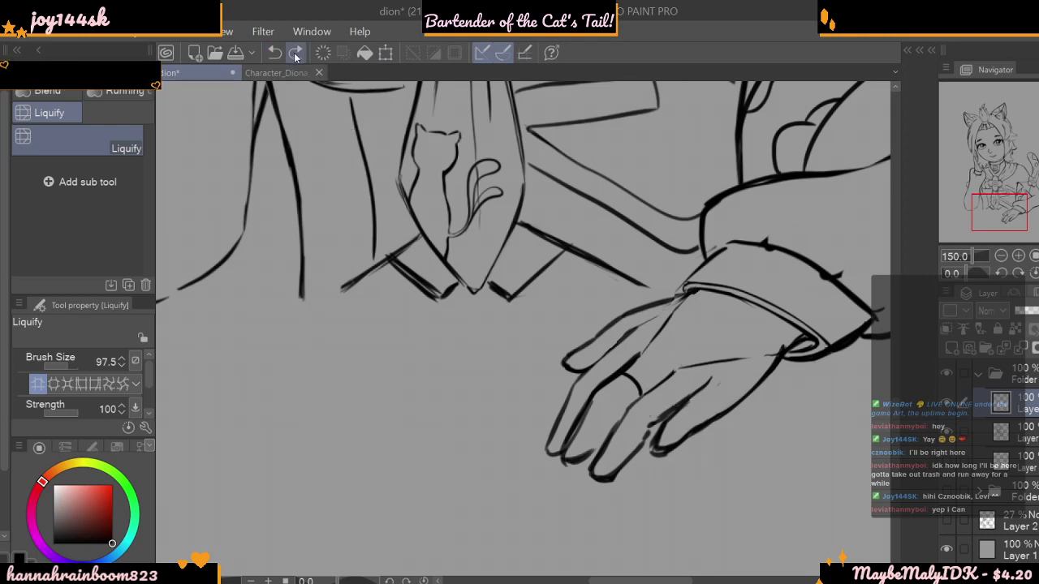
pyautogui.click(297, 54)
pyautogui.moveTo(689, 456)
pyautogui.mouseDown()
pyautogui.moveTo(668, 476)
pyautogui.moveTo(698, 455)
pyautogui.mouseUp()
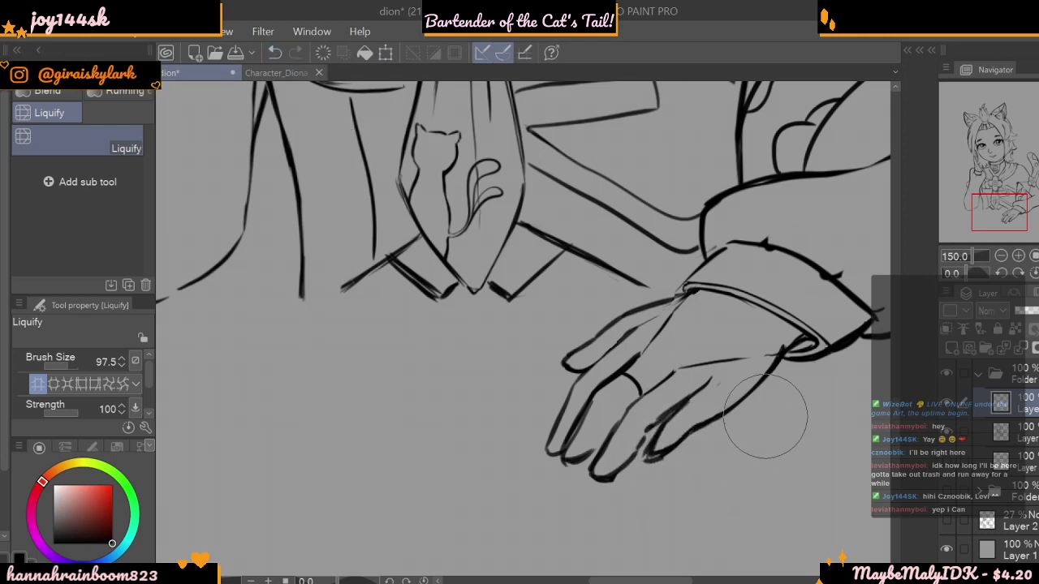
# - Push the outer contour of the lowered hand's lowest finger inward with Liquify at brush size 97.5 and check it against the whole figure
pyautogui.moveTo(750, 430); pyautogui.dragTo(721, 436)
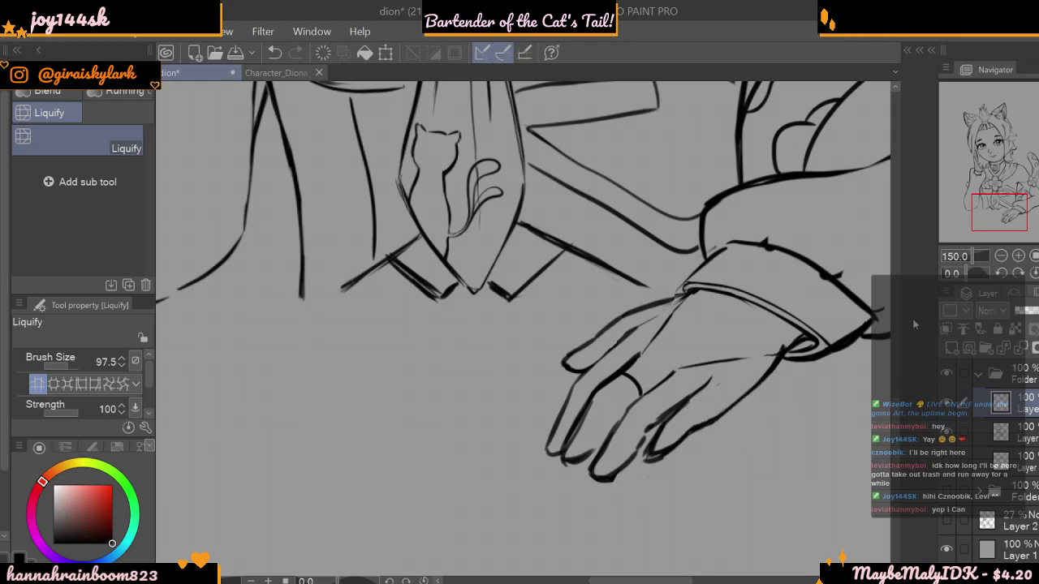
pyautogui.click(1001, 255)
pyautogui.click(1001, 256)
pyautogui.click(1001, 256)
pyautogui.click(1001, 255)
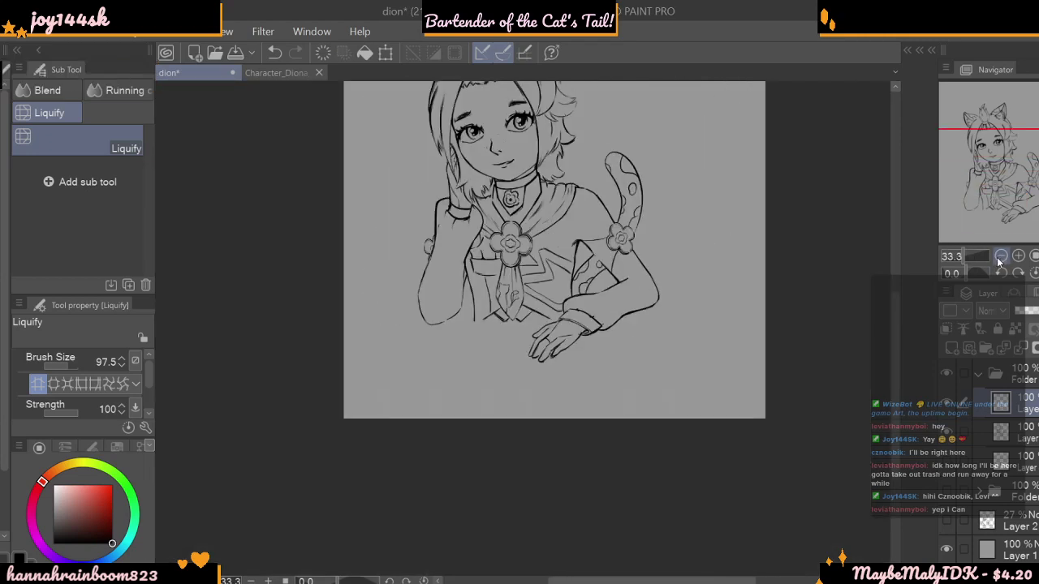
pyautogui.click(1018, 255)
pyautogui.click(1018, 255)
pyautogui.click(1018, 256)
pyautogui.click(1018, 256)
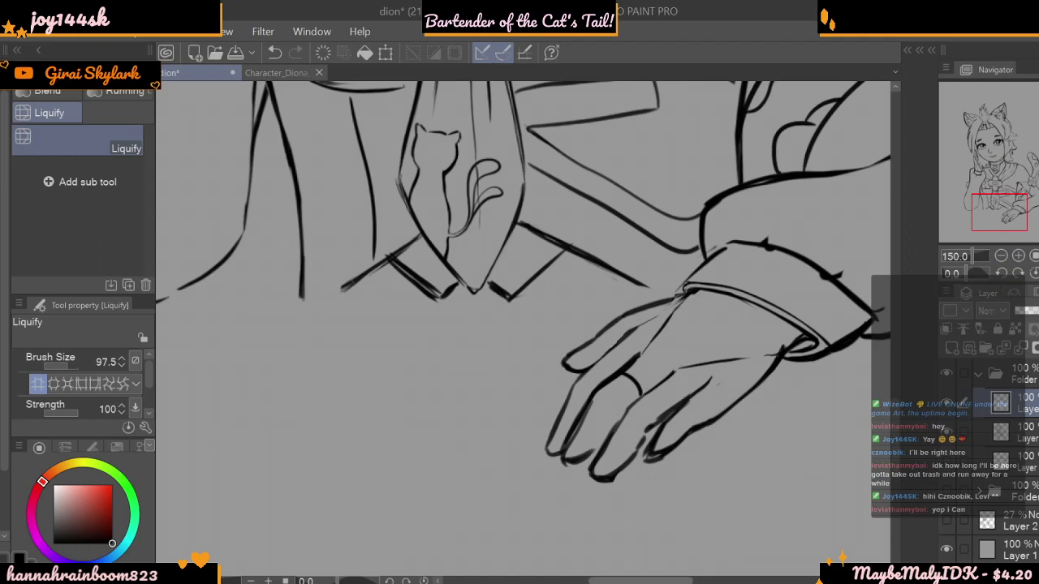
# - Redraw the lowered hand's lowest finger with a rounded tip in place of the old outline, using the line art brush at size 9.3
pyautogui.moveTo(685, 581); pyautogui.dragTo(713, 581)
pyautogui.press('p')
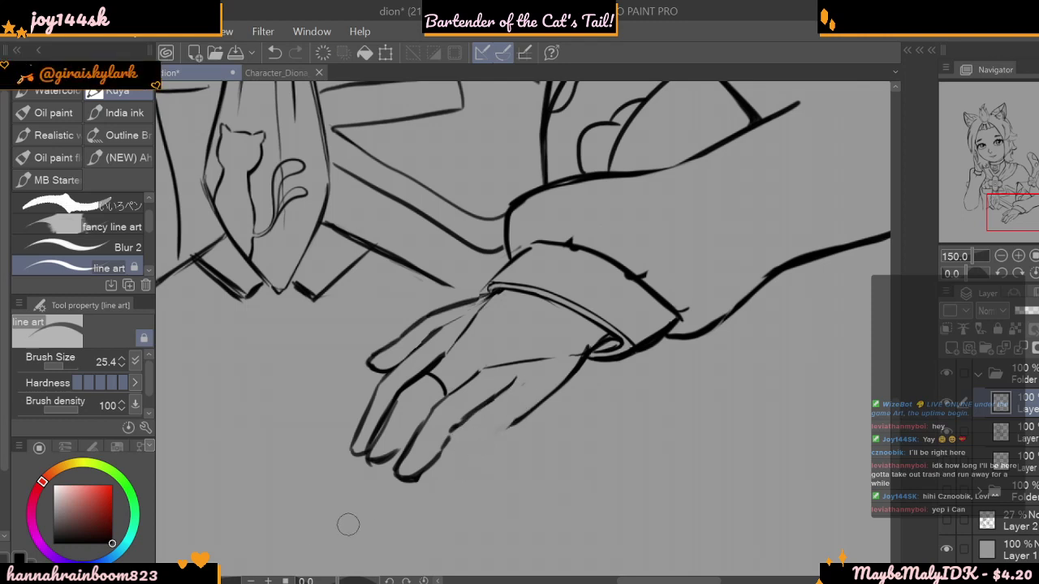
pyautogui.moveTo(61, 371); pyautogui.dragTo(59, 364)
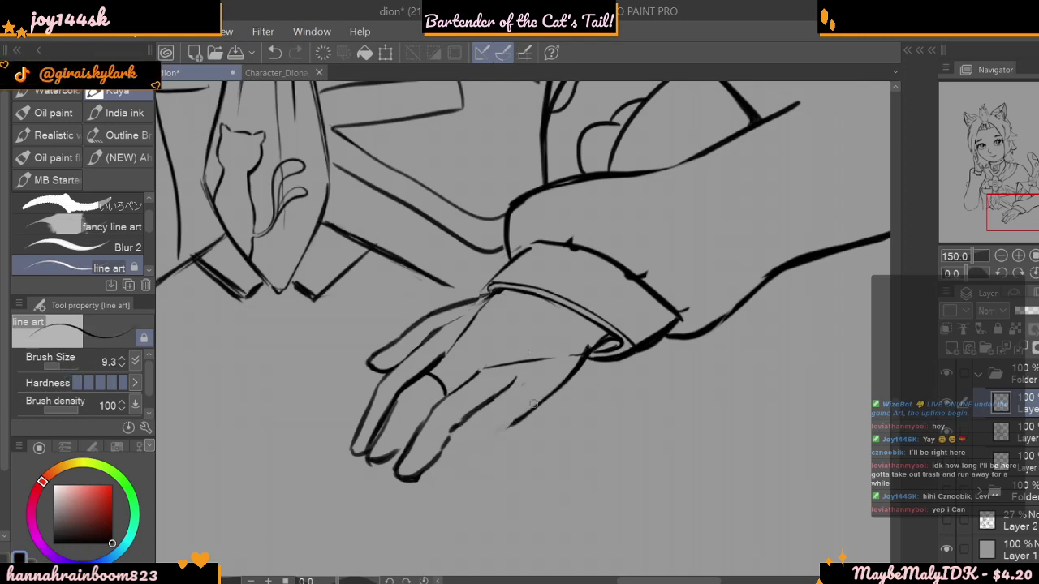
pyautogui.moveTo(497, 398)
pyautogui.mouseDown()
pyautogui.moveTo(469, 425)
pyautogui.moveTo(473, 416)
pyautogui.moveTo(463, 464)
pyautogui.moveTo(492, 446)
pyautogui.mouseUp()
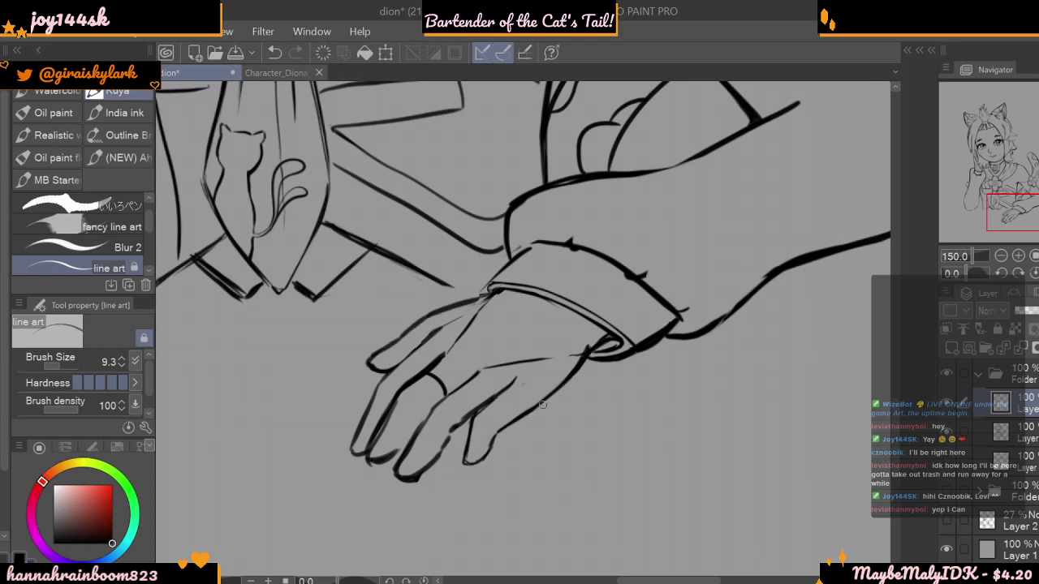
pyautogui.click(1001, 257)
pyautogui.click(1001, 256)
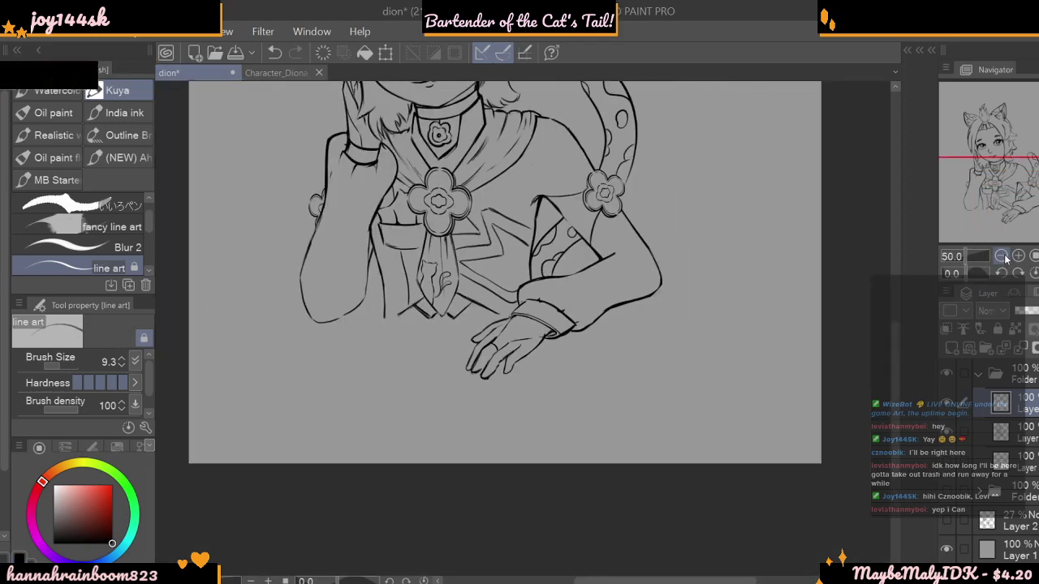
pyautogui.click(1001, 256)
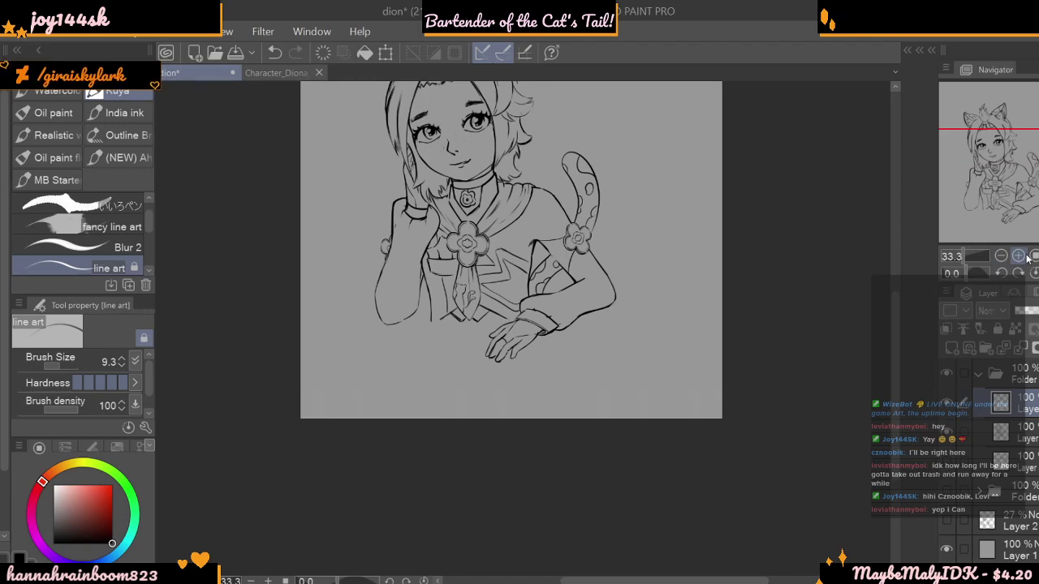
# - Redraw the outline of the outermost lower finger on the resting hand with the line art brush
pyautogui.click(1018, 256)
pyautogui.click(1019, 256)
pyautogui.click(1019, 256)
pyautogui.click(1019, 256)
pyautogui.click(1019, 256)
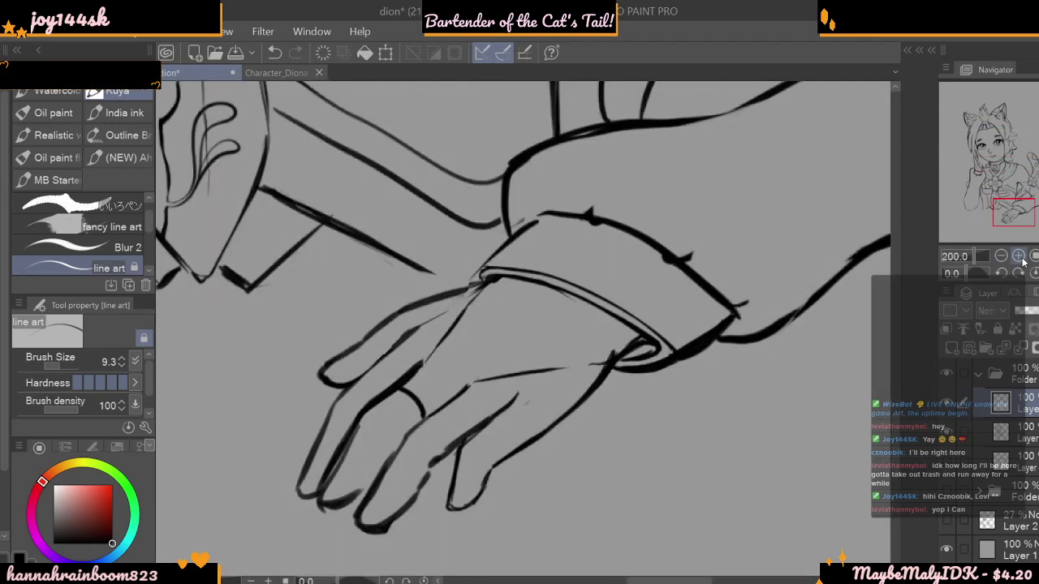
pyautogui.click(1018, 256)
pyautogui.click(1019, 256)
pyautogui.moveTo(897, 391); pyautogui.dragTo(897, 399)
pyautogui.click(1001, 257)
pyautogui.click(1001, 257)
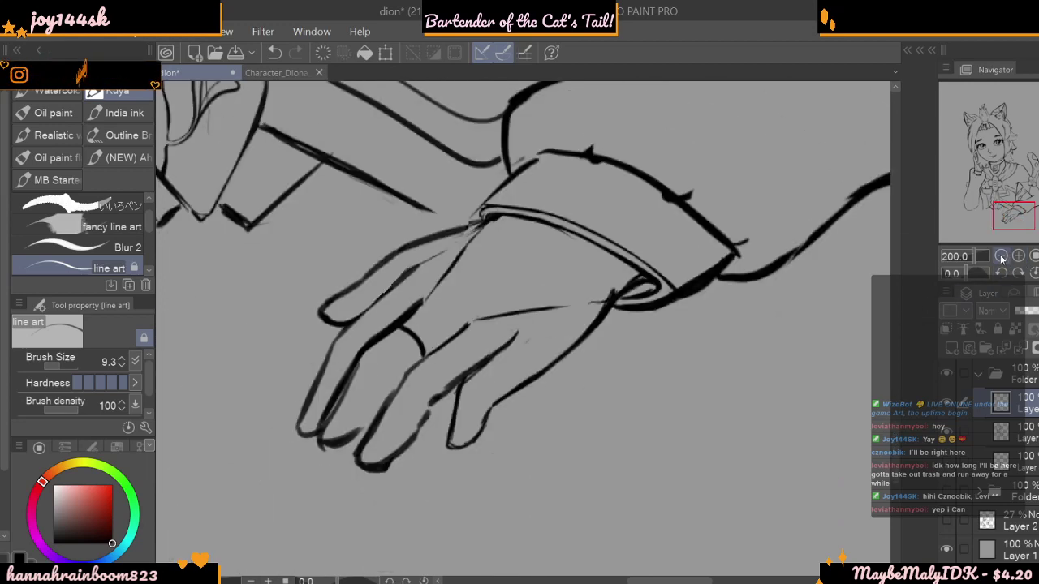
pyautogui.click(1001, 257)
pyautogui.keyDown('alt'); pyautogui.click(490, 357); pyautogui.keyUp('alt')
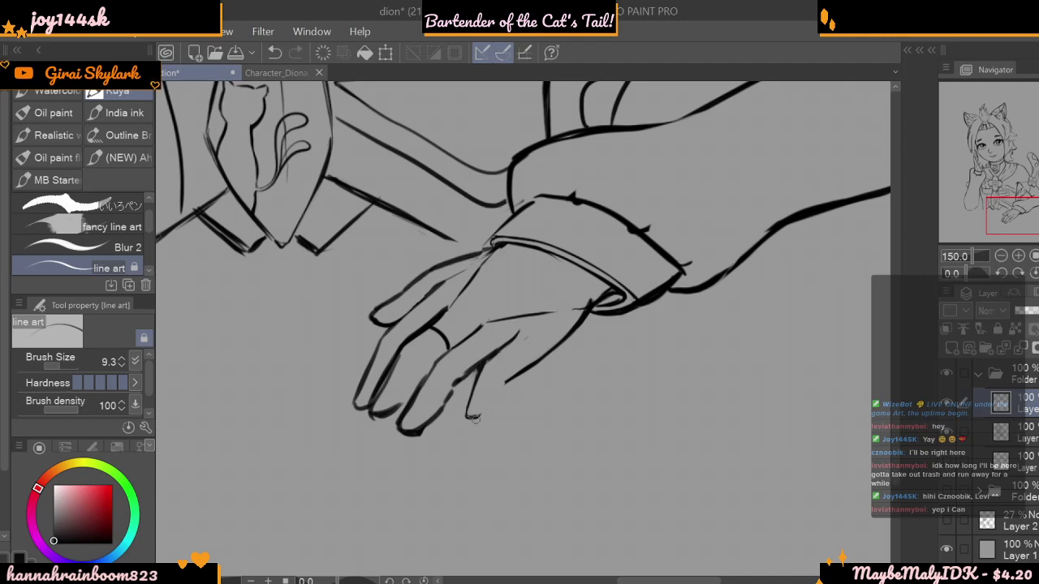
pyautogui.hotkey('ctrl', 'z')
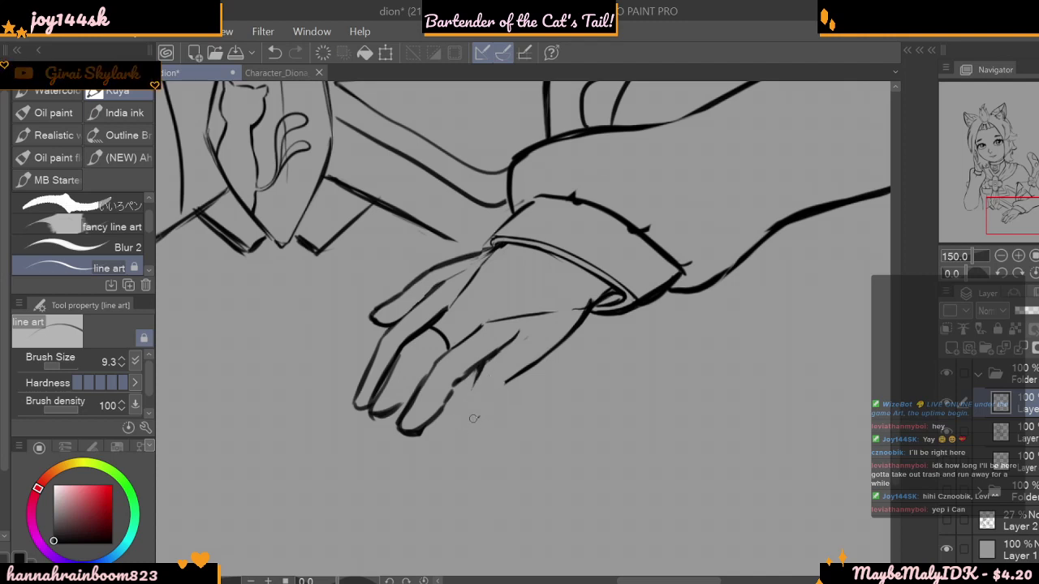
pyautogui.moveTo(485, 362); pyautogui.dragTo(467, 398)
pyautogui.moveTo(485, 364); pyautogui.dragTo(462, 406)
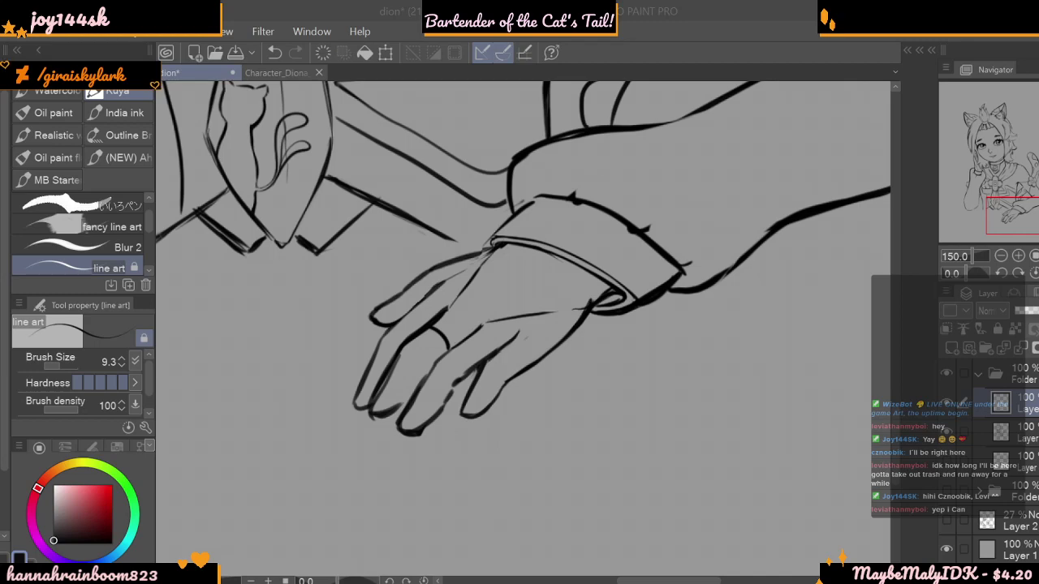
pyautogui.click(1001, 255)
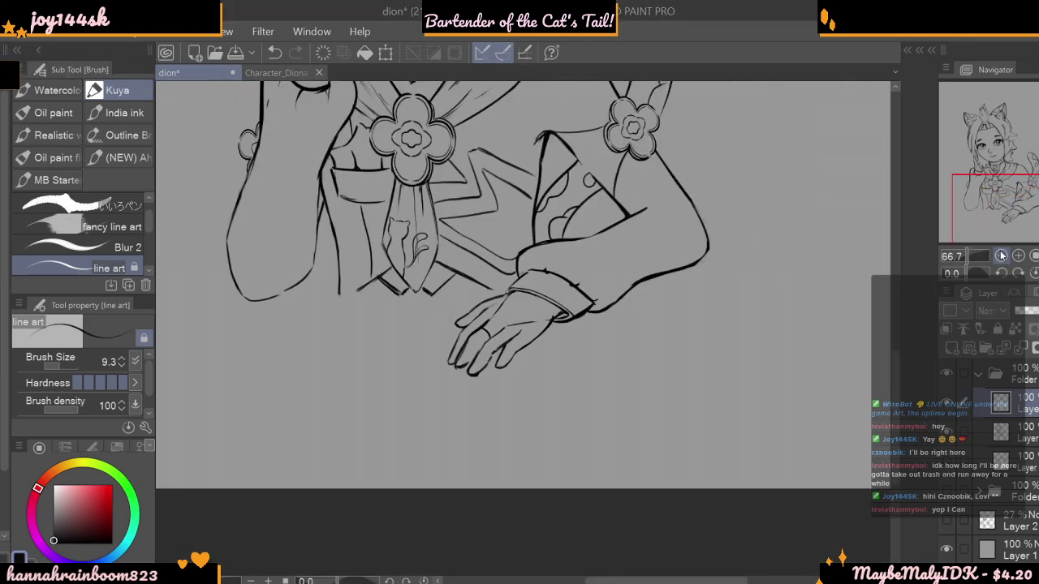
pyautogui.click(1001, 256)
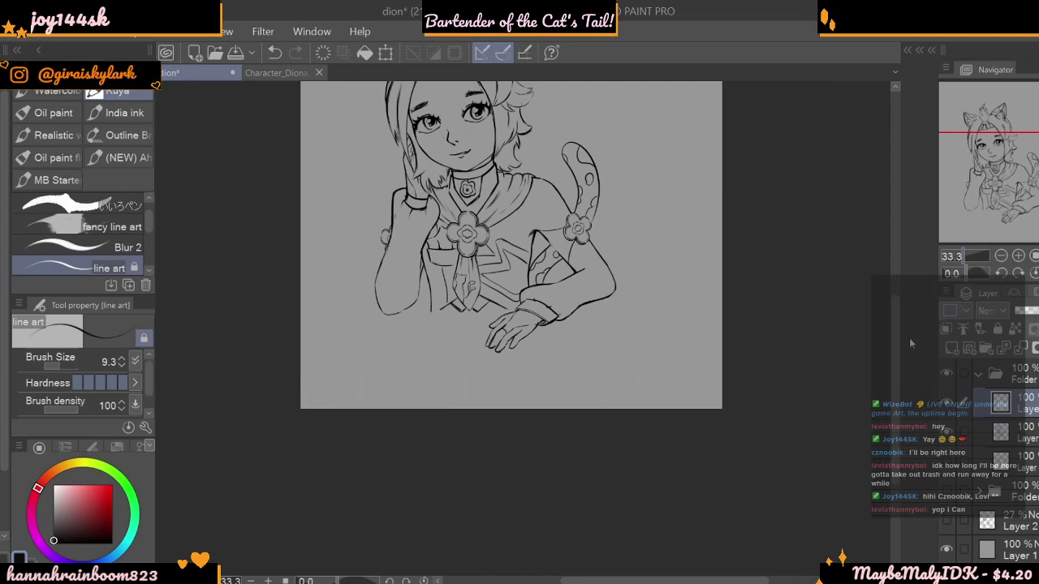
pyautogui.moveTo(897, 362); pyautogui.dragTo(896, 328)
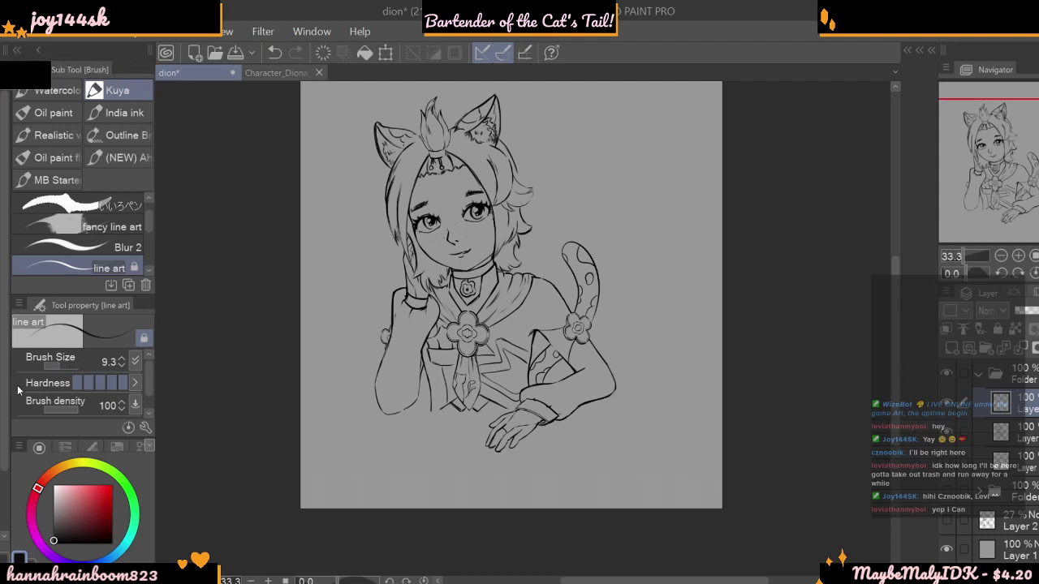
pyautogui.press('j')
pyautogui.click(67, 385)
pyautogui.moveTo(74, 366); pyautogui.dragTo(70, 370)
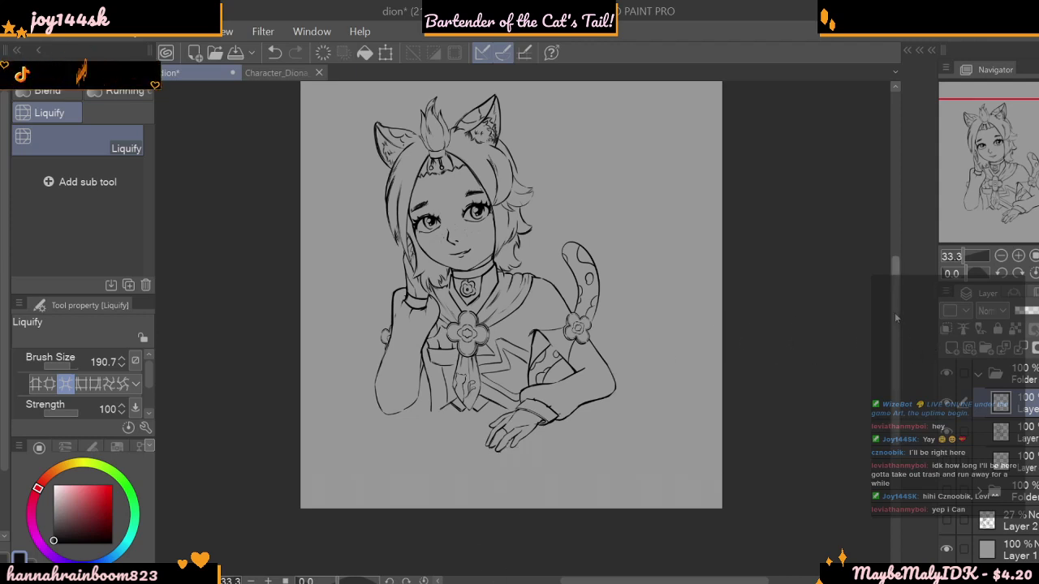
pyautogui.scroll(3, 893, 304)
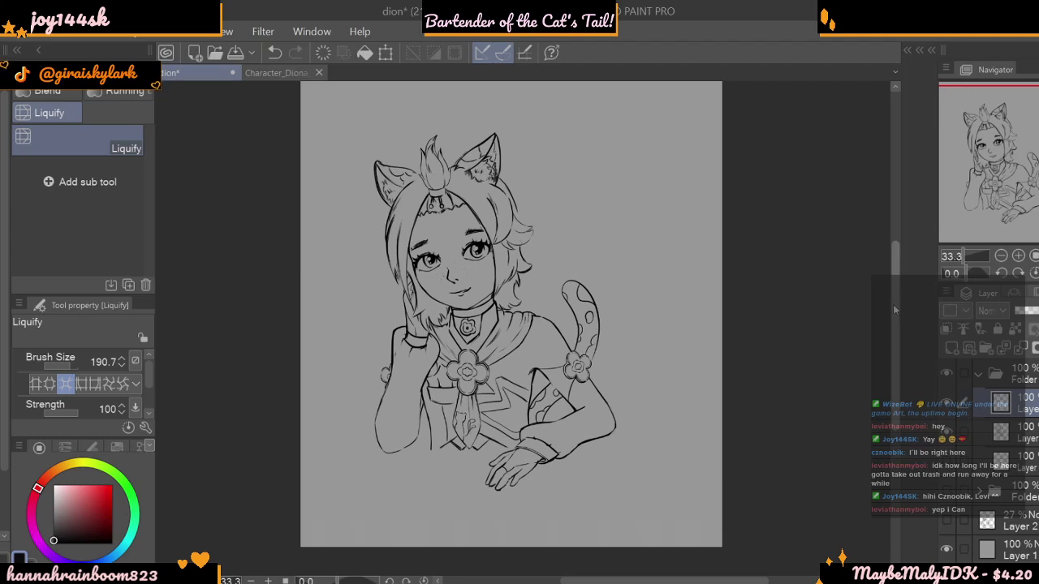
pyautogui.click(1018, 256)
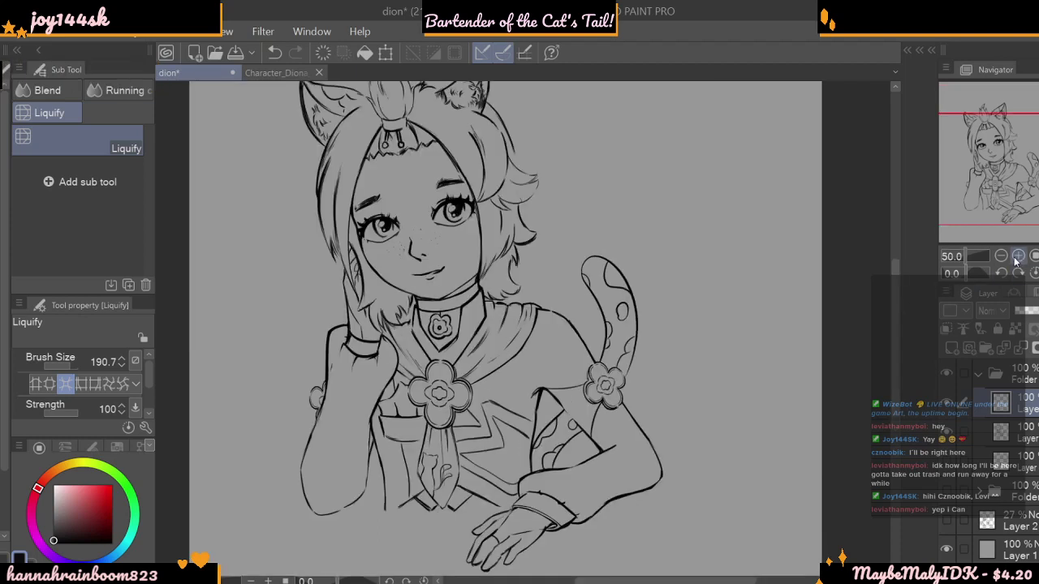
pyautogui.click(1001, 255)
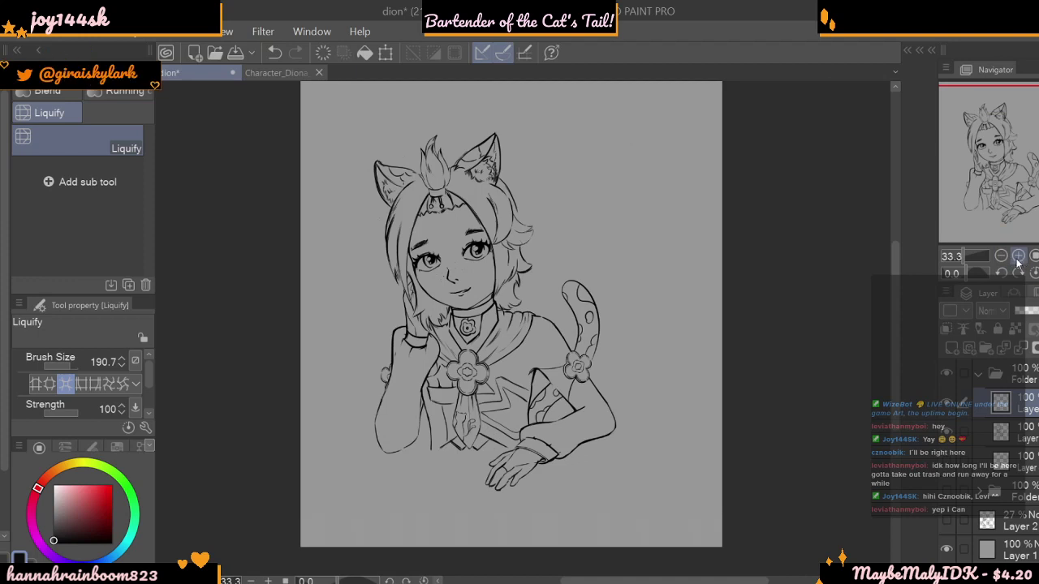
pyautogui.click(1018, 257)
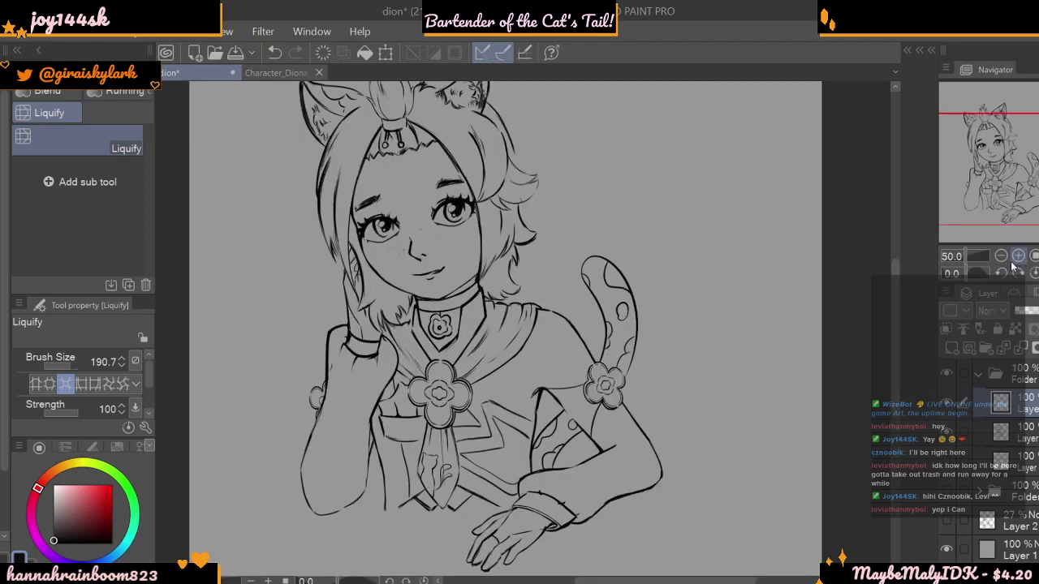
pyautogui.click(1000, 257)
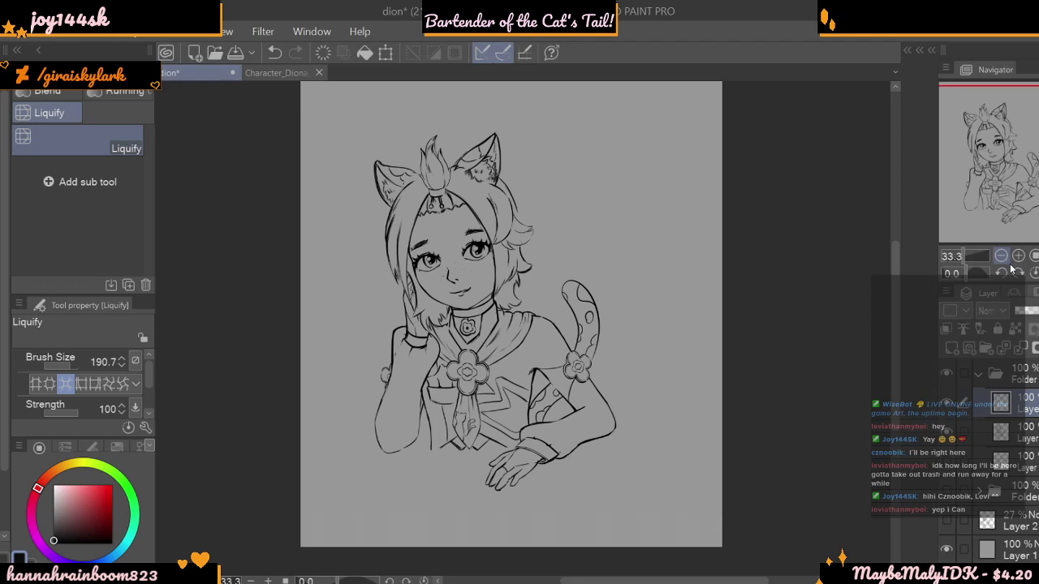
# - Select the resting hand using the Selection pen at brush size 97.5 and rotate it slightly clockwise at the wrist
pyautogui.click(1018, 256)
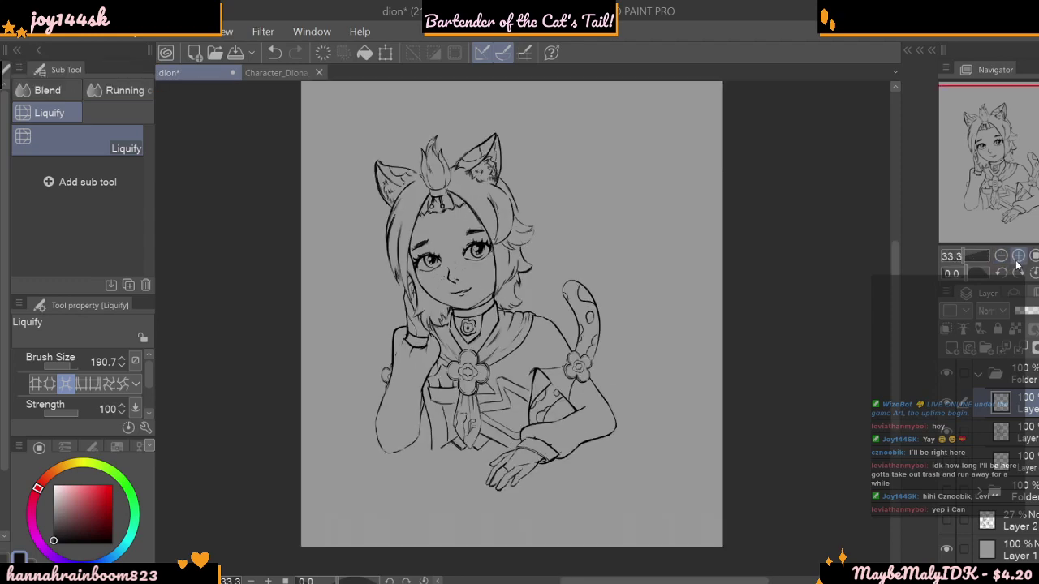
pyautogui.click(1018, 256)
pyautogui.moveTo(896, 397); pyautogui.dragTo(895, 435)
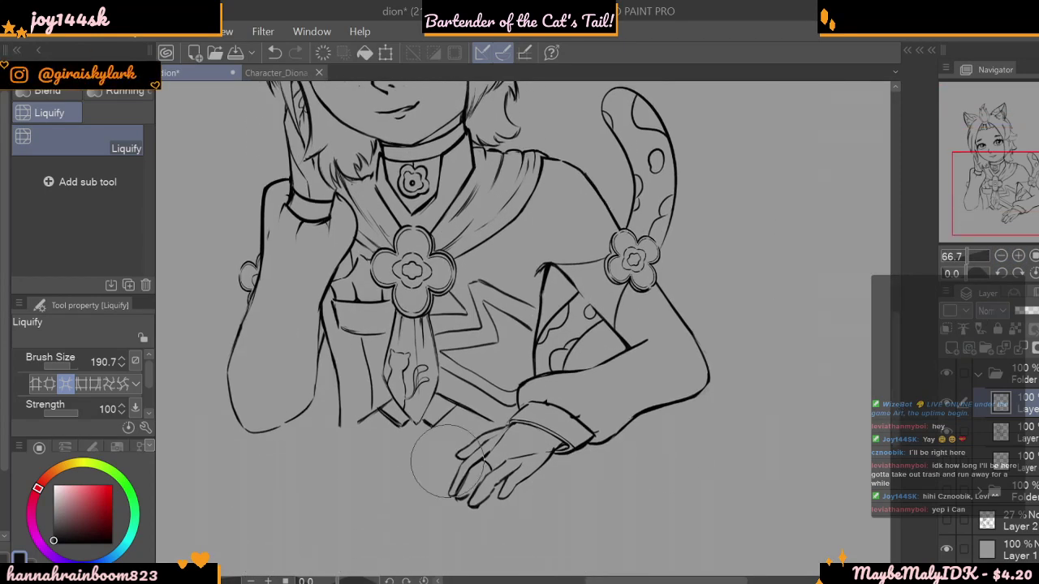
pyautogui.press('m')
pyautogui.moveTo(505, 444)
pyautogui.mouseDown()
pyautogui.moveTo(542, 440)
pyautogui.moveTo(513, 471)
pyautogui.mouseUp()
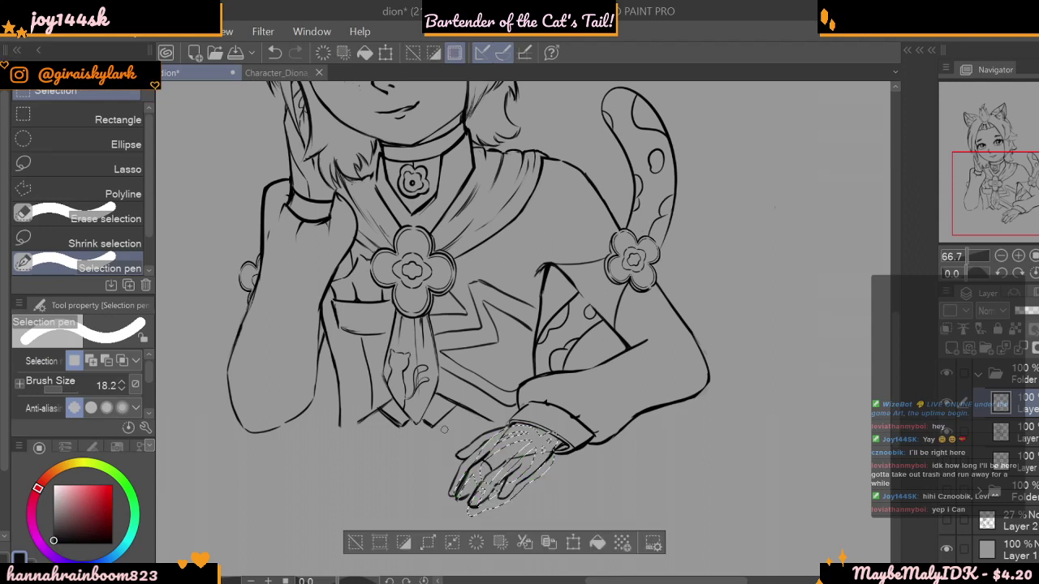
pyautogui.click(355, 544)
pyautogui.moveTo(75, 388); pyautogui.dragTo(67, 389)
pyautogui.moveTo(475, 472)
pyautogui.mouseDown()
pyautogui.moveTo(474, 506)
pyautogui.moveTo(461, 466)
pyautogui.mouseUp()
pyautogui.click(572, 550)
pyautogui.hotkey('ctrl', 't')
pyautogui.moveTo(570, 460); pyautogui.dragTo(566, 471)
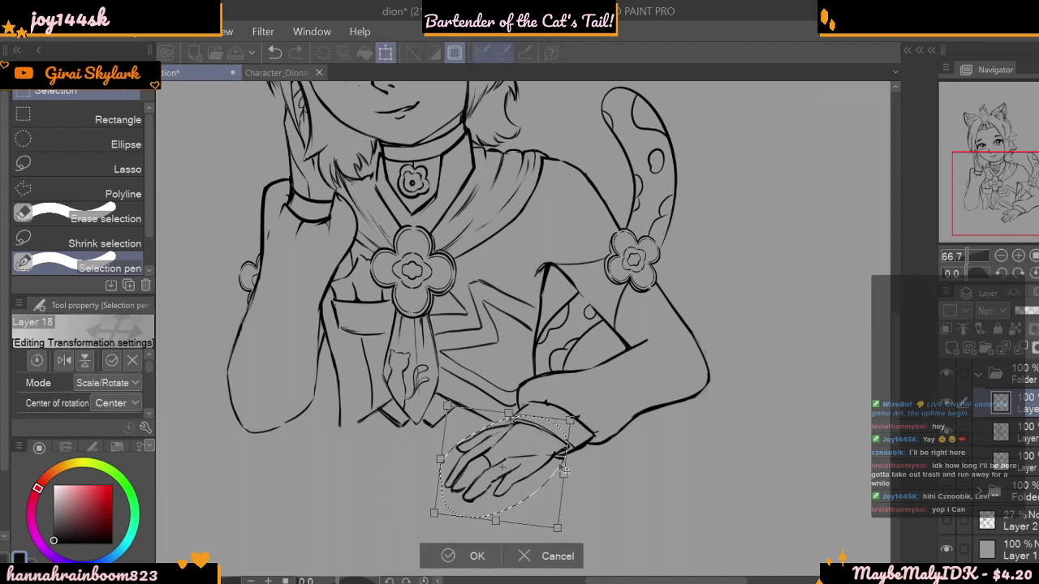
pyautogui.click(477, 557)
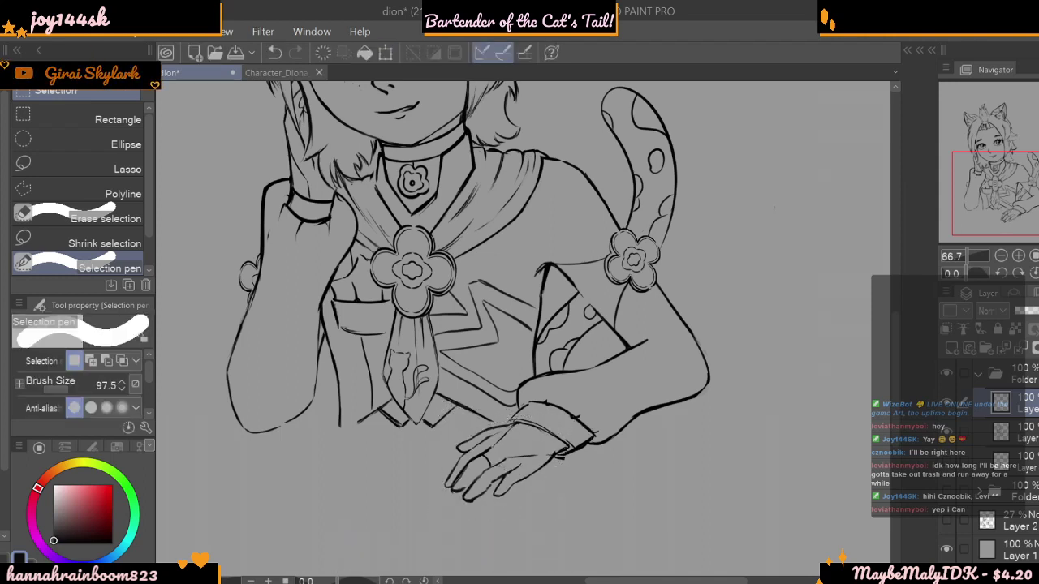
# - Erase the stray doubled lines at both ends of the resting hand's cuff with the line art brush at size 21.5
pyautogui.click(1001, 256)
pyautogui.click(1001, 255)
pyautogui.click(1001, 256)
pyautogui.click(1024, 256)
pyautogui.click(1025, 257)
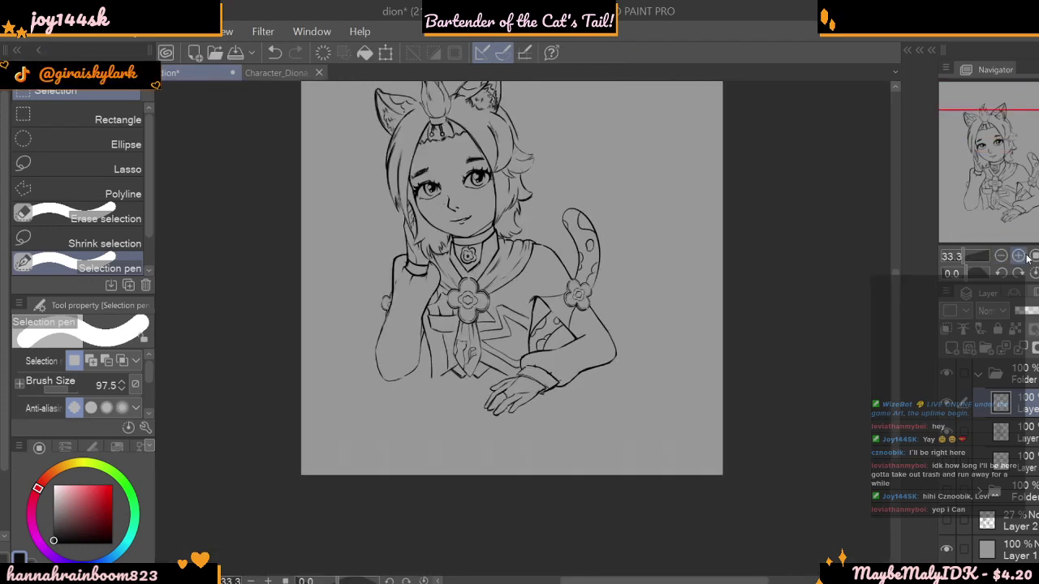
pyautogui.click(1024, 256)
pyautogui.click(1025, 256)
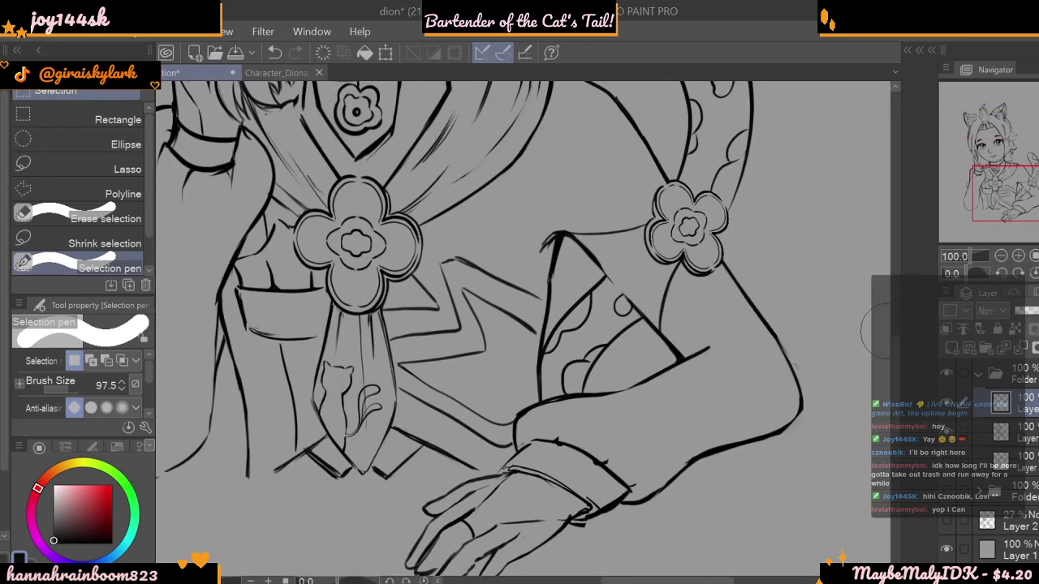
pyautogui.moveTo(894, 345); pyautogui.dragTo(944, 430)
pyautogui.click(1019, 256)
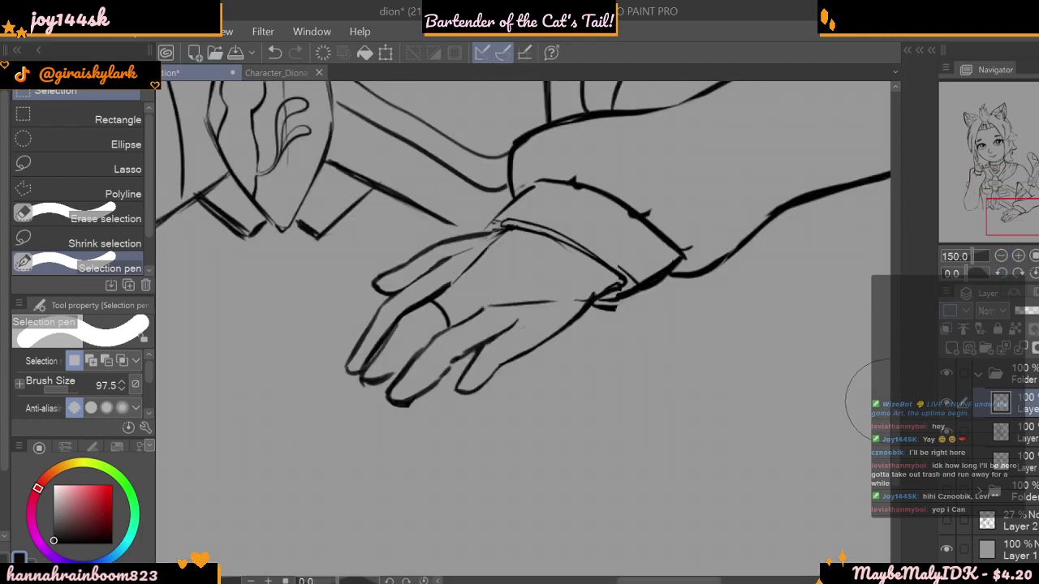
pyautogui.moveTo(893, 397); pyautogui.dragTo(894, 365)
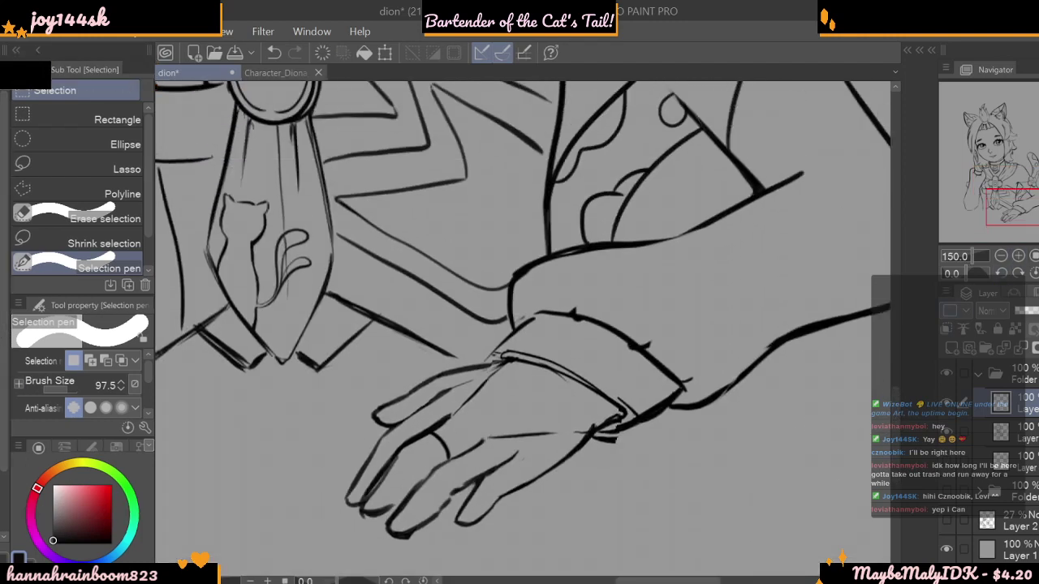
pyautogui.press('p')
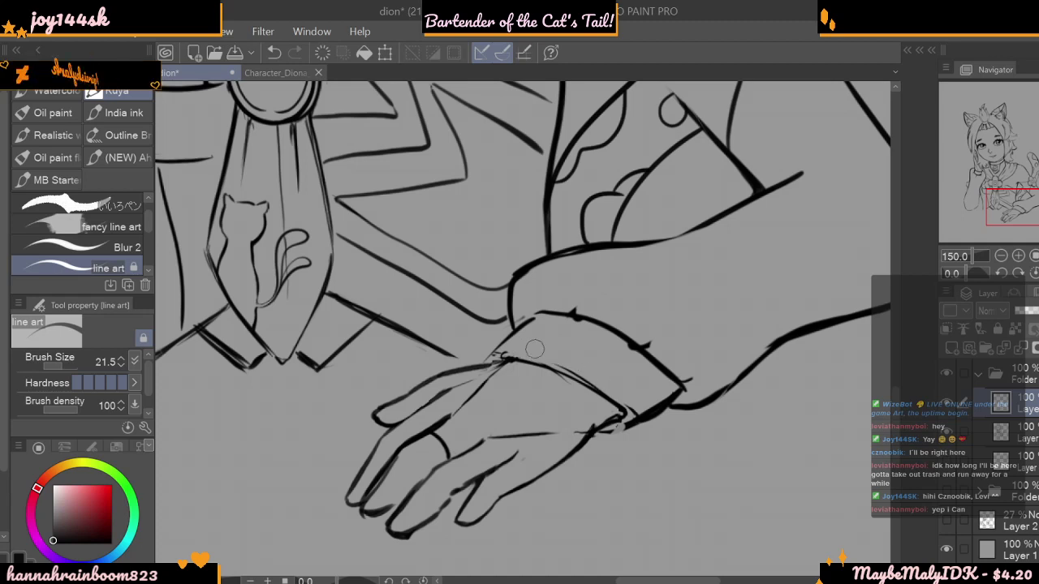
# - Redraw the cuff's folded edge in black at brush size 9.3 and strengthen the hand lines running from the cuff to the fingers
pyautogui.moveTo(89, 520); pyautogui.dragTo(111, 543)
pyautogui.moveTo(75, 366); pyautogui.dragTo(59, 365)
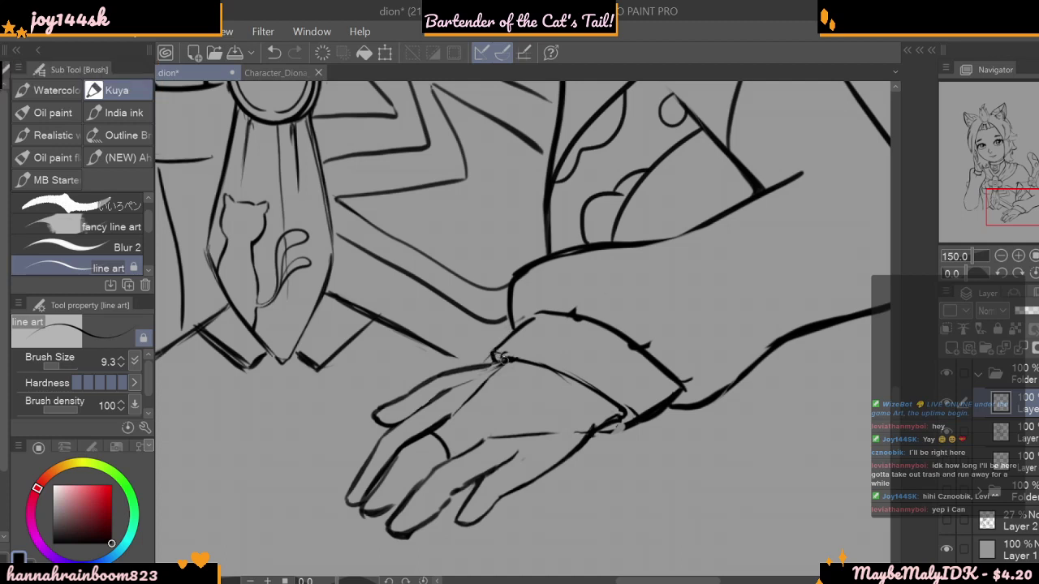
pyautogui.moveTo(496, 352)
pyautogui.mouseDown()
pyautogui.moveTo(578, 374)
pyautogui.moveTo(528, 349)
pyautogui.moveTo(637, 423)
pyautogui.moveTo(615, 396)
pyautogui.moveTo(635, 419)
pyautogui.mouseUp()
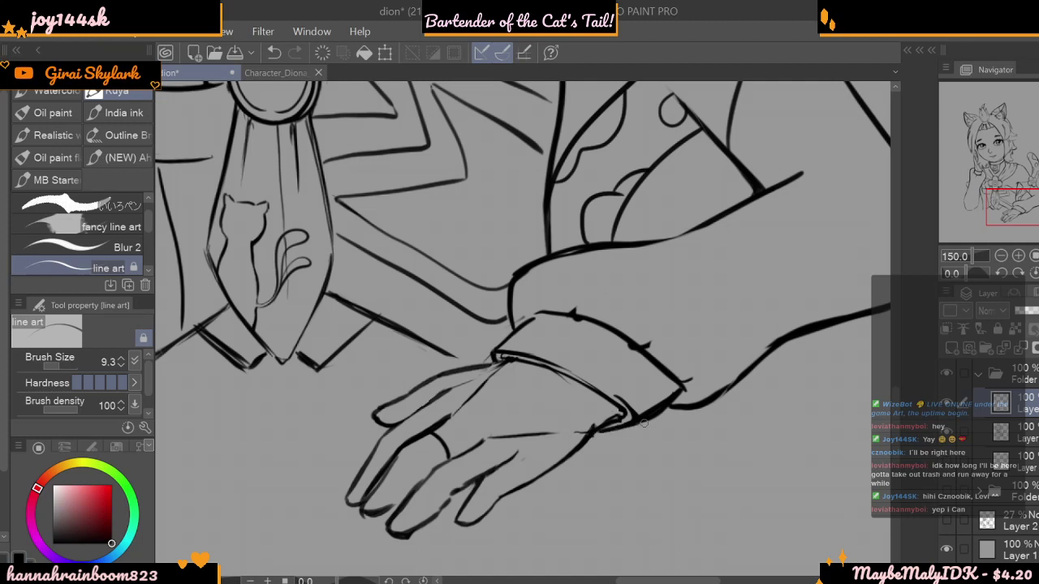
pyautogui.keyDown('alt'); pyautogui.click(657, 410); pyautogui.keyUp('alt')
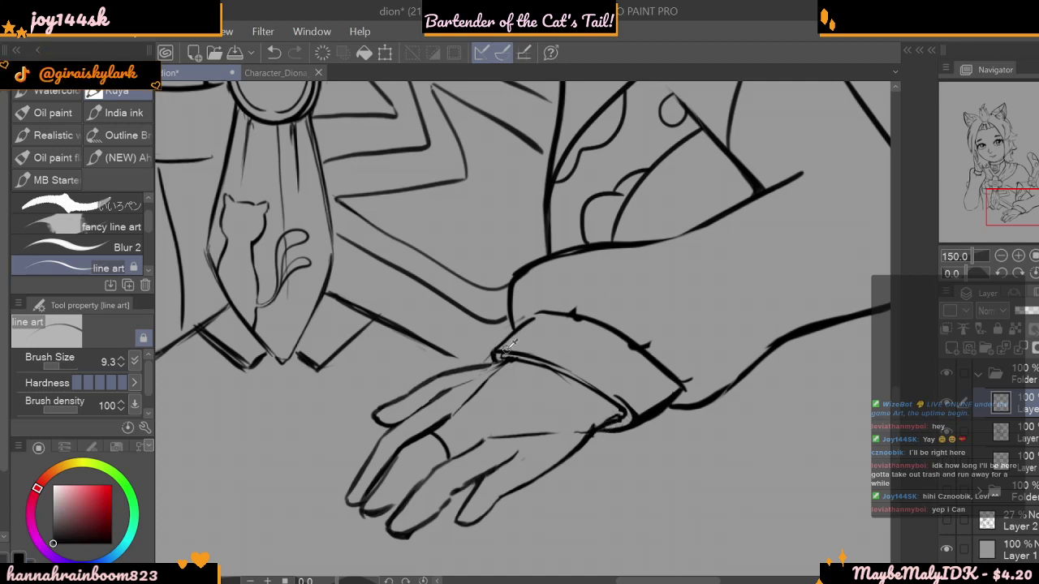
pyautogui.moveTo(524, 354); pyautogui.dragTo(551, 361)
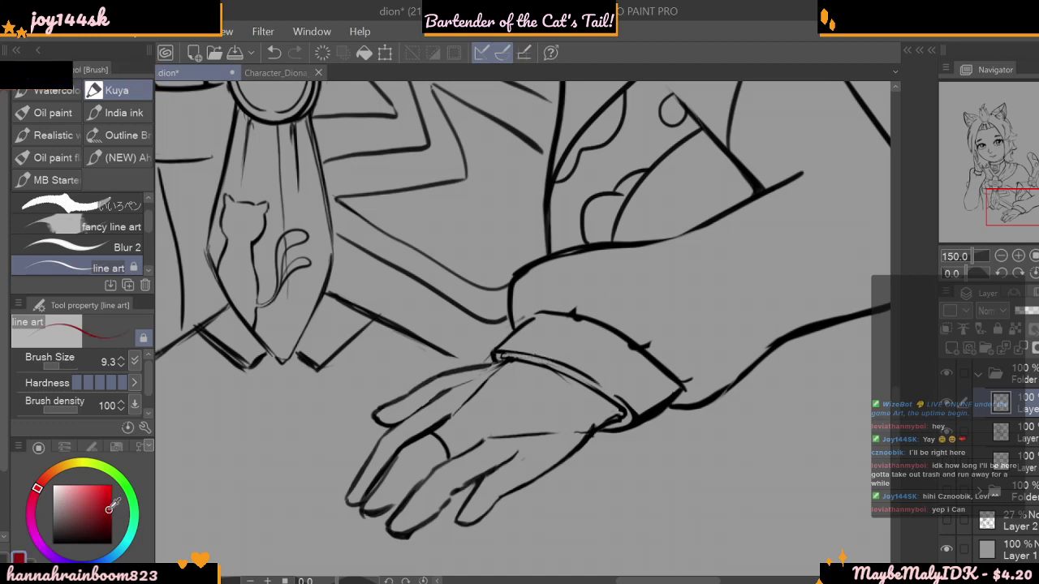
pyautogui.moveTo(497, 352)
pyautogui.mouseDown()
pyautogui.moveTo(571, 362)
pyautogui.moveTo(612, 397)
pyautogui.mouseUp()
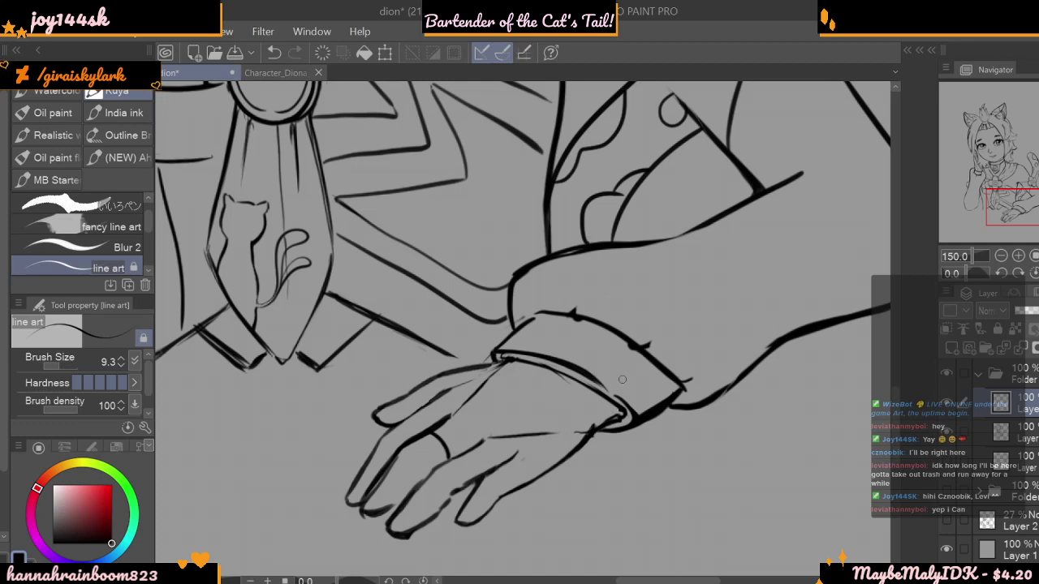
pyautogui.moveTo(485, 441); pyautogui.dragTo(591, 428)
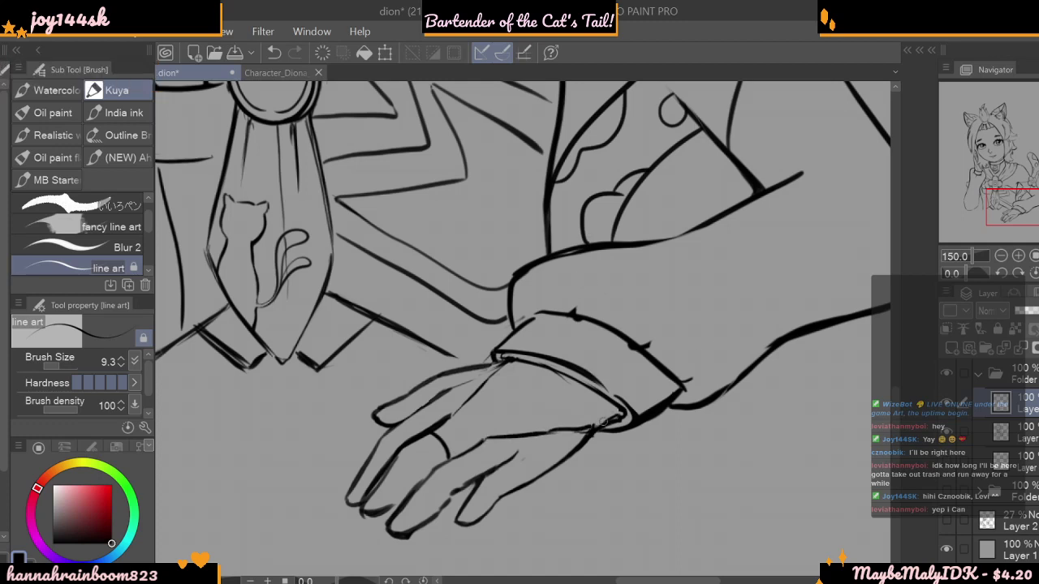
pyautogui.moveTo(488, 375); pyautogui.dragTo(446, 412)
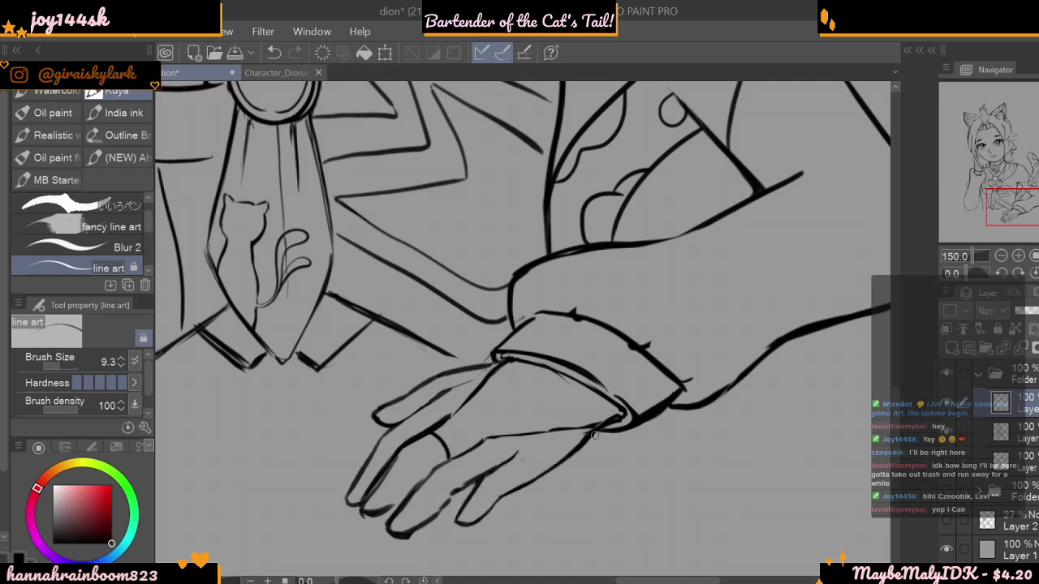
# - Draw the upper rim of the raised hand's cuff as two curved black strokes around the wrist at brush size 9.3
pyautogui.click(1005, 255)
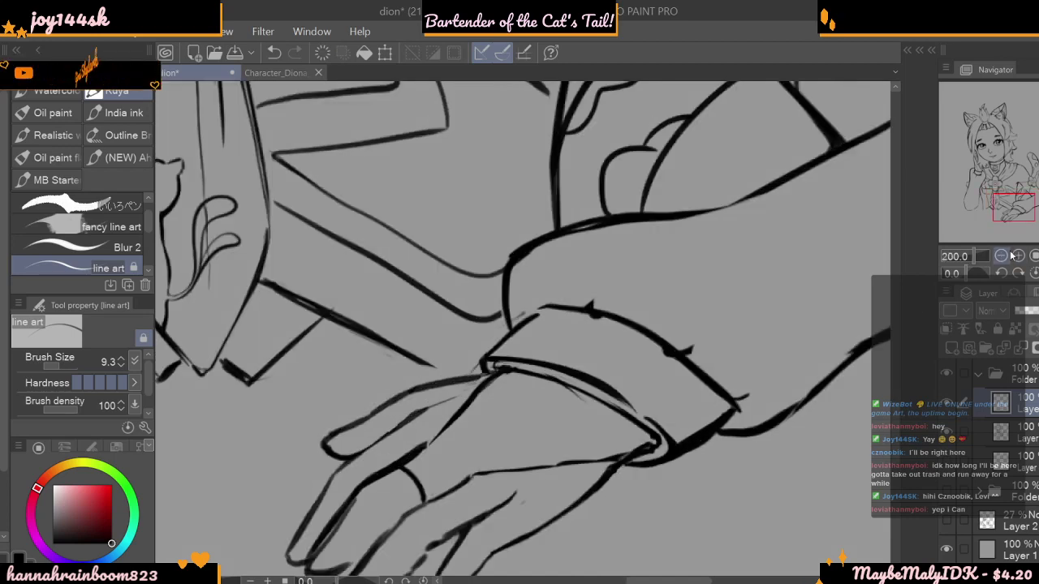
pyautogui.click(1005, 256)
pyautogui.click(1005, 256)
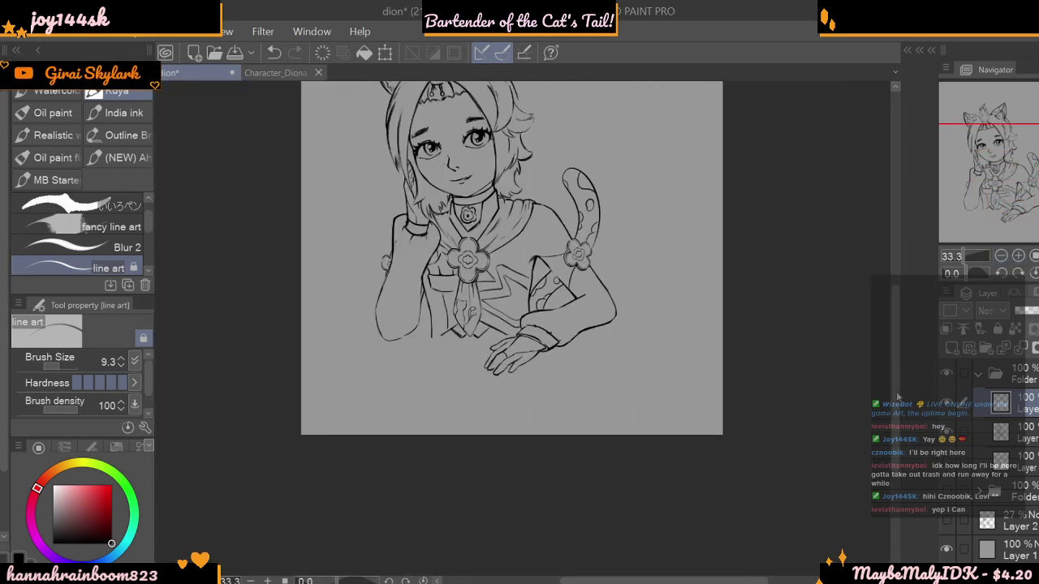
pyautogui.moveTo(897, 406); pyautogui.dragTo(896, 343)
pyautogui.moveTo(714, 581); pyautogui.dragTo(685, 580)
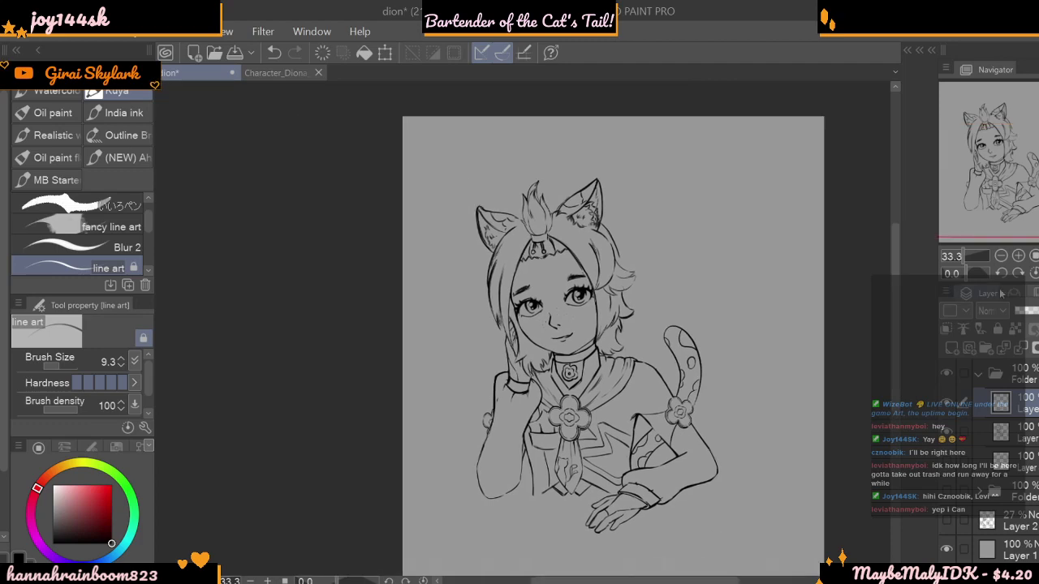
pyautogui.click(1019, 256)
pyautogui.click(1018, 256)
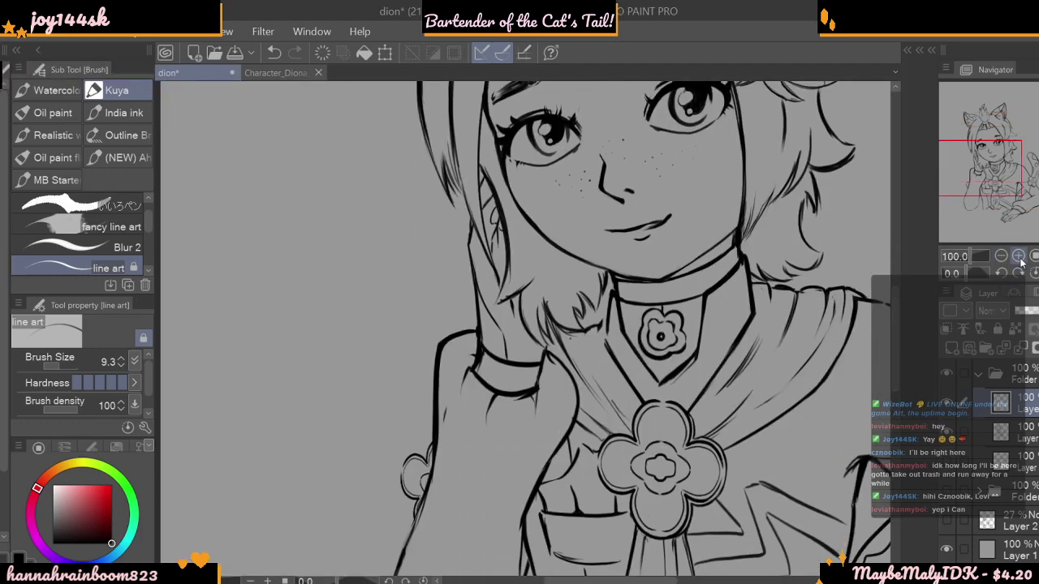
pyautogui.click(1019, 255)
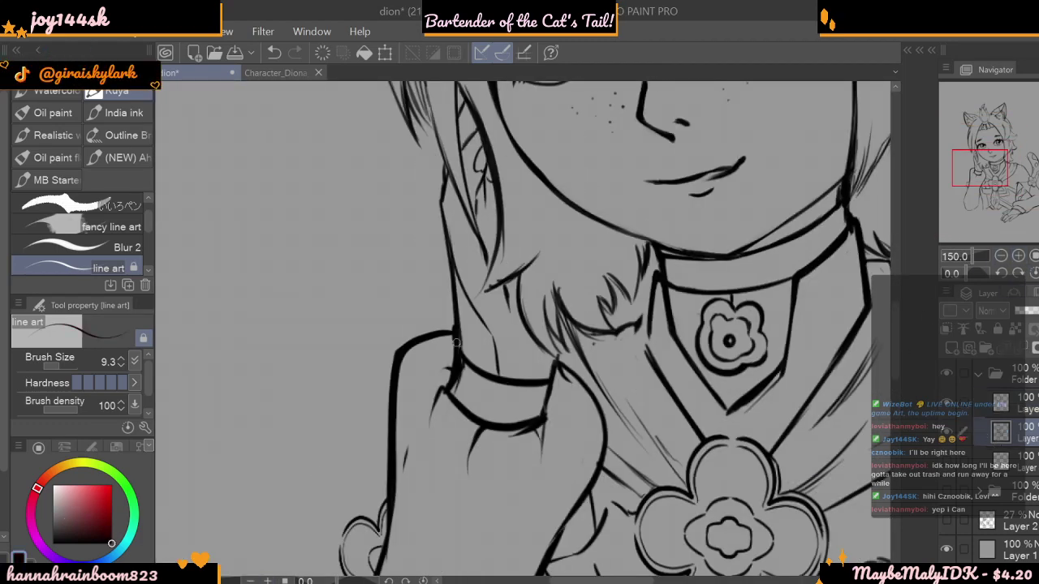
pyautogui.moveTo(456, 328)
pyautogui.mouseDown()
pyautogui.moveTo(477, 384)
pyautogui.moveTo(542, 399)
pyautogui.moveTo(571, 389)
pyautogui.moveTo(575, 379)
pyautogui.moveTo(555, 366)
pyautogui.moveTo(570, 387)
pyautogui.mouseUp()
pyautogui.moveTo(453, 323)
pyautogui.mouseDown()
pyautogui.moveTo(445, 352)
pyautogui.moveTo(489, 392)
pyautogui.moveTo(574, 392)
pyautogui.moveTo(573, 377)
pyautogui.mouseUp()
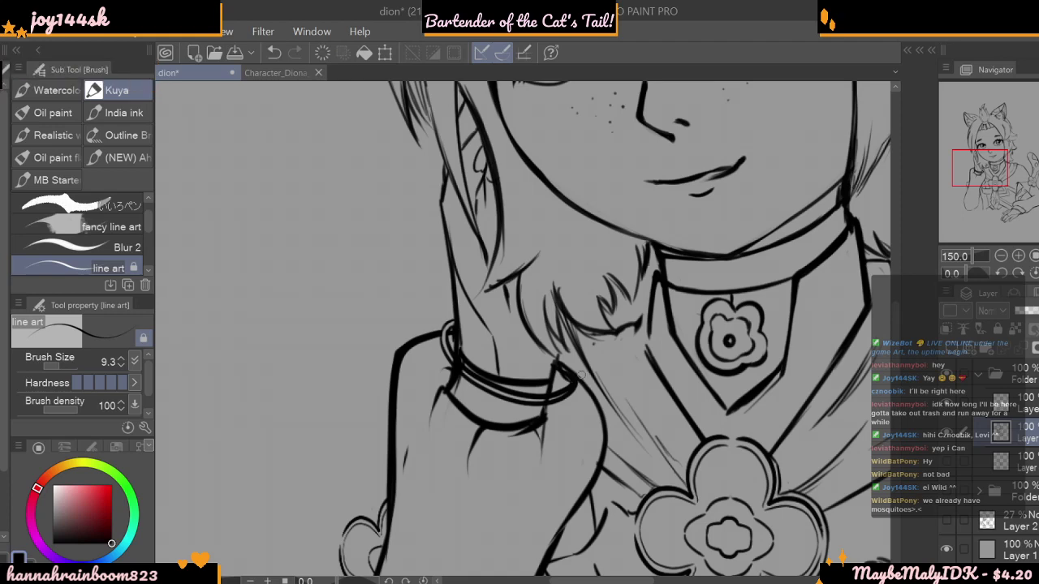
# - Draw the side edges and curved lower edge of the raised hand's cuff to close the folded band
pyautogui.click(1017, 272)
pyautogui.click(1017, 272)
pyautogui.click(1017, 273)
pyautogui.click(1017, 272)
pyautogui.click(1017, 273)
pyautogui.click(1017, 273)
pyautogui.click(1017, 273)
pyautogui.click(1017, 272)
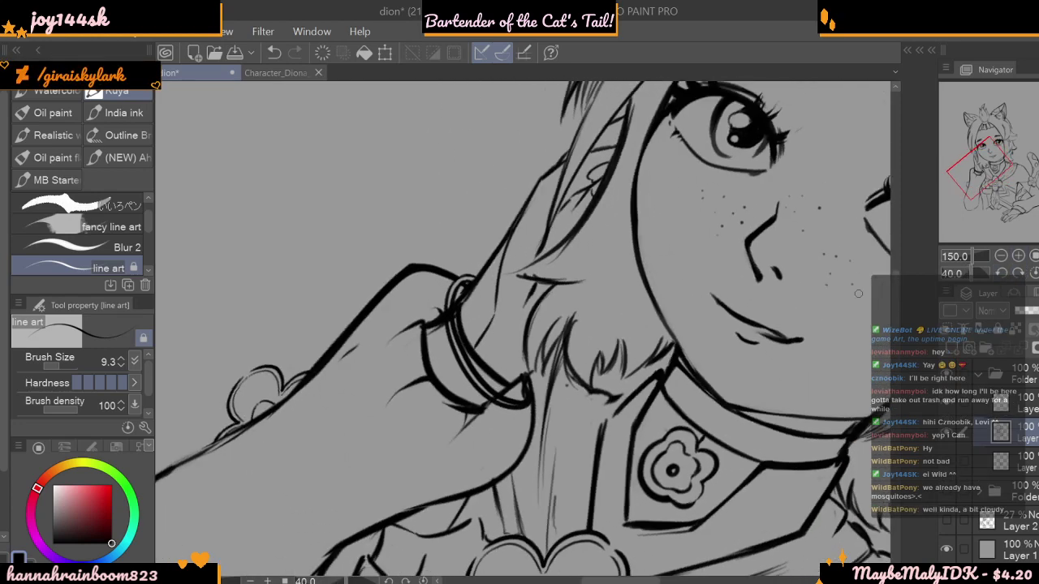
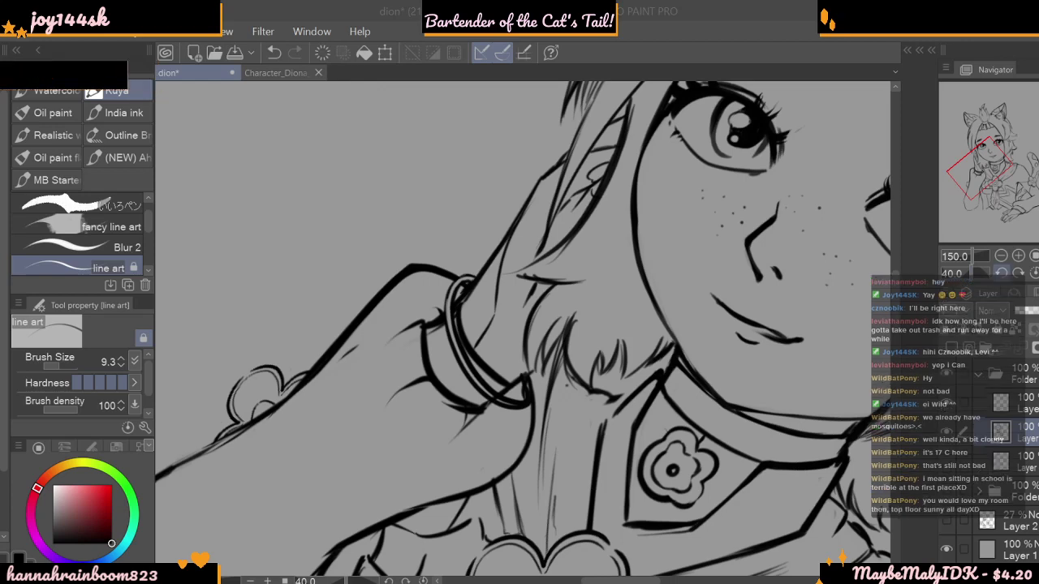
pyautogui.click(1001, 275)
pyautogui.click(1000, 274)
pyautogui.click(1000, 274)
pyautogui.click(1000, 274)
pyautogui.click(1001, 274)
pyautogui.click(1000, 274)
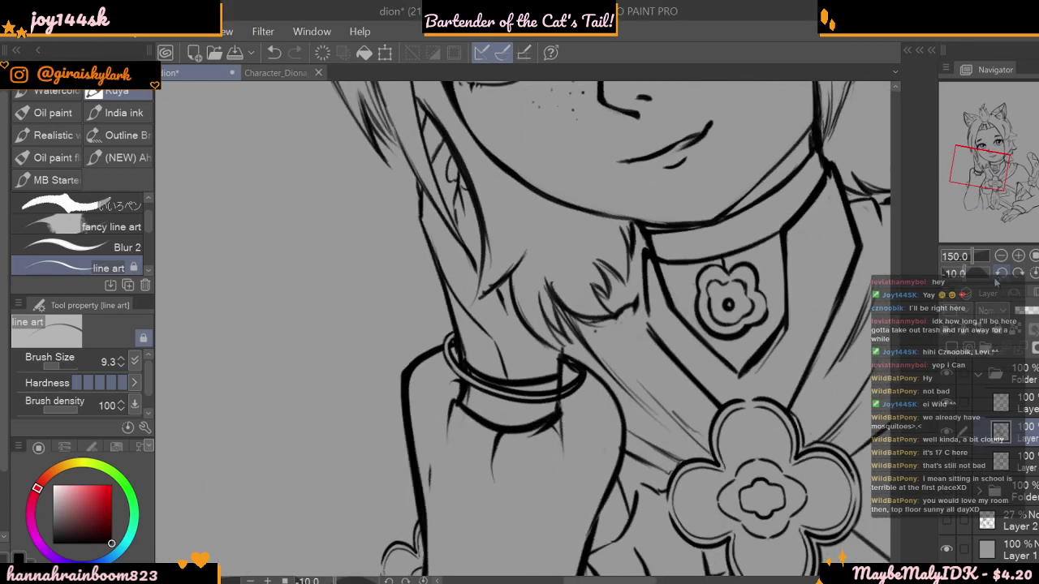
pyautogui.click(1000, 275)
pyautogui.moveTo(444, 353)
pyautogui.mouseDown()
pyautogui.moveTo(453, 406)
pyautogui.moveTo(470, 422)
pyautogui.moveTo(455, 396)
pyautogui.moveTo(446, 421)
pyautogui.mouseUp()
pyautogui.moveTo(587, 371); pyautogui.dragTo(580, 411)
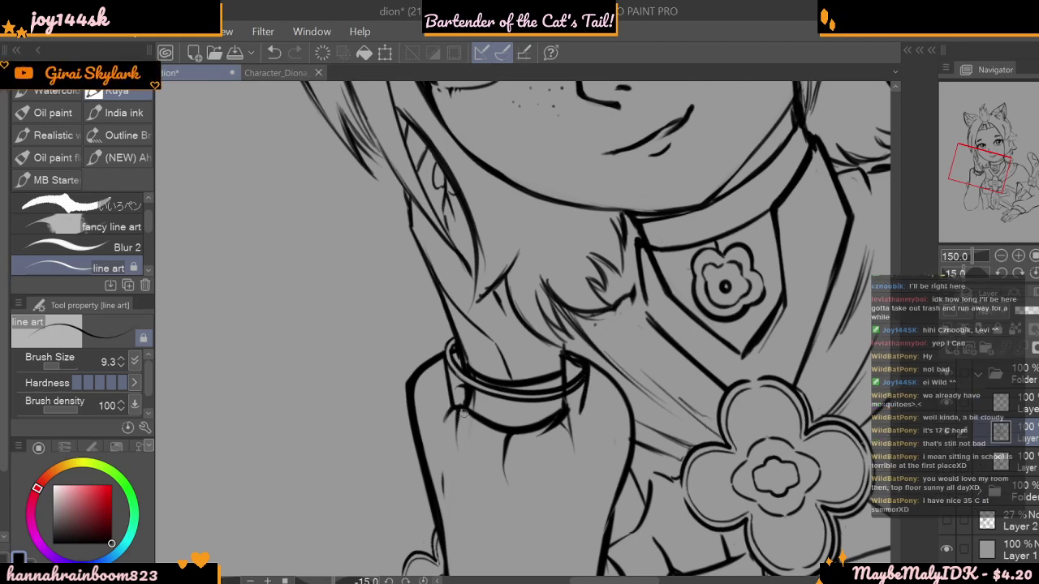
pyautogui.moveTo(463, 410)
pyautogui.mouseDown()
pyautogui.moveTo(491, 430)
pyautogui.moveTo(540, 429)
pyautogui.moveTo(584, 394)
pyautogui.mouseUp()
# - Erase the old lines inside the raised hand's cuff band at brush size 18.2 and refine its rim at size 7.9
pyautogui.moveTo(58, 367); pyautogui.dragTo(62, 367)
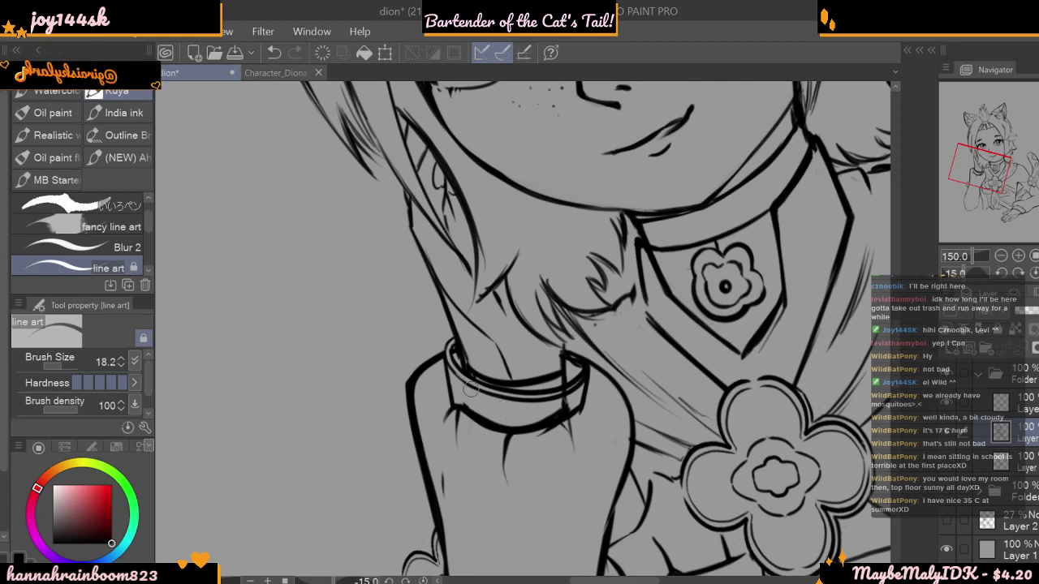
pyautogui.moveTo(461, 404)
pyautogui.mouseDown()
pyautogui.moveTo(509, 425)
pyautogui.moveTo(573, 405)
pyautogui.mouseUp()
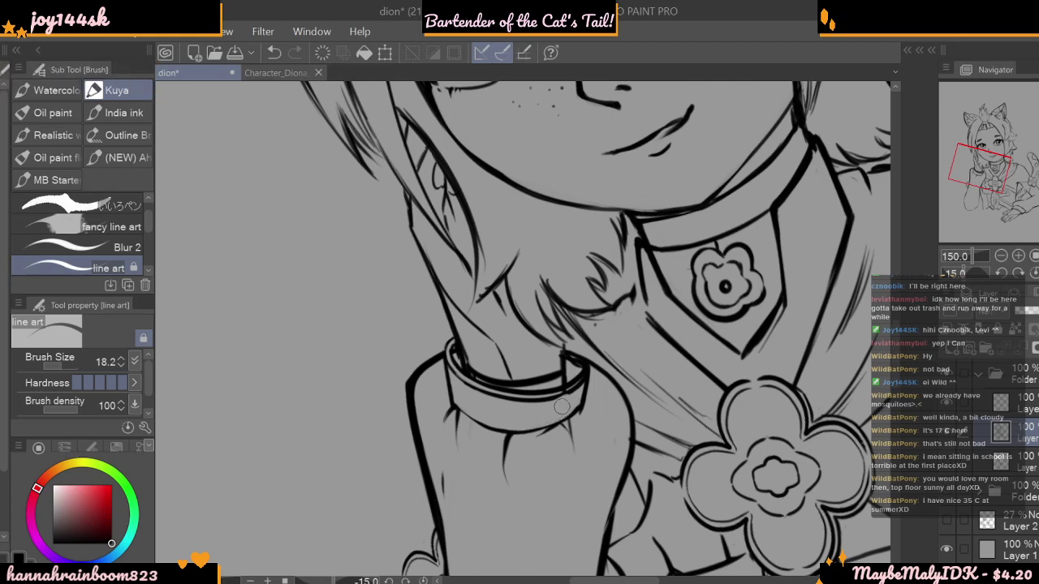
pyautogui.moveTo(62, 366); pyautogui.dragTo(57, 362)
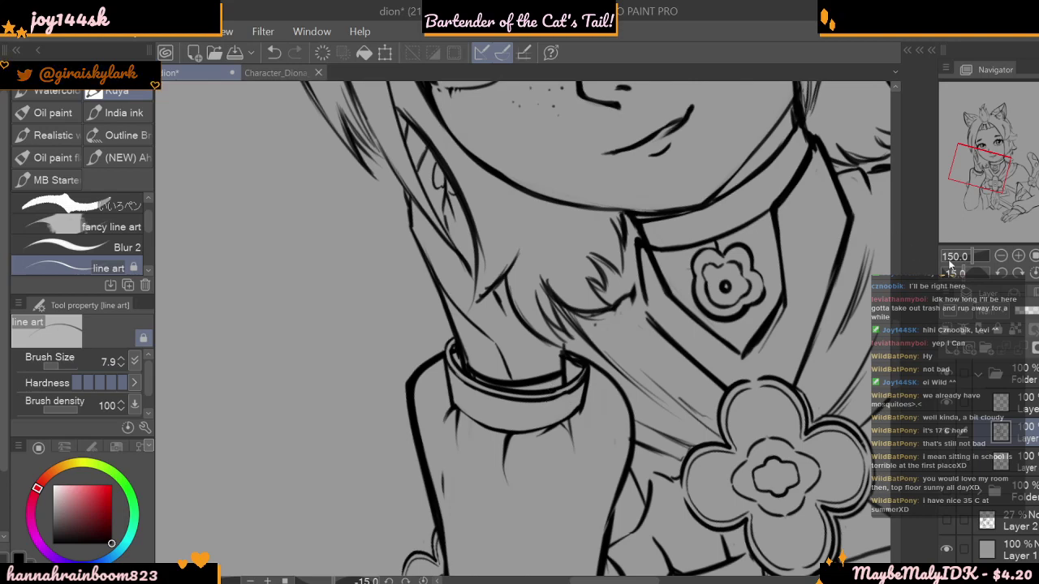
pyautogui.click(1019, 274)
pyautogui.moveTo(1019, 274); pyautogui.dragTo(1019, 273)
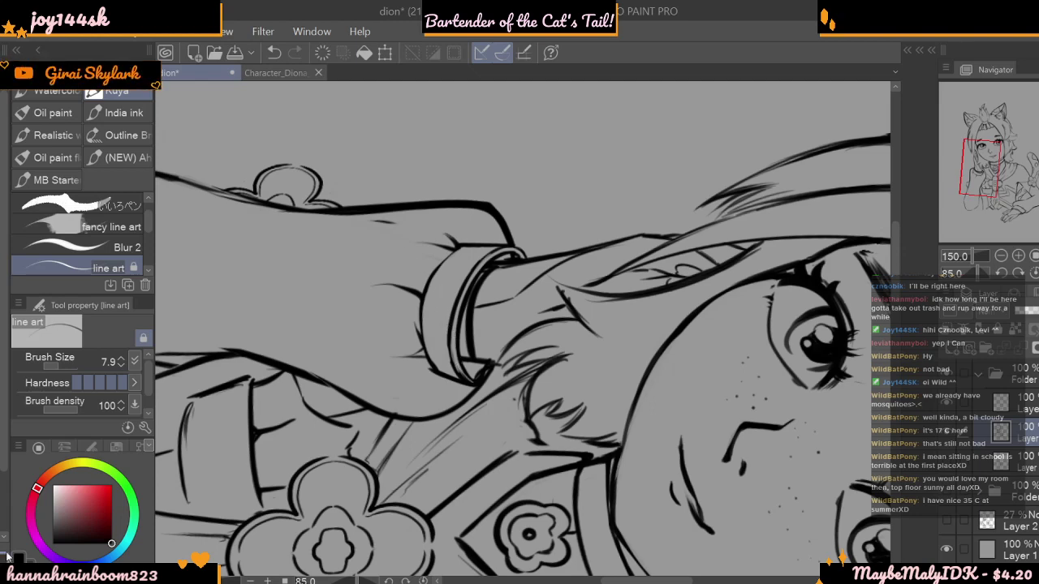
pyautogui.keyDown('alt'); pyautogui.click(470, 326); pyautogui.keyUp('alt')
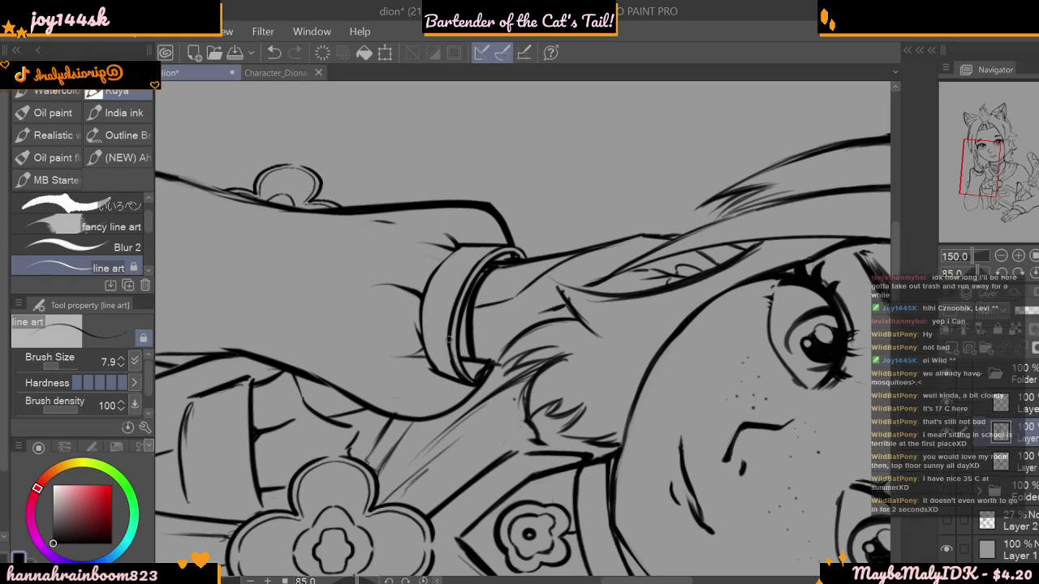
pyautogui.click(1032, 274)
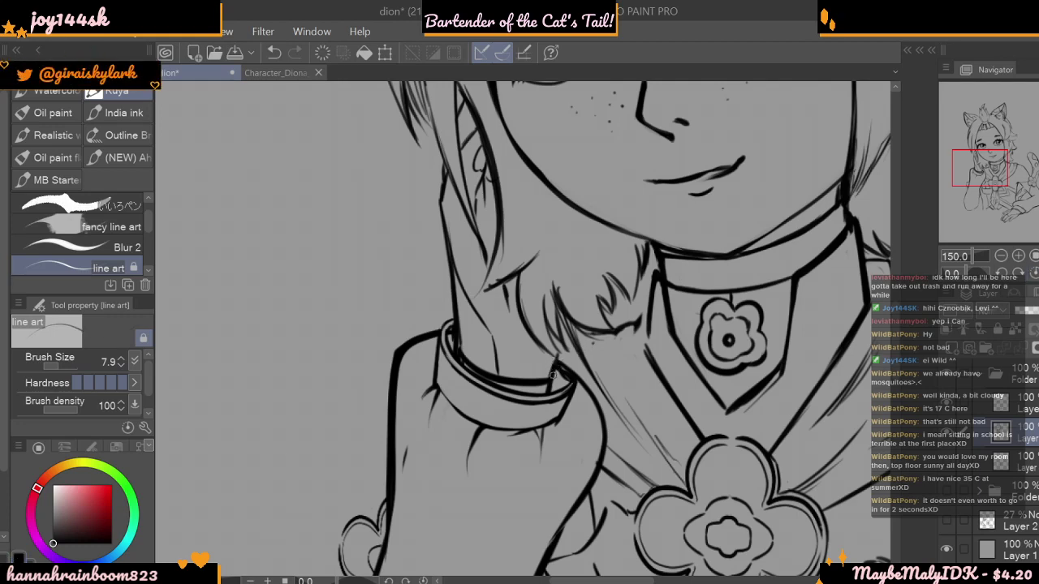
pyautogui.moveTo(897, 336); pyautogui.dragTo(897, 348)
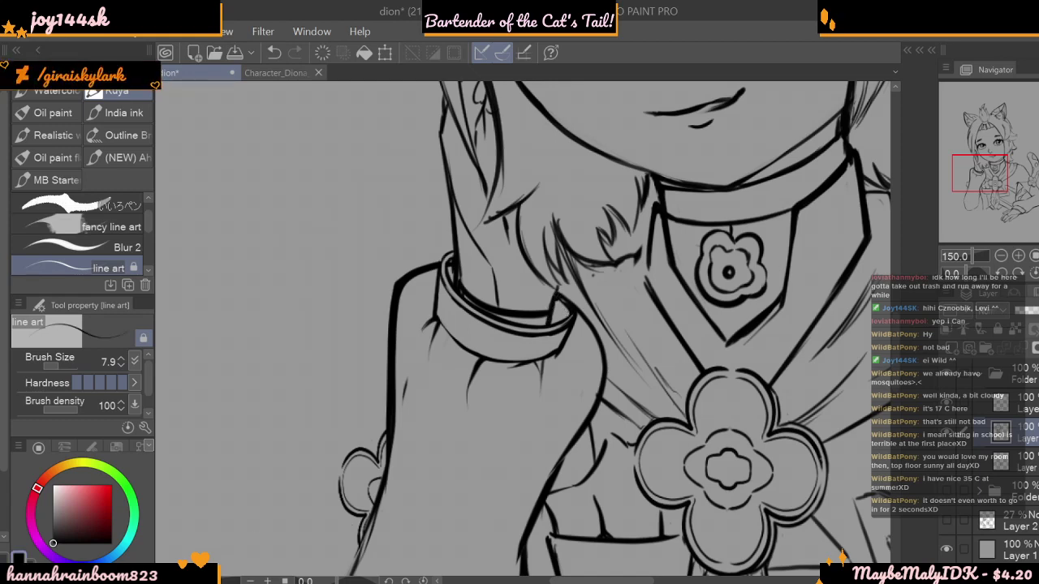
# - Erase the leftover line inside the raised hand's cuff opening at brush size 13.0 and touch up the rim at size 9.3
pyautogui.moveTo(69, 376); pyautogui.dragTo(56, 367)
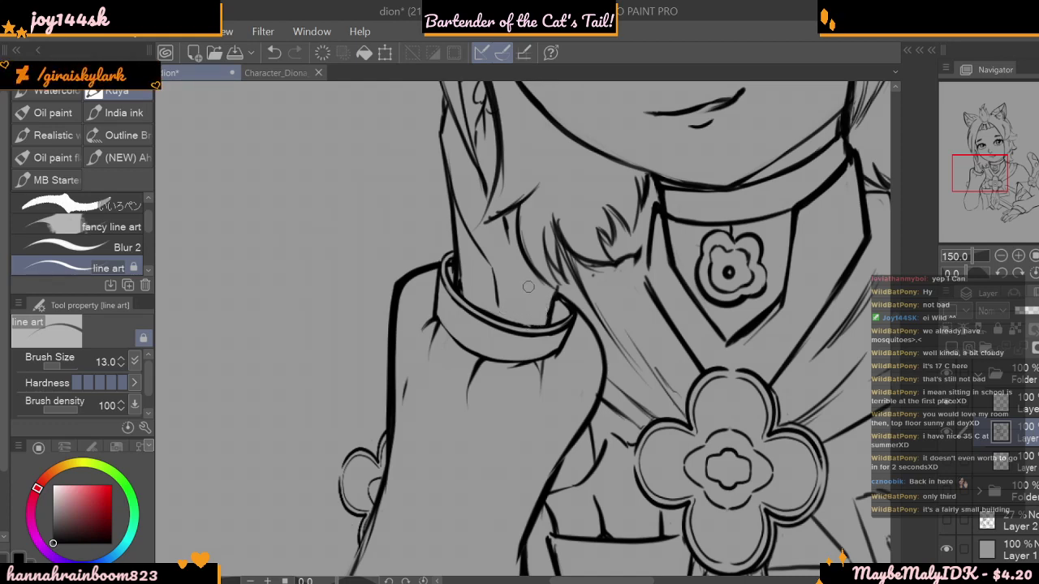
pyautogui.click(18, 559)
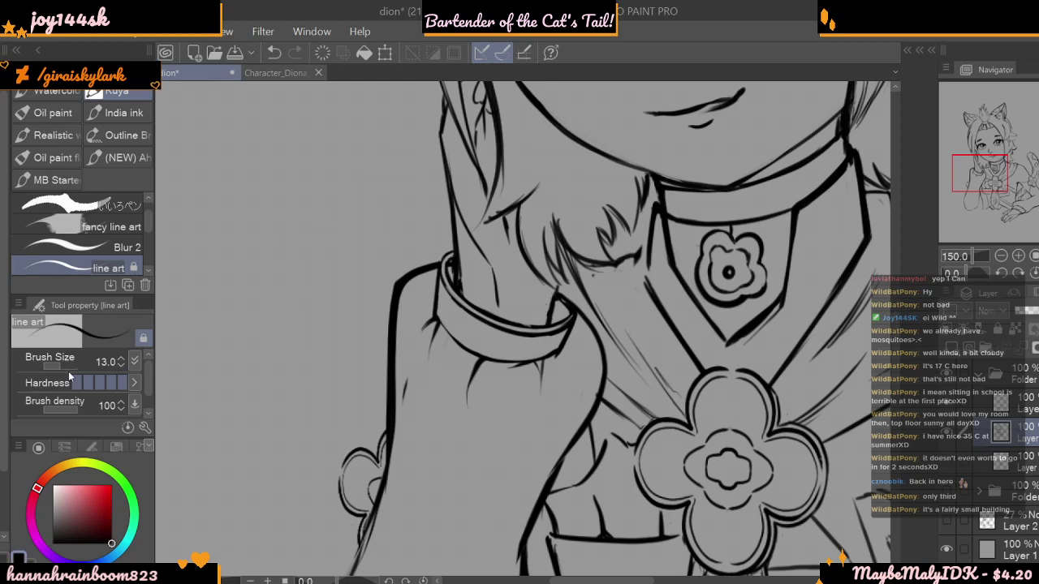
pyautogui.moveTo(71, 364); pyautogui.dragTo(60, 365)
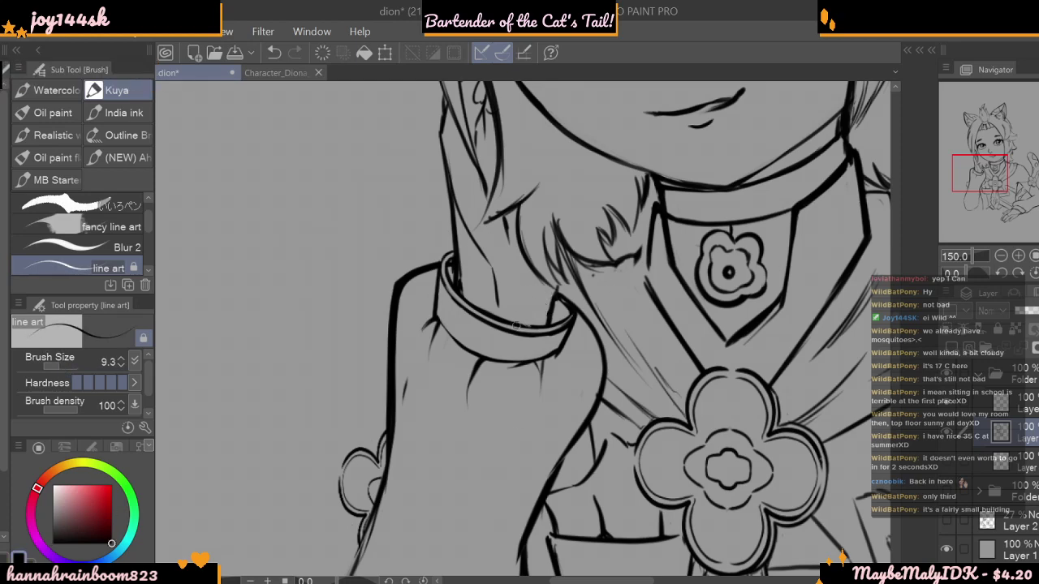
pyautogui.hotkey('ctrl', 'z')
pyautogui.moveTo(505, 320); pyautogui.dragTo(539, 325)
pyautogui.moveTo(466, 276); pyautogui.dragTo(460, 293)
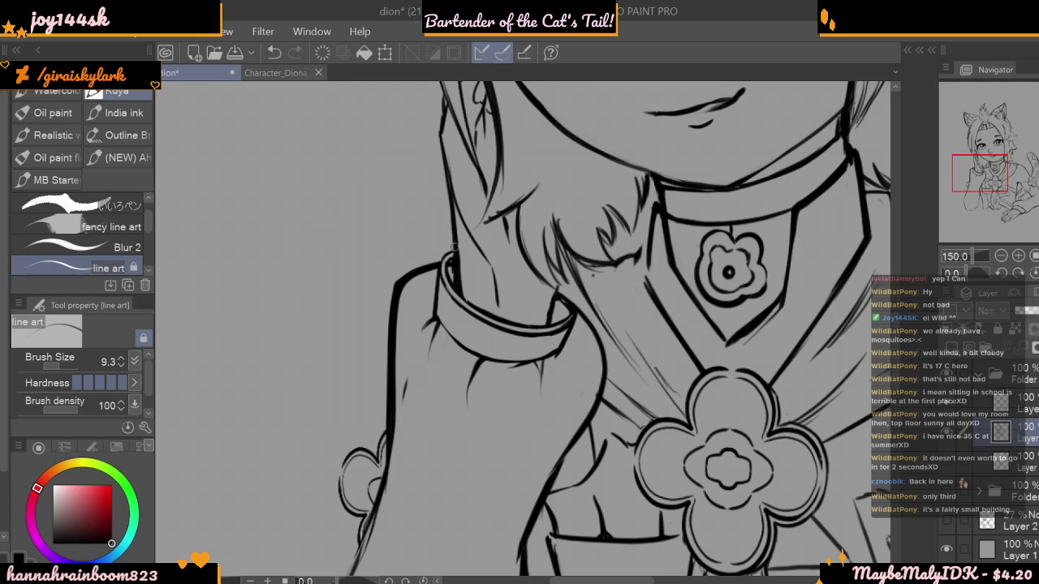
# - Redraw the outer end of the resting hand's cuff as a rounded curve on the hand's layer at brush size 9.3
pyautogui.click(1001, 256)
pyautogui.click(1001, 255)
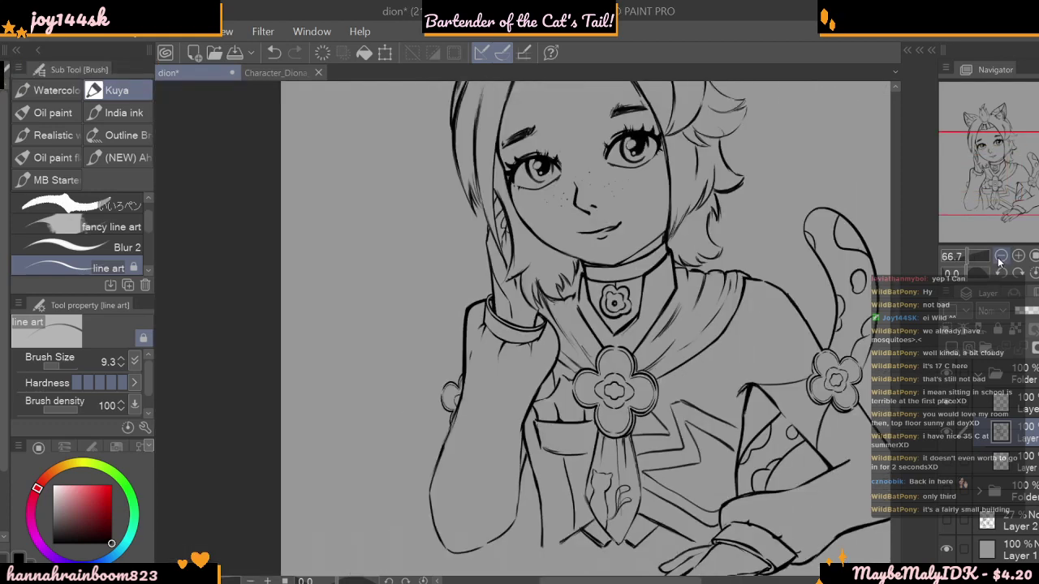
pyautogui.click(1001, 256)
pyautogui.click(1001, 256)
pyautogui.click(1001, 255)
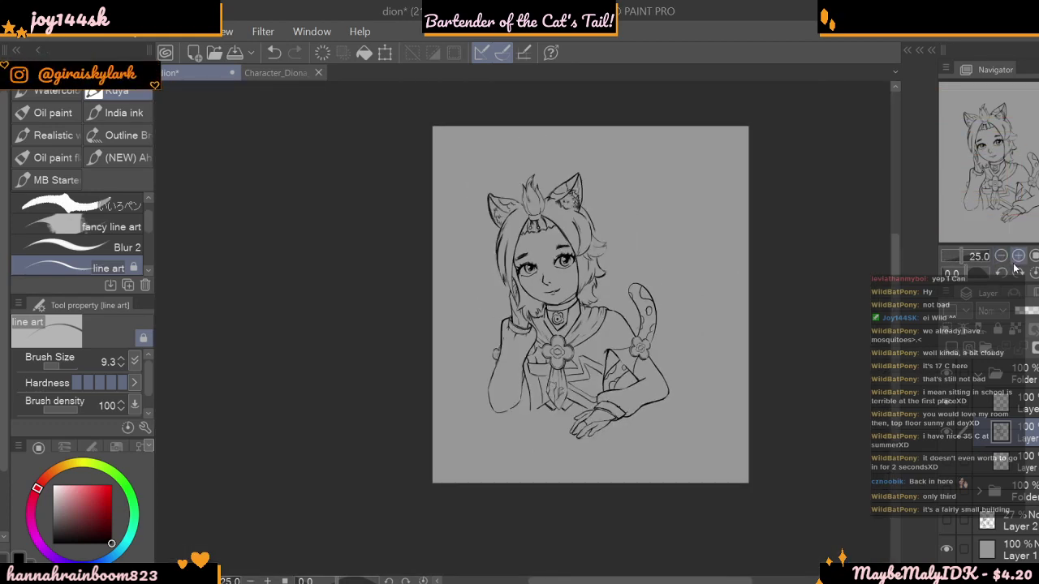
pyautogui.click(1016, 258)
pyautogui.click(1016, 258)
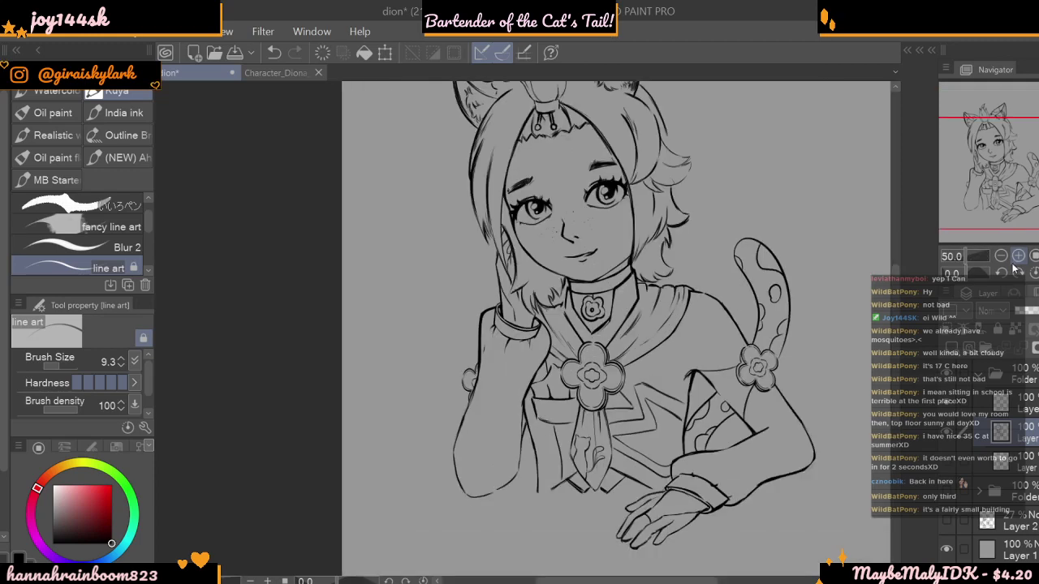
pyautogui.moveTo(896, 365); pyautogui.dragTo(897, 424)
pyautogui.click(1018, 256)
pyautogui.click(1018, 256)
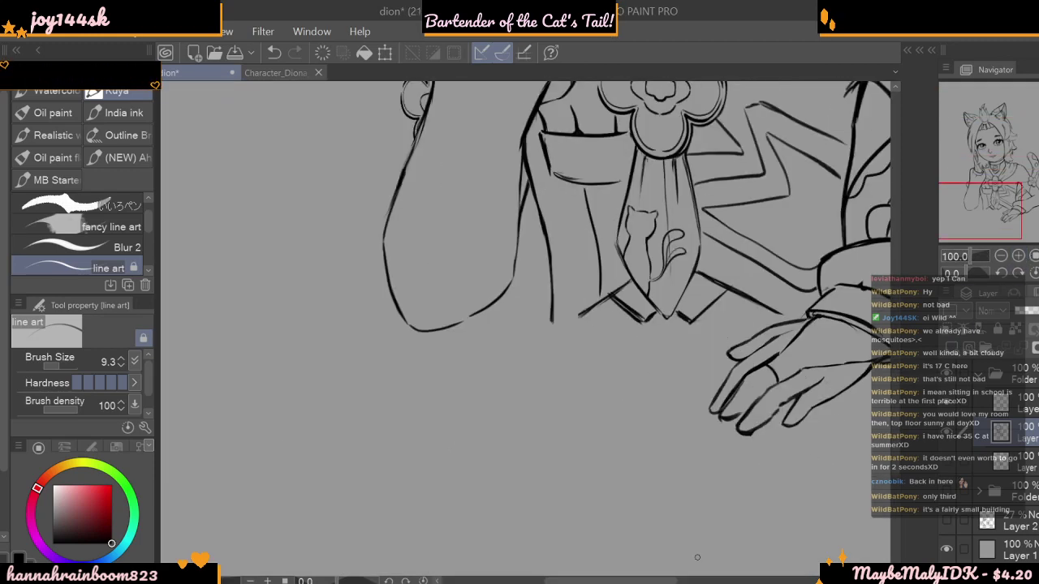
pyautogui.moveTo(654, 581); pyautogui.dragTo(711, 581)
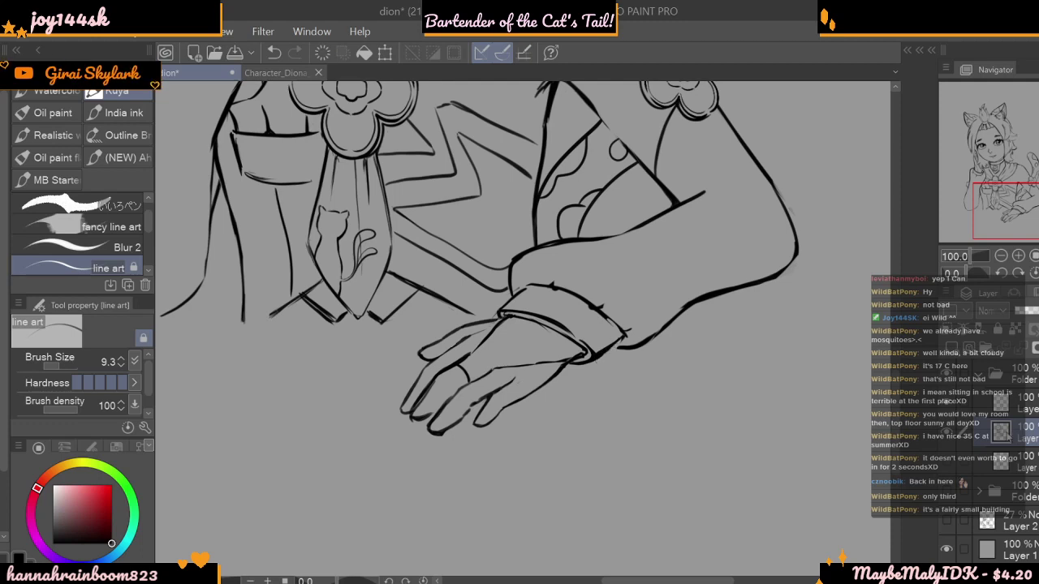
pyautogui.click(1019, 403)
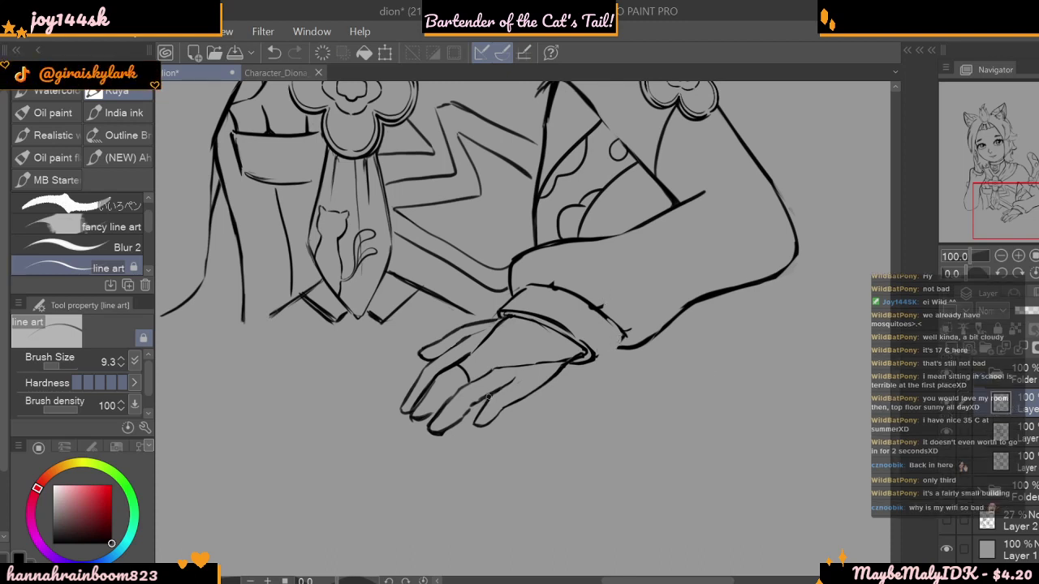
pyautogui.moveTo(603, 315)
pyautogui.mouseDown()
pyautogui.moveTo(619, 328)
pyautogui.moveTo(612, 354)
pyautogui.moveTo(587, 364)
pyautogui.mouseUp()
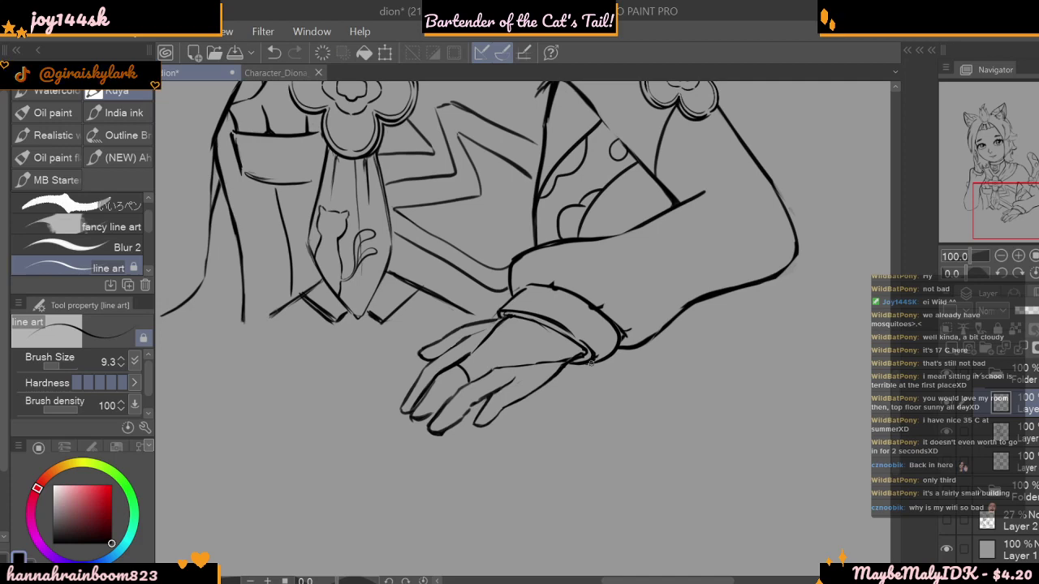
# - Examine the whole character and check what the line art layers contain by hiding and showing them
pyautogui.click(1001, 256)
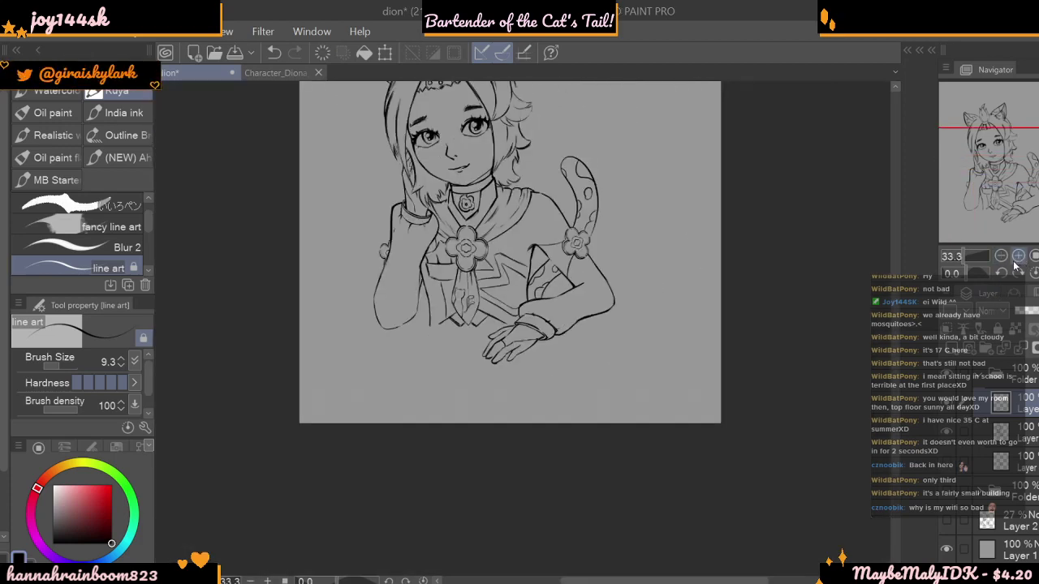
pyautogui.scroll(2, 901, 333)
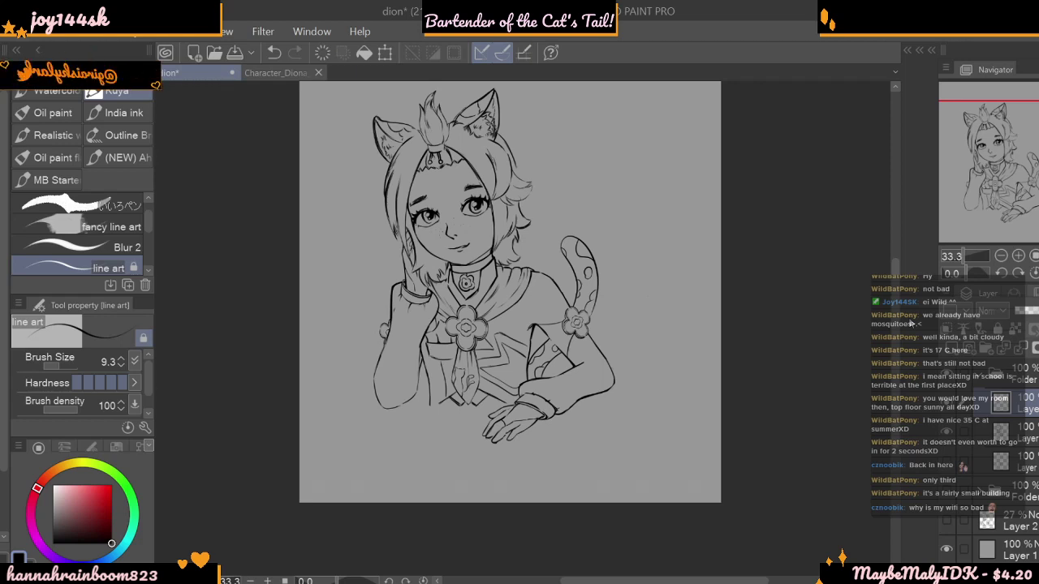
pyautogui.scroll(-1, 1013, 495)
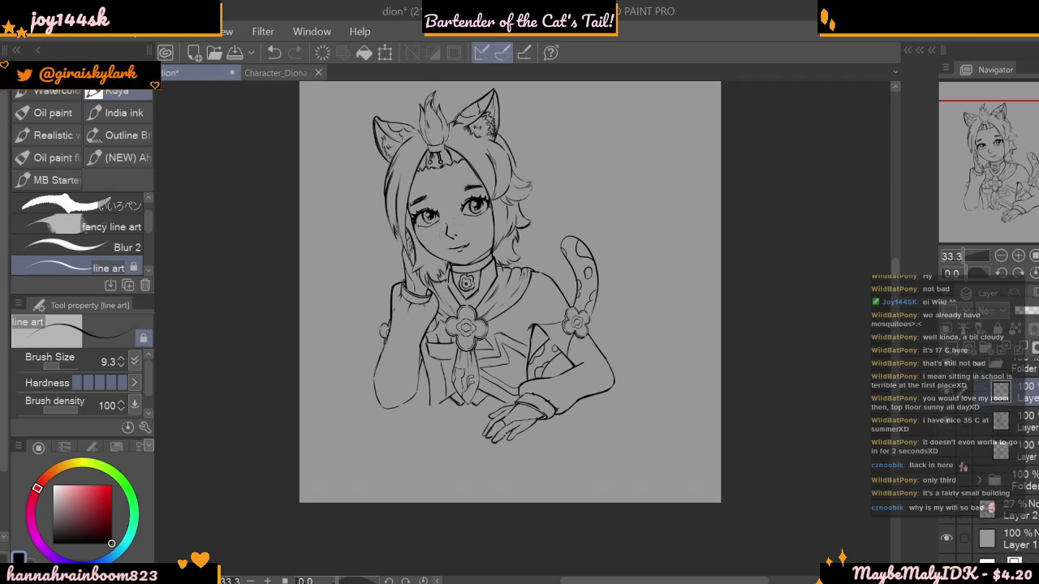
pyautogui.click(947, 519)
pyautogui.click(946, 519)
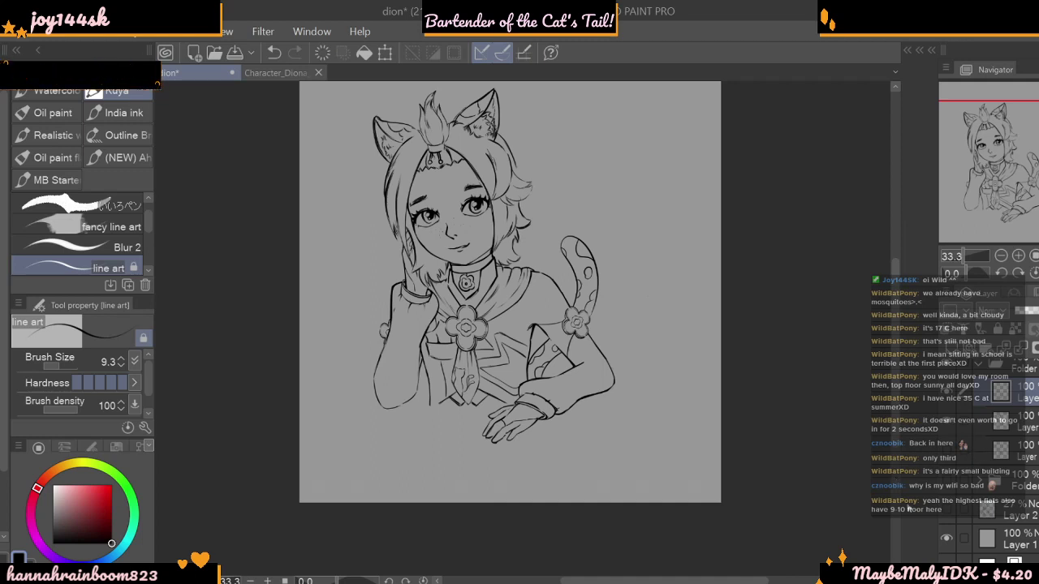
pyautogui.click(948, 427)
pyautogui.click(948, 429)
pyautogui.click(946, 430)
pyautogui.click(947, 428)
pyautogui.click(946, 427)
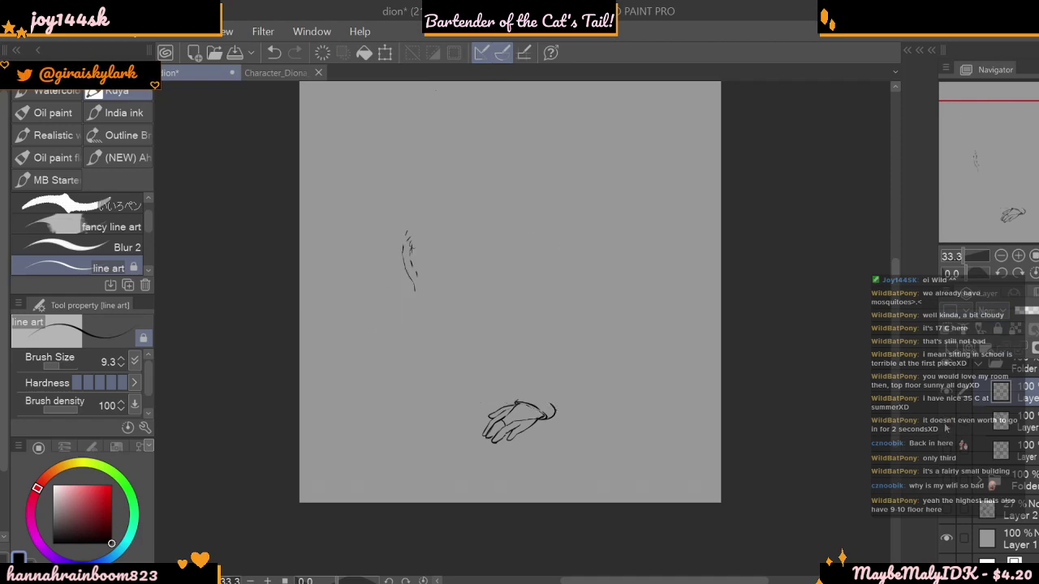
pyautogui.click(944, 429)
pyautogui.click(946, 428)
pyautogui.click(947, 429)
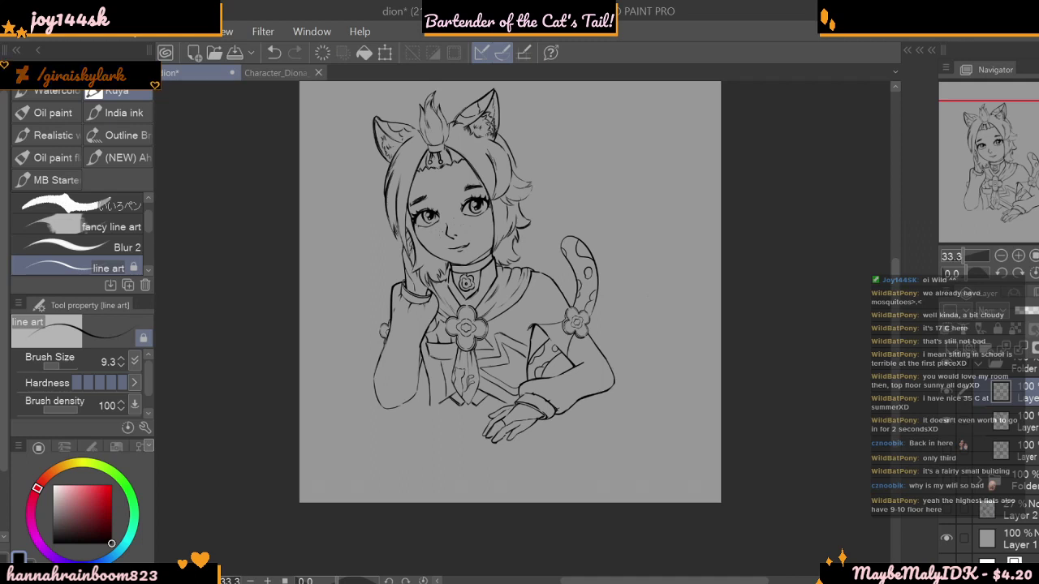
pyautogui.scroll(1, 988, 454)
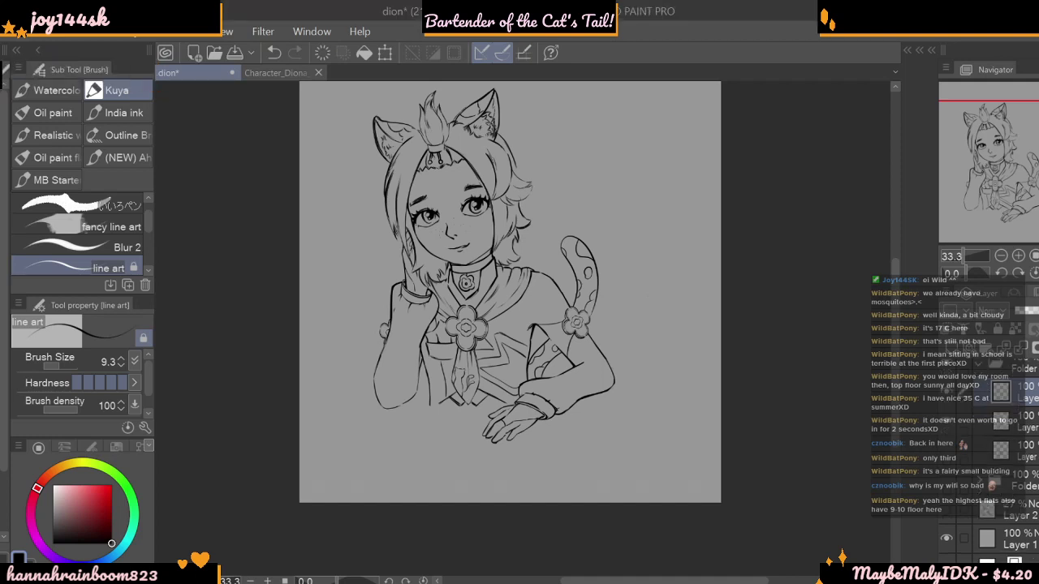
# - Show the rough sketch and ink the table's back edge on the raised arm's side up to the resting hand at brush size 9.3
pyautogui.click(945, 522)
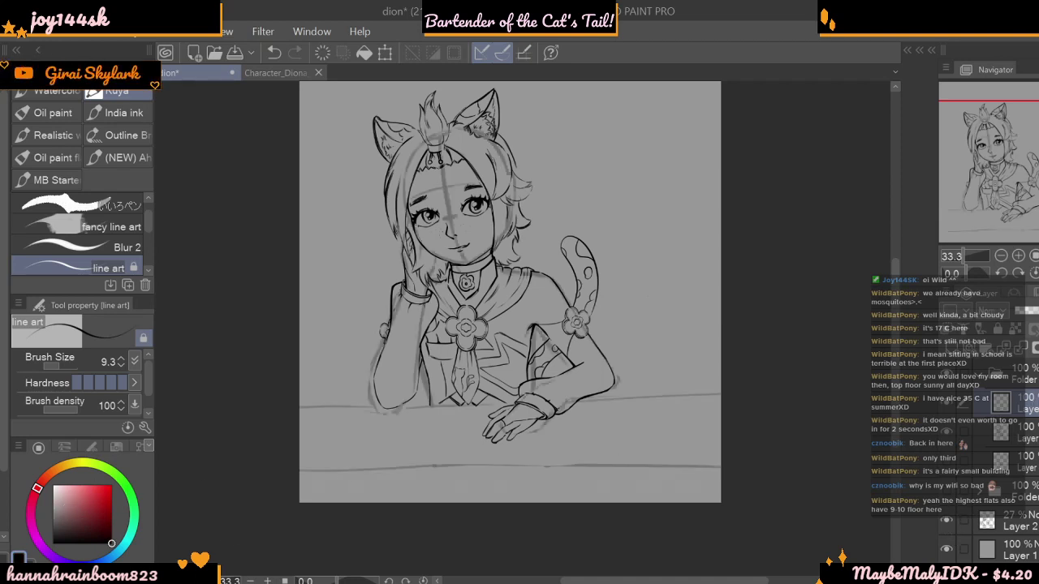
pyautogui.moveTo(296, 408); pyautogui.dragTo(396, 405)
pyautogui.moveTo(295, 409)
pyautogui.mouseDown()
pyautogui.moveTo(435, 413)
pyautogui.moveTo(748, 383)
pyautogui.mouseUp()
pyautogui.hotkey('ctrl', 'z')
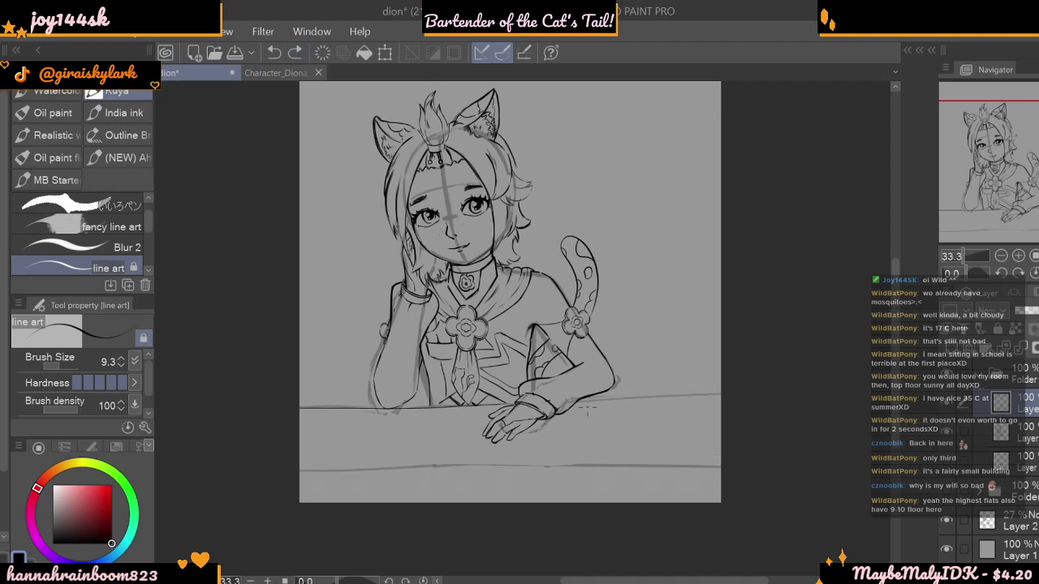
pyautogui.hotkey('ctrl', 'y')
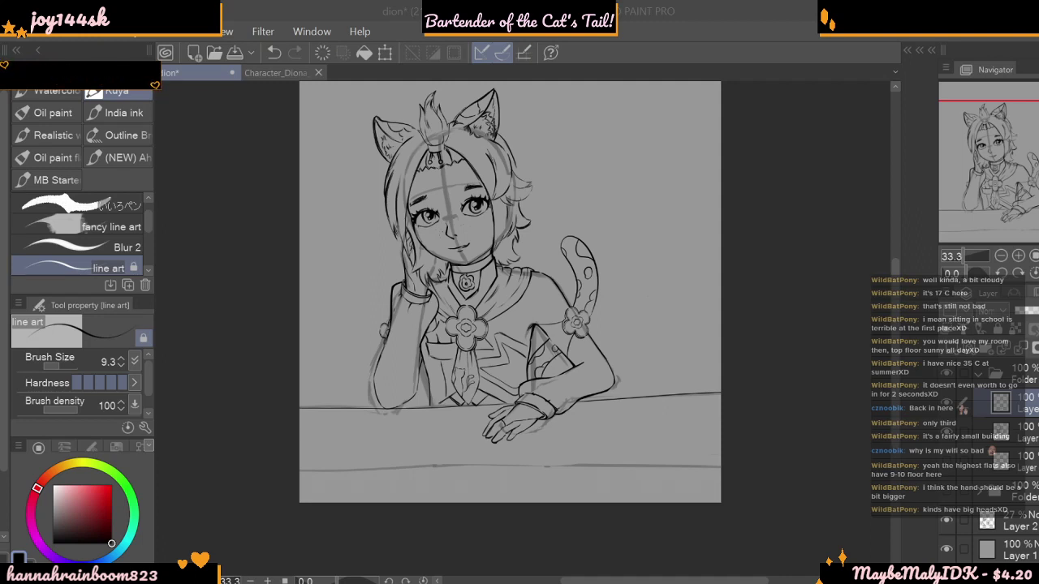
pyautogui.click(1016, 258)
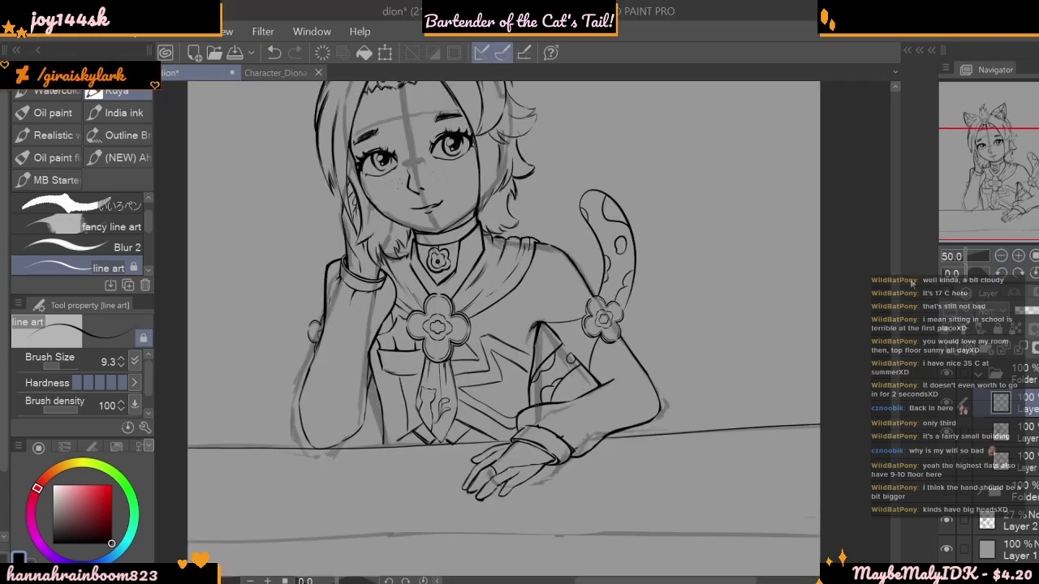
pyautogui.scroll(-2, 503, 325)
pyautogui.click(275, 52)
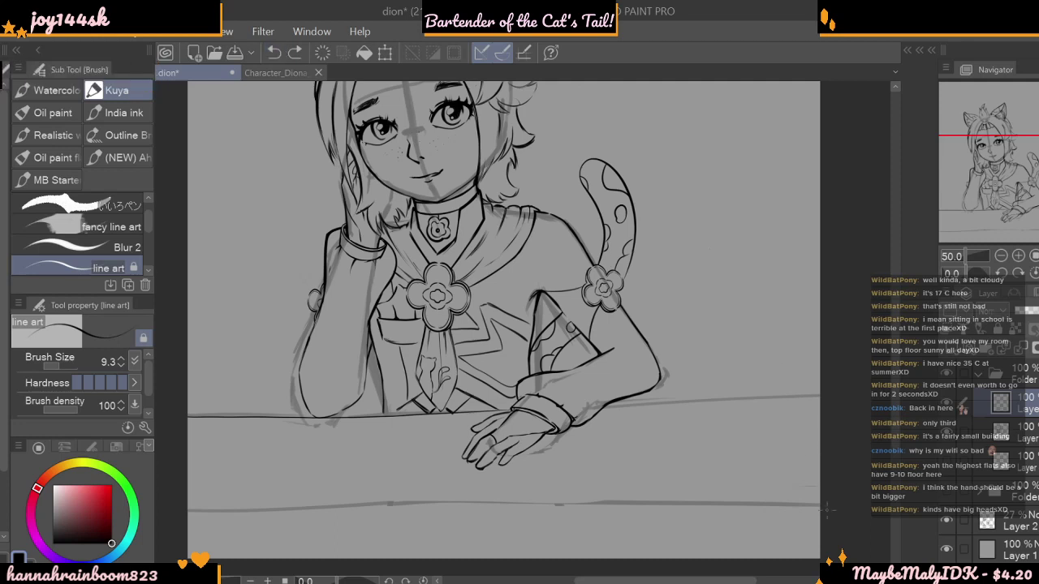
pyautogui.hotkey('ctrl', 'y')
pyautogui.hotkey('ctrl', 'z')
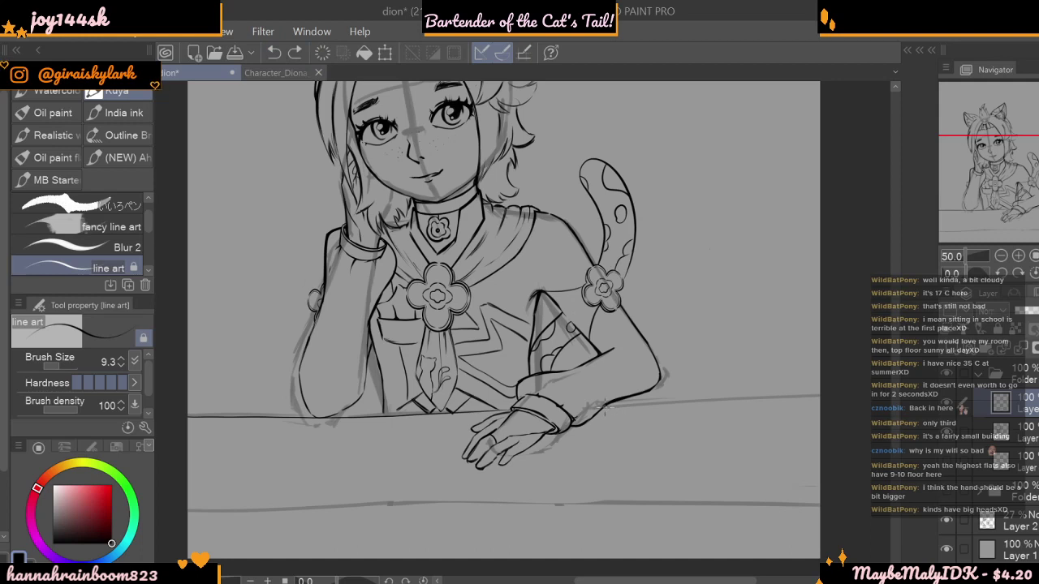
pyautogui.moveTo(658, 408); pyautogui.dragTo(819, 397)
pyautogui.click(275, 53)
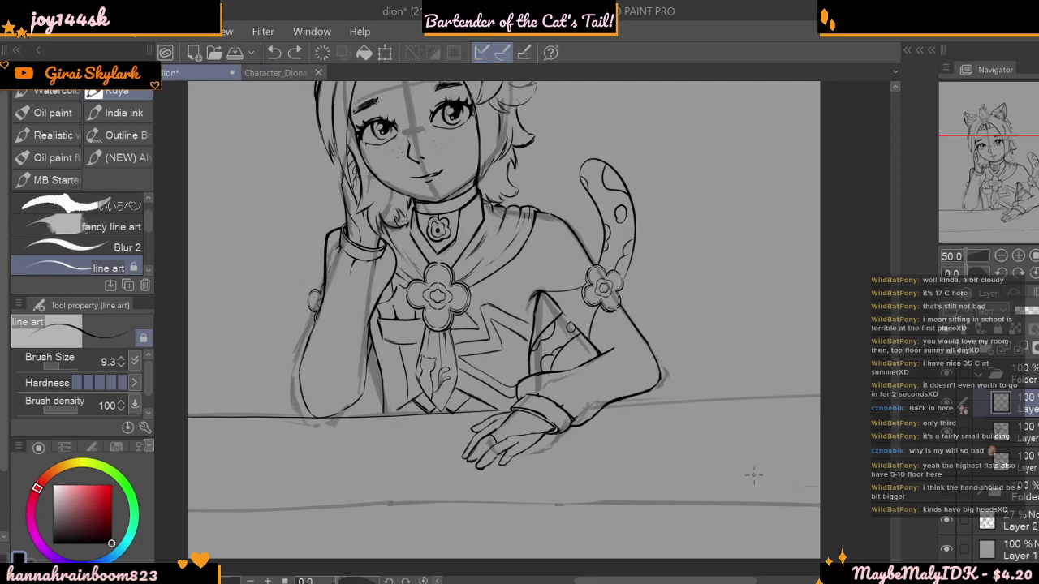
# - Ink the table edge from the resting arm's elbow out to the canvas border as one long stroke at brush size 9.3
pyautogui.moveTo(700, 581); pyautogui.dragTo(694, 572)
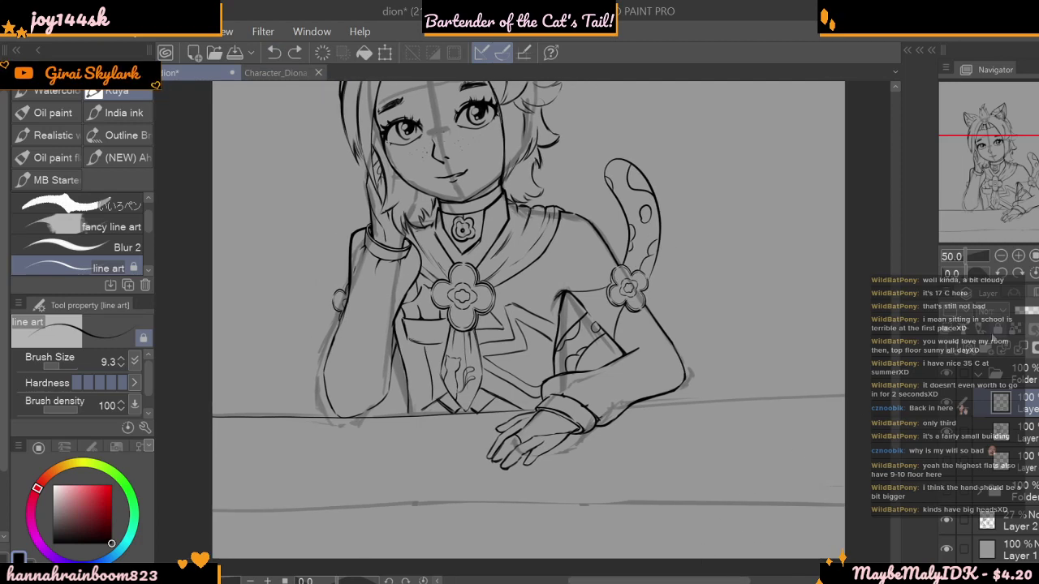
pyautogui.click(1001, 273)
pyautogui.click(1001, 273)
pyautogui.click(1000, 273)
pyautogui.click(1001, 273)
pyautogui.click(1001, 273)
pyautogui.click(1001, 273)
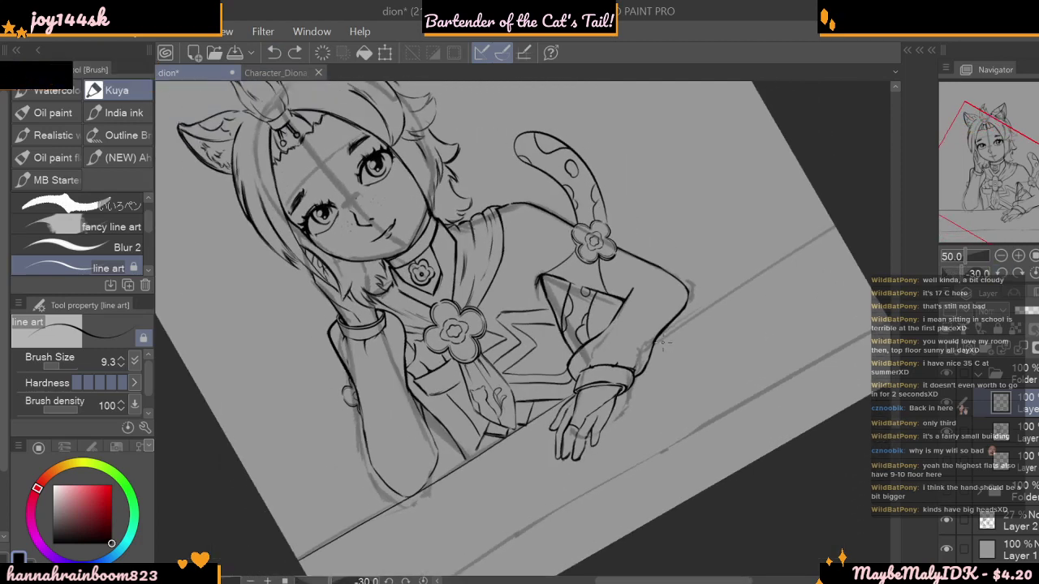
pyautogui.moveTo(654, 337); pyautogui.dragTo(836, 228)
pyautogui.click(274, 53)
pyautogui.moveTo(657, 342); pyautogui.dragTo(836, 229)
pyautogui.click(274, 53)
pyautogui.click(275, 53)
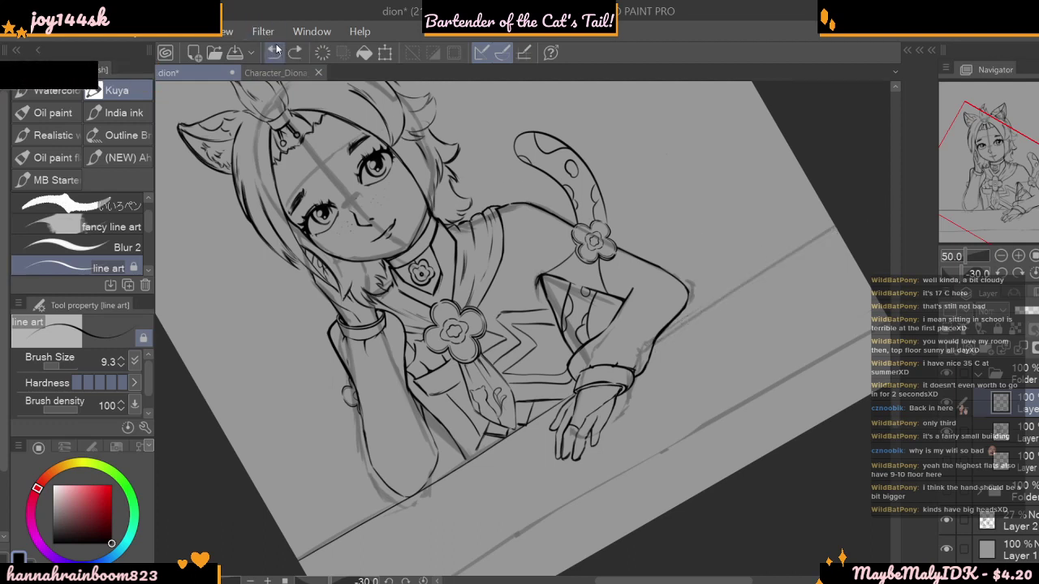
pyautogui.moveTo(659, 340); pyautogui.dragTo(834, 221)
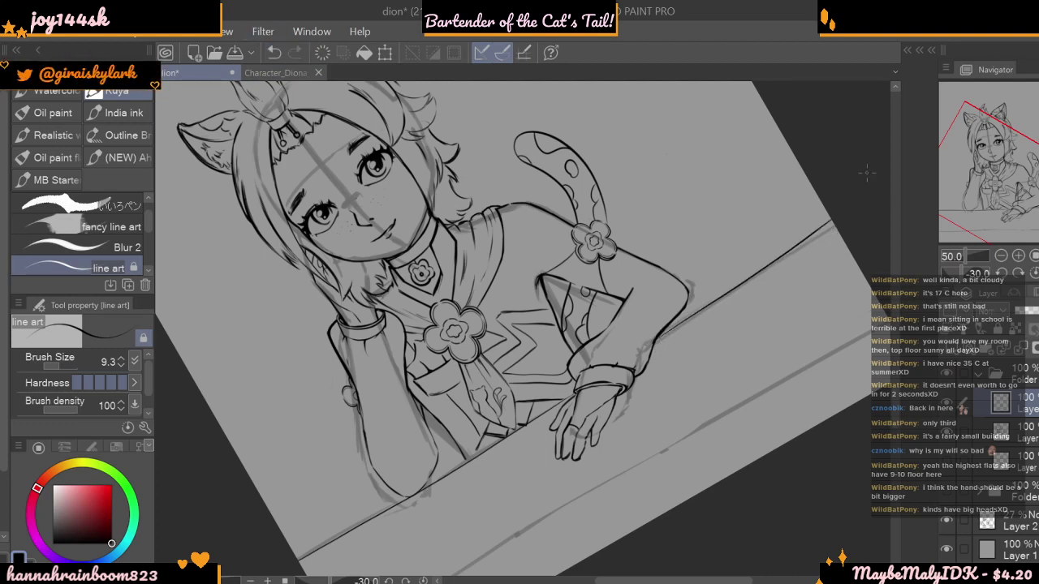
pyautogui.click(276, 53)
pyautogui.moveTo(656, 340); pyautogui.dragTo(835, 220)
pyautogui.click(276, 53)
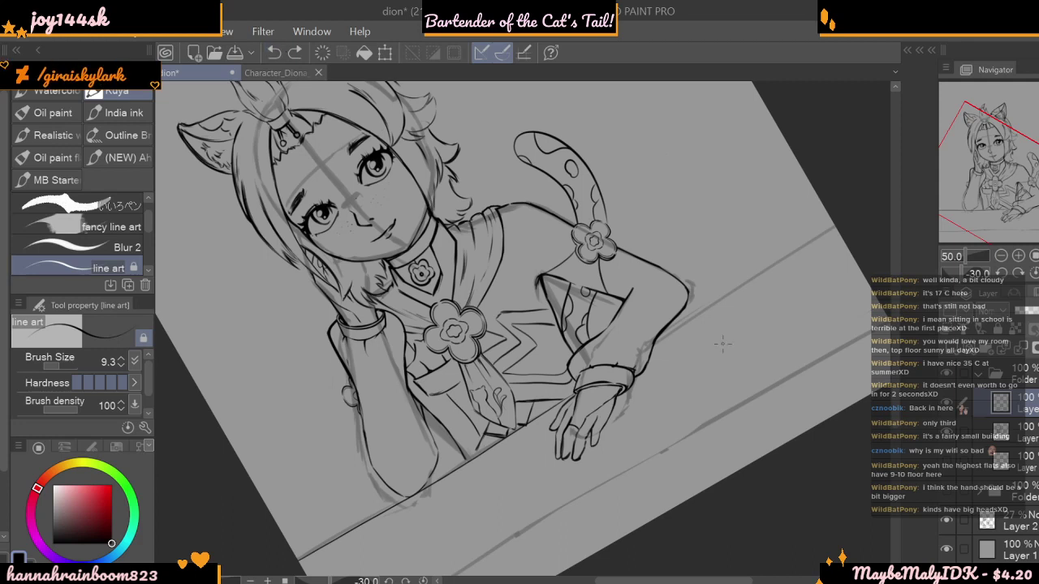
pyautogui.moveTo(660, 342); pyautogui.dragTo(836, 227)
pyautogui.click(1033, 273)
pyautogui.click(1004, 257)
pyautogui.click(1004, 256)
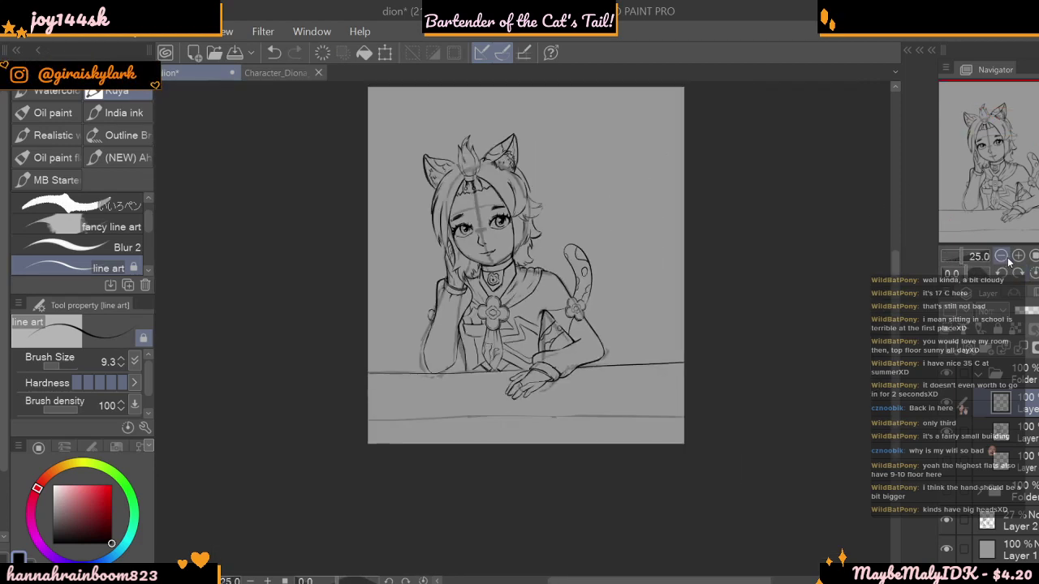
pyautogui.click(1018, 256)
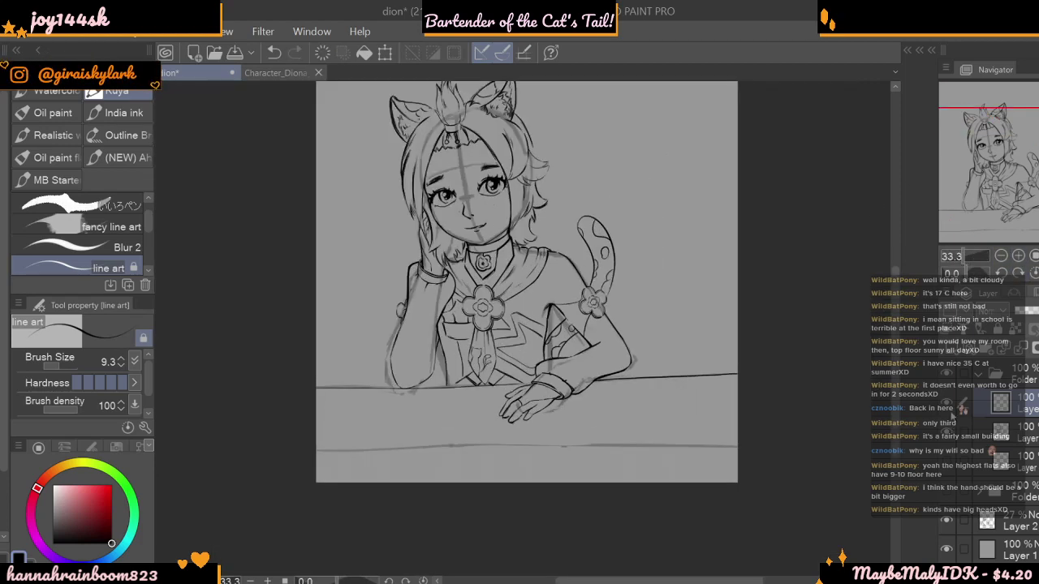
# - Check what the line art layer and its folder contain by hiding and showing them, and hide the rough sketch
pyautogui.click(947, 432)
pyautogui.click(948, 432)
pyautogui.click(948, 378)
pyautogui.click(948, 379)
pyautogui.click(949, 526)
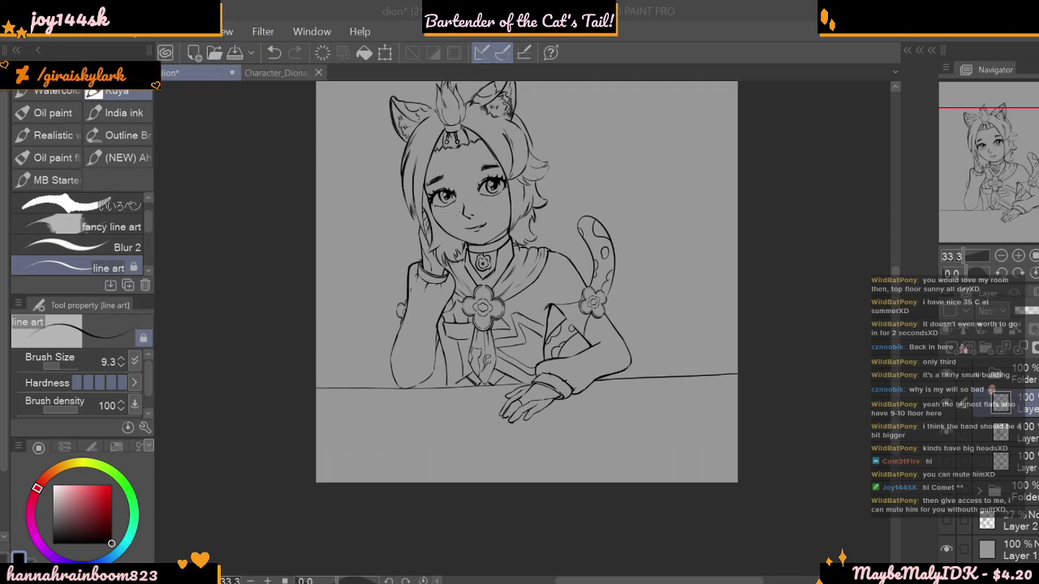
# - Examine the portrait in document 9 and its layer list, close that document and return to the dion drawing
pyautogui.scroll(-2, 522, 328)
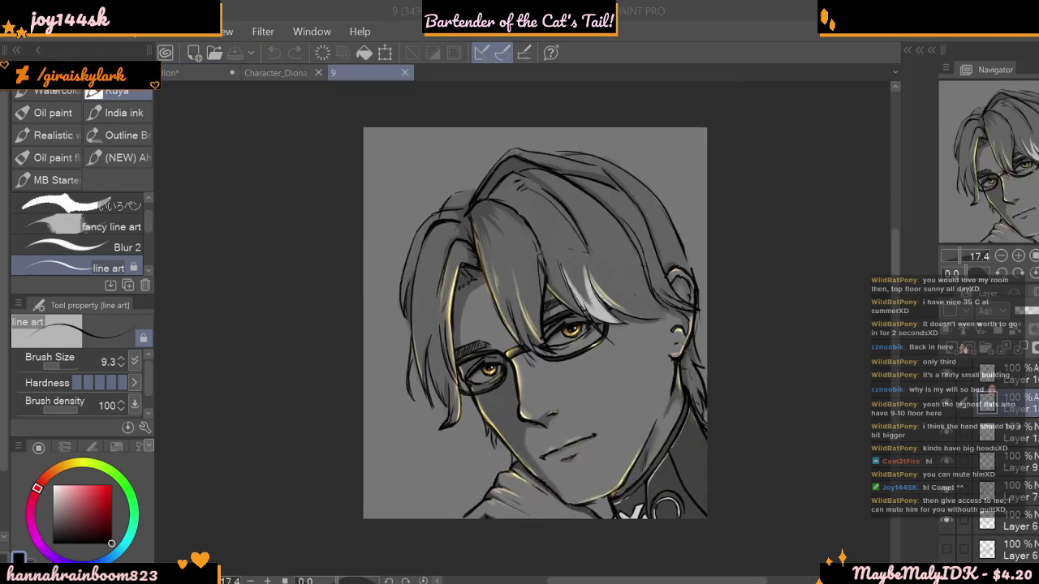
pyautogui.scroll(1, 523, 328)
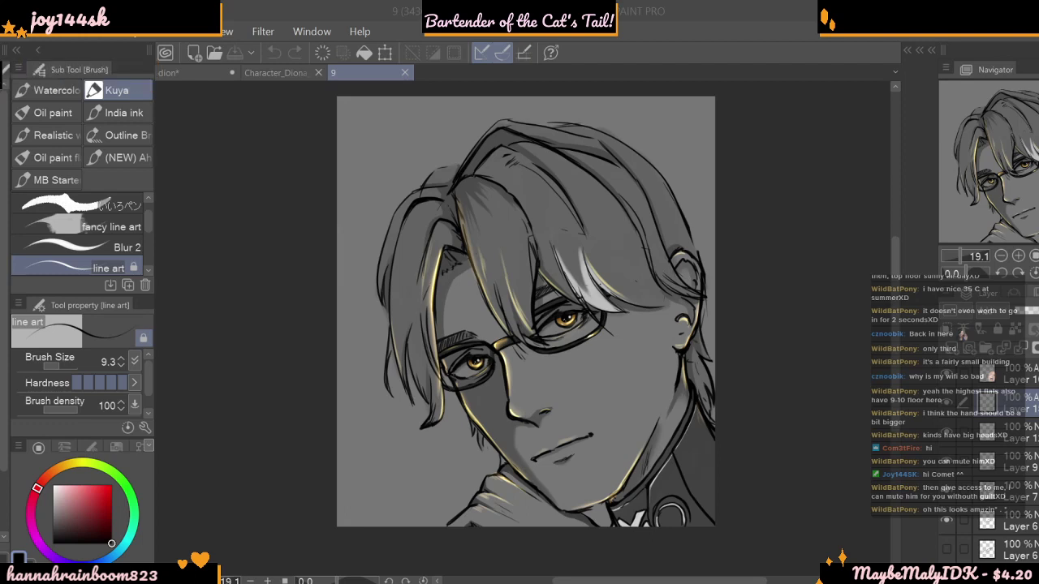
pyautogui.moveTo(897, 331); pyautogui.dragTo(897, 329)
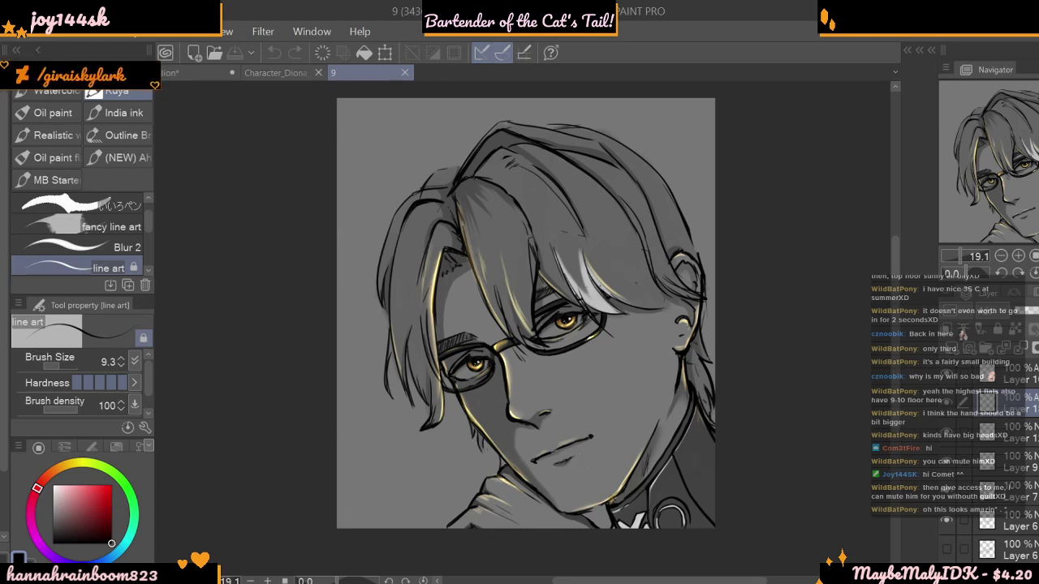
pyautogui.scroll(-3, 1003, 461)
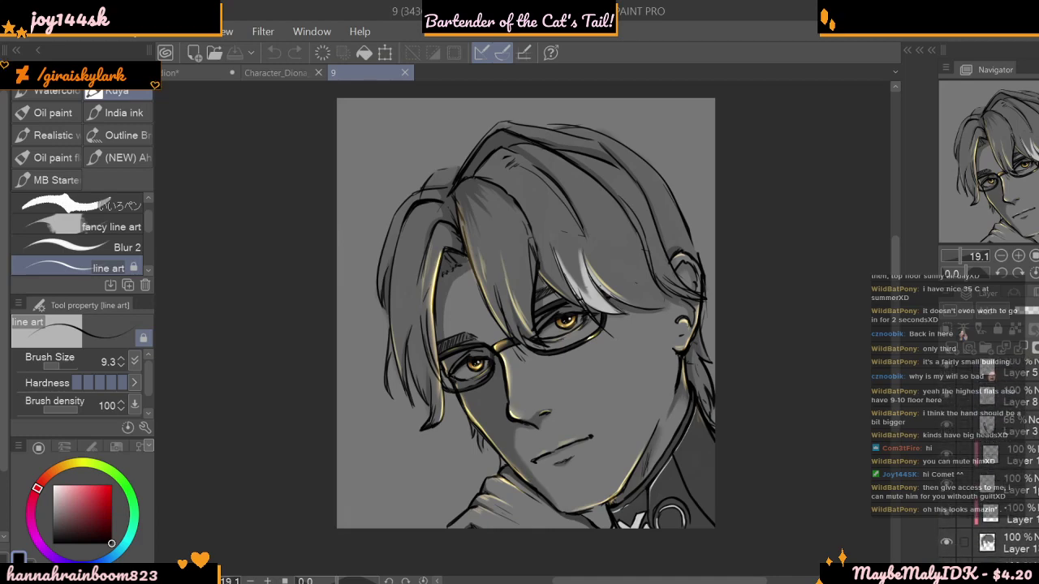
pyautogui.click(405, 73)
pyautogui.click(207, 78)
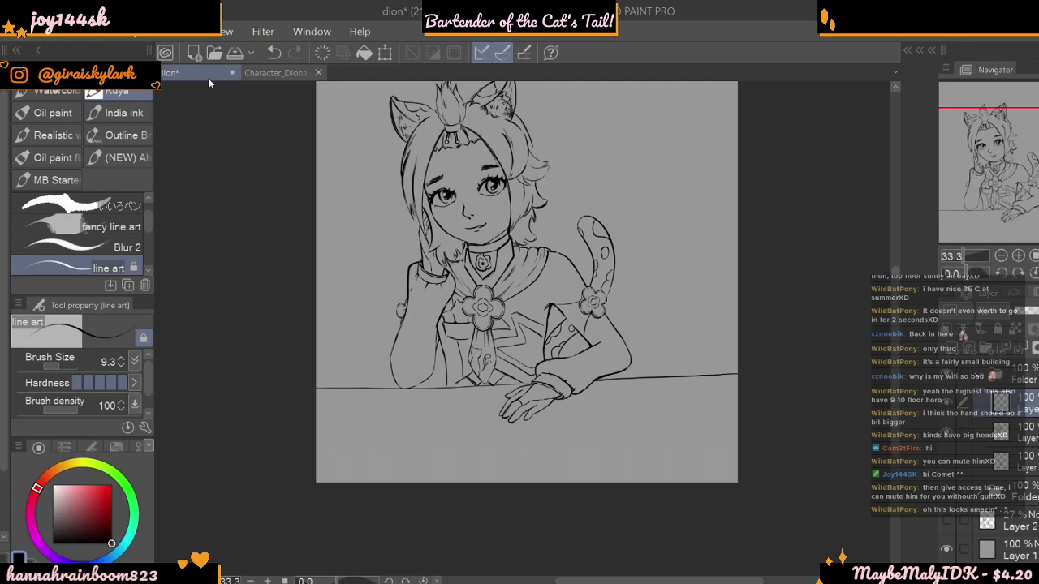
# - Select the resting hand up to its cuff with the Selection pen at brush size 35.6
pyautogui.click(949, 408)
pyautogui.click(2, 197)
pyautogui.moveTo(513, 409)
pyautogui.mouseDown()
pyautogui.moveTo(539, 399)
pyautogui.moveTo(523, 408)
pyautogui.mouseUp()
pyautogui.click(1018, 255)
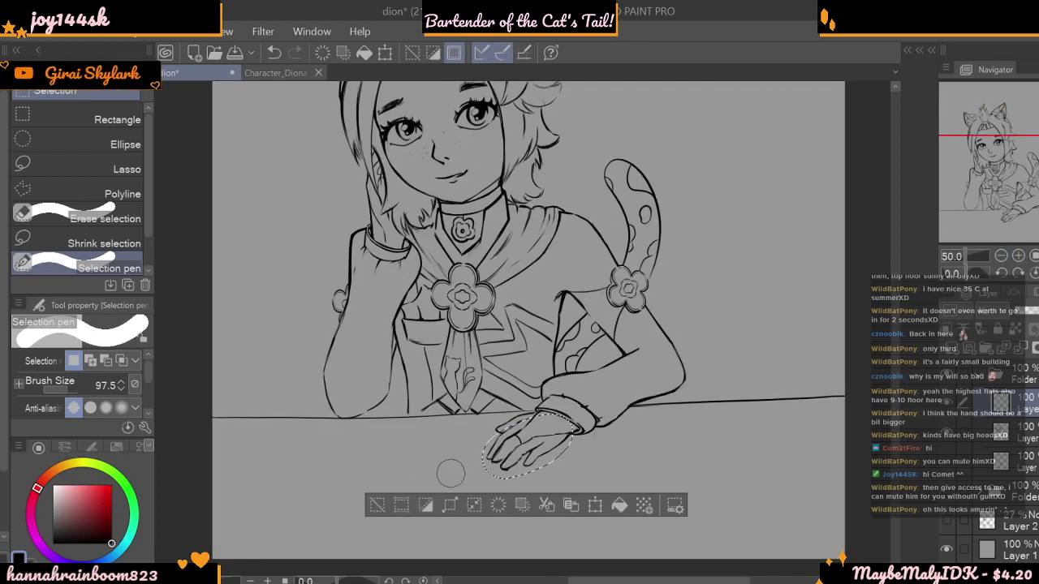
pyautogui.click(1018, 256)
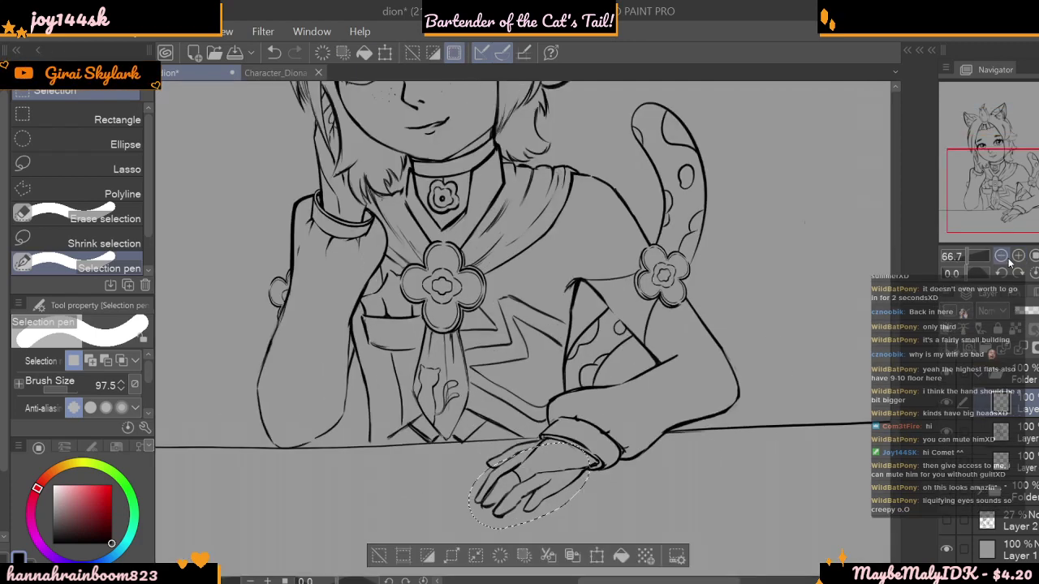
pyautogui.scroll(-1, 343, 464)
pyautogui.hotkey('ctrl', 'd')
pyautogui.moveTo(75, 391); pyautogui.dragTo(57, 389)
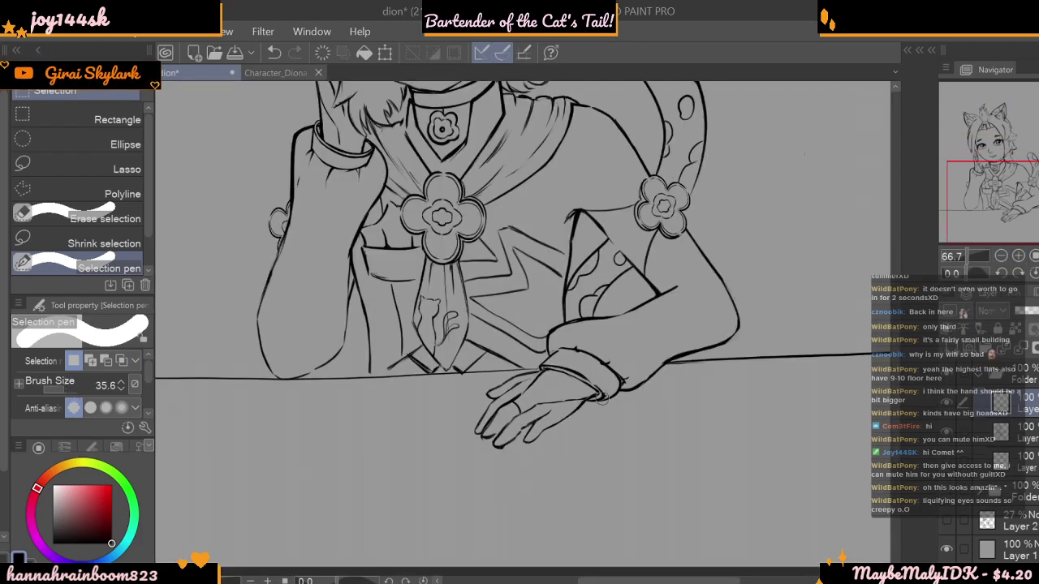
pyautogui.moveTo(597, 393)
pyautogui.mouseDown()
pyautogui.moveTo(528, 440)
pyautogui.moveTo(563, 407)
pyautogui.moveTo(526, 434)
pyautogui.moveTo(476, 443)
pyautogui.moveTo(486, 426)
pyautogui.moveTo(486, 445)
pyautogui.moveTo(503, 412)
pyautogui.moveTo(480, 413)
pyautogui.moveTo(526, 375)
pyautogui.mouseUp()
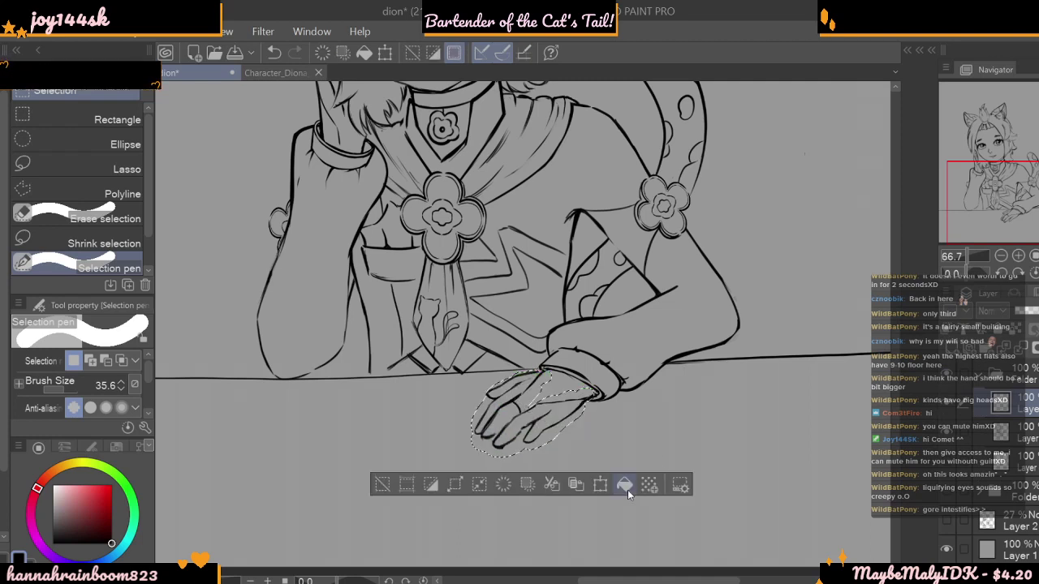
# - Enlarge the selected resting hand slightly with a Scale/Rotate transformation, apply it and clear the selection
pyautogui.click(598, 485)
pyautogui.moveTo(470, 458); pyautogui.dragTo(452, 469)
pyautogui.click(1001, 256)
pyautogui.click(1001, 255)
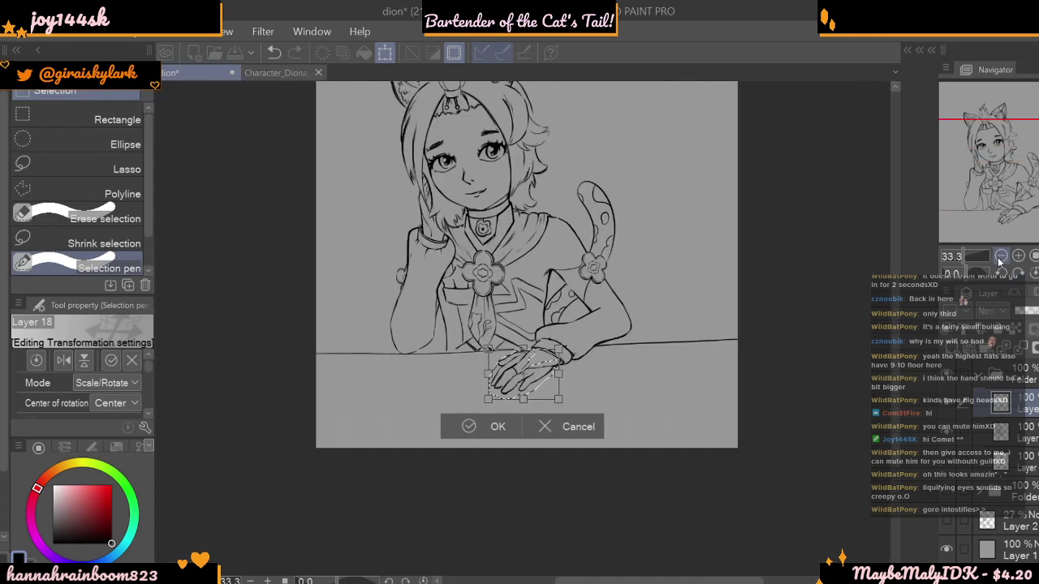
pyautogui.scroll(2, 898, 333)
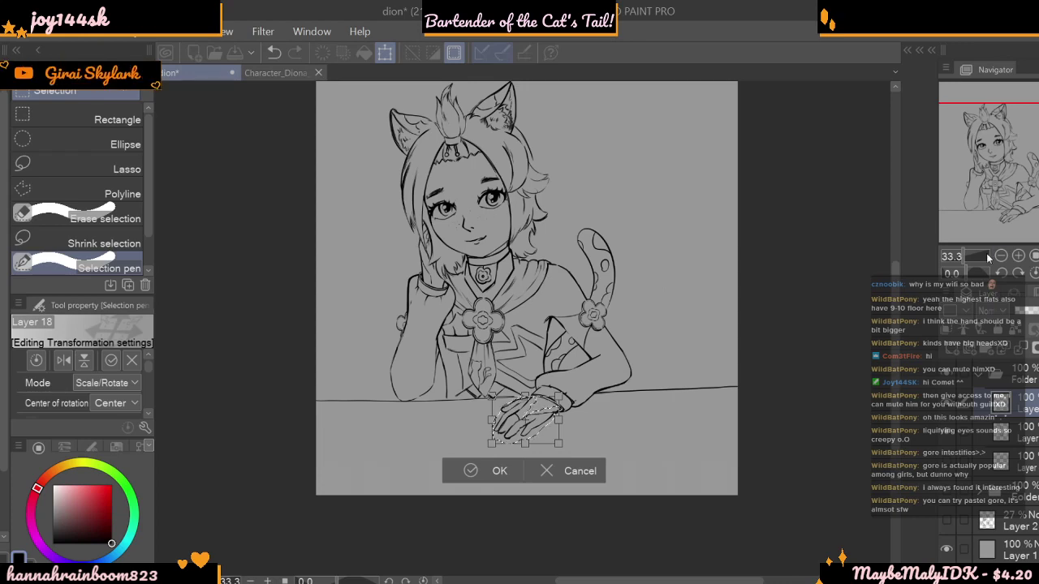
pyautogui.click(1018, 256)
pyautogui.click(456, 532)
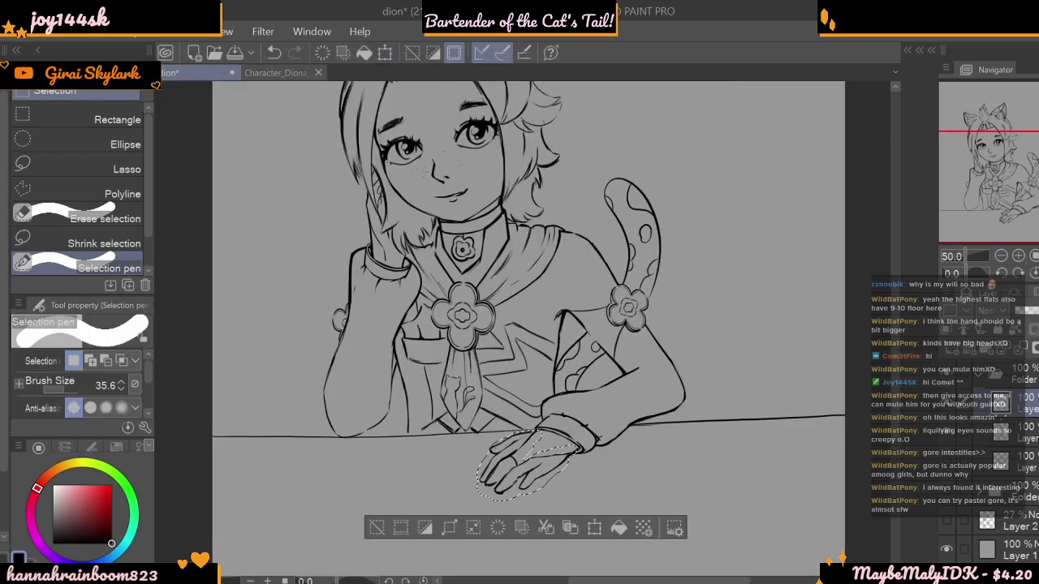
pyautogui.click(376, 527)
# - Examine the whole drawing to judge the enlarged hand's proportions and the character's placement on the canvas
pyautogui.click(1003, 255)
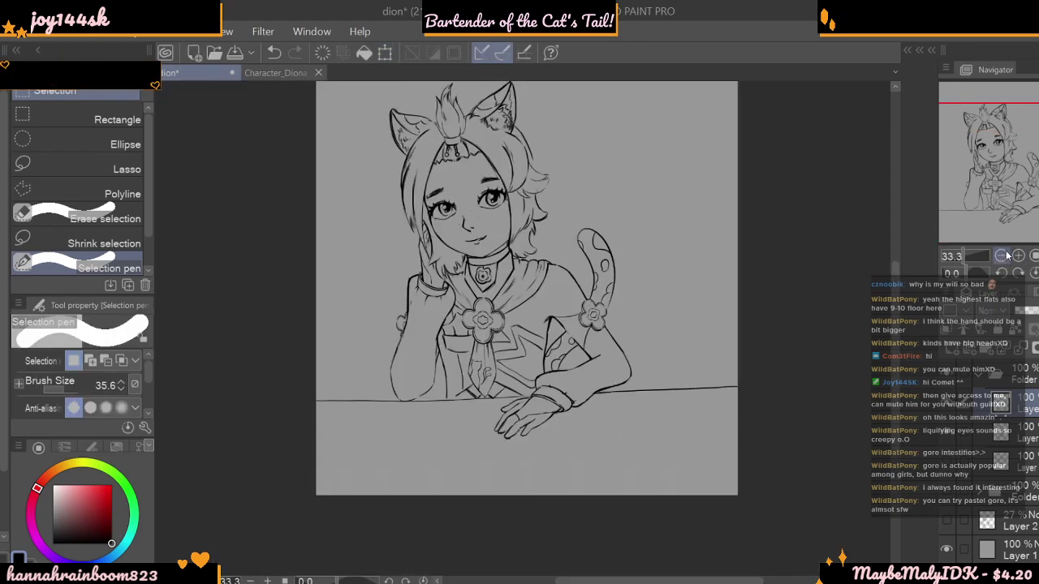
pyautogui.click(1003, 256)
pyautogui.moveTo(895, 327); pyautogui.dragTo(896, 304)
pyautogui.moveTo(895, 251); pyautogui.dragTo(896, 245)
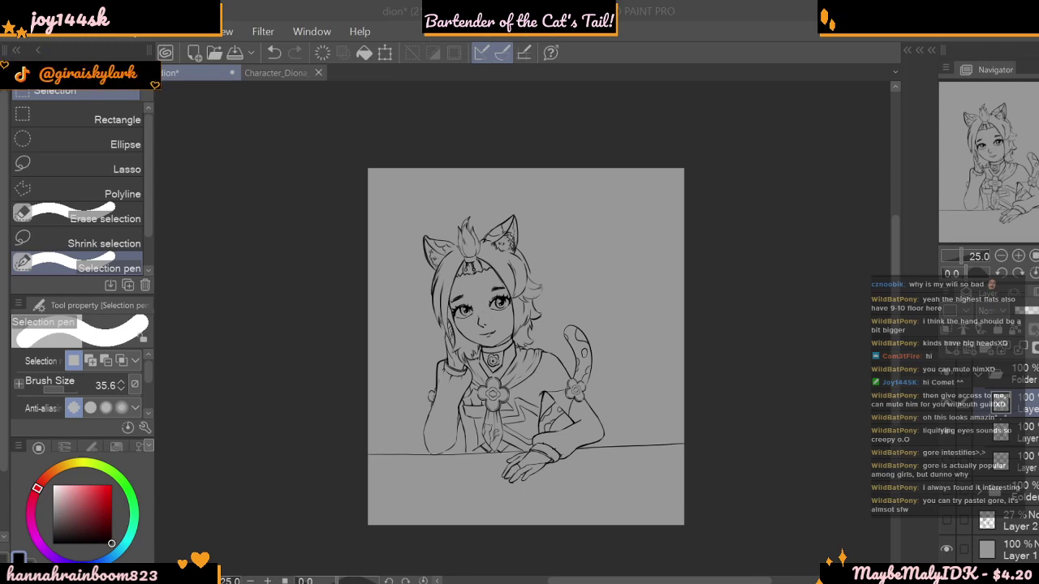
pyautogui.click(1018, 256)
pyautogui.moveTo(989, 258); pyautogui.dragTo(997, 263)
pyautogui.click(999, 258)
pyautogui.click(1018, 256)
pyautogui.moveTo(898, 330); pyautogui.dragTo(898, 344)
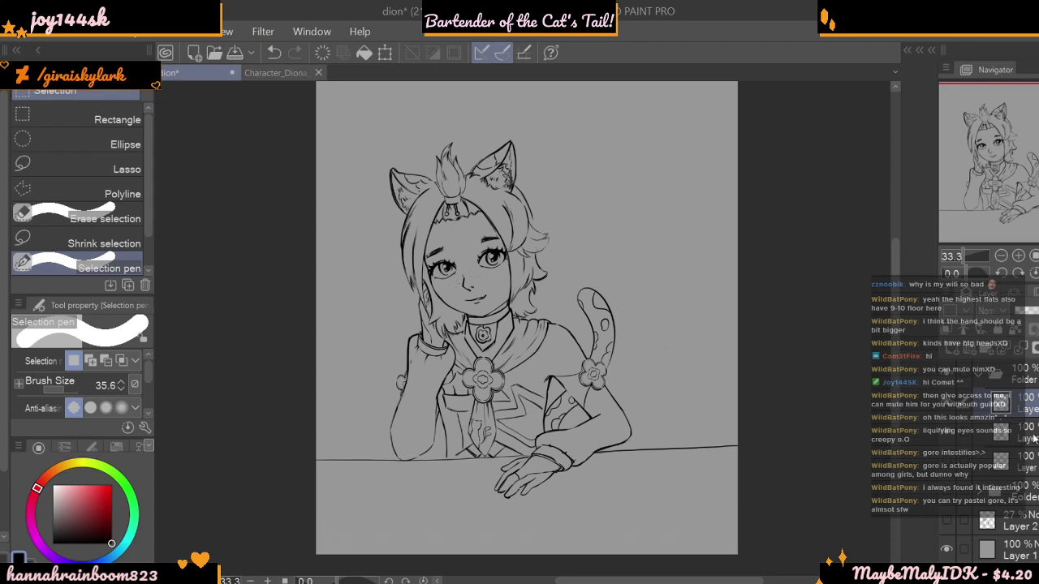
# - Scale up the line art layers together with Scale/Rotate and reposition them so the character fills the canvas height
pyautogui.hotkey('ctrl', 't')
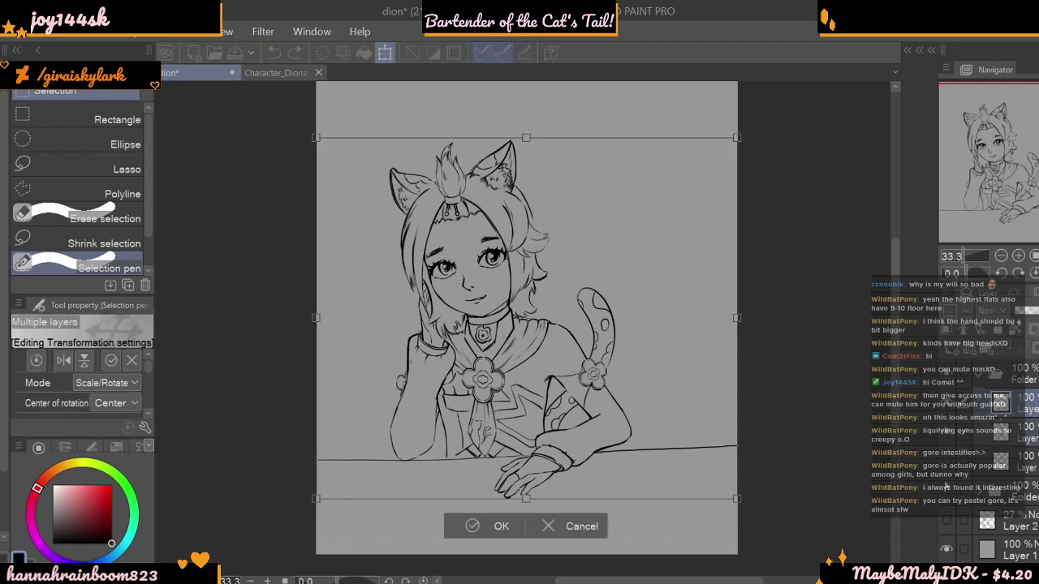
pyautogui.moveTo(747, 144); pyautogui.dragTo(824, 51)
pyautogui.moveTo(685, 280); pyautogui.dragTo(644, 334)
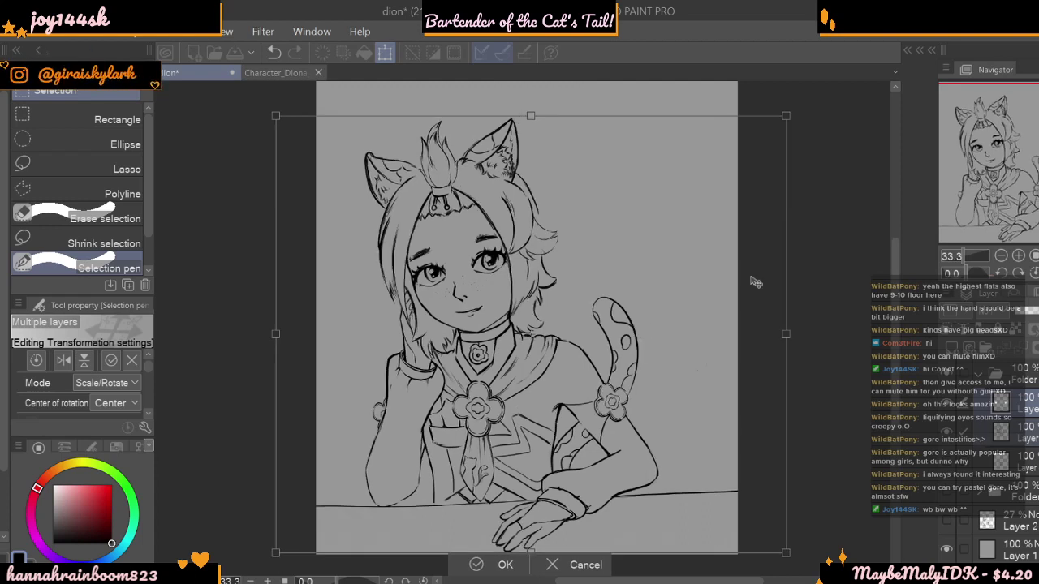
pyautogui.hotkey('ctrl', '-')
pyautogui.moveTo(697, 235); pyautogui.dragTo(648, 259)
pyautogui.moveTo(703, 172)
pyautogui.mouseDown()
pyautogui.moveTo(757, 127)
pyautogui.moveTo(733, 153)
pyautogui.mouseUp()
pyautogui.moveTo(677, 246); pyautogui.dragTo(677, 250)
pyautogui.moveTo(739, 151); pyautogui.dragTo(735, 155)
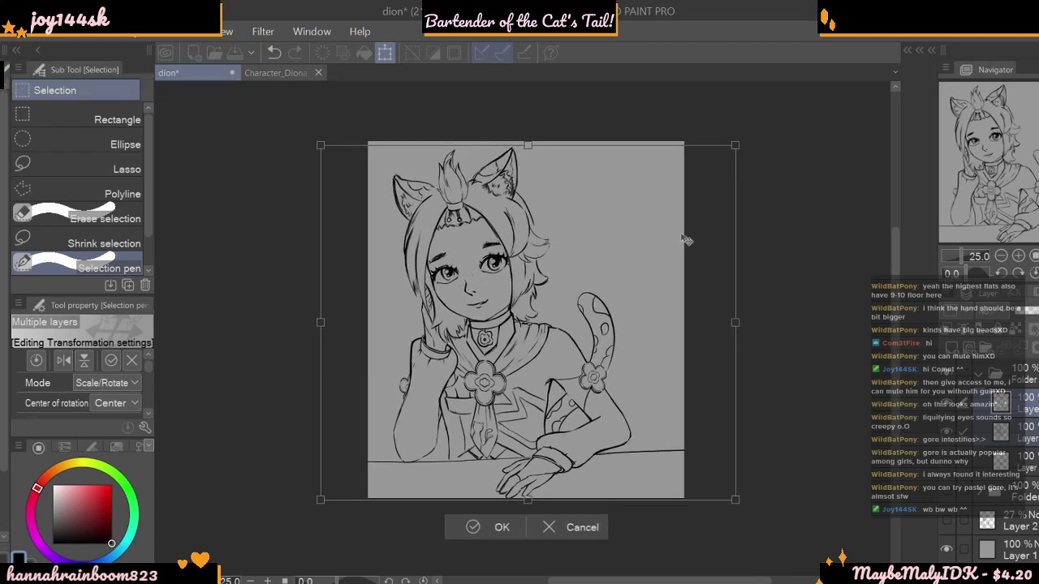
pyautogui.moveTo(683, 237); pyautogui.dragTo(681, 235)
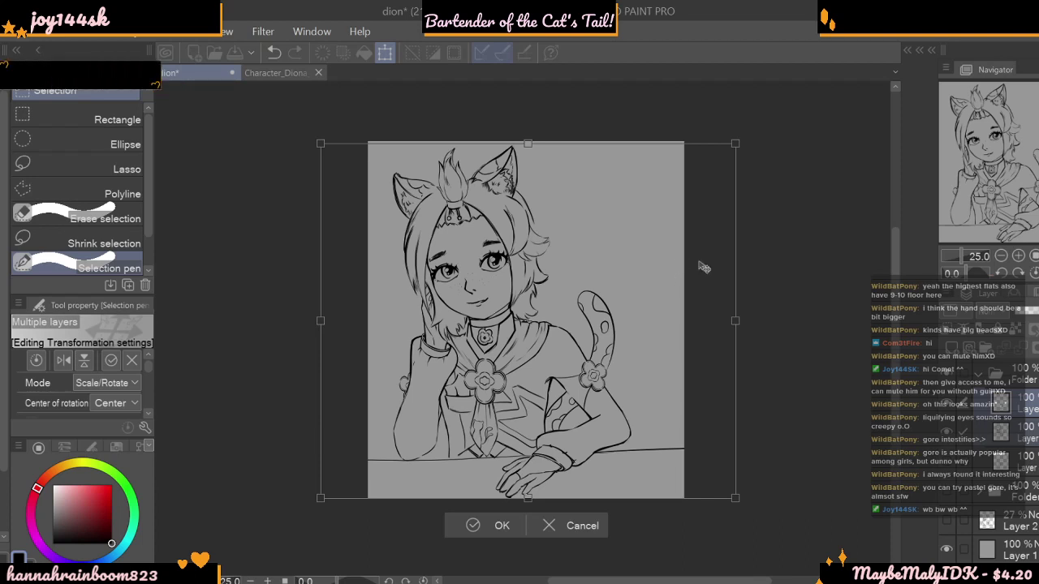
pyautogui.press('Return')
pyautogui.click(960, 404)
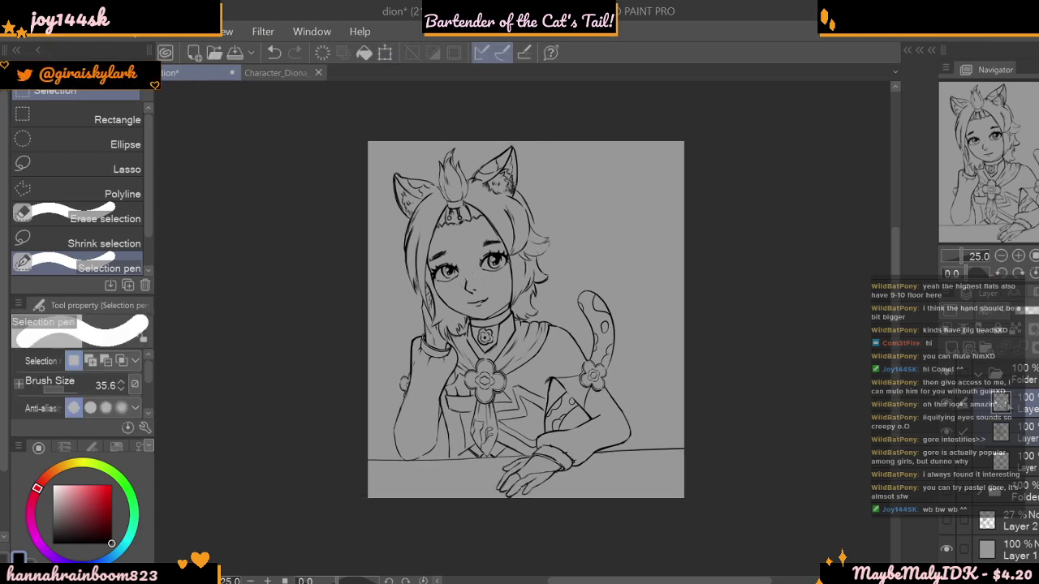
# - Erase the existing table edge line along the whole canvas width with the line art brush at size 42.1
pyautogui.moveTo(896, 338); pyautogui.dragTo(898, 362)
pyautogui.click(1018, 256)
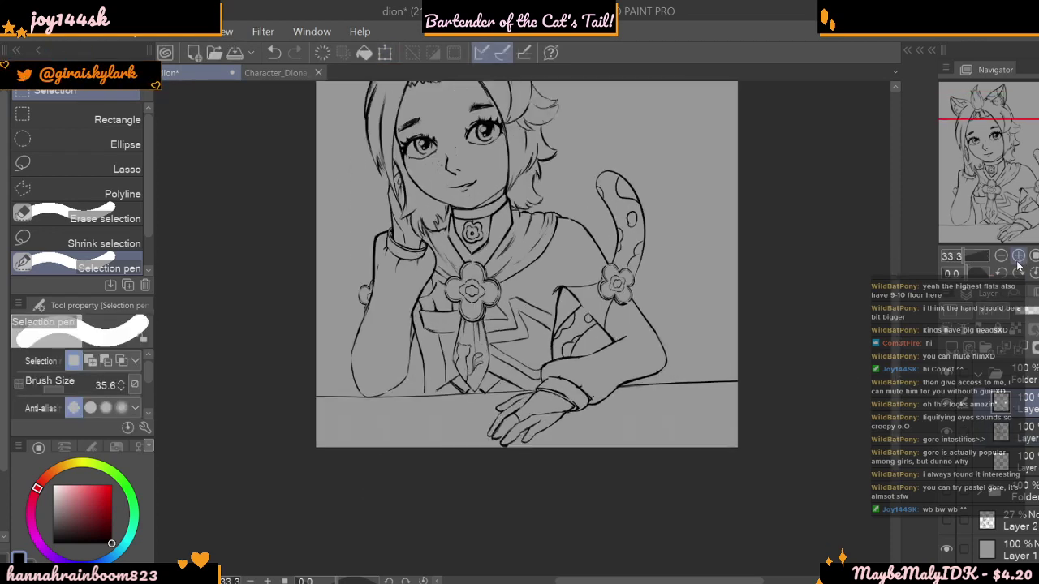
pyautogui.press('b')
pyautogui.moveTo(71, 366); pyautogui.dragTo(64, 366)
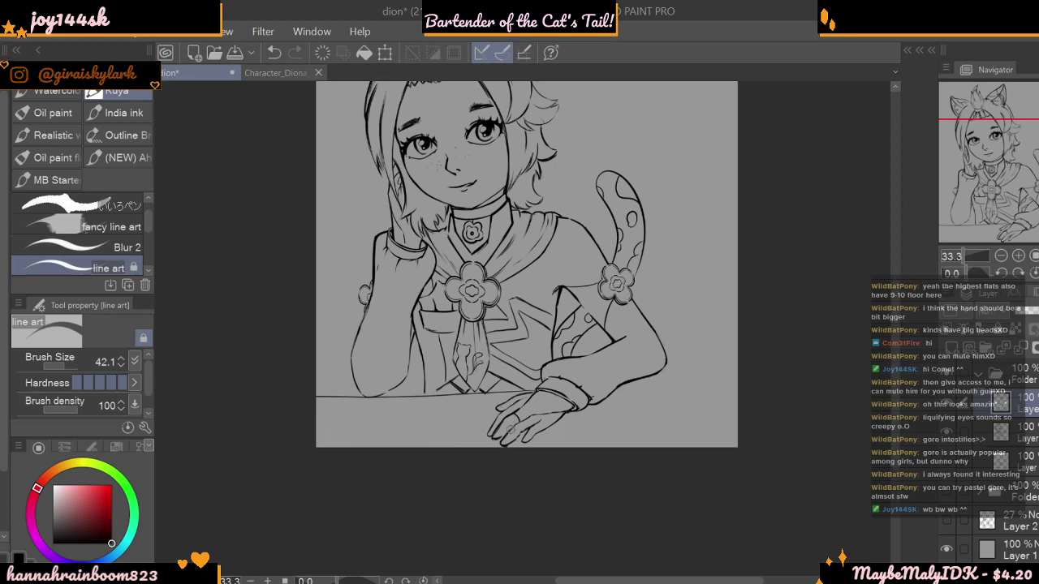
pyautogui.moveTo(316, 401); pyautogui.dragTo(371, 401)
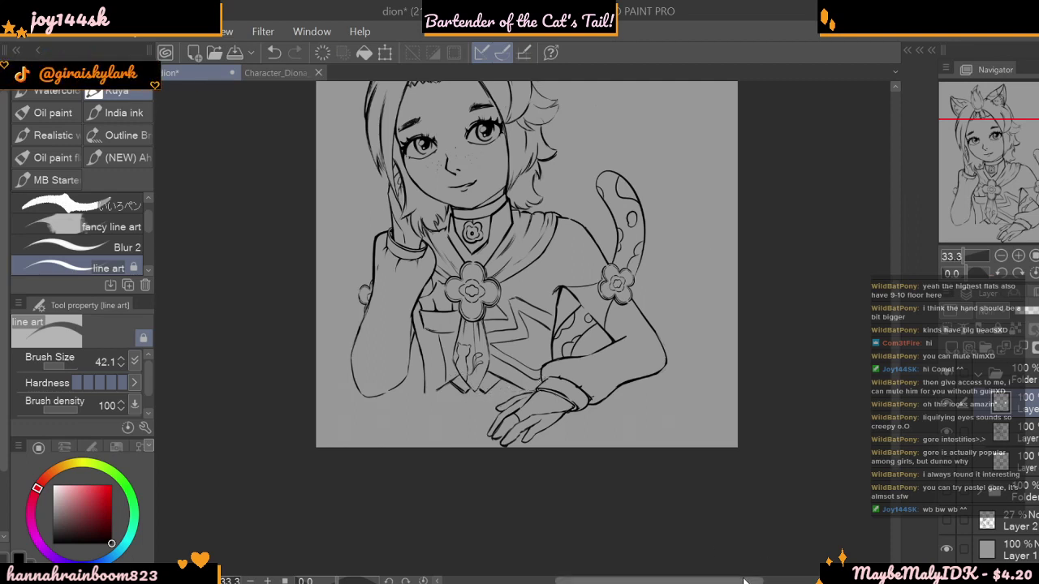
# - Reduce the line art brush size to 11.0 for inking a thin table edge
pyautogui.moveTo(750, 579); pyautogui.dragTo(726, 580)
pyautogui.moveTo(897, 339); pyautogui.dragTo(896, 316)
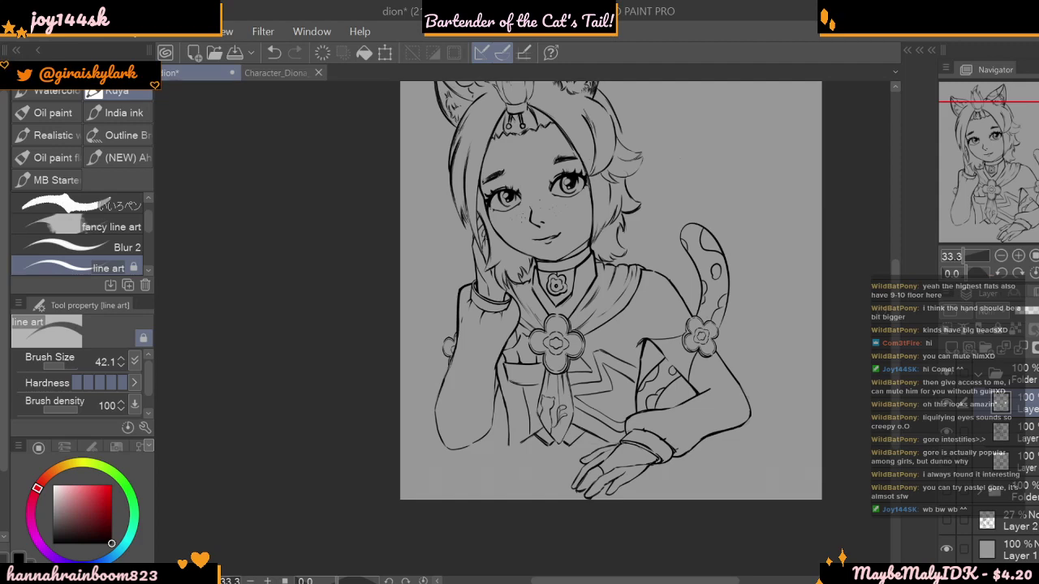
pyautogui.click(1001, 274)
pyautogui.click(1002, 274)
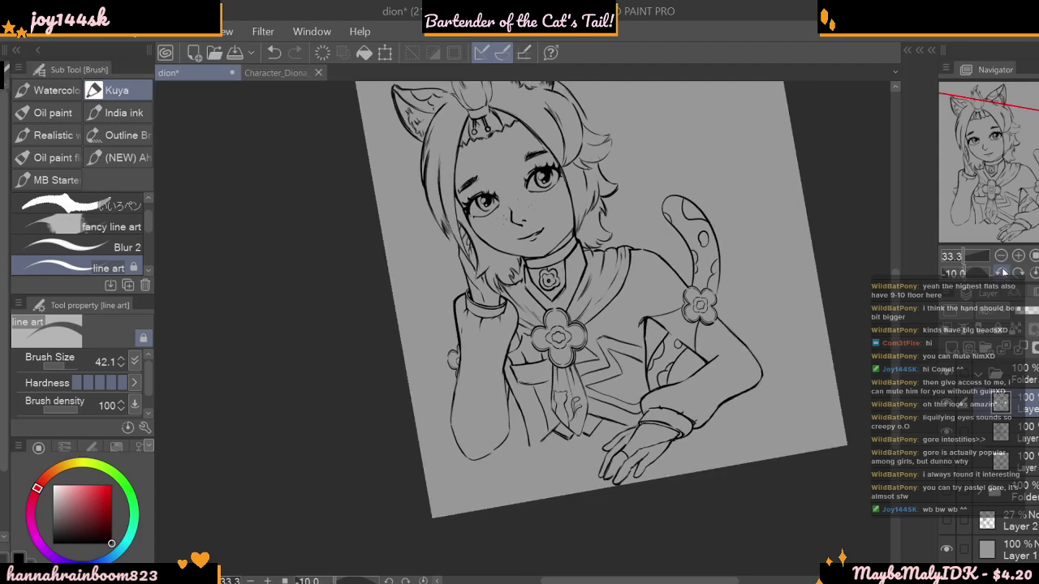
pyautogui.click(1002, 274)
pyautogui.click(1002, 273)
pyautogui.click(1002, 273)
pyautogui.click(1002, 273)
pyautogui.click(1002, 273)
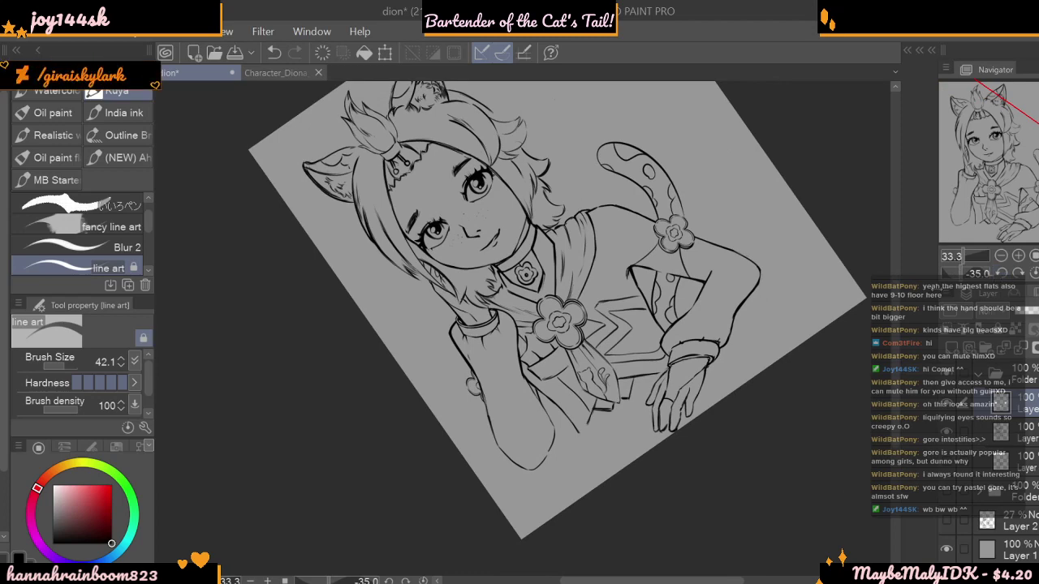
pyautogui.click(1018, 256)
pyautogui.click(1001, 255)
pyautogui.click(1001, 256)
pyautogui.click(1018, 255)
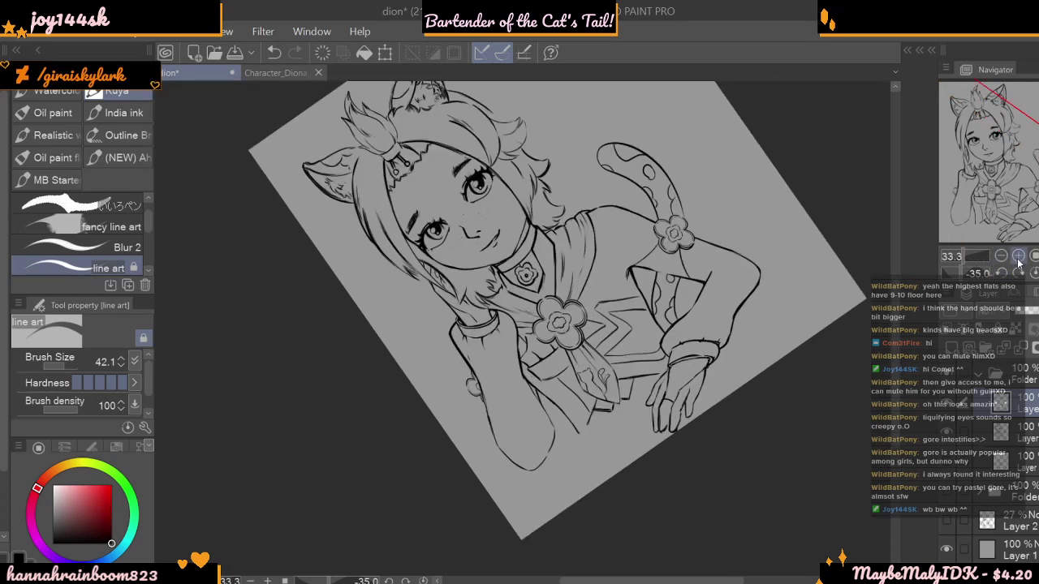
pyautogui.click(1018, 256)
pyautogui.click(1019, 273)
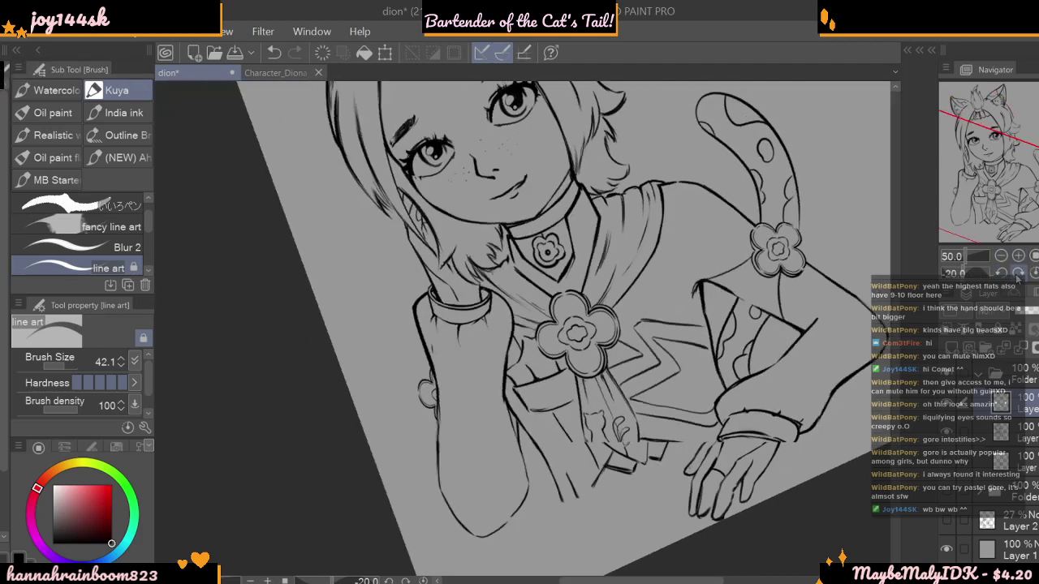
pyautogui.click(1018, 273)
pyautogui.click(1001, 255)
pyautogui.click(1001, 256)
pyautogui.click(1018, 255)
pyautogui.click(1018, 256)
pyautogui.moveTo(650, 341); pyautogui.dragTo(647, 258)
pyautogui.click(1001, 256)
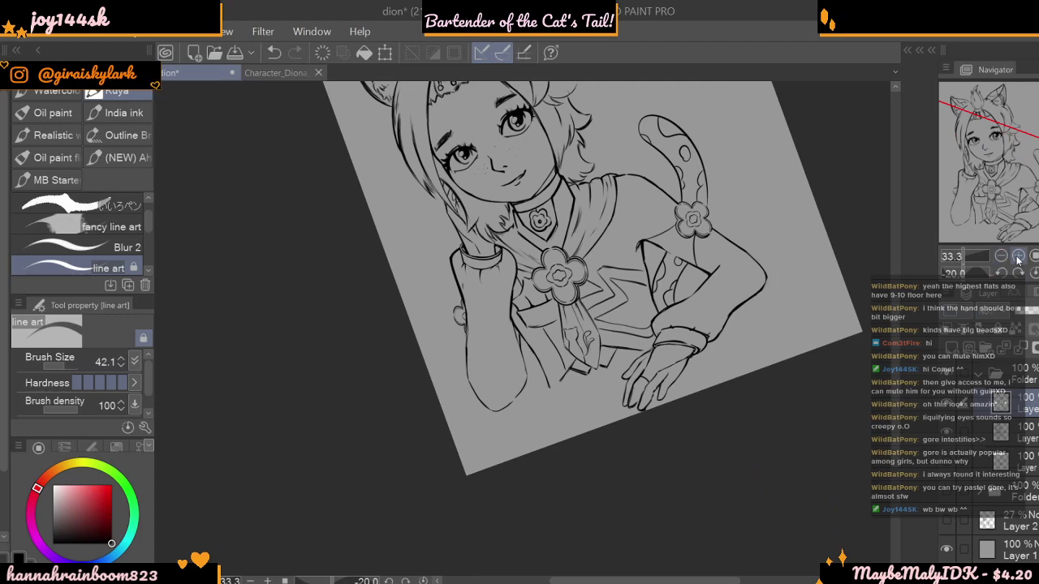
pyautogui.click(1018, 255)
pyautogui.click(1001, 255)
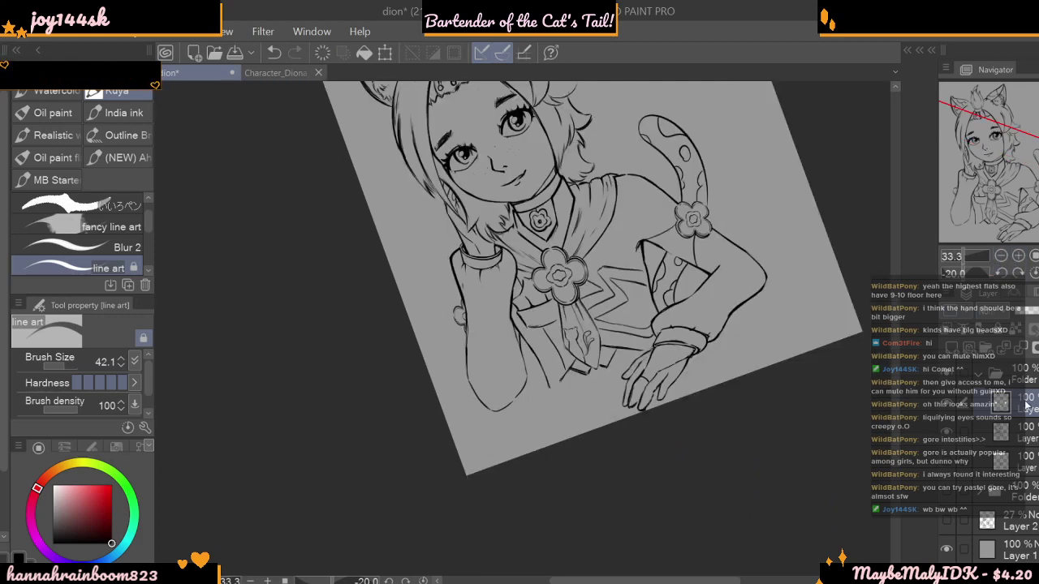
pyautogui.click(1018, 256)
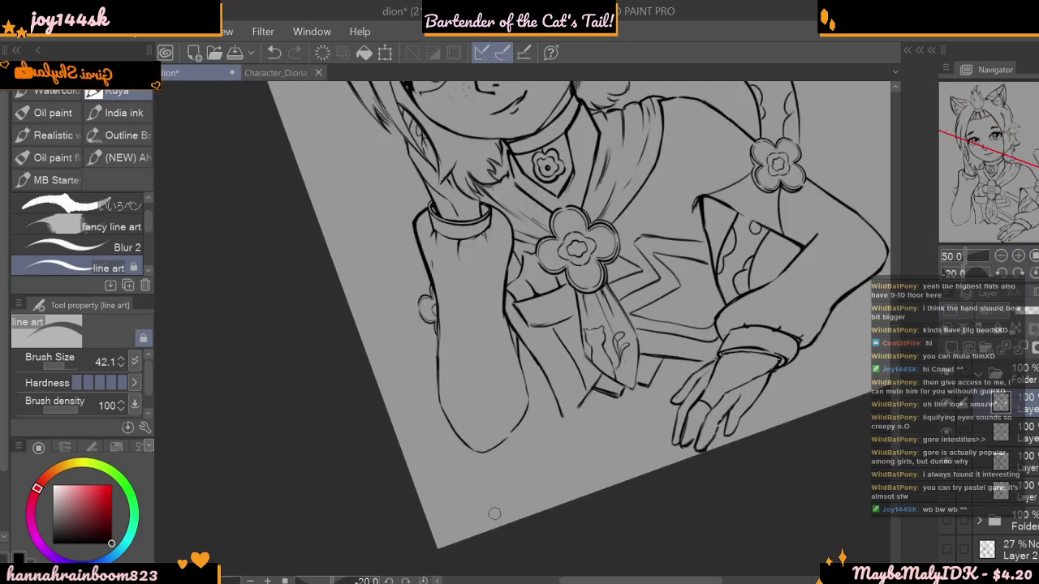
pyautogui.moveTo(65, 366); pyautogui.dragTo(59, 363)
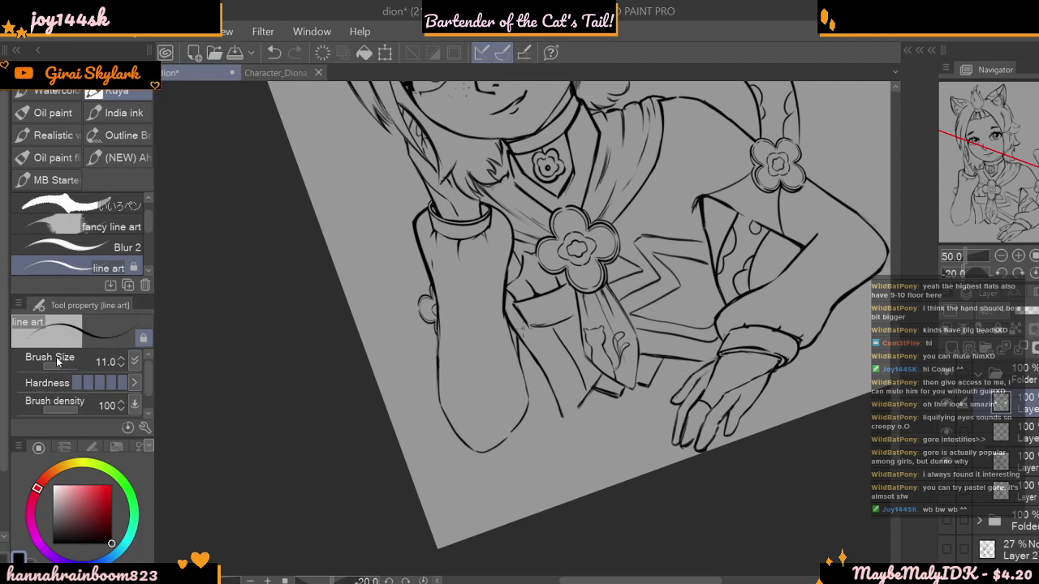
pyautogui.click(1001, 256)
# - Try to ink a thin table edge across the canvas at the level of the propped elbow's tip
pyautogui.moveTo(452, 428); pyautogui.dragTo(842, 280)
pyautogui.click(1035, 274)
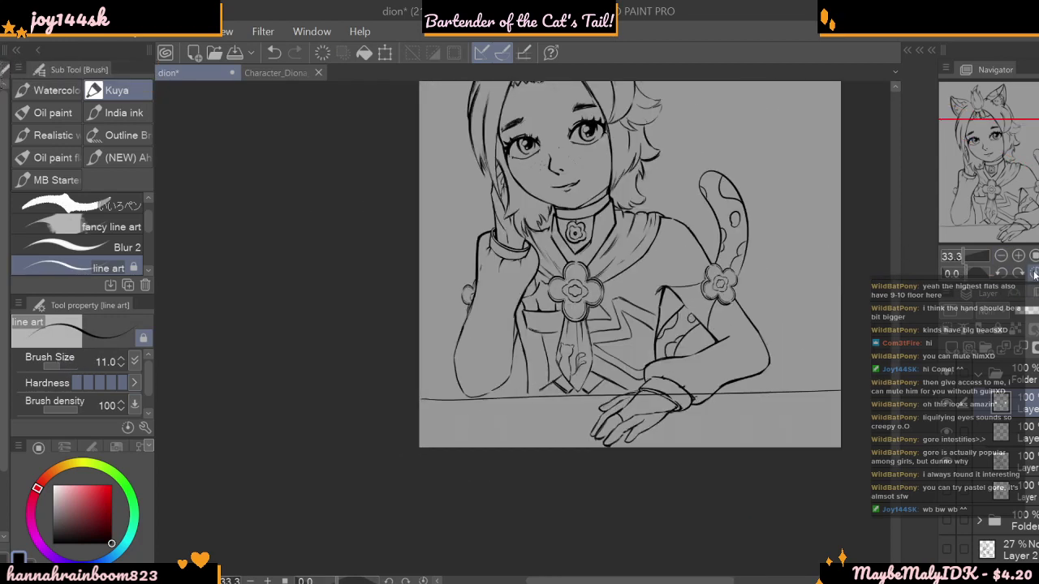
pyautogui.click(274, 52)
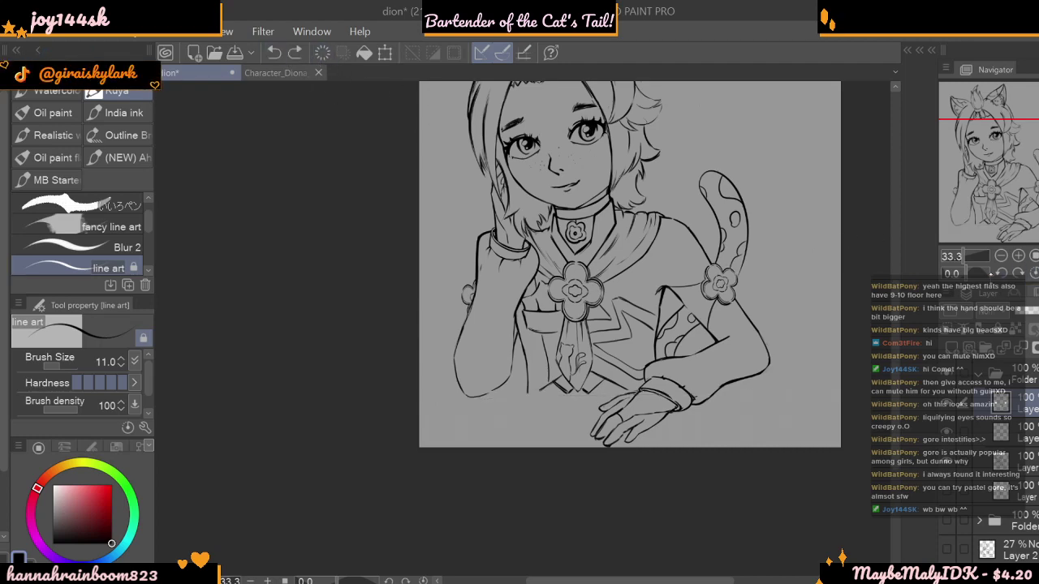
# - Ink a thin straight table edge across the full canvas, crossing the propped forearm, the tie's lower end and the resting arm
pyautogui.click(1002, 275)
pyautogui.click(1002, 275)
pyautogui.click(1001, 274)
pyautogui.click(1002, 275)
pyautogui.click(1001, 274)
pyautogui.moveTo(448, 407); pyautogui.dragTo(837, 250)
pyautogui.click(279, 53)
pyautogui.moveTo(449, 406); pyautogui.dragTo(828, 231)
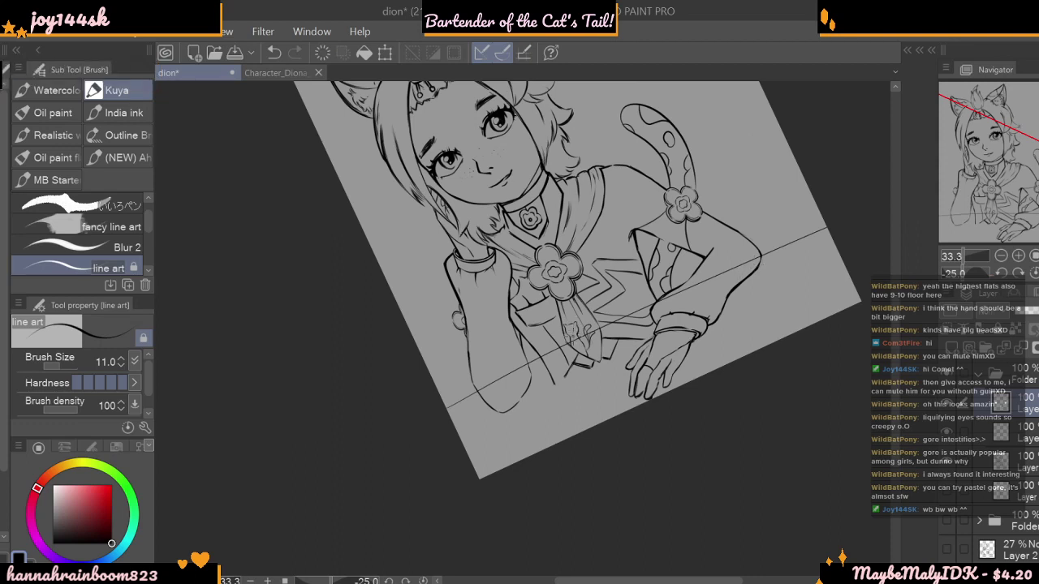
# - Shift the new table edge line slightly lower with a transformation and apply it
pyautogui.hotkey('ctrl', 't')
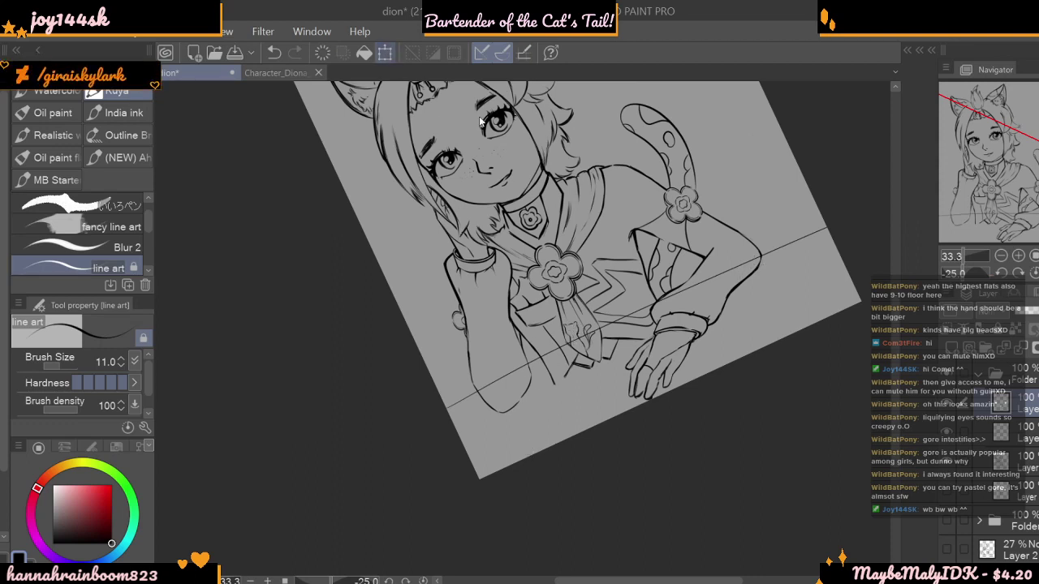
pyautogui.moveTo(708, 290); pyautogui.dragTo(715, 295)
pyautogui.click(583, 444)
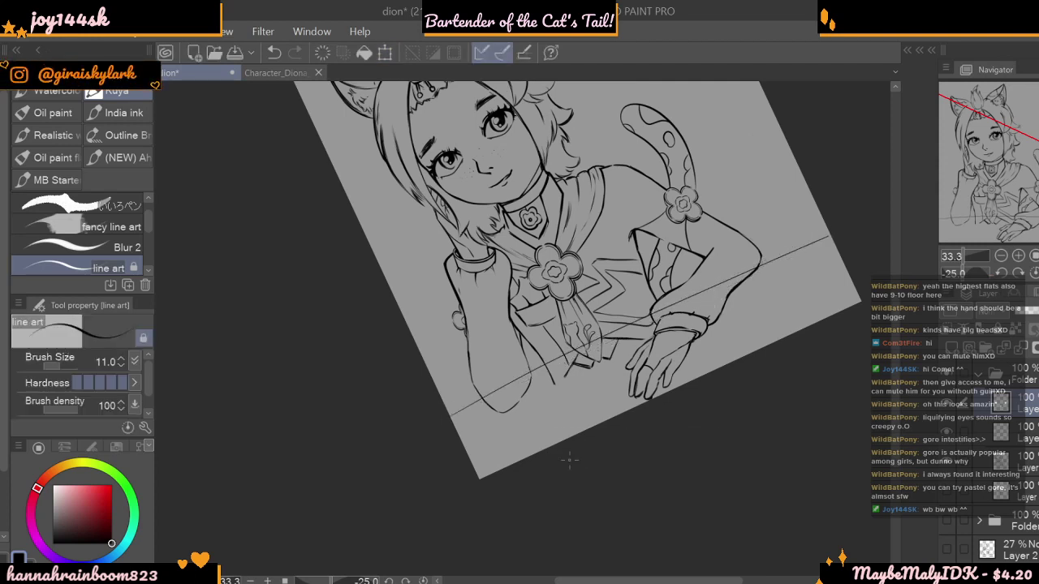
# - Erase the parts of the table edge that cross the propped forearm and the resting arm, using brush size 58.9
pyautogui.click(1035, 272)
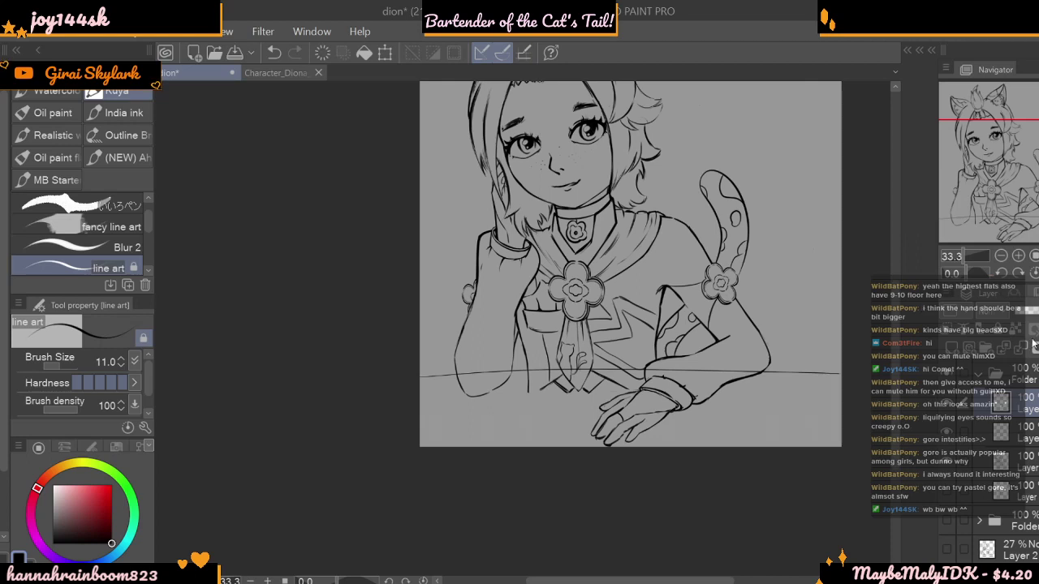
pyautogui.moveTo(59, 367); pyautogui.dragTo(70, 371)
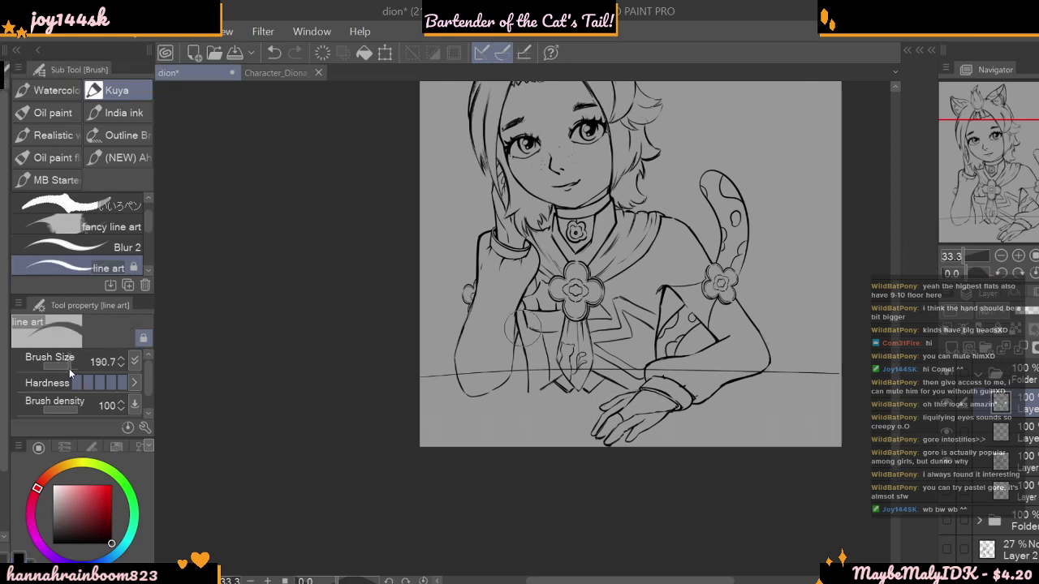
pyautogui.click(59, 362)
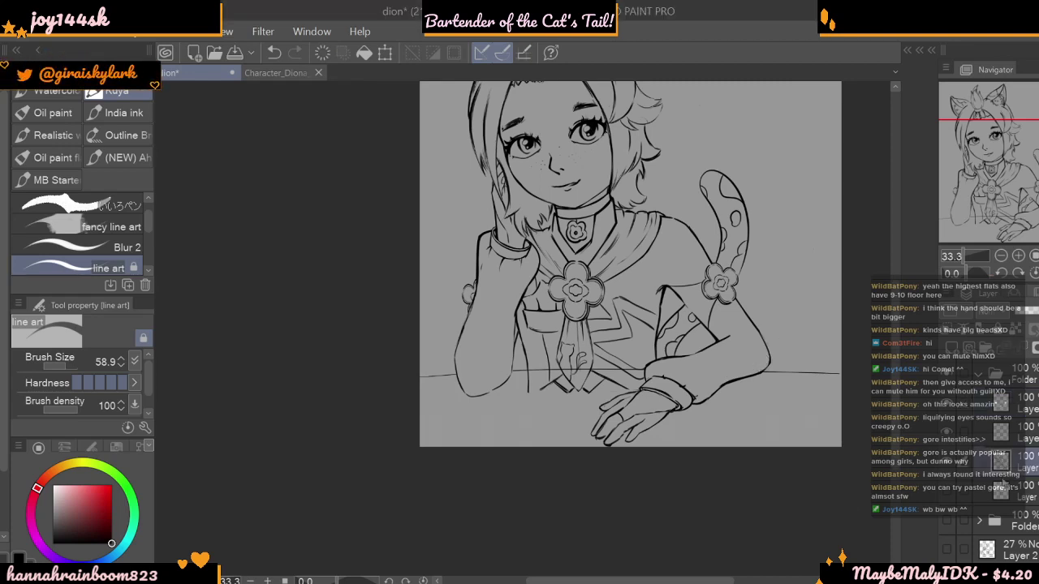
# - Keep a copy of the torso line art layer and erase the clothing and tie lines below the table edge
pyautogui.hotkey('ctrl', 'v')
pyautogui.click(947, 490)
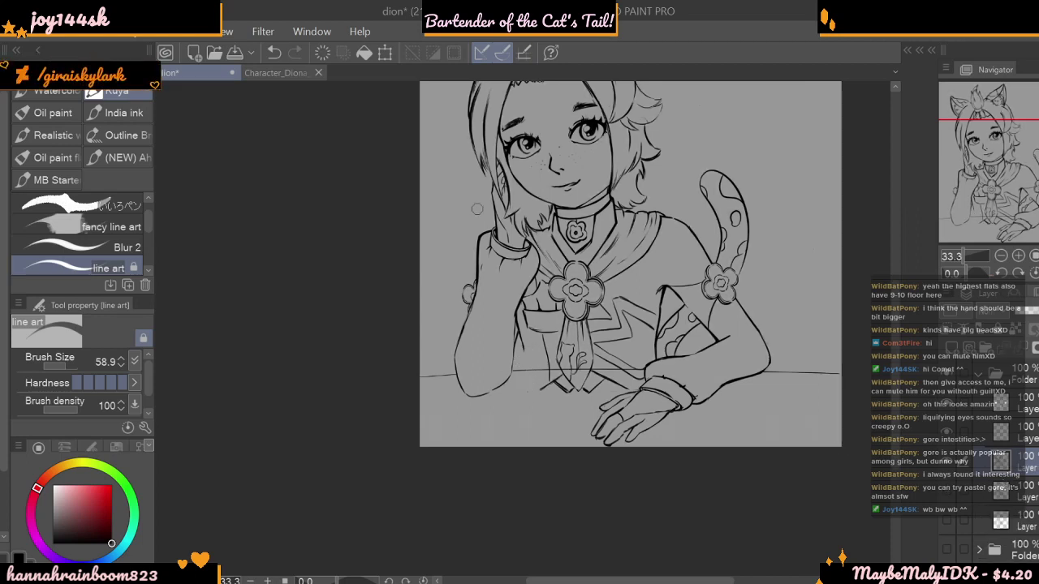
pyautogui.click(273, 51)
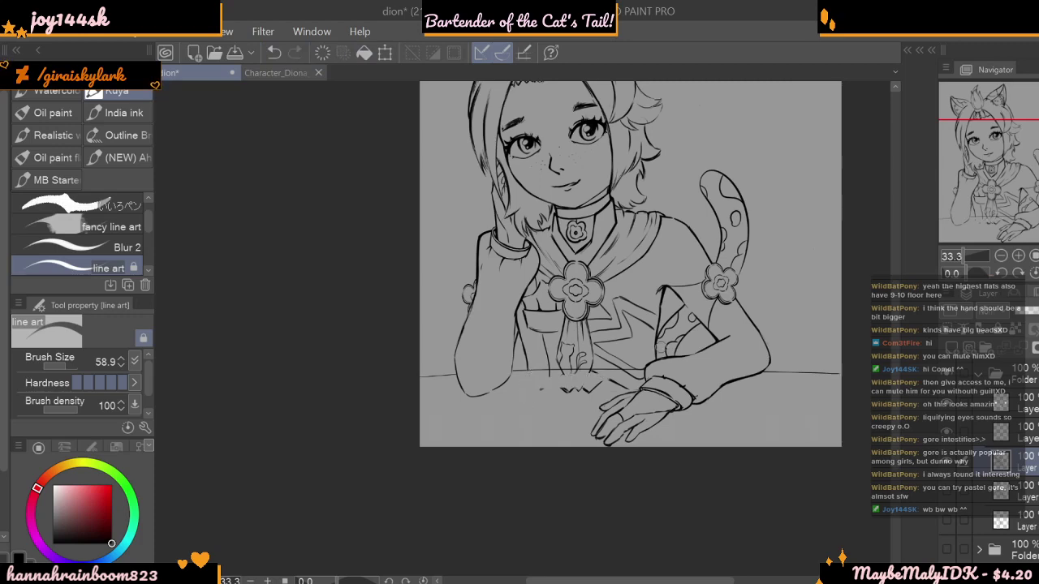
pyautogui.click(1009, 273)
pyautogui.click(1007, 272)
pyautogui.click(1008, 272)
pyautogui.click(1007, 272)
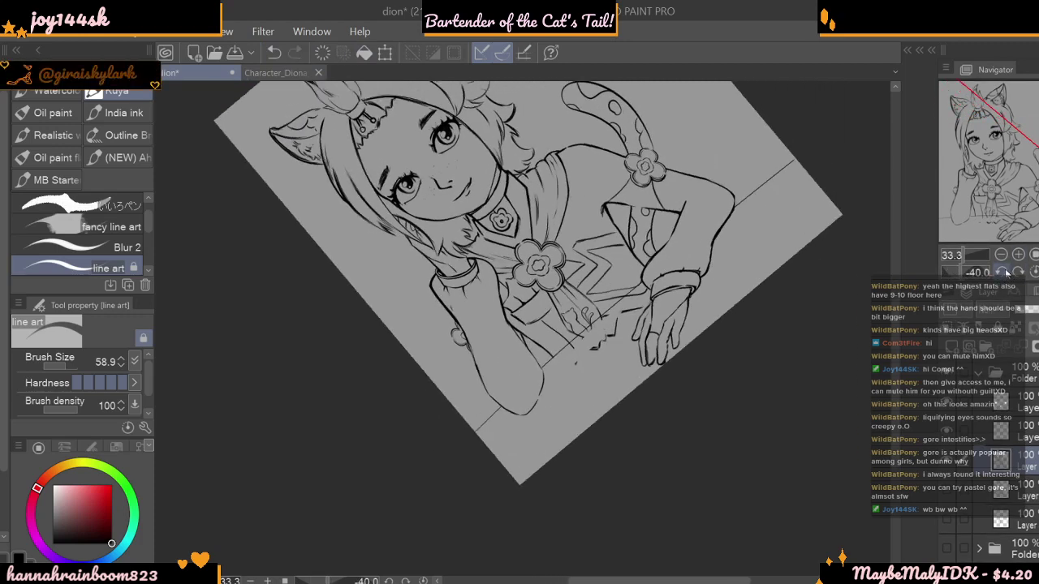
pyautogui.click(1008, 272)
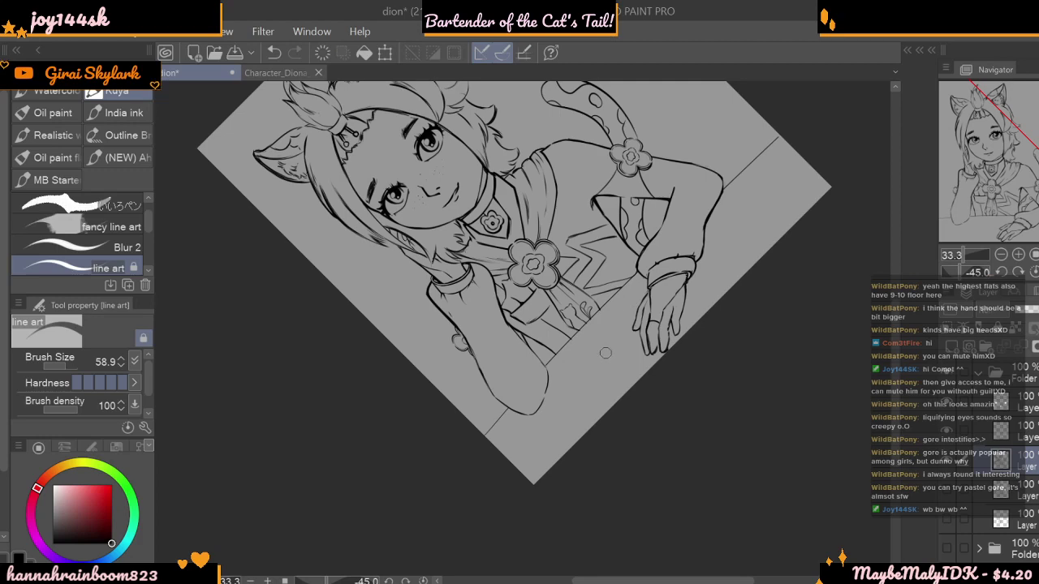
# - Examine the whole drawing to judge how the figure sits behind the new table edge
pyautogui.click(1033, 271)
pyautogui.click(1001, 255)
pyautogui.click(1001, 255)
pyautogui.click(1001, 255)
pyautogui.click(1001, 255)
pyautogui.click(1001, 255)
pyautogui.click(1018, 255)
pyautogui.click(1018, 255)
pyautogui.click(1018, 255)
pyautogui.click(1018, 255)
pyautogui.click(1018, 255)
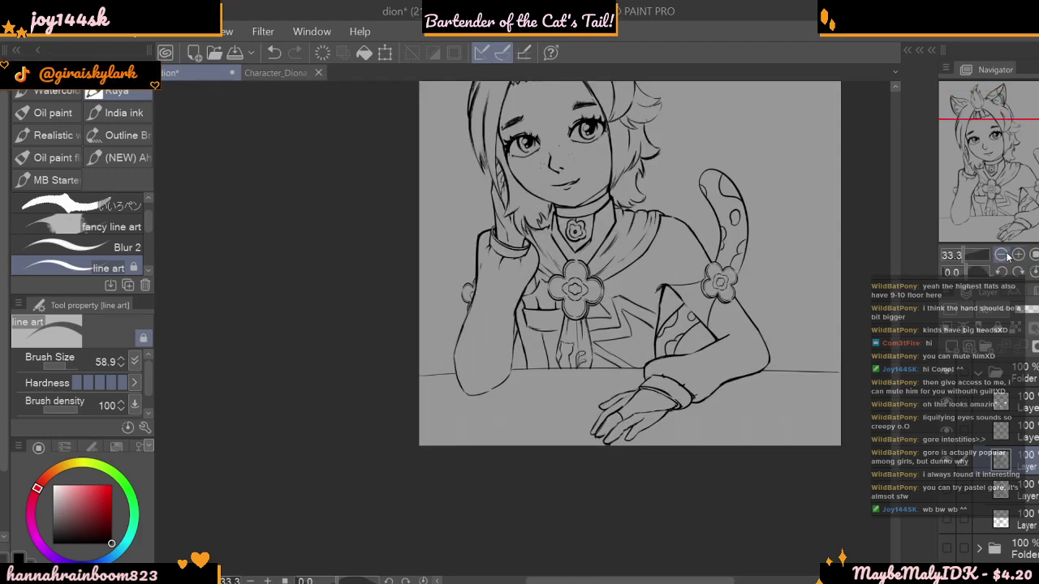
pyautogui.click(1001, 255)
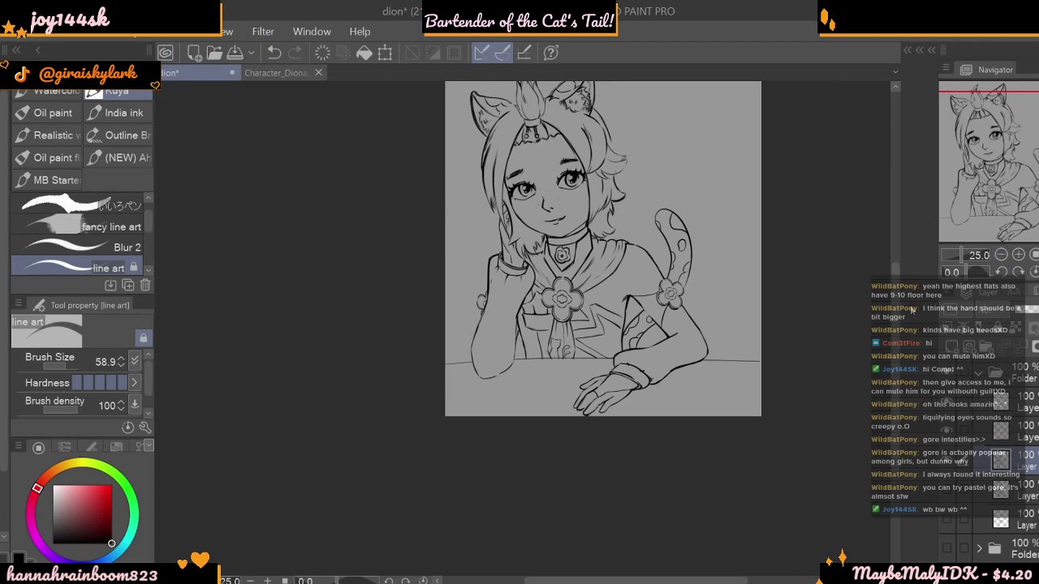
pyautogui.moveTo(897, 374); pyautogui.dragTo(892, 341)
pyautogui.scroll(-3, 897, 350)
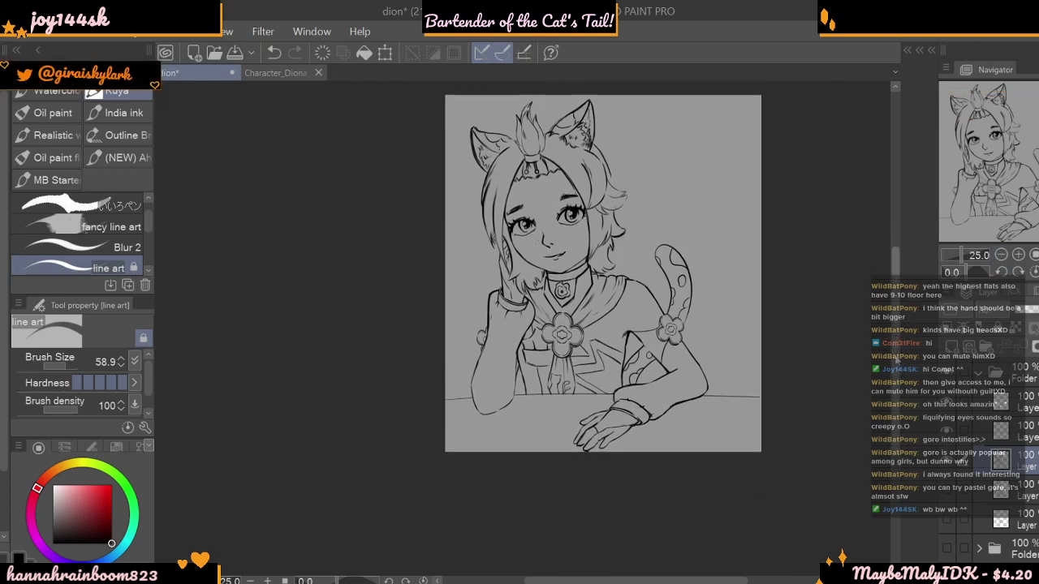
pyautogui.scroll(-2, 898, 358)
# - On a new layer, stamp a round black dot at brush size 161.3 and erase its inside to leave a thin ring
pyautogui.click(1020, 255)
pyautogui.click(1021, 256)
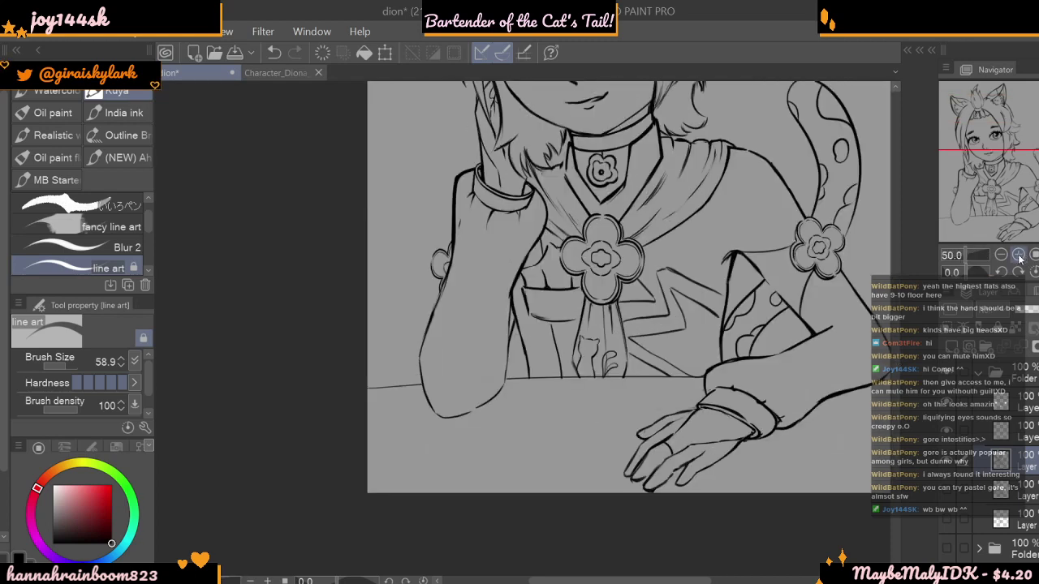
pyautogui.click(1024, 406)
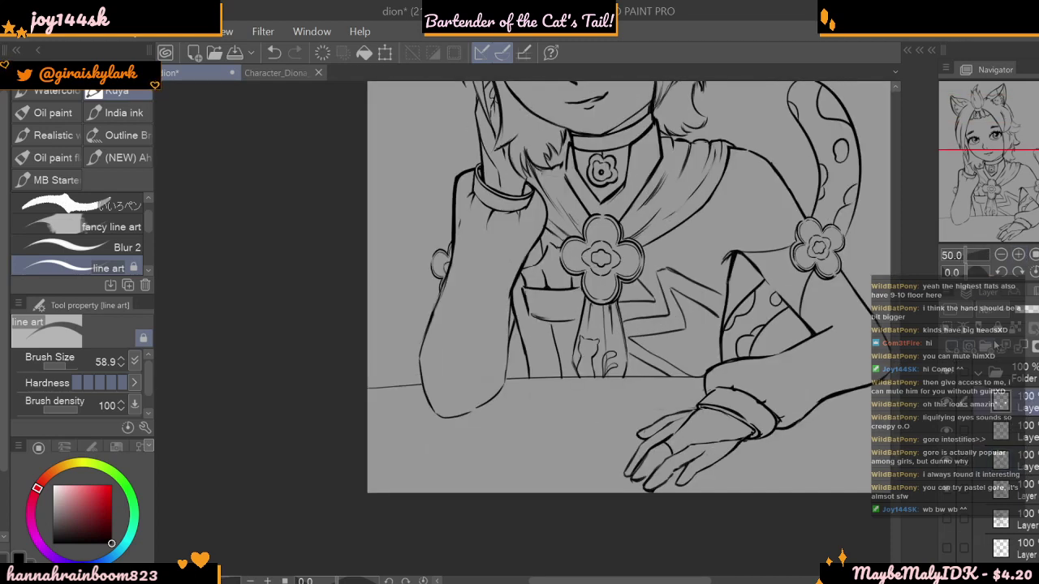
pyautogui.moveTo(63, 364); pyautogui.dragTo(67, 363)
pyautogui.click(485, 242)
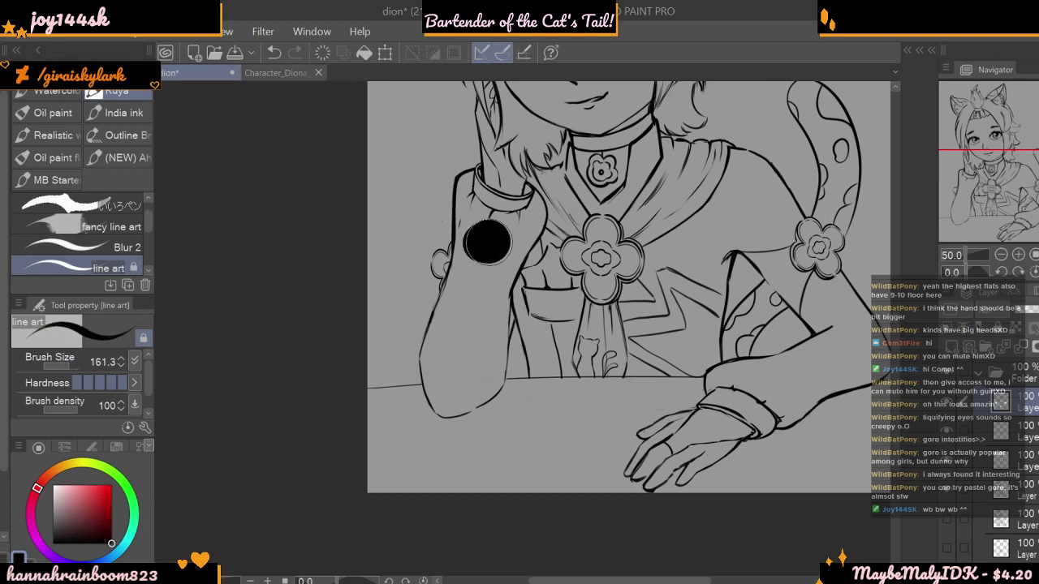
pyautogui.click(275, 52)
pyautogui.click(481, 254)
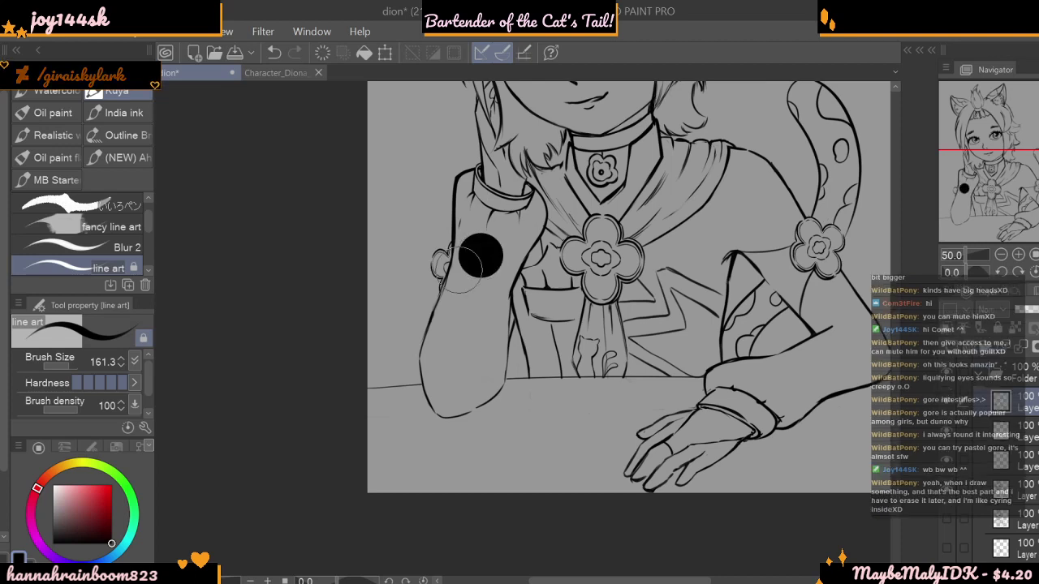
pyautogui.press('c')
pyautogui.click(483, 256)
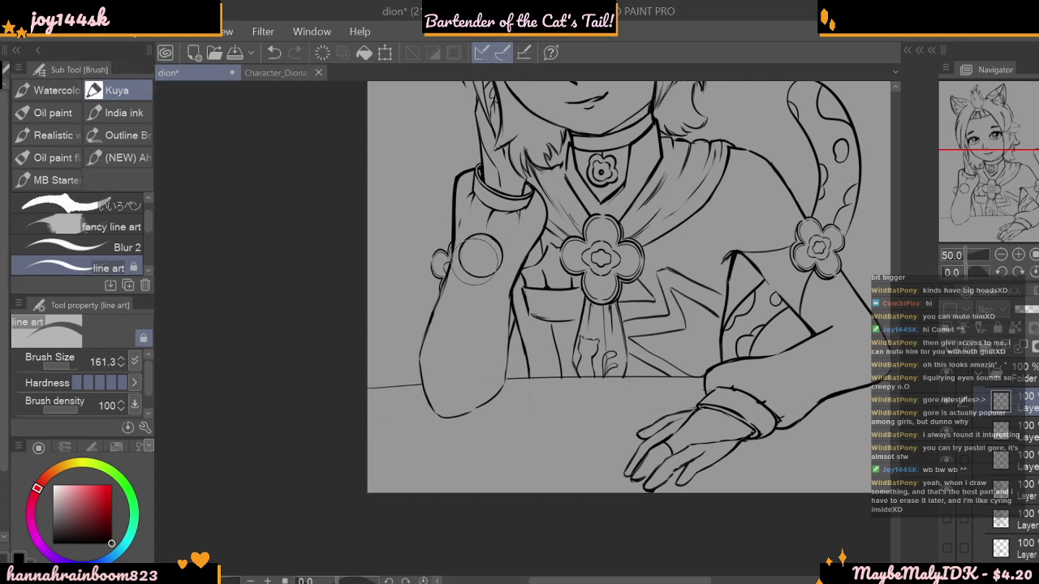
# - Flatten the ring into a wide ellipse with Scale/Rotate, place it on the tabletop between elbow and resting hand, and apply
pyautogui.hotkey('ctrl', 't')
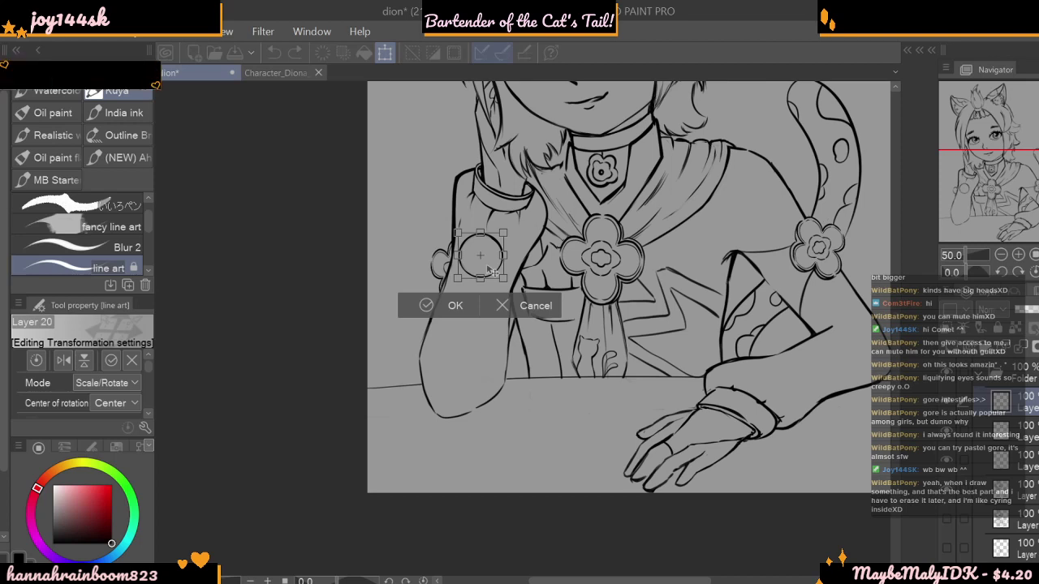
pyautogui.moveTo(504, 255)
pyautogui.mouseDown()
pyautogui.moveTo(548, 255)
pyautogui.moveTo(506, 248)
pyautogui.moveTo(507, 259)
pyautogui.mouseUp()
pyautogui.moveTo(551, 233); pyautogui.dragTo(553, 235)
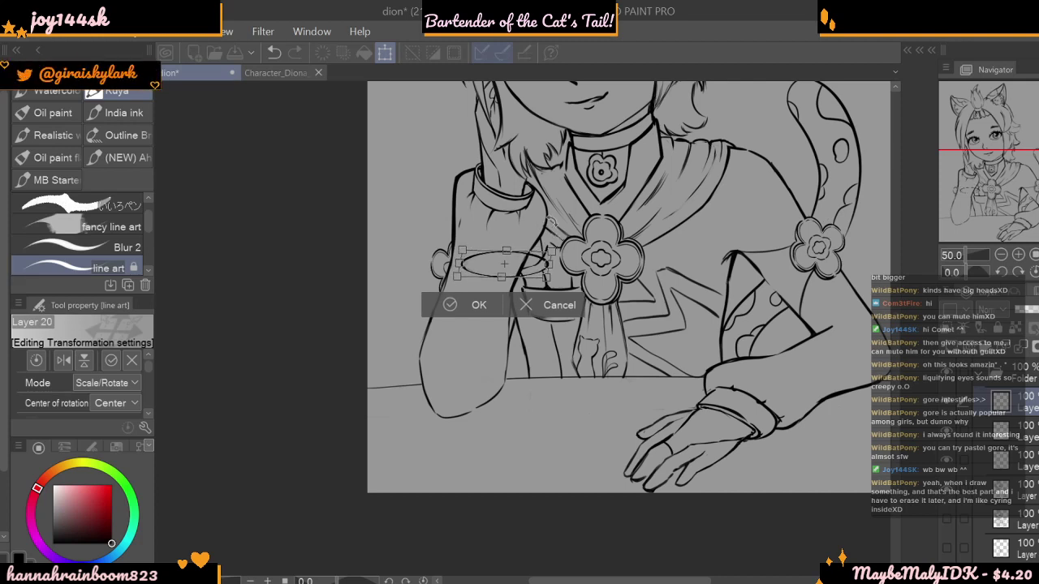
pyautogui.moveTo(531, 273); pyautogui.dragTo(564, 430)
pyautogui.press('Return')
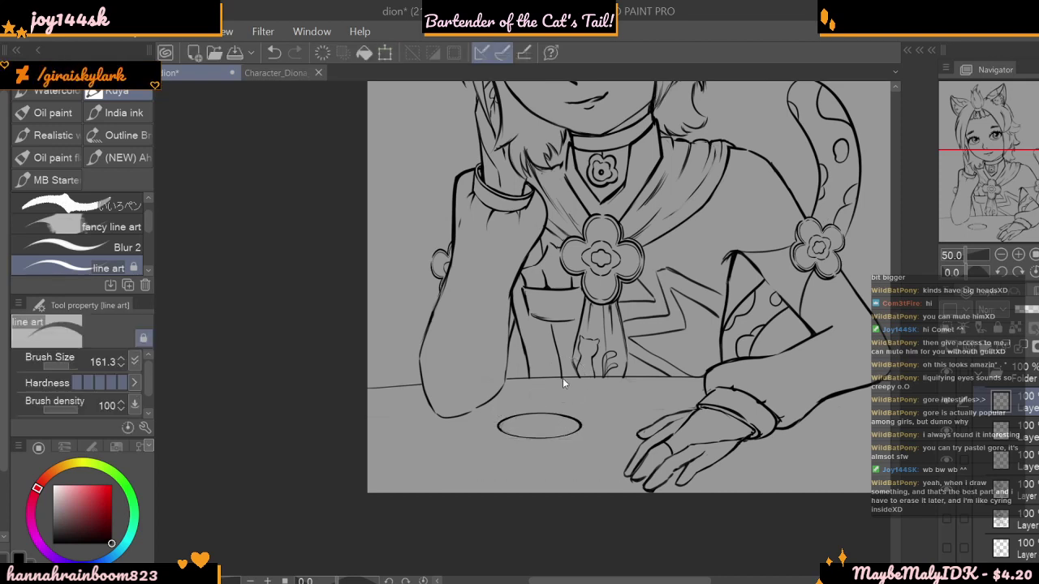
# - Move the ellipse straight up from the tabletop to just above the table edge, over the tie, as the glass's rim
pyautogui.hotkey('ctrl', 't')
pyautogui.moveTo(568, 425); pyautogui.dragTo(572, 350)
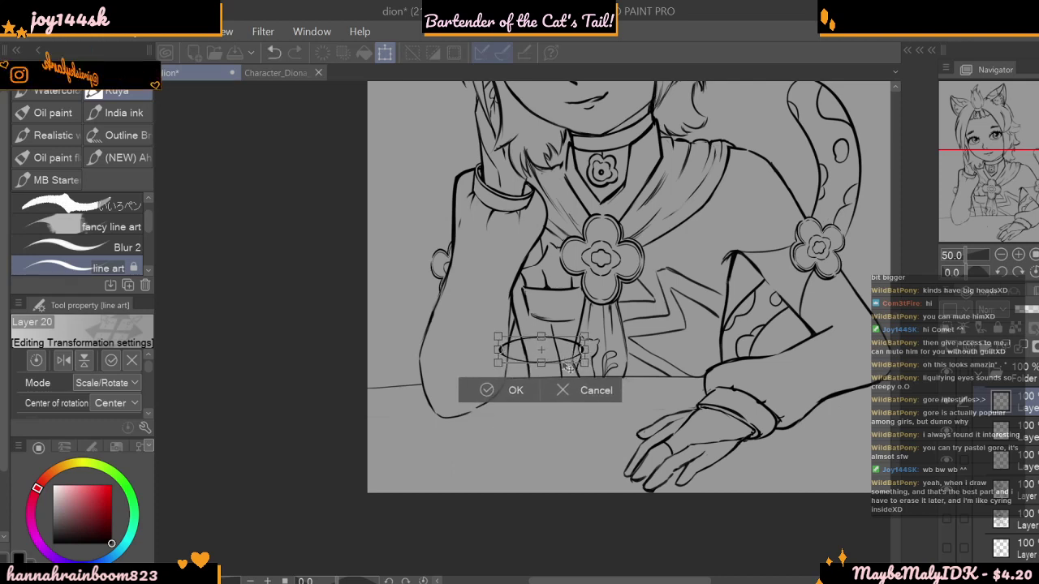
pyautogui.press('Return')
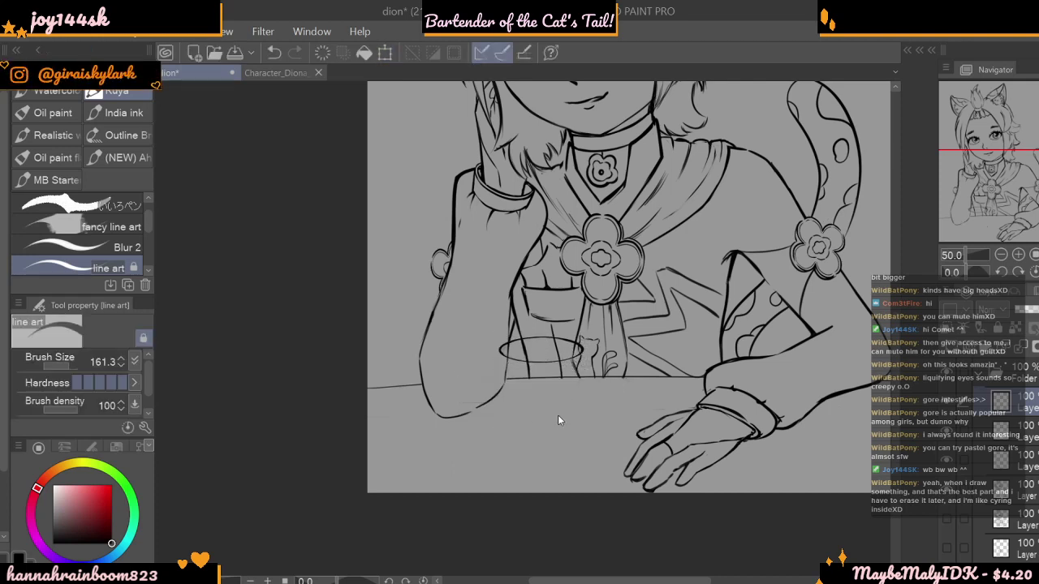
# - Duplicate the rim ellipse, shrink the copy with Scale/Rotate, and place it centred below on the tabletop as the glass's base
pyautogui.hotkey('ctrl', 't')
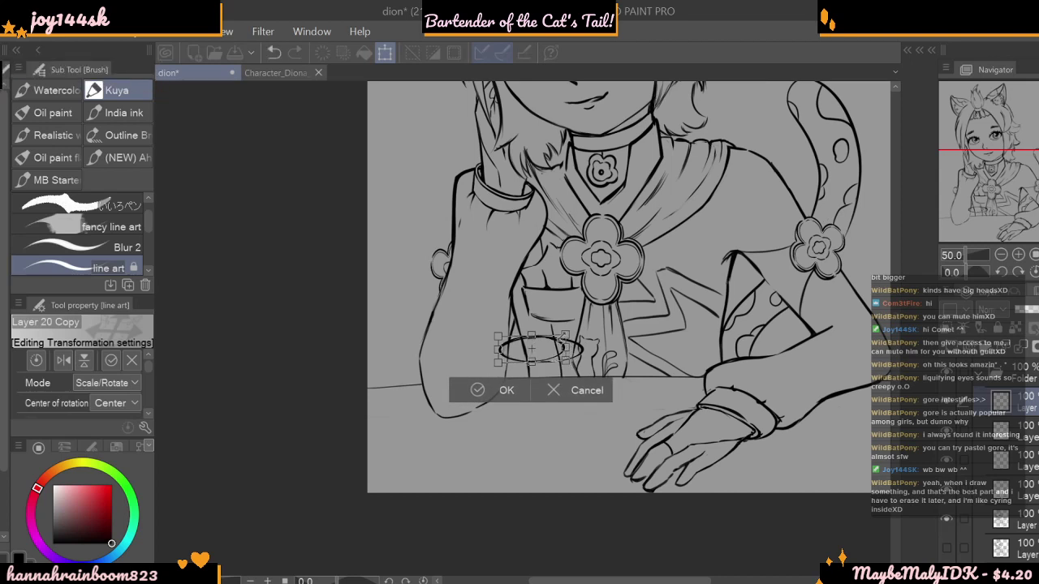
pyautogui.moveTo(533, 336); pyautogui.dragTo(553, 312)
pyautogui.moveTo(565, 355); pyautogui.dragTo(568, 442)
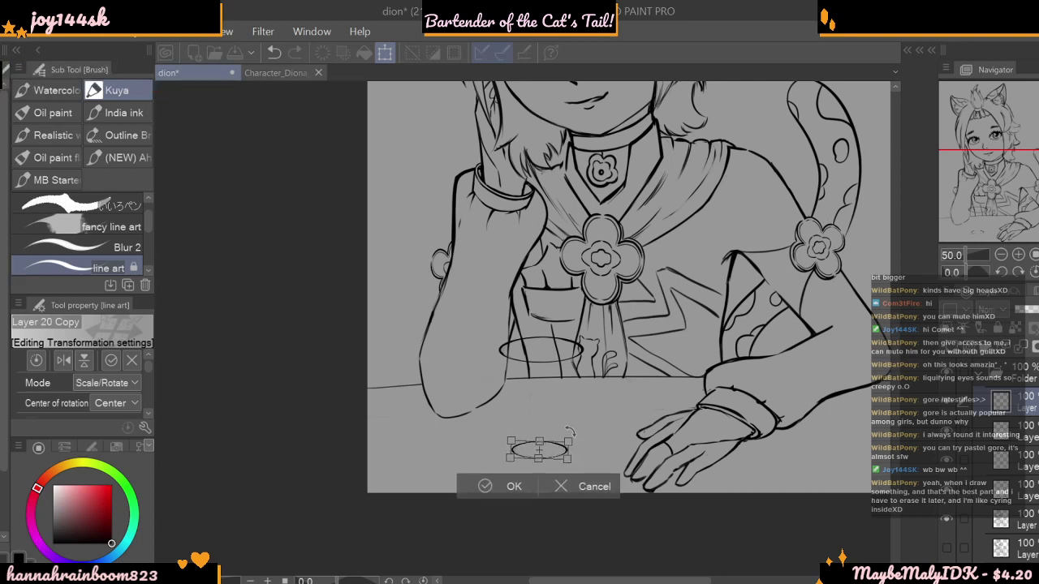
pyautogui.press('Return')
pyautogui.click(1001, 255)
pyautogui.click(1001, 255)
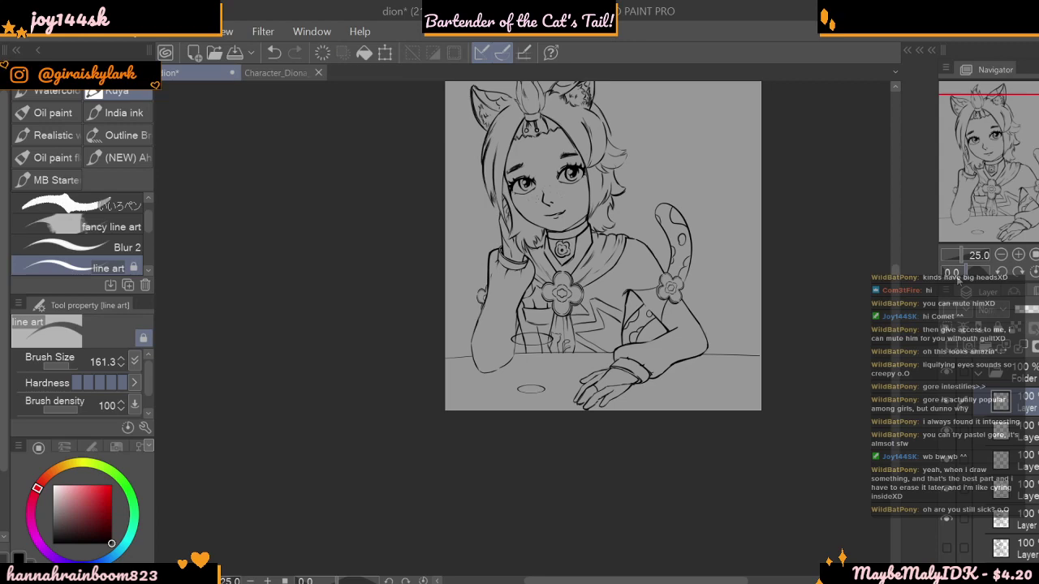
pyautogui.click(1019, 256)
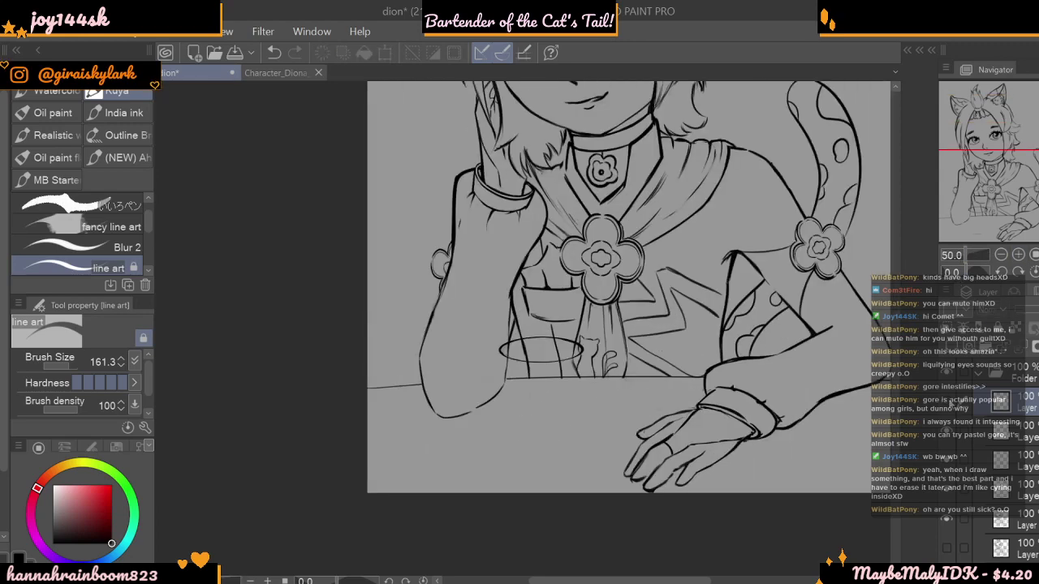
pyautogui.hotkey('ctrl', 't')
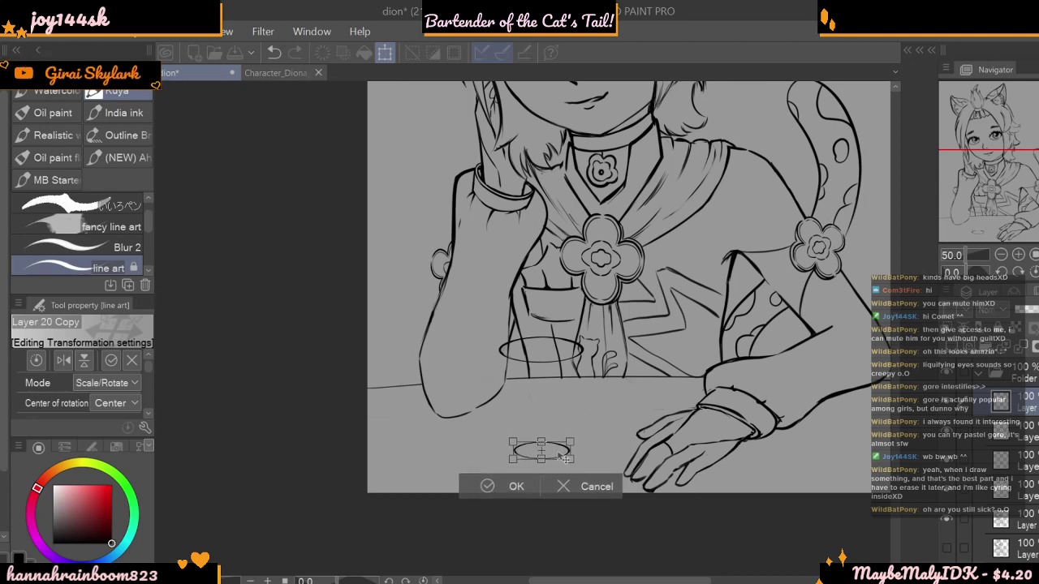
pyautogui.press('Return')
# - With the line art brush at size 10.0, draw the glass's left side from the rim to the base ellipse, redoing unsatisfactory strokes
pyautogui.moveTo(71, 367); pyautogui.dragTo(59, 366)
pyautogui.click(1018, 255)
pyautogui.moveTo(895, 350); pyautogui.dragTo(895, 382)
pyautogui.hotkey('ctrl', '+')
pyautogui.moveTo(74, 362); pyautogui.dragTo(54, 365)
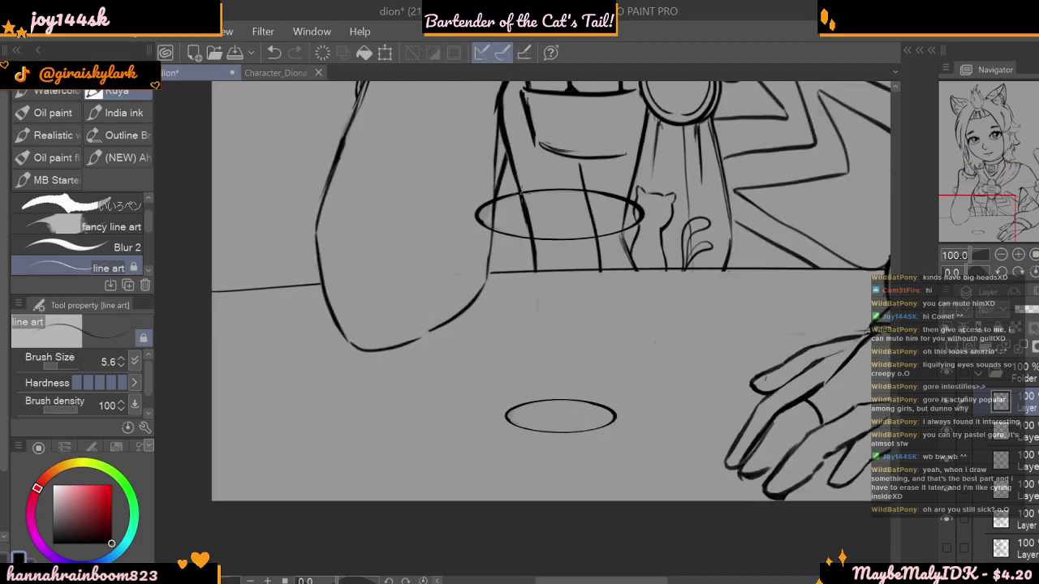
pyautogui.click(122, 360)
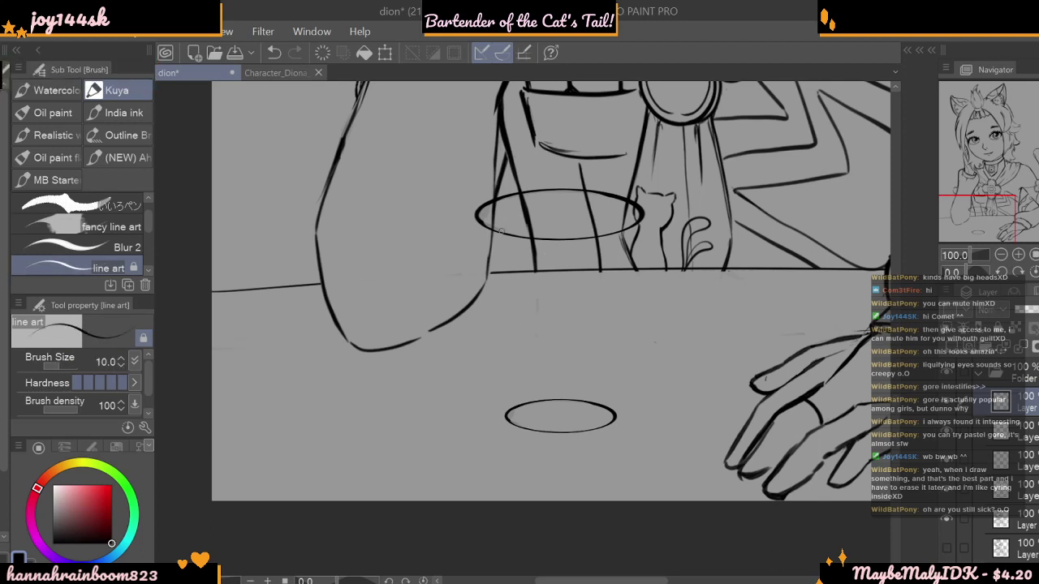
pyautogui.moveTo(477, 222); pyautogui.dragTo(491, 297)
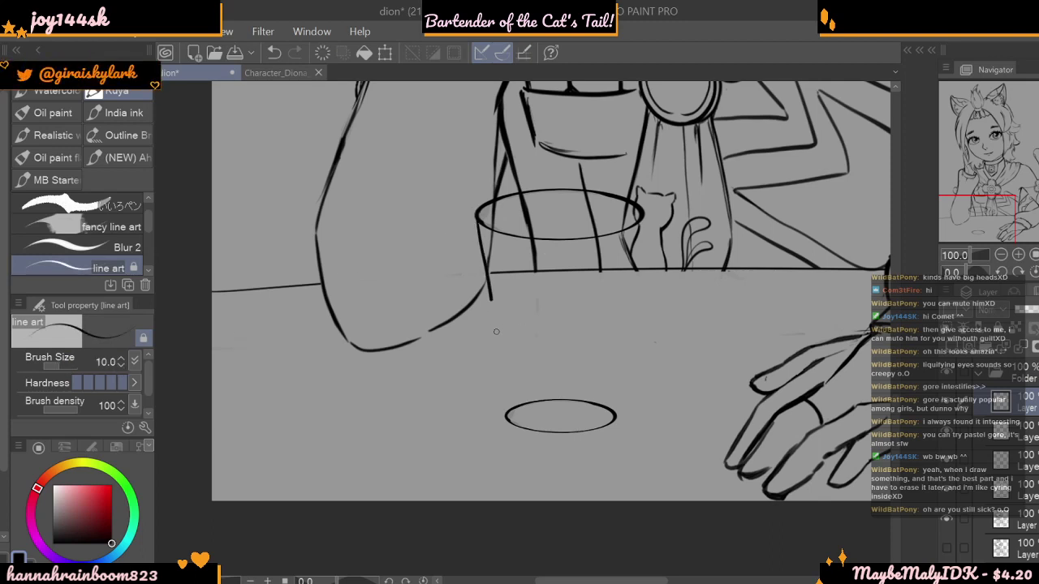
pyautogui.click(275, 52)
pyautogui.moveTo(484, 252); pyautogui.dragTo(492, 354)
pyautogui.click(274, 52)
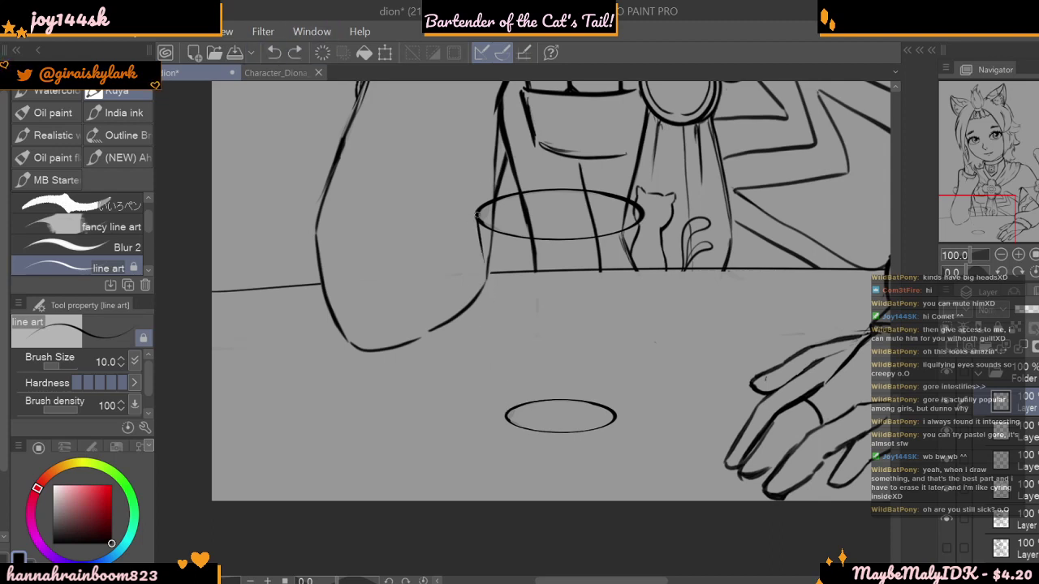
pyautogui.moveTo(477, 218); pyautogui.dragTo(487, 284)
pyautogui.hotkey('ctrl', 'z')
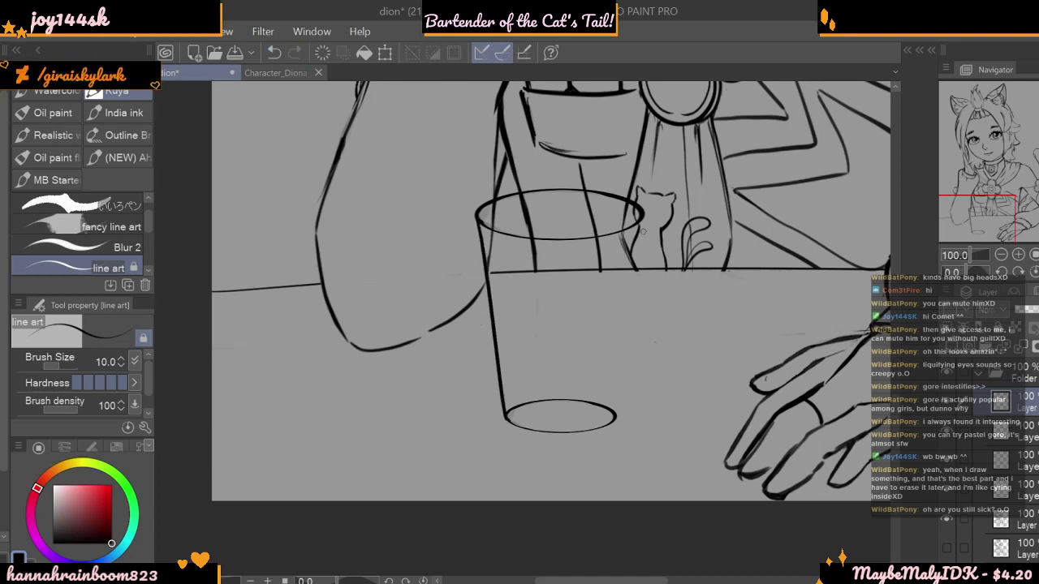
# - Draw the glass's right side between rim and base, and add a second curve just inside the front of the rim
pyautogui.moveTo(642, 213); pyautogui.dragTo(632, 250)
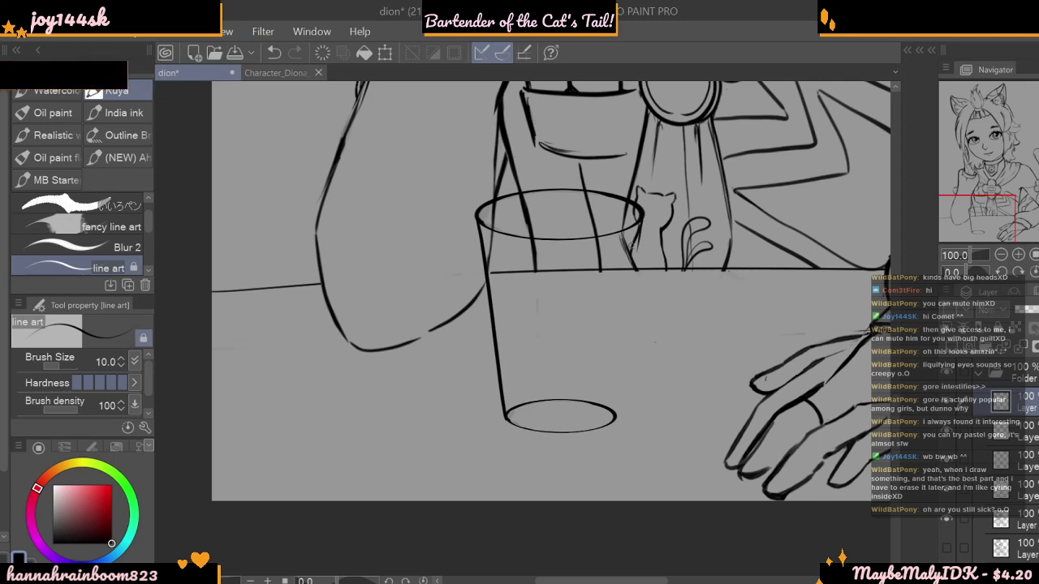
pyautogui.moveTo(642, 213); pyautogui.dragTo(635, 270)
pyautogui.hotkey('ctrl', 'z')
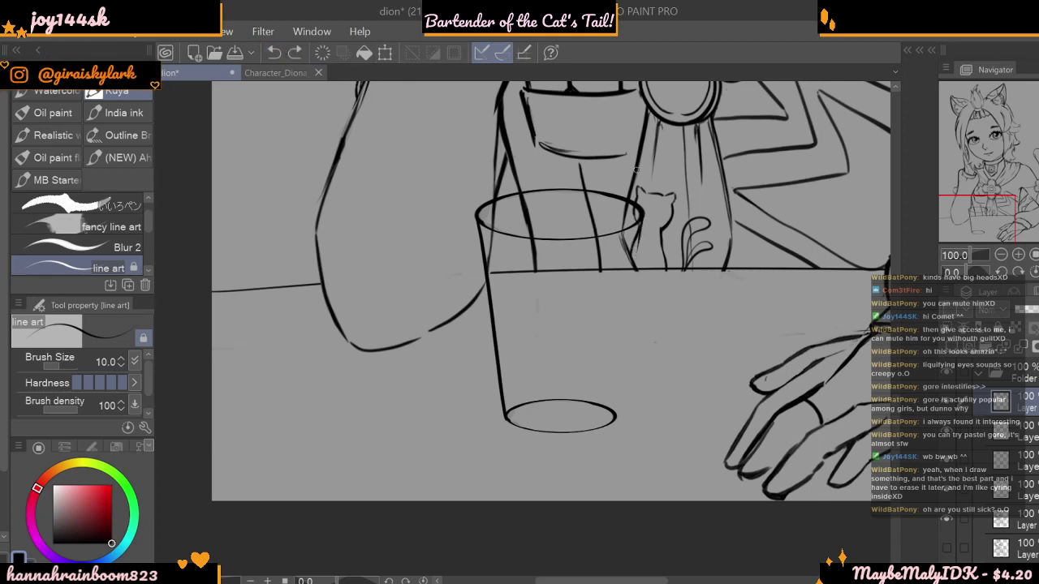
pyautogui.moveTo(616, 415); pyautogui.dragTo(621, 378)
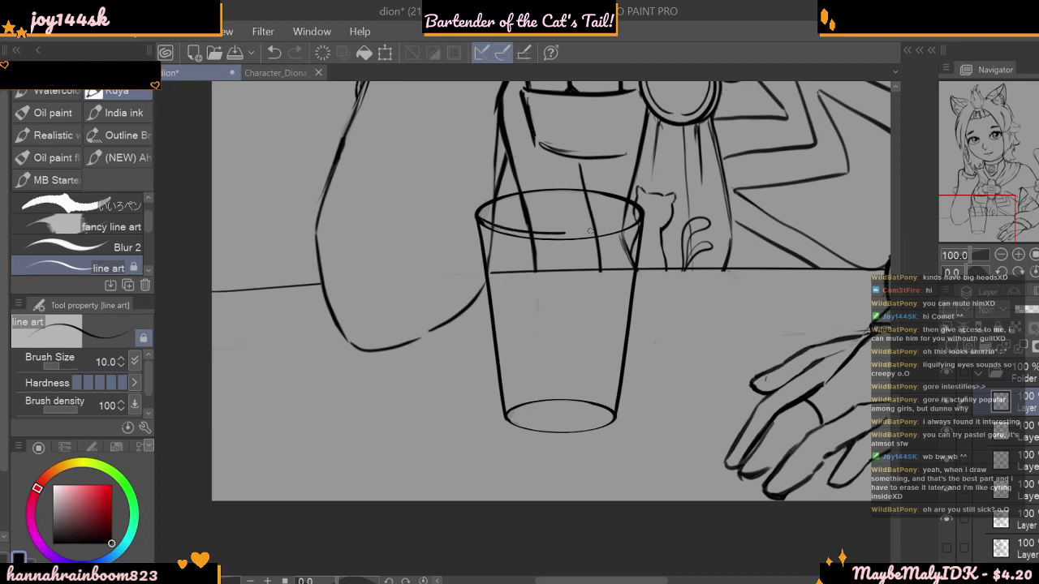
pyautogui.moveTo(536, 233); pyautogui.dragTo(624, 224)
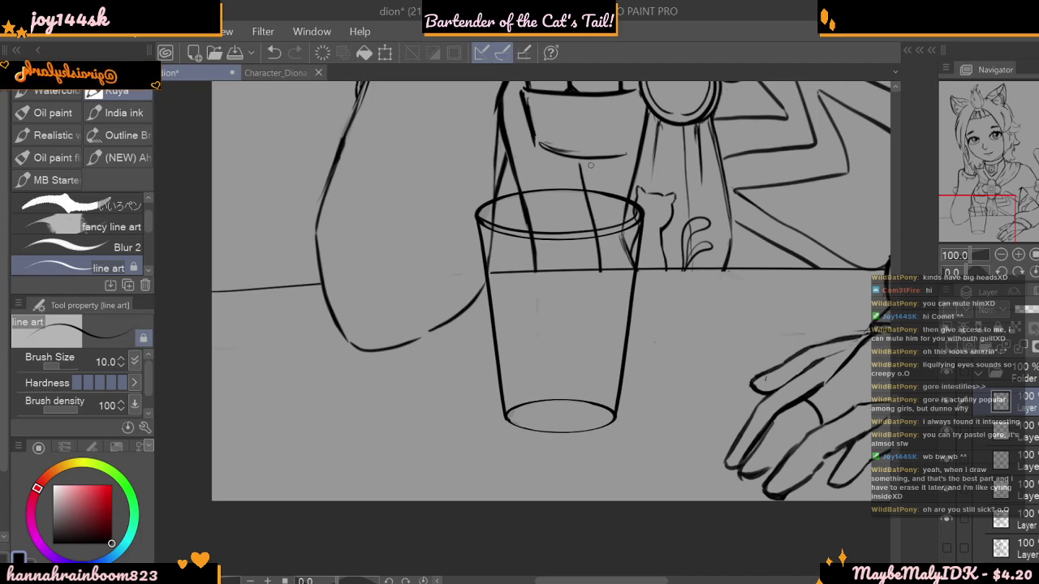
pyautogui.click(1005, 255)
pyautogui.click(1004, 255)
pyautogui.click(1019, 255)
pyautogui.click(1019, 255)
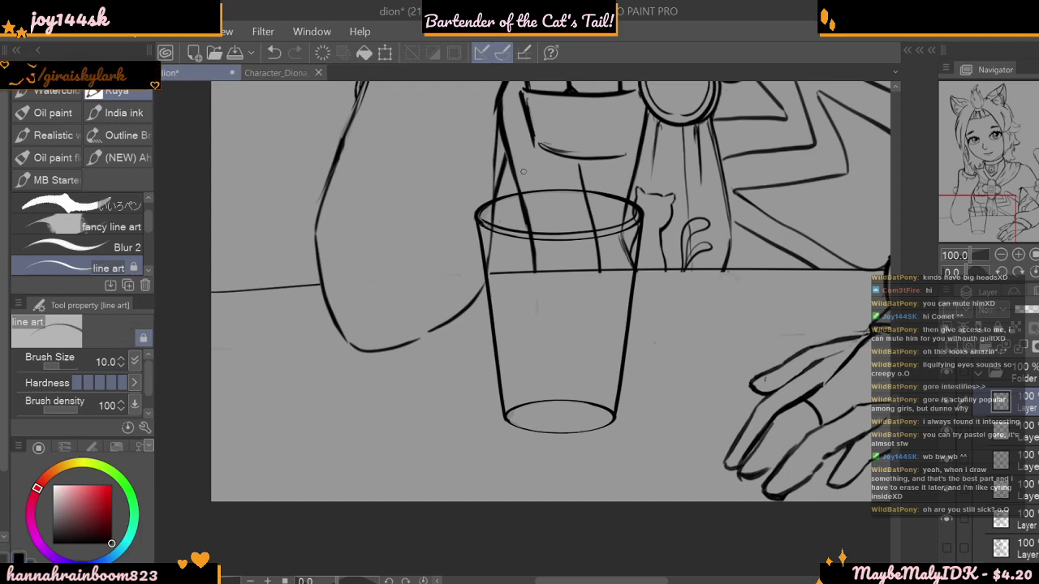
# - Try shifting the glass toward the propped elbow with Scale/Rotate, and undo the move
pyautogui.click(1001, 255)
pyautogui.click(1002, 255)
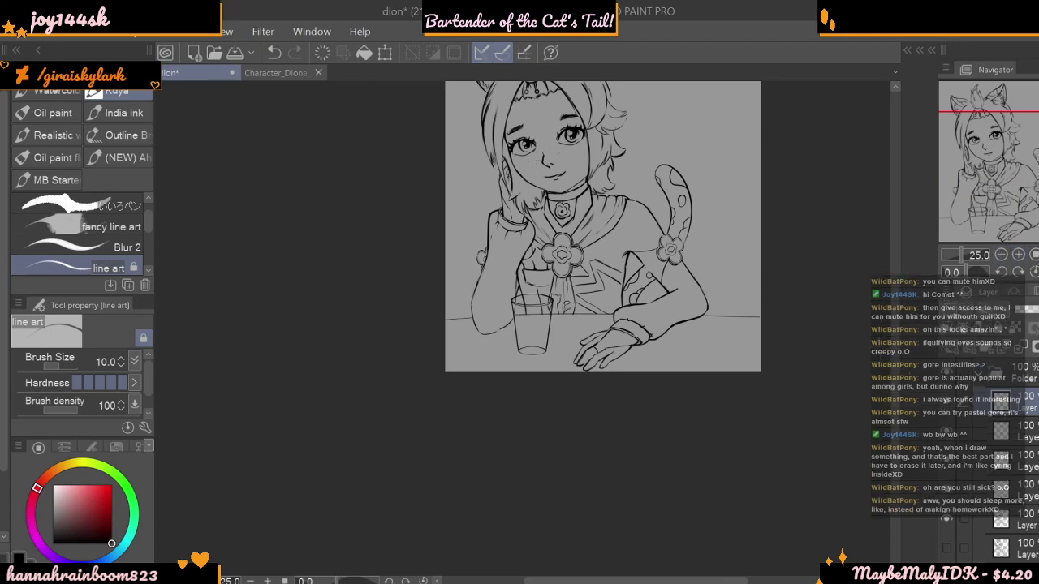
pyautogui.hotkey('ctrl', 't')
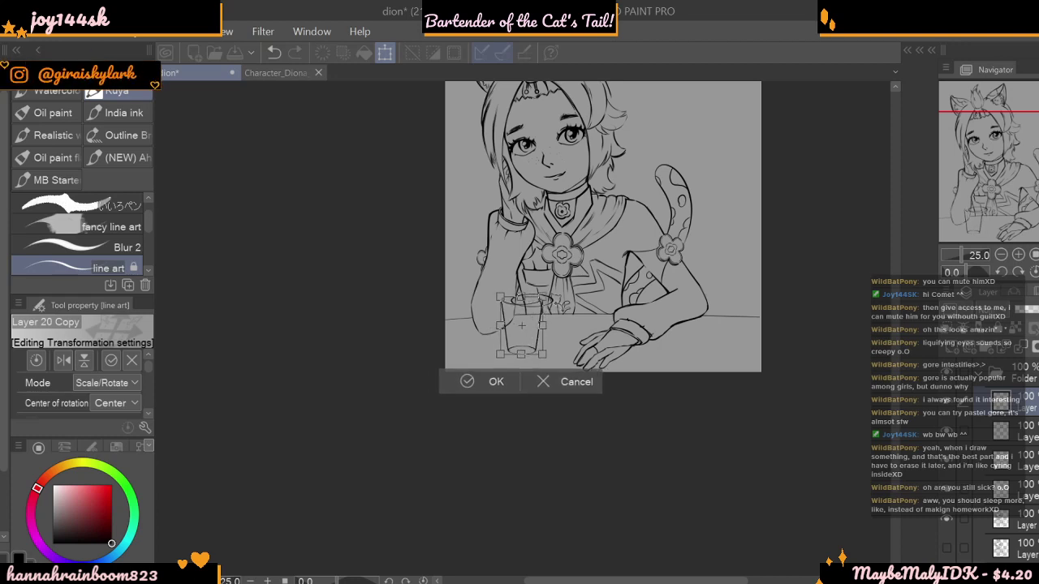
pyautogui.press('Return')
pyautogui.hotkey('ctrl', 'z')
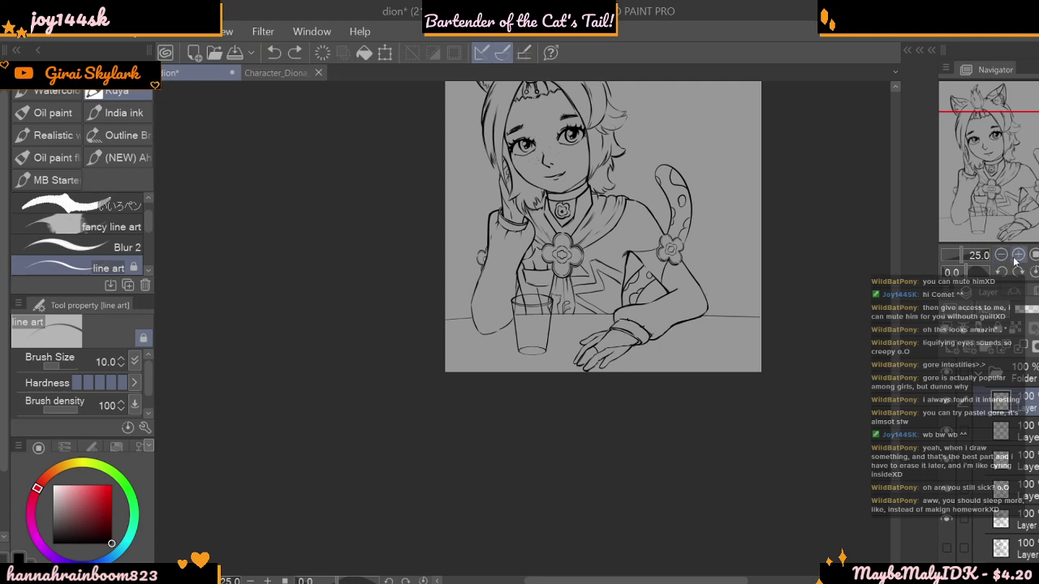
# - Toggle the visibility of the two glass layers to identify them, and merge them into one layer
pyautogui.click(1018, 255)
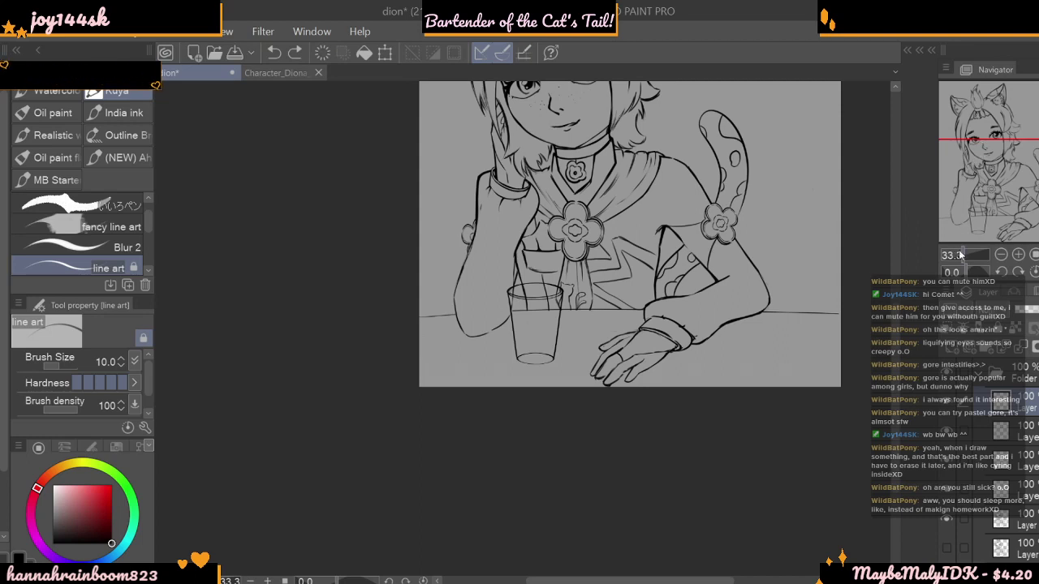
pyautogui.click(1019, 255)
pyautogui.click(946, 402)
pyautogui.click(949, 404)
pyautogui.click(952, 430)
pyautogui.click(951, 432)
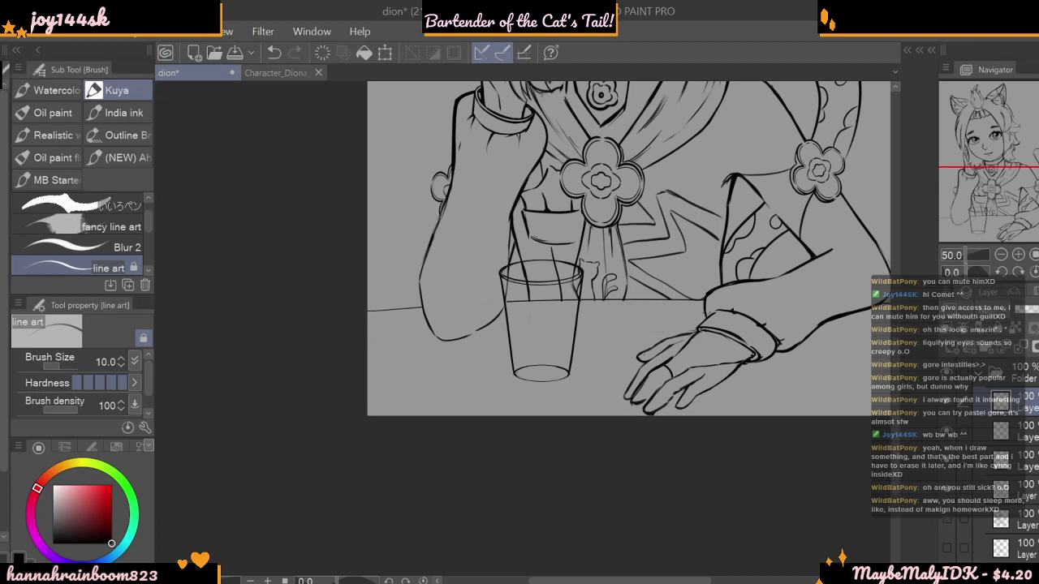
# - Move the whole glass away from the elbow toward the tie with Scale/Rotate, and make it slightly narrower
pyautogui.hotkey('ctrl', 't')
pyautogui.moveTo(563, 371); pyautogui.dragTo(580, 356)
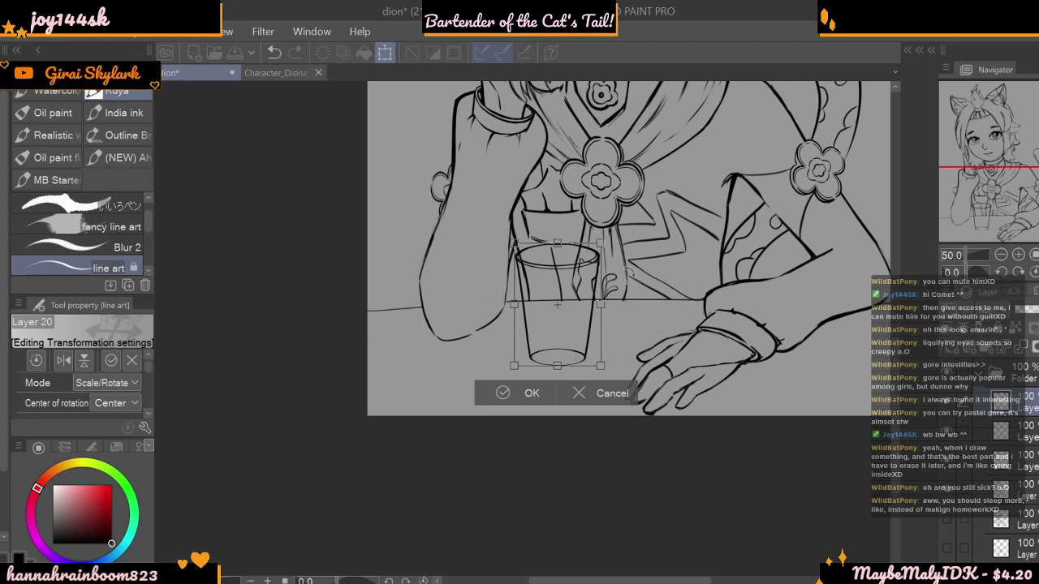
pyautogui.moveTo(582, 348); pyautogui.dragTo(586, 344)
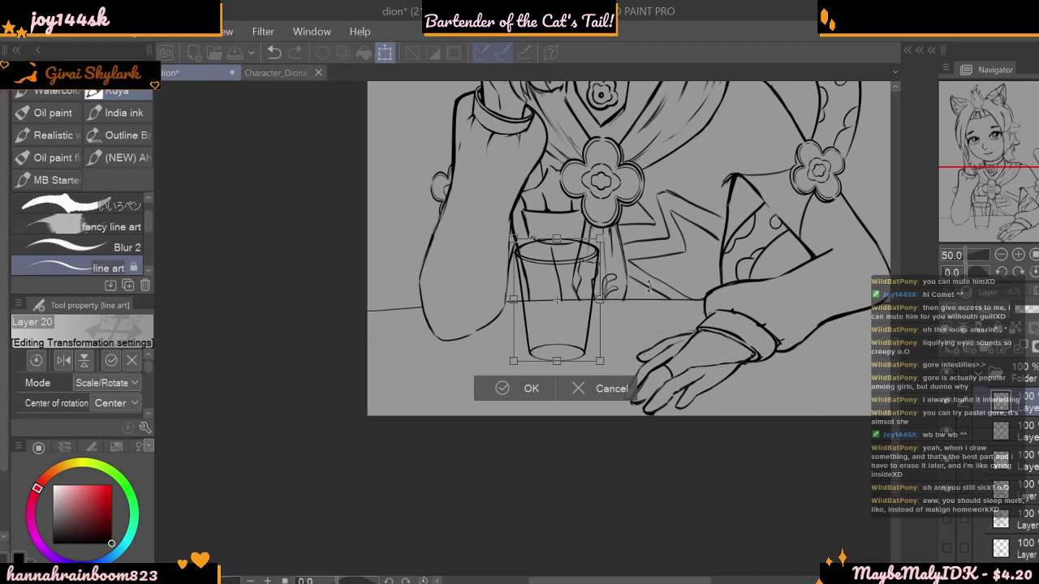
pyautogui.moveTo(600, 240); pyautogui.dragTo(595, 246)
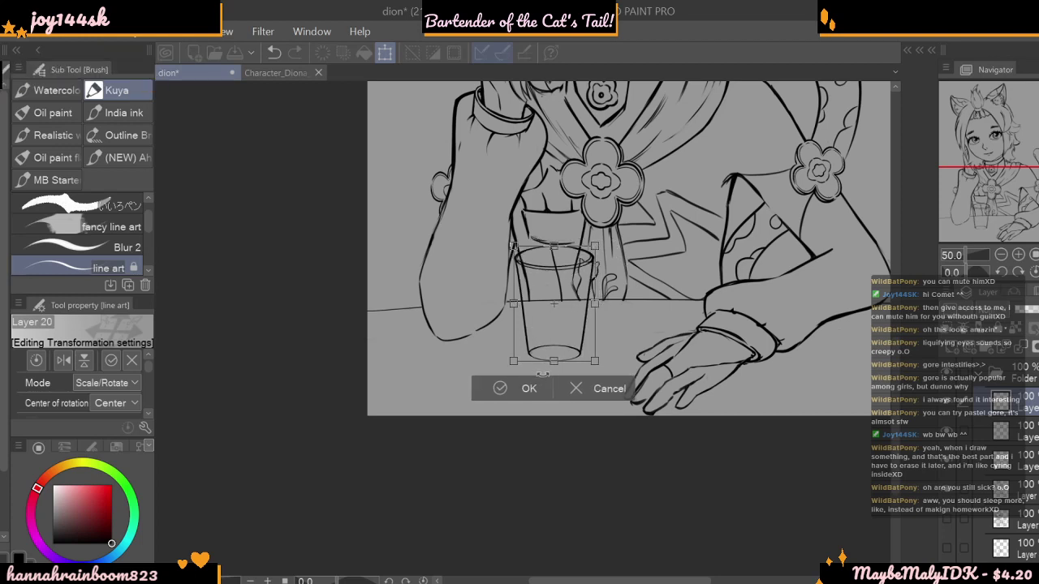
pyautogui.click(544, 384)
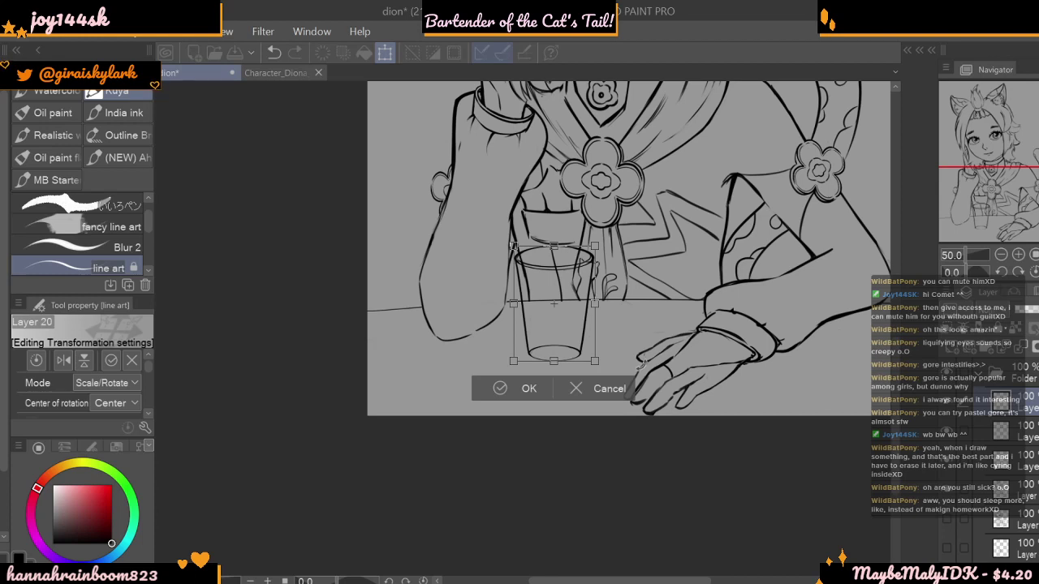
pyautogui.moveTo(594, 245); pyautogui.dragTo(598, 254)
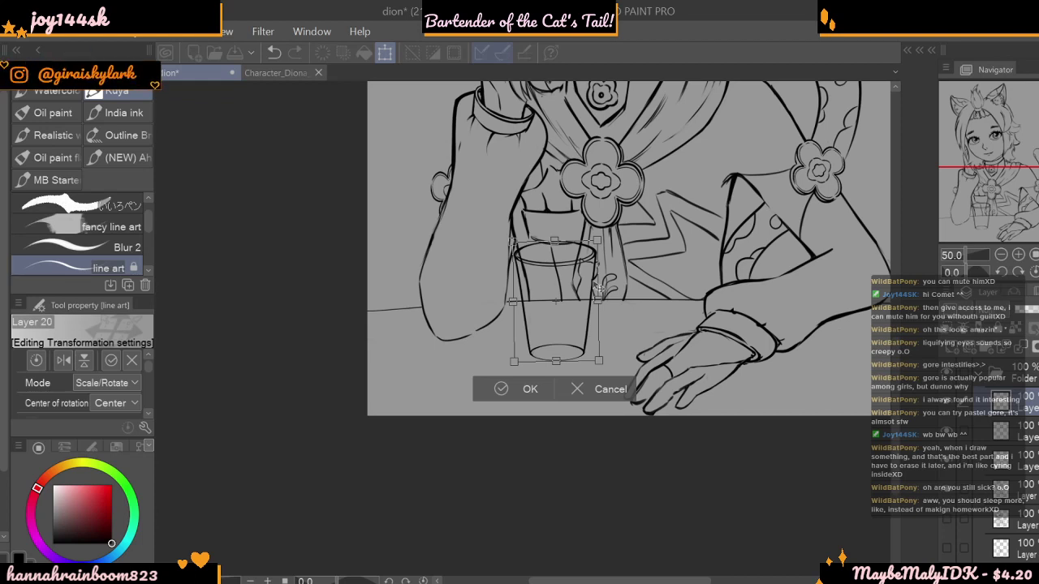
pyautogui.click(1018, 254)
pyautogui.moveTo(650, 307); pyautogui.dragTo(655, 307)
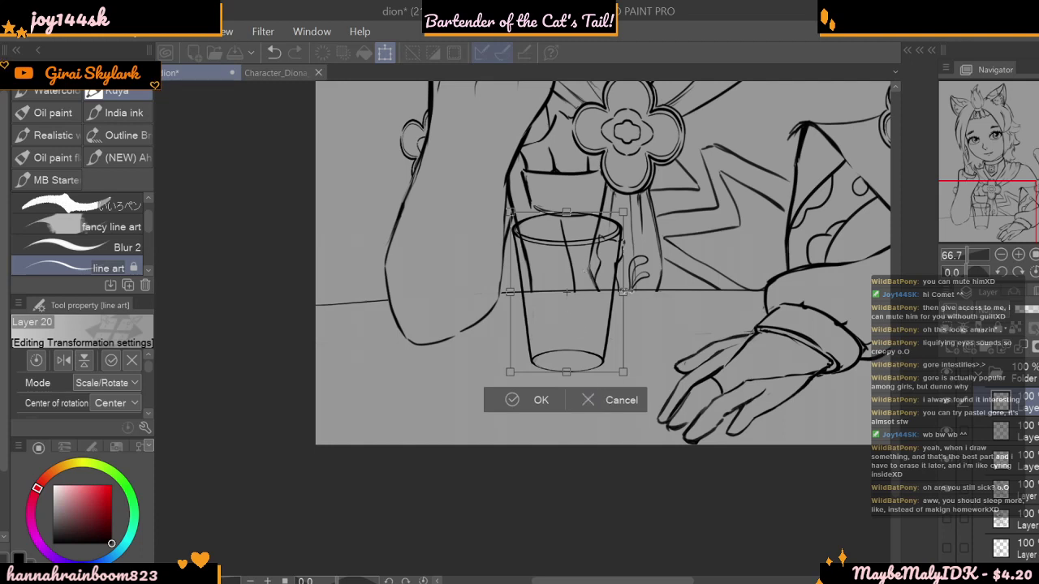
pyautogui.moveTo(622, 292); pyautogui.dragTo(613, 297)
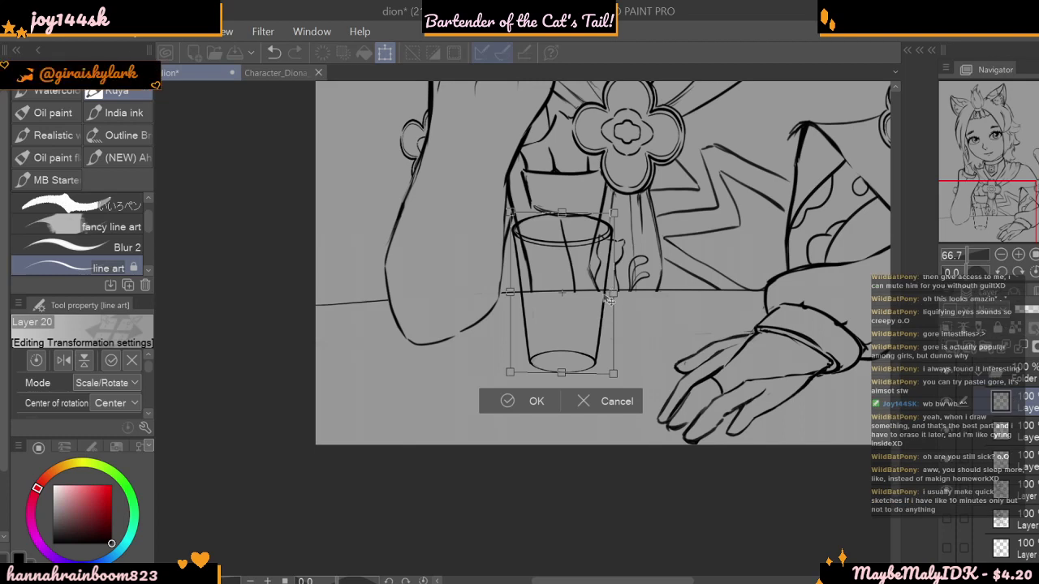
# - Reposition the glass so it partly overlaps the propped elbow, enlarge it slightly, and apply the transformation
pyautogui.moveTo(605, 315); pyautogui.dragTo(499, 335)
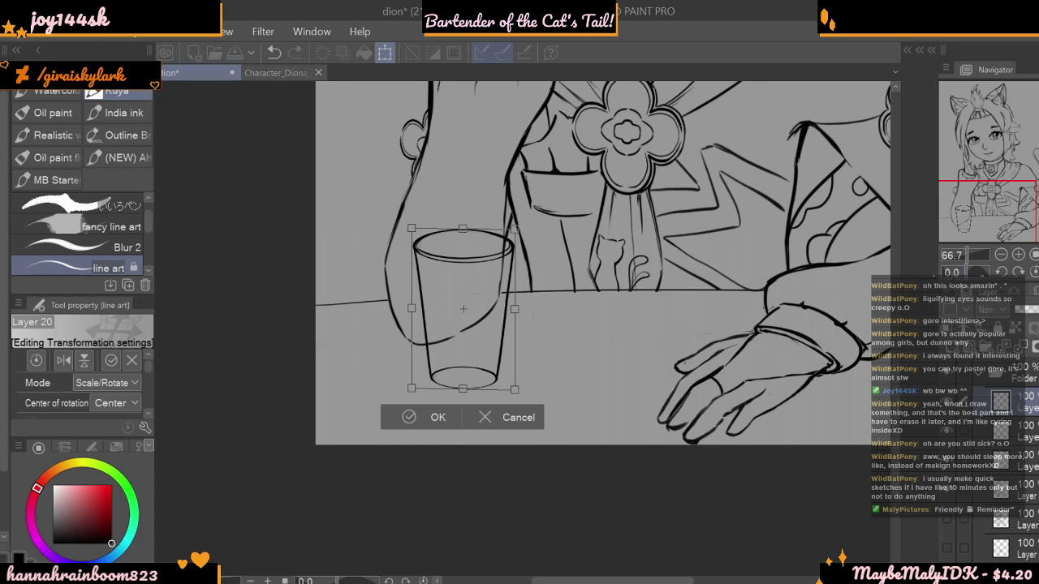
pyautogui.press('super+Down')
pyautogui.click(778, 12)
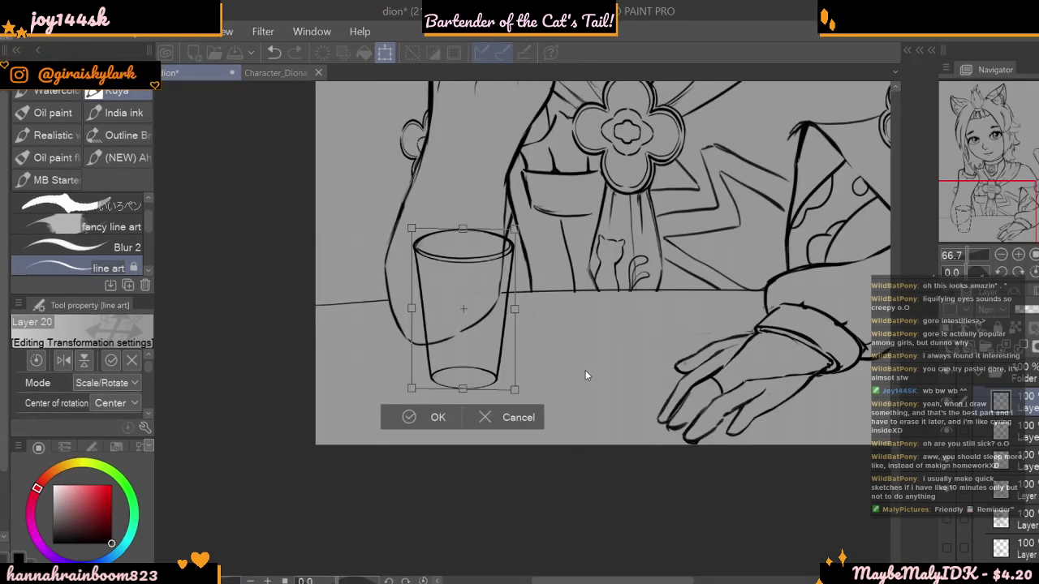
pyautogui.click(1002, 257)
pyautogui.click(1001, 257)
pyautogui.click(1001, 257)
pyautogui.click(1001, 257)
pyautogui.click(1016, 255)
pyautogui.click(1015, 255)
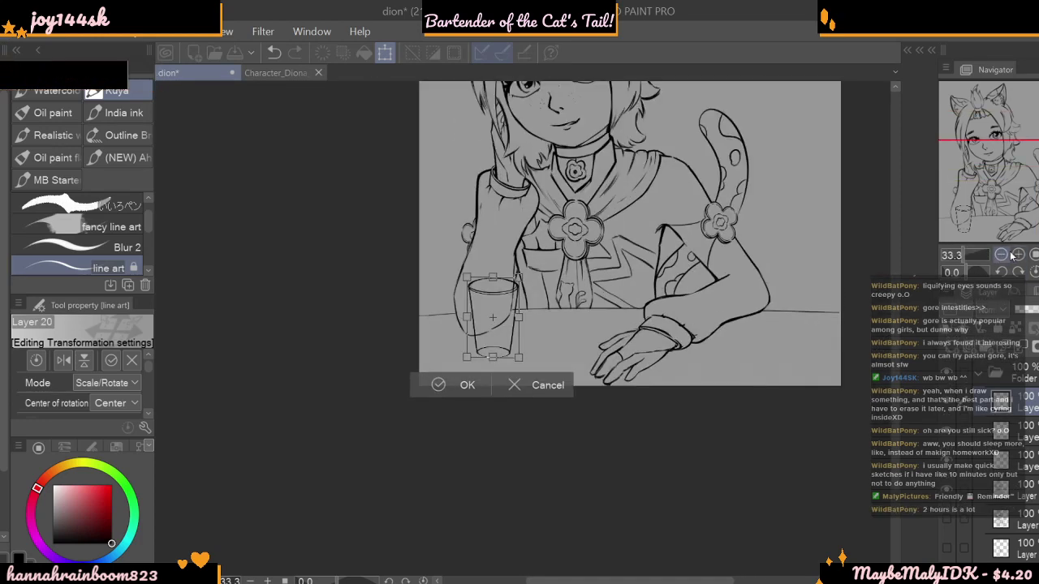
pyautogui.moveTo(493, 320); pyautogui.dragTo(509, 315)
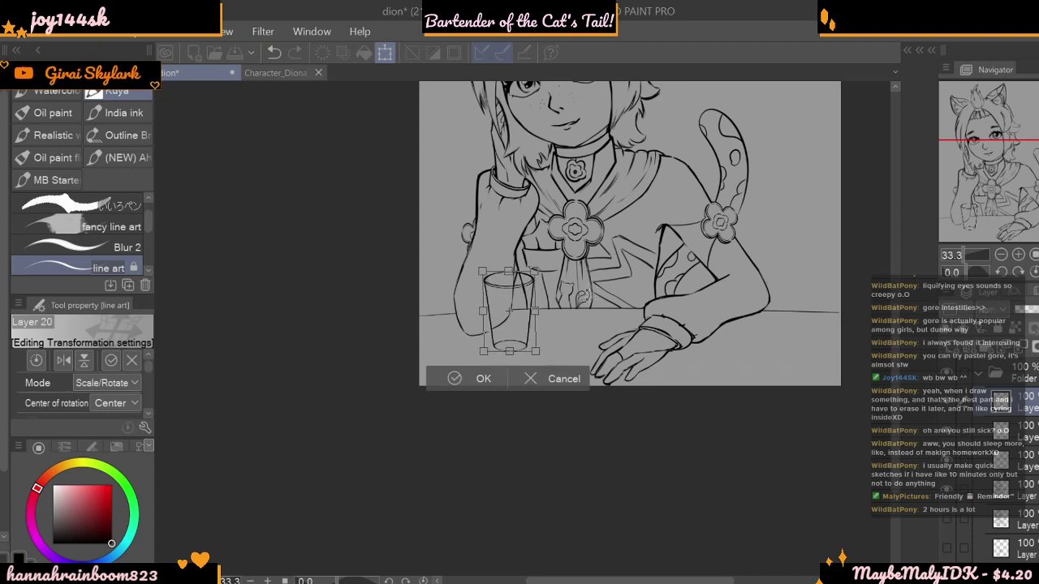
pyautogui.moveTo(536, 271); pyautogui.dragTo(545, 256)
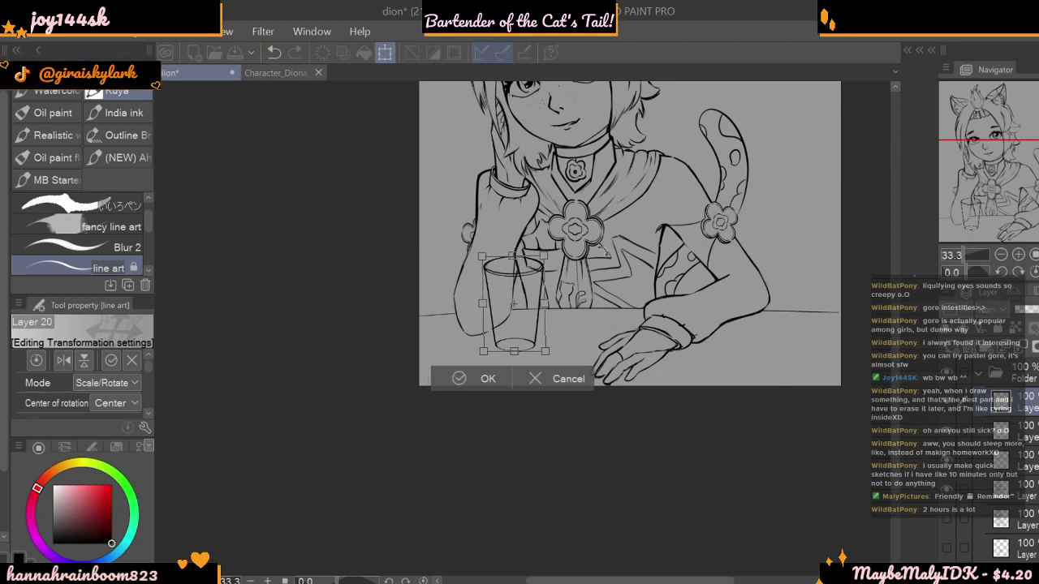
pyautogui.press('Return')
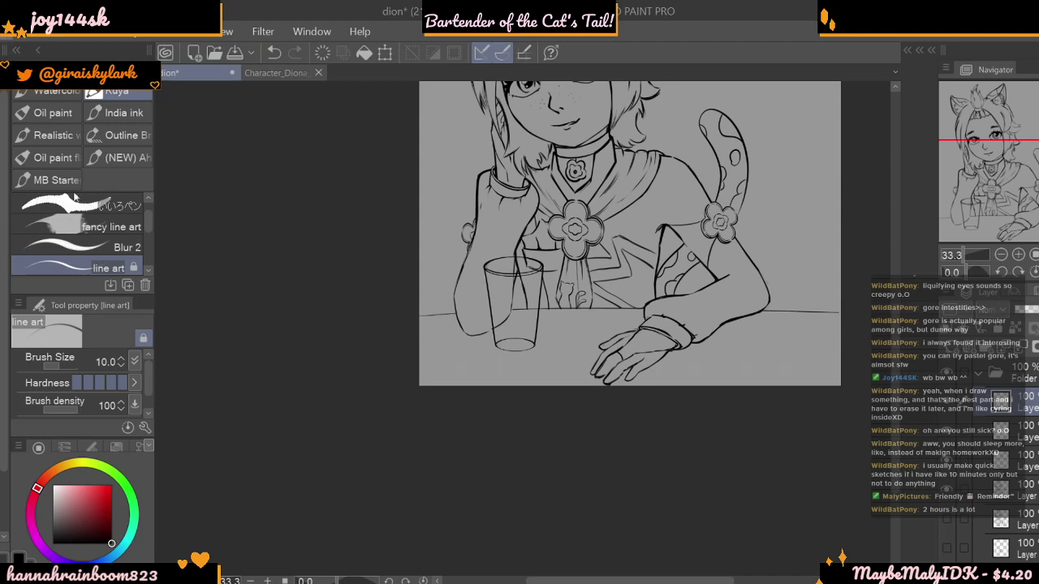
# - Save the drawing and toggle the visibility of the layer beneath the glass to identify its lines
pyautogui.hotkey('ctrl', 's')
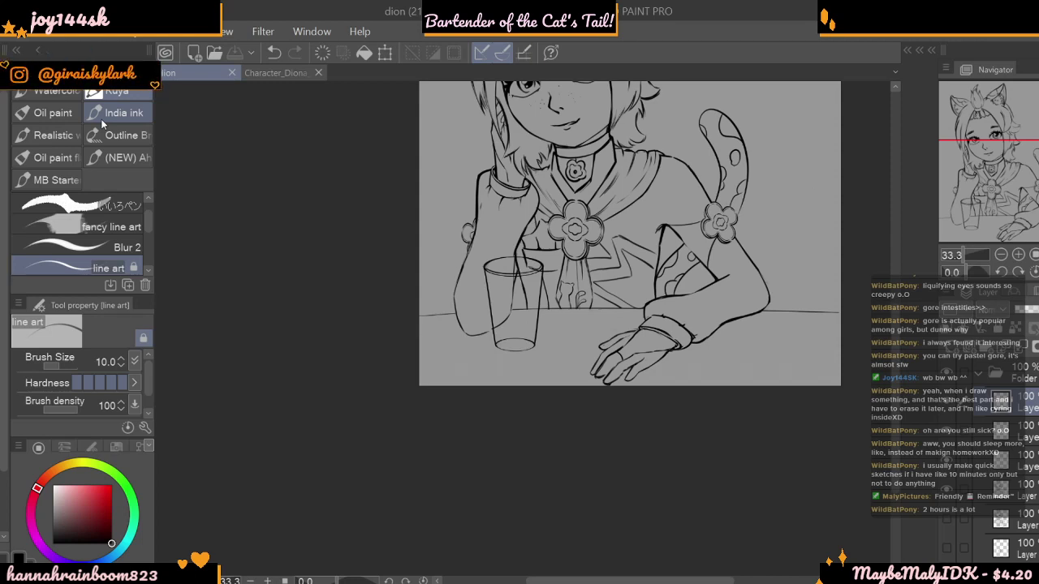
pyautogui.click(1018, 255)
pyautogui.click(1017, 255)
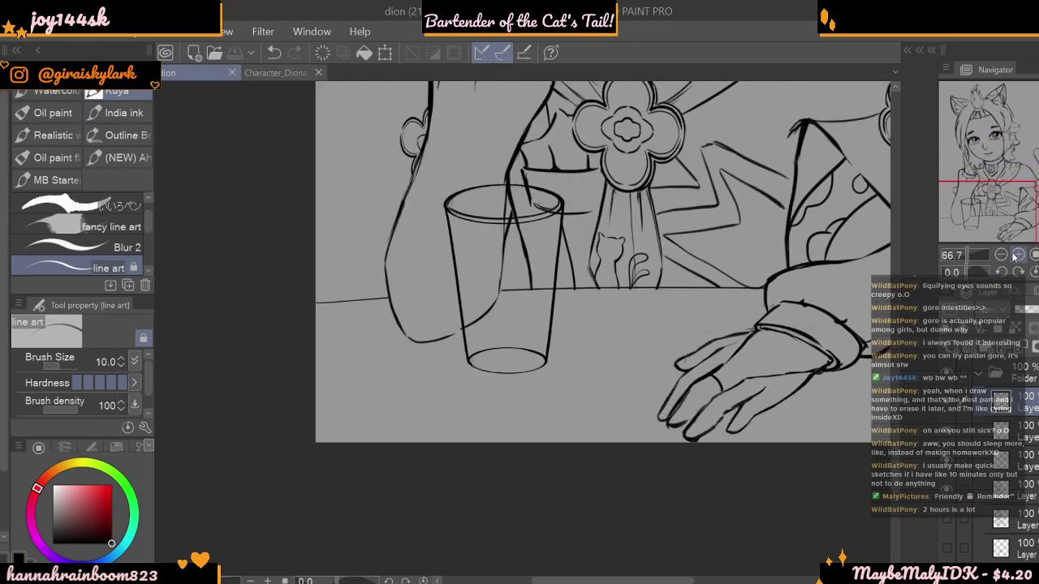
pyautogui.click(1018, 255)
pyautogui.moveTo(896, 406); pyautogui.dragTo(896, 383)
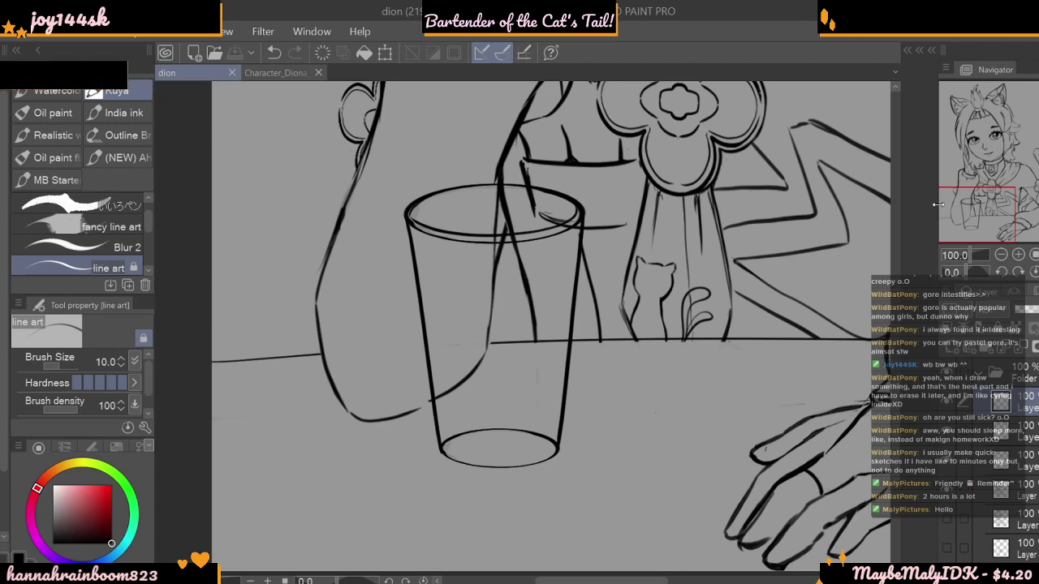
pyautogui.click(948, 431)
pyautogui.click(948, 431)
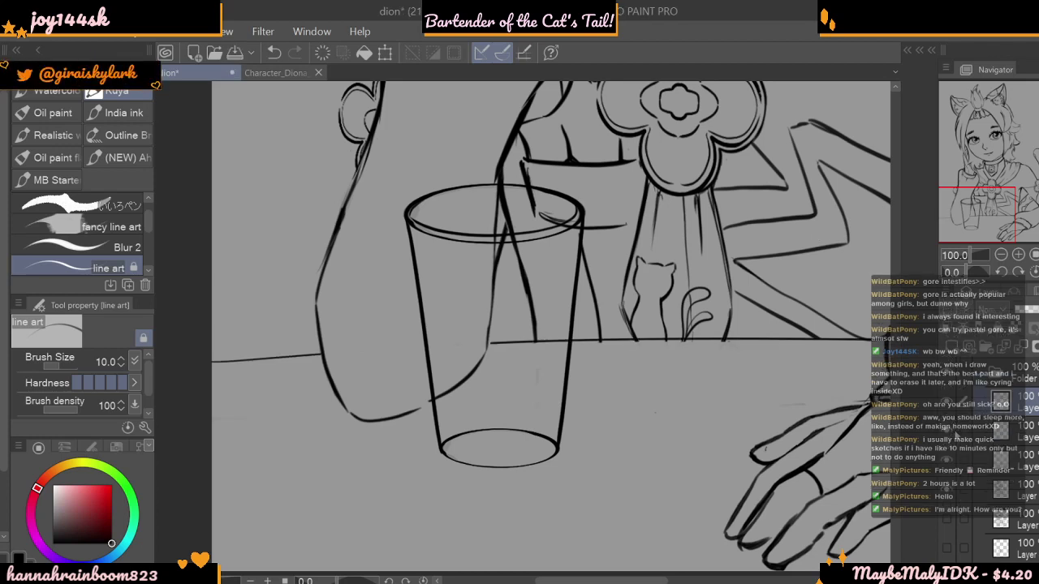
# - Erase the table edge where it shows through the glass, using the line art brush at about size 50
pyautogui.click(985, 431)
pyautogui.click(122, 250)
pyautogui.click(107, 266)
pyautogui.click(71, 367)
pyautogui.moveTo(70, 369); pyautogui.dragTo(52, 368)
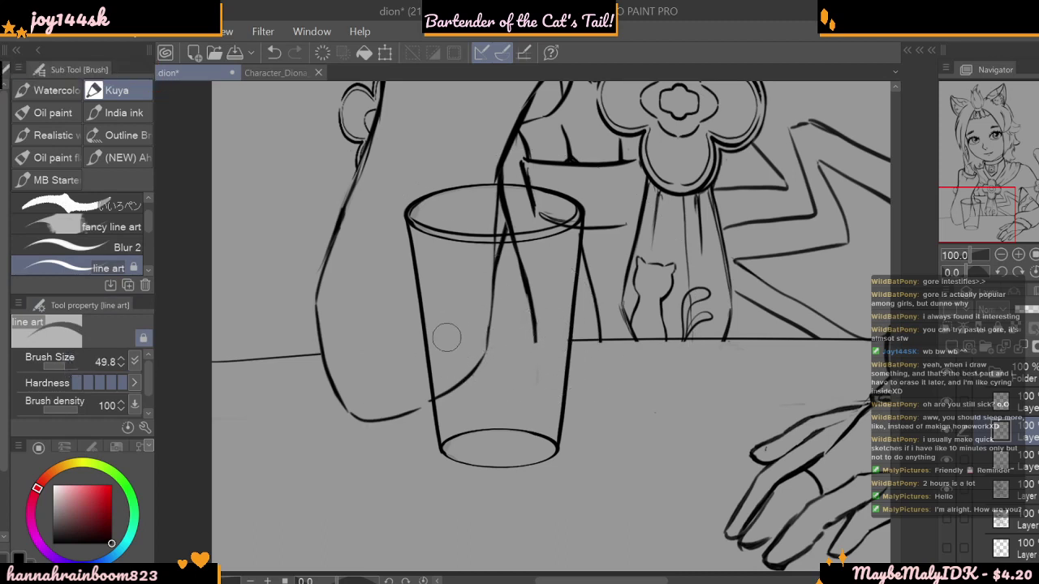
# - Find the character's line art layer by toggling visibility, and erase the arm and clothing lines that run through the glass
pyautogui.click(947, 461)
pyautogui.click(947, 461)
pyautogui.click(948, 490)
pyautogui.click(947, 491)
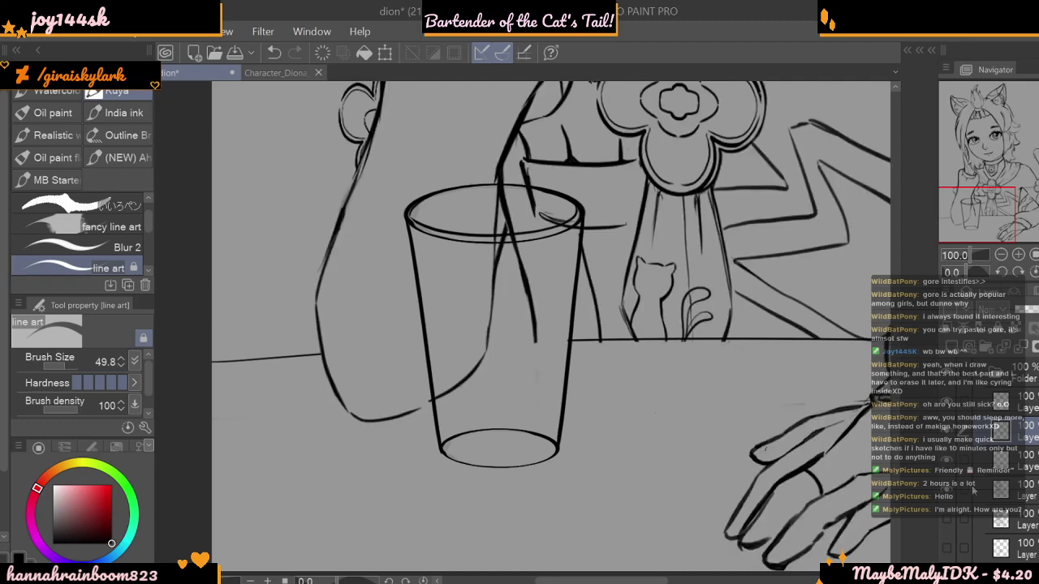
pyautogui.click(970, 490)
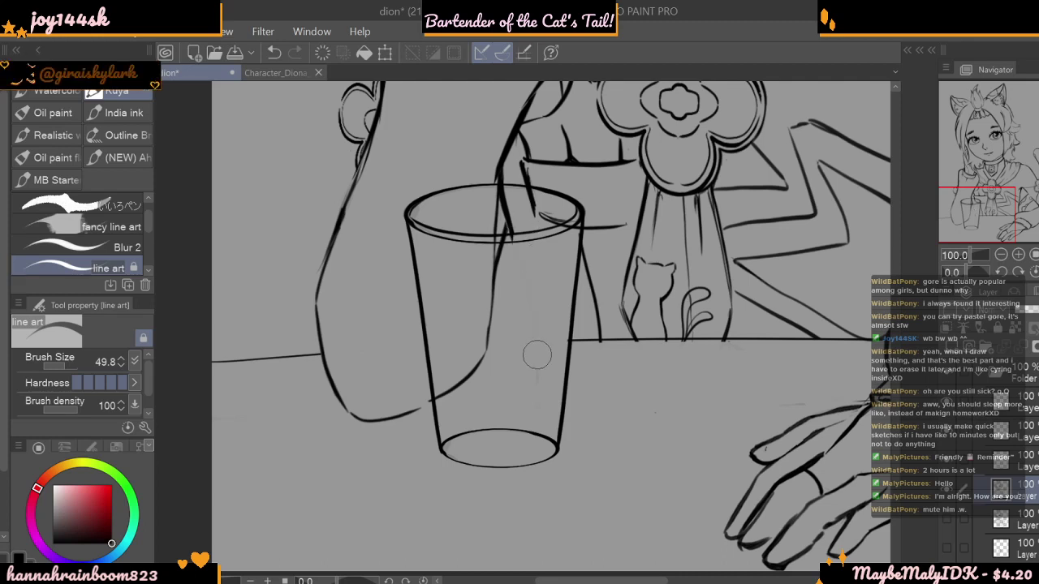
pyautogui.moveTo(539, 216)
pyautogui.mouseDown()
pyautogui.moveTo(523, 196)
pyautogui.moveTo(504, 218)
pyautogui.moveTo(484, 197)
pyautogui.moveTo(515, 198)
pyautogui.moveTo(497, 198)
pyautogui.moveTo(498, 301)
pyautogui.moveTo(480, 368)
pyautogui.moveTo(439, 381)
pyautogui.mouseUp()
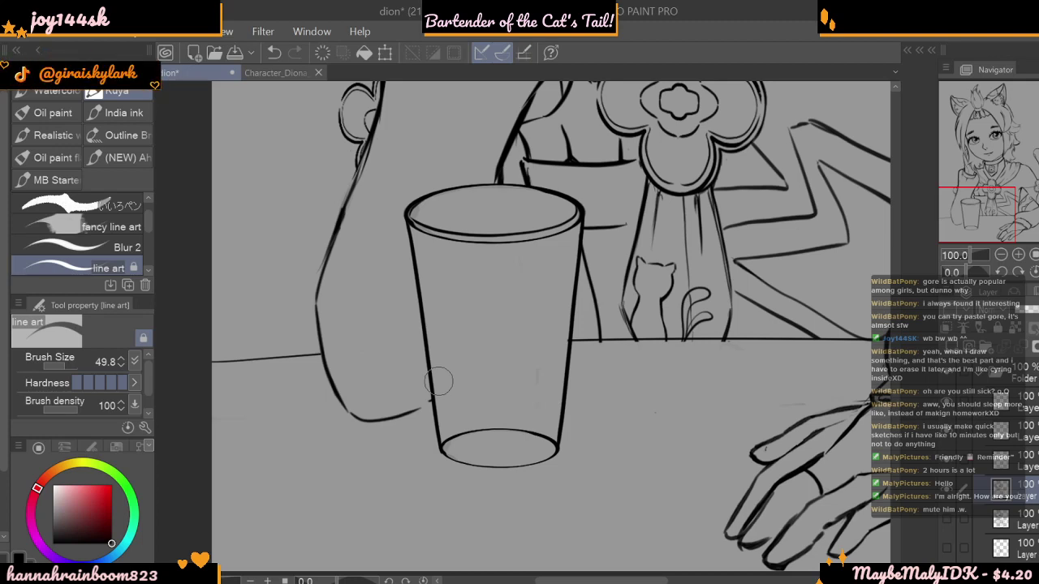
pyautogui.click(1002, 255)
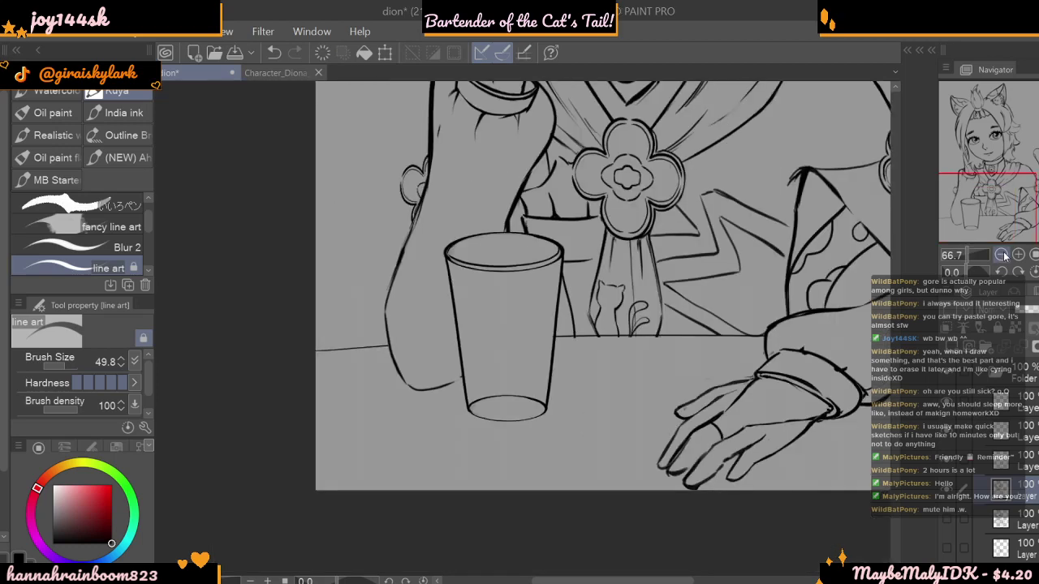
pyautogui.click(1002, 254)
pyautogui.click(1020, 255)
pyautogui.click(1019, 255)
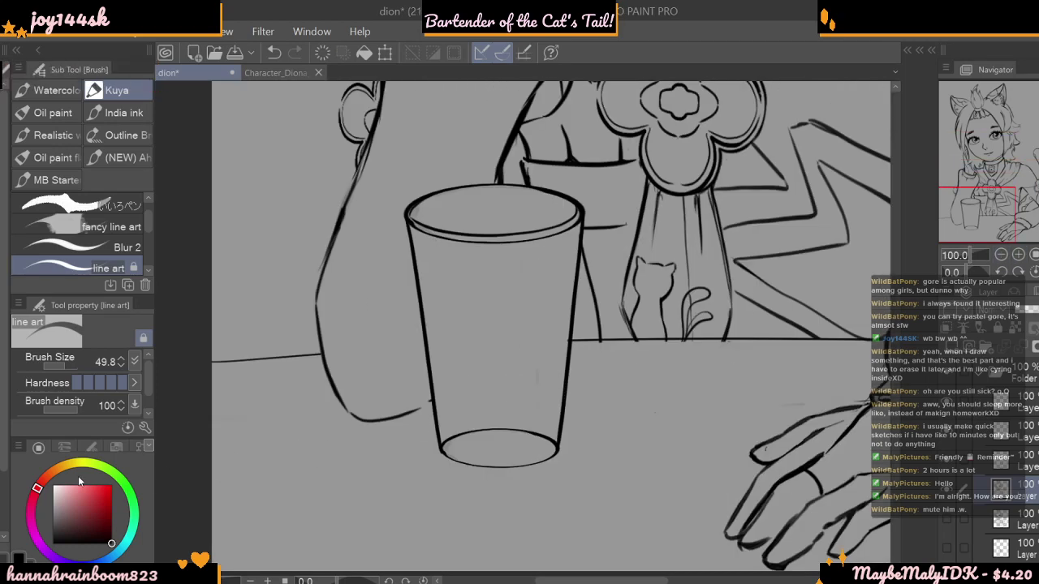
# - Return to the glass layer and erase the back curve of the glass's base with the line art brush at size 18.2
pyautogui.moveTo(70, 369); pyautogui.dragTo(63, 368)
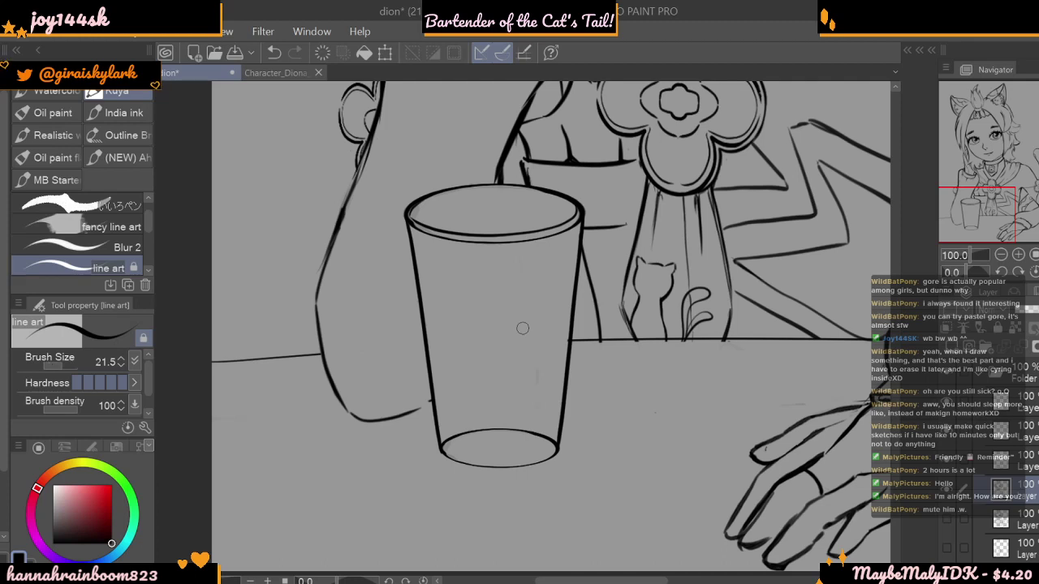
pyautogui.hotkey('ctrl', 'z')
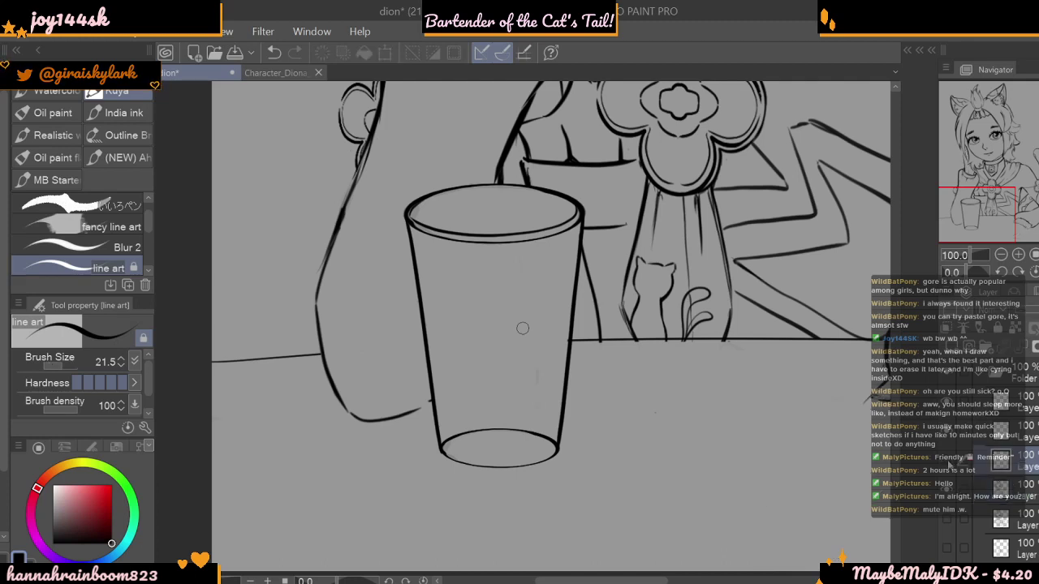
pyautogui.hotkey('ctrl', 'z')
pyautogui.click(948, 459)
pyautogui.click(950, 432)
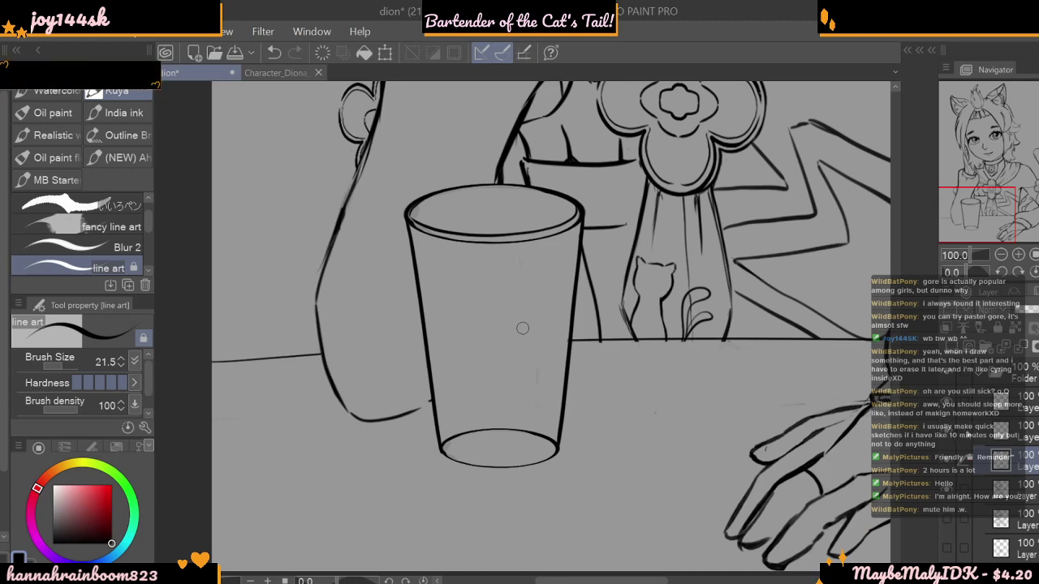
pyautogui.click(950, 404)
pyautogui.hotkey('ctrl', 'z')
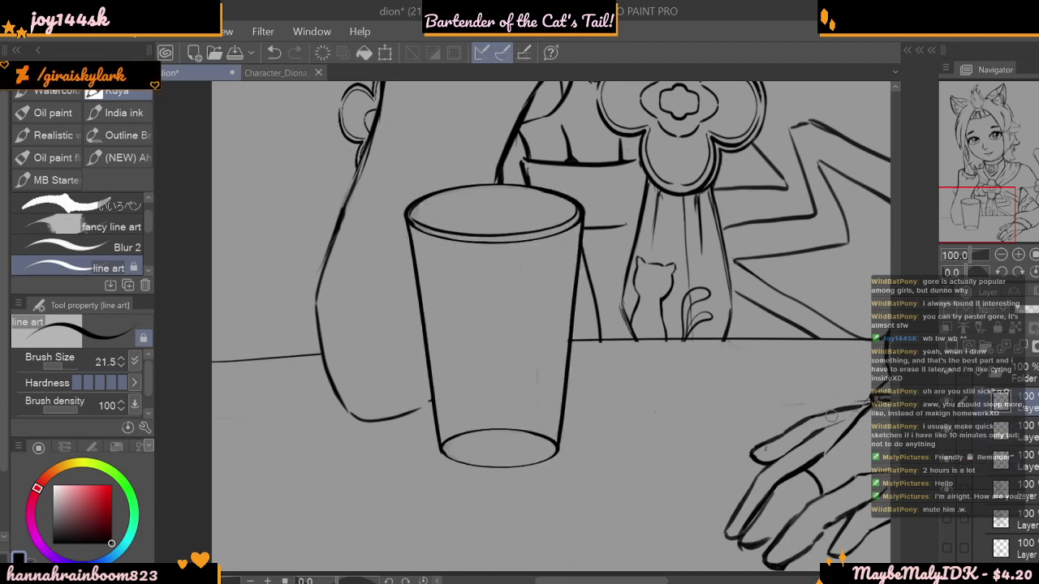
pyautogui.moveTo(65, 367); pyautogui.dragTo(50, 365)
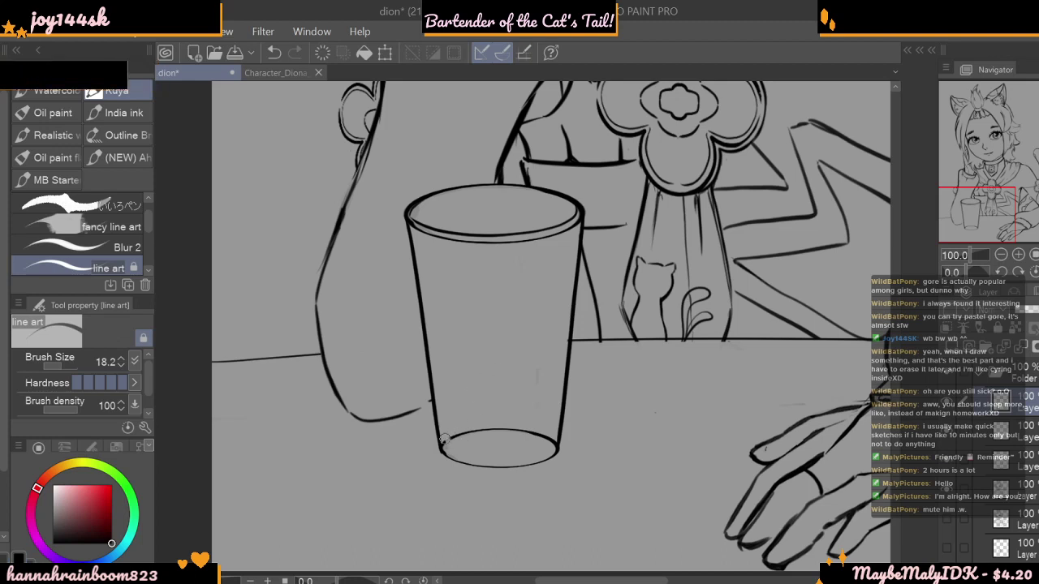
pyautogui.moveTo(444, 445)
pyautogui.mouseDown()
pyautogui.moveTo(543, 423)
pyautogui.moveTo(552, 448)
pyautogui.moveTo(553, 433)
pyautogui.mouseUp()
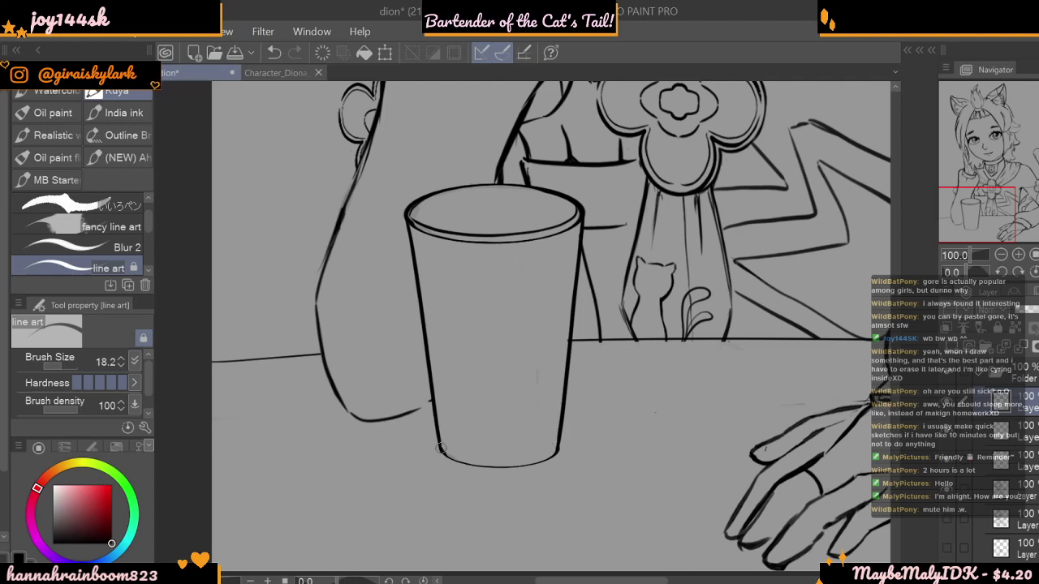
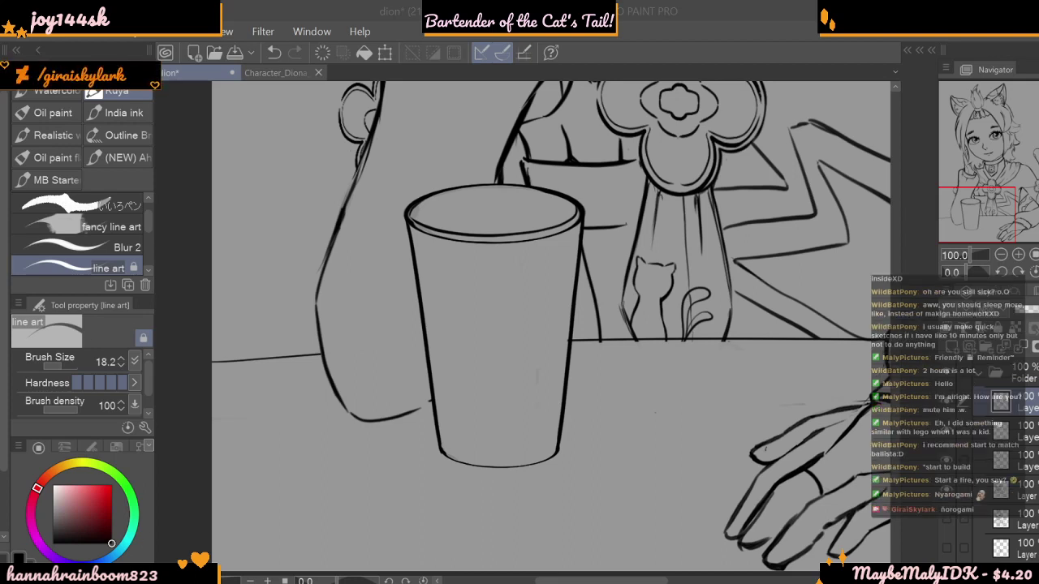
# - Try drawing the liquid's surface curves inside the glass at brush size 18.2, and undo the strokes
pyautogui.click(150, 556)
pyautogui.moveTo(69, 366); pyautogui.dragTo(60, 366)
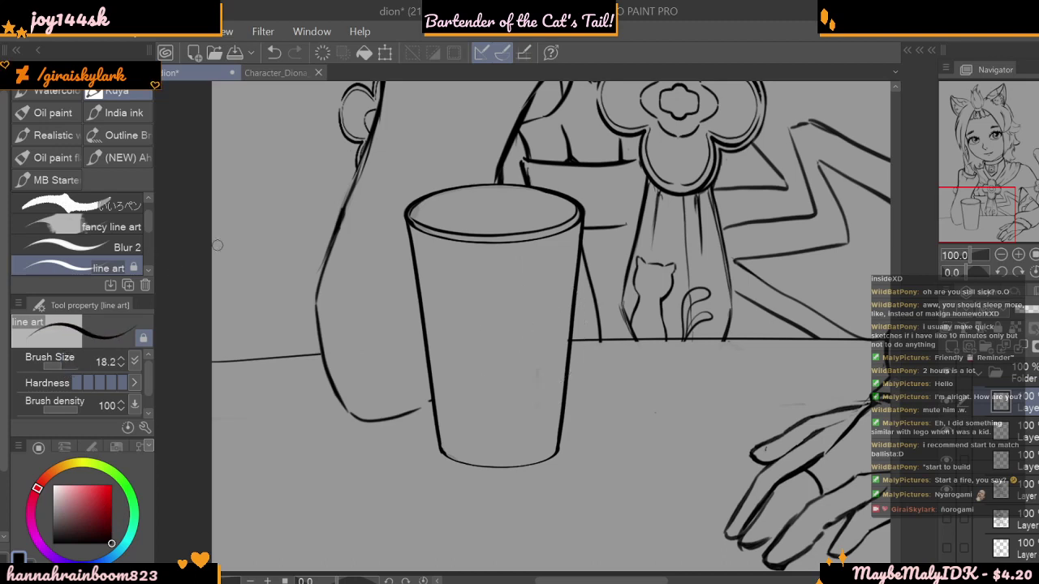
pyautogui.moveTo(416, 270)
pyautogui.mouseDown()
pyautogui.moveTo(513, 309)
pyautogui.moveTo(569, 279)
pyautogui.mouseUp()
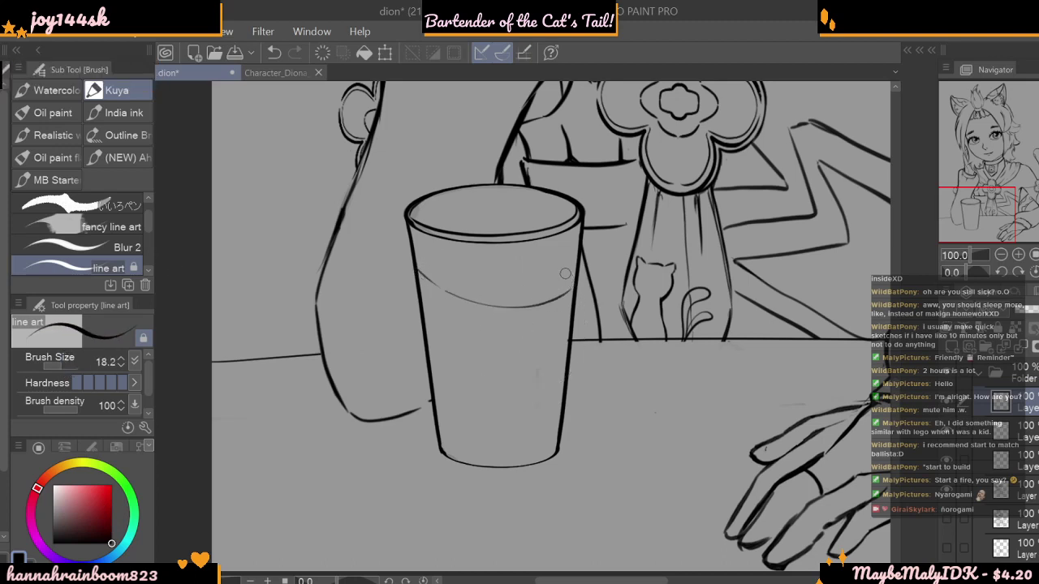
pyautogui.moveTo(417, 270); pyautogui.dragTo(514, 258)
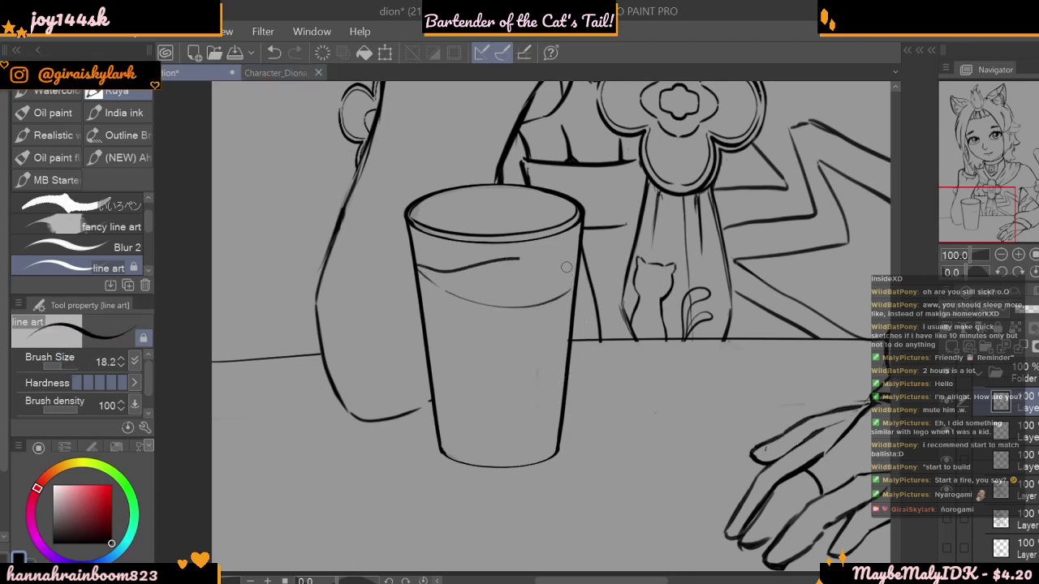
pyautogui.click(273, 52)
pyautogui.click(274, 52)
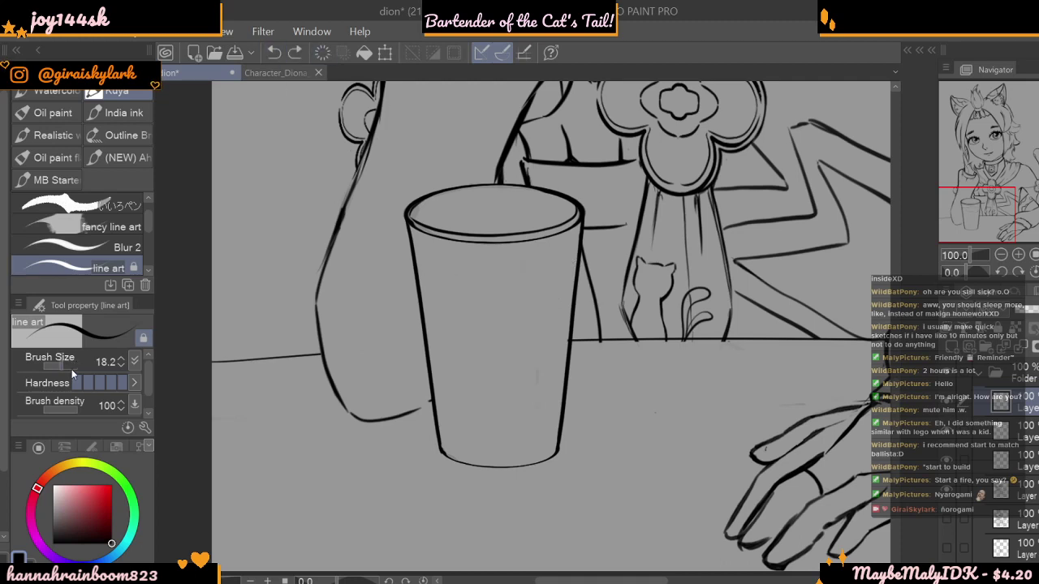
# - Draw the liquid's surface inside the glass as a front and a slightly wavy back curve below the rim, at brush size 13.0
pyautogui.moveTo(64, 368); pyautogui.dragTo(57, 369)
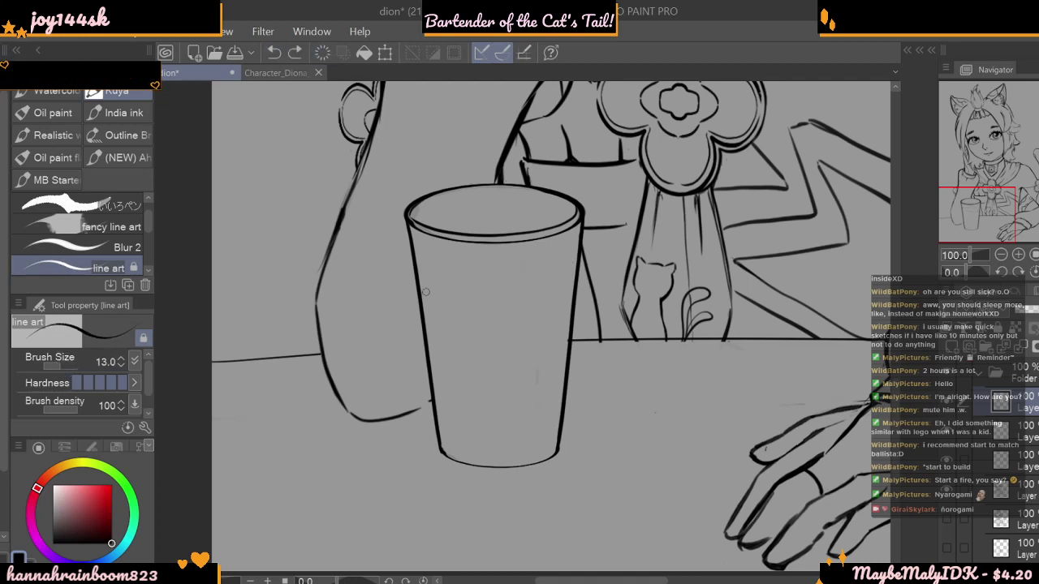
pyautogui.moveTo(416, 279)
pyautogui.mouseDown()
pyautogui.moveTo(544, 308)
pyautogui.moveTo(579, 297)
pyautogui.mouseUp()
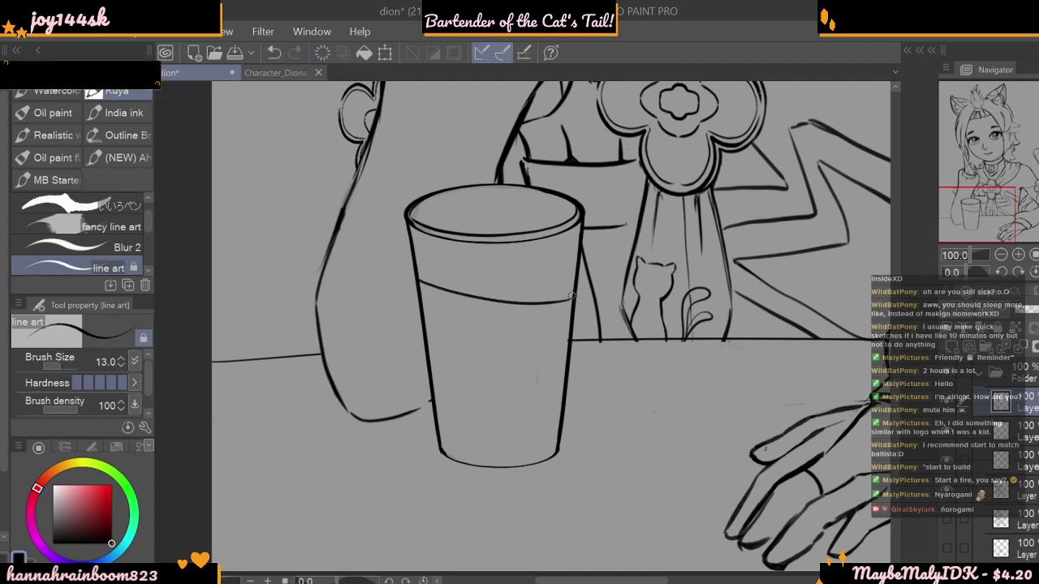
pyautogui.click(273, 52)
pyautogui.moveTo(416, 272)
pyautogui.mouseDown()
pyautogui.moveTo(492, 290)
pyautogui.moveTo(578, 270)
pyautogui.mouseUp()
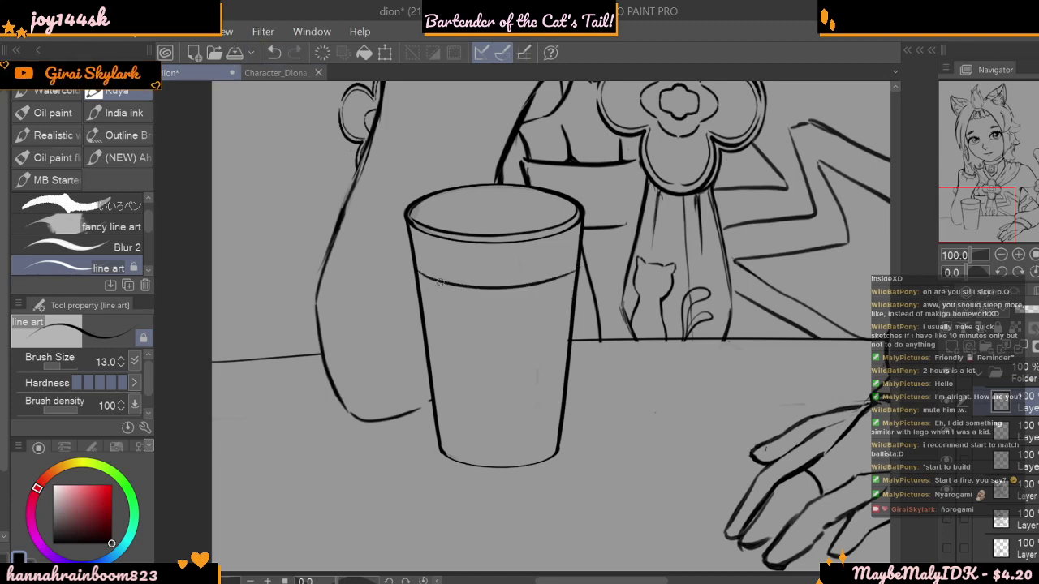
pyautogui.moveTo(416, 271); pyautogui.dragTo(529, 251)
pyautogui.click(278, 52)
pyautogui.moveTo(416, 264); pyautogui.dragTo(578, 253)
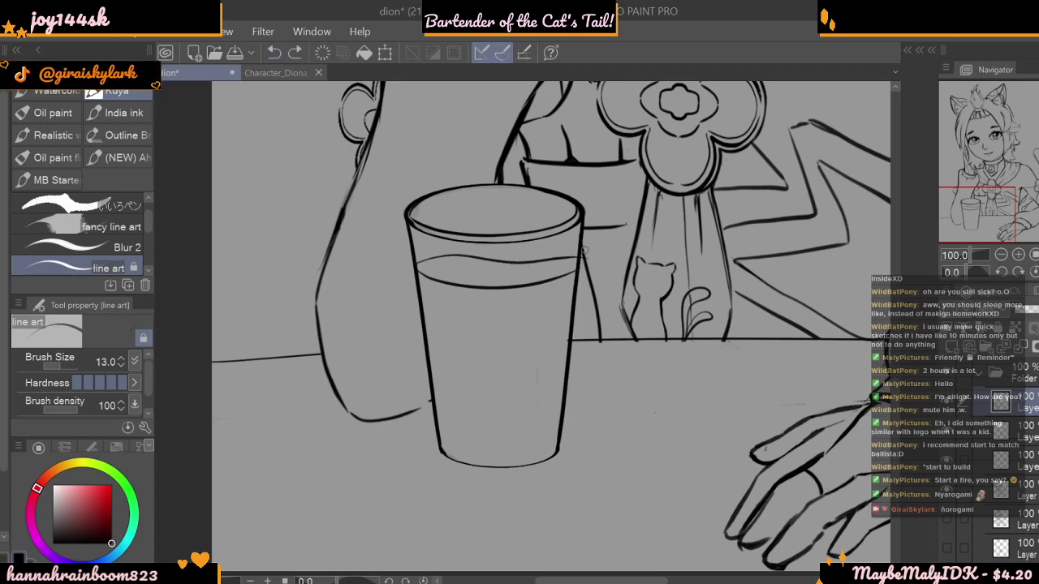
pyautogui.click(274, 52)
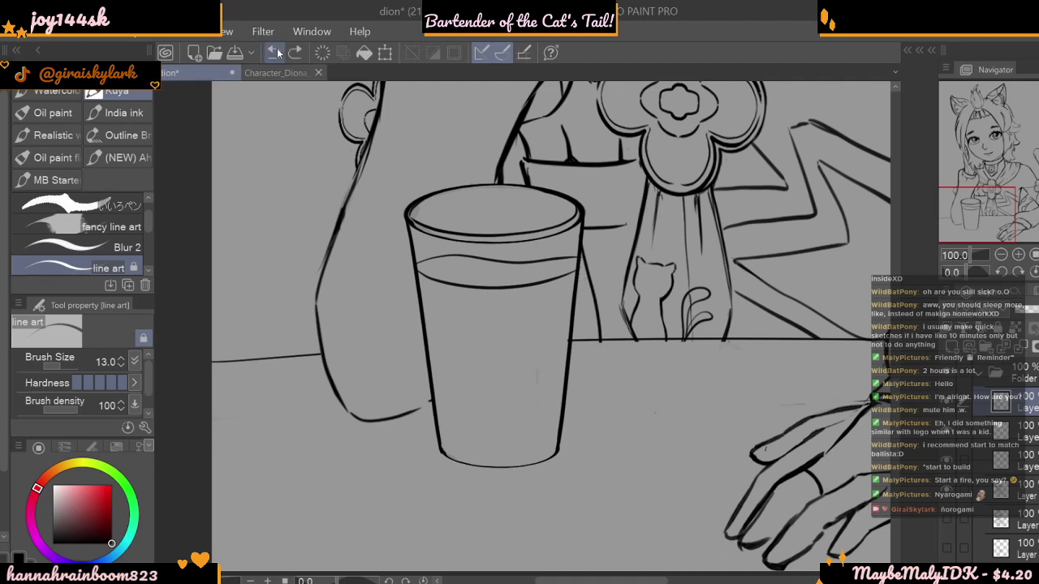
pyautogui.moveTo(582, 253); pyautogui.dragTo(579, 273)
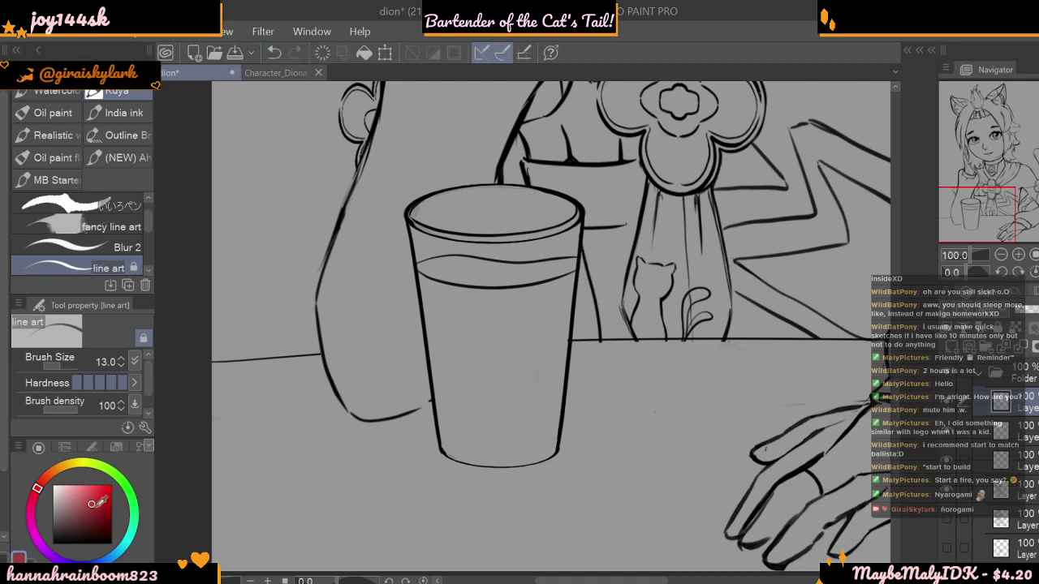
# - Sketch two angular ice cubes floating at the liquid's surface, one near the middle and one toward the tie
pyautogui.moveTo(469, 285)
pyautogui.mouseDown()
pyautogui.moveTo(475, 271)
pyautogui.moveTo(509, 275)
pyautogui.moveTo(504, 285)
pyautogui.moveTo(480, 278)
pyautogui.mouseUp()
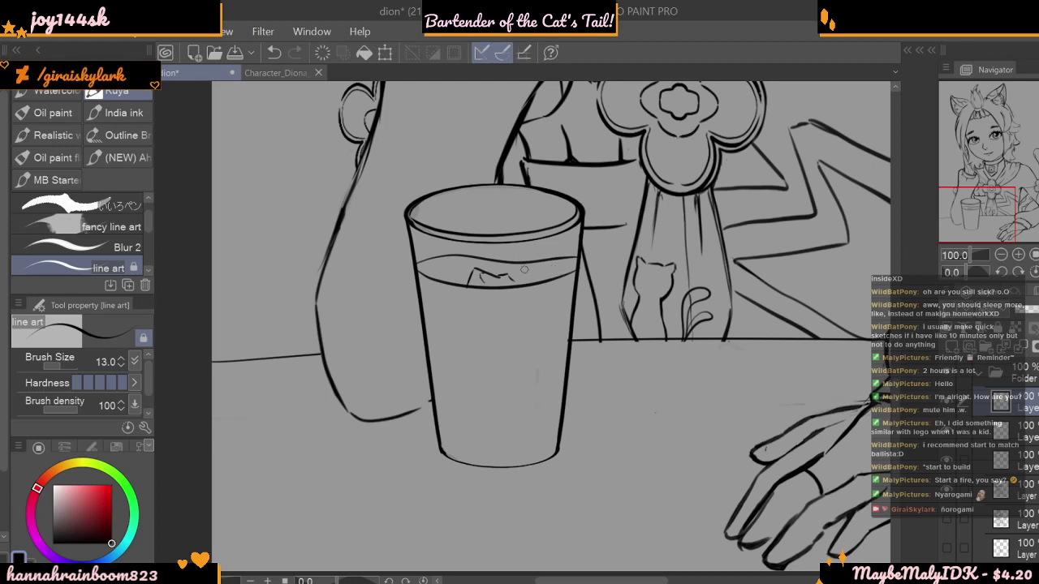
pyautogui.moveTo(469, 292)
pyautogui.mouseDown()
pyautogui.moveTo(477, 307)
pyautogui.moveTo(500, 310)
pyautogui.moveTo(489, 294)
pyautogui.moveTo(509, 306)
pyautogui.mouseUp()
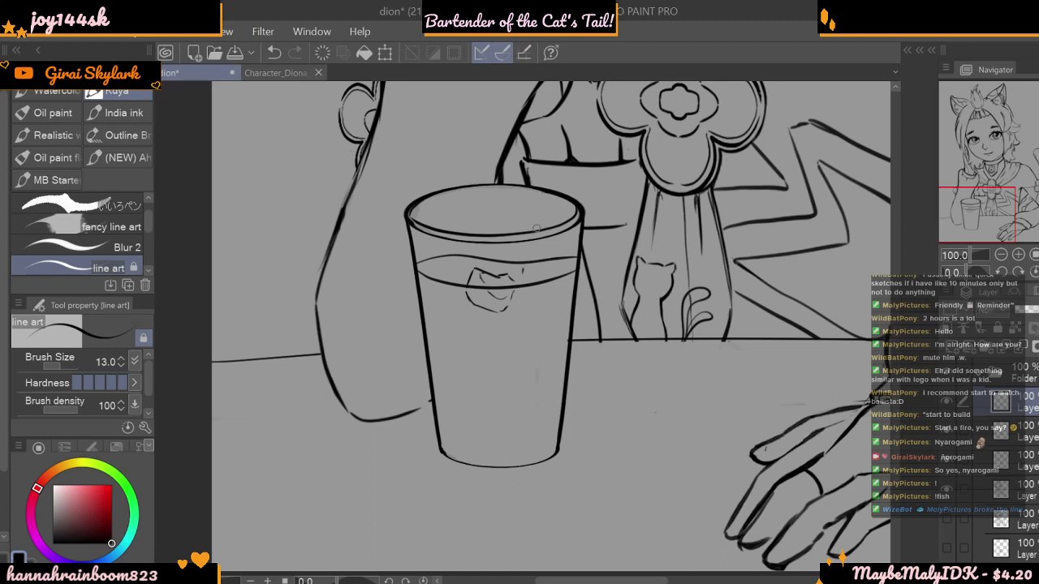
pyautogui.moveTo(524, 266); pyautogui.dragTo(570, 264)
pyautogui.moveTo(528, 294)
pyautogui.mouseDown()
pyautogui.moveTo(541, 302)
pyautogui.moveTo(567, 279)
pyautogui.moveTo(544, 289)
pyautogui.mouseUp()
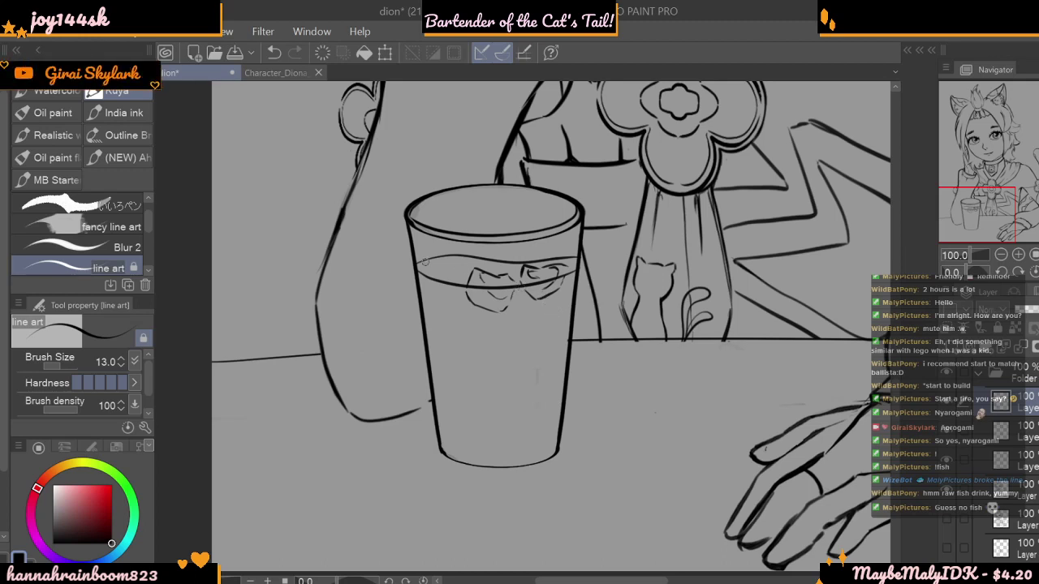
# - Set the brush size to 7.9, and add a floating ice cube on the elbow side and a tilted, submerged cube below the surface
pyautogui.moveTo(61, 367); pyautogui.dragTo(59, 358)
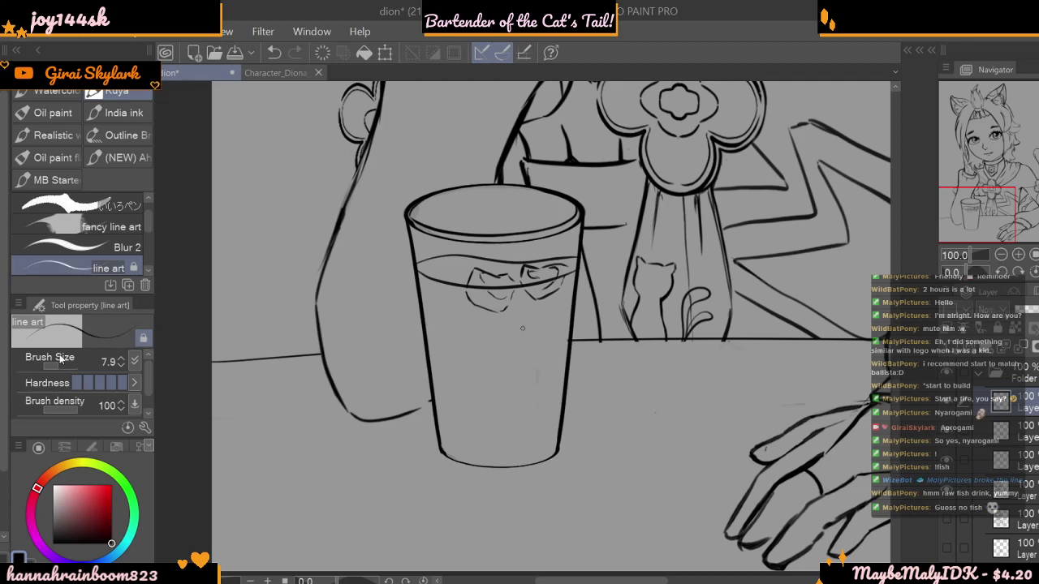
pyautogui.moveTo(427, 276)
pyautogui.mouseDown()
pyautogui.moveTo(436, 265)
pyautogui.moveTo(457, 273)
pyautogui.moveTo(448, 300)
pyautogui.moveTo(464, 295)
pyautogui.mouseUp()
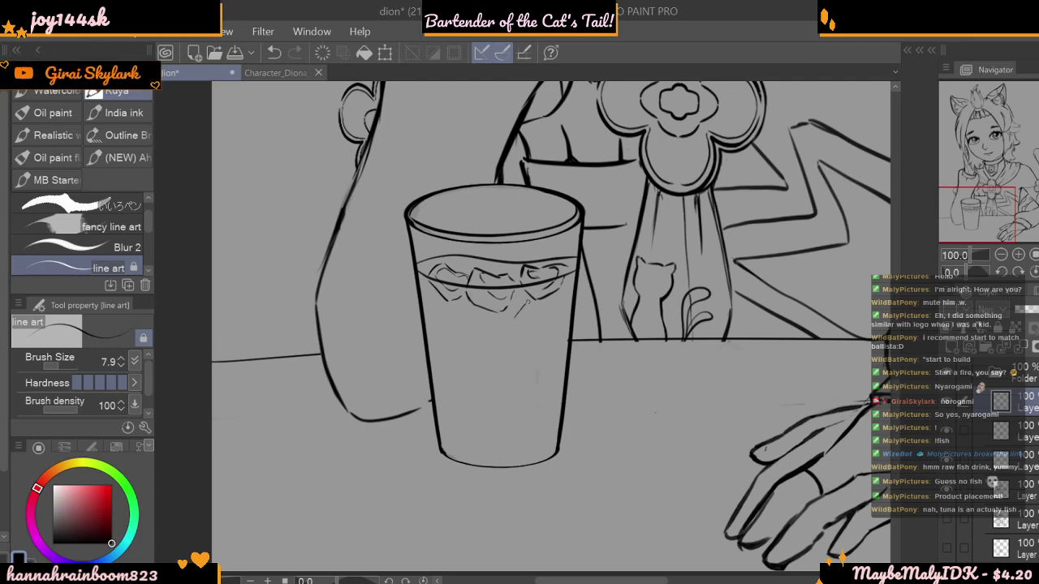
pyautogui.moveTo(538, 305)
pyautogui.mouseDown()
pyautogui.moveTo(550, 320)
pyautogui.moveTo(521, 341)
pyautogui.moveTo(510, 324)
pyautogui.moveTo(529, 306)
pyautogui.mouseUp()
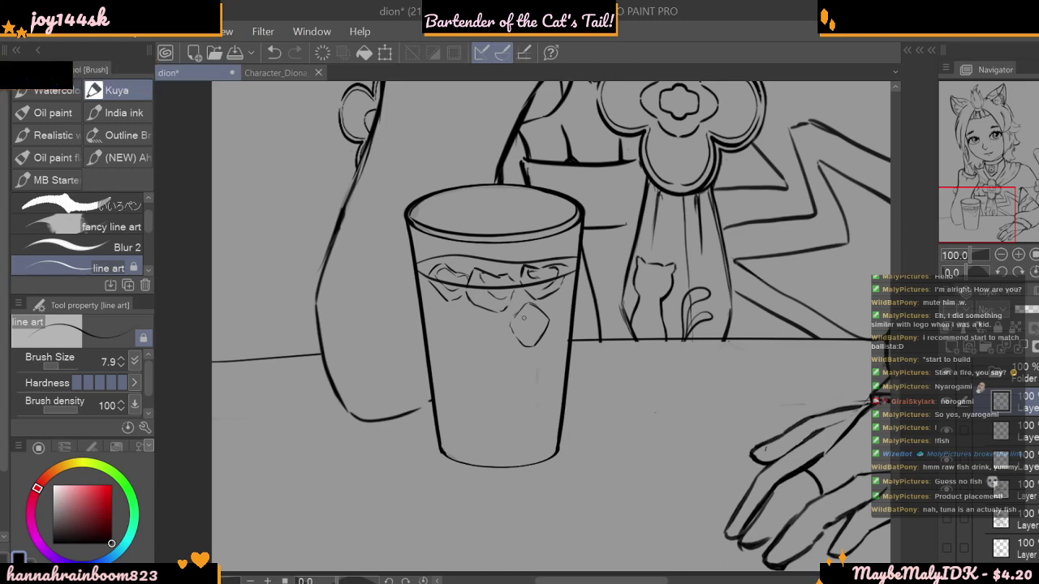
pyautogui.moveTo(524, 311)
pyautogui.mouseDown()
pyautogui.moveTo(532, 326)
pyautogui.moveTo(544, 323)
pyautogui.mouseUp()
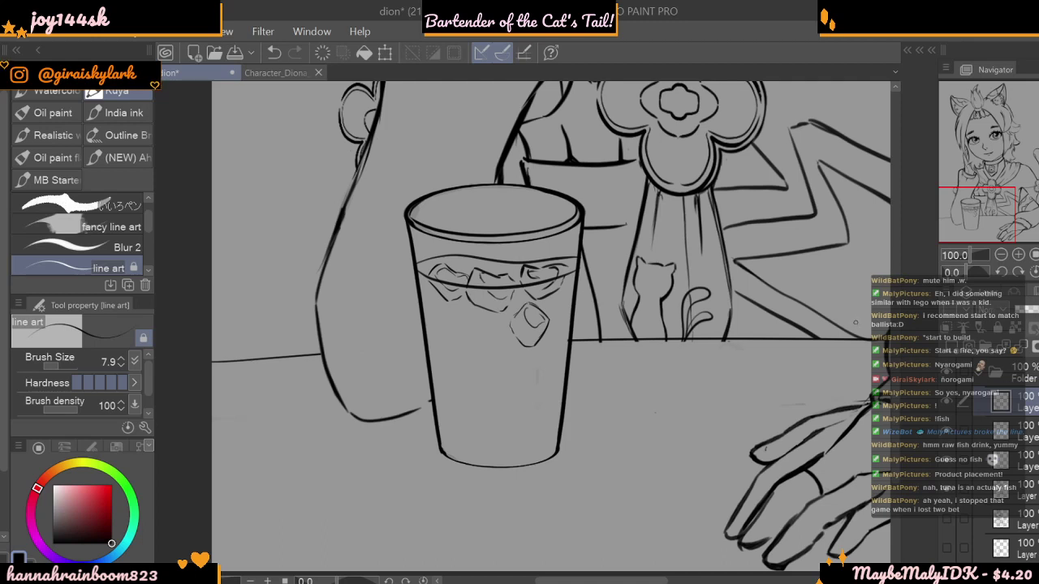
pyautogui.scroll(3, 893, 349)
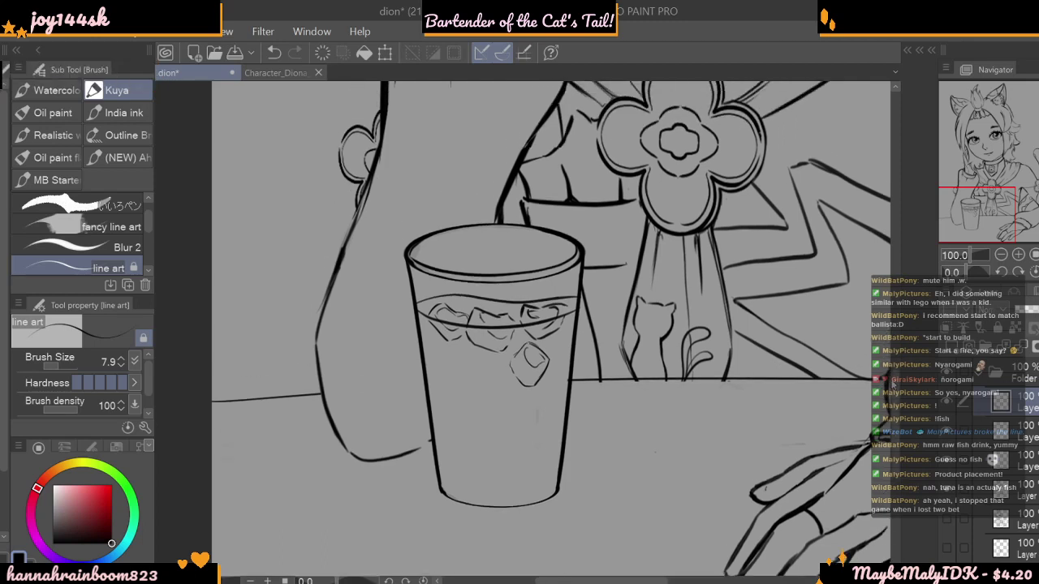
# - Select the submerged ice cube in the glass and move it up to overlap the floating cube above it
pyautogui.scroll(-3, 893, 374)
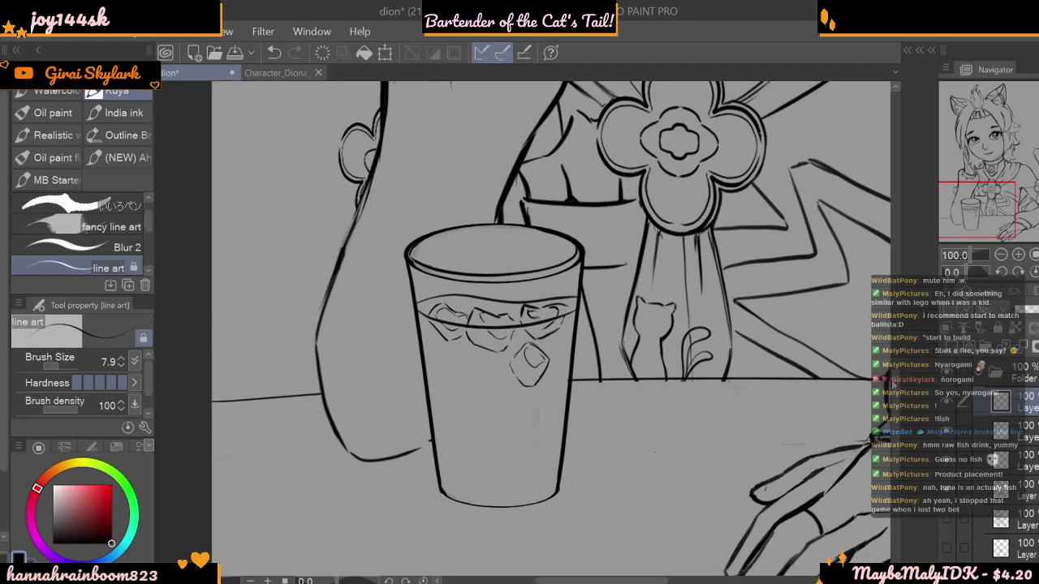
pyautogui.scroll(2, 893, 378)
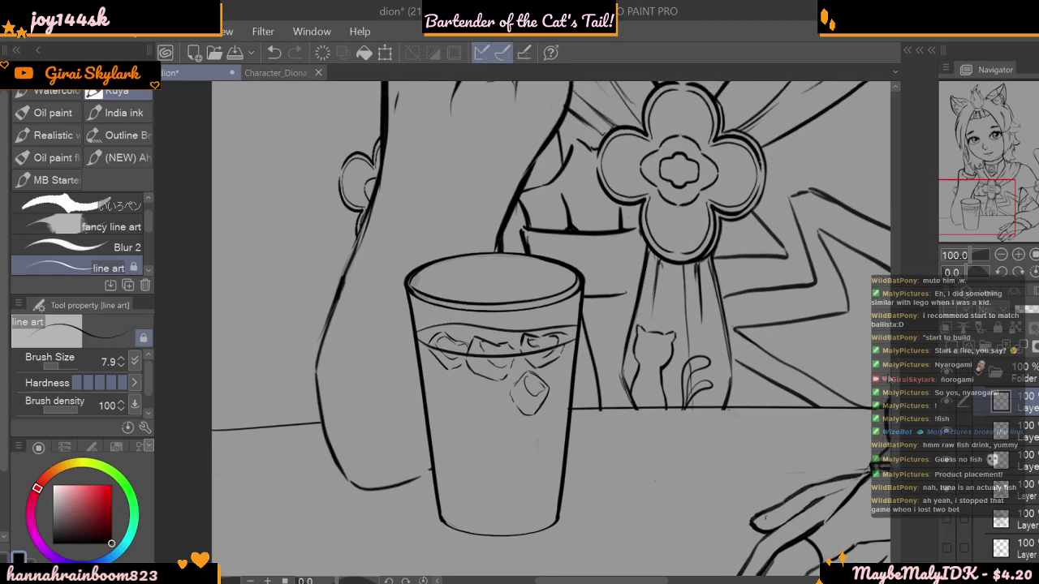
pyautogui.scroll(-2, 889, 379)
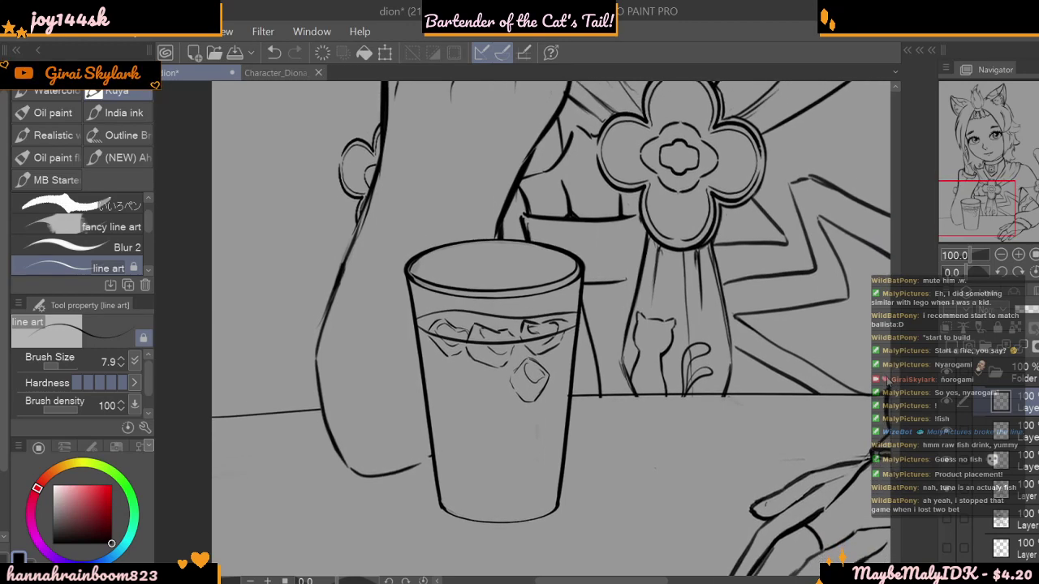
pyautogui.moveTo(891, 385)
pyautogui.mouseDown()
pyautogui.moveTo(891, 397)
pyautogui.moveTo(887, 366)
pyautogui.mouseUp()
pyautogui.scroll(6, 889, 379)
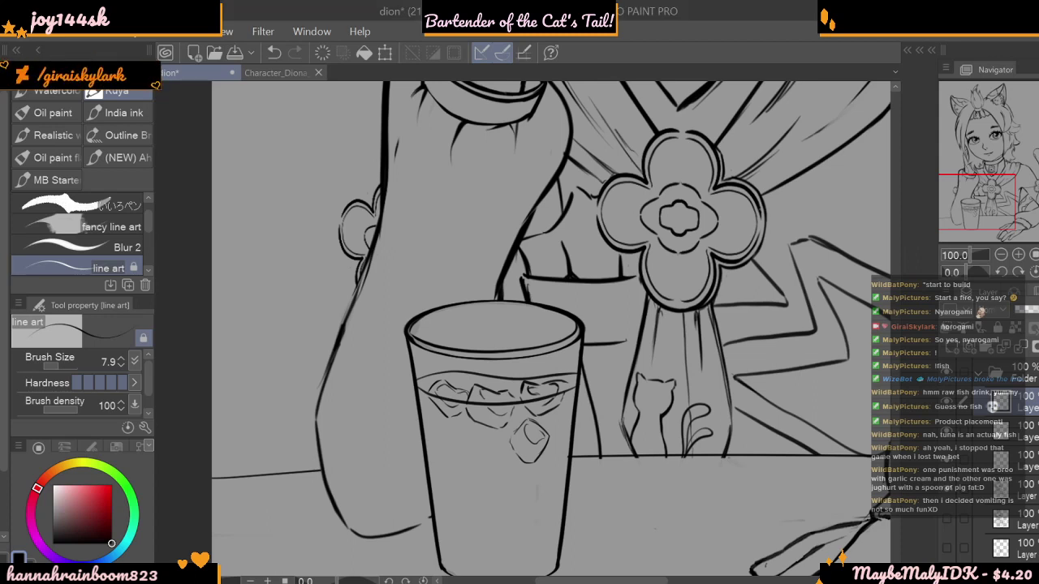
pyautogui.press('m')
pyautogui.moveTo(503, 460)
pyautogui.mouseDown()
pyautogui.moveTo(543, 439)
pyautogui.moveTo(530, 419)
pyautogui.moveTo(544, 444)
pyautogui.moveTo(538, 430)
pyautogui.mouseUp()
pyautogui.click(602, 497)
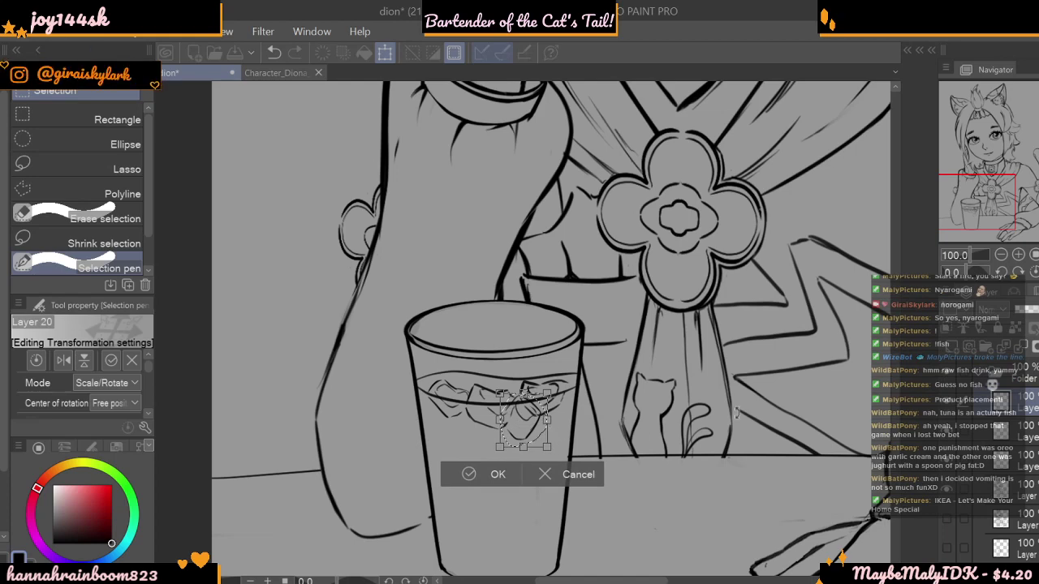
pyautogui.press('Return')
pyautogui.hotkey('ctrl', 'd')
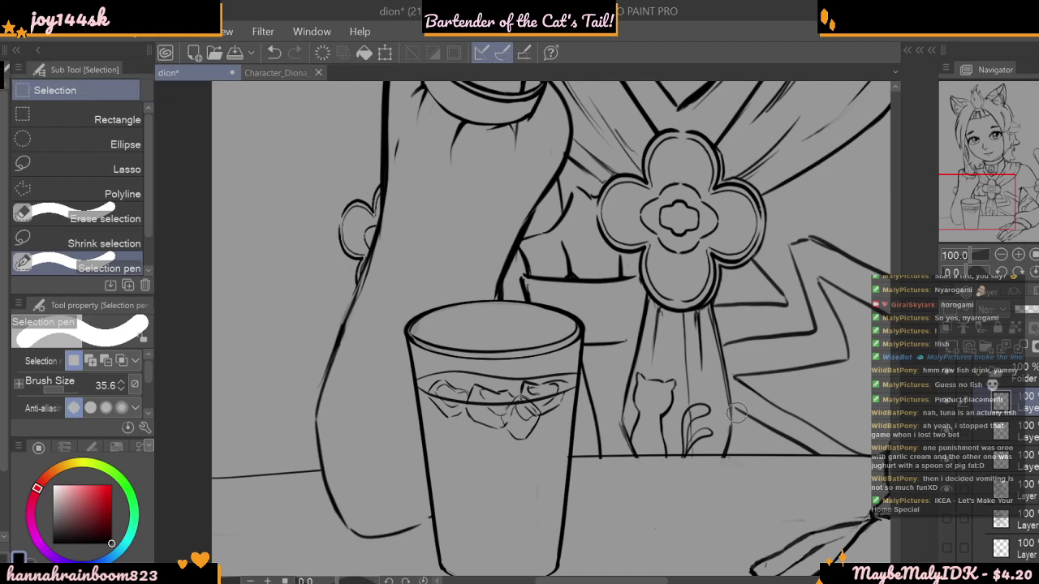
# - Set the brush size to 13.0 and draw a small fish head with an oval eye just above the glass
pyautogui.press('p')
pyautogui.moveTo(64, 365); pyautogui.dragTo(60, 365)
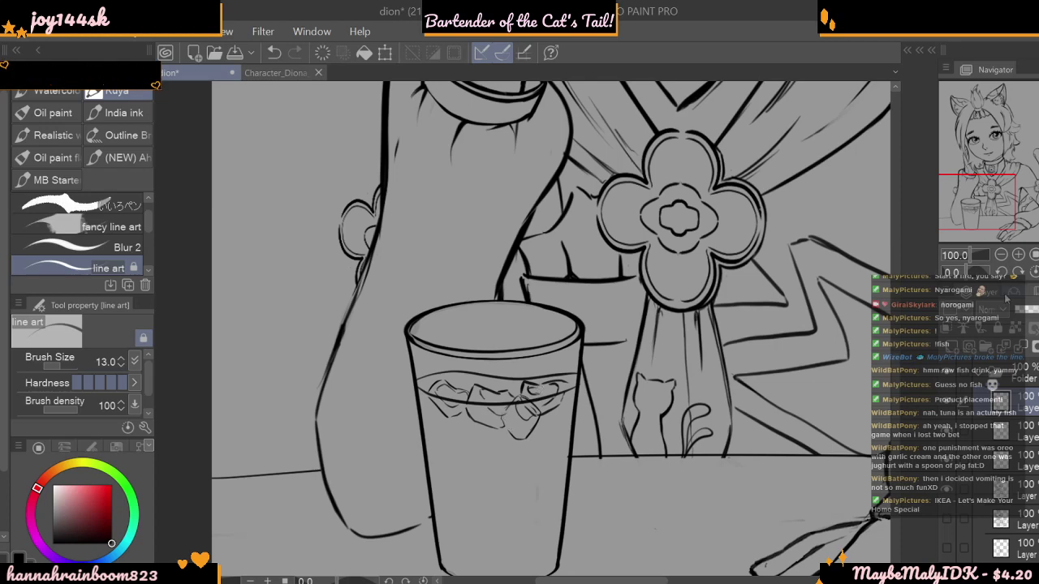
pyautogui.click(1001, 255)
pyautogui.click(1001, 254)
pyautogui.click(1018, 254)
pyautogui.click(1018, 255)
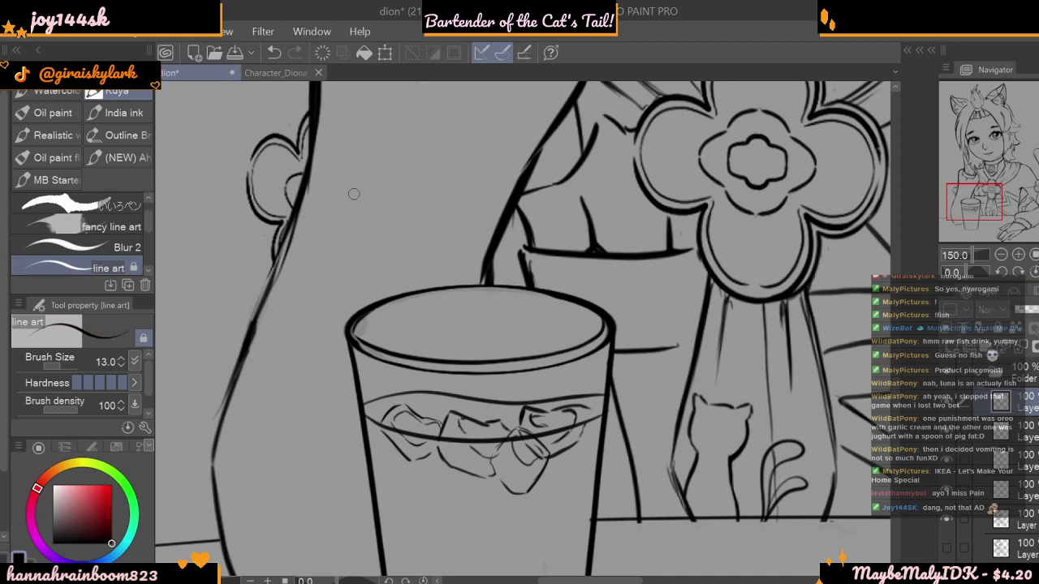
pyautogui.moveTo(352, 193)
pyautogui.mouseDown()
pyautogui.moveTo(365, 219)
pyautogui.moveTo(349, 207)
pyautogui.moveTo(347, 242)
pyautogui.moveTo(374, 265)
pyautogui.moveTo(355, 186)
pyautogui.moveTo(362, 175)
pyautogui.moveTo(414, 203)
pyautogui.moveTo(433, 250)
pyautogui.moveTo(381, 271)
pyautogui.mouseUp()
pyautogui.moveTo(393, 203); pyautogui.dragTo(394, 207)
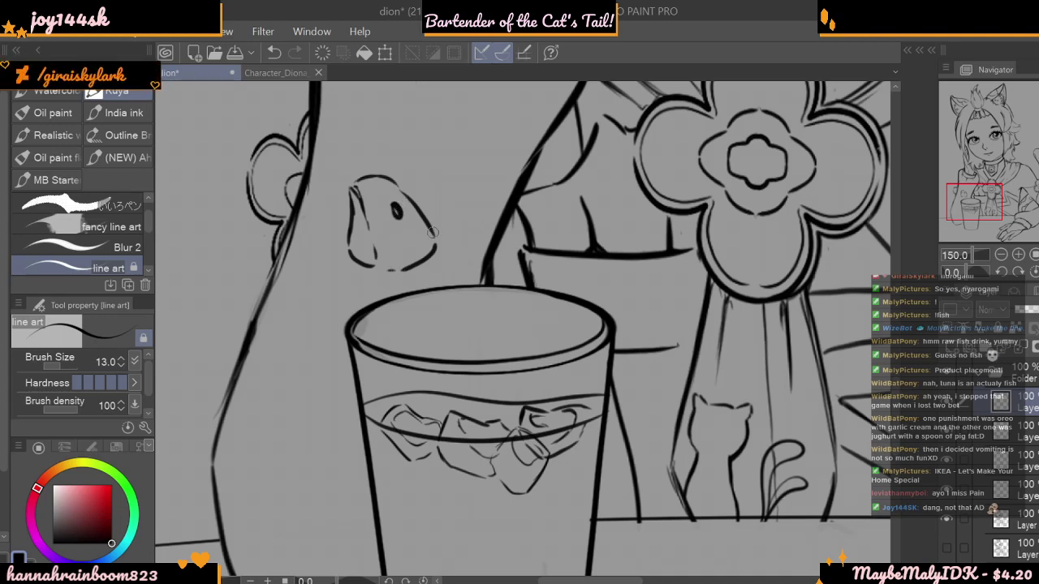
# - Enlarge and tilt the fish head, and place it against the back of the glass's rim on the elbow side
pyautogui.click(1002, 254)
pyautogui.click(1002, 254)
pyautogui.click(1001, 254)
pyautogui.click(1018, 254)
pyautogui.click(1018, 254)
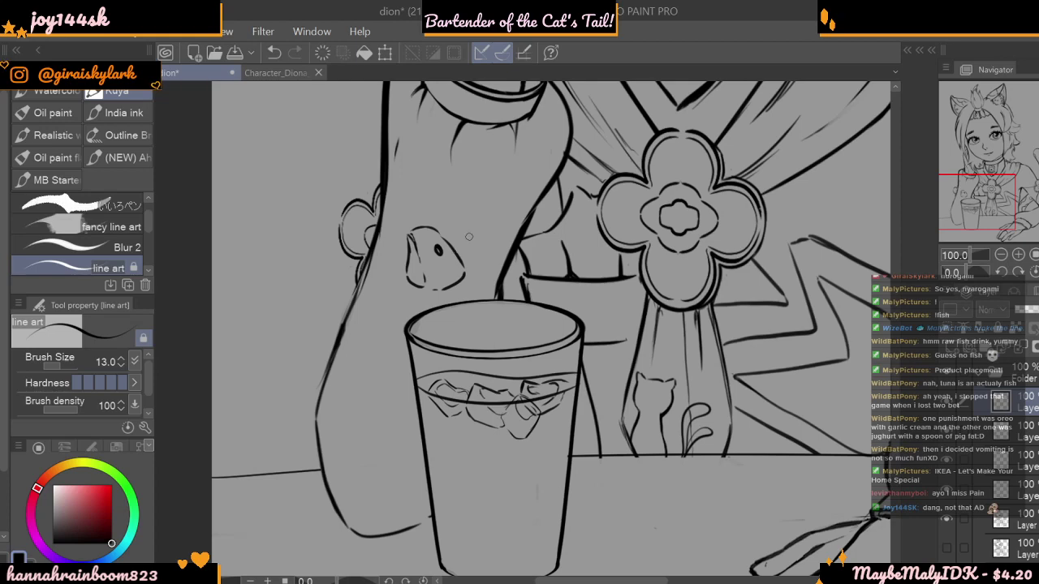
pyautogui.click(385, 52)
pyautogui.moveTo(478, 291); pyautogui.dragTo(510, 255)
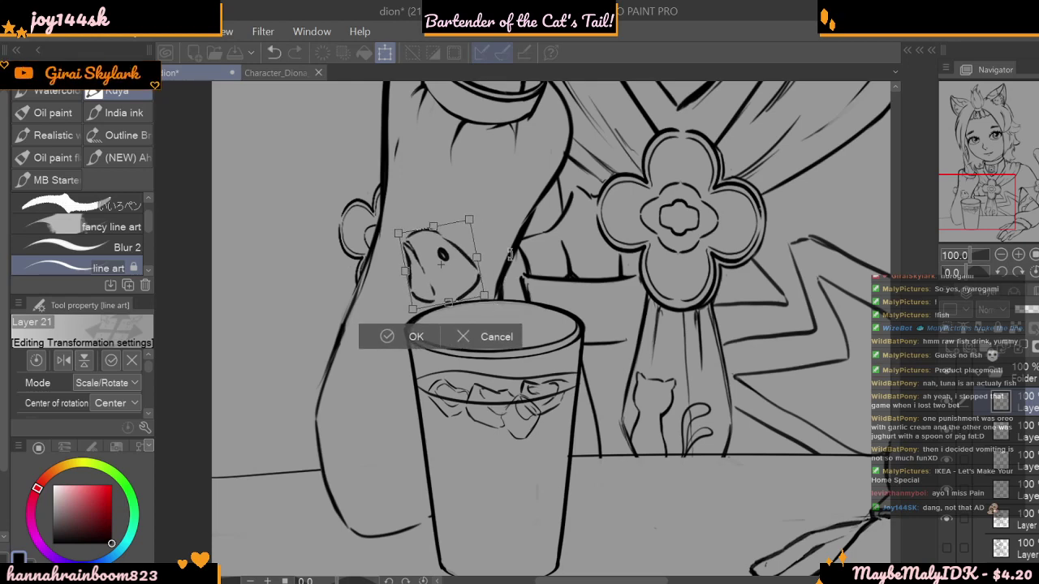
pyautogui.moveTo(486, 298)
pyautogui.mouseDown()
pyautogui.moveTo(476, 302)
pyautogui.moveTo(483, 308)
pyautogui.mouseUp()
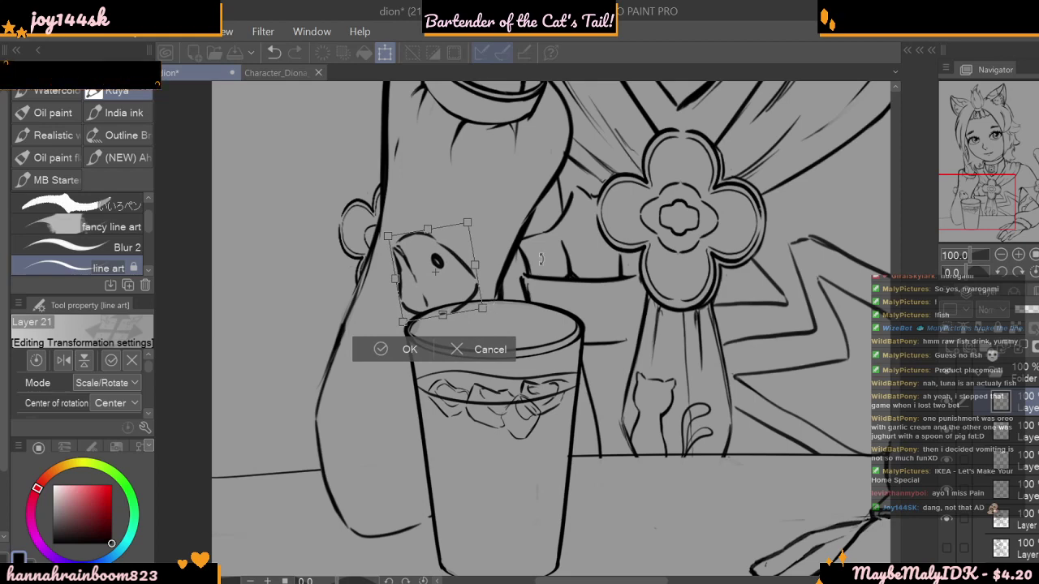
pyautogui.press('Return')
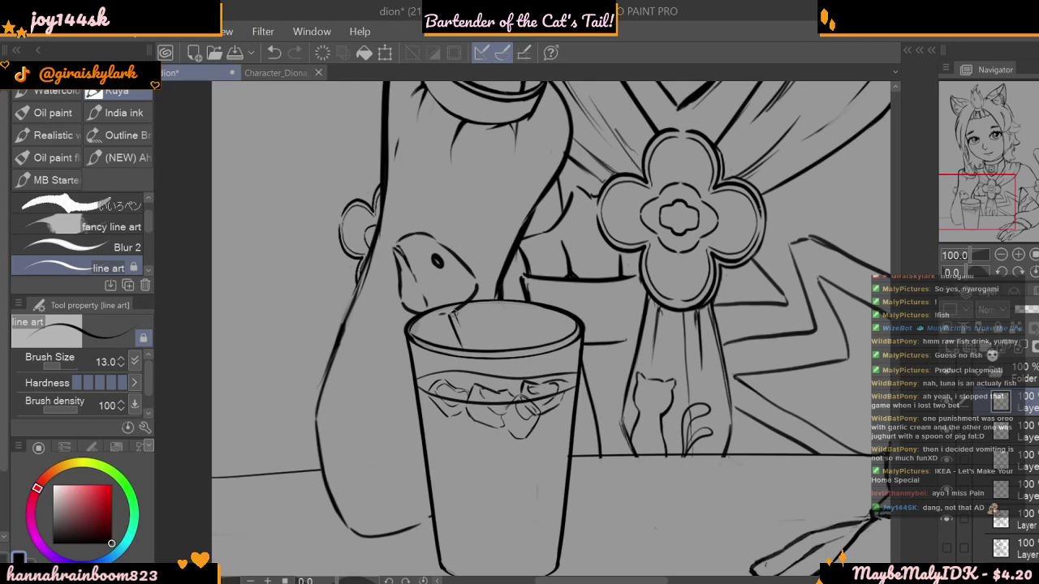
# - Draw the fish's spine from the head into the glass with a curved rib across it, undoing the unwanted strokes
pyautogui.moveTo(455, 315); pyautogui.dragTo(467, 348)
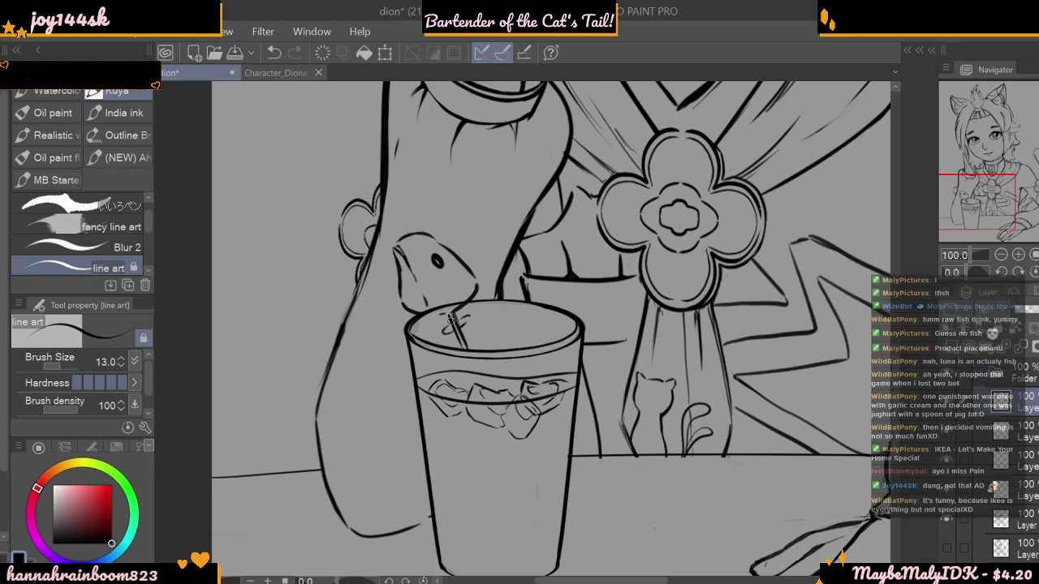
pyautogui.moveTo(452, 325); pyautogui.dragTo(445, 335)
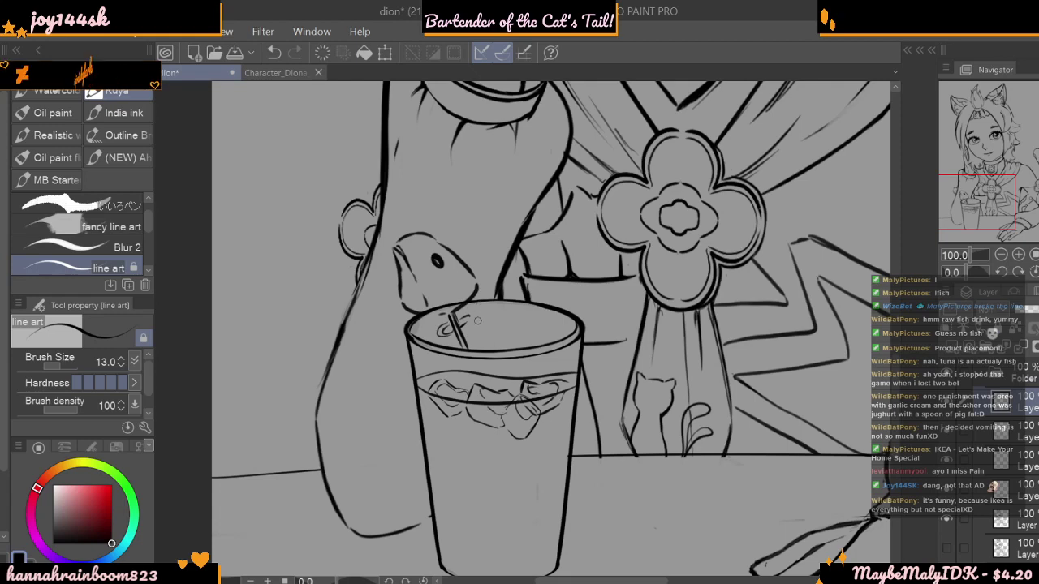
pyautogui.click(273, 52)
pyautogui.moveTo(459, 324); pyautogui.dragTo(485, 301)
pyautogui.moveTo(447, 332)
pyautogui.mouseDown()
pyautogui.moveTo(430, 341)
pyautogui.moveTo(455, 328)
pyautogui.mouseUp()
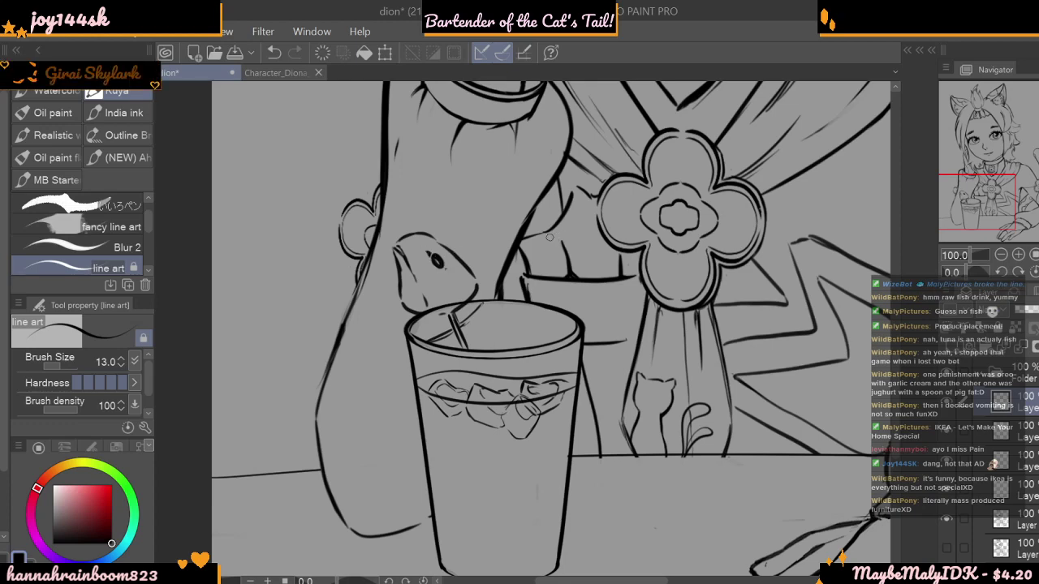
pyautogui.click(276, 54)
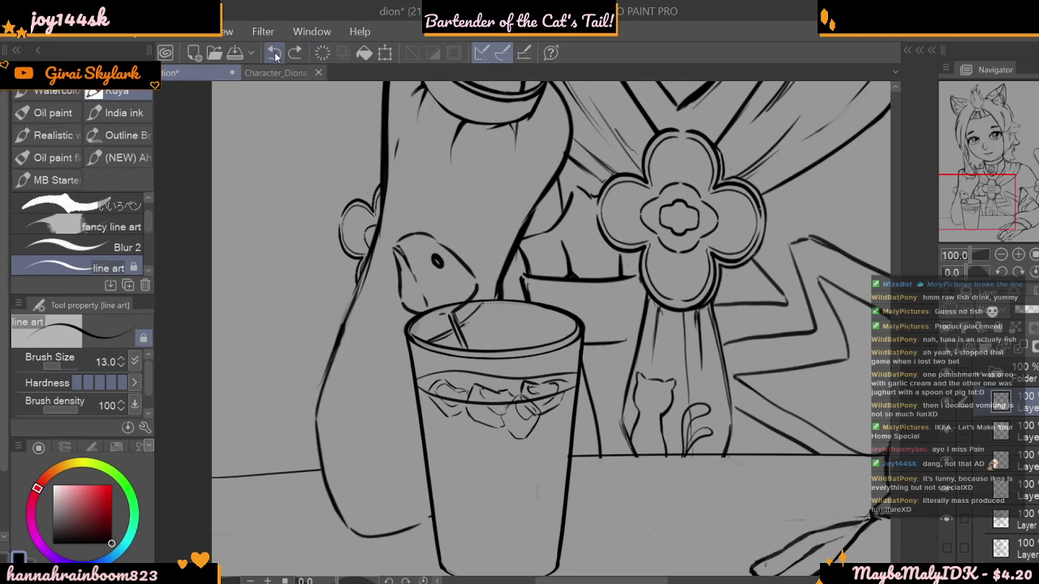
# - Add mouth lines to the fish head, and extend the spine with more curved ribs down to the liquid's surface
pyautogui.moveTo(400, 245); pyautogui.dragTo(409, 275)
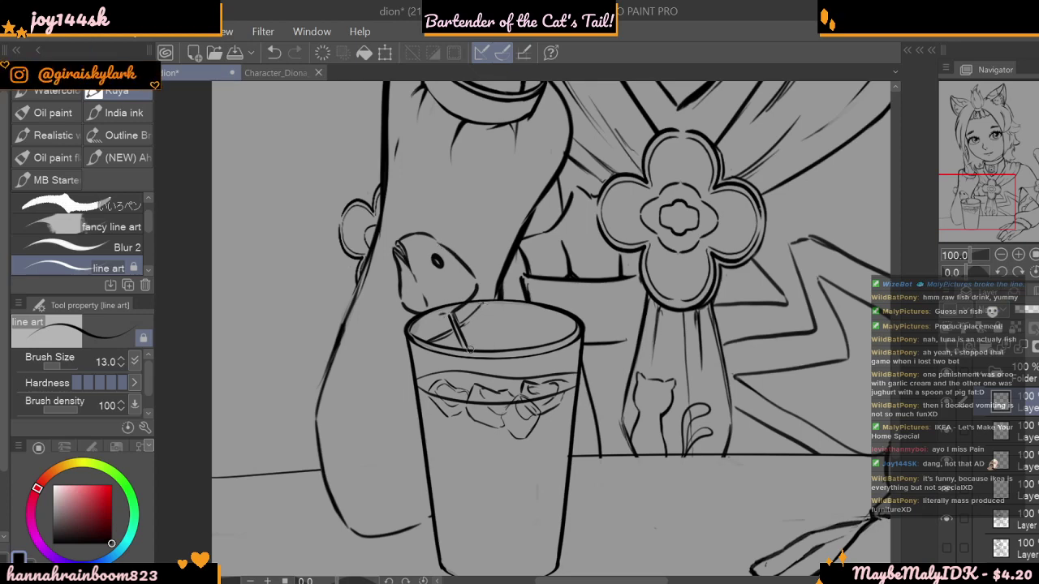
pyautogui.moveTo(492, 330); pyautogui.dragTo(481, 347)
pyautogui.moveTo(470, 364); pyautogui.dragTo(488, 392)
pyautogui.moveTo(500, 356)
pyautogui.mouseDown()
pyautogui.moveTo(488, 376)
pyautogui.moveTo(451, 386)
pyautogui.moveTo(475, 382)
pyautogui.mouseUp()
pyautogui.click(275, 53)
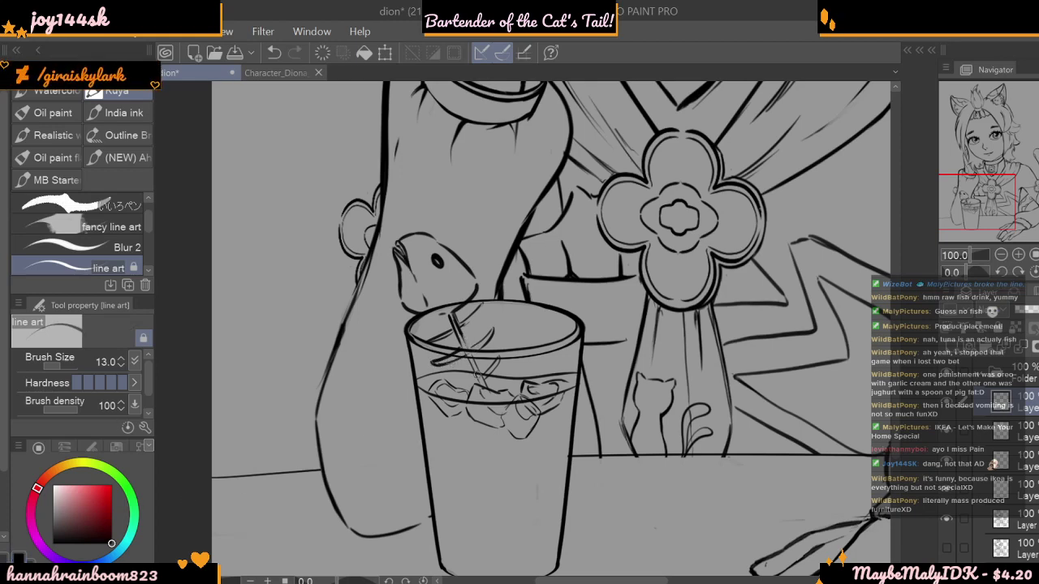
# - Reduce the brush size to 9.3, select the fish head and shift it slightly down toward the glass's rim
pyautogui.click(63, 367)
pyautogui.moveTo(63, 368); pyautogui.dragTo(57, 353)
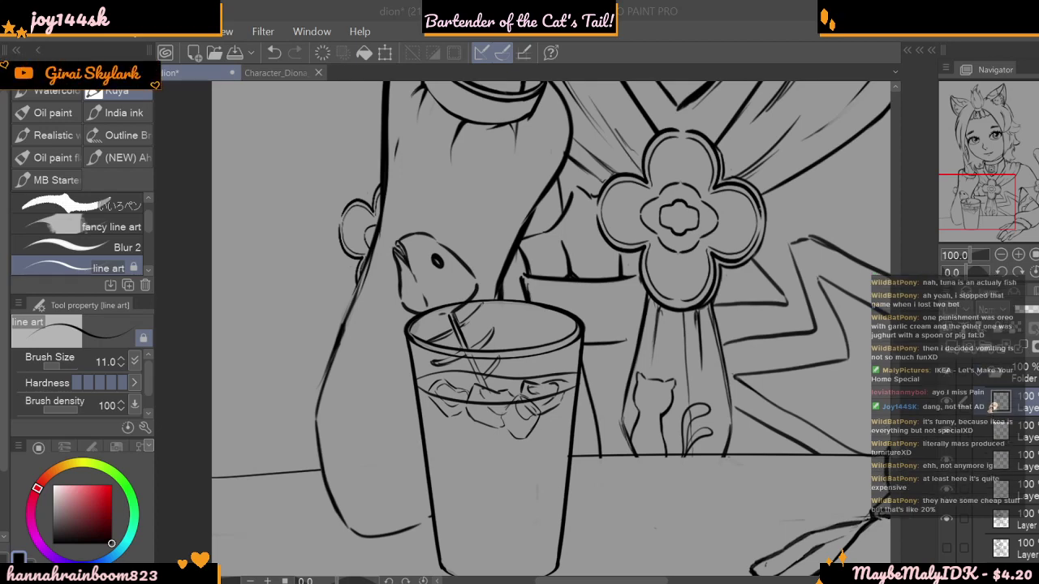
pyautogui.moveTo(70, 369); pyautogui.dragTo(60, 369)
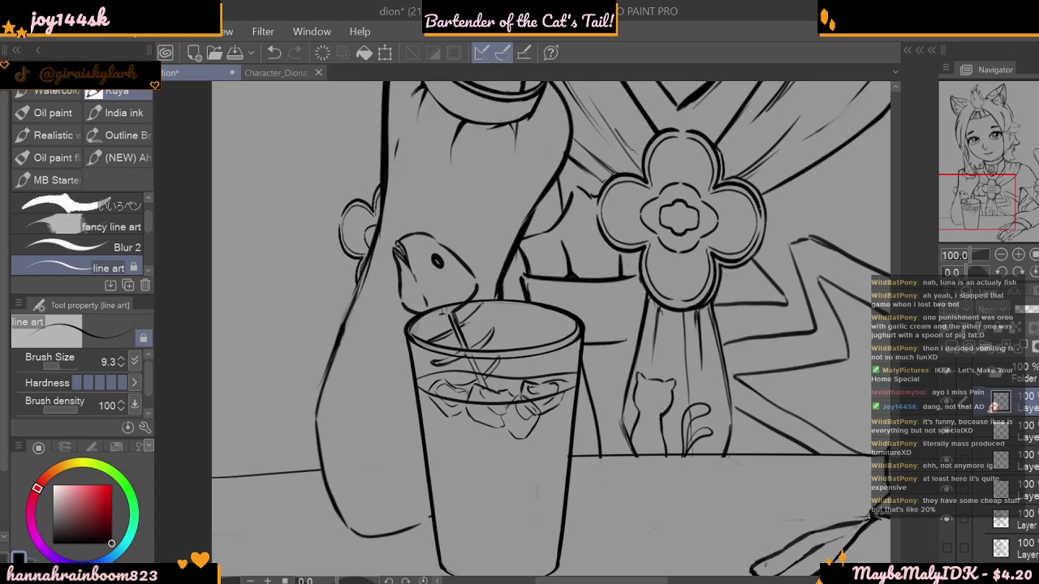
pyautogui.press('m')
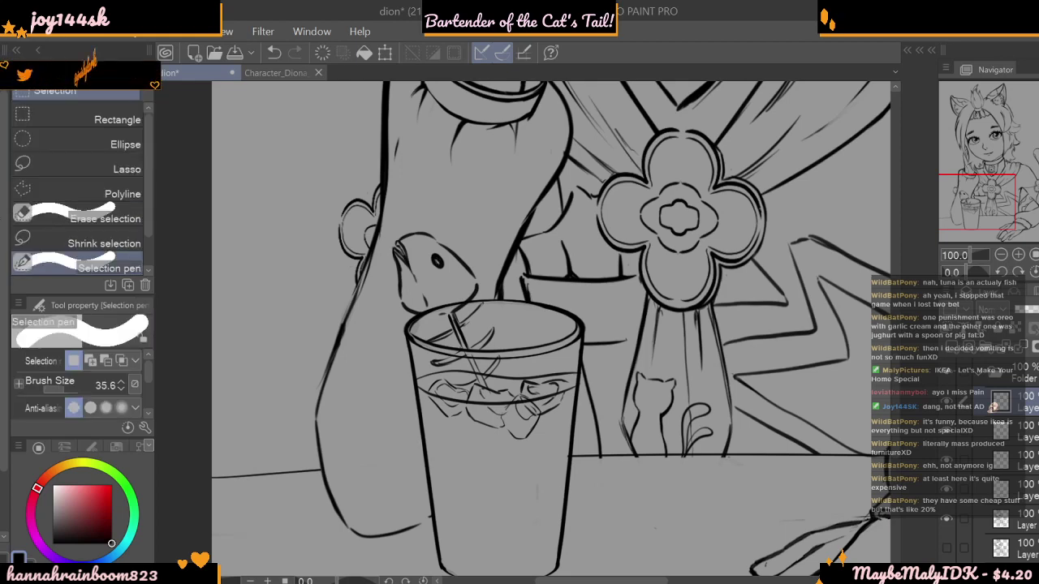
pyautogui.moveTo(417, 270); pyautogui.dragTo(413, 281)
pyautogui.moveTo(410, 240)
pyautogui.mouseDown()
pyautogui.moveTo(398, 276)
pyautogui.moveTo(453, 258)
pyautogui.moveTo(475, 276)
pyautogui.moveTo(436, 310)
pyautogui.moveTo(396, 297)
pyautogui.moveTo(418, 317)
pyautogui.moveTo(453, 258)
pyautogui.moveTo(465, 288)
pyautogui.moveTo(501, 263)
pyautogui.moveTo(497, 277)
pyautogui.mouseUp()
pyautogui.click(504, 346)
pyautogui.click(413, 363)
pyautogui.click(285, 356)
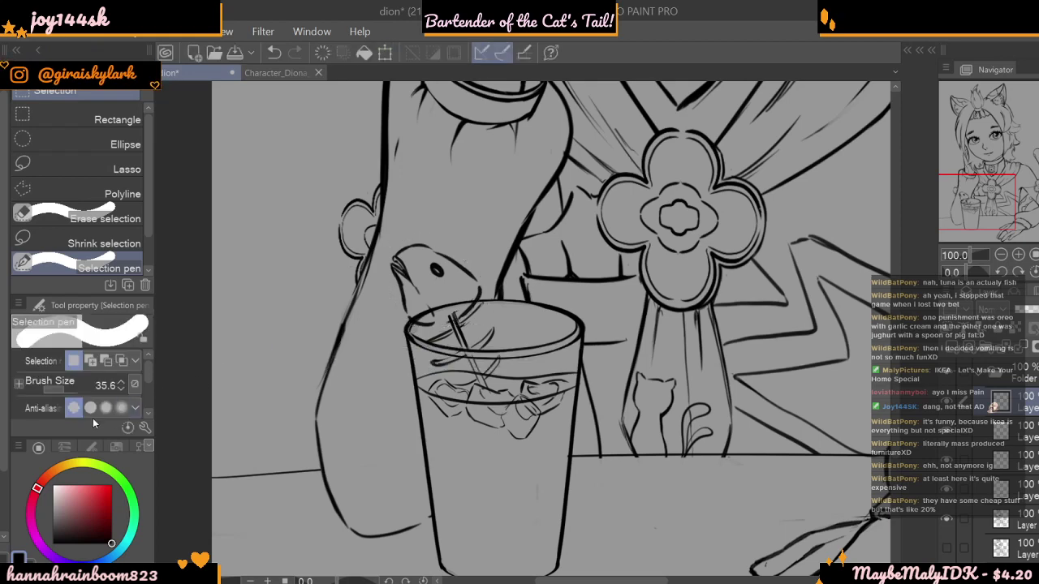
# - Examine the fish skeleton and glass against the whole drawing from a zoomed-out view
pyautogui.press('b')
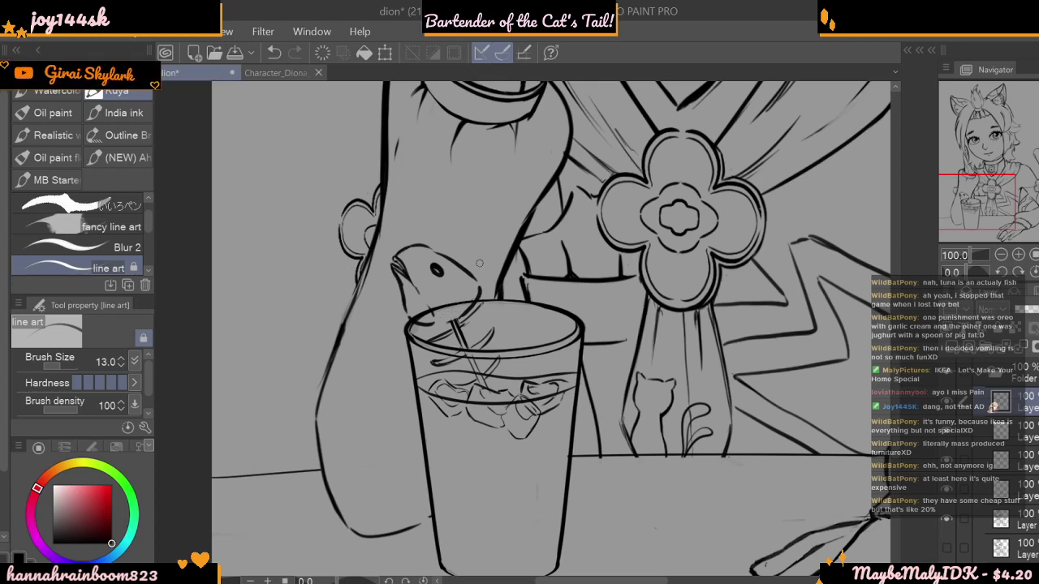
pyautogui.click(1000, 255)
pyautogui.click(1001, 255)
pyautogui.click(1001, 255)
pyautogui.click(1001, 255)
pyautogui.click(1019, 255)
pyautogui.click(1018, 255)
pyautogui.click(1018, 255)
pyautogui.click(1019, 254)
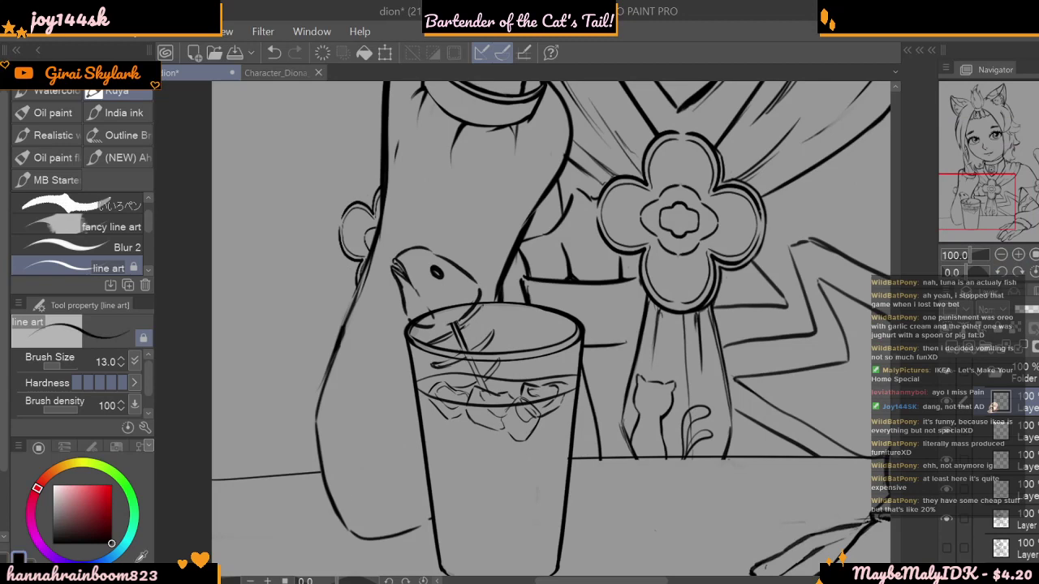
# - Set the brush size to 7.9 and draw the fish's spine as two short slanted lines below the ice cubes
pyautogui.moveTo(58, 368); pyautogui.dragTo(41, 362)
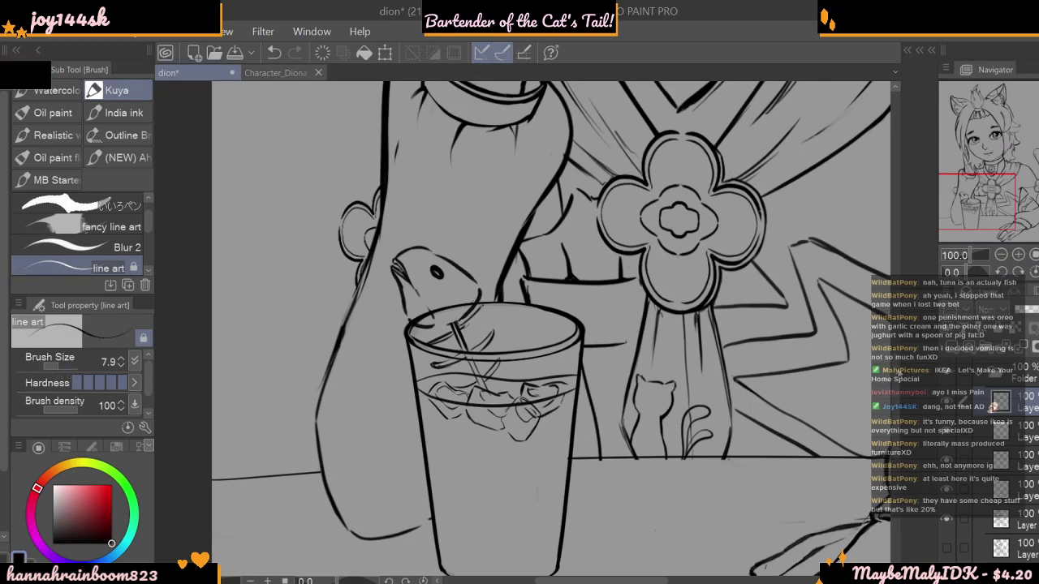
pyautogui.scroll(-4, 505, 284)
pyautogui.moveTo(502, 276); pyautogui.dragTo(512, 302)
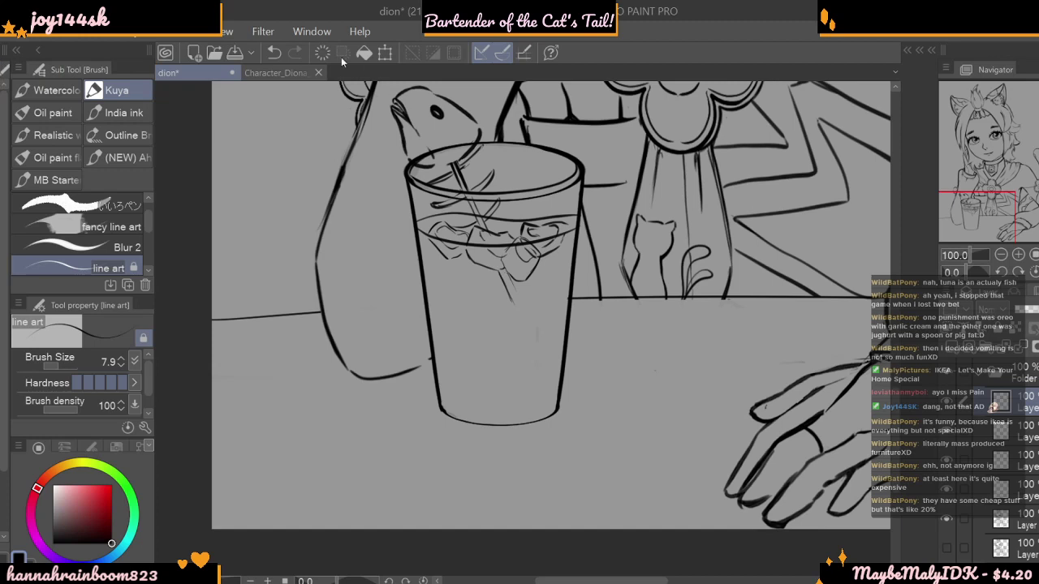
pyautogui.click(274, 52)
pyautogui.moveTo(502, 271); pyautogui.dragTo(517, 299)
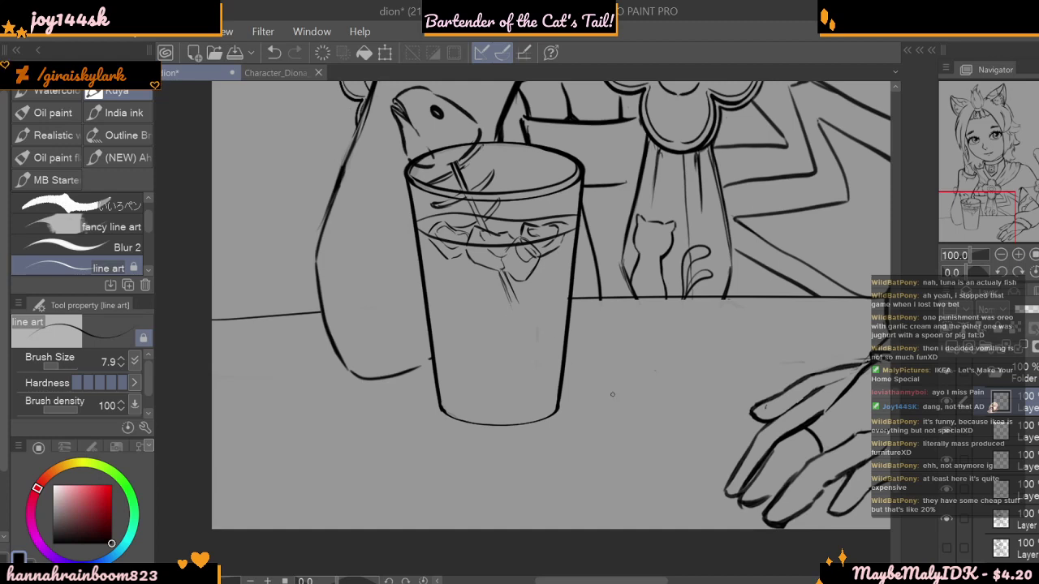
# - Rotate the fish skeleton layer to stand more upright and shift it toward the elbow side of the glass
pyautogui.click(946, 404)
pyautogui.click(945, 407)
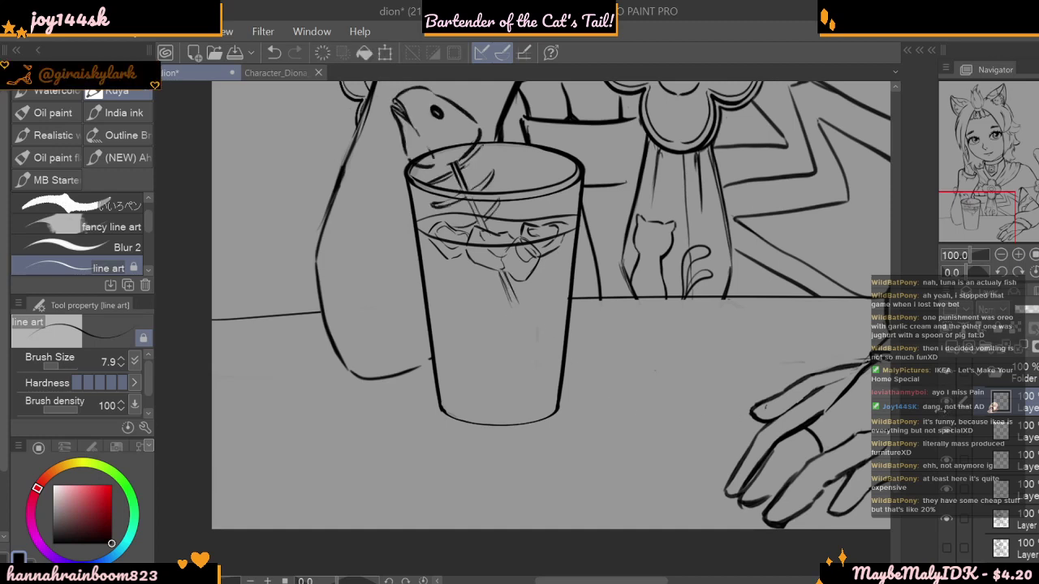
pyautogui.click(385, 52)
pyautogui.moveTo(571, 148); pyautogui.dragTo(580, 185)
pyautogui.moveTo(495, 232)
pyautogui.mouseDown()
pyautogui.moveTo(481, 233)
pyautogui.moveTo(490, 222)
pyautogui.mouseUp()
pyautogui.moveTo(548, 202); pyautogui.dragTo(544, 190)
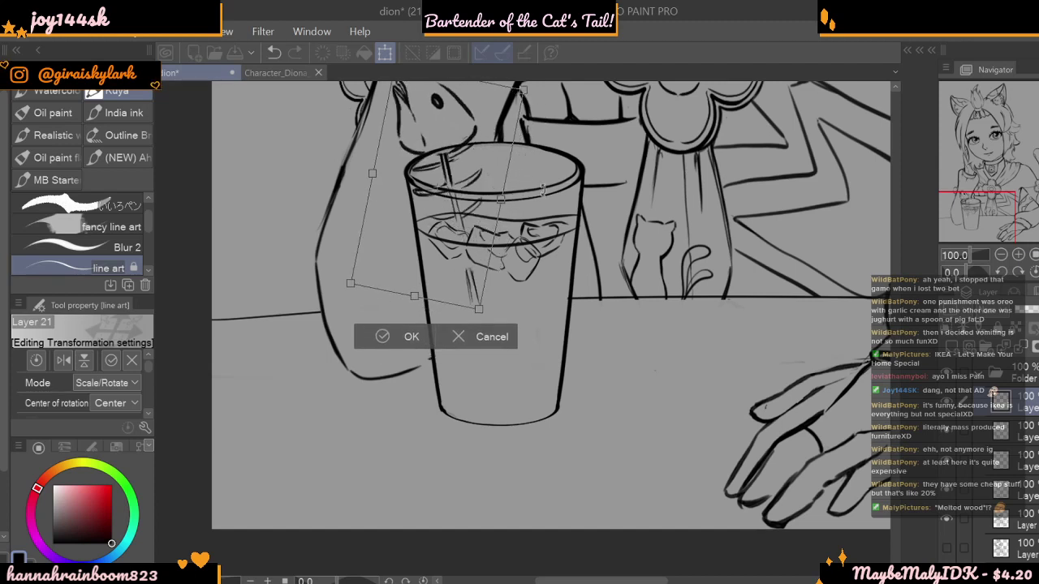
pyautogui.click(409, 343)
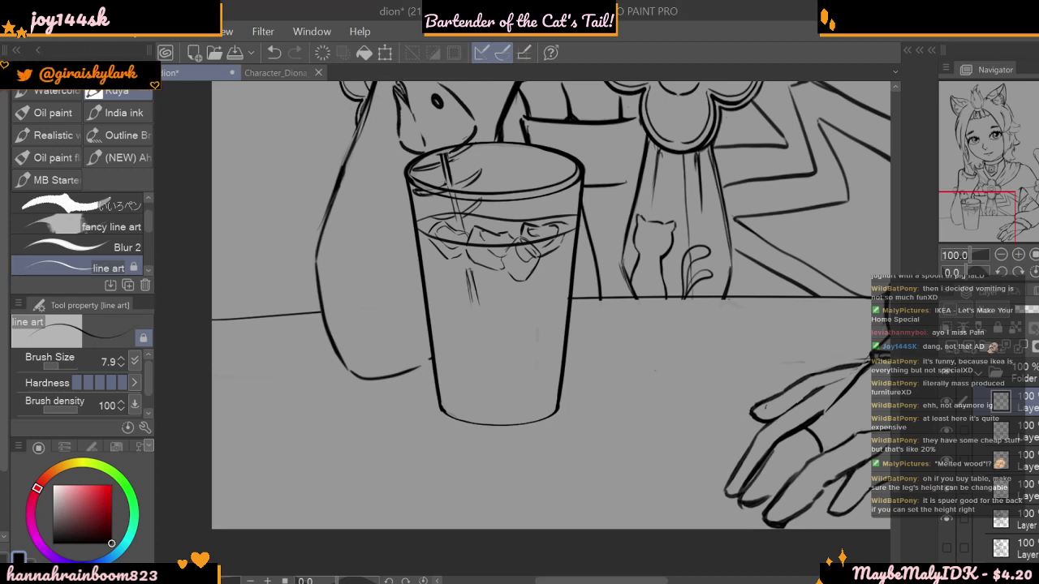
# - Thin the fish's lower spine lines and draw short curved ribs along the spine, among and just below the ice cubes
pyautogui.press('c')
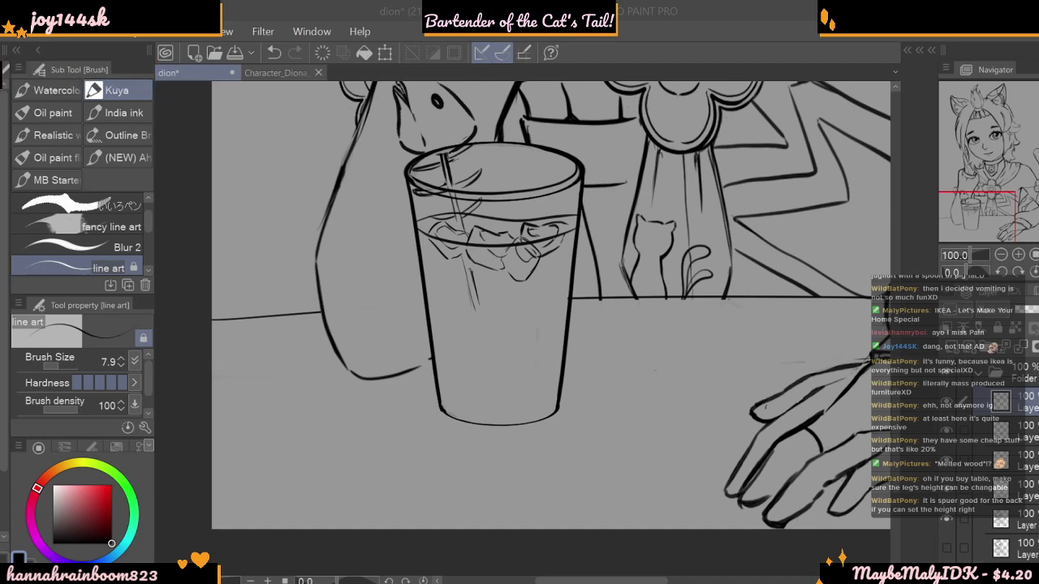
pyautogui.moveTo(450, 230); pyautogui.dragTo(492, 211)
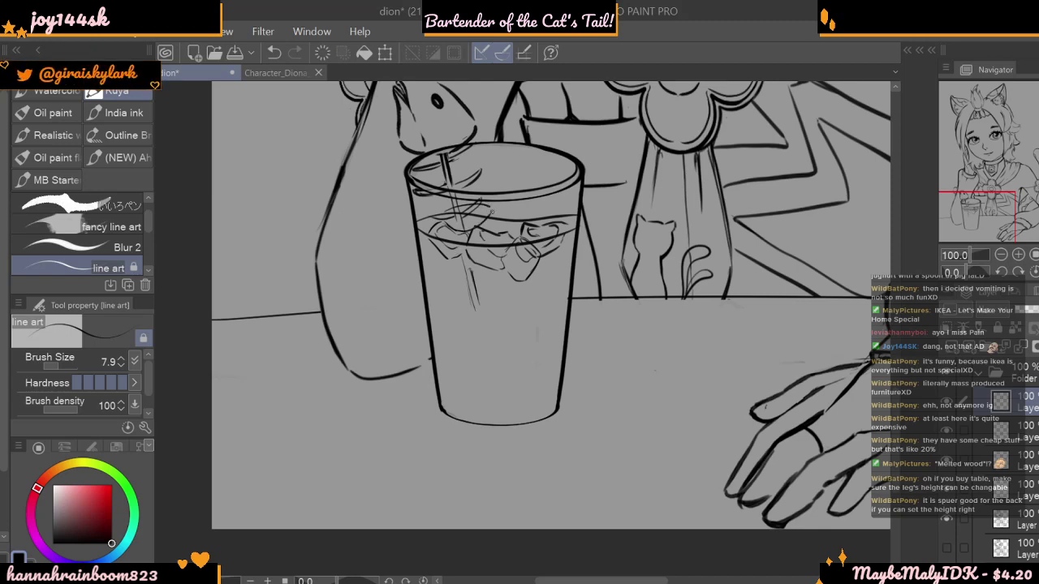
pyautogui.click(275, 52)
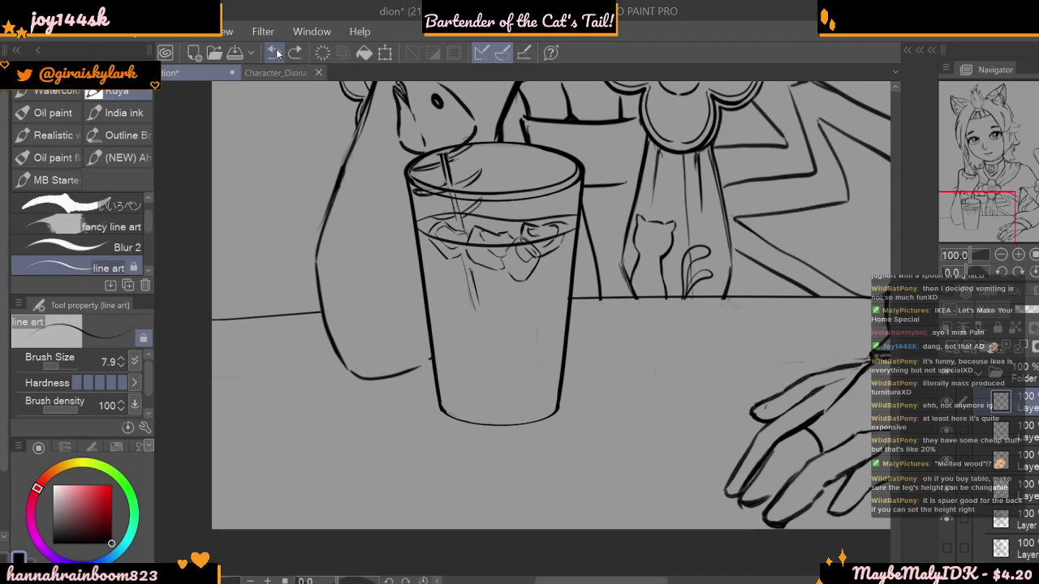
pyautogui.click(1002, 274)
pyautogui.click(1001, 274)
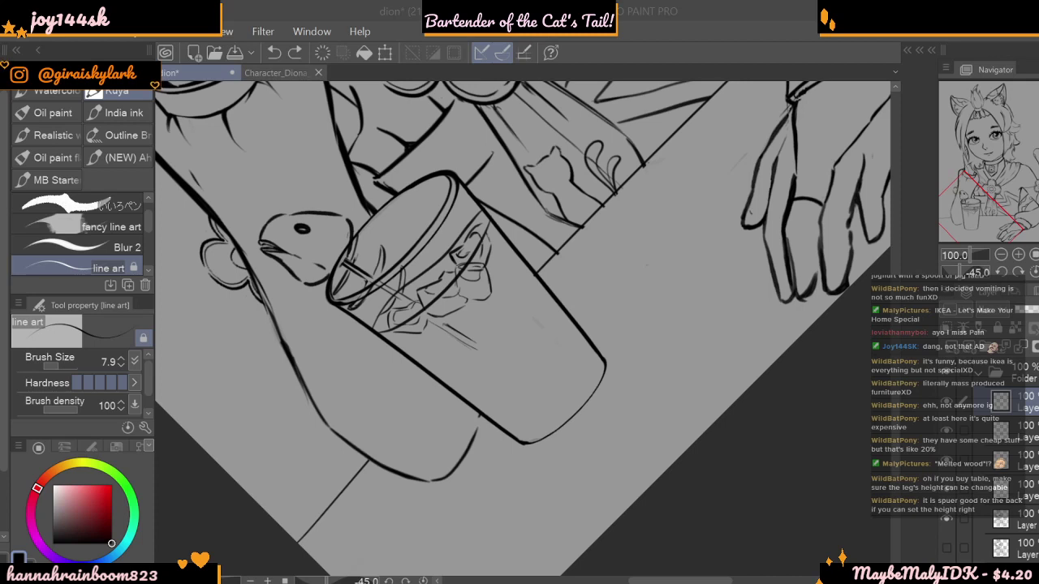
pyautogui.moveTo(427, 288)
pyautogui.mouseDown()
pyautogui.moveTo(424, 353)
pyautogui.moveTo(455, 302)
pyautogui.mouseUp()
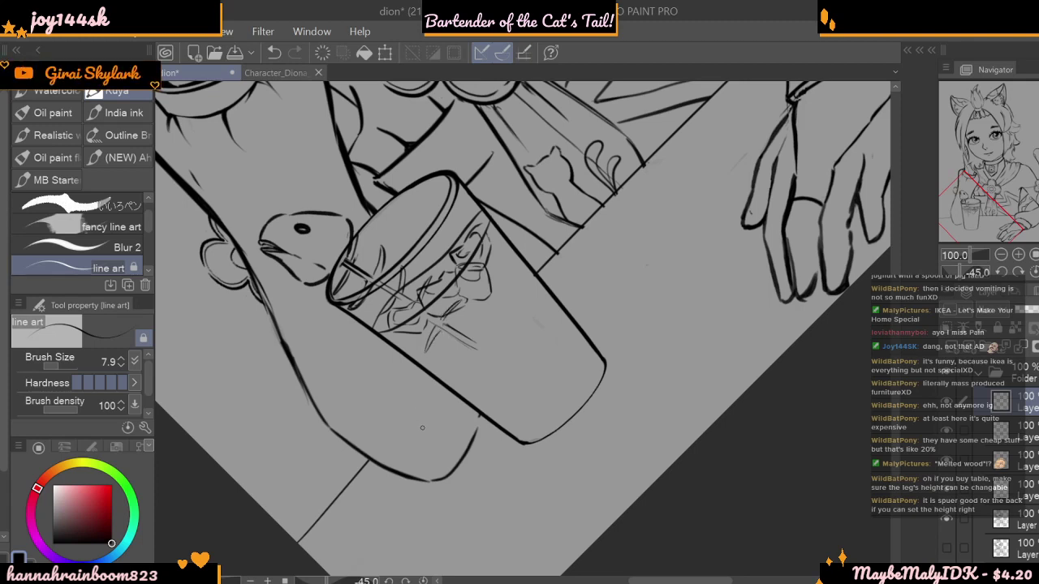
# - Sample the canvas grey, touch up the ice cube outline next to the ribs, and return the brush color to black
pyautogui.keyDown('alt'); pyautogui.click(424, 458); pyautogui.keyUp('alt')
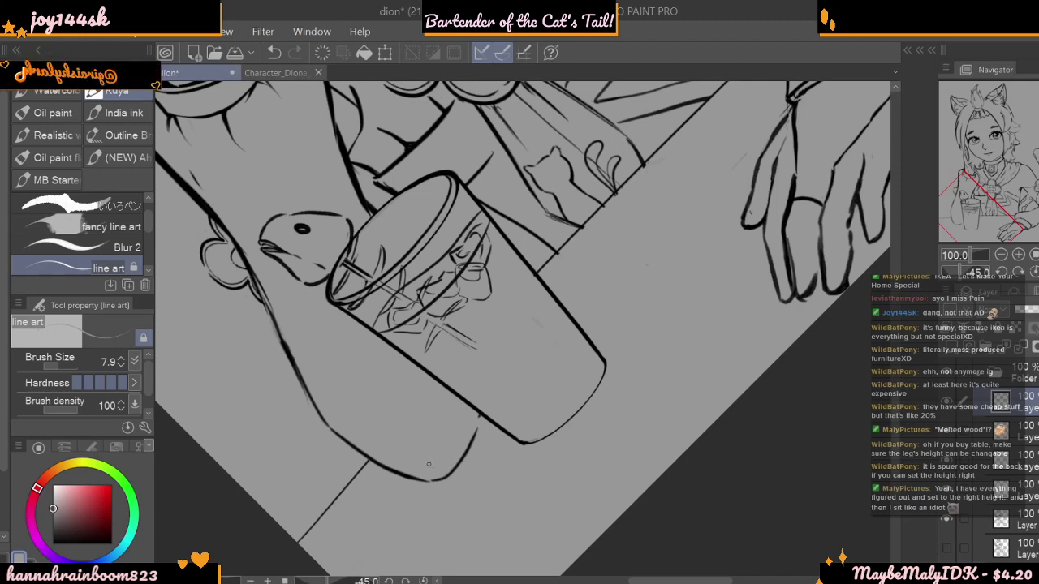
pyautogui.click(274, 53)
pyautogui.click(267, 58)
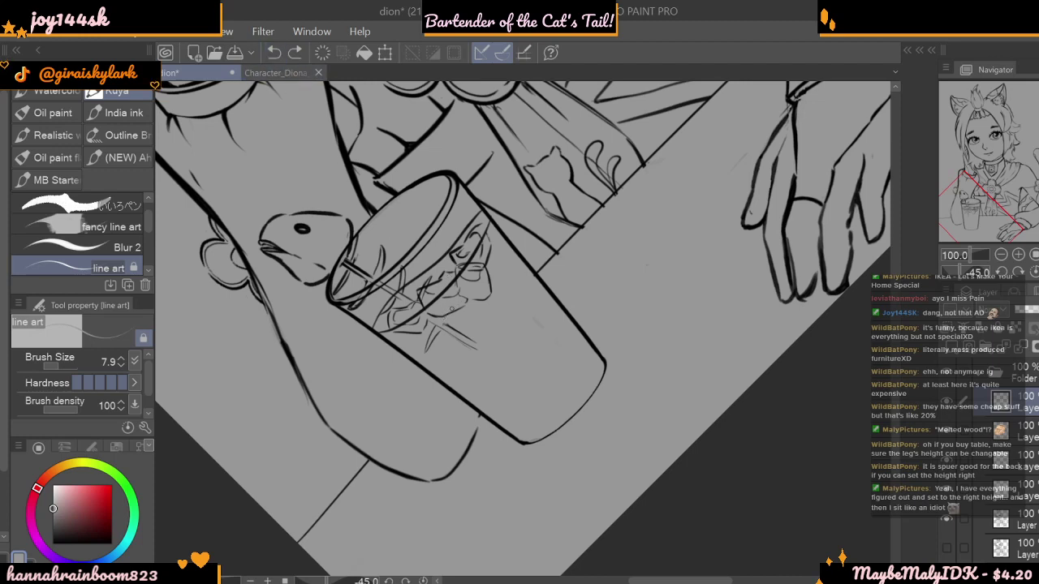
pyautogui.moveTo(449, 309); pyautogui.dragTo(444, 317)
pyautogui.click(112, 544)
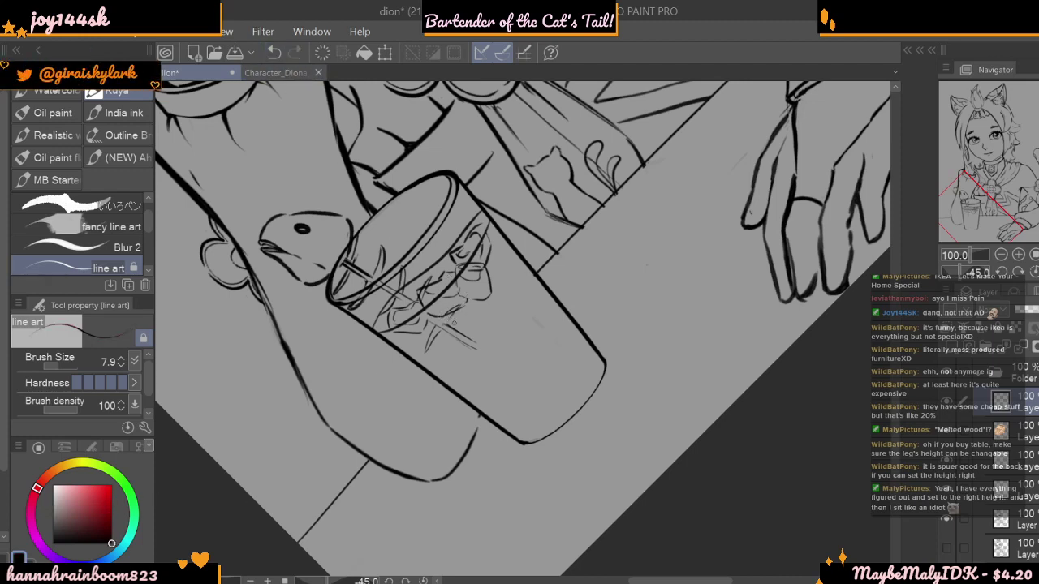
pyautogui.moveTo(639, 351)
pyautogui.mouseDown()
pyautogui.moveTo(712, 275)
pyautogui.moveTo(667, 361)
pyautogui.mouseUp()
pyautogui.moveTo(720, 273); pyautogui.dragTo(739, 298)
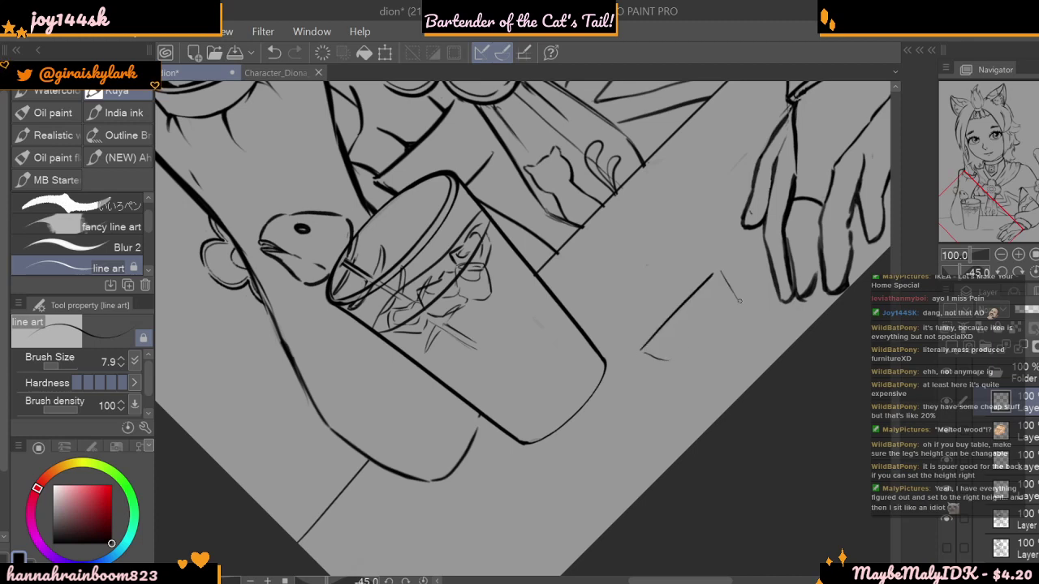
pyautogui.moveTo(657, 293)
pyautogui.mouseDown()
pyautogui.moveTo(674, 311)
pyautogui.moveTo(687, 257)
pyautogui.moveTo(751, 237)
pyautogui.mouseUp()
pyautogui.moveTo(741, 302); pyautogui.dragTo(760, 279)
pyautogui.moveTo(693, 254); pyautogui.dragTo(714, 275)
pyautogui.moveTo(696, 257)
pyautogui.mouseDown()
pyautogui.moveTo(715, 274)
pyautogui.moveTo(692, 307)
pyautogui.mouseUp()
pyautogui.moveTo(673, 350)
pyautogui.mouseDown()
pyautogui.moveTo(656, 337)
pyautogui.moveTo(690, 323)
pyautogui.mouseUp()
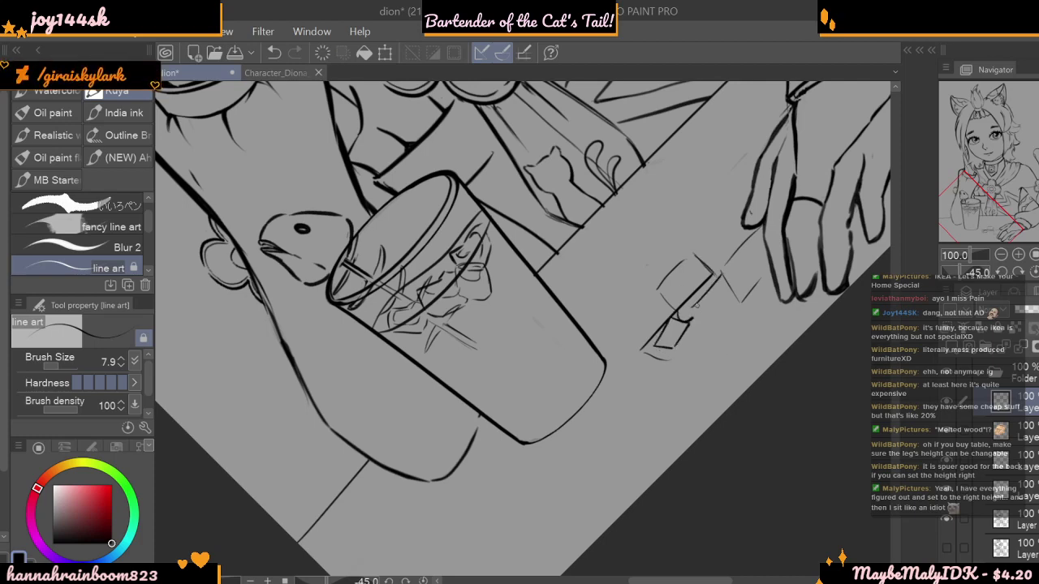
pyautogui.moveTo(686, 316)
pyautogui.mouseDown()
pyautogui.moveTo(717, 327)
pyautogui.moveTo(700, 357)
pyautogui.moveTo(716, 320)
pyautogui.moveTo(719, 341)
pyautogui.moveTo(702, 339)
pyautogui.mouseUp()
pyautogui.moveTo(688, 327); pyautogui.dragTo(682, 334)
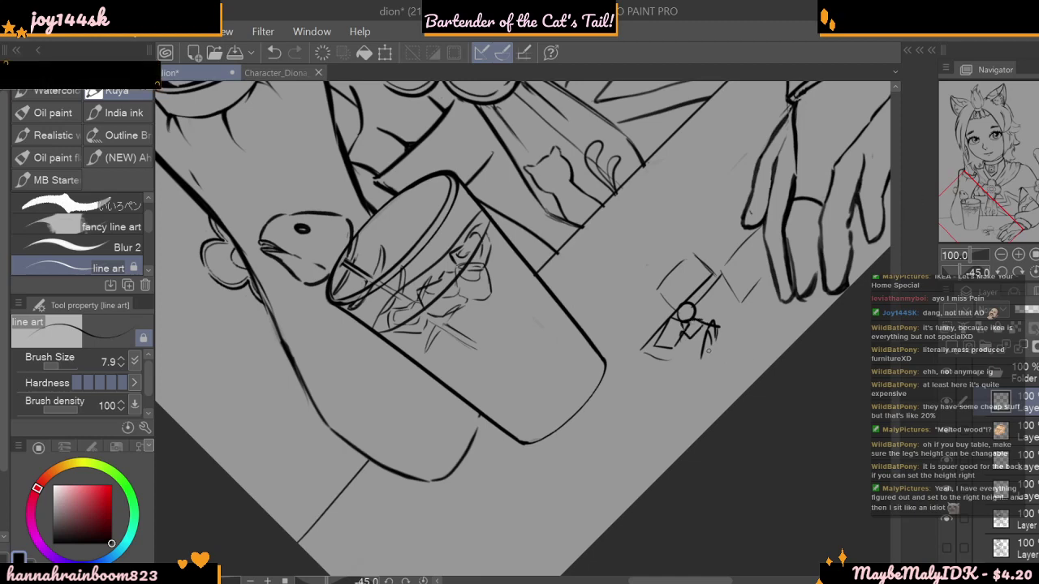
pyautogui.moveTo(708, 353)
pyautogui.mouseDown()
pyautogui.moveTo(718, 329)
pyautogui.moveTo(714, 296)
pyautogui.moveTo(739, 388)
pyautogui.moveTo(760, 351)
pyautogui.moveTo(763, 362)
pyautogui.mouseUp()
pyautogui.moveTo(711, 327); pyautogui.dragTo(714, 325)
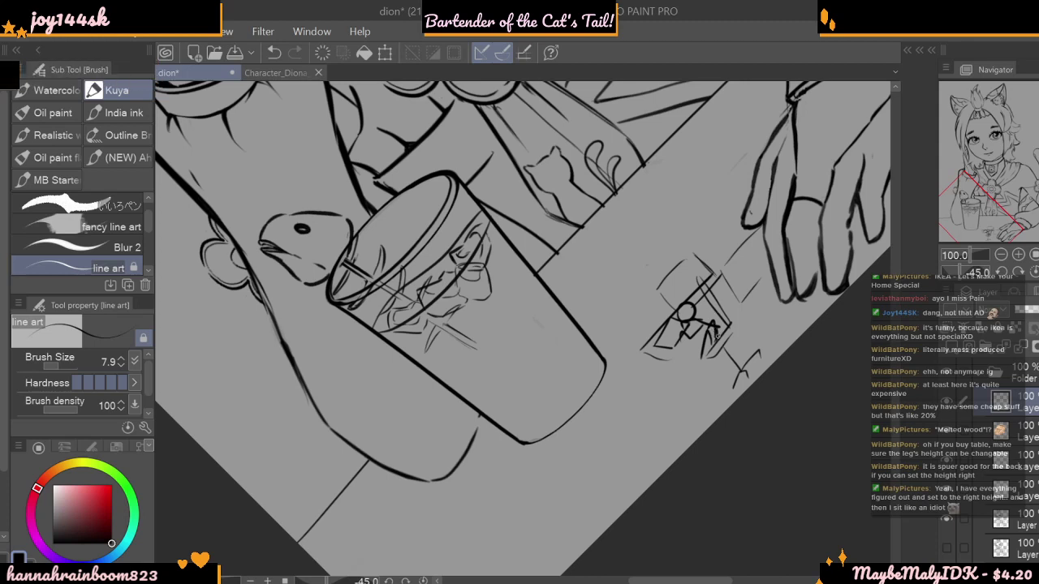
pyautogui.moveTo(711, 323)
pyautogui.mouseDown()
pyautogui.moveTo(718, 333)
pyautogui.moveTo(703, 337)
pyautogui.mouseUp()
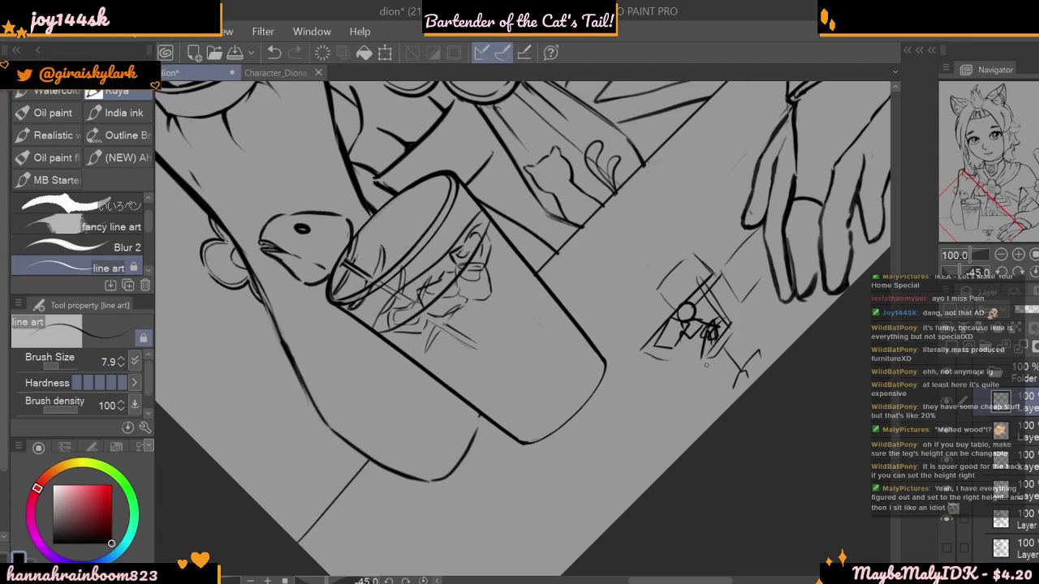
pyautogui.click(274, 52)
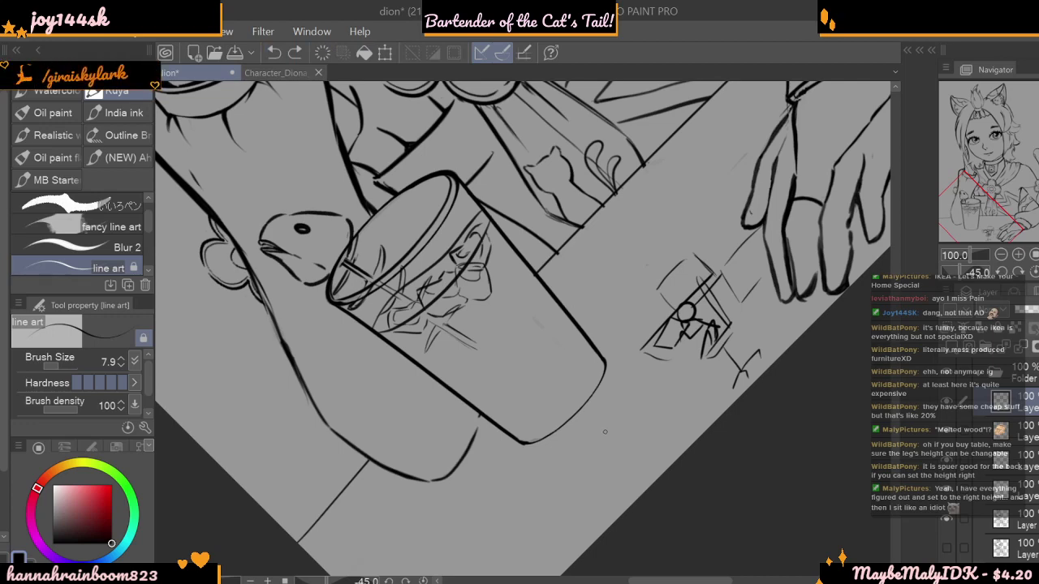
pyautogui.moveTo(638, 441)
pyautogui.mouseDown()
pyautogui.moveTo(612, 455)
pyautogui.moveTo(634, 460)
pyautogui.moveTo(614, 447)
pyautogui.moveTo(625, 449)
pyautogui.mouseUp()
pyautogui.moveTo(616, 398); pyautogui.dragTo(638, 434)
pyautogui.moveTo(596, 391)
pyautogui.mouseDown()
pyautogui.moveTo(614, 397)
pyautogui.moveTo(601, 432)
pyautogui.moveTo(607, 414)
pyautogui.mouseUp()
pyautogui.moveTo(625, 463); pyautogui.dragTo(639, 457)
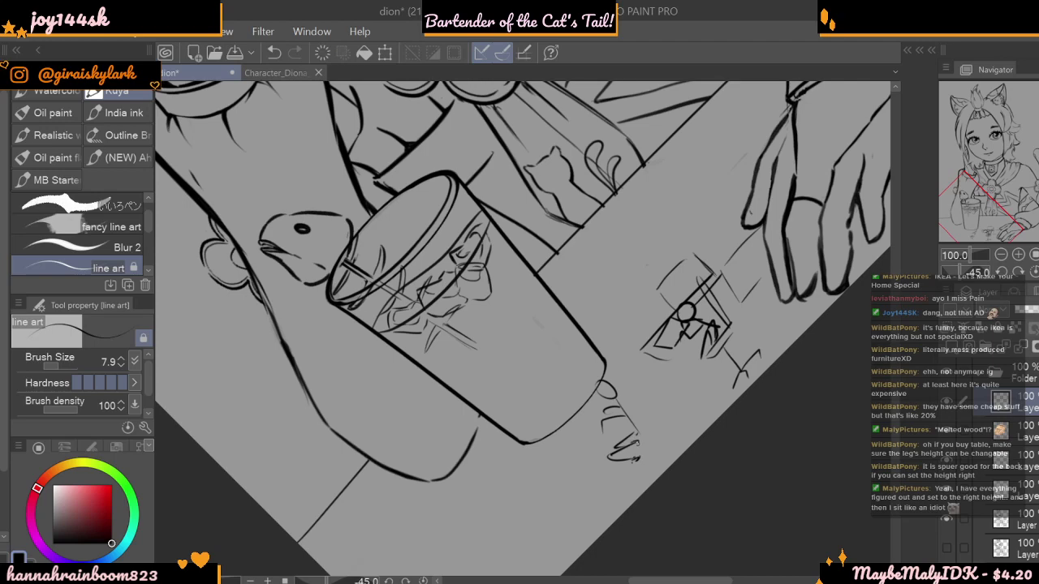
pyautogui.moveTo(635, 432)
pyautogui.mouseDown()
pyautogui.moveTo(609, 445)
pyautogui.moveTo(634, 451)
pyautogui.moveTo(630, 469)
pyautogui.moveTo(663, 438)
pyautogui.mouseUp()
pyautogui.moveTo(656, 426); pyautogui.dragTo(629, 384)
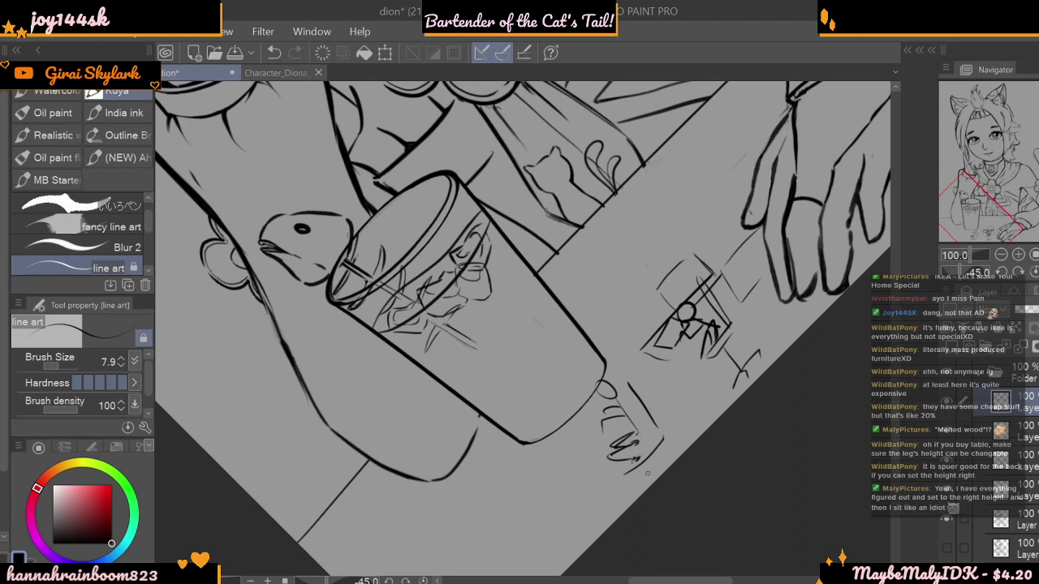
pyautogui.click(274, 53)
pyautogui.click(274, 53)
pyautogui.click(274, 53)
pyautogui.click(274, 53)
pyautogui.click(273, 52)
pyautogui.click(275, 53)
pyautogui.click(276, 53)
pyautogui.click(275, 53)
pyautogui.click(275, 53)
pyautogui.click(275, 53)
pyautogui.click(275, 53)
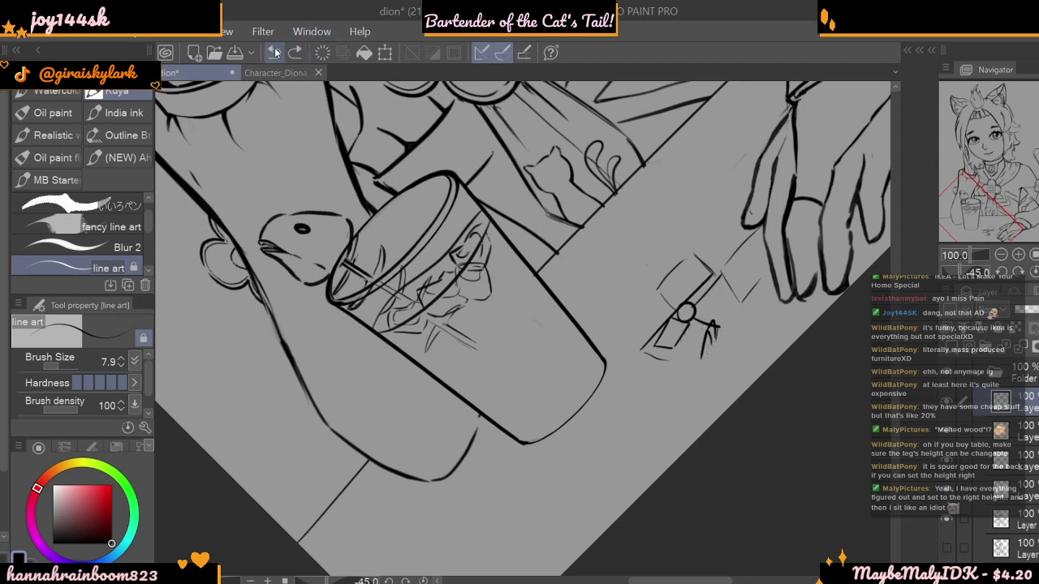
pyautogui.click(274, 53)
pyautogui.click(274, 53)
pyautogui.click(274, 53)
pyautogui.click(273, 53)
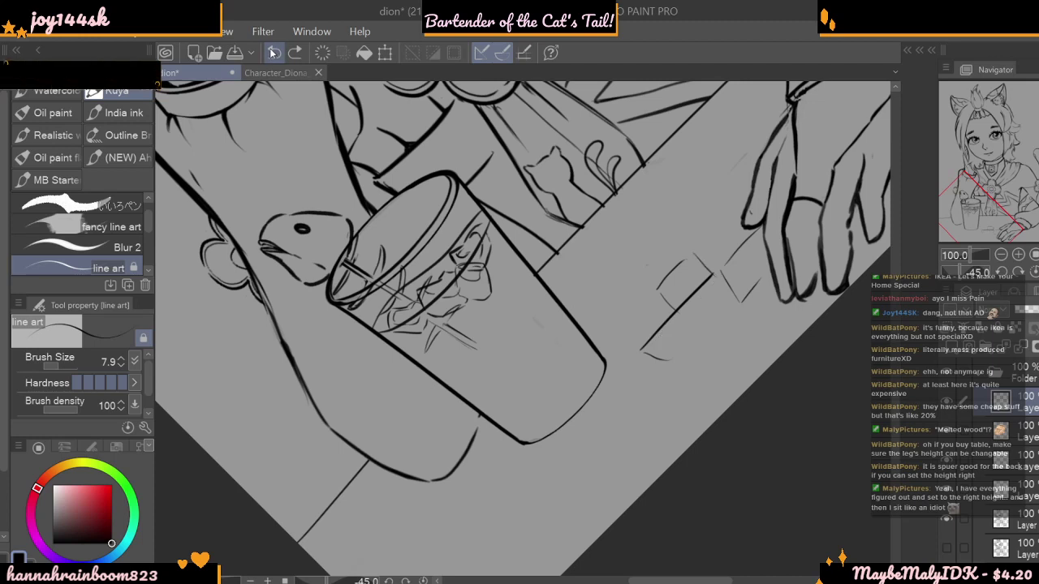
pyautogui.click(273, 53)
pyautogui.click(273, 53)
pyautogui.click(272, 54)
pyautogui.click(272, 55)
pyautogui.click(272, 55)
pyautogui.click(271, 54)
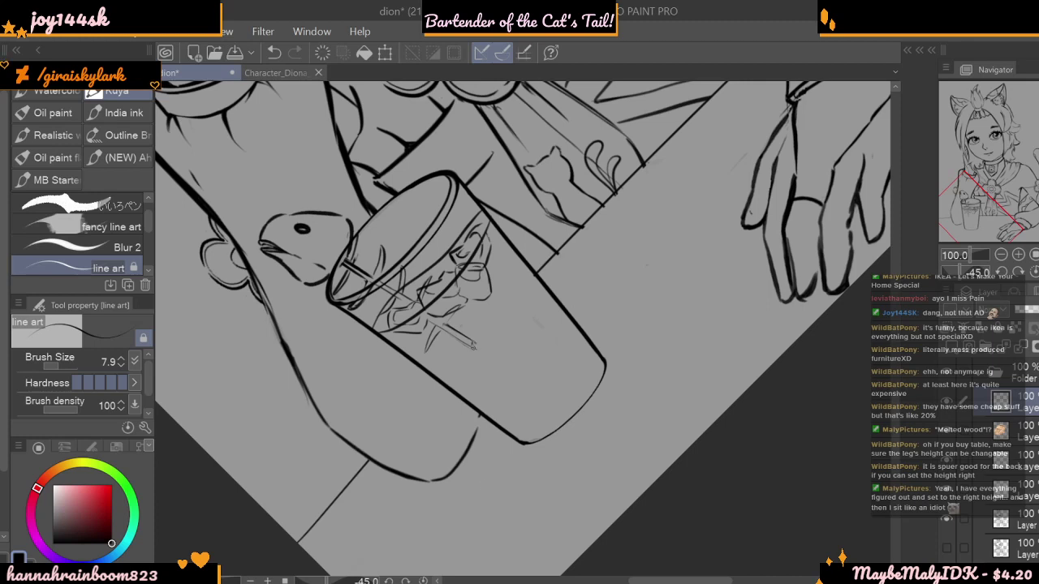
# - Draw a forked tail fin at the lower end of the fish's spine and add fine lines inside both lobes
pyautogui.moveTo(474, 341)
pyautogui.mouseDown()
pyautogui.moveTo(532, 331)
pyautogui.moveTo(508, 353)
pyautogui.moveTo(526, 337)
pyautogui.moveTo(486, 355)
pyautogui.moveTo(473, 345)
pyautogui.moveTo(483, 398)
pyautogui.mouseUp()
pyautogui.moveTo(491, 351); pyautogui.dragTo(495, 393)
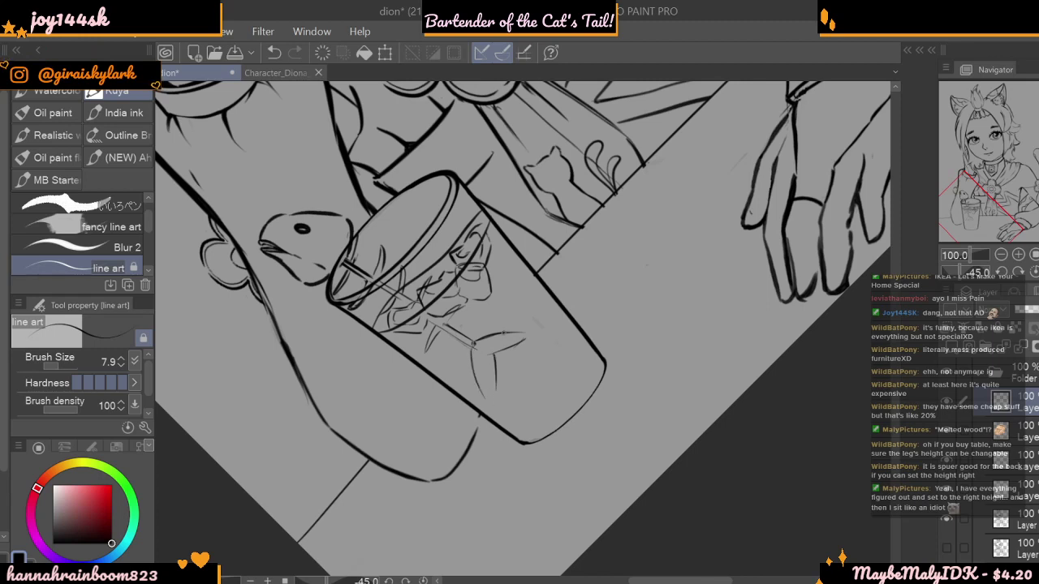
pyautogui.click(274, 52)
pyautogui.click(274, 52)
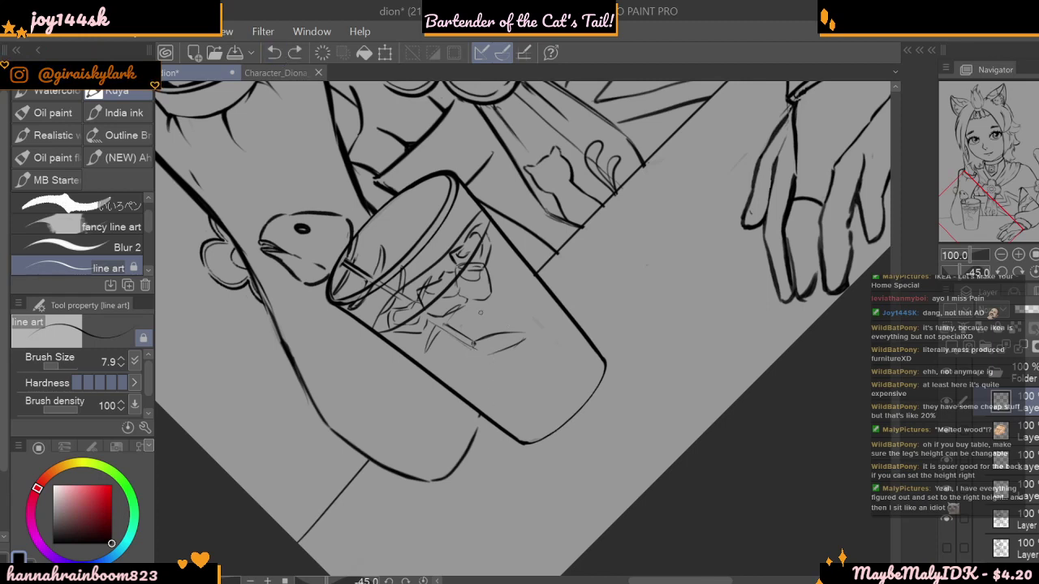
pyautogui.moveTo(473, 347); pyautogui.dragTo(500, 394)
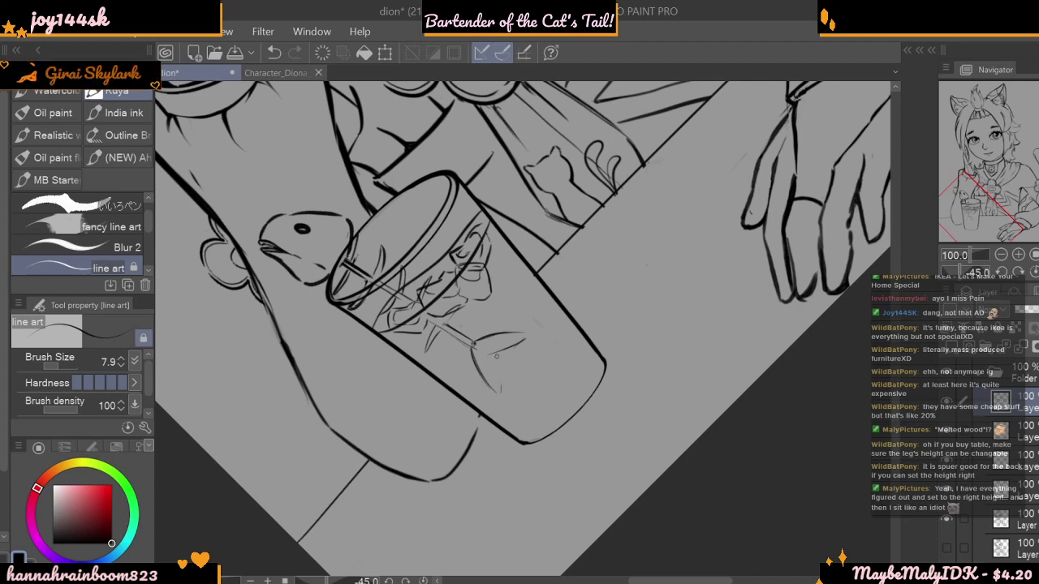
pyautogui.moveTo(493, 354)
pyautogui.mouseDown()
pyautogui.moveTo(502, 390)
pyautogui.moveTo(499, 369)
pyautogui.moveTo(501, 384)
pyautogui.moveTo(525, 342)
pyautogui.mouseUp()
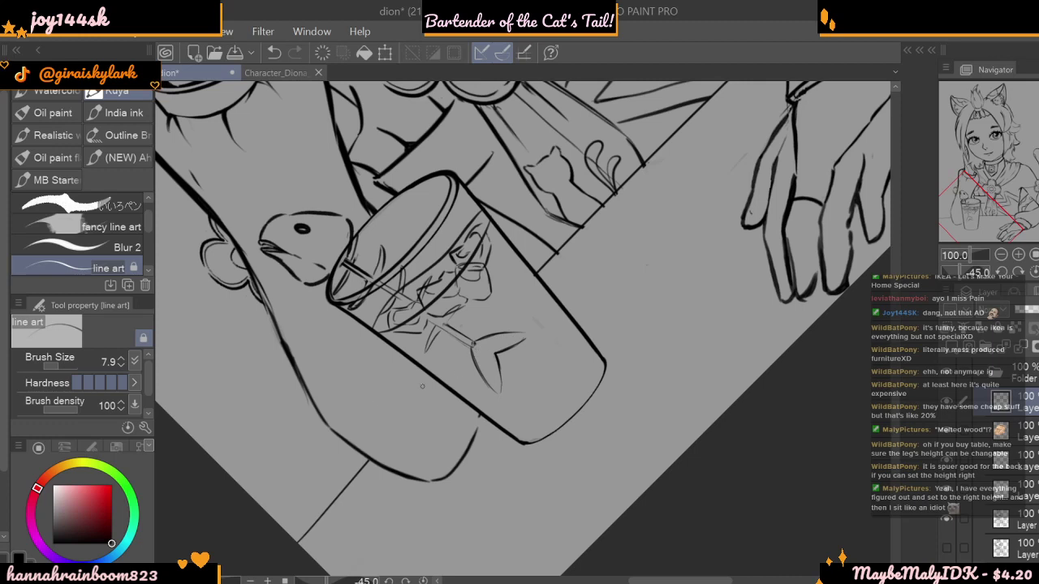
pyautogui.click(17, 558)
pyautogui.moveTo(473, 347); pyautogui.dragTo(497, 382)
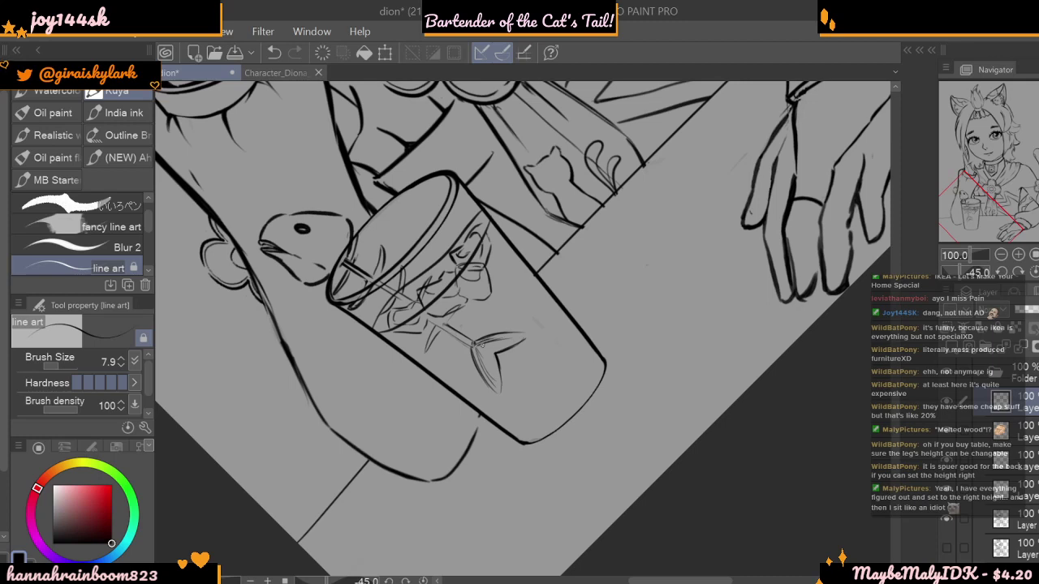
pyautogui.press('x')
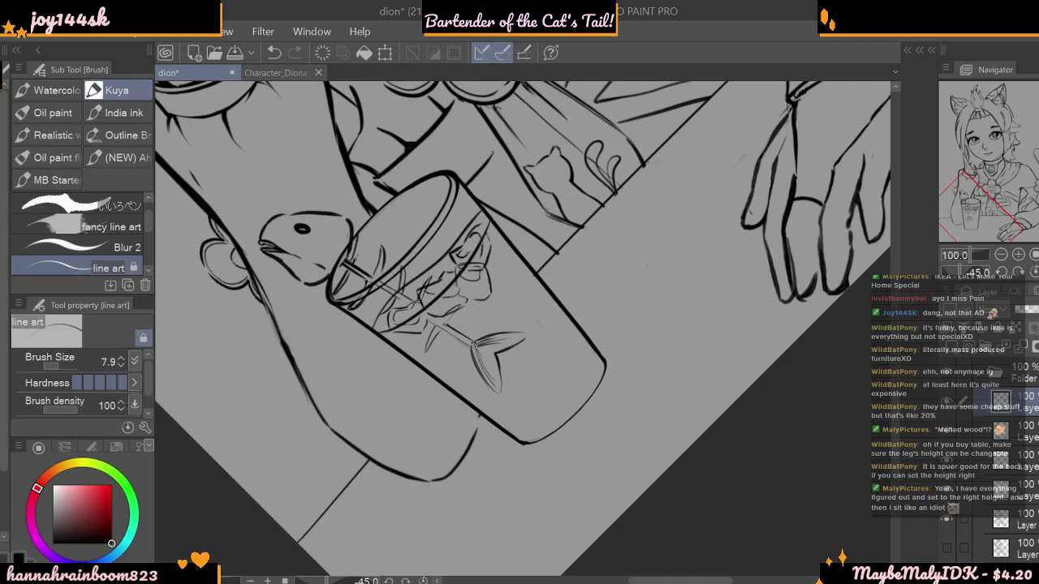
# - Transform the fish skeleton layer, rotating it and moving it so the tail rests near the glass's base on the elbow side
pyautogui.scroll(-2, 473, 345)
pyautogui.click(1034, 272)
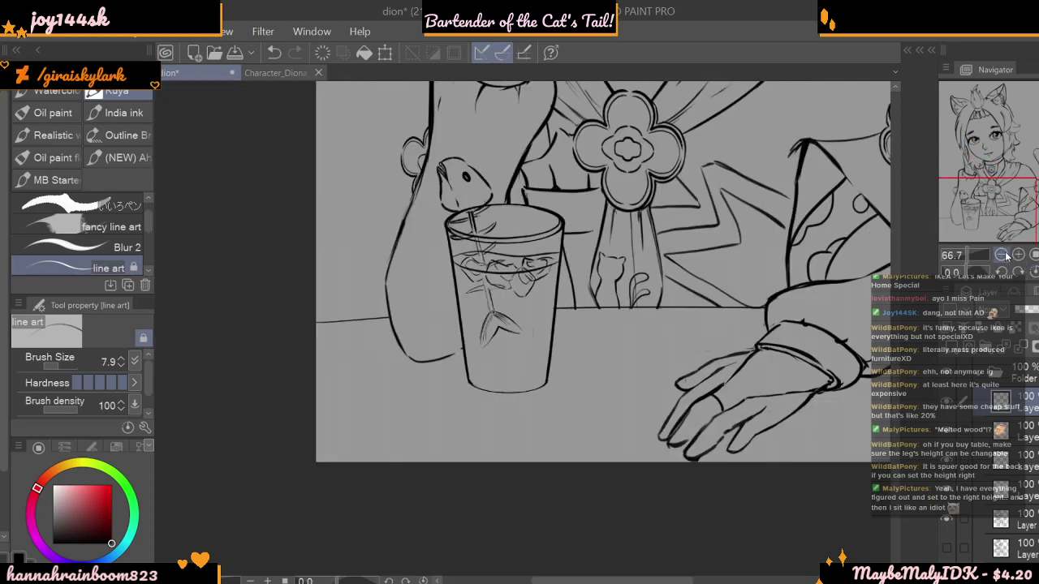
pyautogui.click(1002, 255)
pyautogui.click(1002, 254)
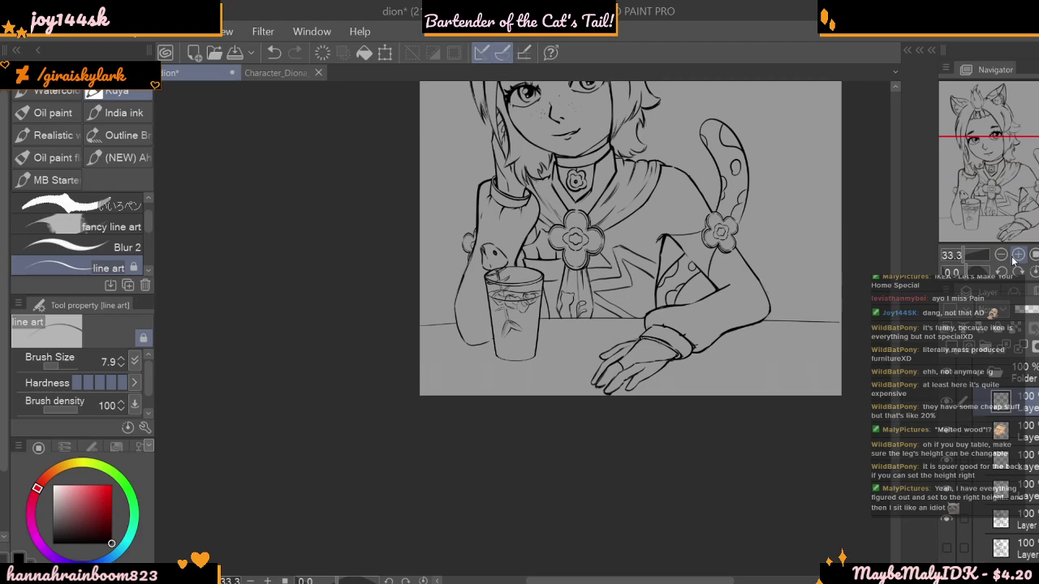
pyautogui.click(1017, 257)
pyautogui.click(1019, 258)
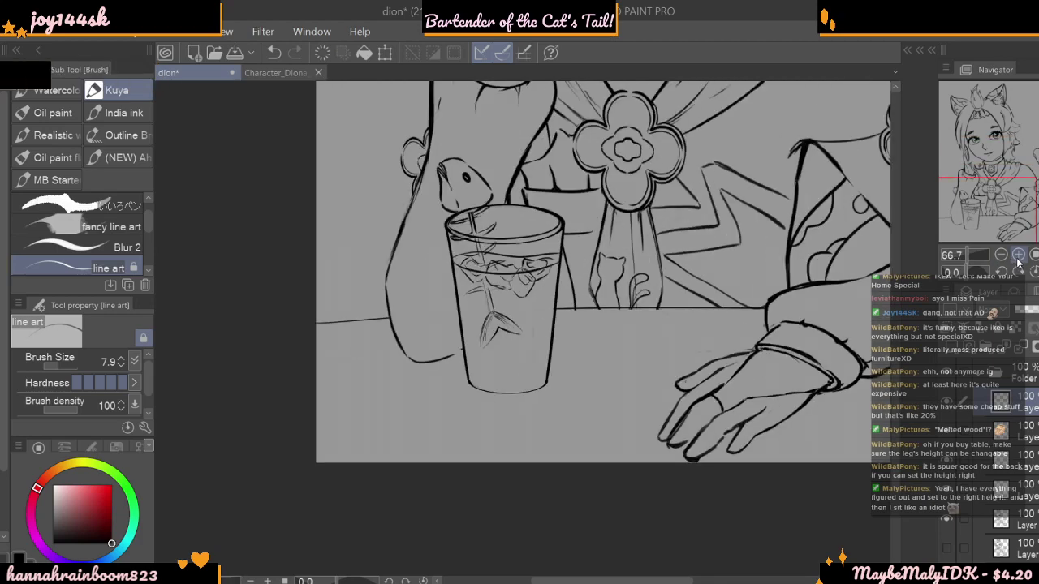
pyautogui.hotkey('ctrl', 't')
pyautogui.moveTo(528, 356); pyautogui.dragTo(536, 379)
pyautogui.moveTo(562, 333); pyautogui.dragTo(558, 311)
pyautogui.moveTo(524, 273); pyautogui.dragTo(516, 264)
pyautogui.moveTo(494, 332); pyautogui.dragTo(493, 335)
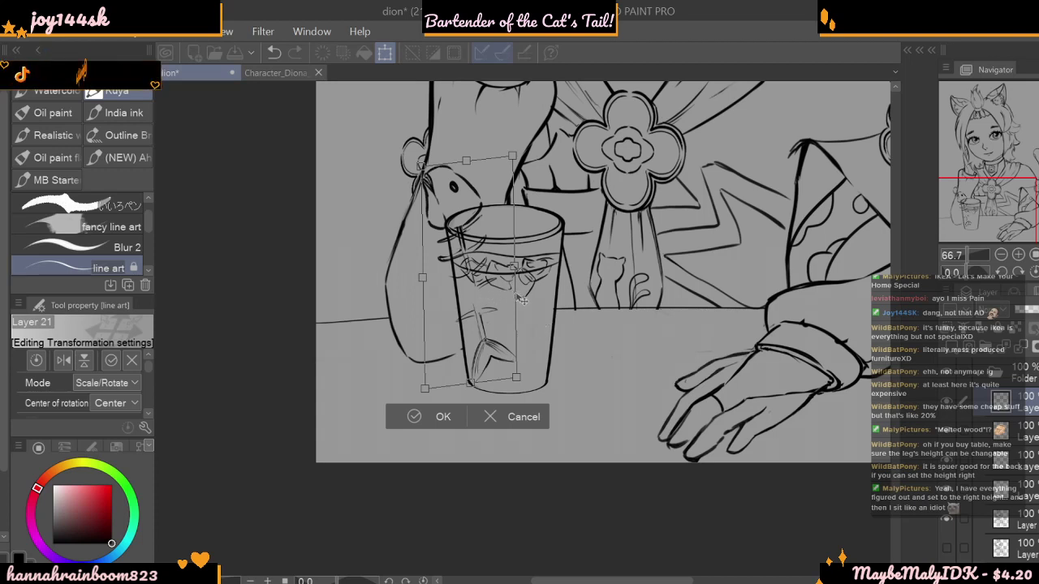
pyautogui.moveTo(522, 301); pyautogui.dragTo(538, 300)
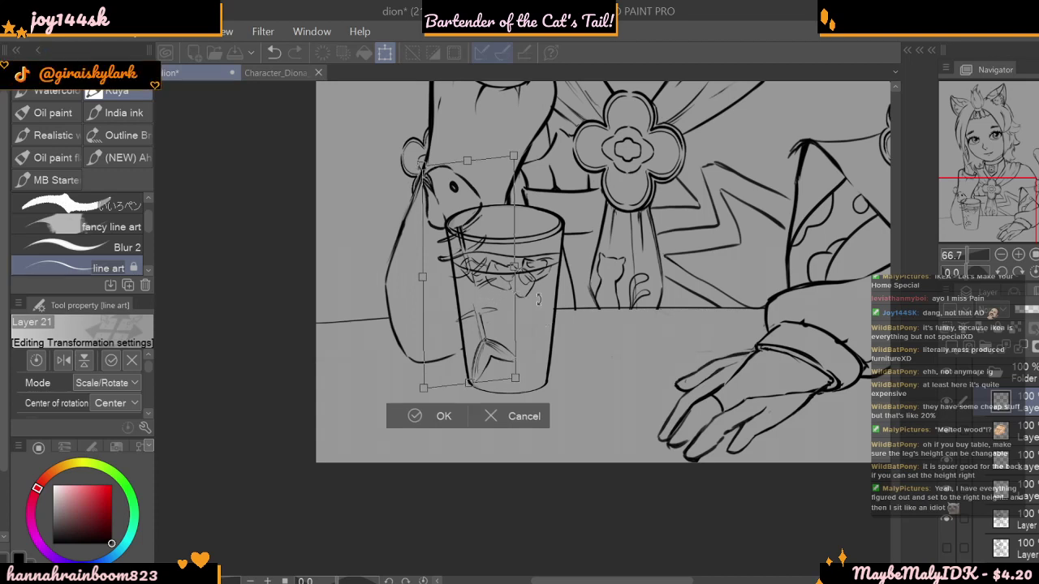
pyautogui.press('Return')
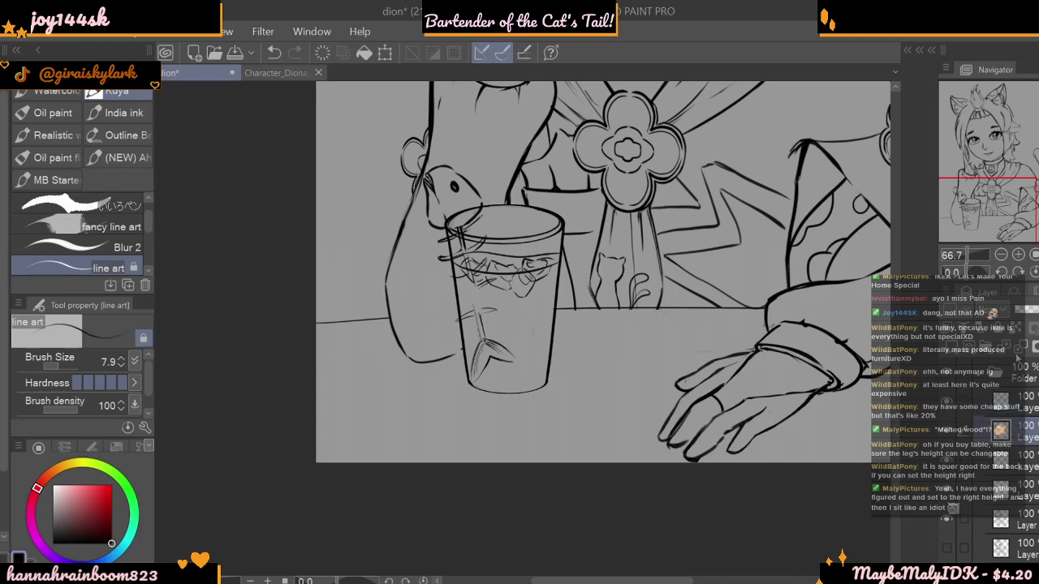
# - Draw the curved rear edge of the glass's base on the glass layer, undoing a stray stroke
pyautogui.click(1007, 271)
pyautogui.click(1002, 270)
pyautogui.click(1002, 270)
pyautogui.click(1001, 270)
pyautogui.click(1002, 270)
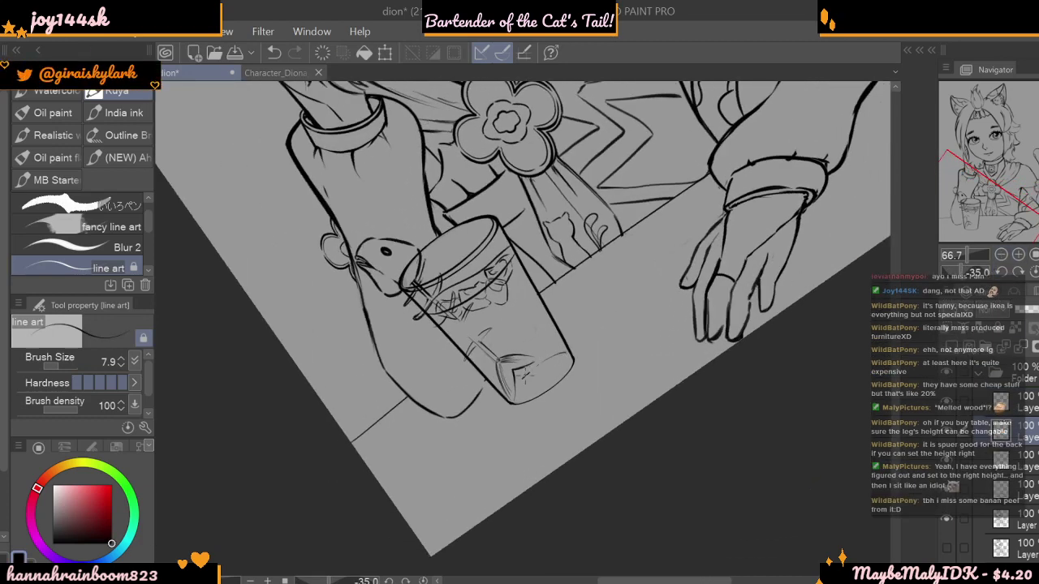
pyautogui.click(275, 52)
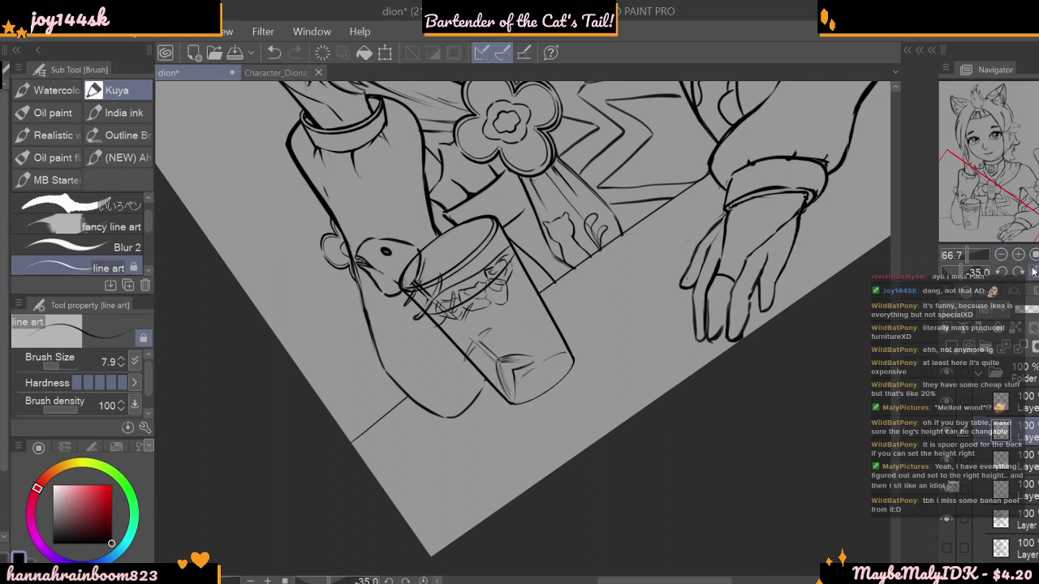
pyautogui.click(1031, 272)
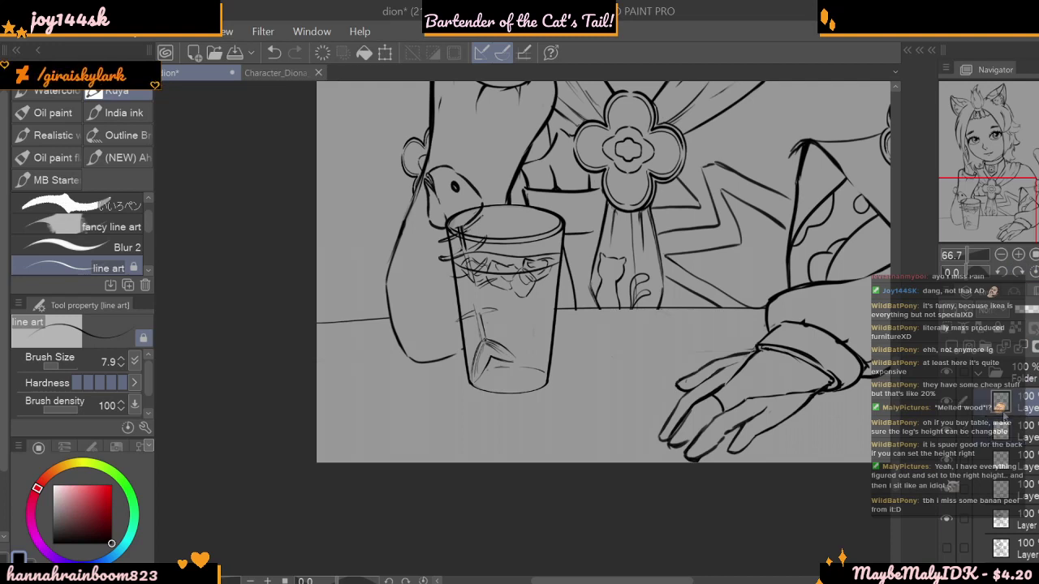
# - Erase the rib ends protruding past the glass's elbow-side edge on the fish layer, using transparent color at brush size 30.1
pyautogui.click(19, 572)
pyautogui.moveTo(65, 365); pyautogui.dragTo(62, 365)
pyautogui.moveTo(445, 234); pyautogui.dragTo(446, 280)
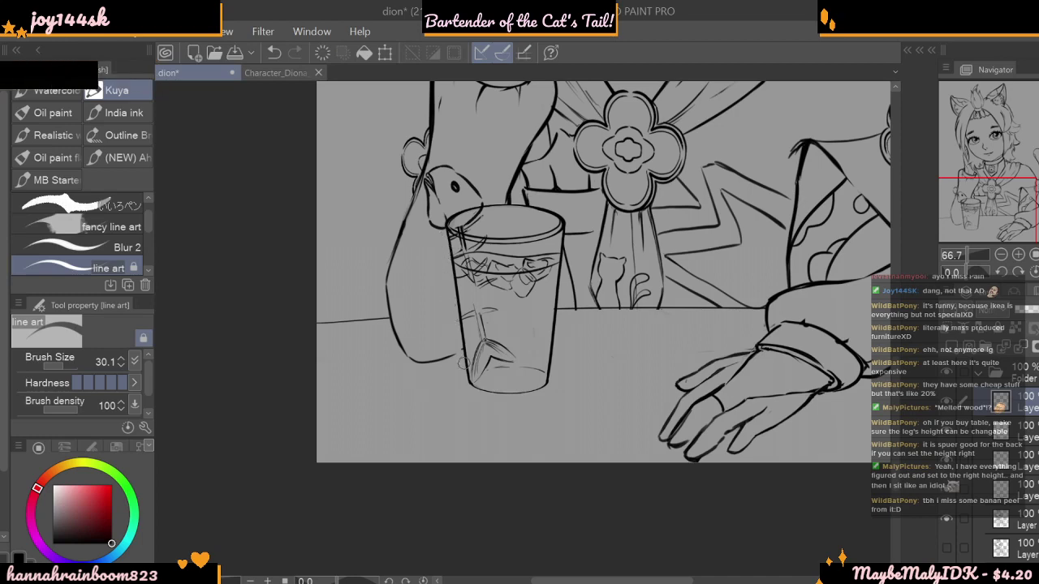
# - Examine the whole drawing and how the fish and glass sit in front of the character
pyautogui.click(1002, 256)
pyautogui.click(1001, 256)
pyautogui.click(1002, 256)
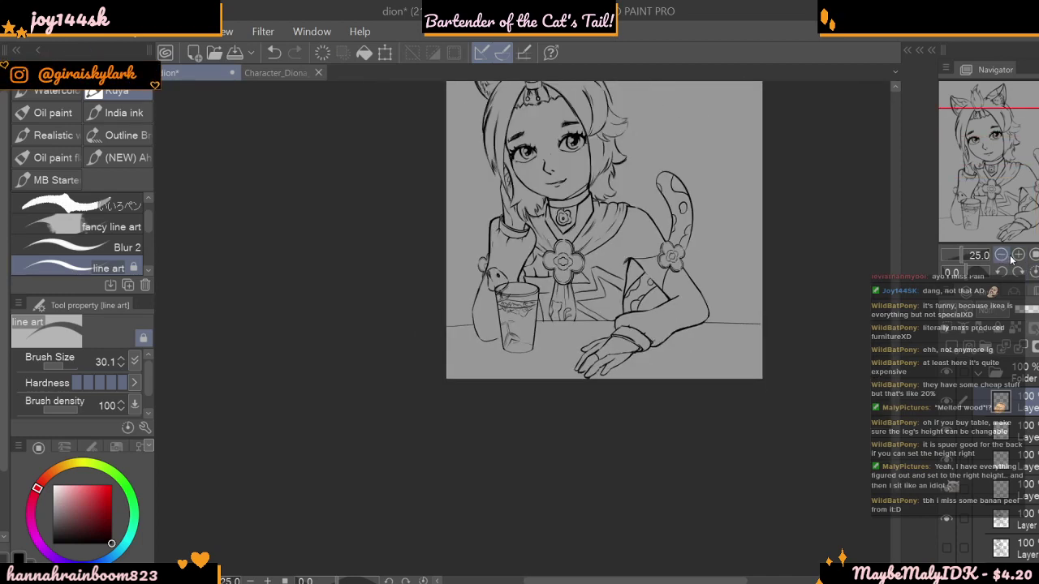
pyautogui.click(1018, 256)
pyautogui.click(1002, 255)
pyautogui.click(1002, 256)
pyautogui.click(1002, 256)
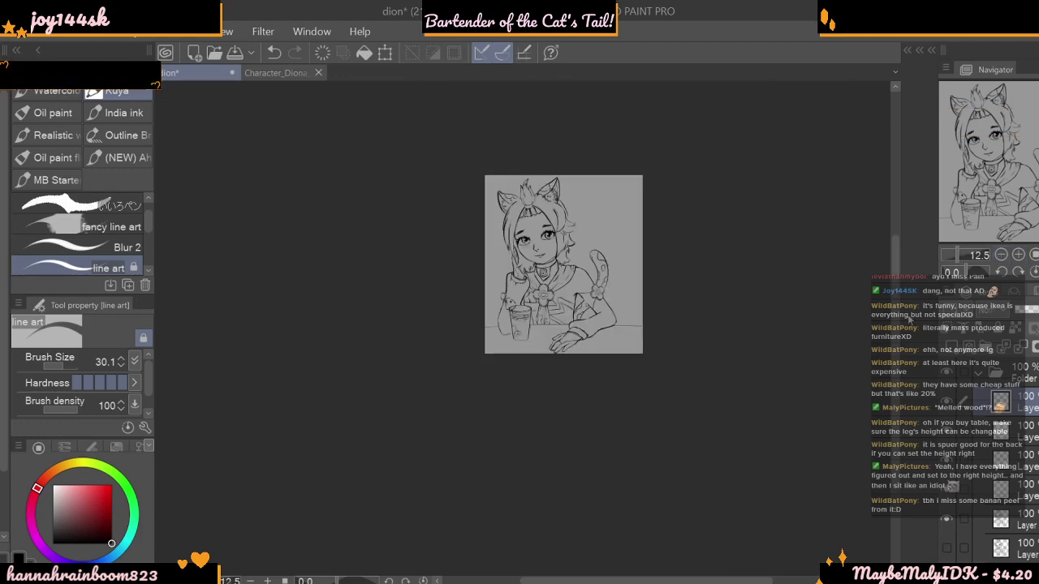
pyautogui.moveTo(897, 323); pyautogui.dragTo(897, 315)
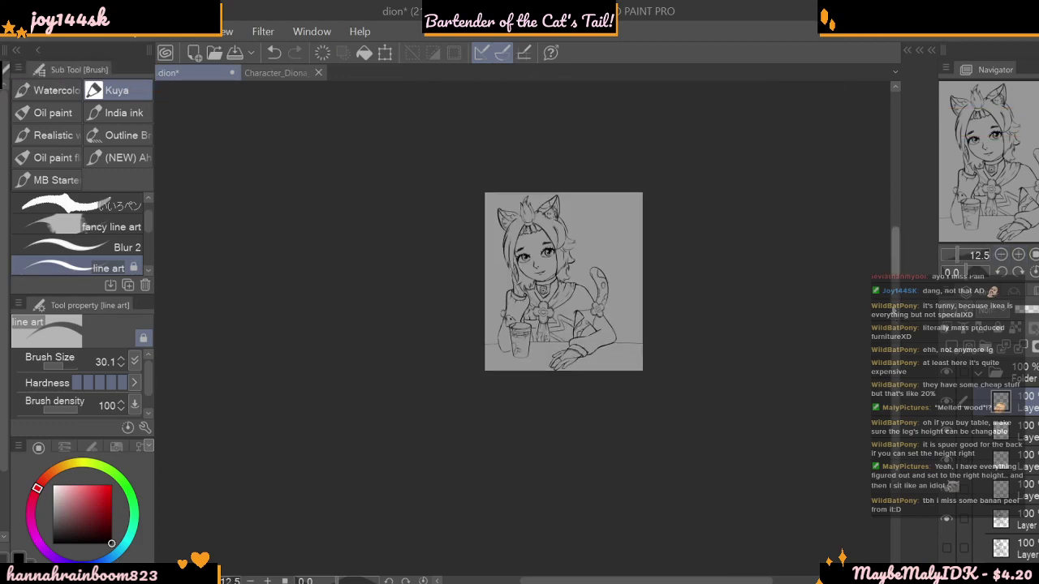
pyautogui.click(1018, 256)
pyautogui.click(1018, 256)
pyautogui.click(1018, 256)
pyautogui.click(1018, 256)
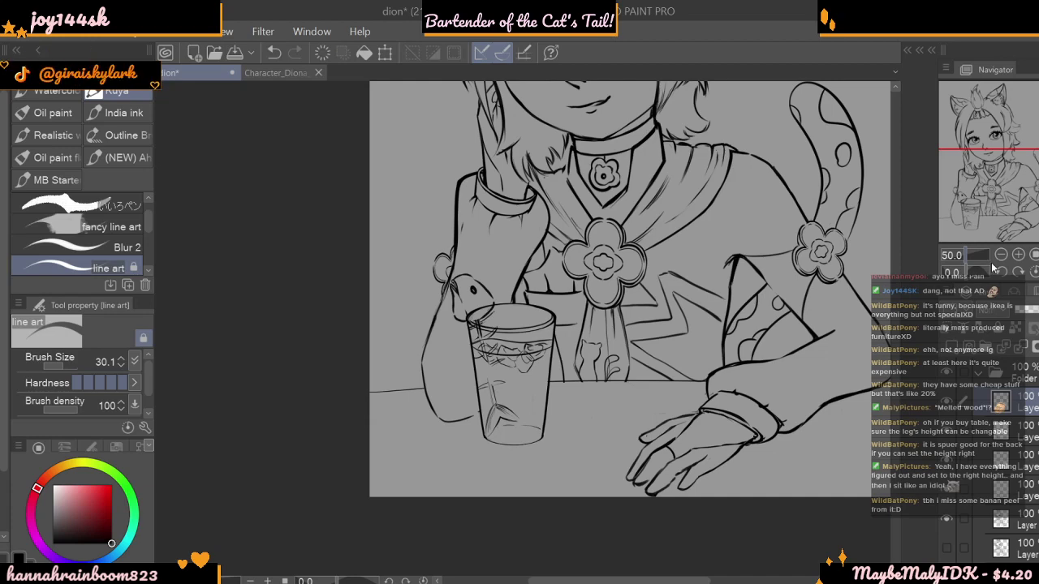
pyautogui.click(1016, 255)
# - Erase the glass rim lines crossing the fish's head on the glass layer, using transparent color
pyautogui.click(951, 423)
pyautogui.click(951, 423)
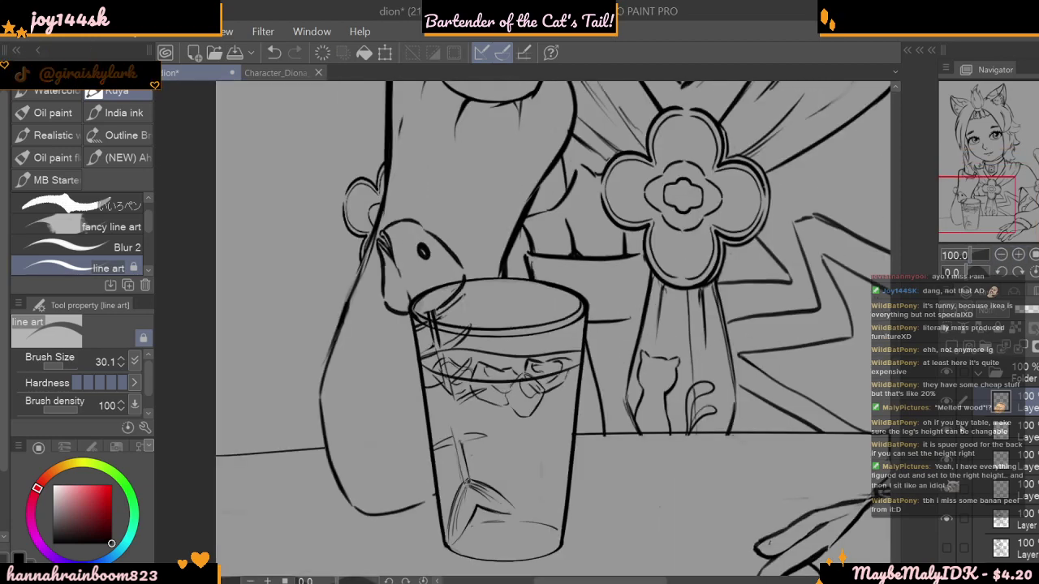
pyautogui.click(1006, 430)
pyautogui.moveTo(434, 292)
pyautogui.mouseDown()
pyautogui.moveTo(418, 303)
pyautogui.moveTo(425, 309)
pyautogui.mouseUp()
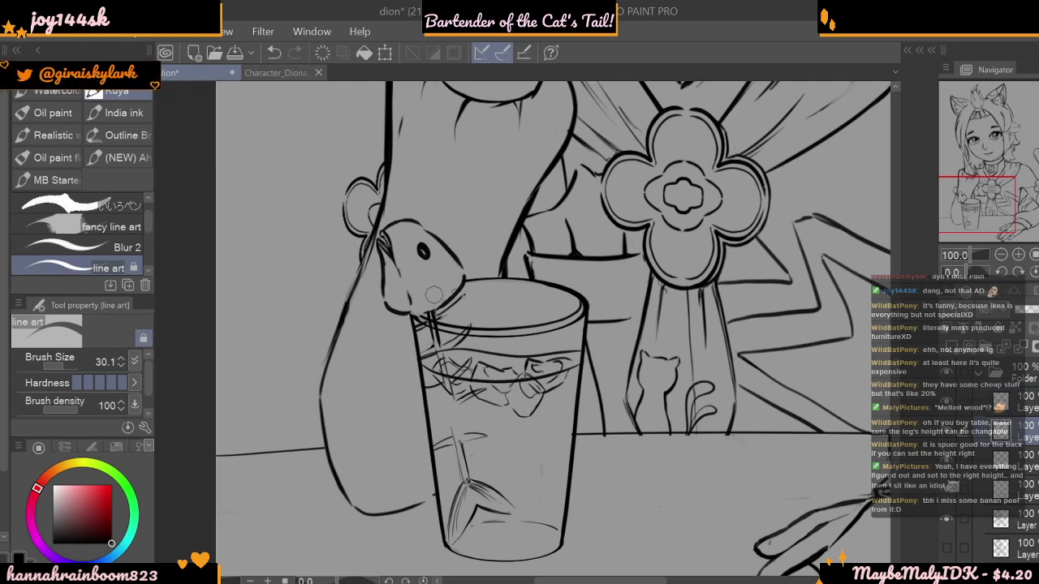
pyautogui.press('c')
pyautogui.moveTo(409, 313); pyautogui.dragTo(441, 300)
pyautogui.press('x')
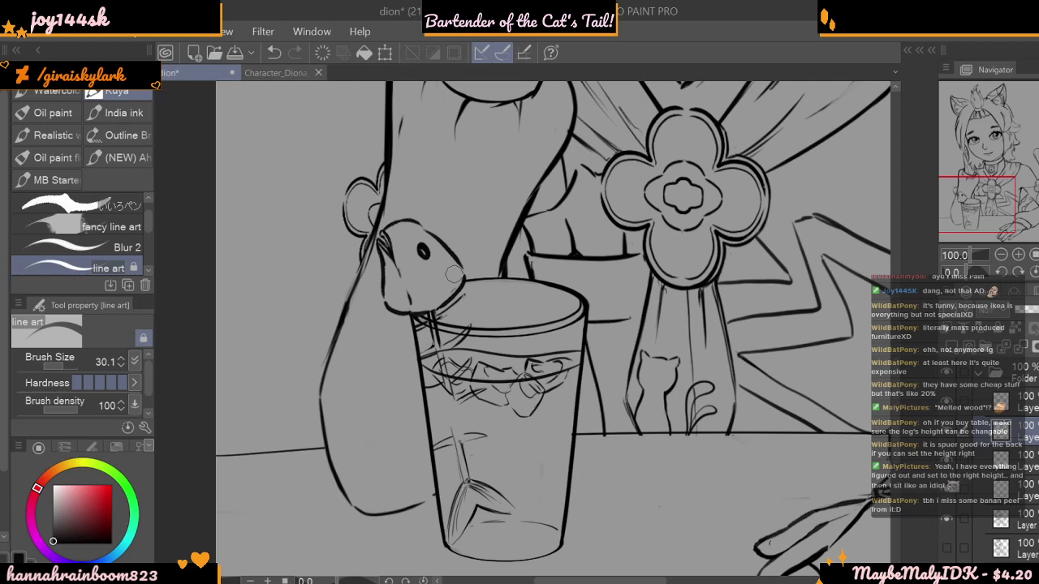
# - Draw more ribs along the fish's spine inside the glass on the fish layer, in black at brush size 15.4
pyautogui.click(1018, 255)
pyautogui.click(1001, 256)
pyautogui.click(1002, 256)
pyautogui.click(1001, 255)
pyautogui.click(1001, 256)
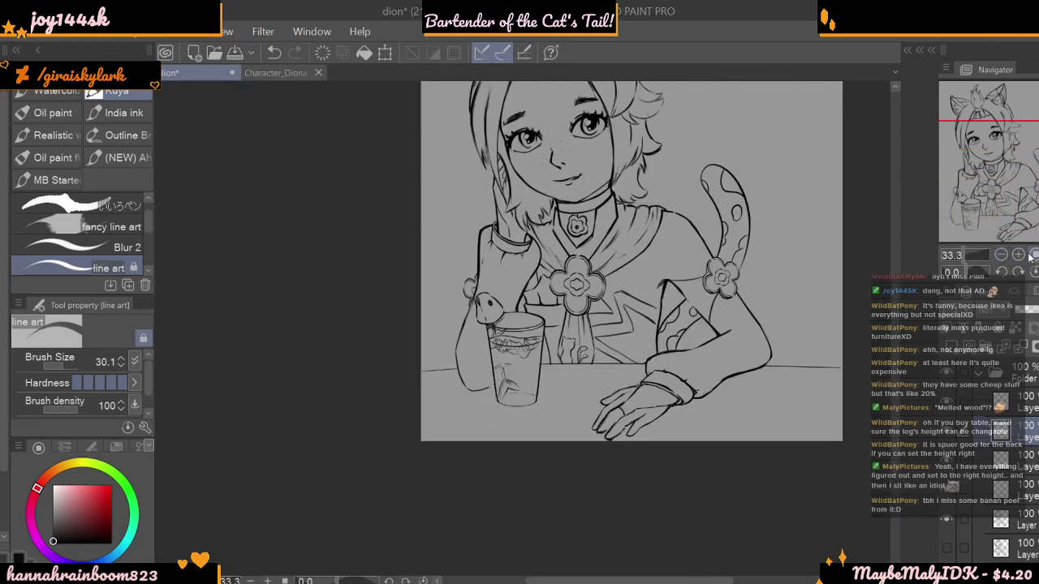
pyautogui.click(1032, 257)
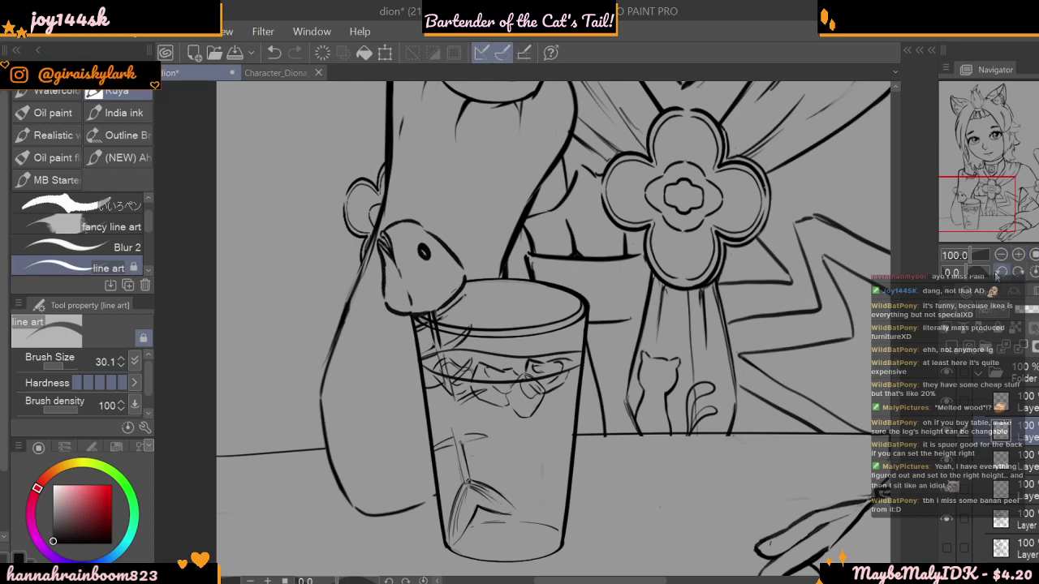
pyautogui.click(111, 543)
pyautogui.moveTo(70, 365); pyautogui.dragTo(60, 363)
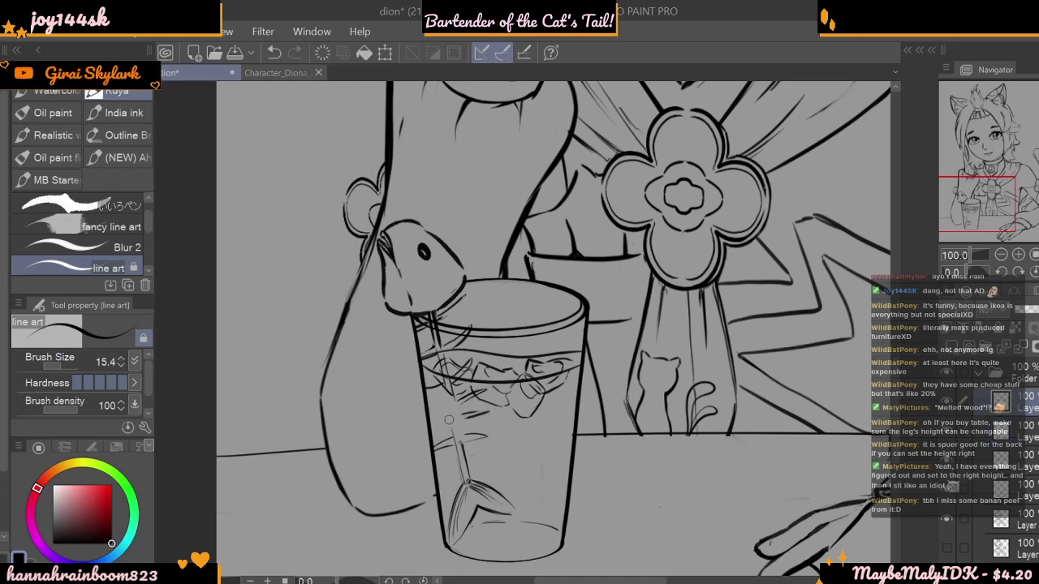
pyautogui.moveTo(429, 420)
pyautogui.mouseDown()
pyautogui.moveTo(455, 410)
pyautogui.moveTo(456, 420)
pyautogui.moveTo(446, 392)
pyautogui.mouseUp()
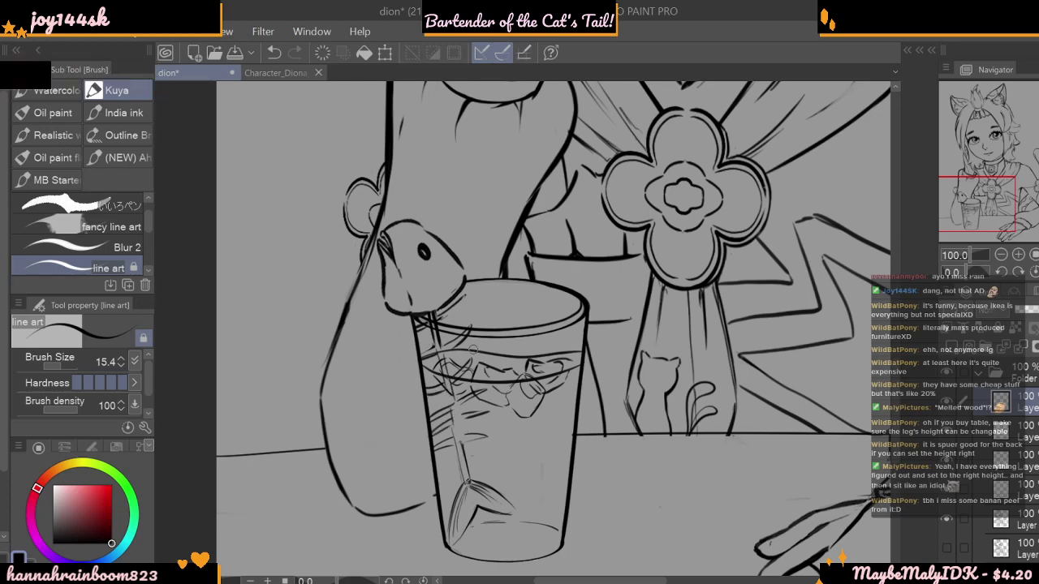
# - Clean up the upper ribs overlapping the ice on the fish layer and retouch the ice outline near the glass's elbow-side edge
pyautogui.click(1012, 437)
pyautogui.click(946, 432)
pyautogui.click(947, 432)
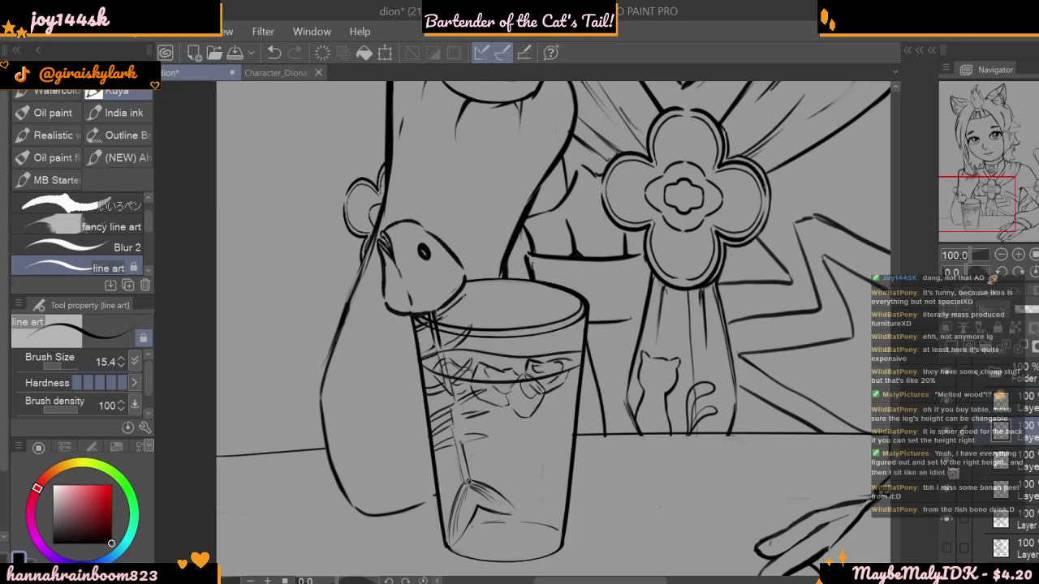
pyautogui.click(1006, 398)
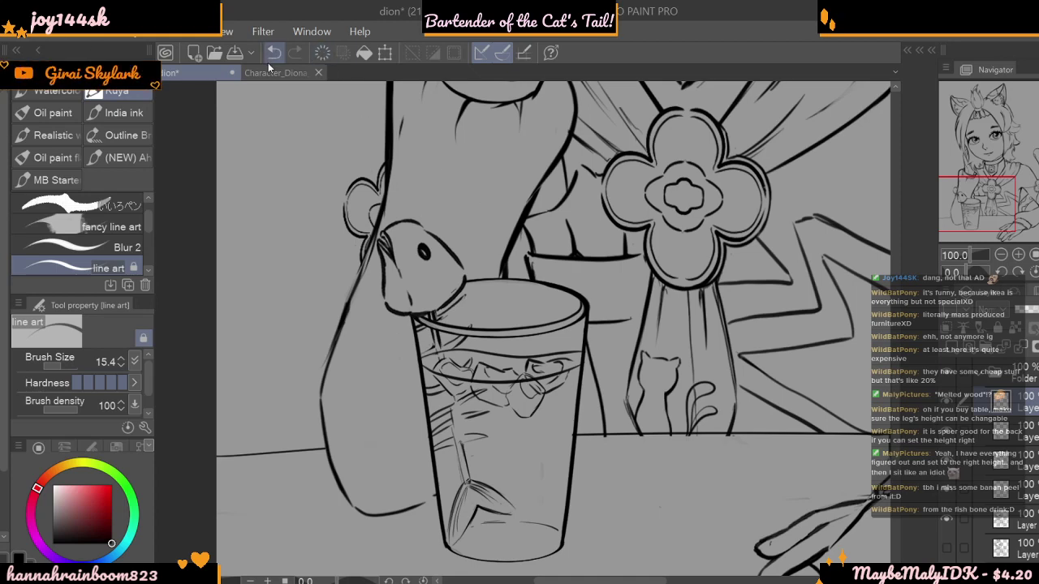
pyautogui.click(1003, 426)
pyautogui.moveTo(422, 348); pyautogui.dragTo(439, 349)
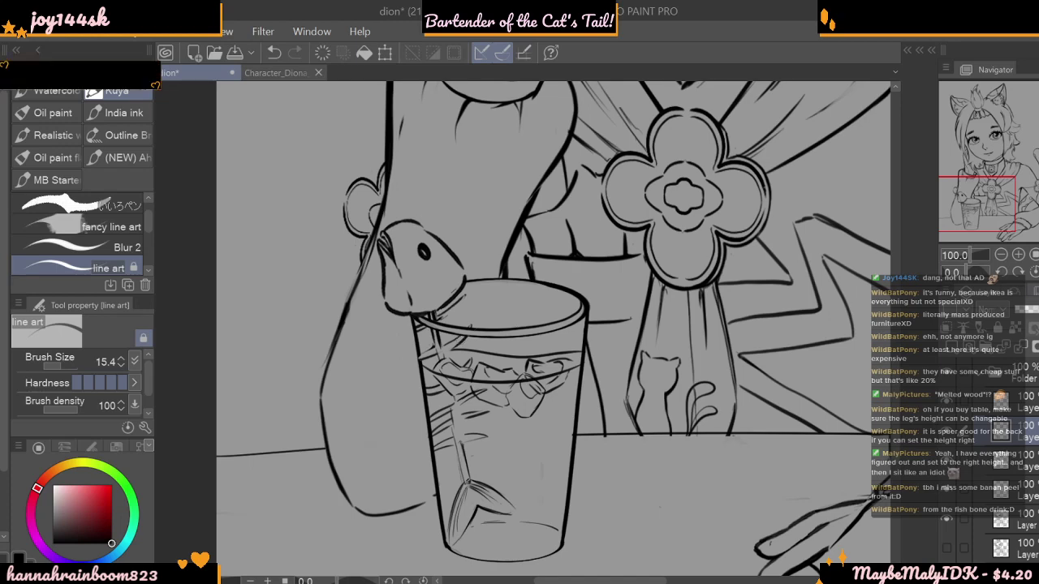
pyautogui.keyDown('alt'); pyautogui.click(419, 350); pyautogui.keyUp('alt')
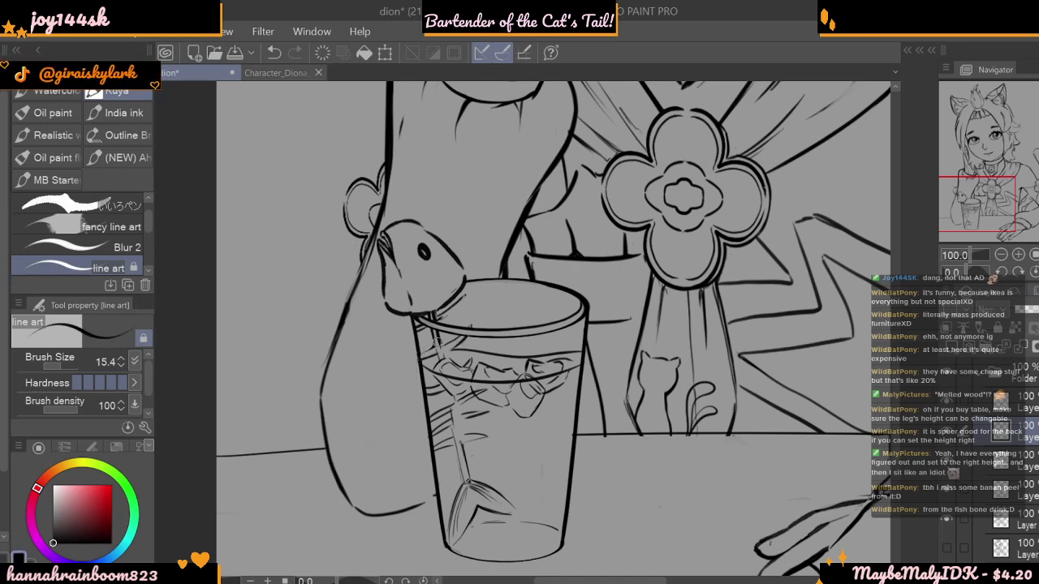
# - Open the Chongyu file and select its grey grain-texture layer, Layer 2, for copying, toggling its visibility to identify it
pyautogui.click(998, 255)
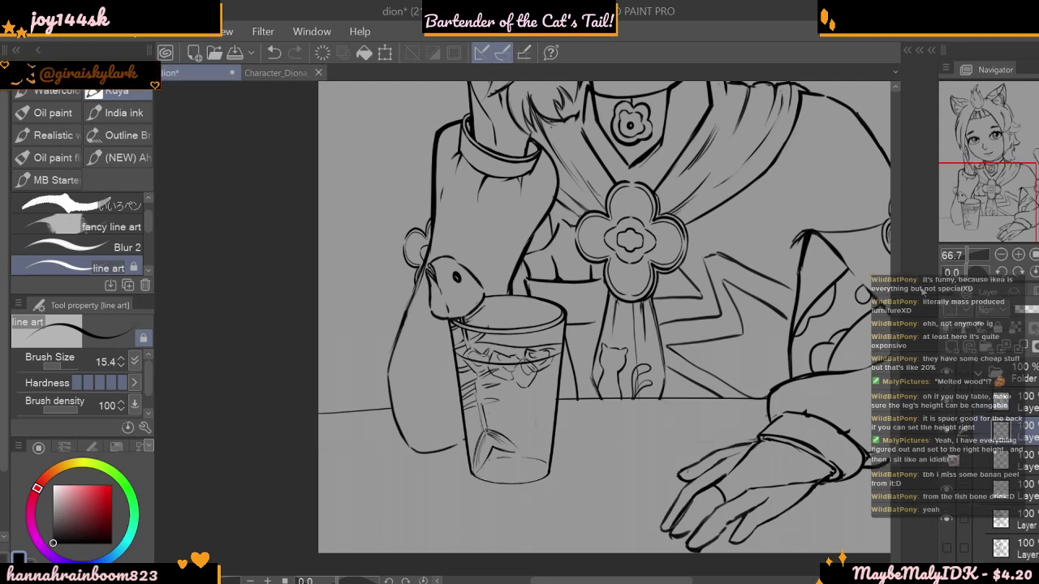
pyautogui.click(1001, 255)
pyautogui.click(1001, 255)
pyautogui.click(1001, 255)
pyautogui.scroll(3, 901, 333)
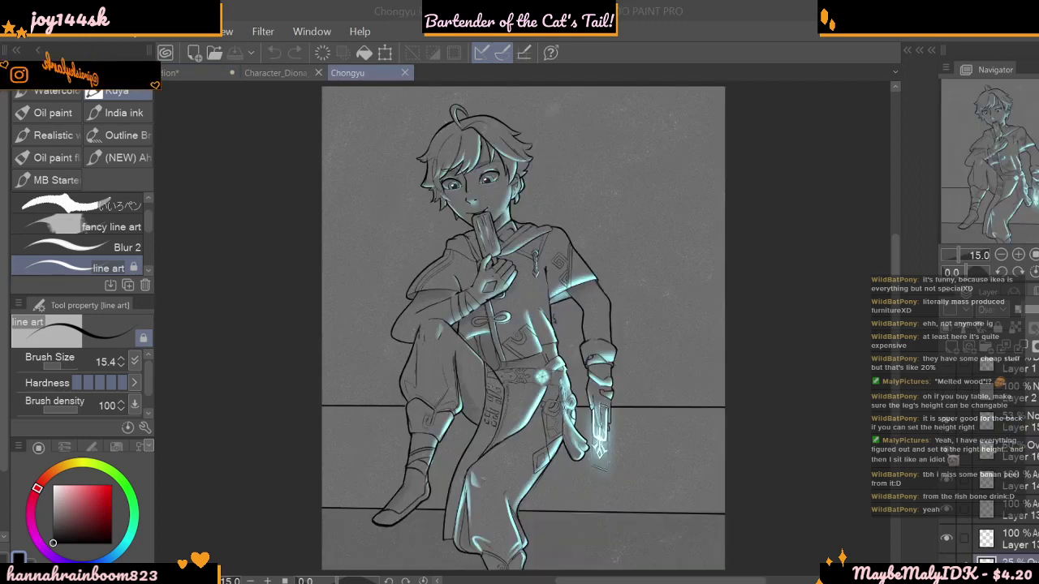
pyautogui.scroll(-2, 998, 463)
pyautogui.click(1020, 541)
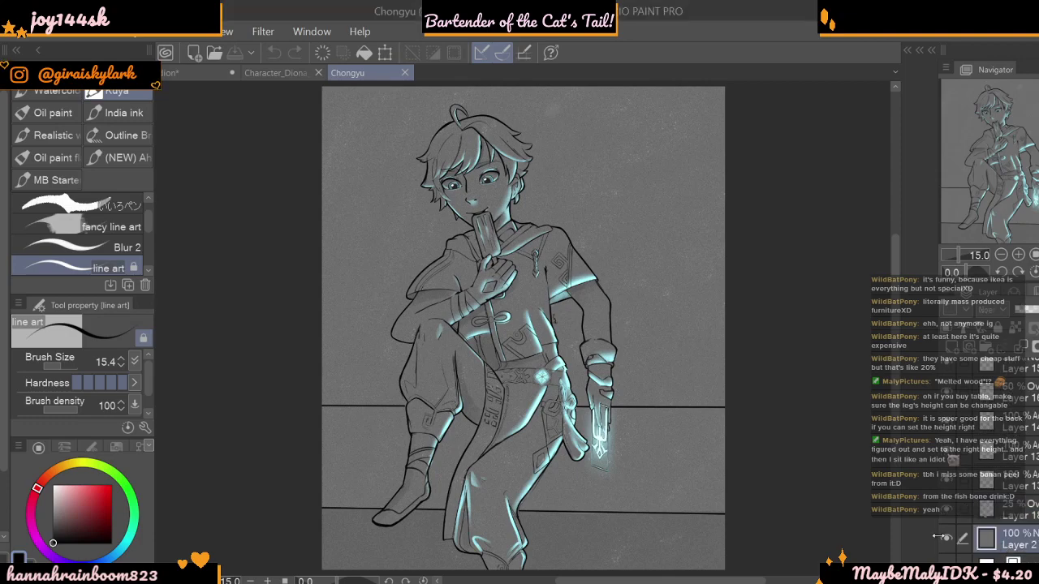
pyautogui.click(946, 538)
pyautogui.click(946, 538)
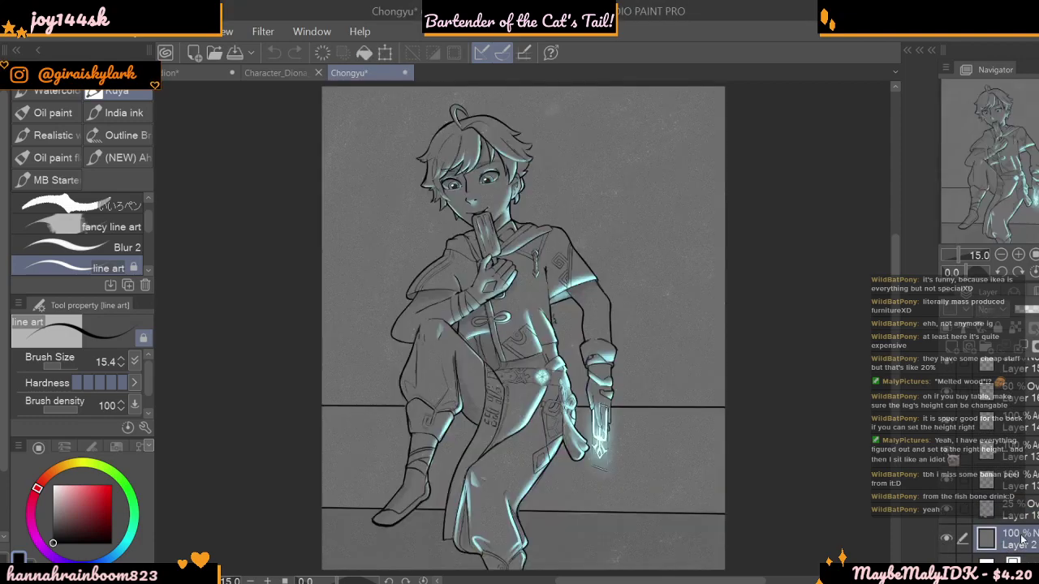
# - Paste the grey texture layer into the dion drawing and move it beneath the line art layers
pyautogui.click(168, 72)
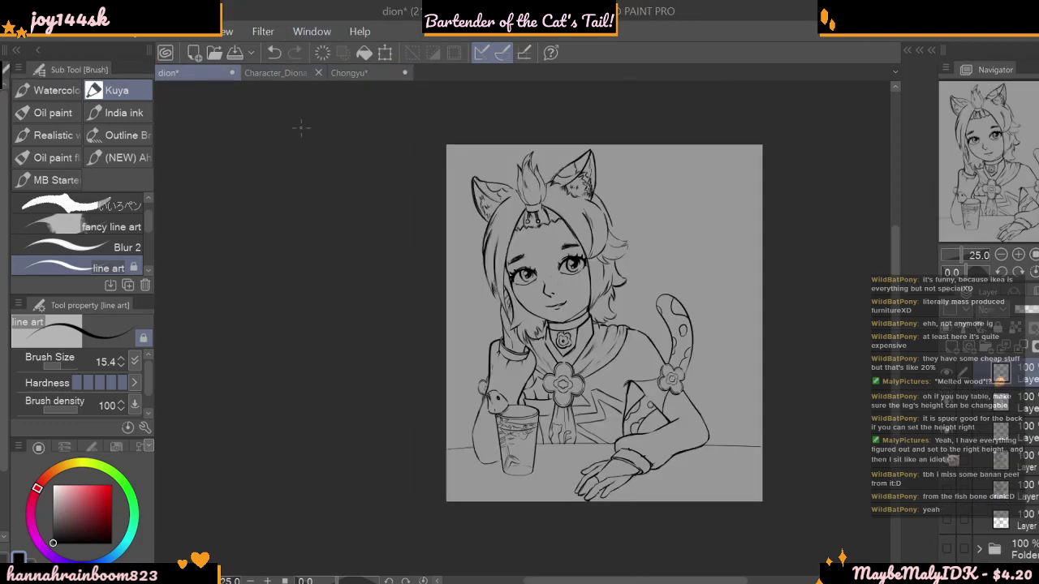
pyautogui.hotkey('ctrl', 'v')
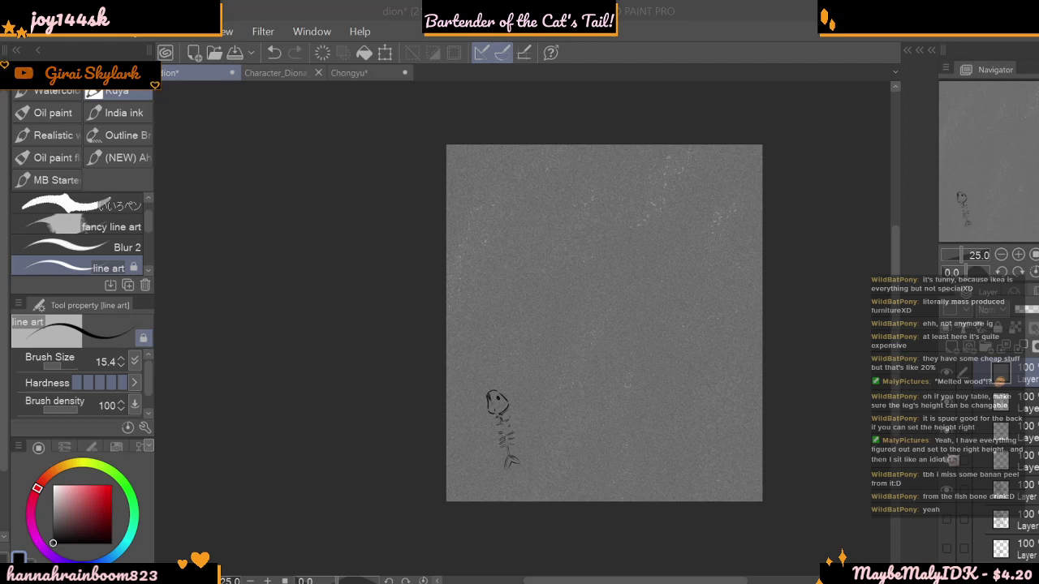
pyautogui.moveTo(1028, 453); pyautogui.dragTo(1020, 559)
pyautogui.scroll(-4, 1024, 474)
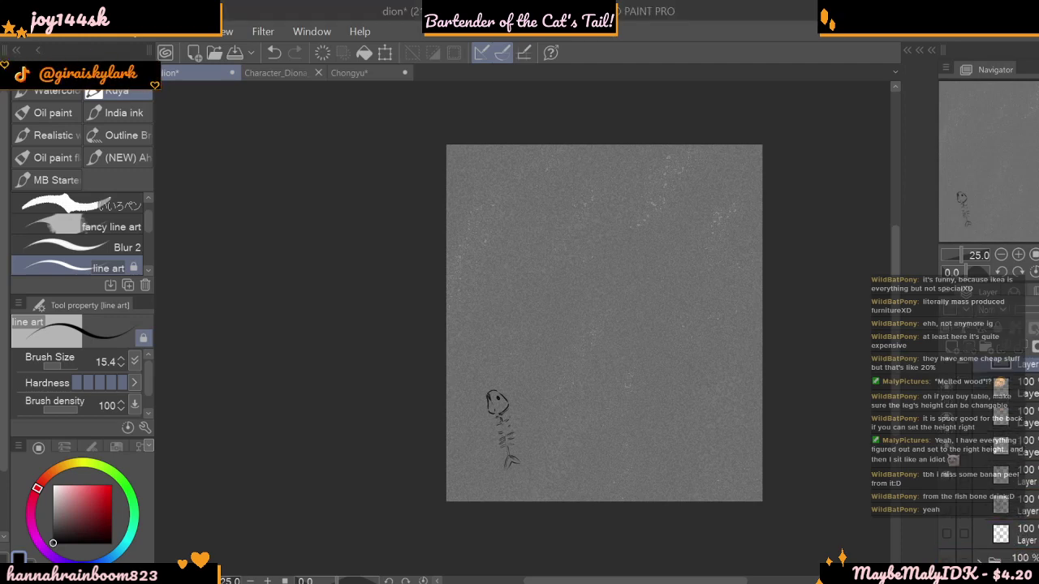
pyautogui.moveTo(1025, 475); pyautogui.dragTo(1021, 471)
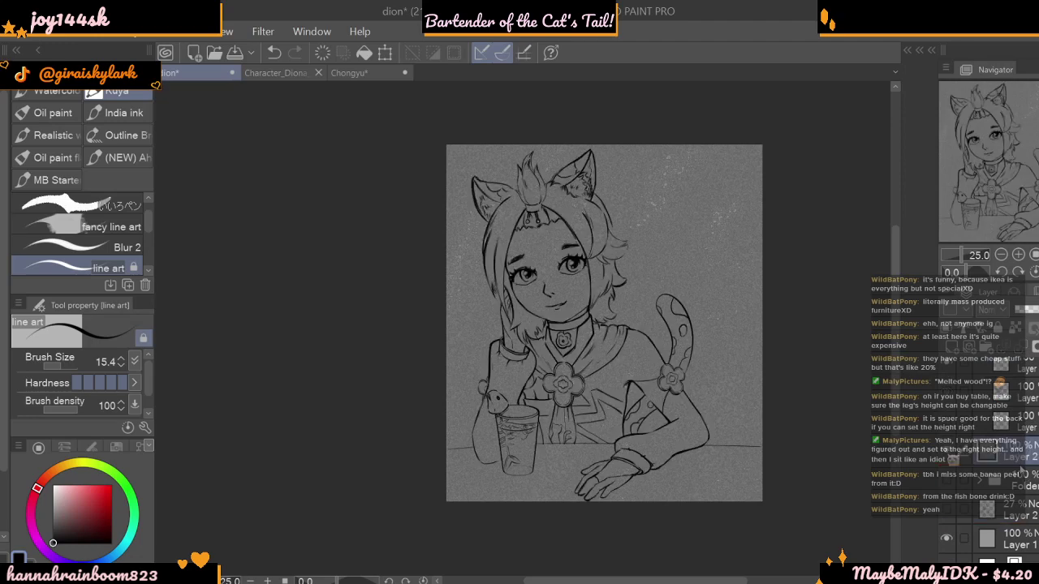
# - Thicken the hair strands around the base of the topknot on the character's line art layer, using brush size 15.4
pyautogui.moveTo(896, 362); pyautogui.dragTo(896, 352)
pyautogui.click(1018, 255)
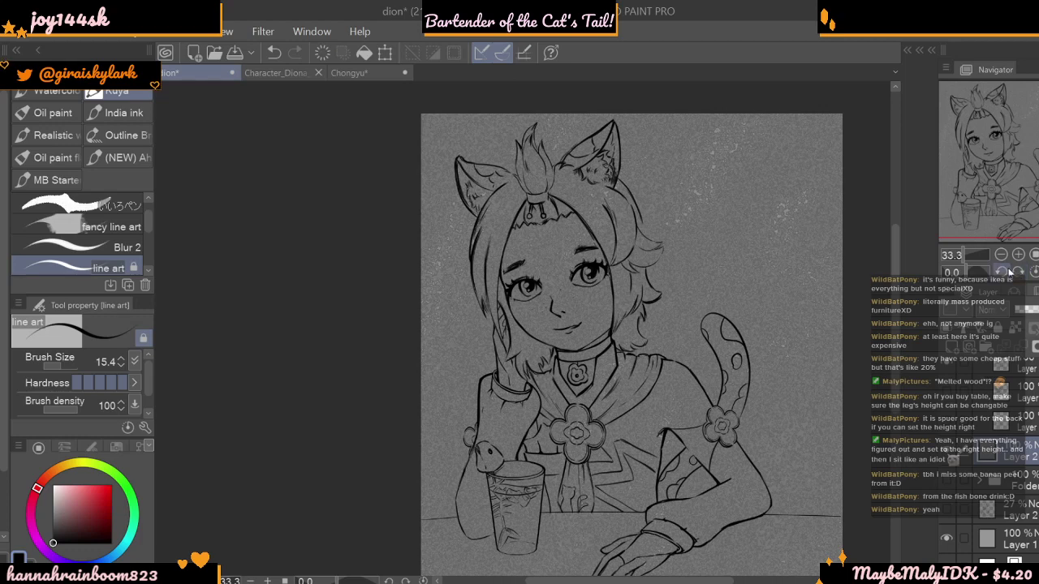
pyautogui.scroll(5, 1007, 423)
pyautogui.click(1007, 401)
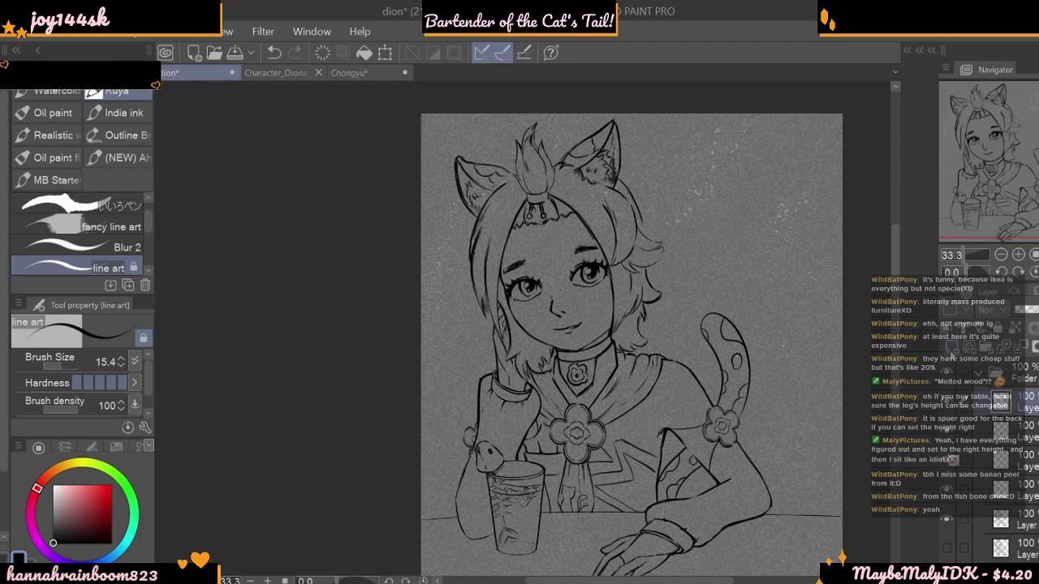
pyautogui.click(54, 365)
pyautogui.moveTo(893, 338); pyautogui.dragTo(892, 367)
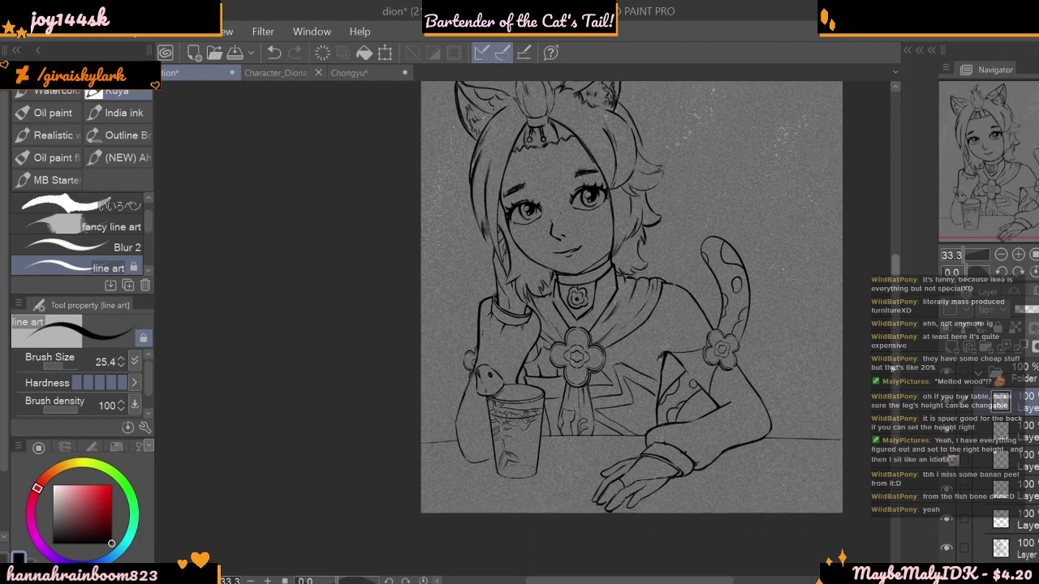
pyautogui.scroll(2, 893, 369)
pyautogui.scroll(5, 893, 370)
pyautogui.moveTo(75, 361); pyautogui.dragTo(54, 361)
pyautogui.moveTo(537, 177)
pyautogui.mouseDown()
pyautogui.moveTo(544, 205)
pyautogui.moveTo(550, 186)
pyautogui.mouseUp()
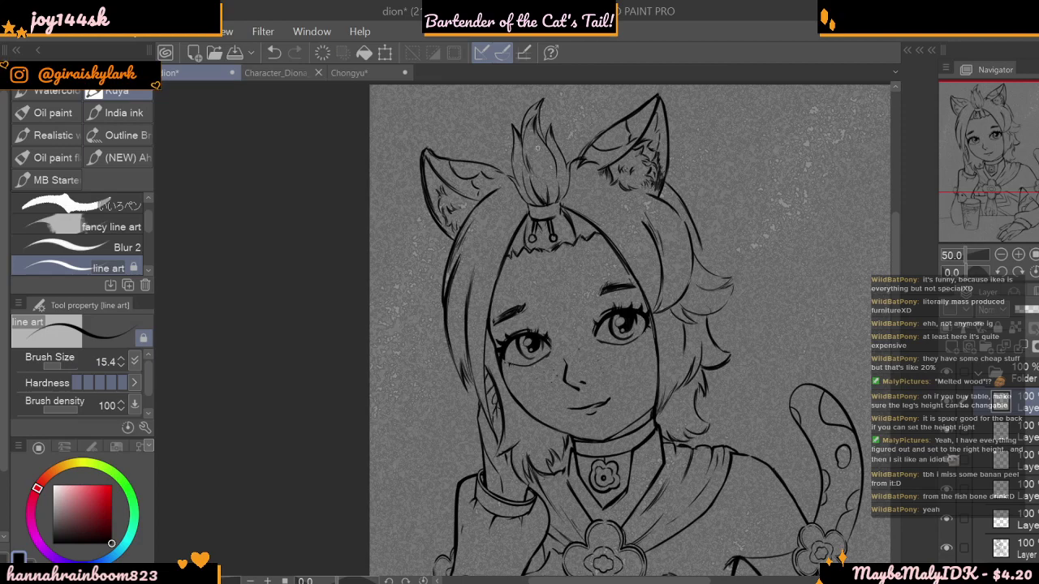
pyautogui.moveTo(510, 223); pyautogui.dragTo(524, 205)
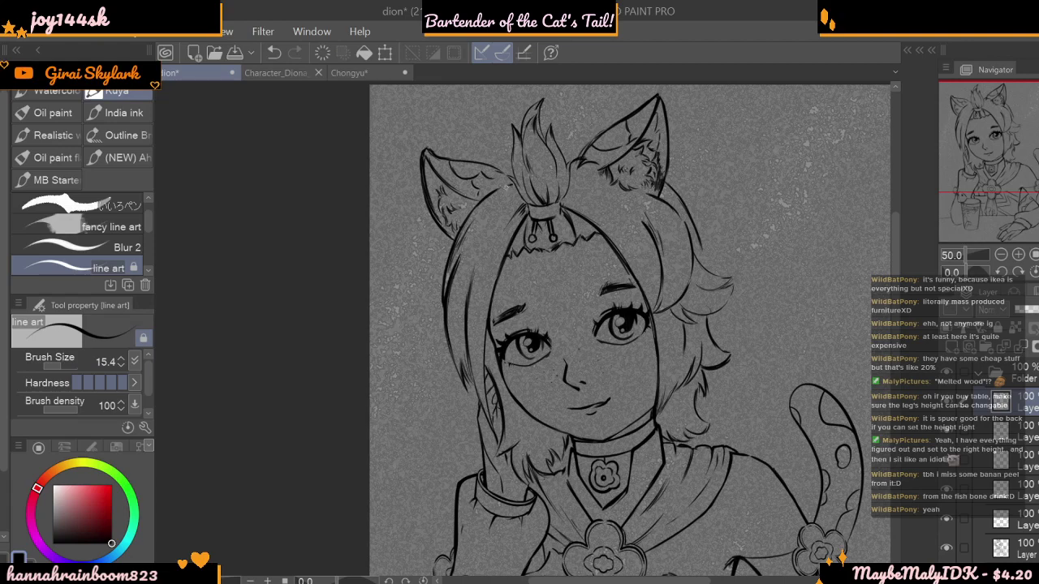
pyautogui.moveTo(511, 185); pyautogui.dragTo(492, 204)
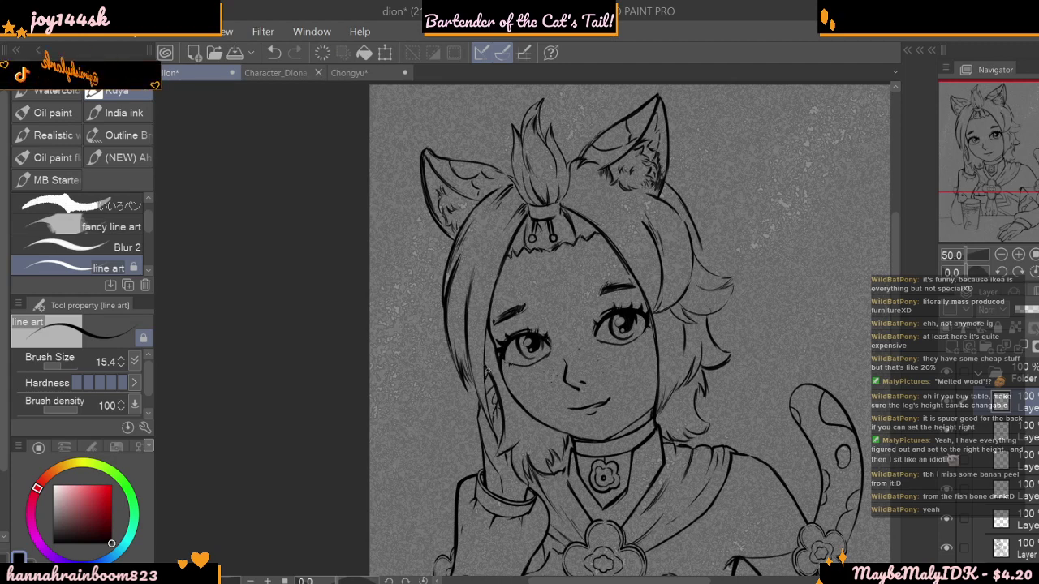
# - Strengthen the side lock beside the face, its tips near the collar, and the hair strands on the tail side
pyautogui.moveTo(498, 355); pyautogui.dragTo(487, 382)
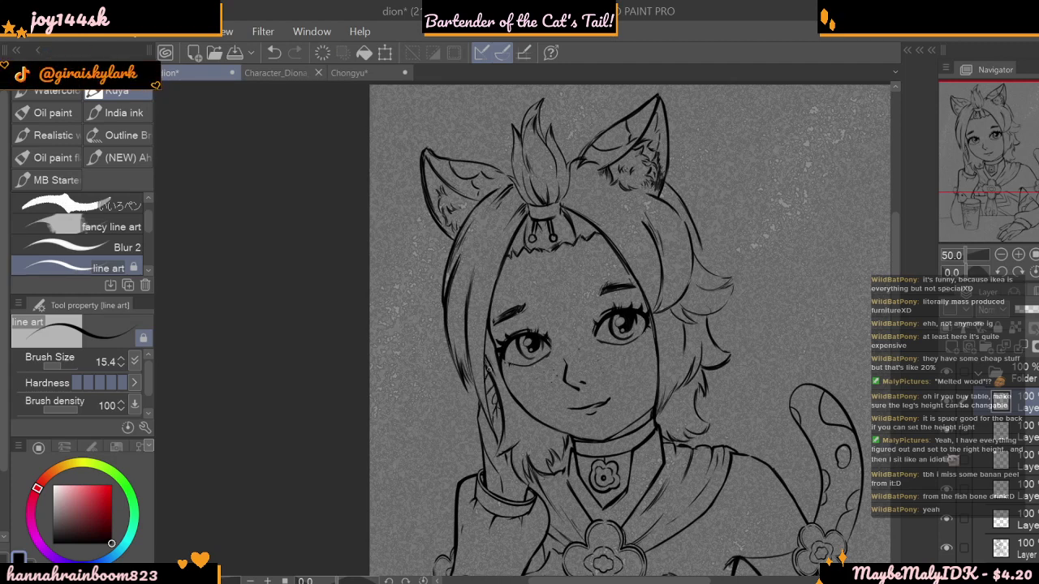
pyautogui.moveTo(489, 323); pyautogui.dragTo(495, 362)
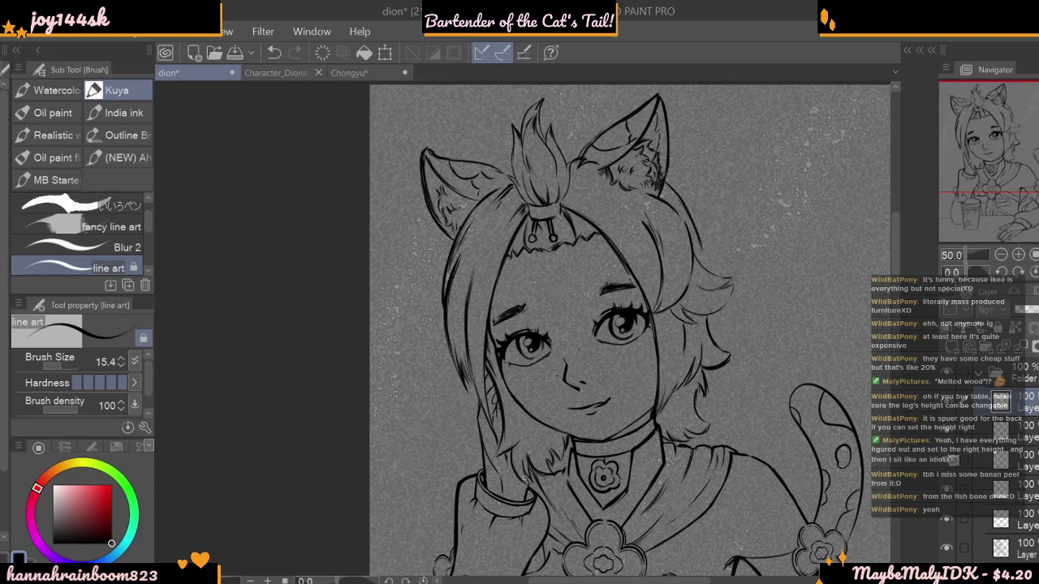
pyautogui.moveTo(516, 459); pyautogui.dragTo(525, 479)
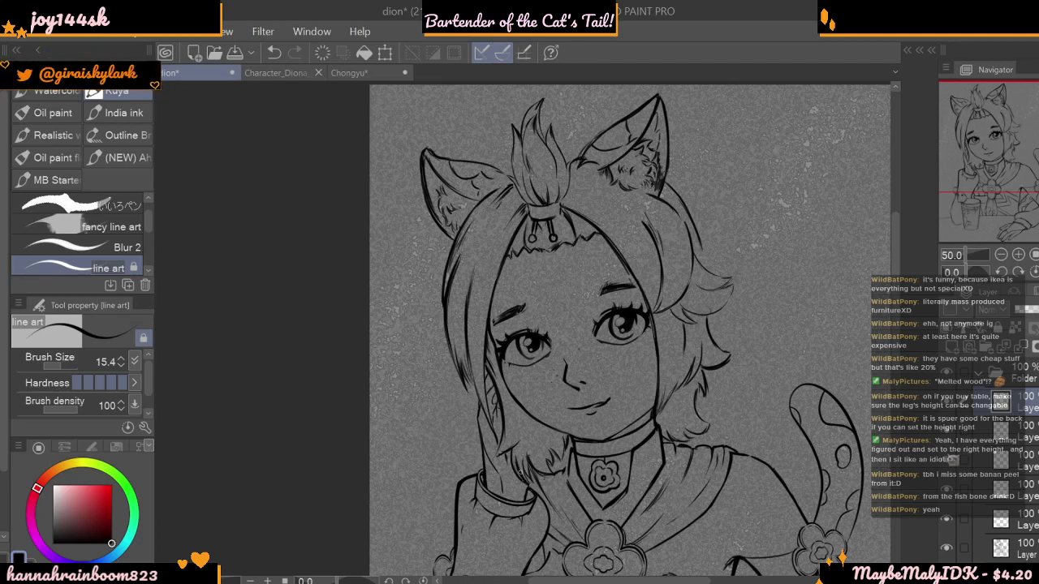
pyautogui.moveTo(497, 434); pyautogui.dragTo(515, 453)
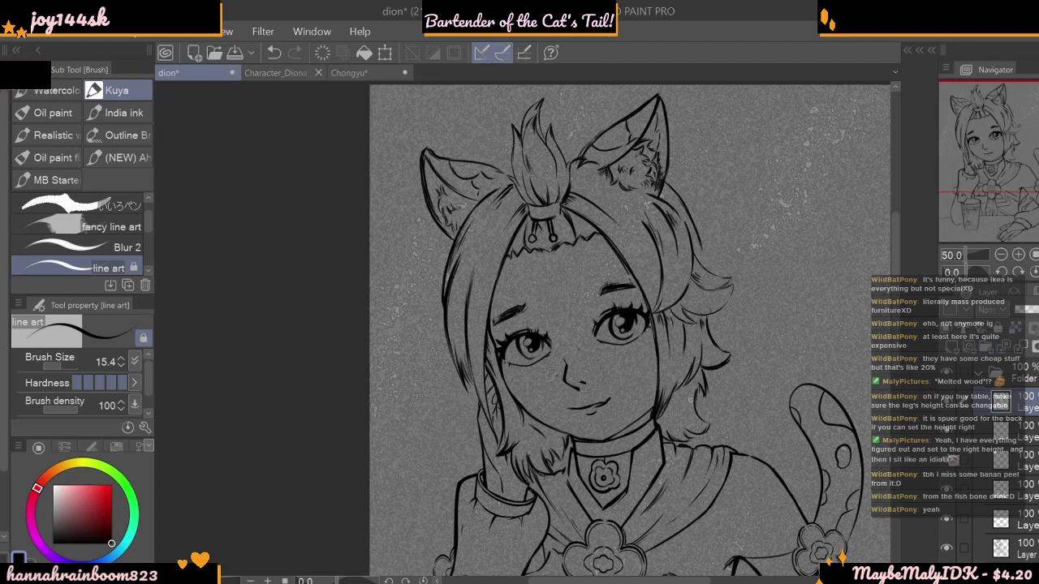
pyautogui.click(1002, 254)
pyautogui.click(1019, 255)
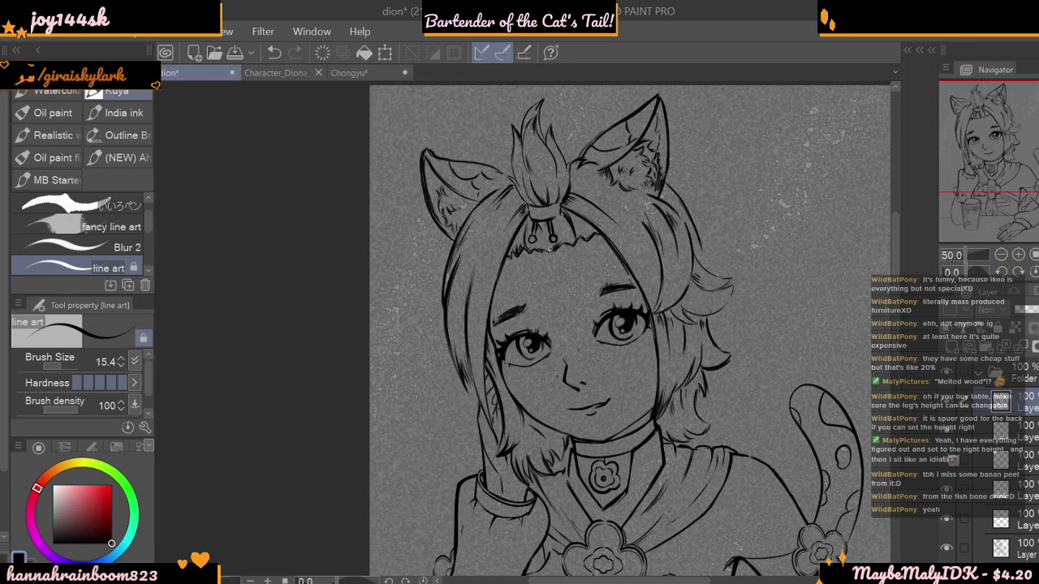
pyautogui.click(1001, 254)
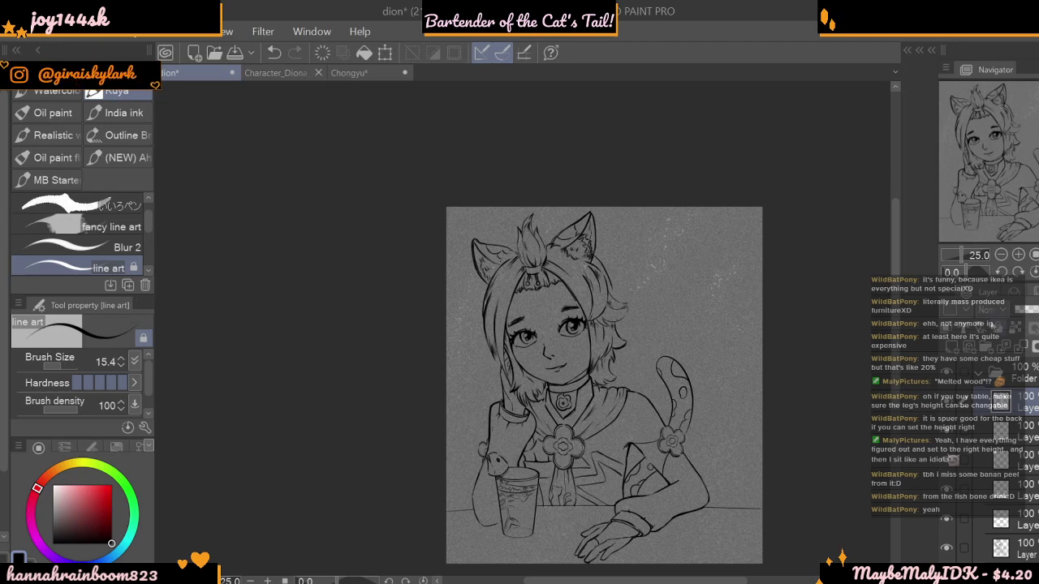
pyautogui.click(1018, 254)
pyautogui.click(1018, 254)
pyautogui.click(1018, 254)
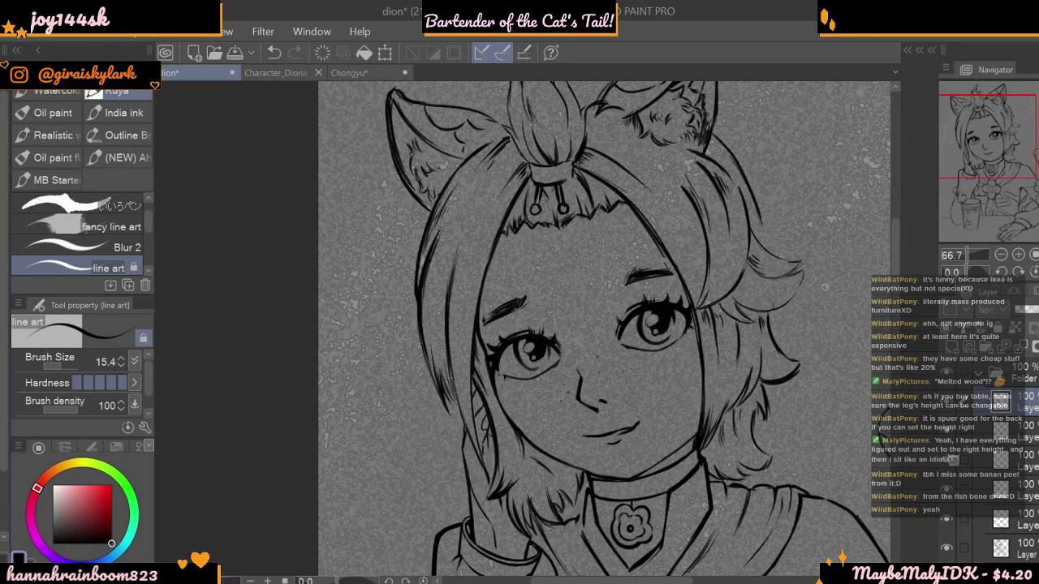
pyautogui.click(1019, 272)
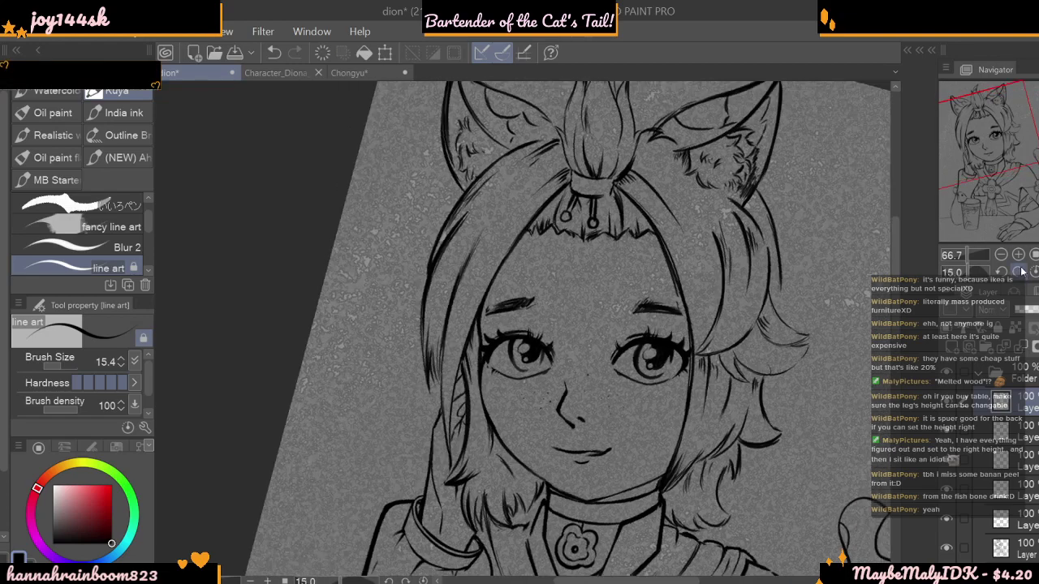
pyautogui.click(1019, 272)
pyautogui.click(1020, 272)
pyautogui.click(1019, 271)
pyautogui.click(1019, 272)
pyautogui.click(1019, 272)
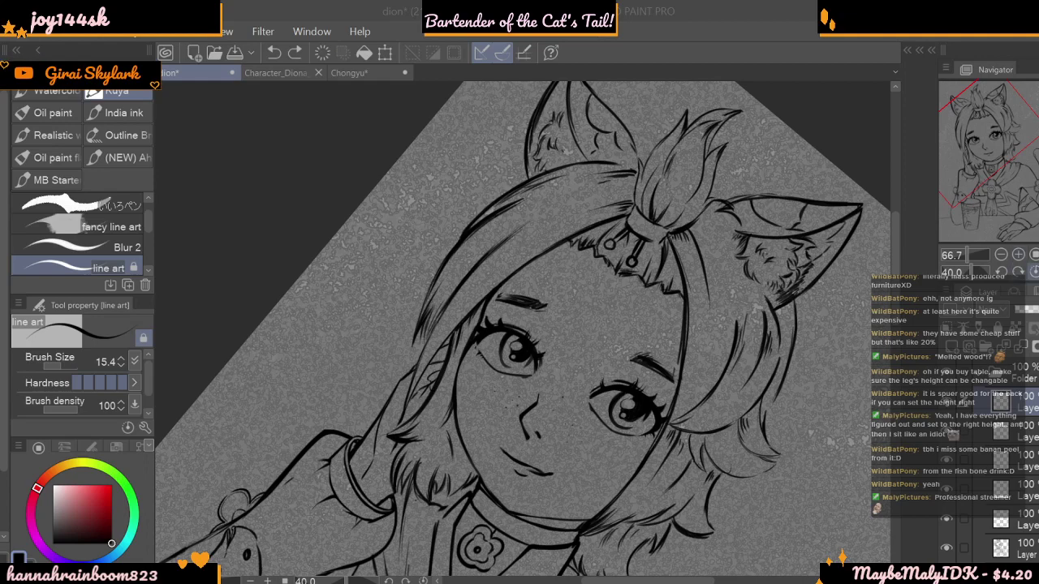
pyautogui.click(1034, 271)
pyautogui.click(1001, 255)
pyautogui.click(1001, 255)
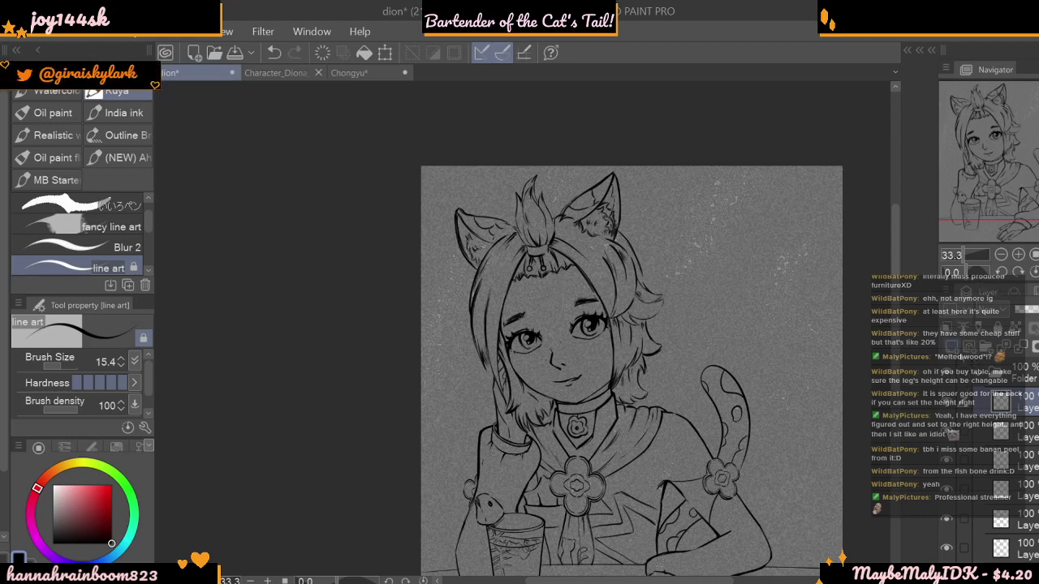
# - Sketch a desk with a wide top and a drawer cabinet at each end in the empty background beside the character's head
pyautogui.moveTo(667, 240); pyautogui.dragTo(670, 295)
pyautogui.moveTo(667, 239); pyautogui.dragTo(841, 229)
pyautogui.moveTo(666, 244); pyautogui.dragTo(842, 242)
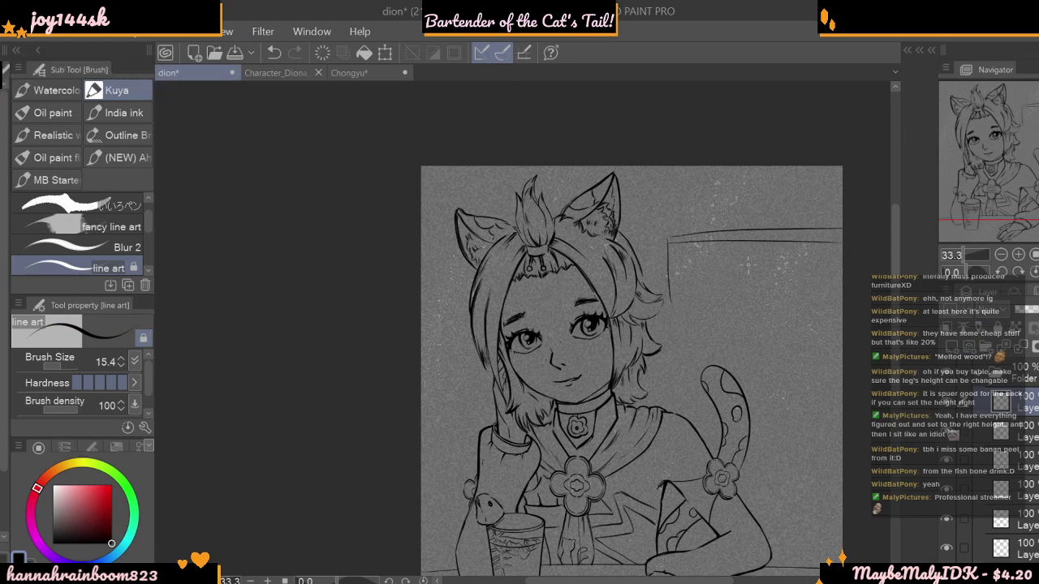
pyautogui.moveTo(729, 240); pyautogui.dragTo(729, 312)
pyautogui.moveTo(806, 242)
pyautogui.mouseDown()
pyautogui.moveTo(806, 295)
pyautogui.moveTo(842, 305)
pyautogui.mouseUp()
pyautogui.moveTo(677, 315); pyautogui.dragTo(714, 315)
pyautogui.moveTo(672, 286); pyautogui.dragTo(727, 287)
pyautogui.moveTo(671, 254); pyautogui.dragTo(726, 254)
pyautogui.moveTo(807, 286); pyautogui.dragTo(845, 286)
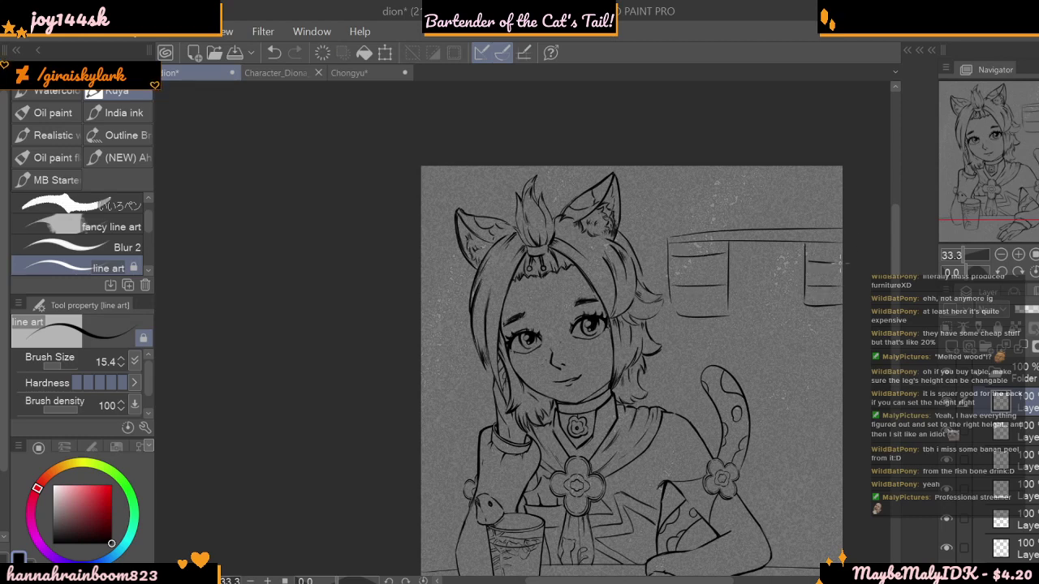
# - Add knobs to the sketched desk's drawers and a pull-out tray between the two cabinets
pyautogui.moveTo(696, 269); pyautogui.dragTo(697, 301)
pyautogui.moveTo(825, 291); pyautogui.dragTo(824, 271)
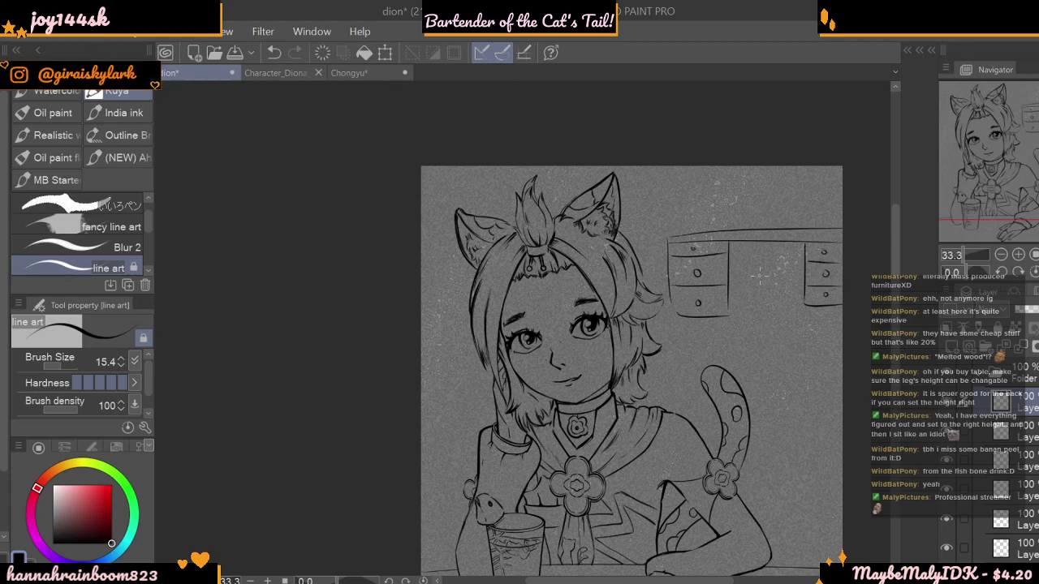
pyautogui.moveTo(729, 262); pyautogui.dragTo(801, 259)
pyautogui.moveTo(799, 257); pyautogui.dragTo(750, 268)
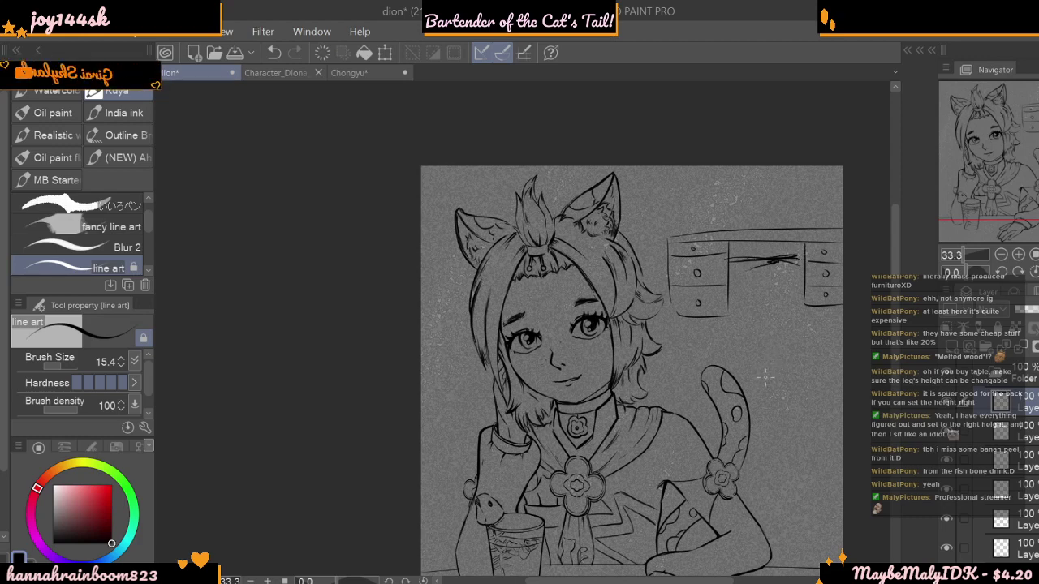
pyautogui.moveTo(730, 249); pyautogui.dragTo(807, 252)
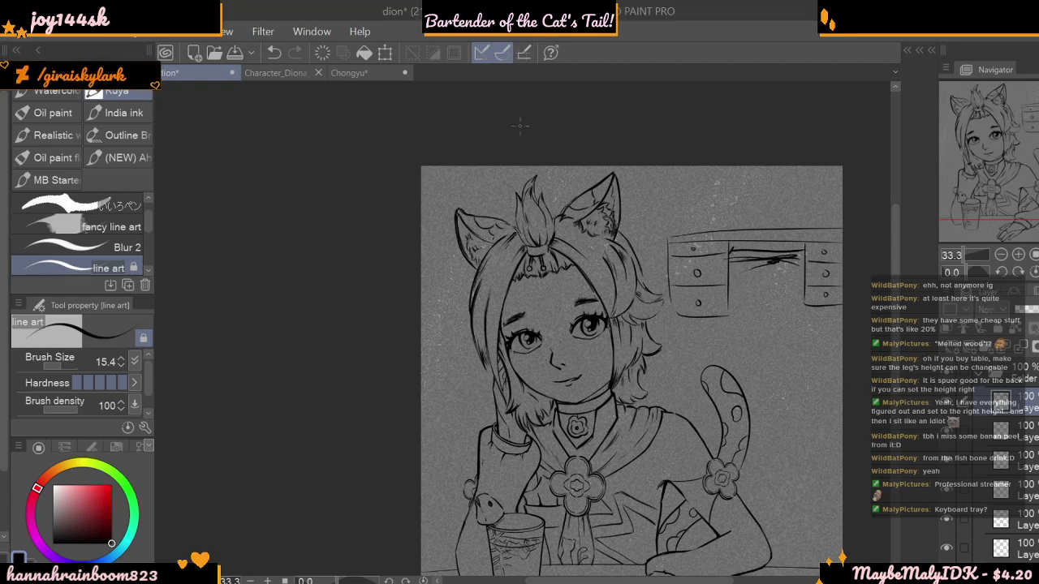
# - Undo all strokes of the desk sketch in the background
pyautogui.click(275, 52)
pyautogui.click(275, 53)
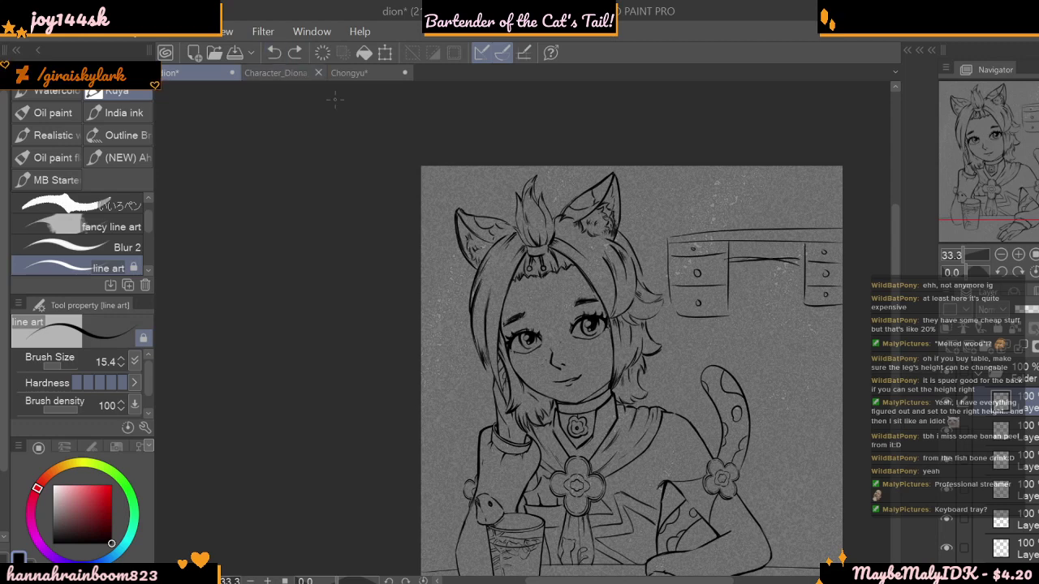
pyautogui.click(946, 403)
pyautogui.moveTo(897, 372); pyautogui.dragTo(903, 397)
pyautogui.hotkey('ctrl', 'y')
pyautogui.hotkey('ctrl', 'z')
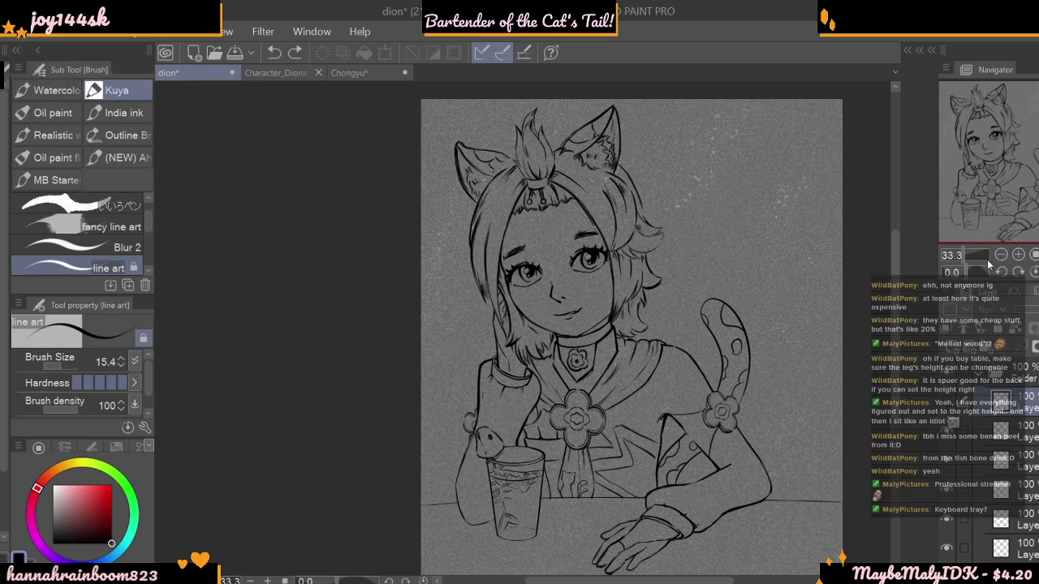
pyautogui.click(949, 351)
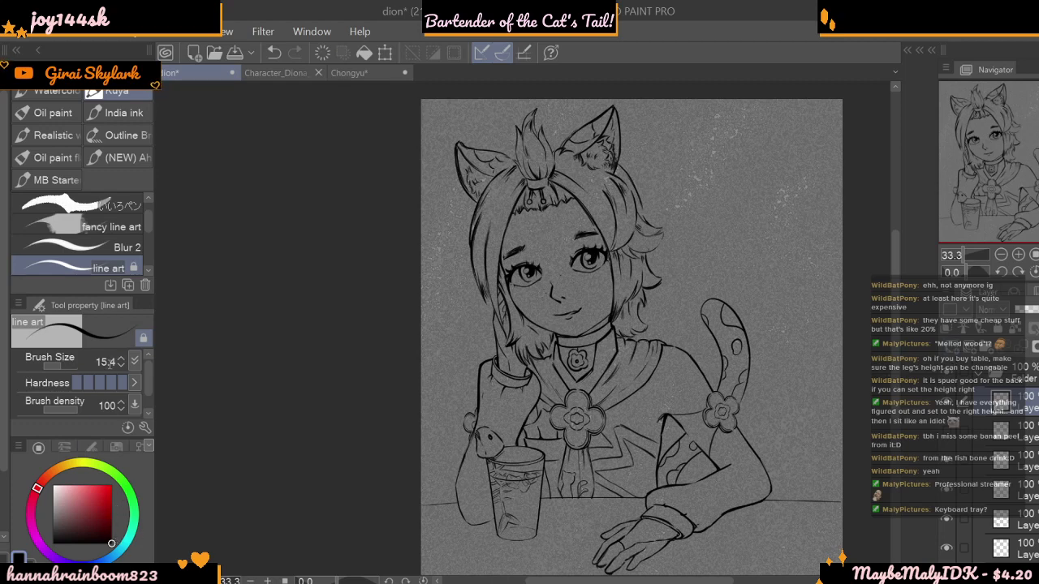
# - Set the line art brush size to 30
pyautogui.doubleClick(109, 362)
pyautogui.write('30')
pyautogui.press('Return')
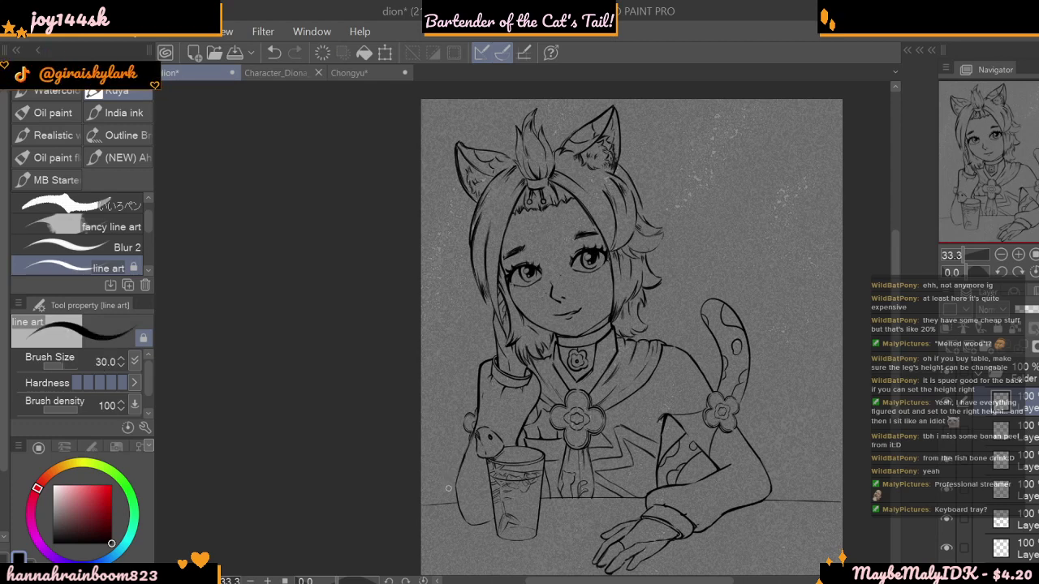
pyautogui.moveTo(70, 366); pyautogui.dragTo(60, 367)
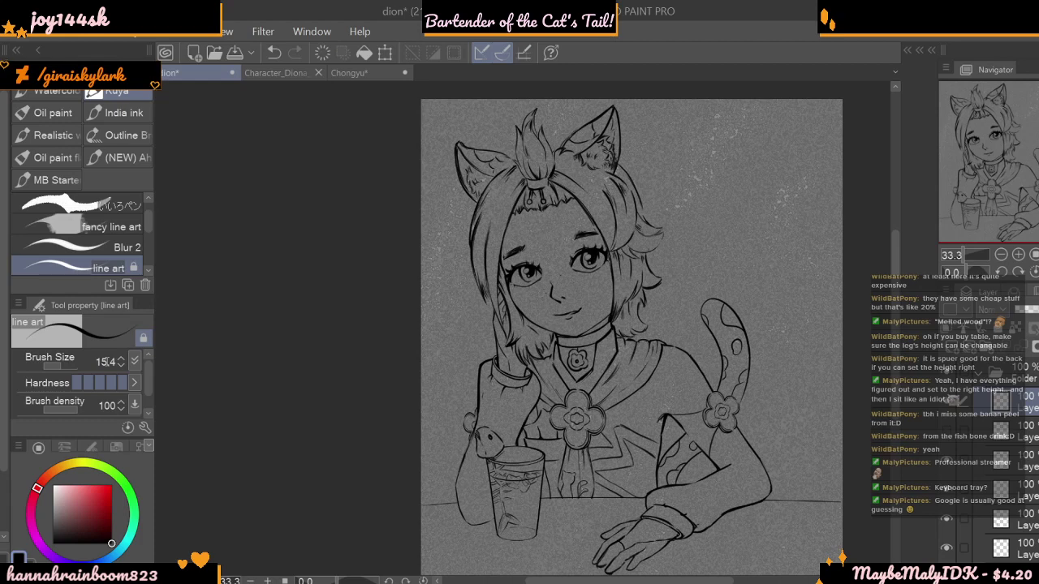
pyautogui.press(']')
pyautogui.press(']')
pyautogui.press(']')
pyautogui.press(']')
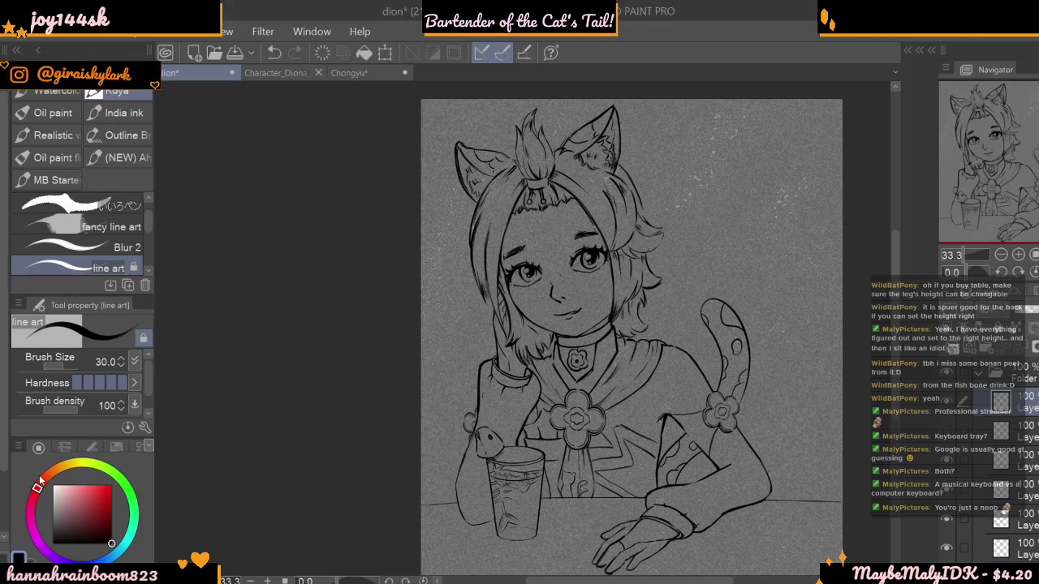
# - Thicken the outer contour of the table edge, the wrist flower and the raised arm from the drink up to the hair
pyautogui.click(1018, 255)
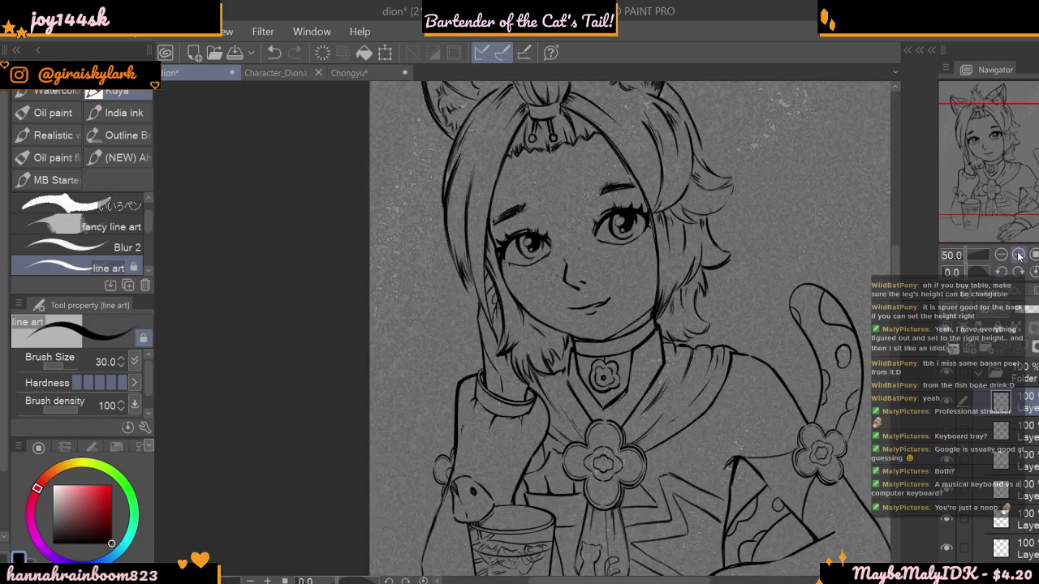
pyautogui.click(1018, 255)
pyautogui.click(1018, 255)
pyautogui.moveTo(568, 581); pyautogui.dragTo(553, 581)
pyautogui.moveTo(896, 324); pyautogui.dragTo(897, 393)
pyautogui.moveTo(294, 469)
pyautogui.mouseDown()
pyautogui.moveTo(413, 459)
pyautogui.moveTo(404, 460)
pyautogui.moveTo(402, 399)
pyautogui.moveTo(445, 286)
pyautogui.moveTo(426, 211)
pyautogui.moveTo(438, 190)
pyautogui.moveTo(461, 200)
pyautogui.moveTo(454, 192)
pyautogui.moveTo(462, 200)
pyautogui.moveTo(478, 161)
pyautogui.mouseUp()
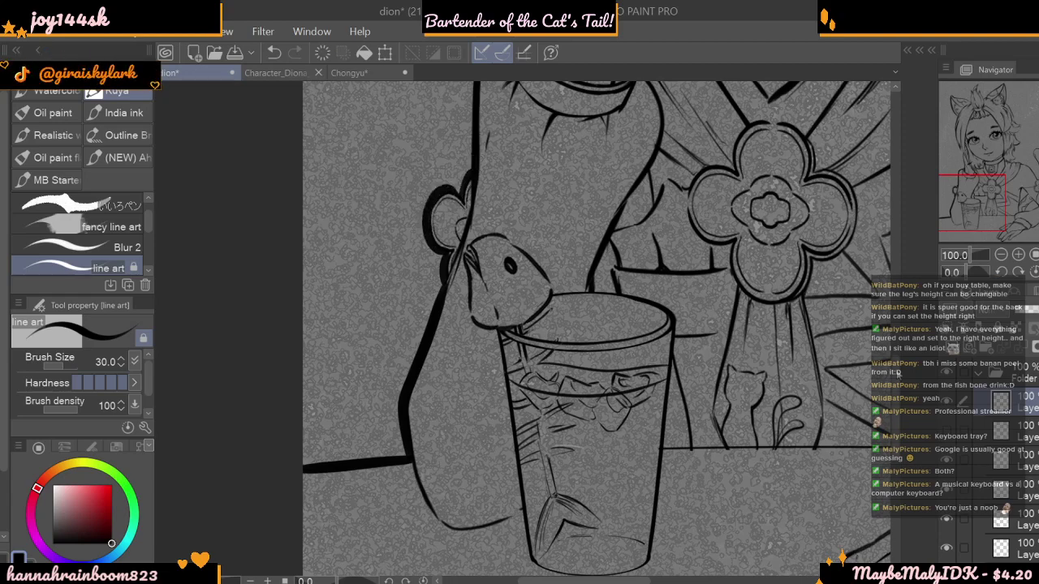
pyautogui.scroll(5, 597, 325)
pyautogui.moveTo(469, 428)
pyautogui.mouseDown()
pyautogui.moveTo(473, 308)
pyautogui.moveTo(529, 271)
pyautogui.moveTo(515, 281)
pyautogui.moveTo(530, 258)
pyautogui.moveTo(521, 444)
pyautogui.moveTo(522, 342)
pyautogui.moveTo(508, 341)
pyautogui.moveTo(519, 376)
pyautogui.moveTo(512, 345)
pyautogui.mouseUp()
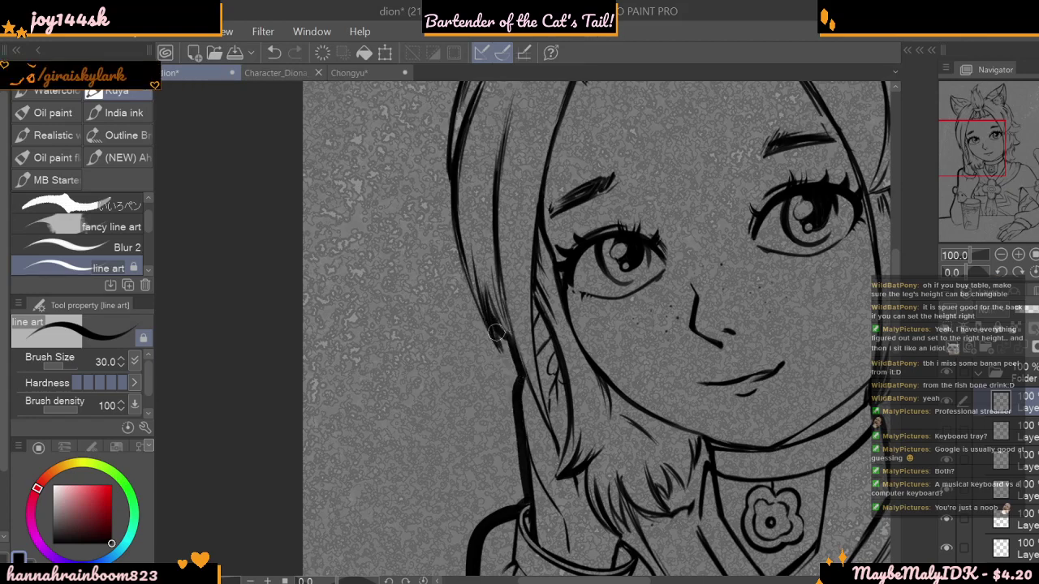
# - Thicken the outer hair contour above the raised hand and the outline of the cat ear on that side
pyautogui.moveTo(489, 329)
pyautogui.mouseDown()
pyautogui.moveTo(457, 251)
pyautogui.moveTo(452, 159)
pyautogui.mouseUp()
pyautogui.scroll(5, 601, 329)
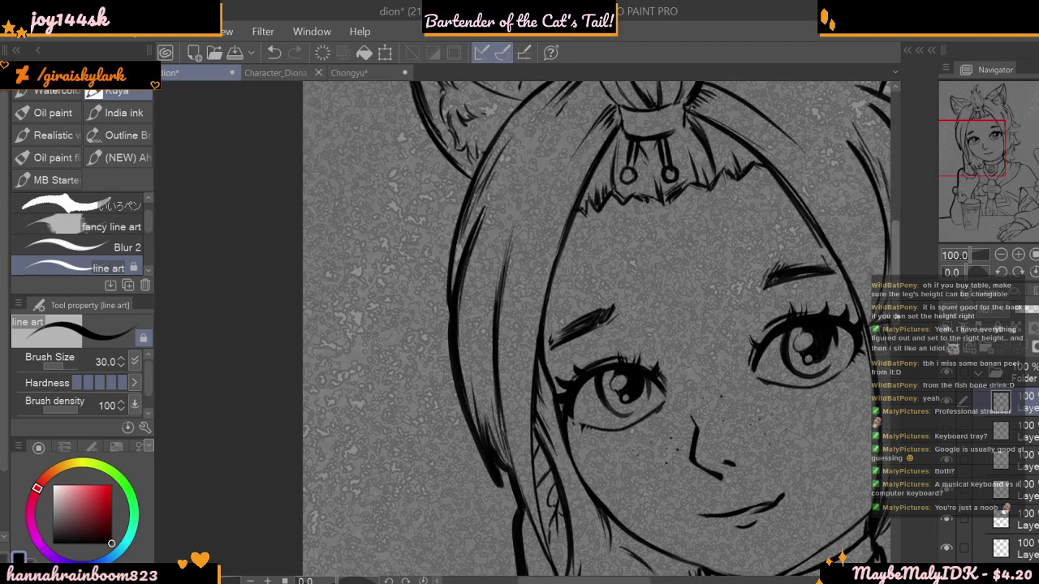
pyautogui.moveTo(453, 417)
pyautogui.mouseDown()
pyautogui.moveTo(442, 376)
pyautogui.moveTo(472, 276)
pyautogui.moveTo(447, 361)
pyautogui.moveTo(461, 256)
pyautogui.moveTo(456, 294)
pyautogui.moveTo(469, 287)
pyautogui.moveTo(417, 228)
pyautogui.moveTo(403, 113)
pyautogui.moveTo(415, 98)
pyautogui.moveTo(469, 121)
pyautogui.moveTo(534, 128)
pyautogui.moveTo(609, 161)
pyautogui.mouseUp()
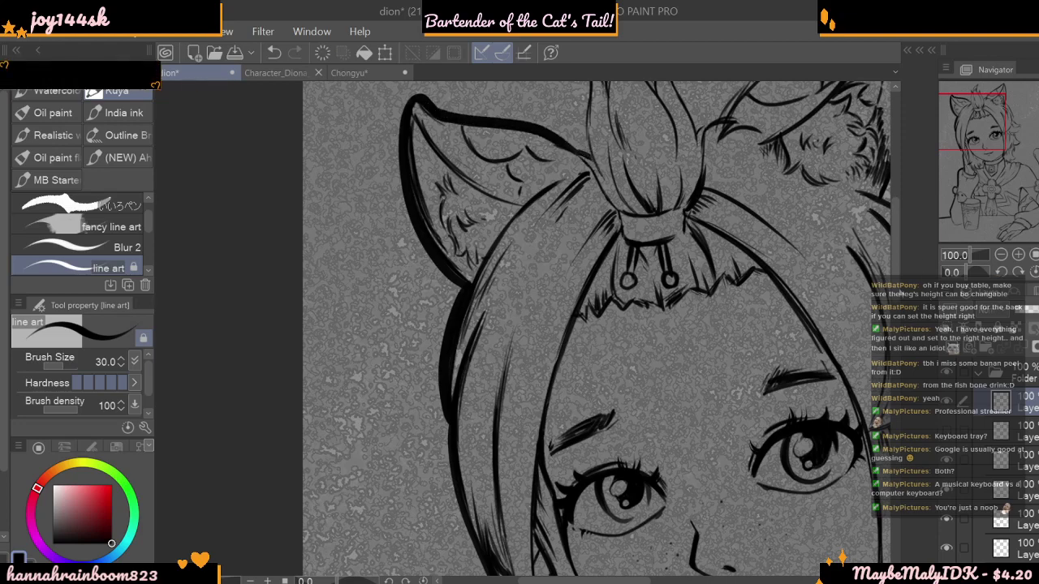
# - Thicken the outer outline of the topknot and of the cat ear on the tail side
pyautogui.scroll(3, 579, 186)
pyautogui.moveTo(582, 210)
pyautogui.mouseDown()
pyautogui.moveTo(605, 240)
pyautogui.moveTo(608, 200)
pyautogui.moveTo(650, 168)
pyautogui.moveTo(649, 244)
pyautogui.mouseUp()
pyautogui.moveTo(657, 208)
pyautogui.mouseDown()
pyautogui.moveTo(696, 300)
pyautogui.moveTo(852, 180)
pyautogui.moveTo(874, 147)
pyautogui.mouseUp()
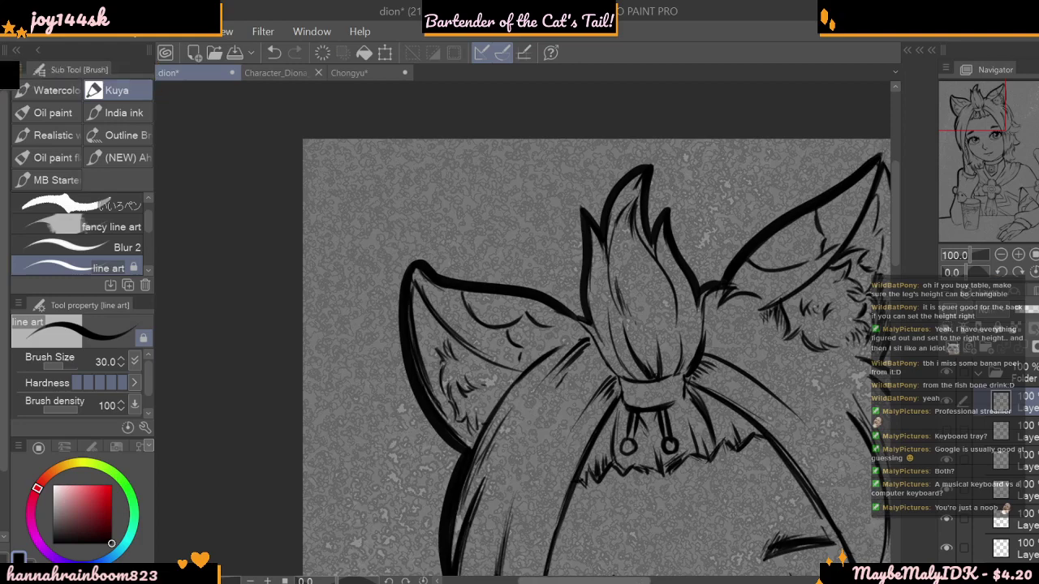
pyautogui.moveTo(631, 581); pyautogui.dragTo(694, 580)
pyautogui.moveTo(540, 166)
pyautogui.mouseDown()
pyautogui.moveTo(558, 210)
pyautogui.moveTo(555, 334)
pyautogui.moveTo(550, 327)
pyautogui.mouseUp()
# - Thicken the outer hair contour from the tail-side ear down to the first flicked lock's tip, undoing a faulty stroke
pyautogui.scroll(-5, 617, 260)
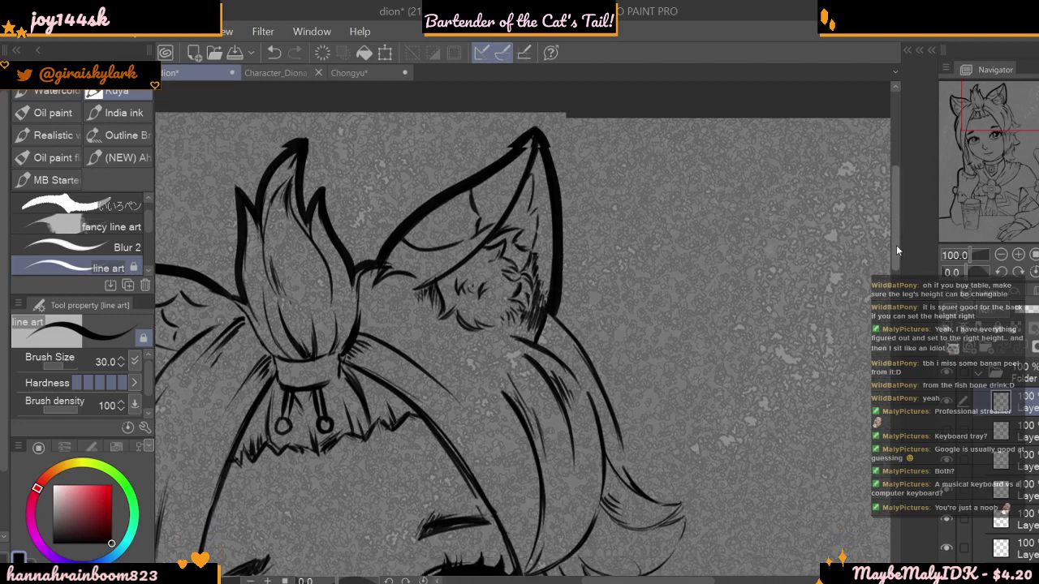
pyautogui.moveTo(557, 161)
pyautogui.mouseDown()
pyautogui.moveTo(609, 237)
pyautogui.moveTo(630, 315)
pyautogui.moveTo(675, 354)
pyautogui.mouseUp()
pyautogui.scroll(-4, 675, 356)
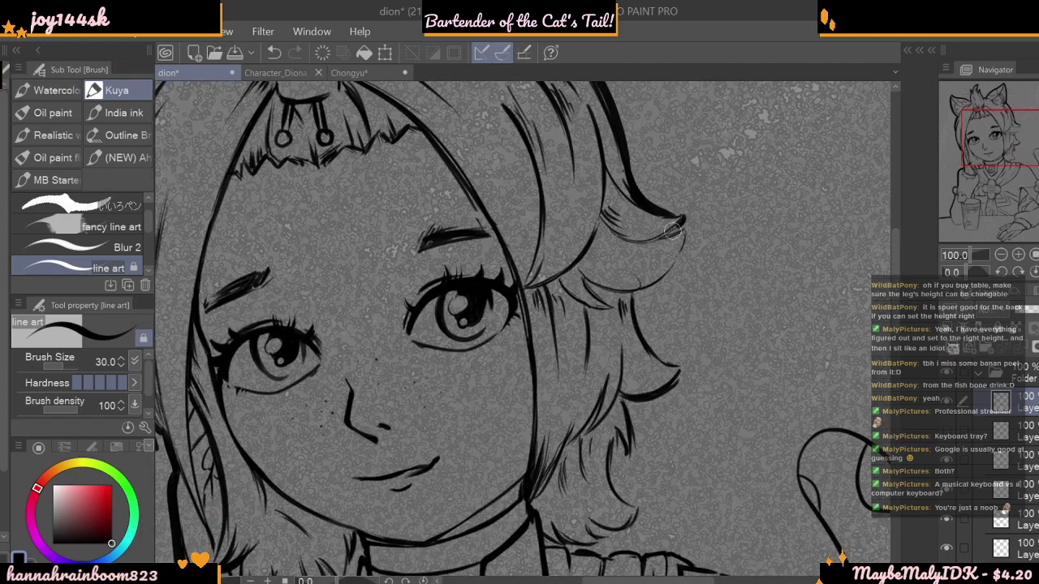
pyautogui.moveTo(669, 236)
pyautogui.mouseDown()
pyautogui.moveTo(678, 260)
pyautogui.moveTo(676, 244)
pyautogui.moveTo(687, 250)
pyautogui.moveTo(663, 284)
pyautogui.moveTo(634, 285)
pyautogui.moveTo(639, 294)
pyautogui.moveTo(677, 268)
pyautogui.moveTo(682, 240)
pyautogui.mouseUp()
pyautogui.click(275, 52)
# - Thicken the contour of the second flicked lock on the tail side, undoing and redrawing uneven strokes
pyautogui.moveTo(638, 295)
pyautogui.mouseDown()
pyautogui.moveTo(642, 327)
pyautogui.moveTo(669, 360)
pyautogui.mouseUp()
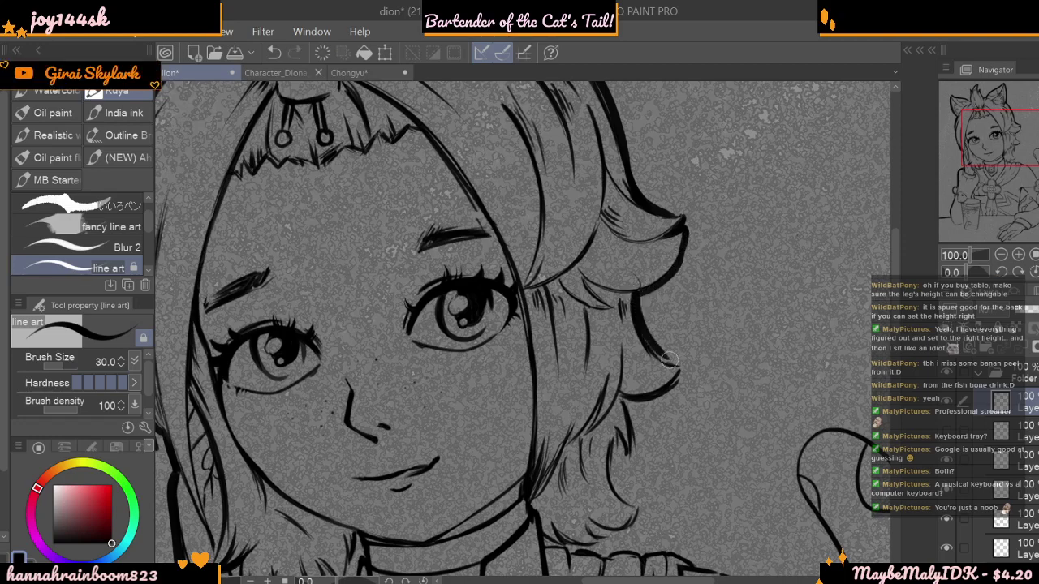
pyautogui.click(274, 52)
pyautogui.moveTo(635, 309)
pyautogui.mouseDown()
pyautogui.moveTo(650, 351)
pyautogui.moveTo(676, 366)
pyautogui.mouseUp()
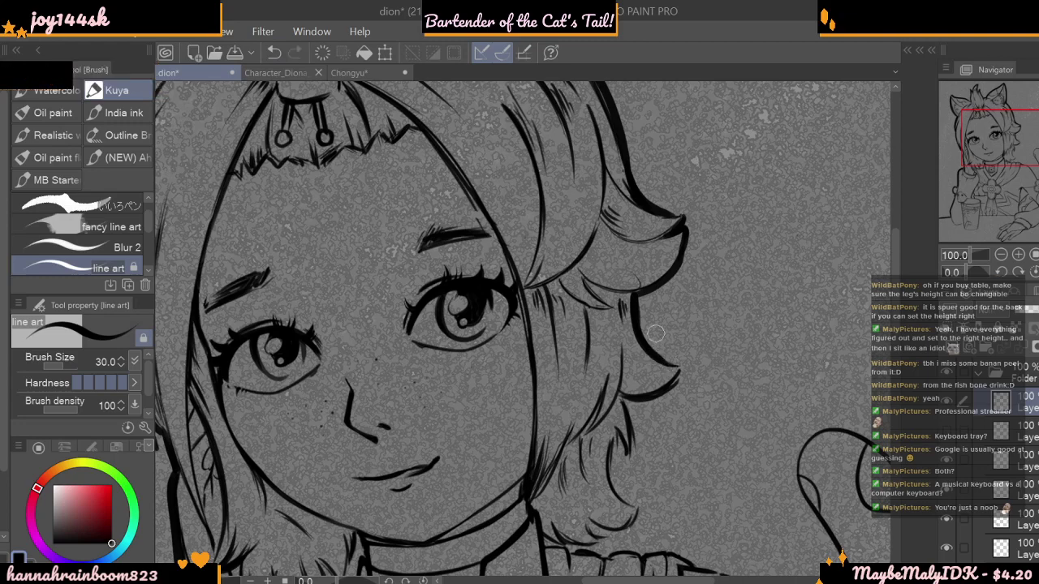
pyautogui.click(274, 52)
pyautogui.moveTo(636, 299)
pyautogui.mouseDown()
pyautogui.moveTo(650, 352)
pyautogui.moveTo(683, 367)
pyautogui.moveTo(696, 344)
pyautogui.mouseUp()
pyautogui.scroll(-3, 706, 309)
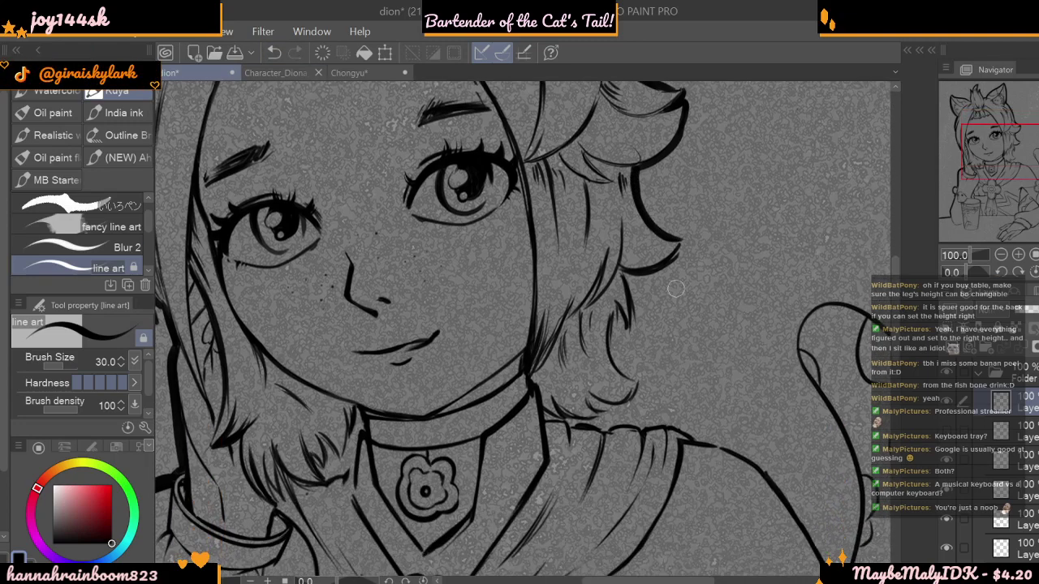
pyautogui.moveTo(622, 272); pyautogui.dragTo(625, 337)
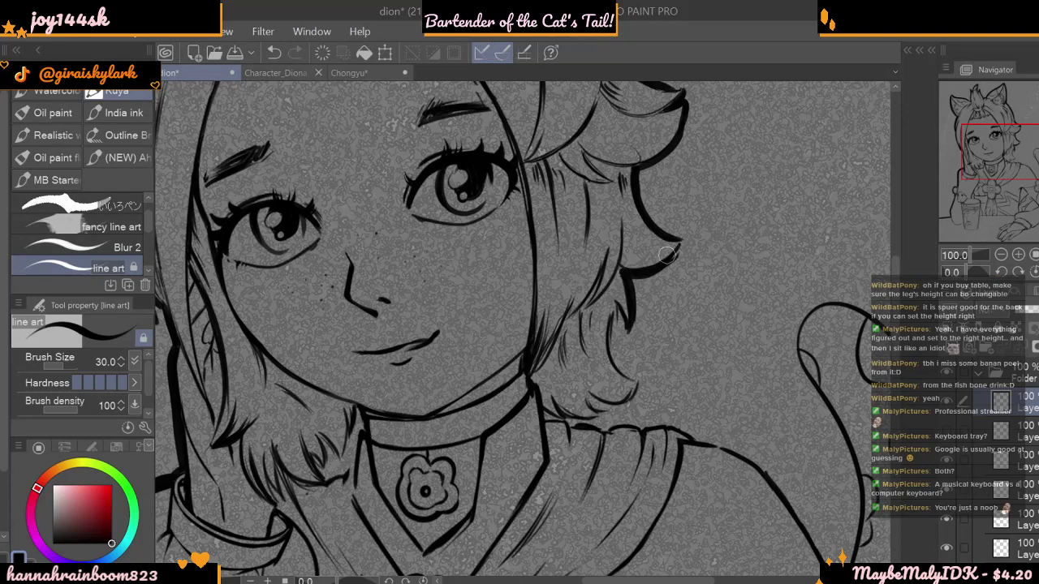
pyautogui.click(273, 51)
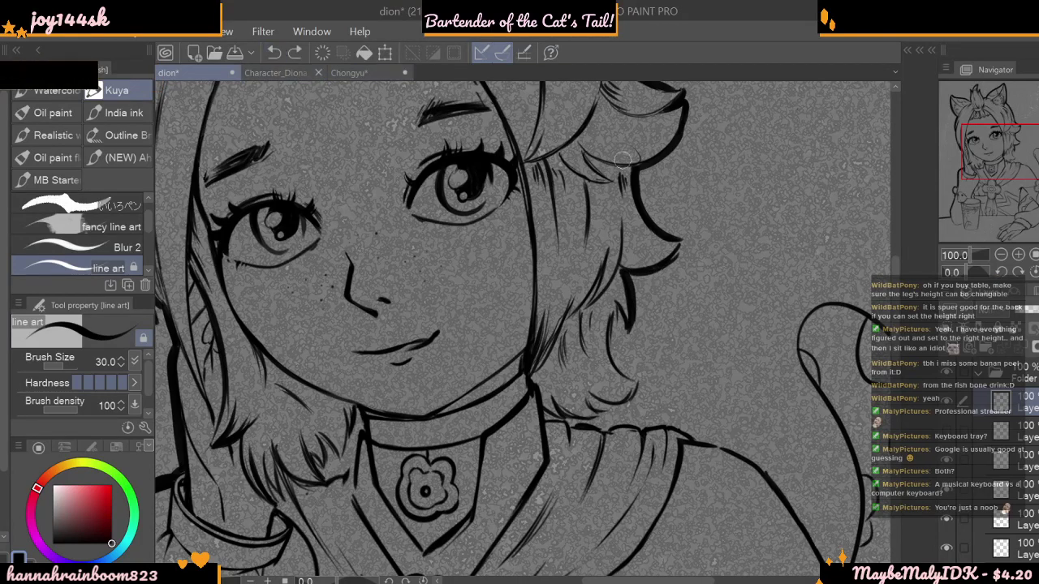
pyautogui.moveTo(625, 273)
pyautogui.mouseDown()
pyautogui.moveTo(664, 263)
pyautogui.moveTo(681, 238)
pyautogui.mouseUp()
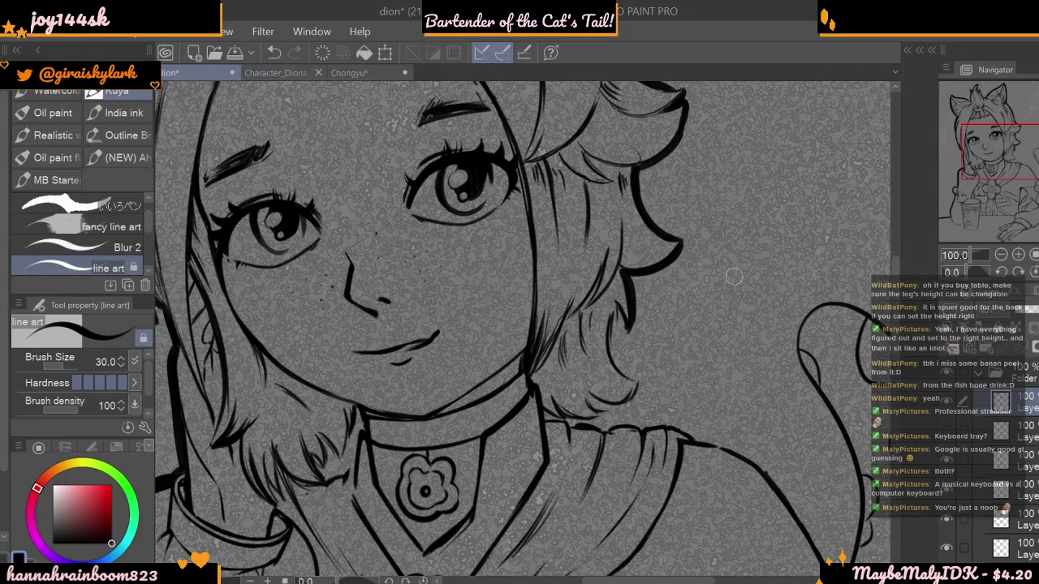
# - Thicken the lowest hair tips above the tail-side shoulder and the side-lock tips beside the choker
pyautogui.scroll(-3, 625, 227)
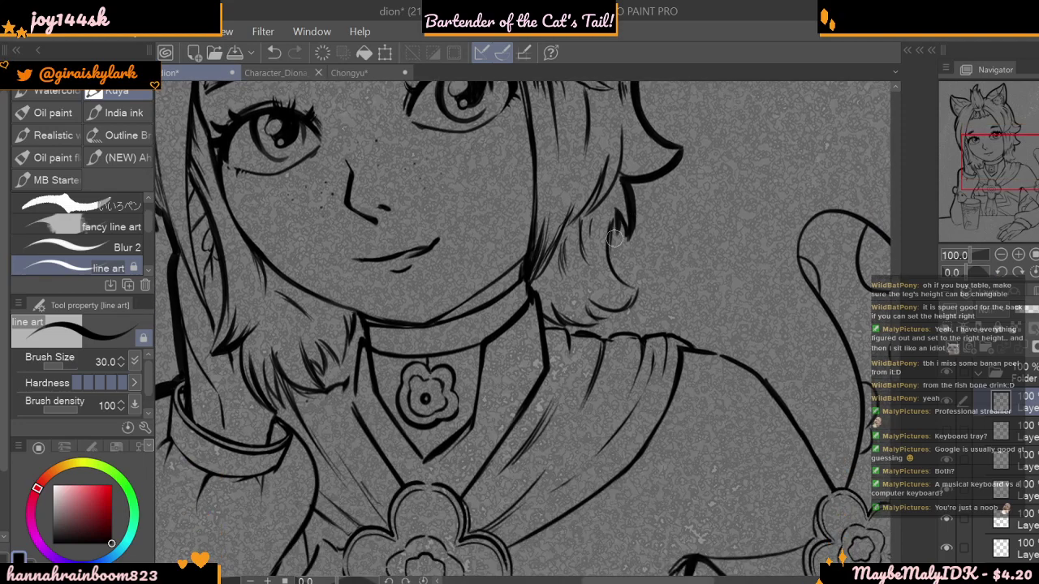
pyautogui.moveTo(611, 229)
pyautogui.mouseDown()
pyautogui.moveTo(617, 275)
pyautogui.moveTo(639, 289)
pyautogui.moveTo(633, 306)
pyautogui.moveTo(587, 304)
pyautogui.moveTo(610, 318)
pyautogui.moveTo(591, 309)
pyautogui.moveTo(606, 312)
pyautogui.moveTo(562, 323)
pyautogui.moveTo(599, 322)
pyautogui.mouseUp()
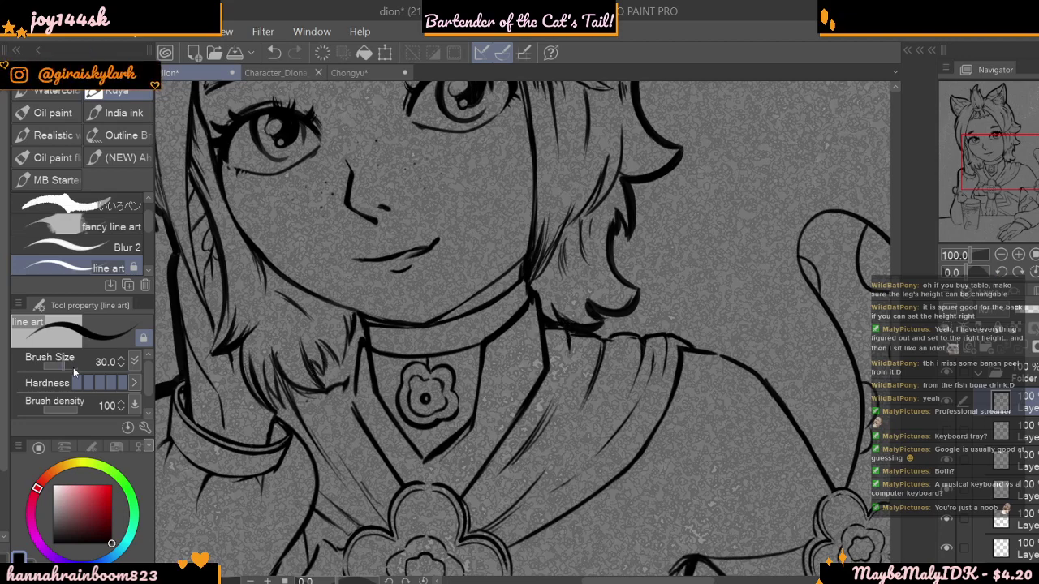
pyautogui.moveTo(313, 366)
pyautogui.mouseDown()
pyautogui.moveTo(319, 341)
pyautogui.moveTo(340, 377)
pyautogui.moveTo(358, 313)
pyautogui.moveTo(352, 375)
pyautogui.moveTo(325, 386)
pyautogui.moveTo(308, 349)
pyautogui.mouseUp()
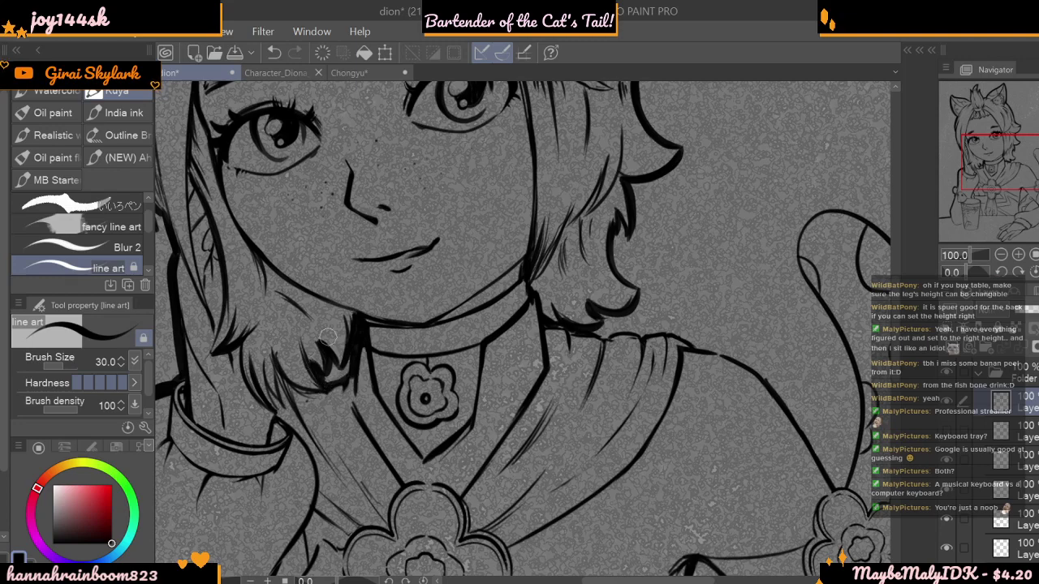
# - Thicken the gathered collar edge and the shoulder line down to the flower ornament near the tail
pyautogui.moveTo(598, 335); pyautogui.dragTo(632, 332)
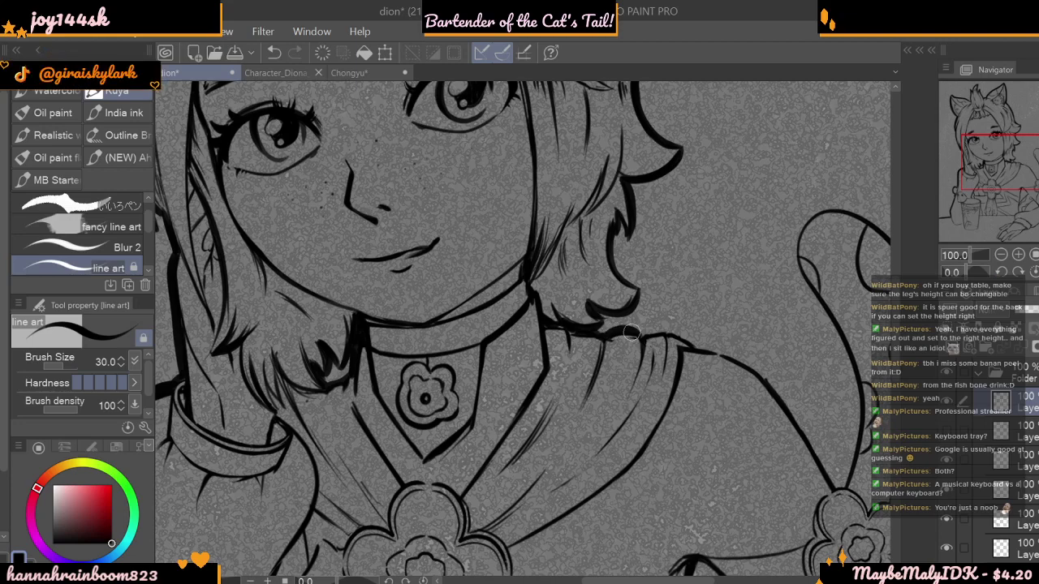
pyautogui.moveTo(631, 333); pyautogui.dragTo(706, 351)
pyautogui.moveTo(709, 580); pyautogui.dragTo(750, 579)
pyautogui.moveTo(897, 317); pyautogui.dragTo(899, 334)
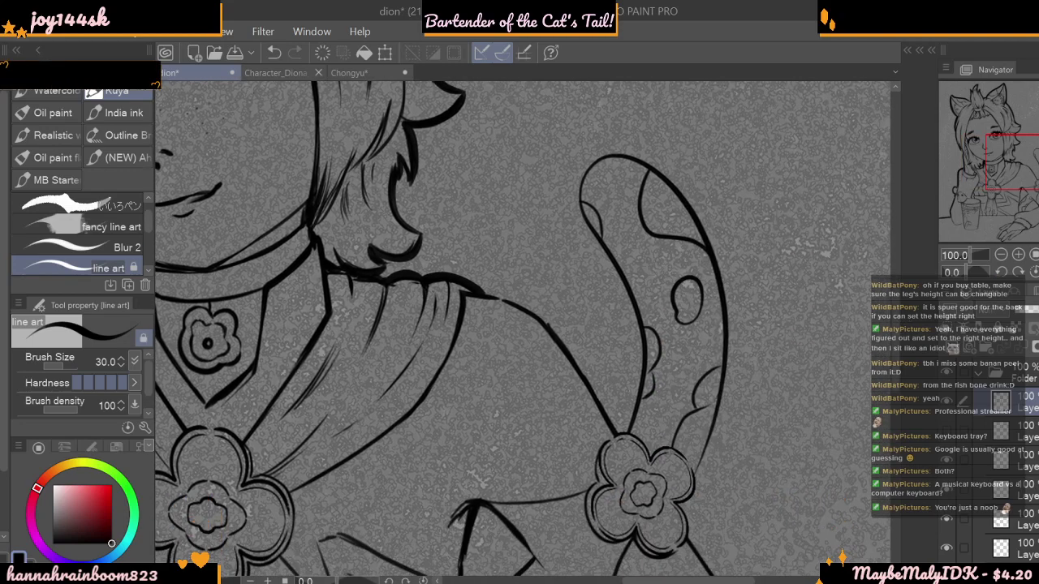
pyautogui.moveTo(471, 289)
pyautogui.mouseDown()
pyautogui.moveTo(549, 325)
pyautogui.moveTo(617, 436)
pyautogui.mouseUp()
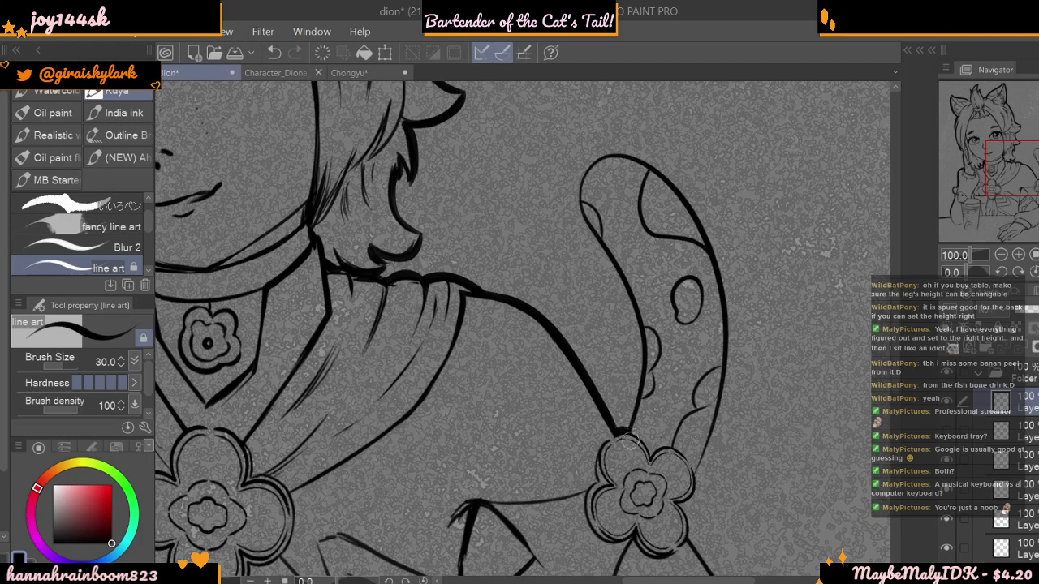
# - Thicken both sides of the raised tail's contour and the adjoining outer edge of the flower ornament on the shoulder
pyautogui.moveTo(597, 159)
pyautogui.mouseDown()
pyautogui.moveTo(581, 172)
pyautogui.moveTo(582, 212)
pyautogui.moveTo(619, 271)
pyautogui.moveTo(638, 337)
pyautogui.moveTo(621, 436)
pyautogui.mouseUp()
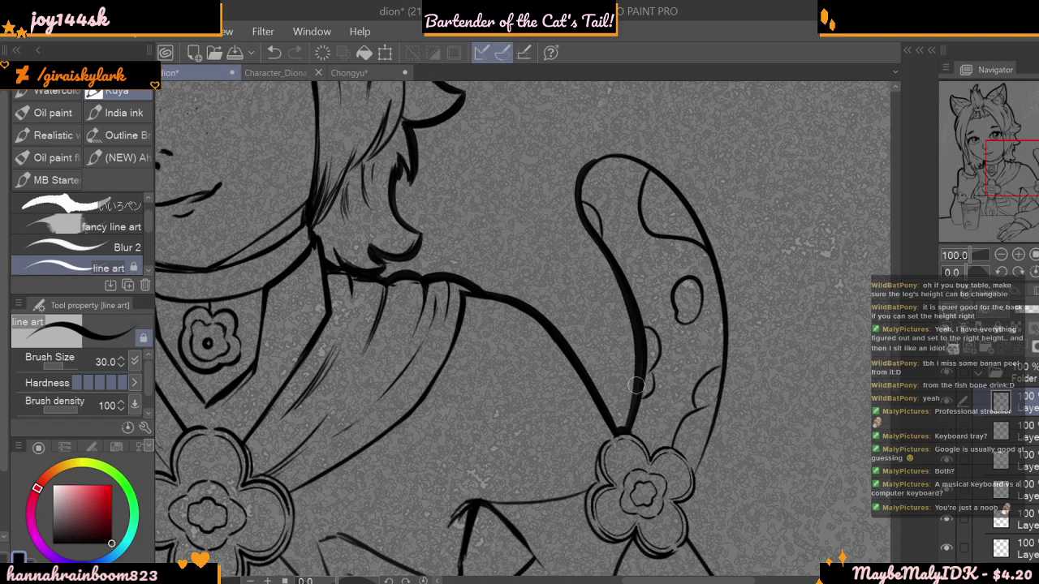
pyautogui.moveTo(590, 163)
pyautogui.mouseDown()
pyautogui.moveTo(727, 315)
pyautogui.moveTo(722, 401)
pyautogui.moveTo(692, 471)
pyautogui.mouseUp()
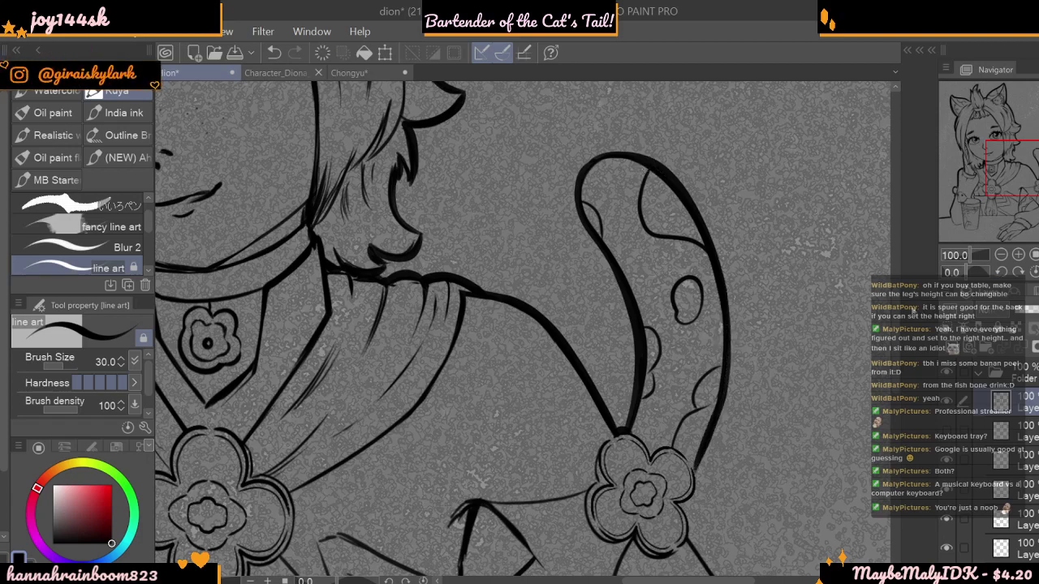
pyautogui.moveTo(897, 323); pyautogui.dragTo(898, 352)
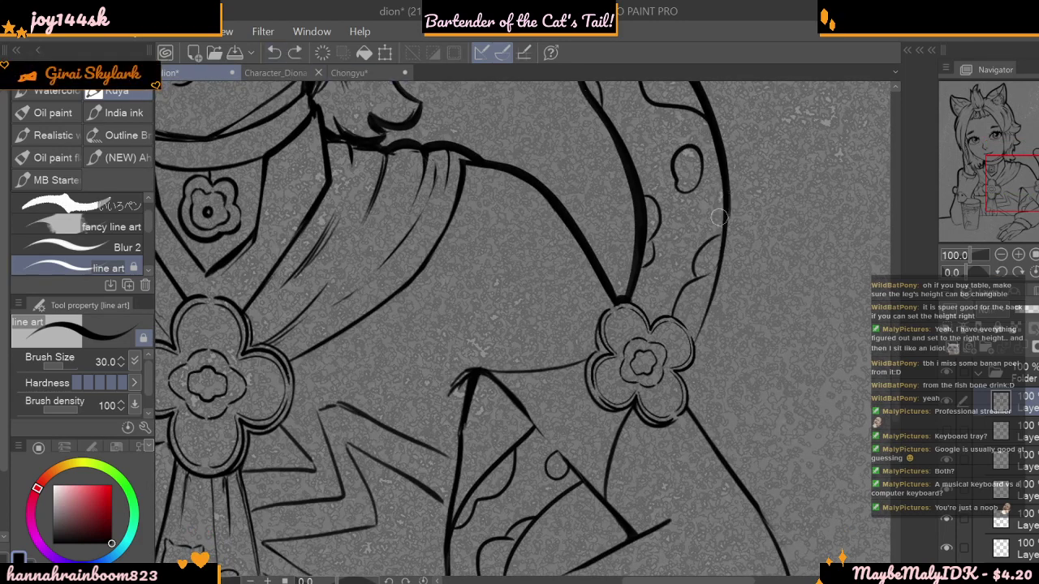
pyautogui.moveTo(723, 269)
pyautogui.mouseDown()
pyautogui.moveTo(693, 369)
pyautogui.moveTo(680, 375)
pyautogui.mouseUp()
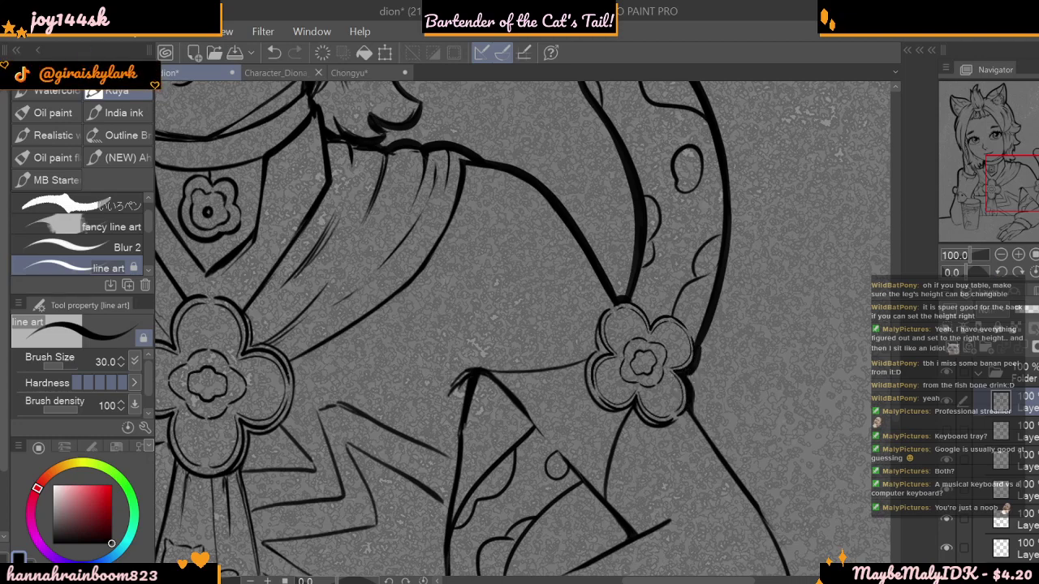
# - Thicken the outer sleeve contour from the shoulder's flower ornament down to the elbow on the table
pyautogui.scroll(-3, 866, 336)
pyautogui.scroll(-3, 705, 270)
pyautogui.moveTo(693, 249)
pyautogui.mouseDown()
pyautogui.moveTo(725, 297)
pyautogui.moveTo(781, 451)
pyautogui.moveTo(763, 469)
pyautogui.mouseUp()
# - Thicken the outlines of the two triangular gaps beside the spotted tail section between the torso and the bent arm
pyautogui.moveTo(506, 410); pyautogui.dragTo(591, 316)
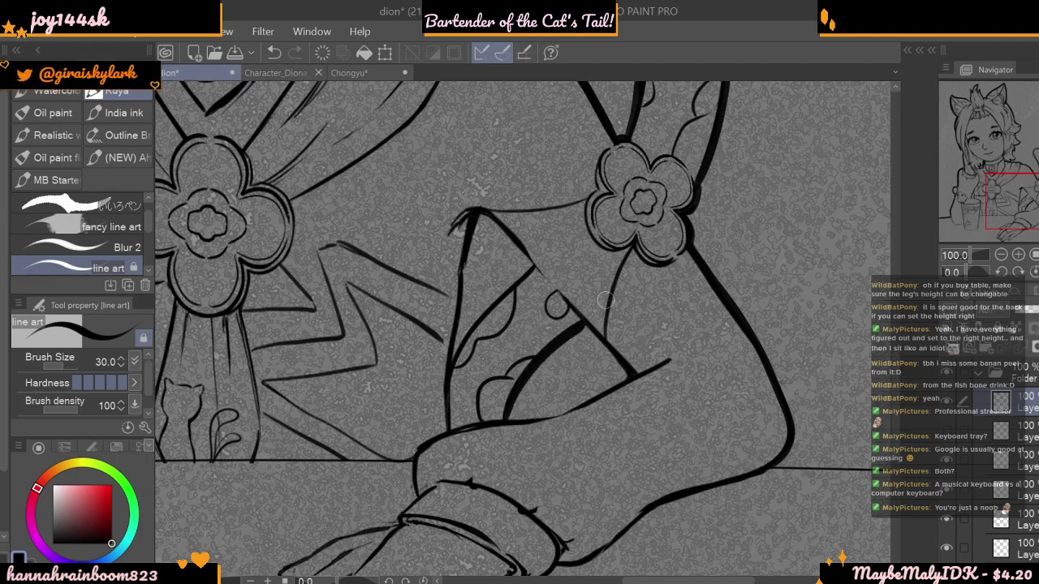
pyautogui.moveTo(513, 415)
pyautogui.mouseDown()
pyautogui.moveTo(563, 412)
pyautogui.moveTo(617, 367)
pyautogui.mouseUp()
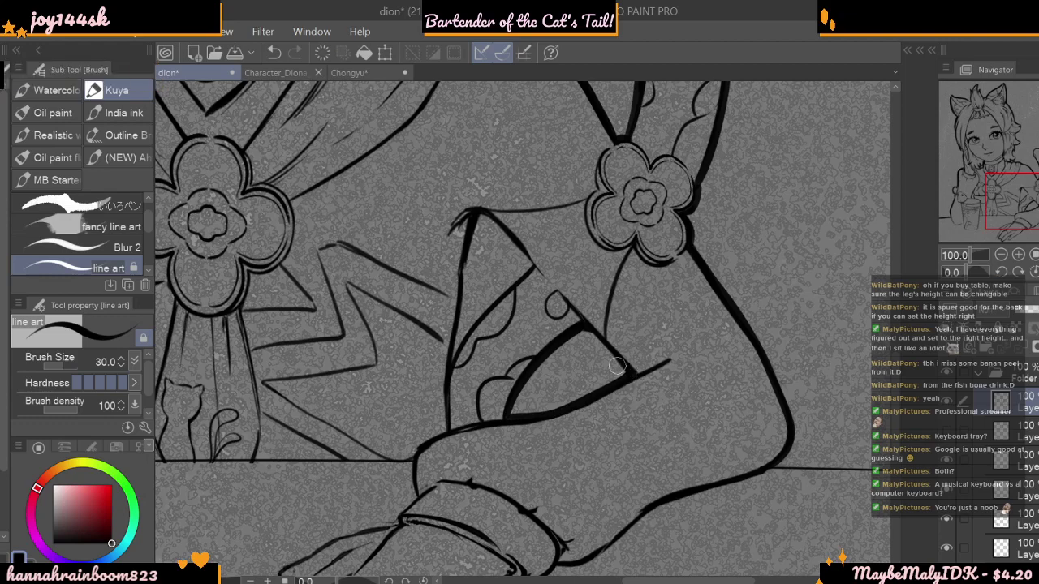
pyautogui.moveTo(452, 367)
pyautogui.mouseDown()
pyautogui.moveTo(479, 219)
pyautogui.moveTo(529, 263)
pyautogui.moveTo(452, 350)
pyautogui.mouseUp()
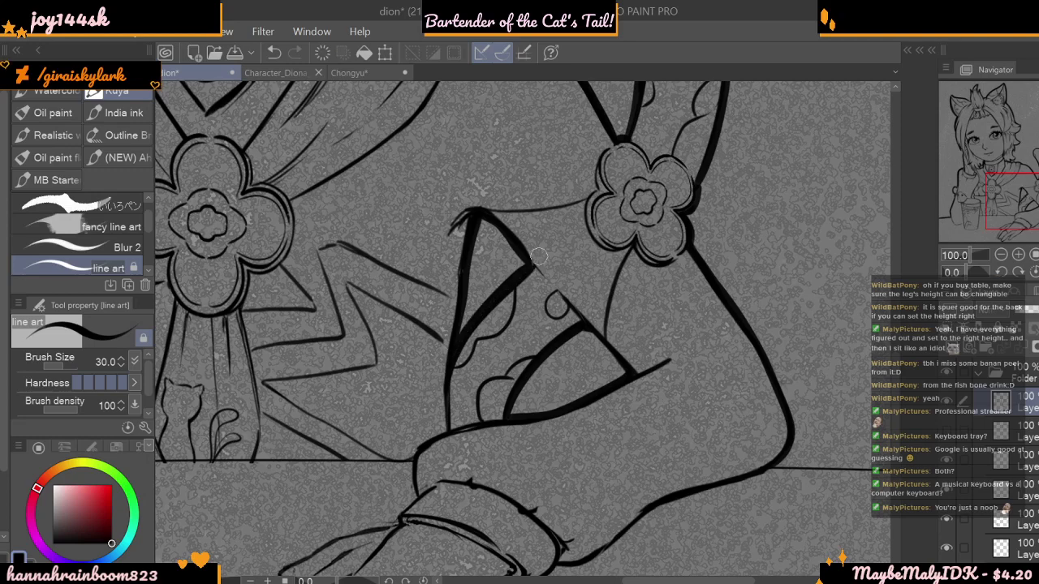
pyautogui.click(1000, 255)
pyautogui.click(1000, 255)
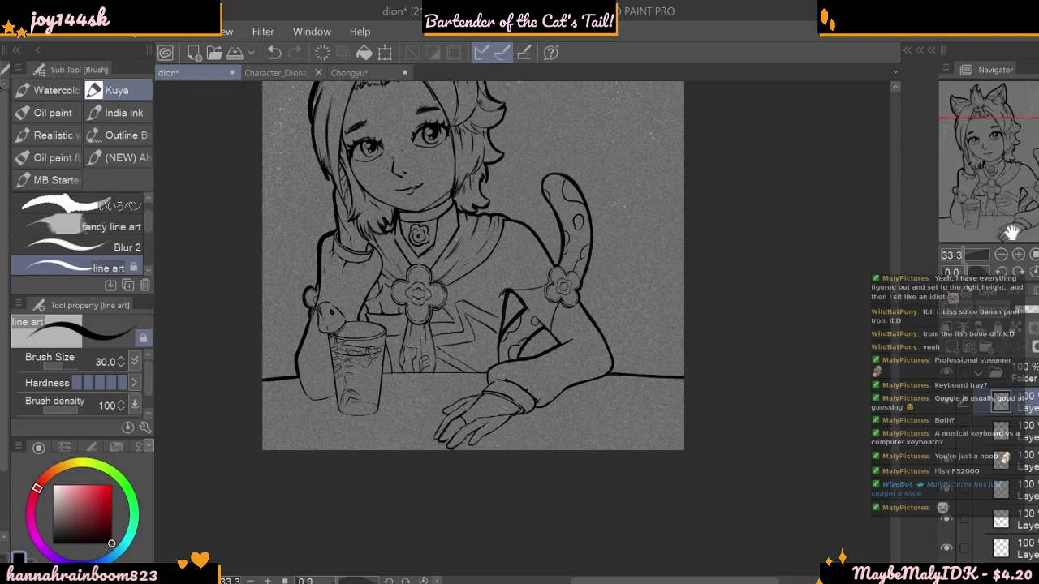
# - Enlarge the canvas by extending its top edge upward and its right edge outward, keeping the left and bottom edges in place
pyautogui.click(1019, 256)
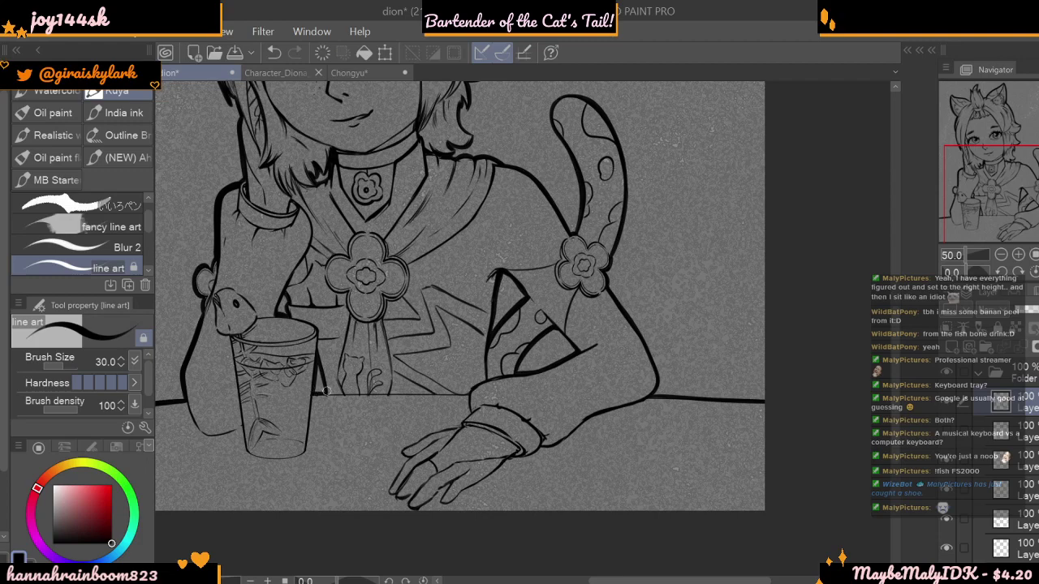
pyautogui.hotkey('ctrl', '-')
pyautogui.hotkey('ctrl', '-')
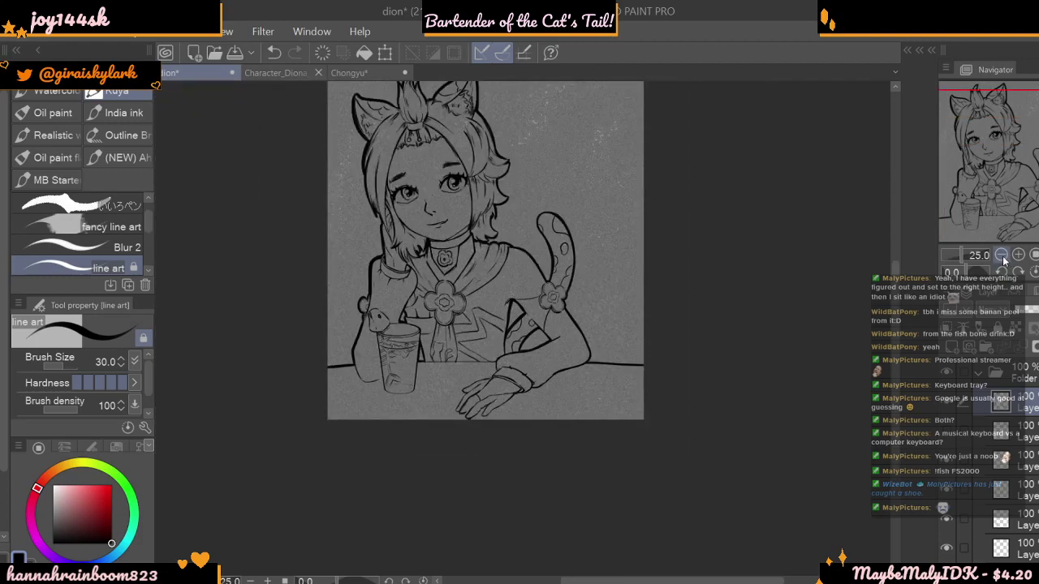
pyautogui.moveTo(898, 325); pyautogui.dragTo(896, 292)
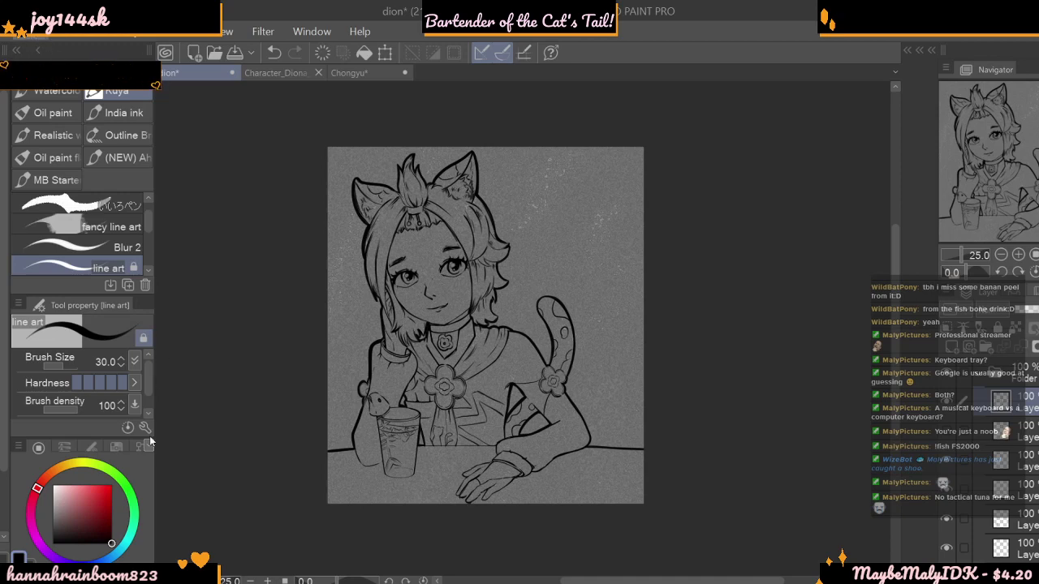
pyautogui.hotkey('ctrl', 'alt', 'c')
pyautogui.moveTo(485, 147); pyautogui.dragTo(487, 120)
pyautogui.moveTo(644, 307); pyautogui.dragTo(664, 310)
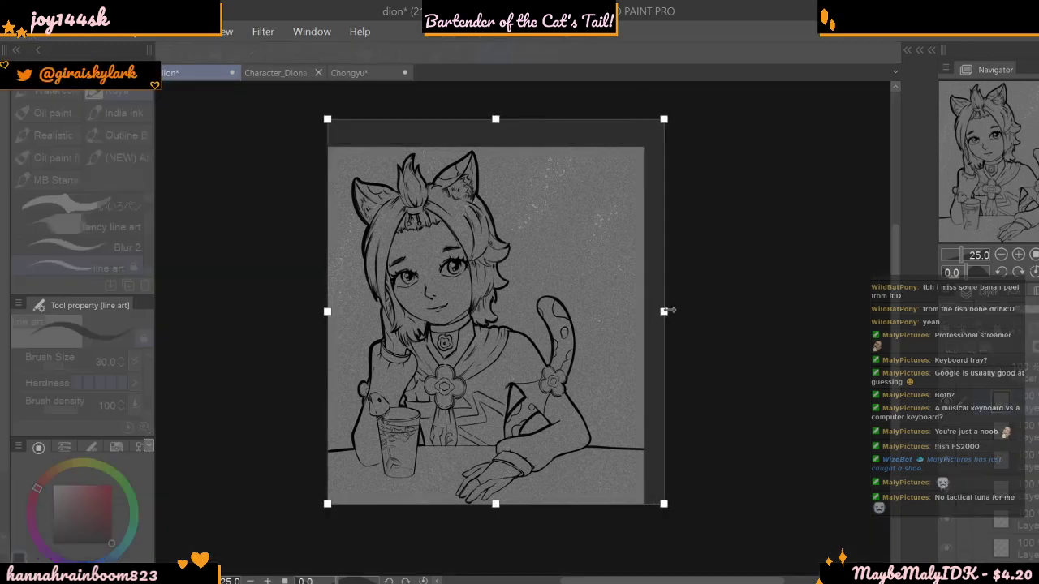
pyautogui.press('Return')
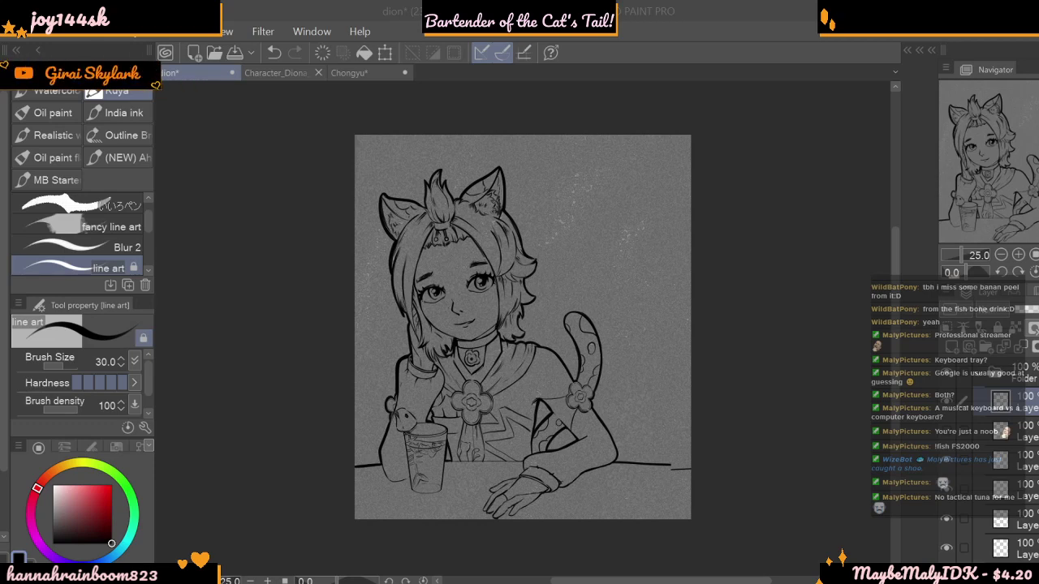
# - Toggle the visibility of individual line art layers to find which one holds the stray line fragment at the table's right end
pyautogui.click(946, 458)
pyautogui.click(947, 460)
pyautogui.click(950, 495)
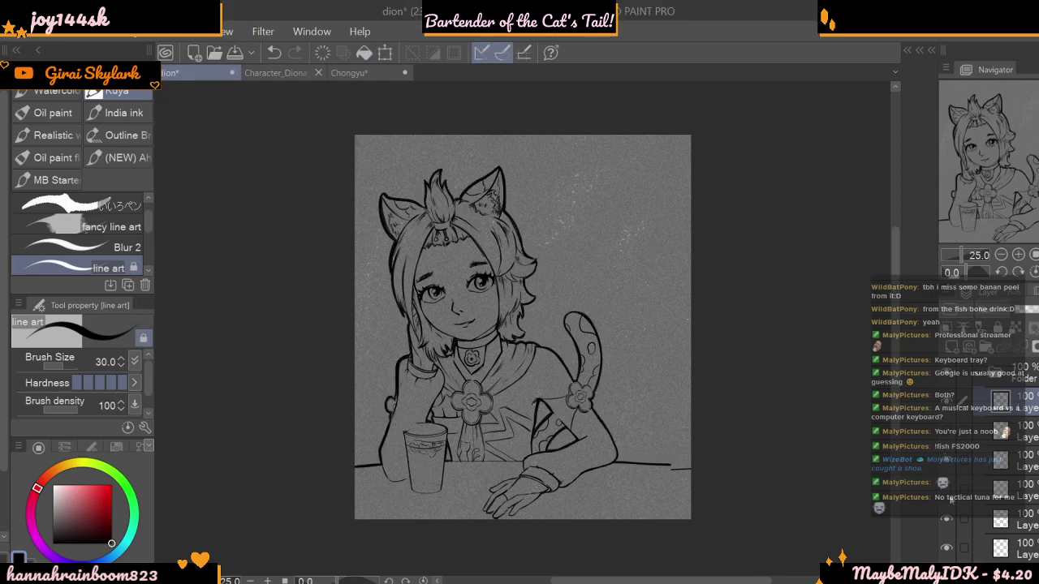
pyautogui.click(947, 490)
pyautogui.hotkey('ctrl', 'z')
pyautogui.hotkey('ctrl', 'z')
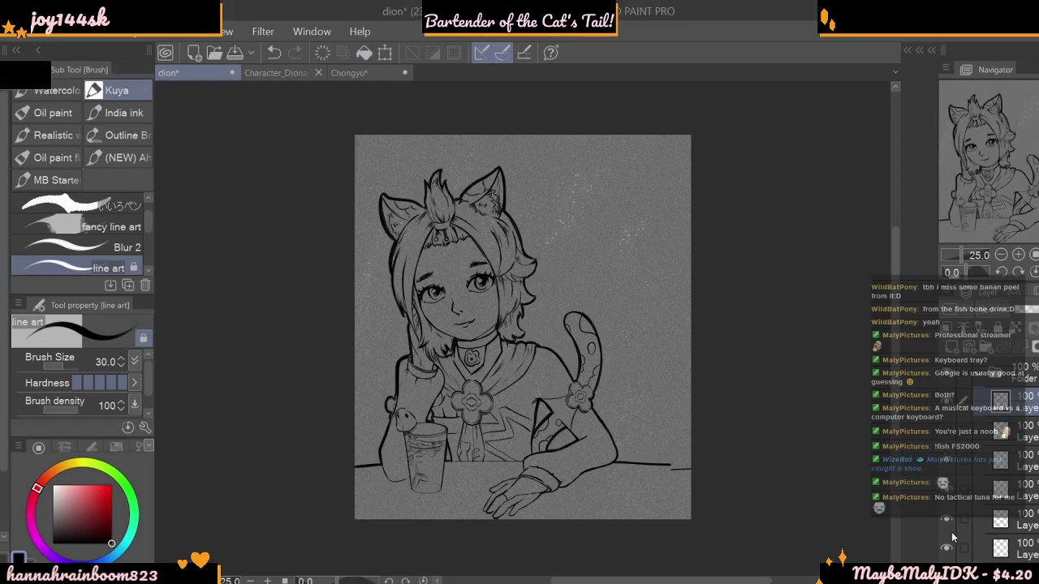
pyautogui.click(947, 548)
pyautogui.click(947, 549)
pyautogui.scroll(-1, 948, 549)
pyautogui.scroll(1, 948, 549)
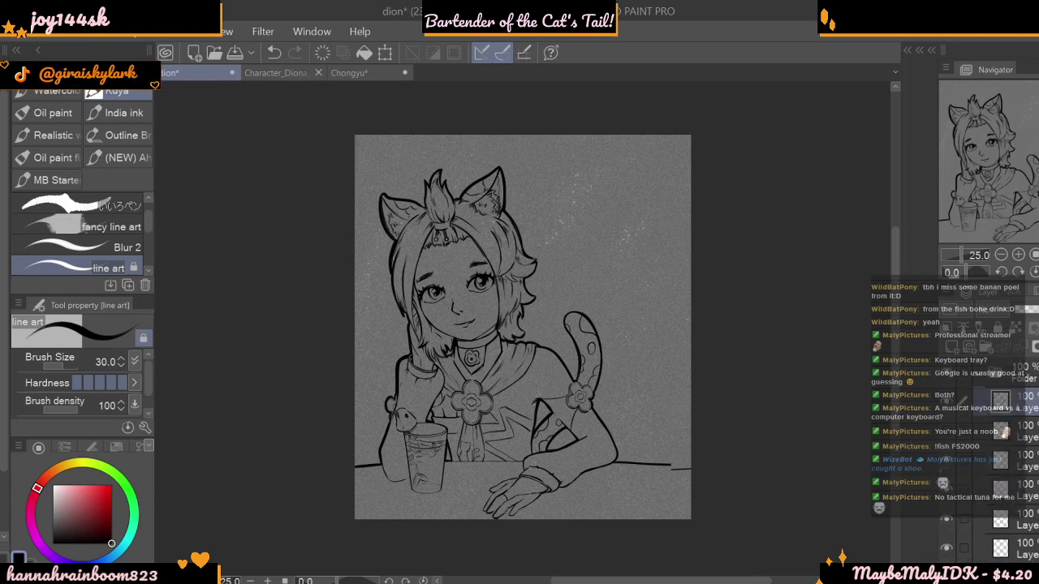
pyautogui.click(948, 470)
pyautogui.click(948, 470)
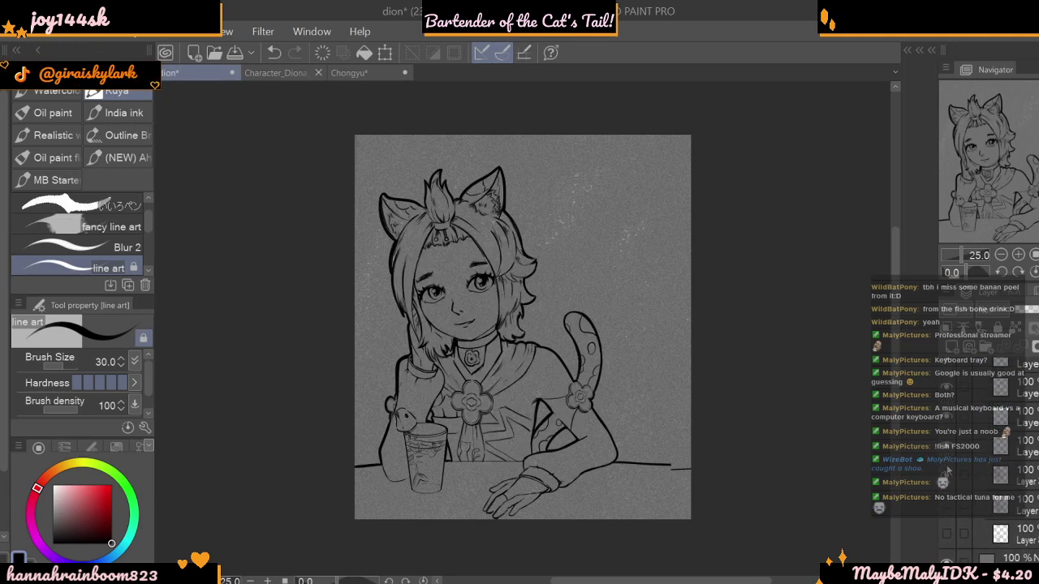
pyautogui.click(947, 452)
pyautogui.click(947, 452)
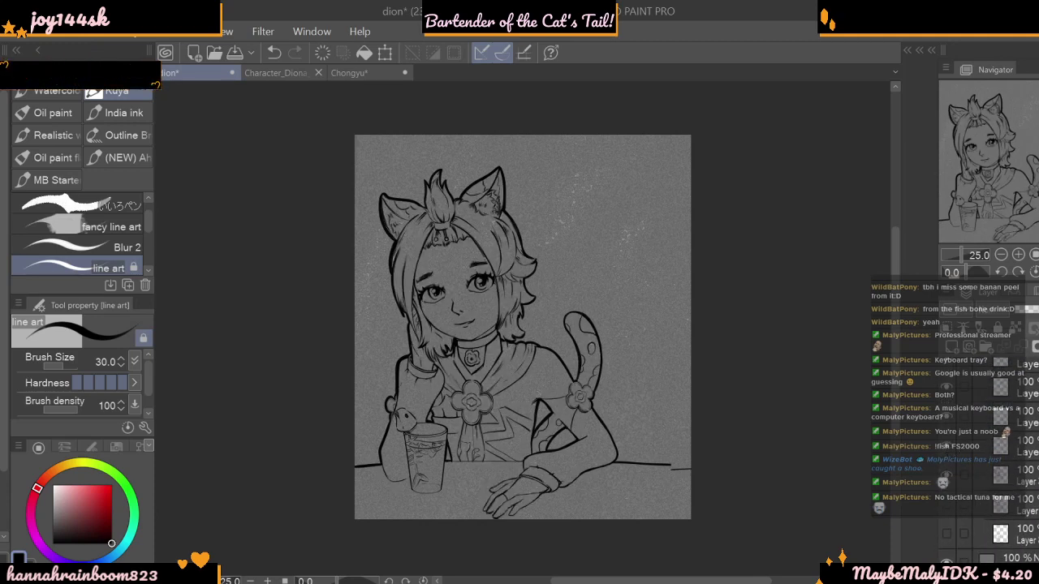
pyautogui.scroll(-2, 946, 451)
pyautogui.click(947, 506)
pyautogui.click(947, 506)
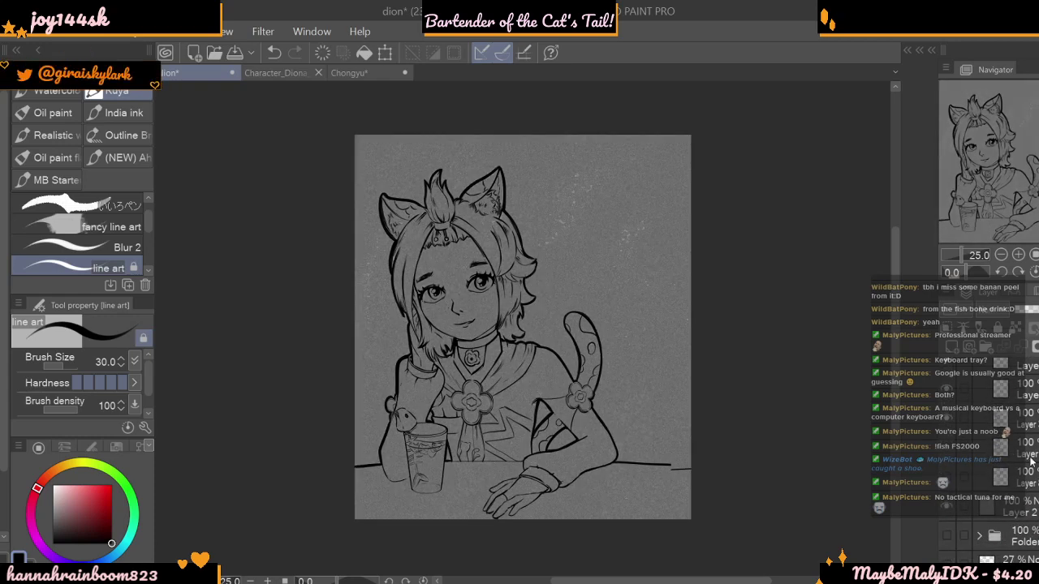
pyautogui.scroll(-2, 982, 487)
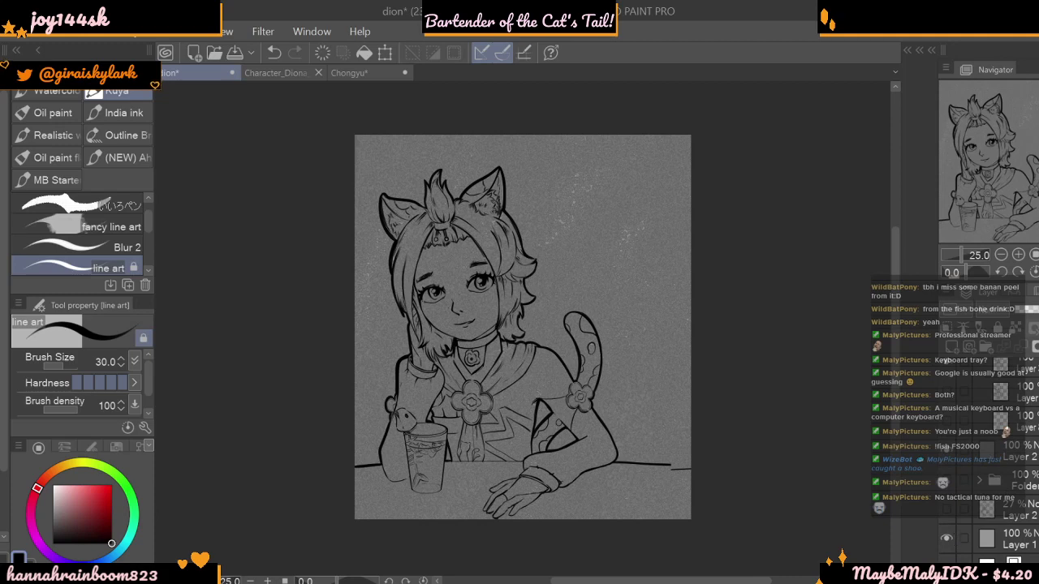
pyautogui.scroll(5, 991, 458)
# - On the layer containing the resting hand, erase the stray line fragment beyond the table line's right end
pyautogui.click(946, 513)
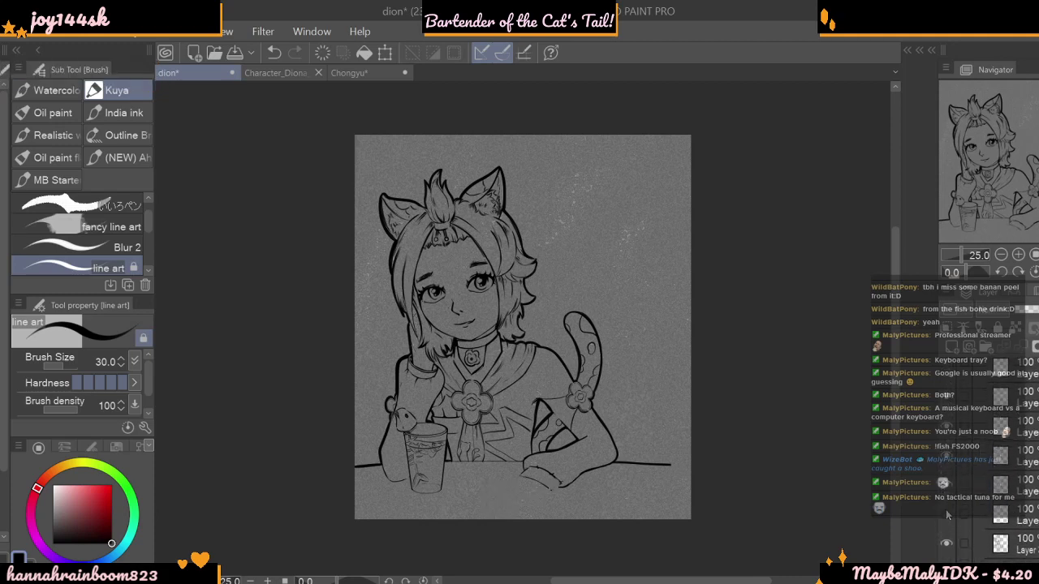
pyautogui.click(946, 513)
pyautogui.click(947, 514)
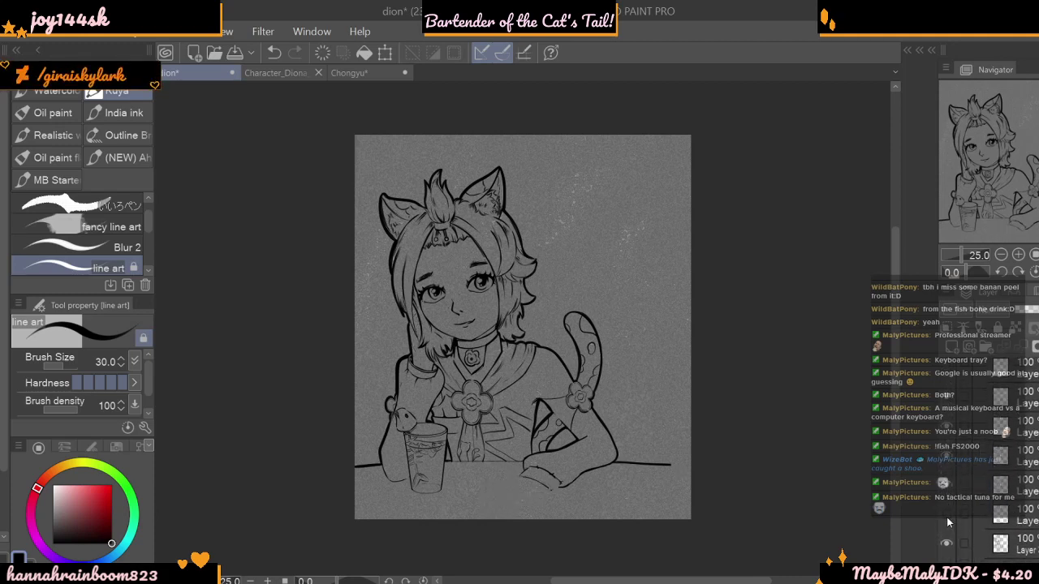
pyautogui.click(946, 517)
pyautogui.click(1000, 515)
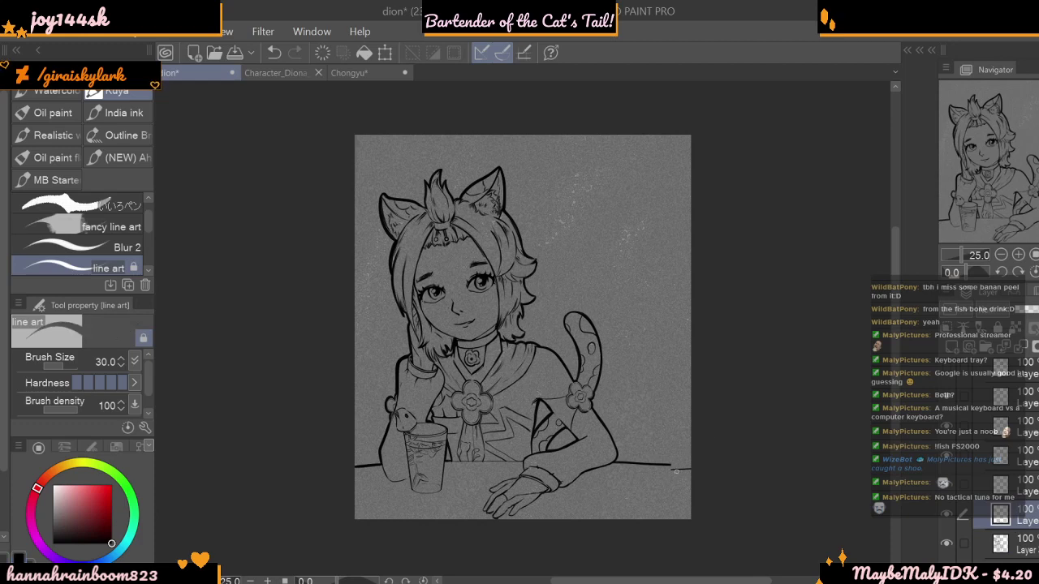
pyautogui.scroll(3, 1035, 434)
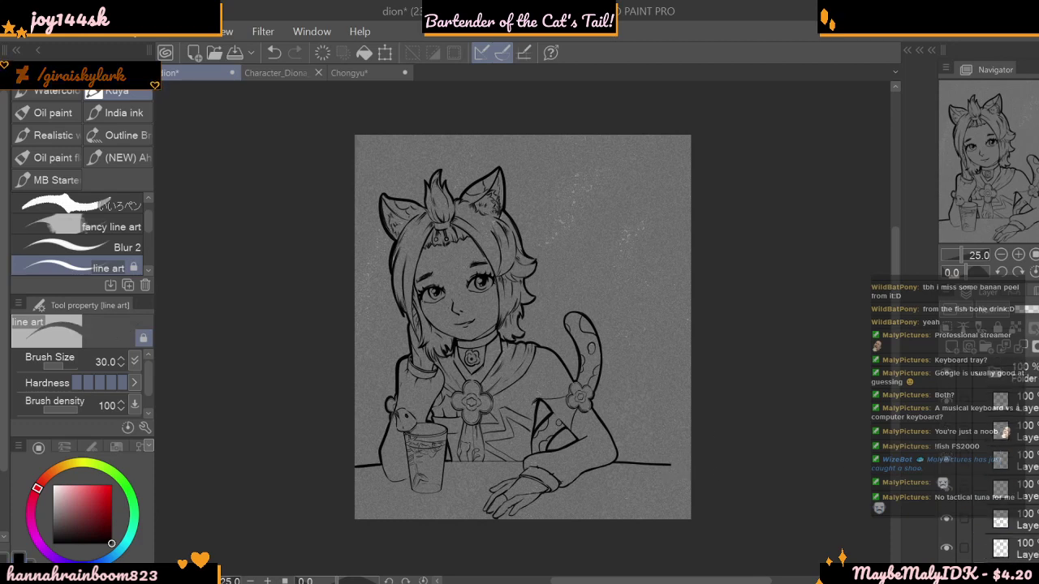
# - On the folder's first layer, extend the table line to the canvas's right edge with the line art brush, then set its size to 15.4
pyautogui.click(1003, 372)
pyautogui.click(1000, 401)
pyautogui.click(946, 403)
pyautogui.click(948, 403)
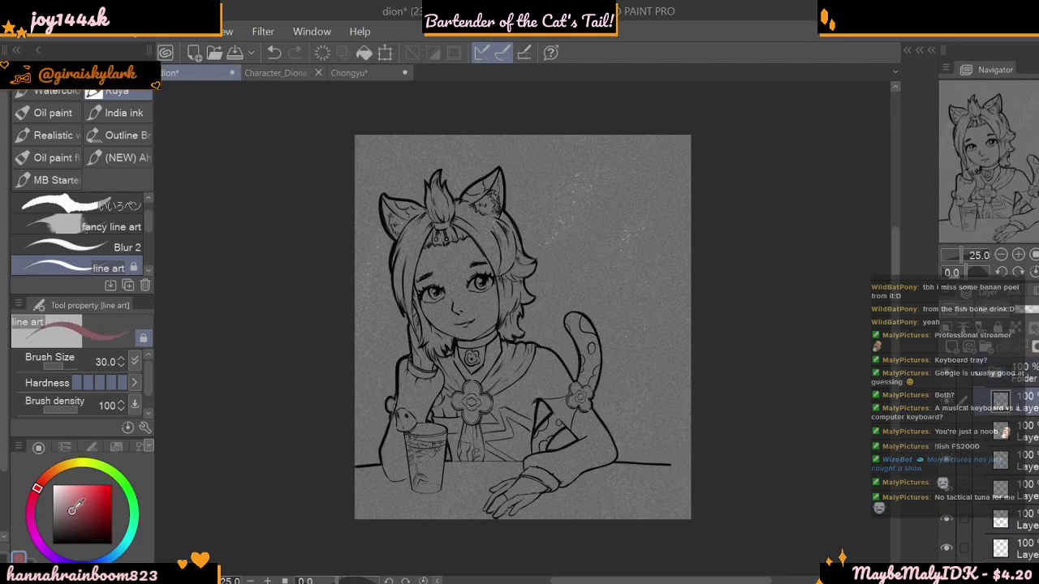
pyautogui.click(1021, 274)
pyautogui.click(1021, 274)
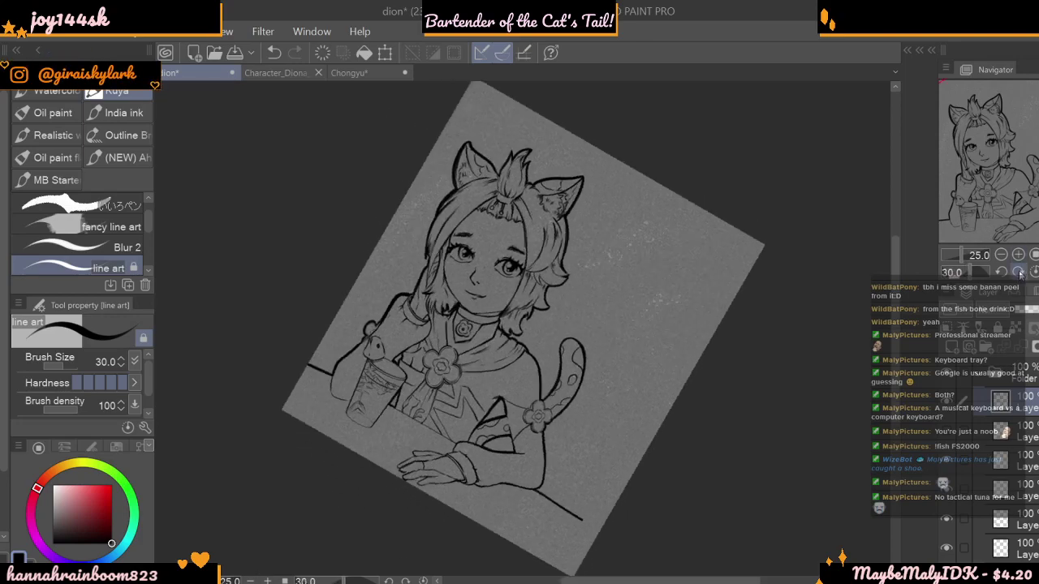
pyautogui.click(1021, 273)
pyautogui.click(1020, 274)
pyautogui.click(1020, 274)
pyautogui.click(1019, 255)
pyautogui.click(1018, 255)
pyautogui.moveTo(895, 264); pyautogui.dragTo(895, 321)
pyautogui.moveTo(396, 514); pyautogui.dragTo(417, 559)
pyautogui.moveTo(395, 515); pyautogui.dragTo(417, 561)
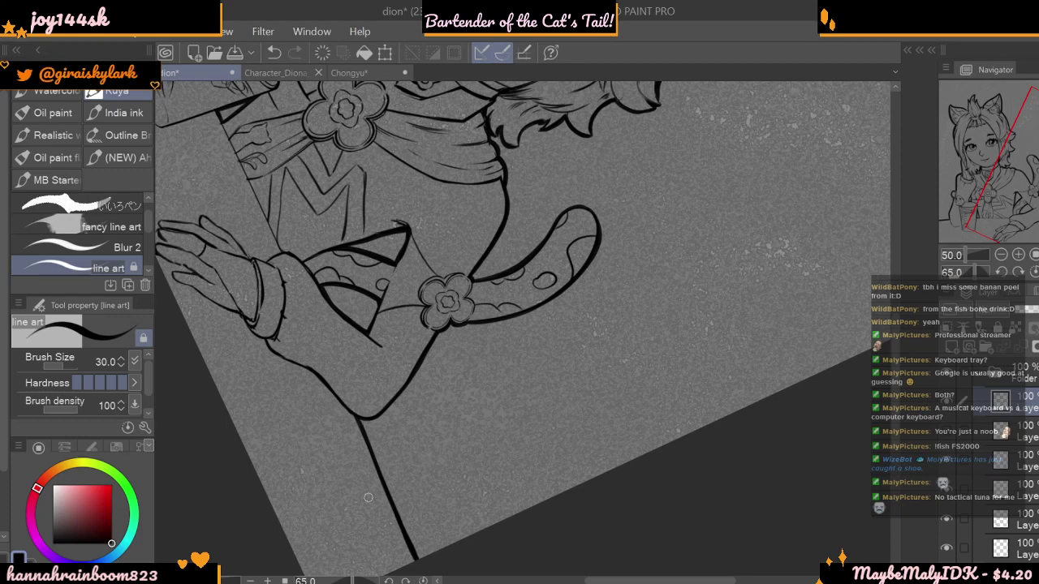
pyautogui.scroll(-3, 367, 497)
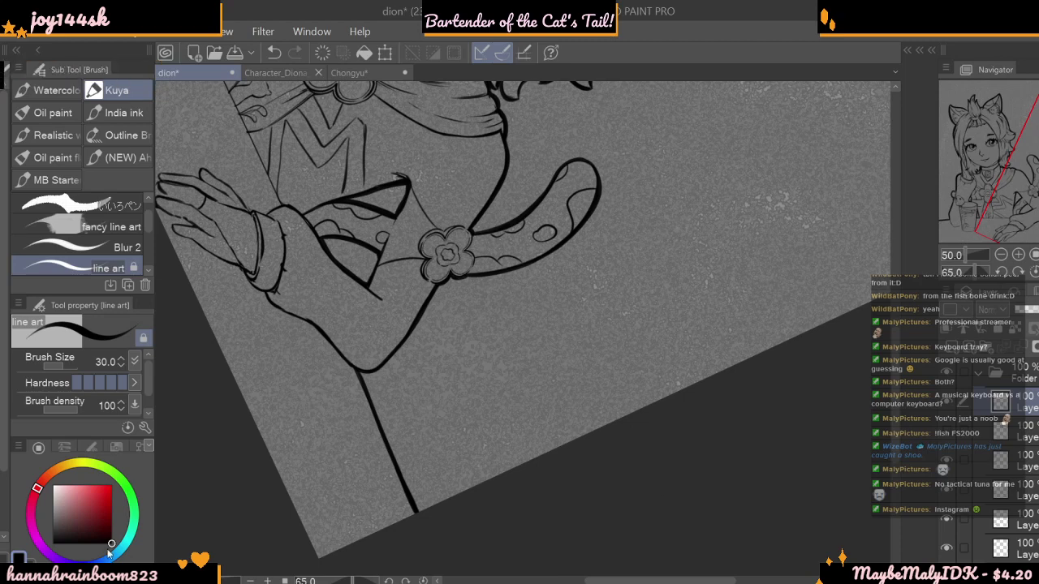
pyautogui.click(60, 366)
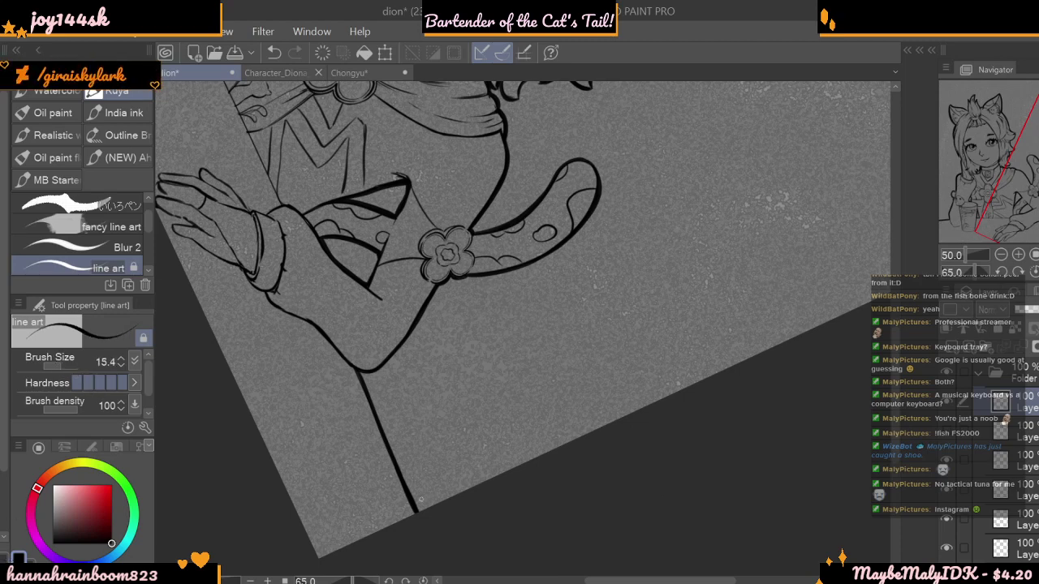
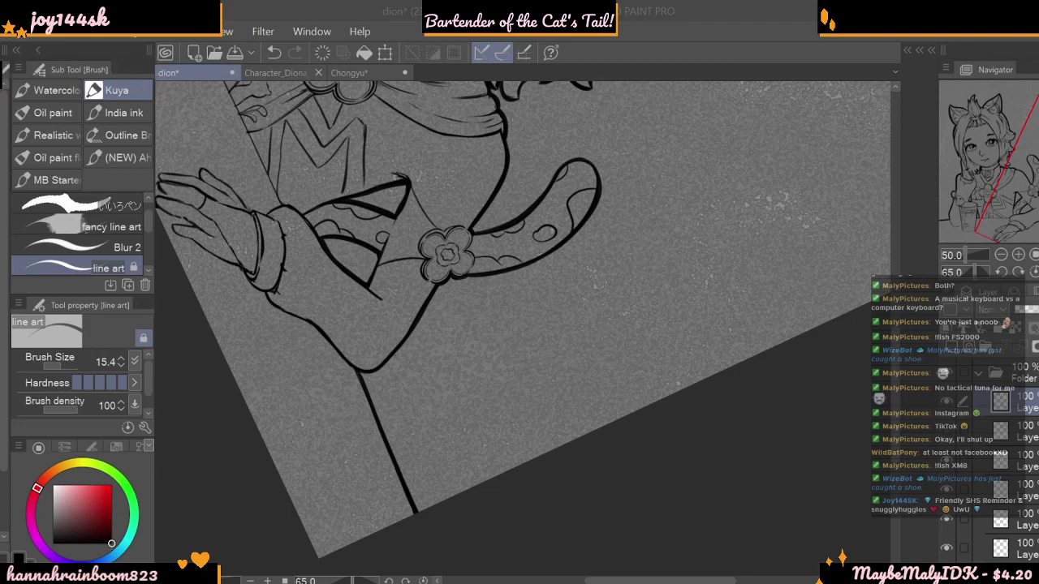
# - Set the line art brush size to 373.3
pyautogui.click(1035, 272)
pyautogui.click(1001, 257)
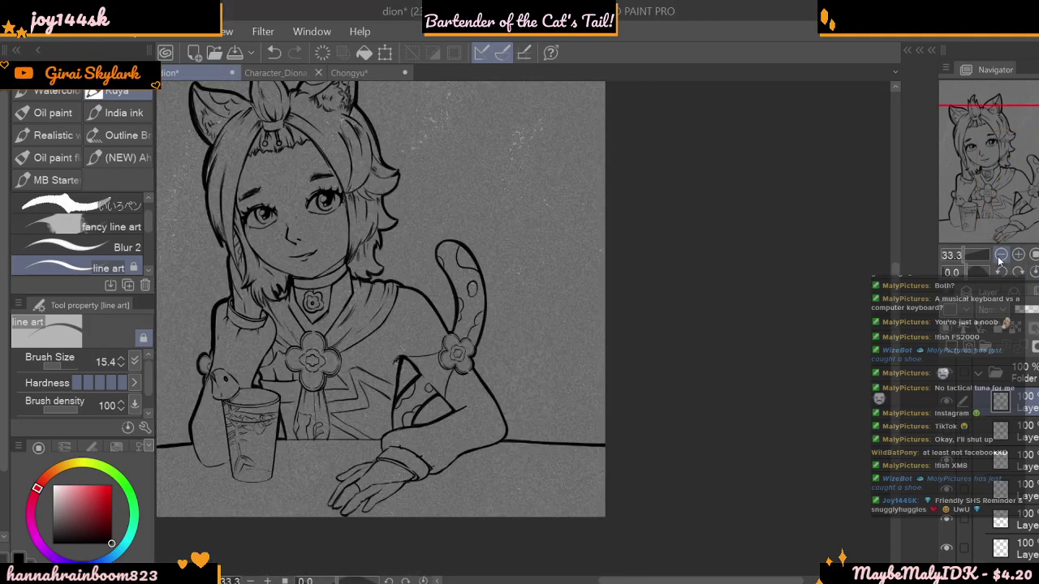
pyautogui.moveTo(636, 579); pyautogui.dragTo(588, 576)
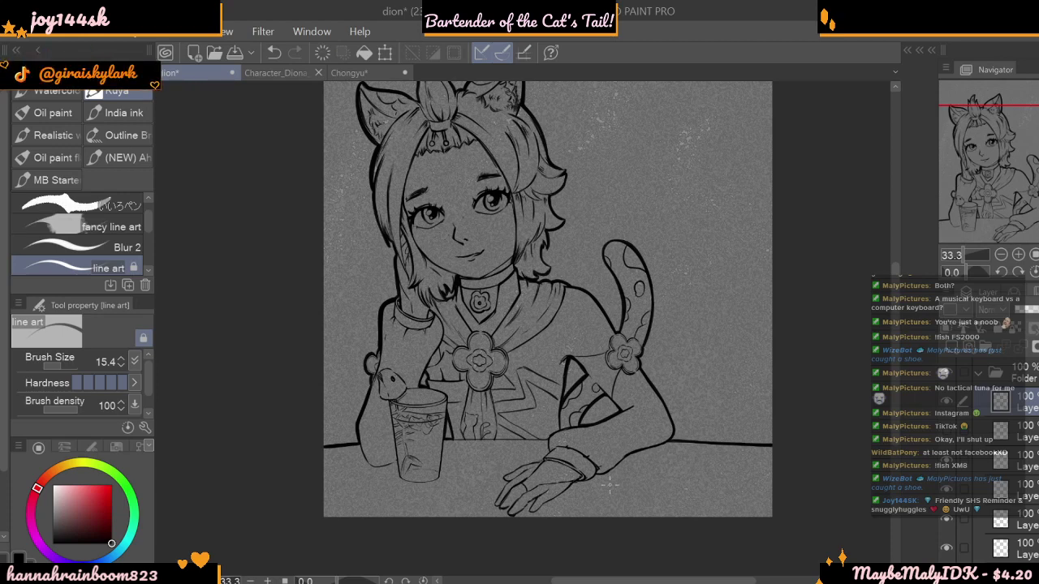
pyautogui.scroll(2, 609, 485)
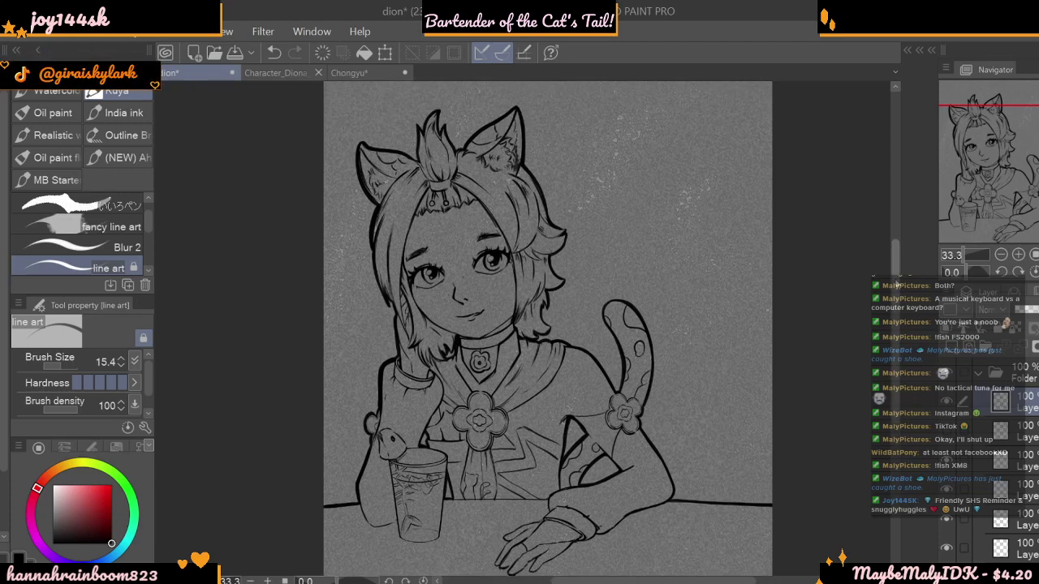
pyautogui.scroll(2, 895, 260)
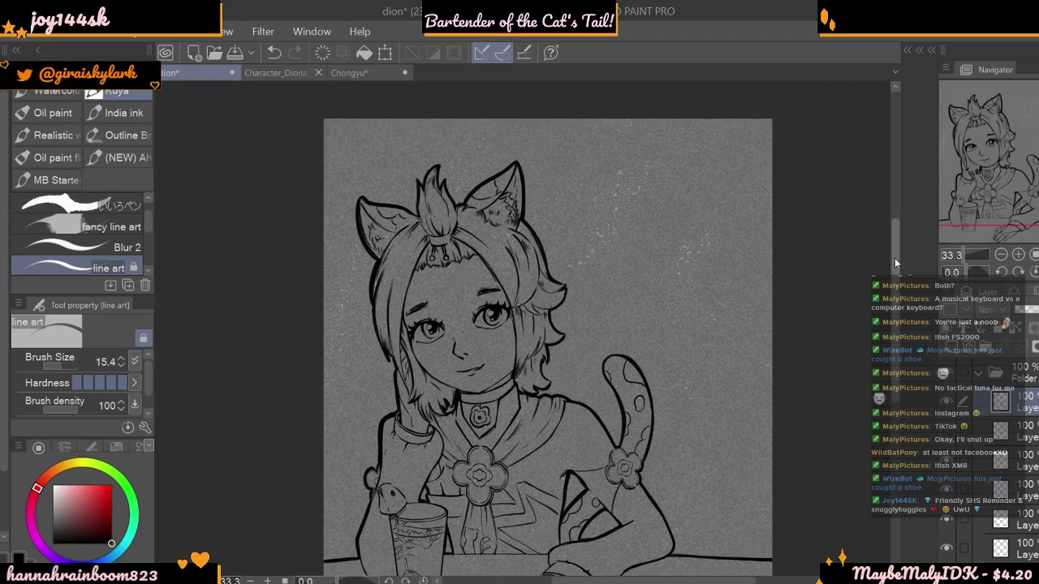
pyautogui.moveTo(895, 259); pyautogui.dragTo(893, 253)
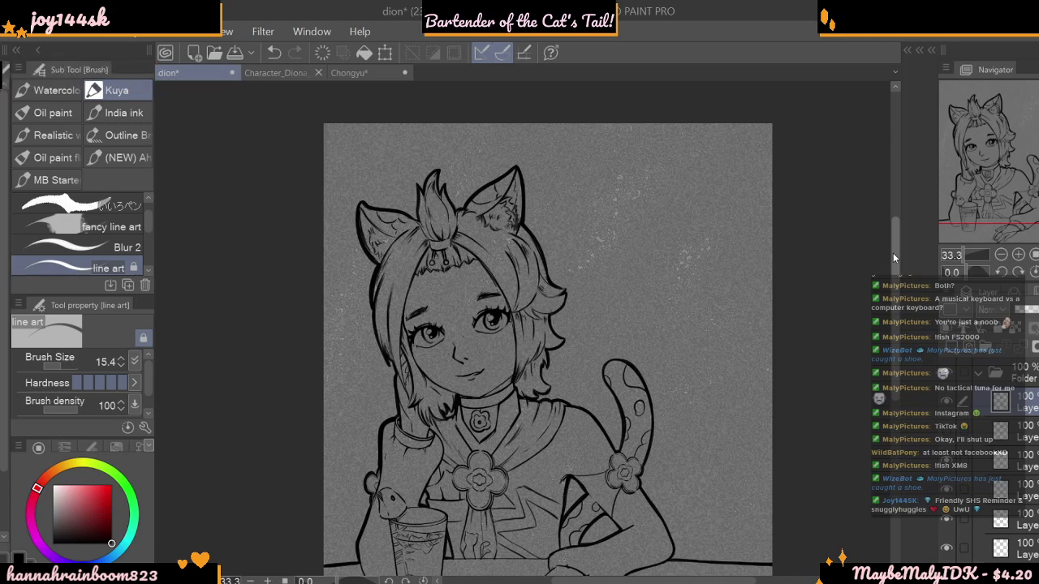
pyautogui.scroll(3, 896, 253)
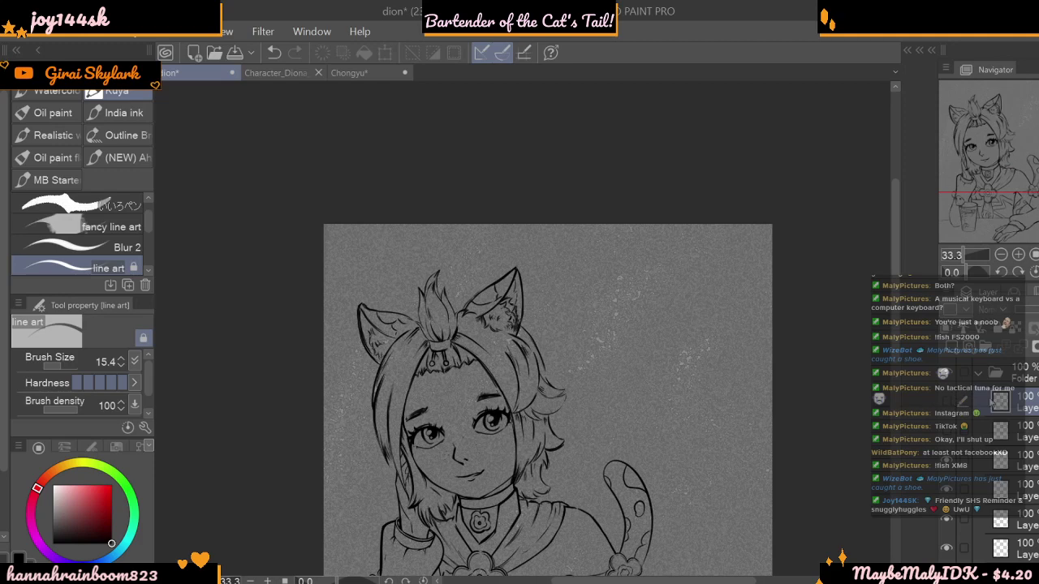
pyautogui.click(64, 369)
pyautogui.click(71, 367)
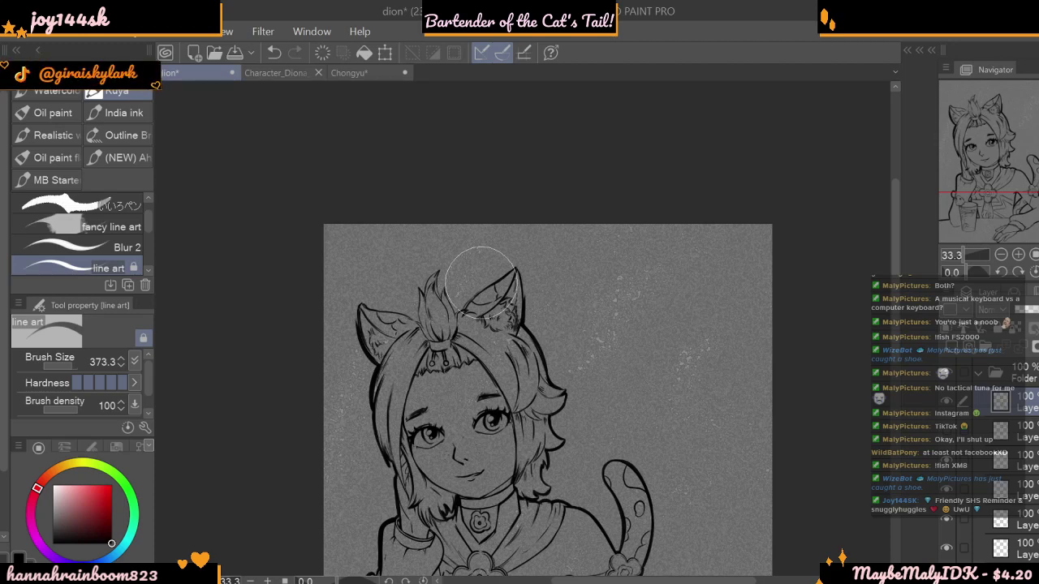
# - Set the line art brush size to 25.4 and check the outline layer by toggling its visibility
pyautogui.click(1019, 254)
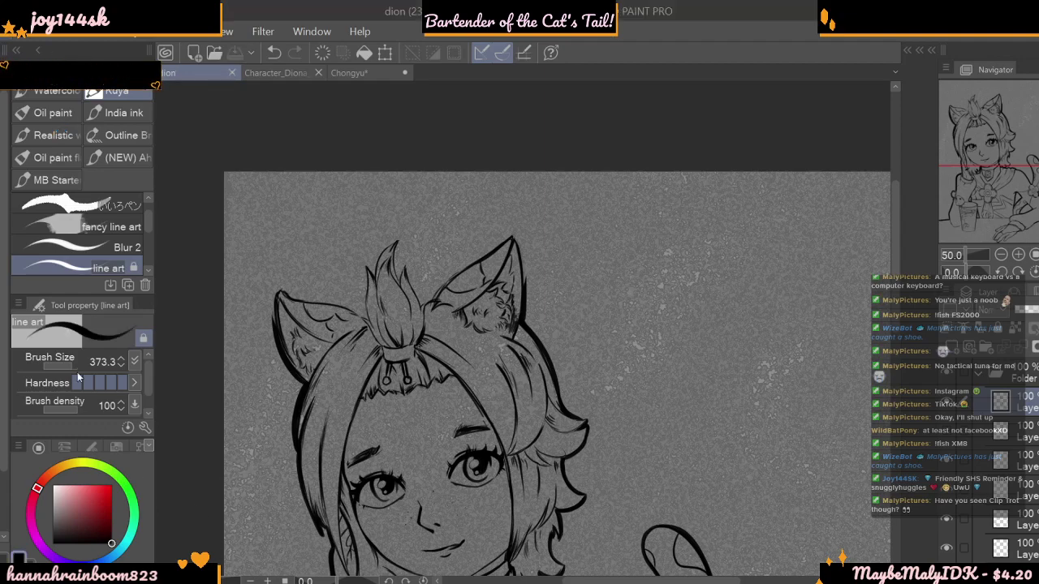
pyautogui.click(69, 366)
pyautogui.moveTo(69, 369); pyautogui.dragTo(62, 365)
pyautogui.click(947, 403)
pyautogui.click(946, 404)
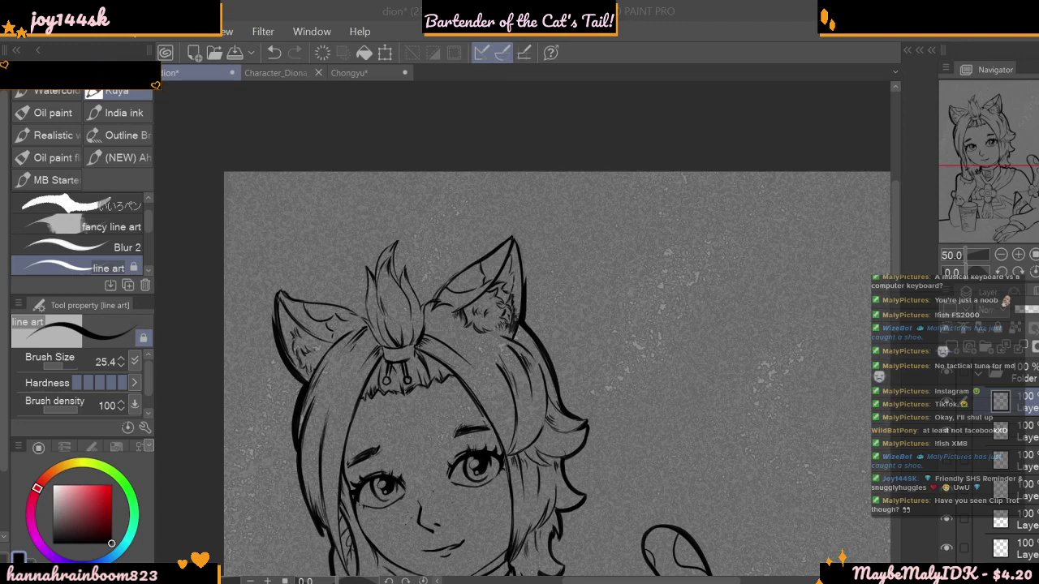
# - Try to sketch a large arc over the head from the left cat ear's tip, and undo it
pyautogui.moveTo(280, 289)
pyautogui.mouseDown()
pyautogui.moveTo(275, 248)
pyautogui.moveTo(313, 210)
pyautogui.mouseUp()
pyautogui.moveTo(281, 247)
pyautogui.mouseDown()
pyautogui.moveTo(395, 178)
pyautogui.moveTo(487, 197)
pyautogui.mouseUp()
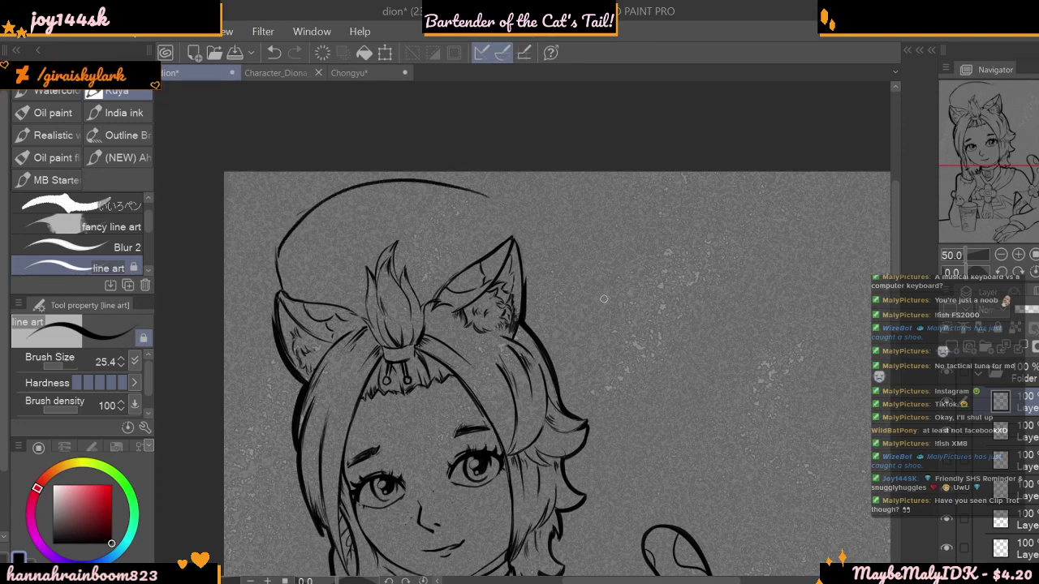
pyautogui.click(273, 52)
pyautogui.click(273, 52)
pyautogui.click(273, 52)
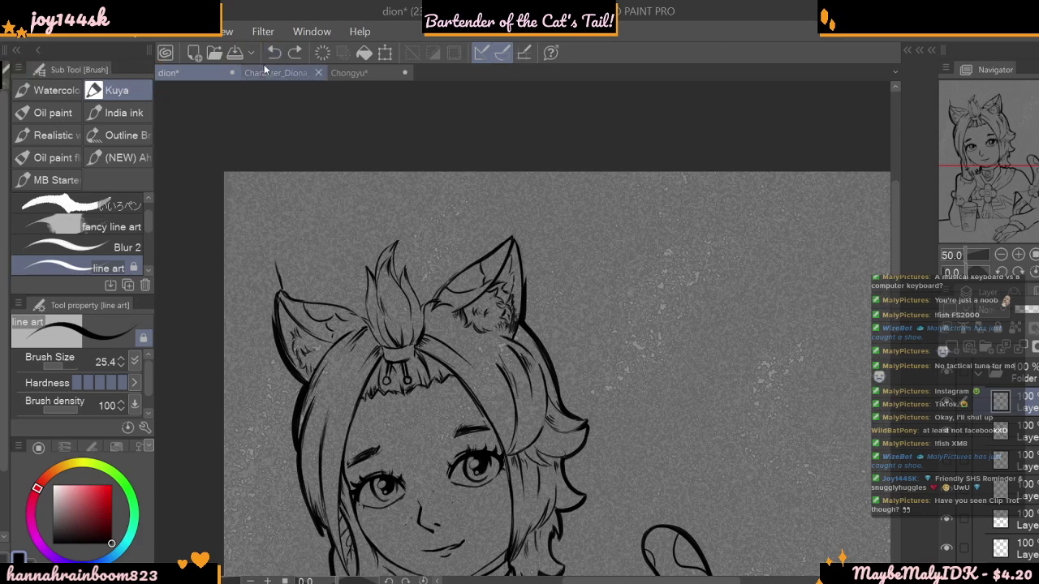
# - Sketch a rough rounded hat outline around the head, from the left cat ear over the top to behind the right ear
pyautogui.moveTo(279, 290)
pyautogui.mouseDown()
pyautogui.moveTo(286, 255)
pyautogui.moveTo(280, 284)
pyautogui.moveTo(316, 226)
pyautogui.moveTo(426, 197)
pyautogui.moveTo(495, 219)
pyautogui.moveTo(561, 307)
pyautogui.moveTo(549, 362)
pyautogui.moveTo(548, 337)
pyautogui.mouseUp()
pyautogui.click(1002, 271)
pyautogui.click(1002, 271)
pyautogui.click(1002, 271)
pyautogui.click(1018, 255)
pyautogui.click(1018, 255)
pyautogui.click(1031, 272)
pyautogui.click(1002, 255)
pyautogui.click(1002, 255)
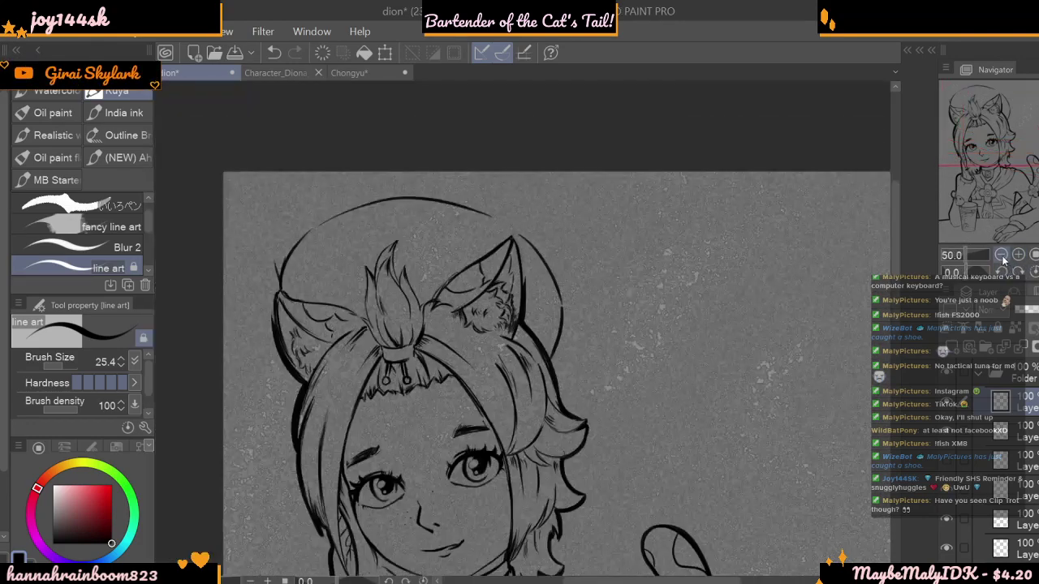
pyautogui.click(1002, 254)
pyautogui.click(1002, 255)
pyautogui.click(1002, 255)
pyautogui.click(1002, 255)
pyautogui.click(1018, 254)
pyautogui.click(1018, 254)
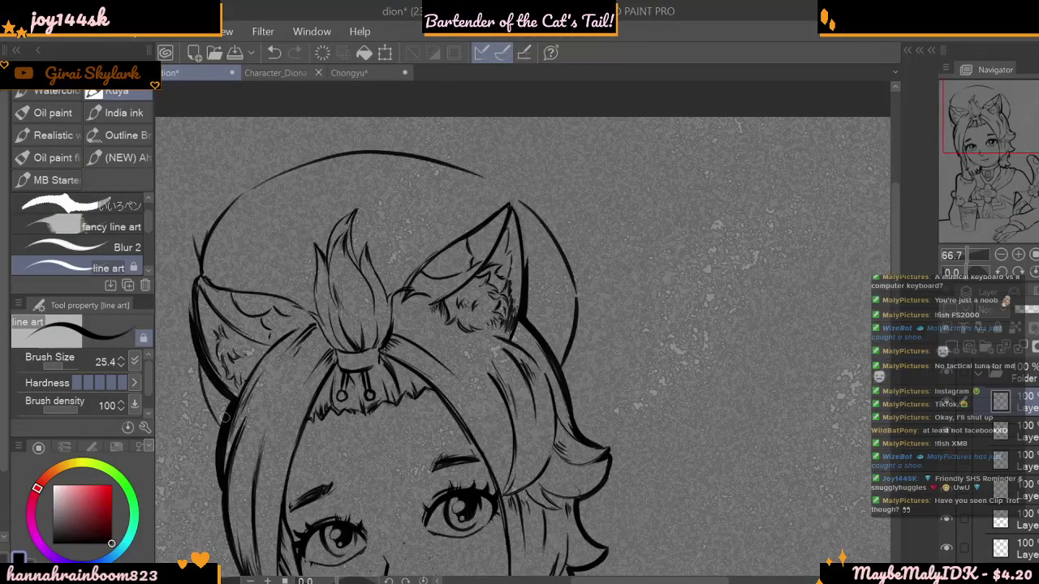
pyautogui.click(1001, 254)
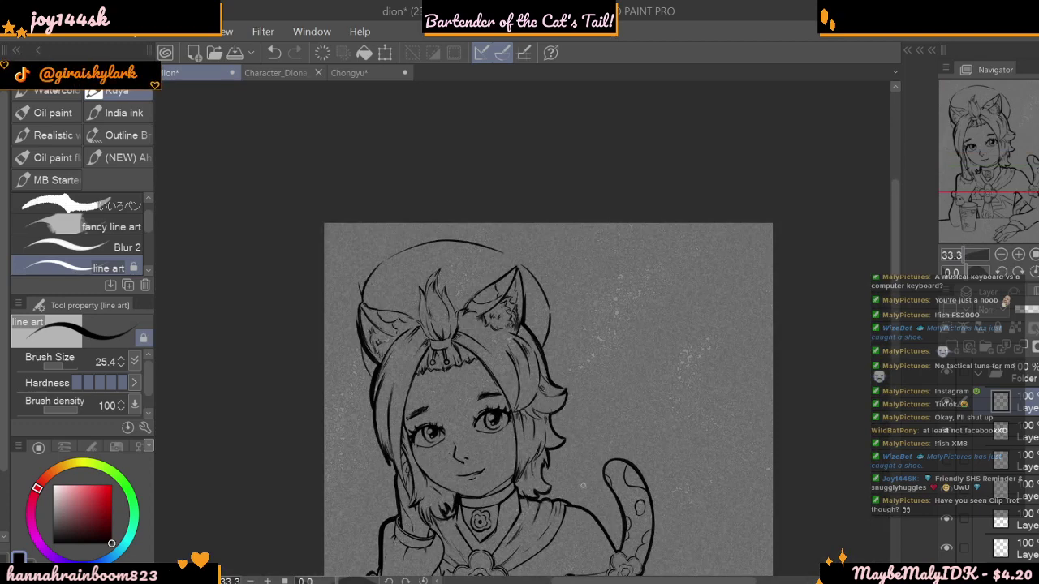
# - Examine the hat's shape in the Character_Diona_Card.png reference image and return to the dion drawing
pyautogui.click(300, 73)
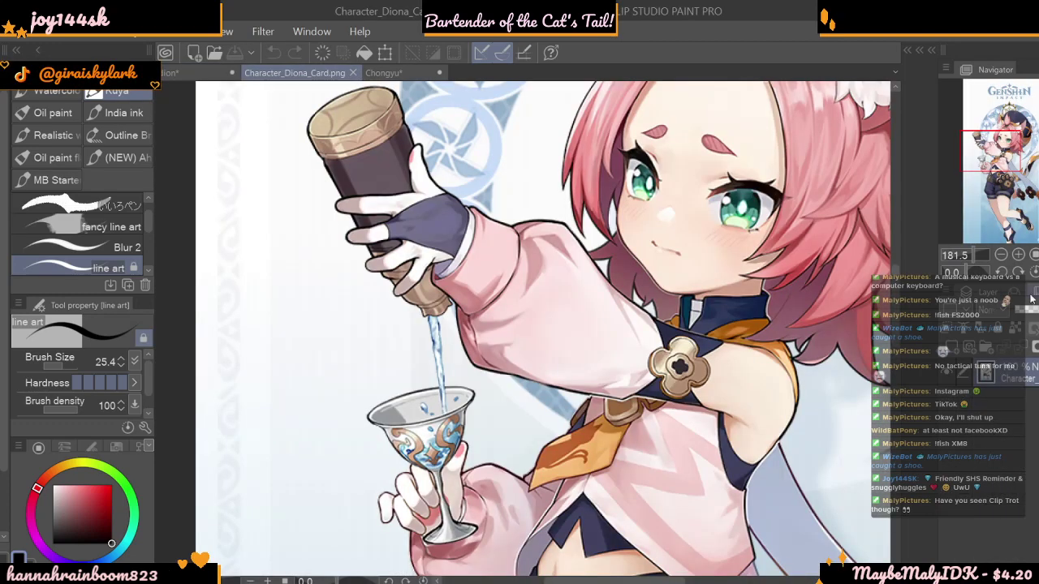
pyautogui.click(1001, 254)
pyautogui.click(1001, 254)
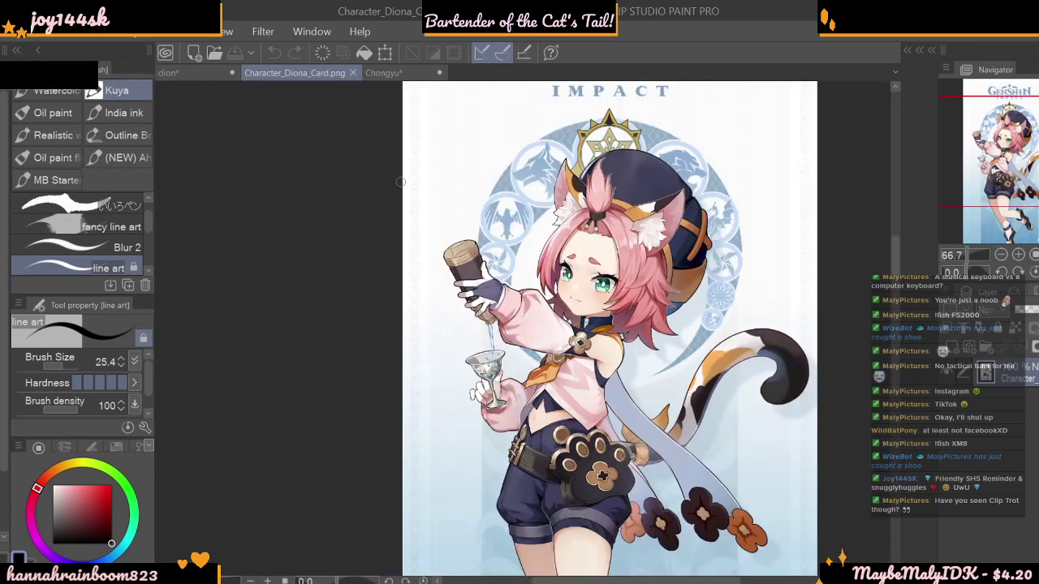
pyautogui.click(199, 74)
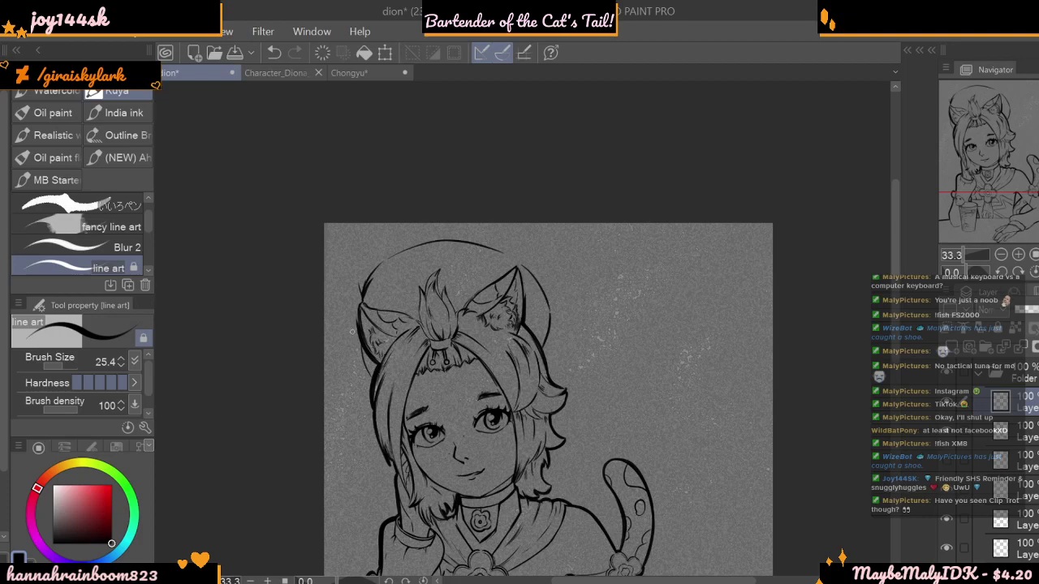
# - Redraw the hat's crown as one smooth arc from the left cat ear to the right ear's tip, undoing the first attempt
pyautogui.click(1002, 272)
pyautogui.click(1002, 272)
pyautogui.click(1002, 272)
pyautogui.click(1001, 272)
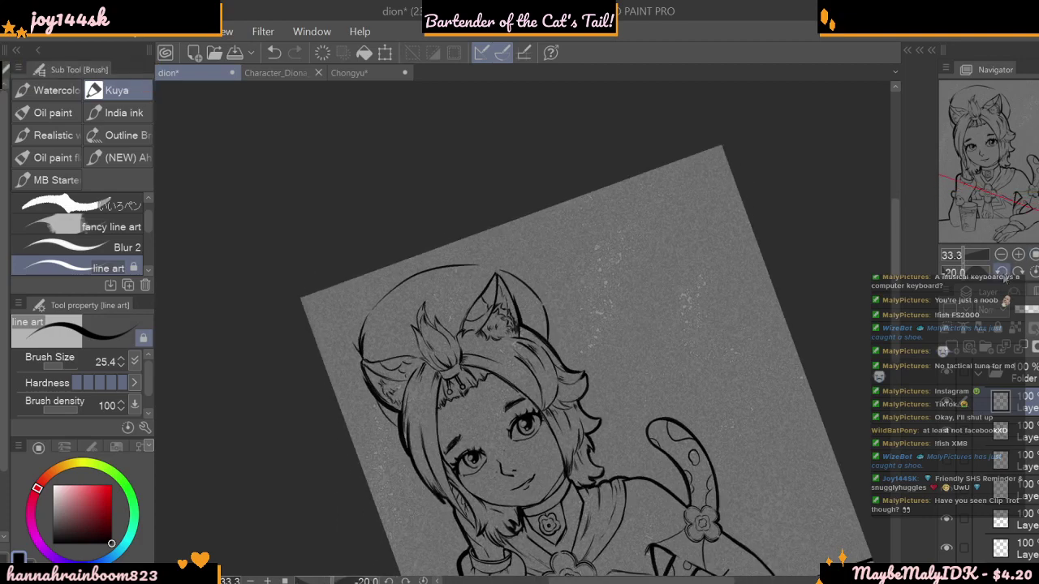
pyautogui.click(1002, 272)
pyautogui.click(1002, 272)
pyautogui.click(1002, 272)
pyautogui.click(1002, 272)
pyautogui.moveTo(376, 391)
pyautogui.mouseDown()
pyautogui.moveTo(385, 354)
pyautogui.moveTo(438, 304)
pyautogui.moveTo(479, 290)
pyautogui.mouseUp()
pyautogui.click(274, 52)
pyautogui.moveTo(381, 411)
pyautogui.mouseDown()
pyautogui.moveTo(371, 374)
pyautogui.moveTo(411, 317)
pyautogui.moveTo(483, 287)
pyautogui.mouseUp()
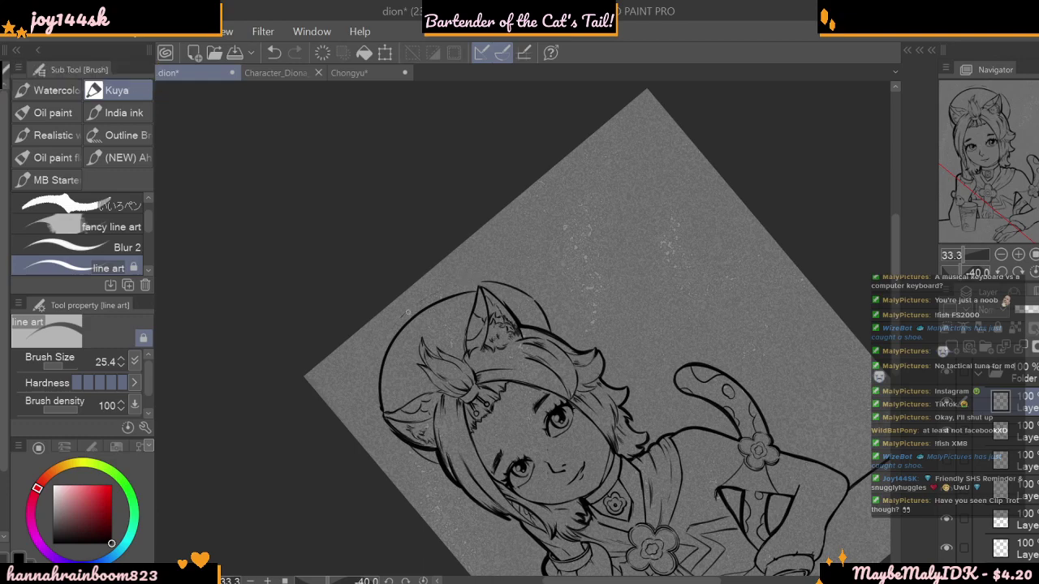
# - Replace the rough arc behind the right cat ear with a clean curve and strengthen the hat's lower edge below the left ear
pyautogui.click(1034, 272)
pyautogui.moveTo(543, 291); pyautogui.dragTo(527, 277)
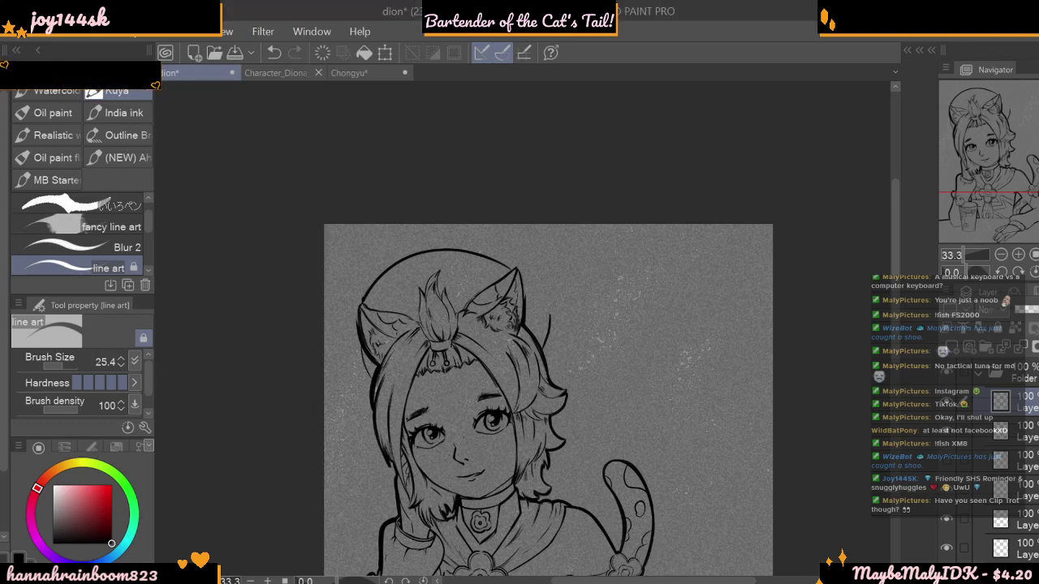
pyautogui.click(1018, 254)
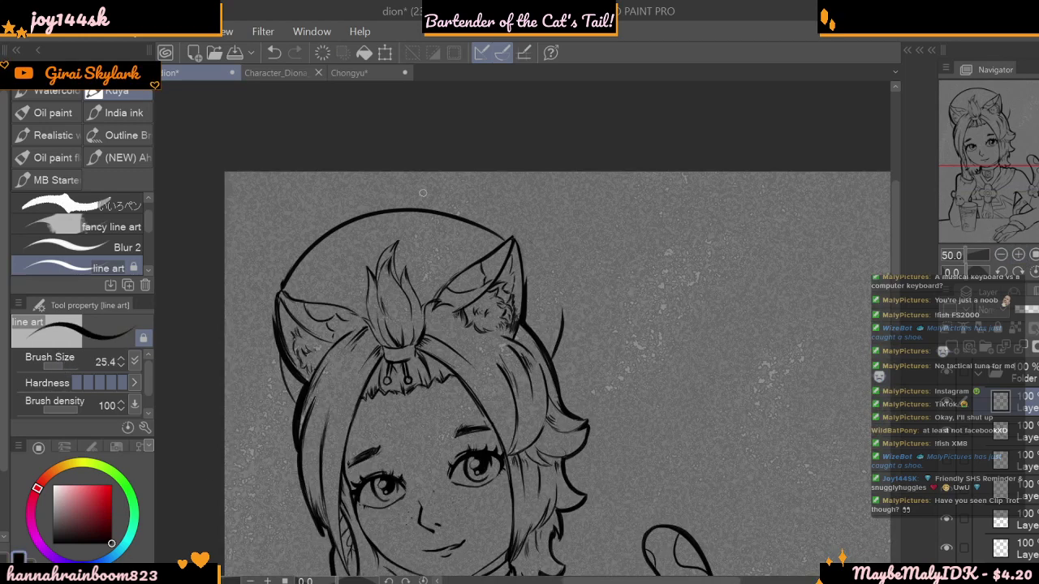
pyautogui.moveTo(519, 251)
pyautogui.mouseDown()
pyautogui.moveTo(549, 284)
pyautogui.moveTo(565, 329)
pyautogui.moveTo(557, 359)
pyautogui.mouseUp()
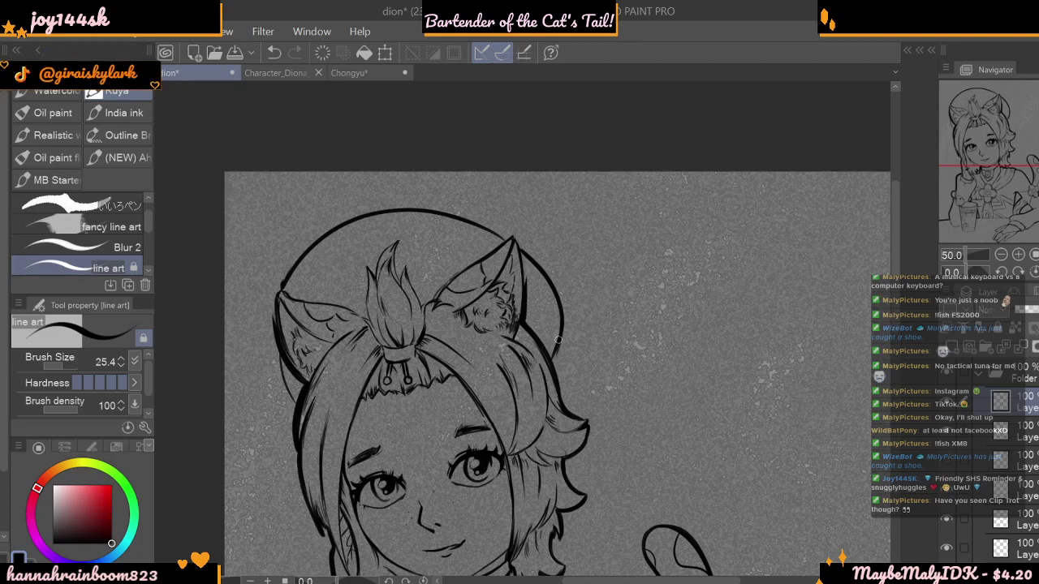
pyautogui.moveTo(276, 350); pyautogui.dragTo(295, 401)
# - Add short fold lines inside the hat's outline beside the tips of both cat ears
pyautogui.click(1003, 255)
pyautogui.click(1003, 255)
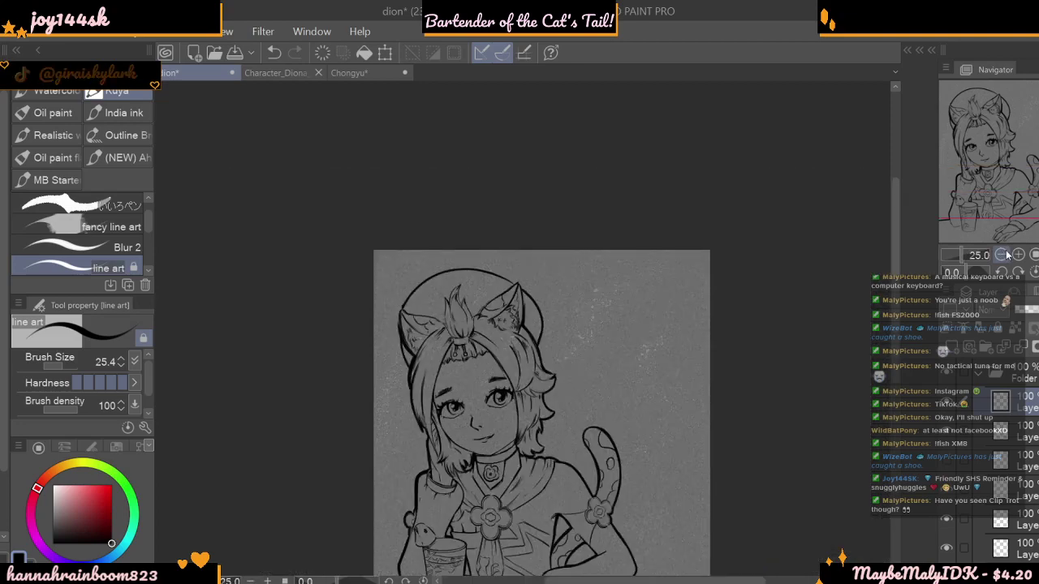
pyautogui.click(1019, 255)
pyautogui.click(1018, 255)
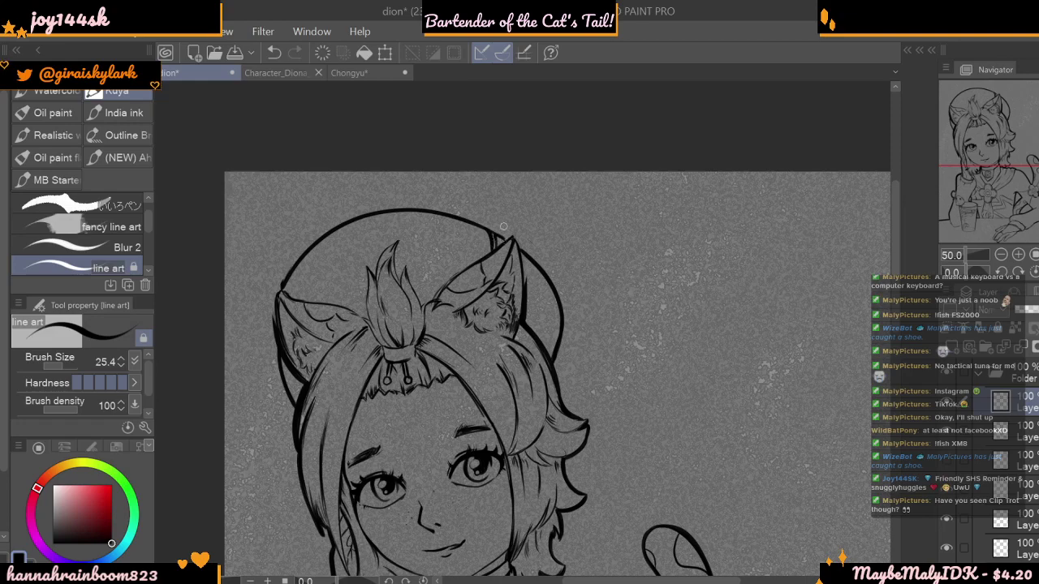
pyautogui.moveTo(285, 281); pyautogui.dragTo(302, 305)
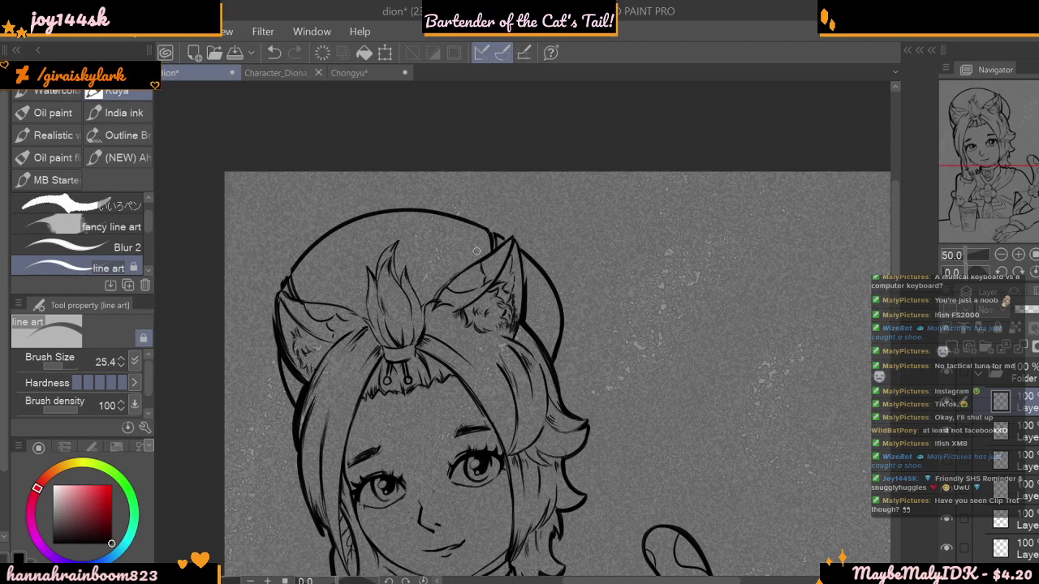
# - Set the line art brush size to 15.4 and draw an inner curve and a slight outer bulge along the hat's right side
pyautogui.click(103, 503)
pyautogui.moveTo(99, 503); pyautogui.dragTo(111, 543)
pyautogui.moveTo(65, 367); pyautogui.dragTo(56, 366)
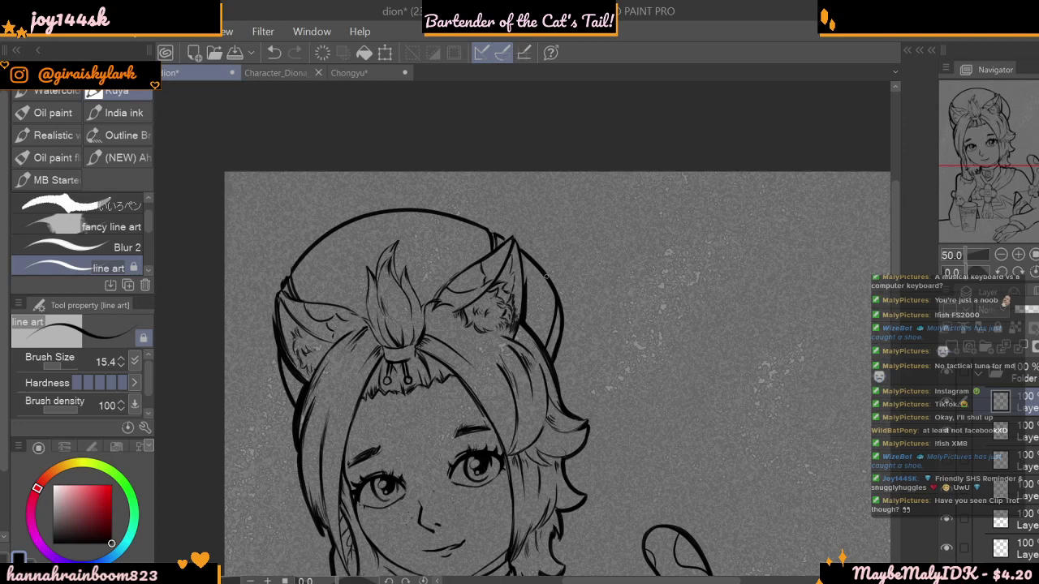
pyautogui.moveTo(545, 276); pyautogui.dragTo(557, 365)
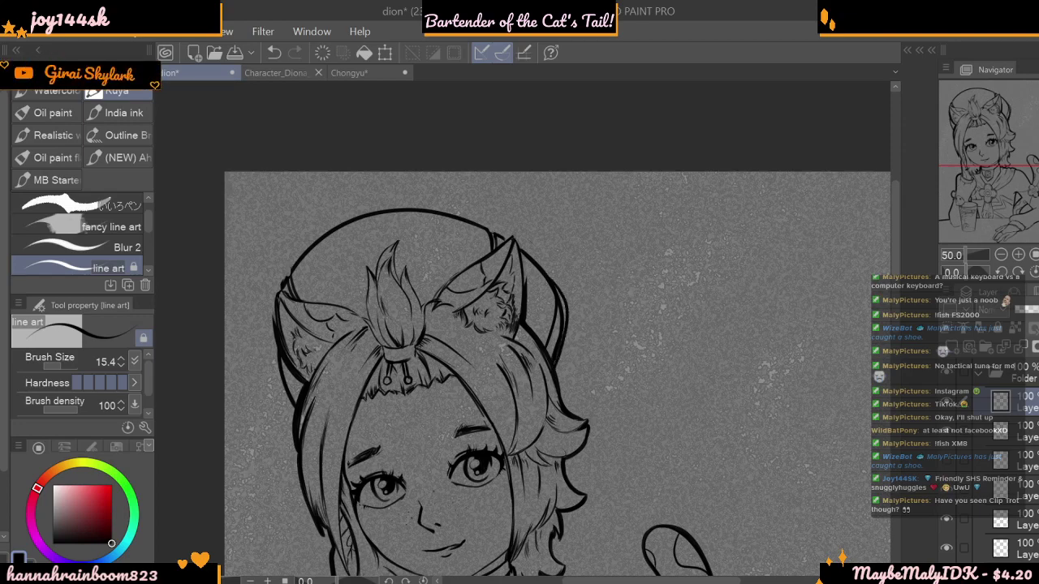
pyautogui.moveTo(560, 312)
pyautogui.mouseDown()
pyautogui.moveTo(554, 287)
pyautogui.moveTo(563, 331)
pyautogui.moveTo(563, 310)
pyautogui.moveTo(556, 360)
pyautogui.mouseUp()
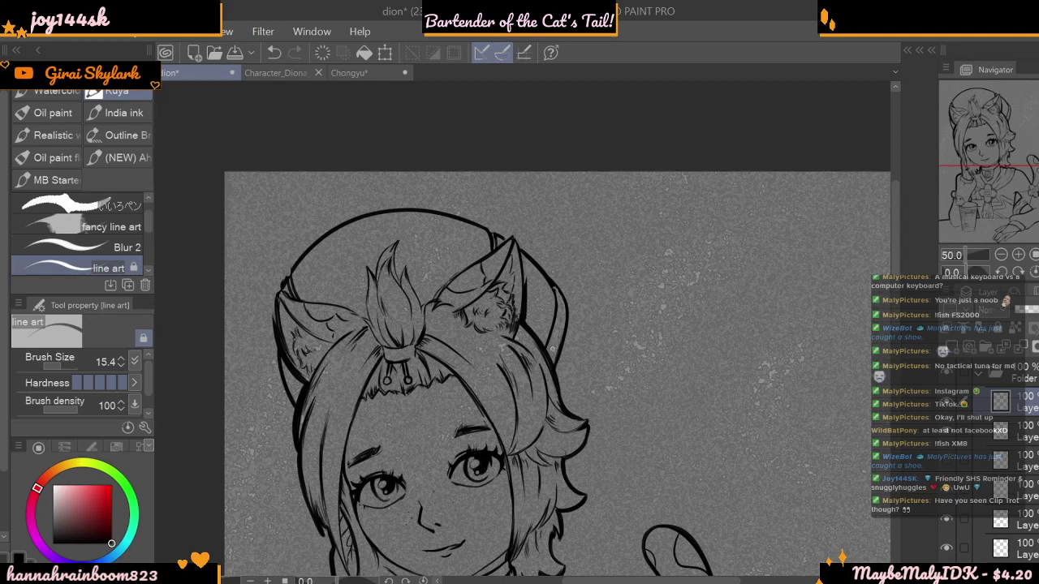
# - Draw a small crossed strap on the hat beside the right cat ear and erase the overlapping lines with transparent colour
pyautogui.press('x')
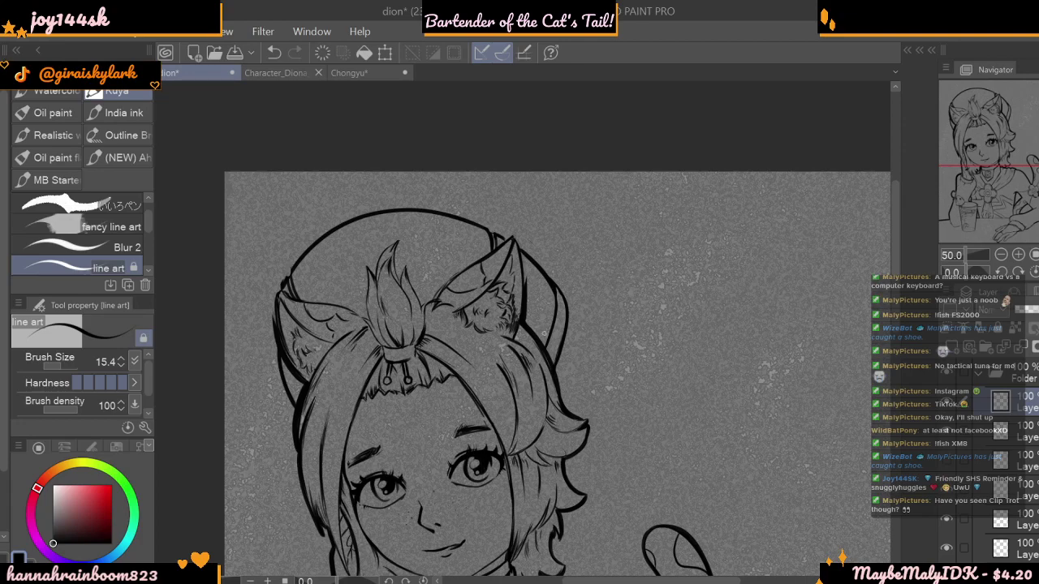
pyautogui.moveTo(528, 264)
pyautogui.mouseDown()
pyautogui.moveTo(548, 317)
pyautogui.moveTo(517, 245)
pyautogui.mouseUp()
pyautogui.moveTo(526, 288); pyautogui.dragTo(549, 271)
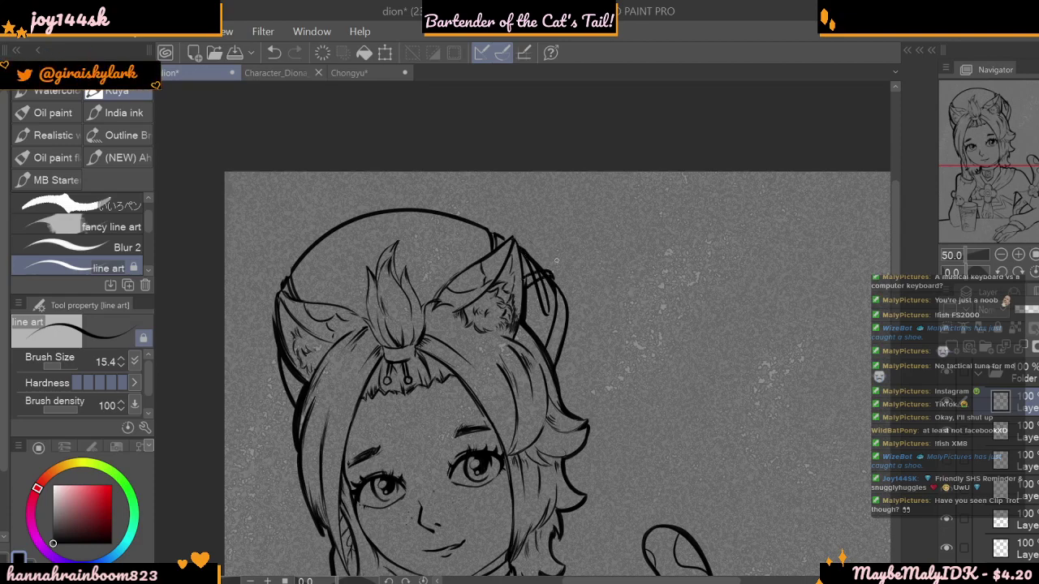
pyautogui.press('c')
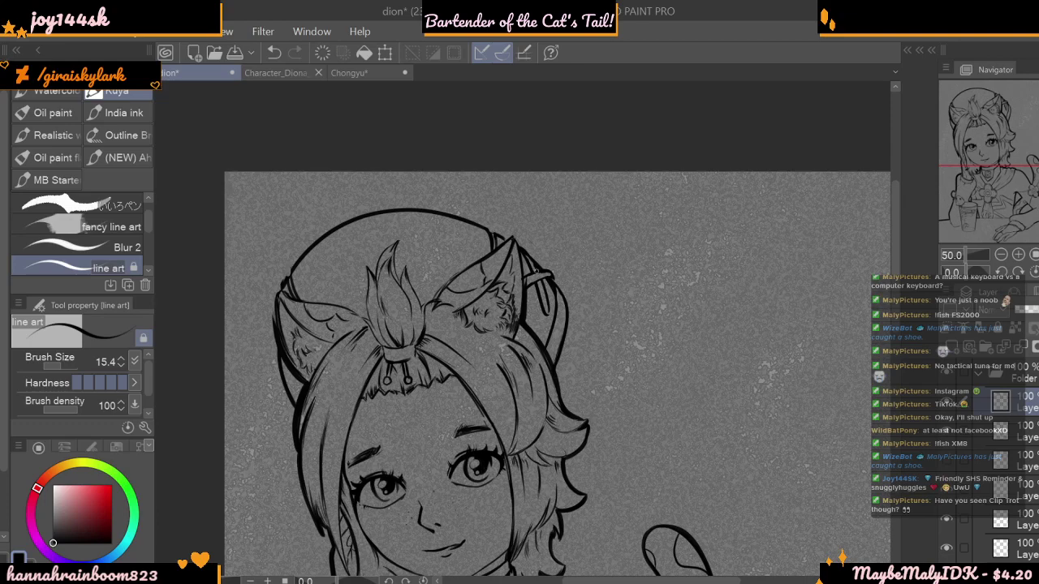
# - Examine the hat's shape and proportions at several zoom levels, with the canvas tilted and mirrored
pyautogui.click(1001, 255)
pyautogui.click(1001, 255)
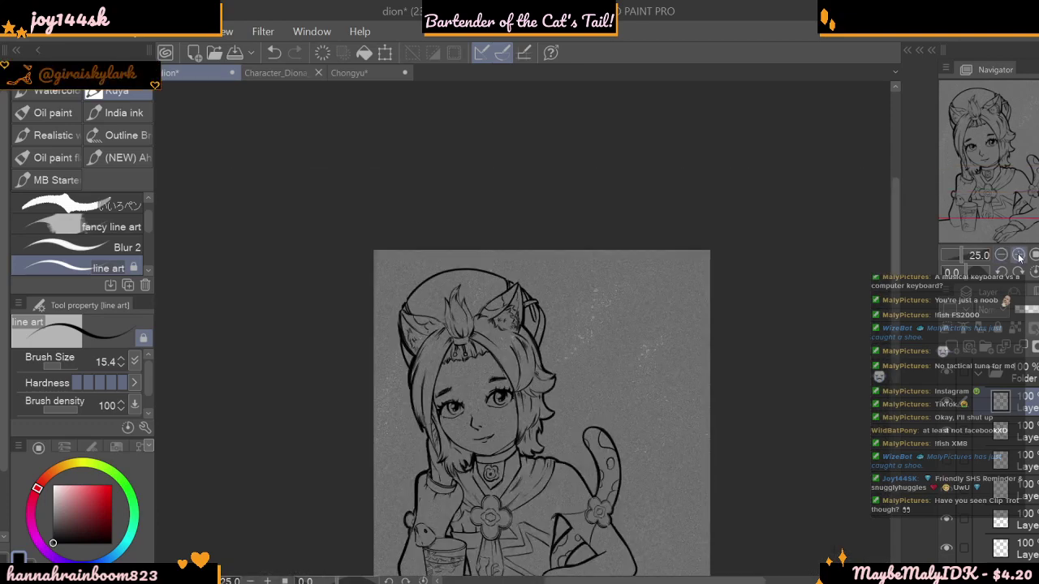
pyautogui.click(1019, 256)
pyautogui.click(1019, 271)
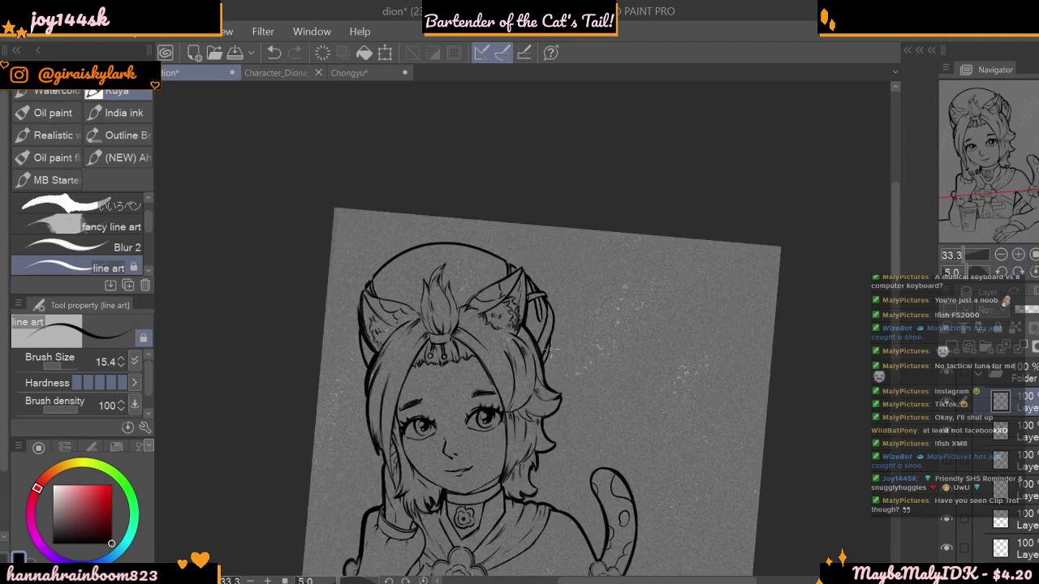
pyautogui.click(1032, 273)
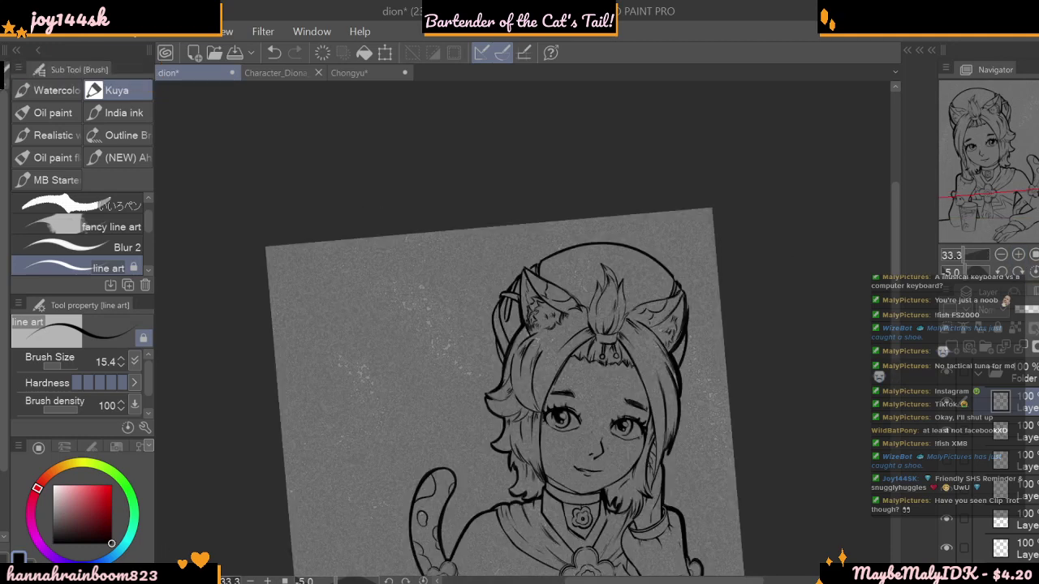
pyautogui.press('h')
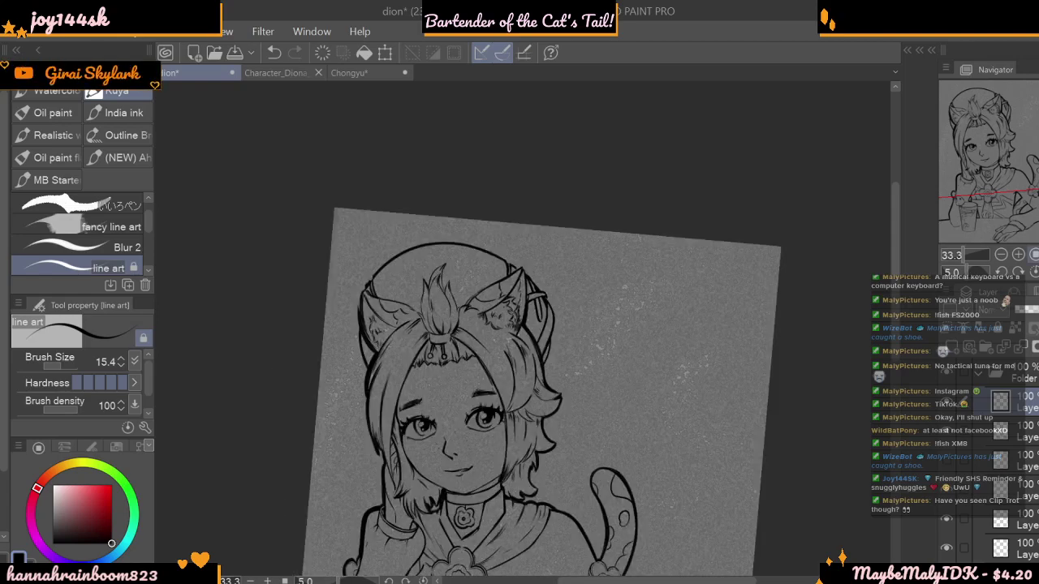
pyautogui.click(1033, 271)
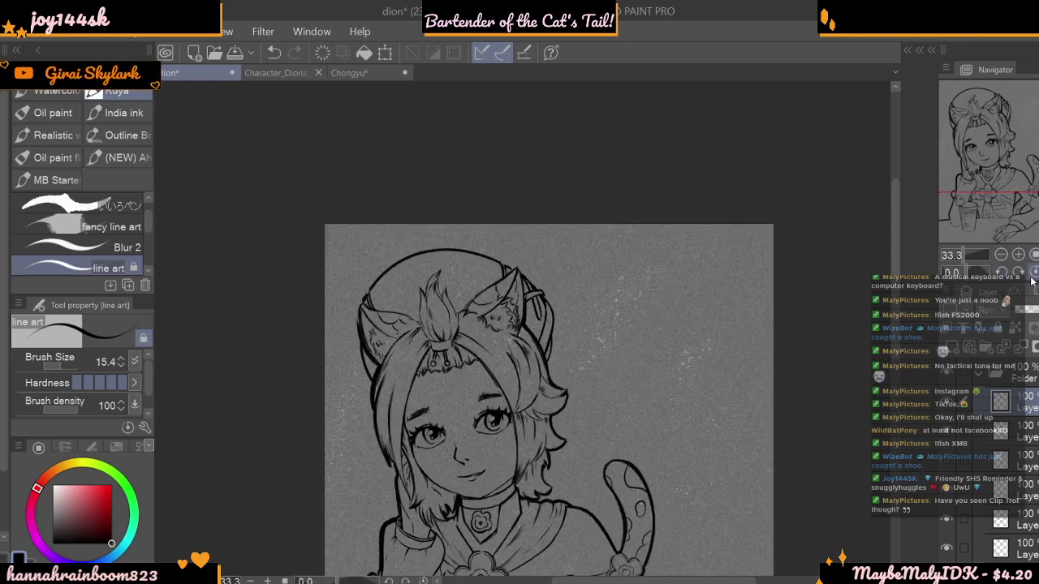
pyautogui.click(1001, 255)
pyautogui.click(1002, 255)
pyautogui.click(1002, 254)
pyautogui.click(1018, 255)
pyautogui.click(1018, 255)
pyautogui.click(1018, 254)
pyautogui.click(1018, 254)
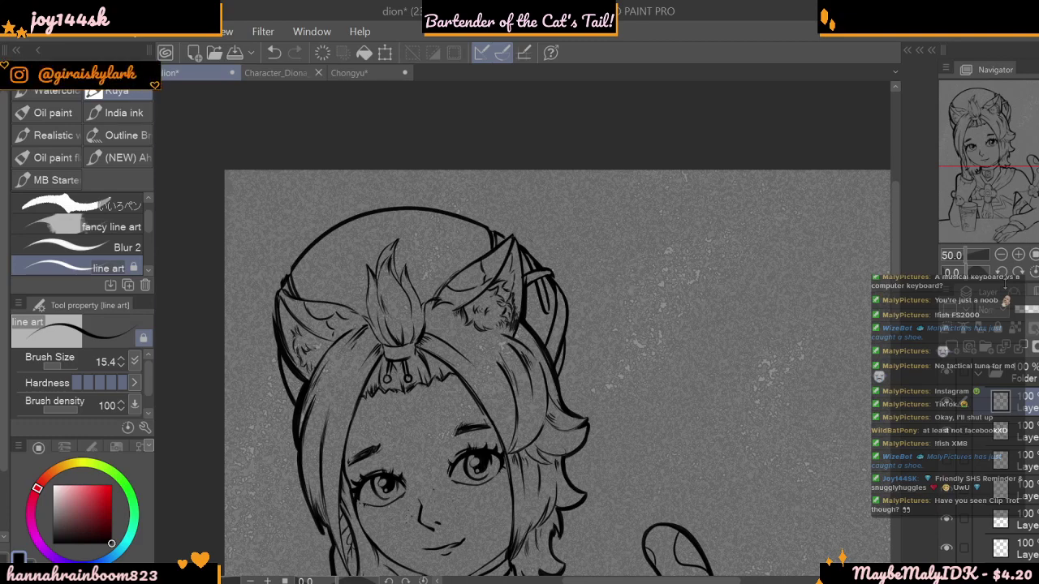
# - Check the folder's second layer by toggling its visibility, select it and set the line art brush size to 58.9
pyautogui.click(950, 432)
pyautogui.click(948, 431)
pyautogui.click(1015, 432)
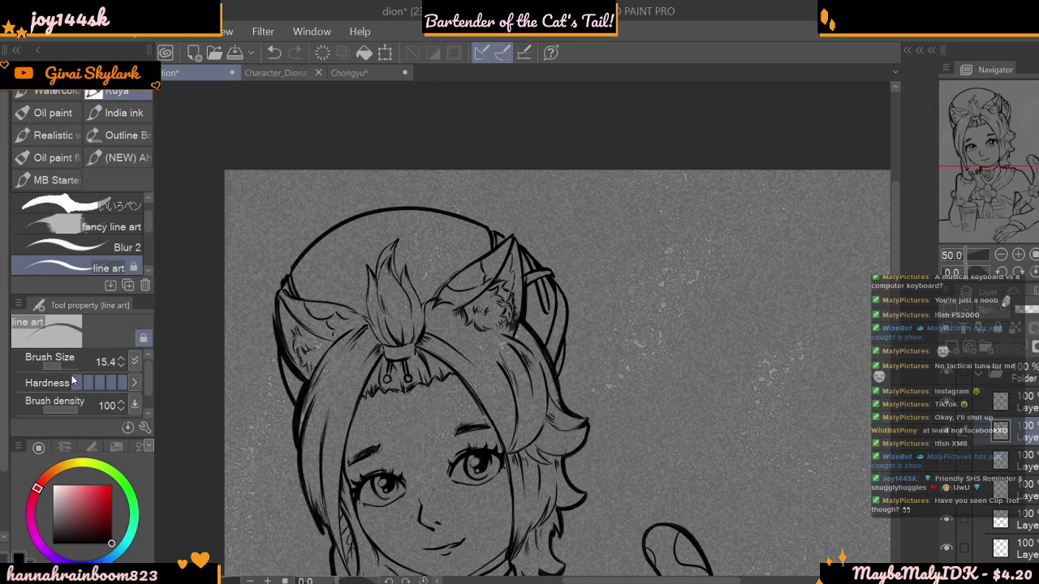
pyautogui.click(69, 363)
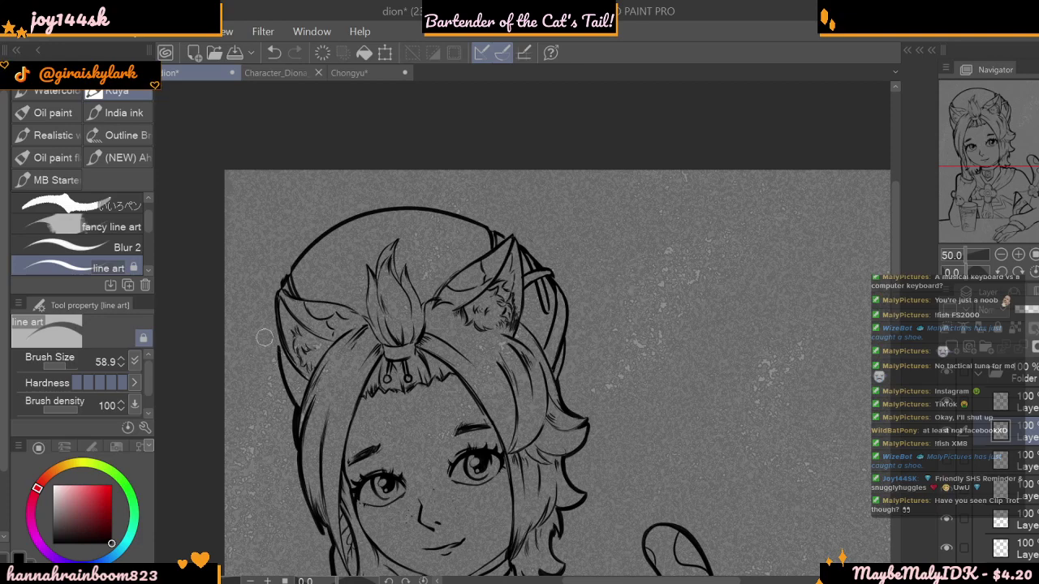
# - With the line art brush at size 18.2, draw a thick outline around the left cat ear's outer edge on the folder's second layer
pyautogui.click(1024, 405)
pyautogui.press('c')
pyautogui.moveTo(77, 364); pyautogui.dragTo(64, 362)
pyautogui.click(62, 364)
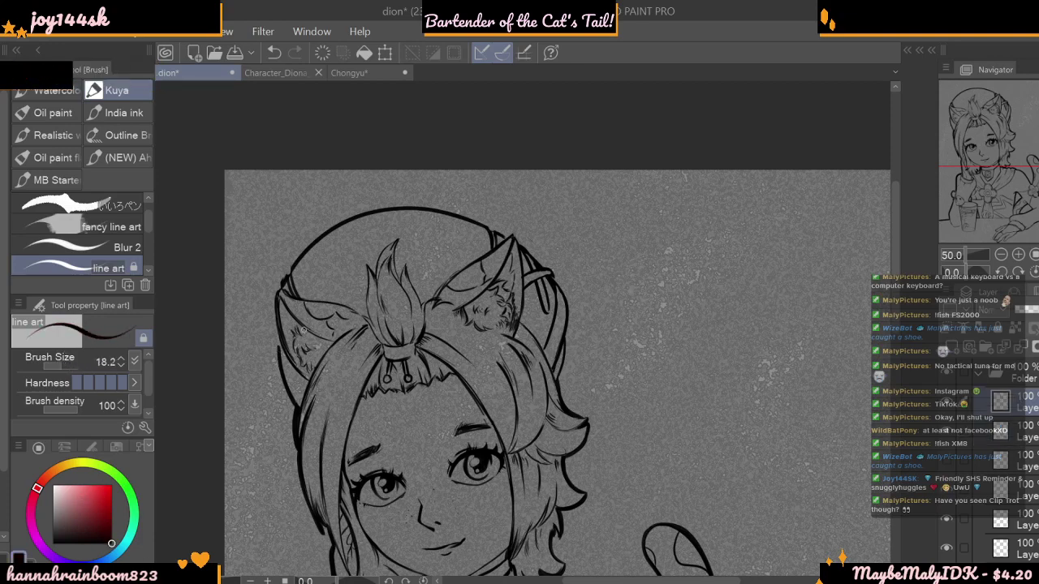
pyautogui.click(1018, 424)
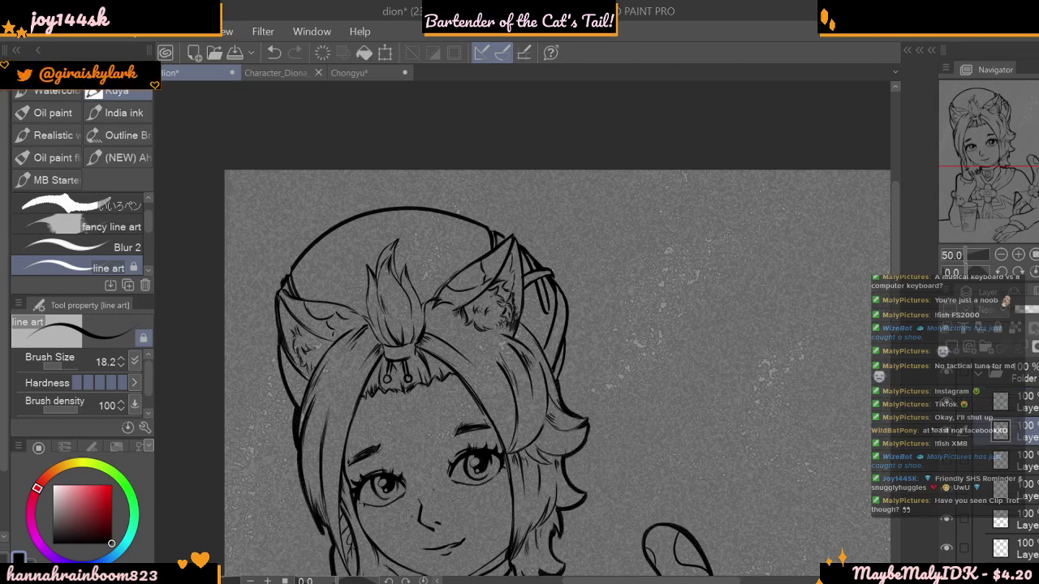
pyautogui.scroll(-1, 149, 382)
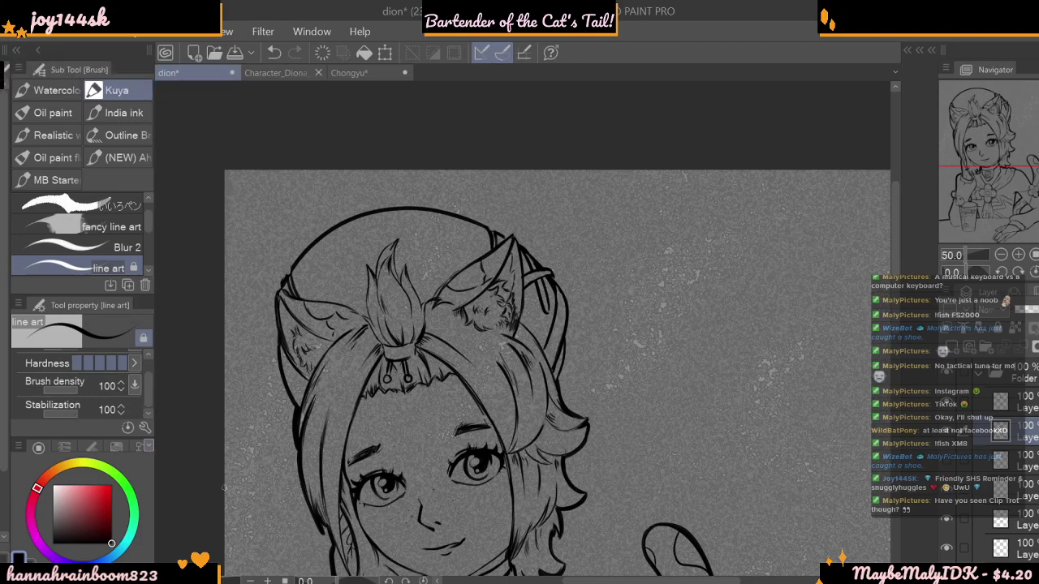
pyautogui.moveTo(148, 386); pyautogui.dragTo(147, 369)
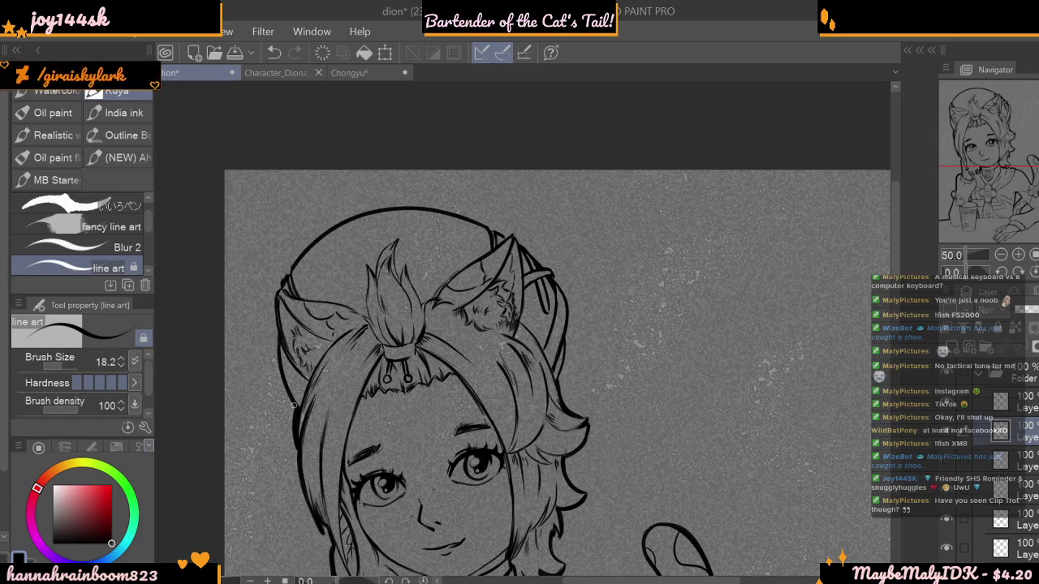
pyautogui.moveTo(277, 321)
pyautogui.mouseDown()
pyautogui.moveTo(276, 294)
pyautogui.moveTo(289, 273)
pyautogui.mouseUp()
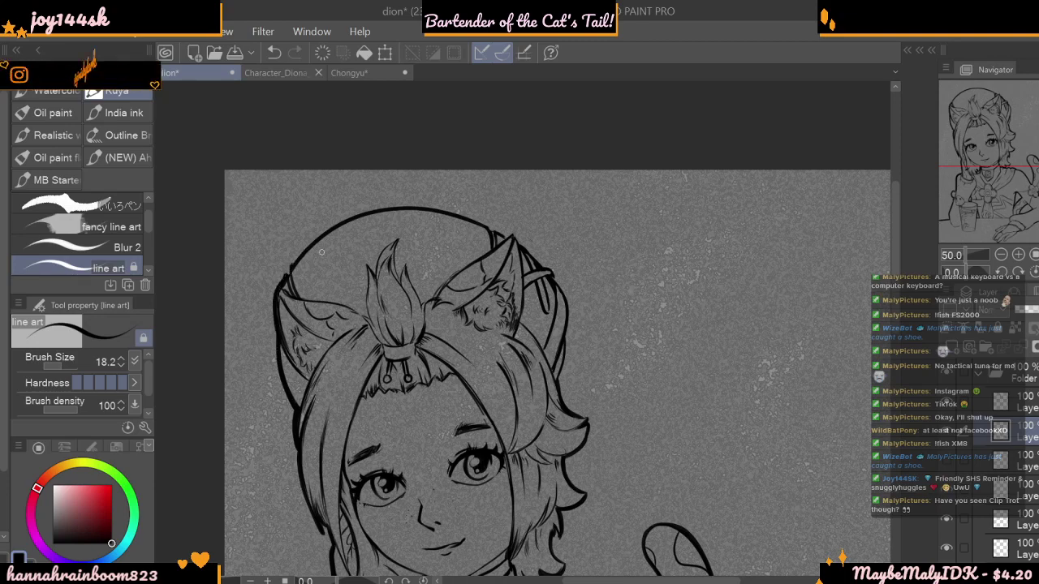
# - Rotate the canvas to -35 degrees and thicken the outline of the hat's crown from the left cat ear to the right ear
pyautogui.click(1002, 273)
pyautogui.click(1003, 273)
pyautogui.click(1003, 273)
pyautogui.click(1004, 273)
pyautogui.click(1004, 273)
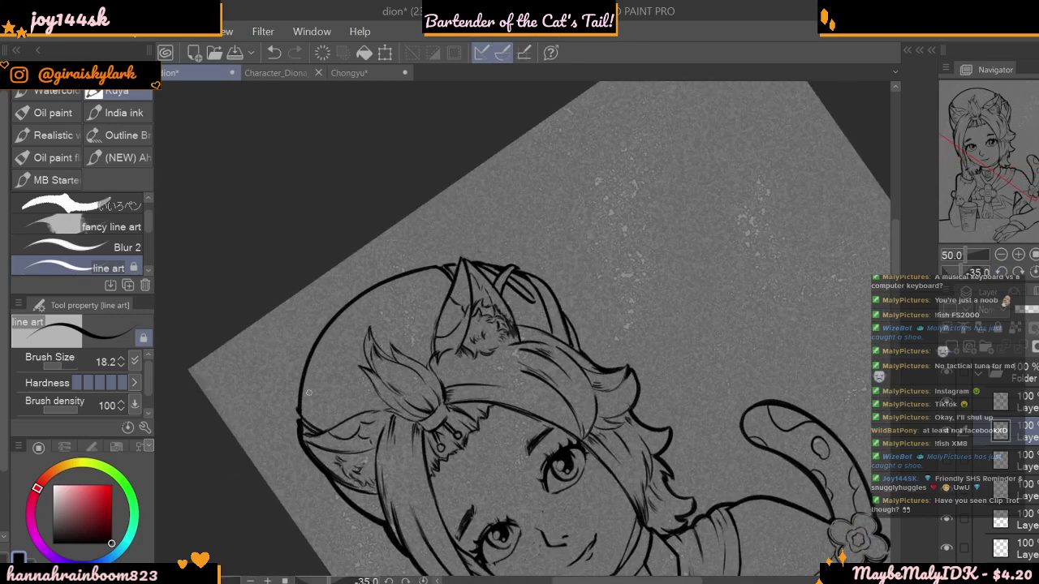
pyautogui.moveTo(304, 364)
pyautogui.mouseDown()
pyautogui.moveTo(356, 296)
pyautogui.moveTo(439, 264)
pyautogui.mouseUp()
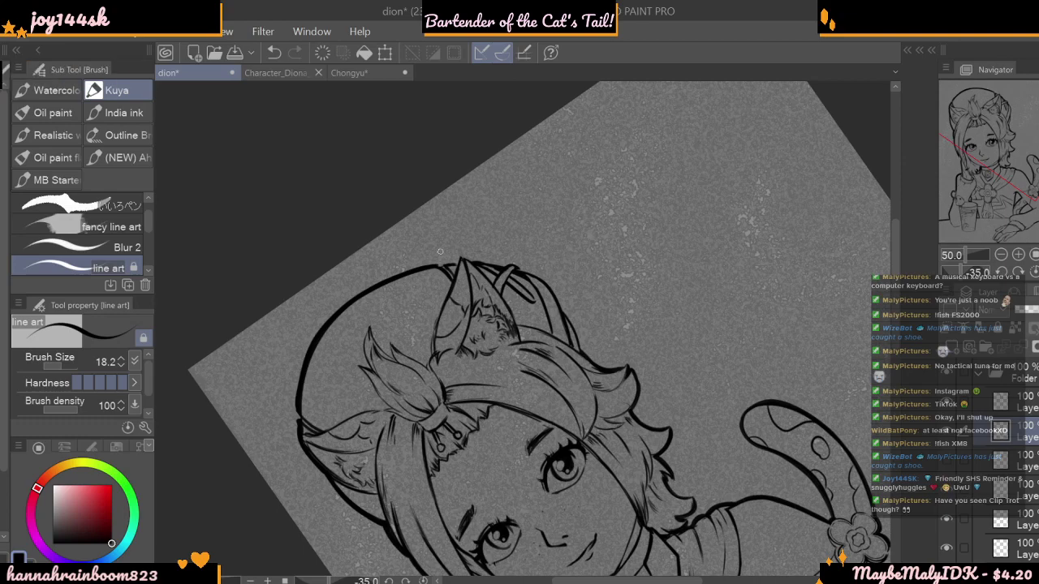
# - Undo the last outline stroke, rethicken the hat's crown with the canvas at -55 degrees, reset the rotation and thicken the hat's right edge
pyautogui.click(273, 52)
pyautogui.click(1002, 272)
pyautogui.click(1002, 272)
pyautogui.click(1002, 272)
pyautogui.click(1001, 272)
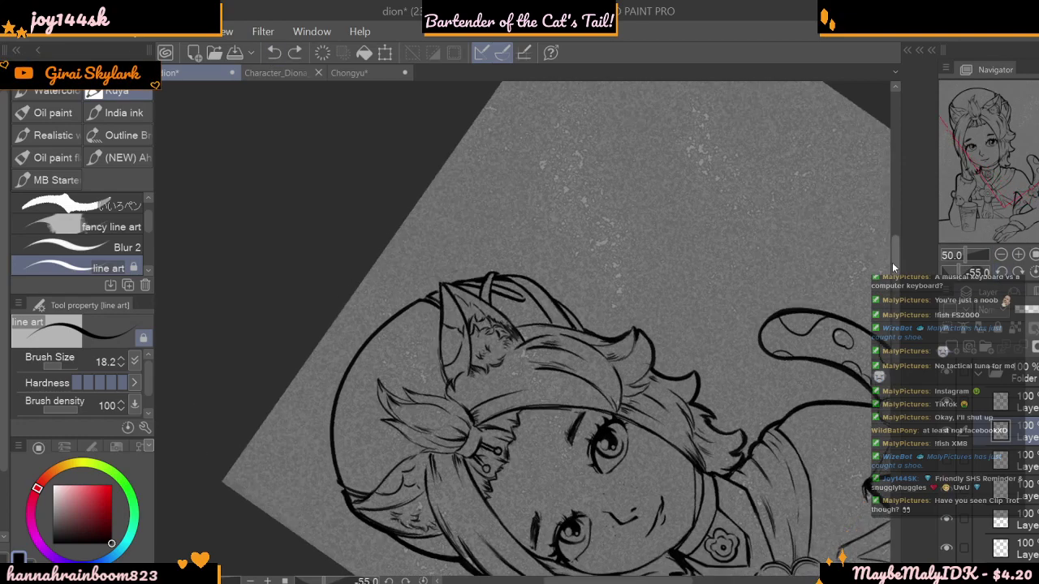
pyautogui.moveTo(339, 485)
pyautogui.mouseDown()
pyautogui.moveTo(331, 404)
pyautogui.moveTo(372, 334)
pyautogui.moveTo(430, 294)
pyautogui.mouseUp()
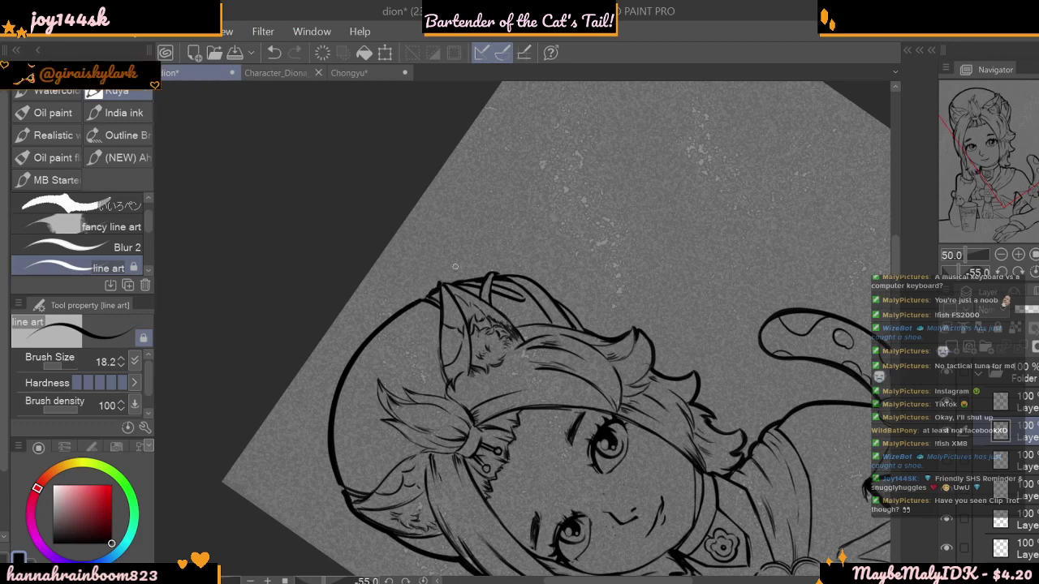
pyautogui.click(1035, 272)
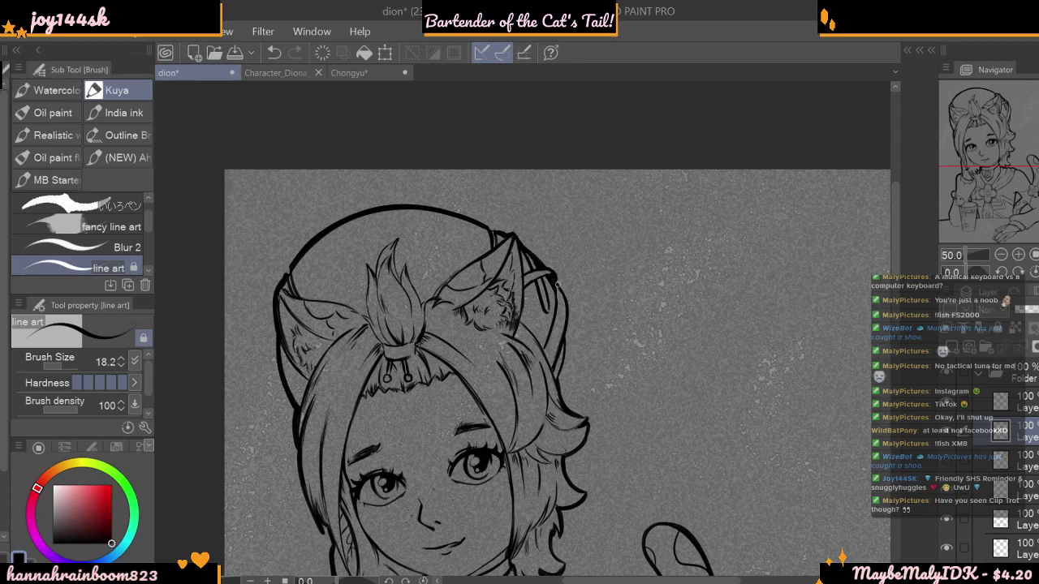
pyautogui.scroll(-2, 151, 349)
pyautogui.scroll(2, 151, 345)
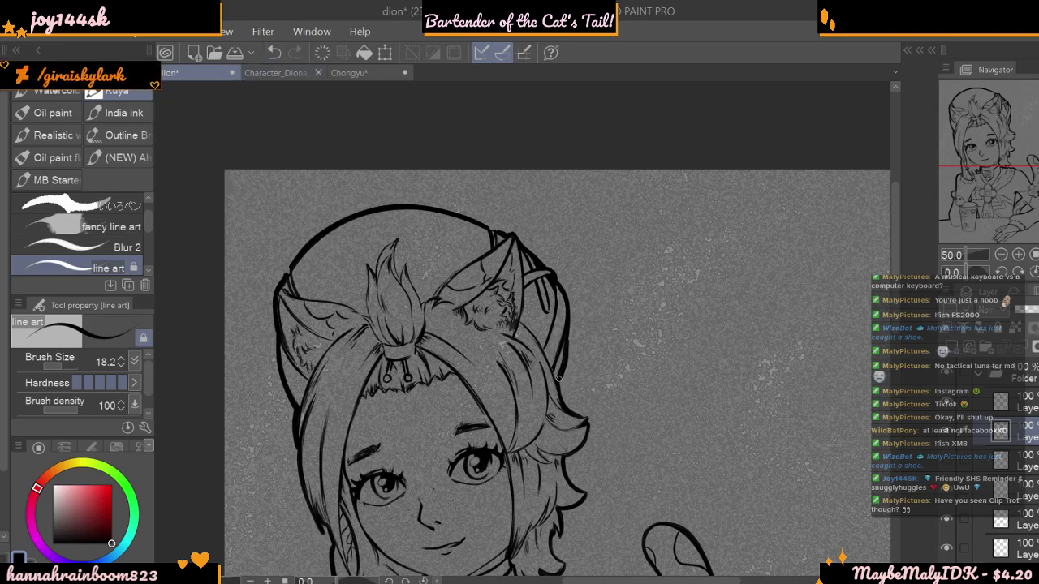
# - Examine the thickened hat outline against the whole illustration at 12.5 to 33.3 percent zoom
pyautogui.doubleClick(1001, 255)
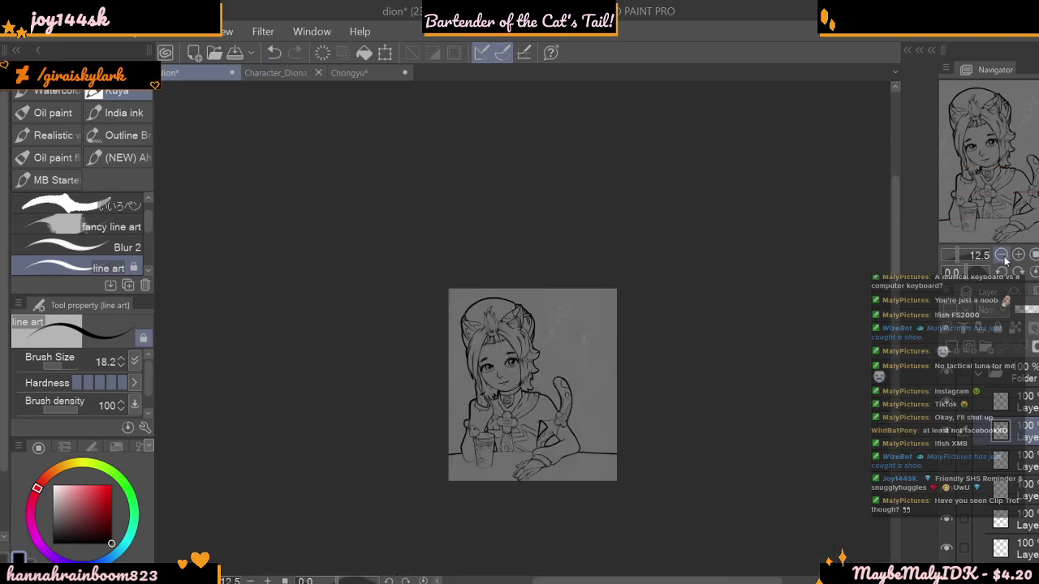
pyautogui.click(1020, 257)
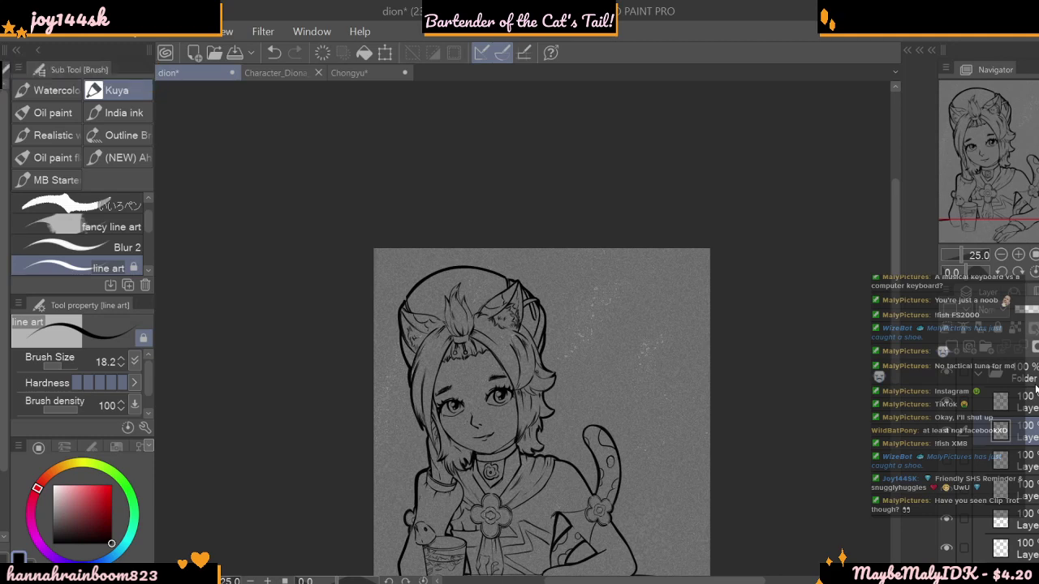
pyautogui.moveTo(897, 315); pyautogui.dragTo(897, 387)
pyautogui.click(1019, 254)
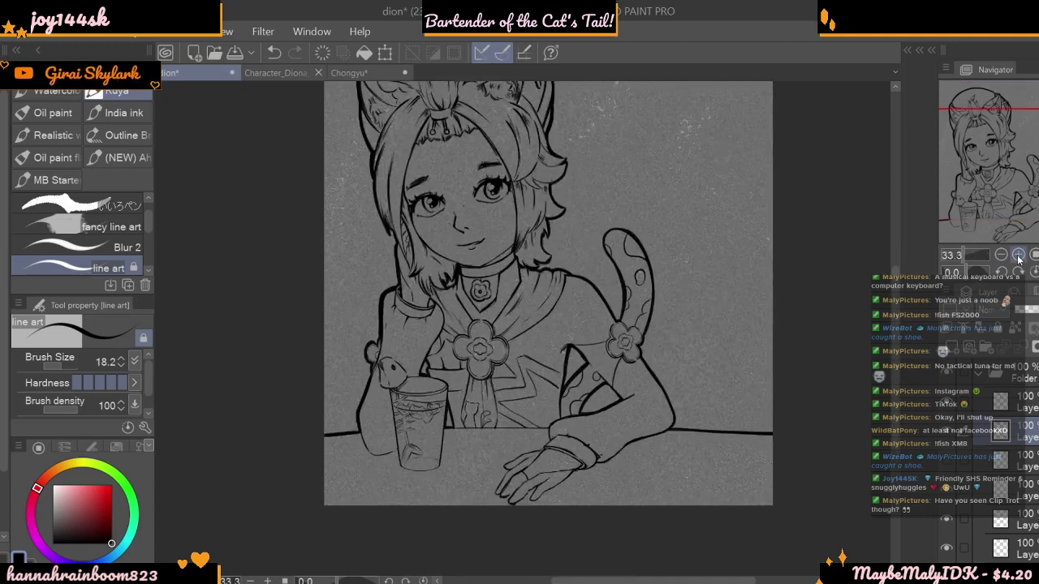
pyautogui.moveTo(898, 341); pyautogui.dragTo(898, 304)
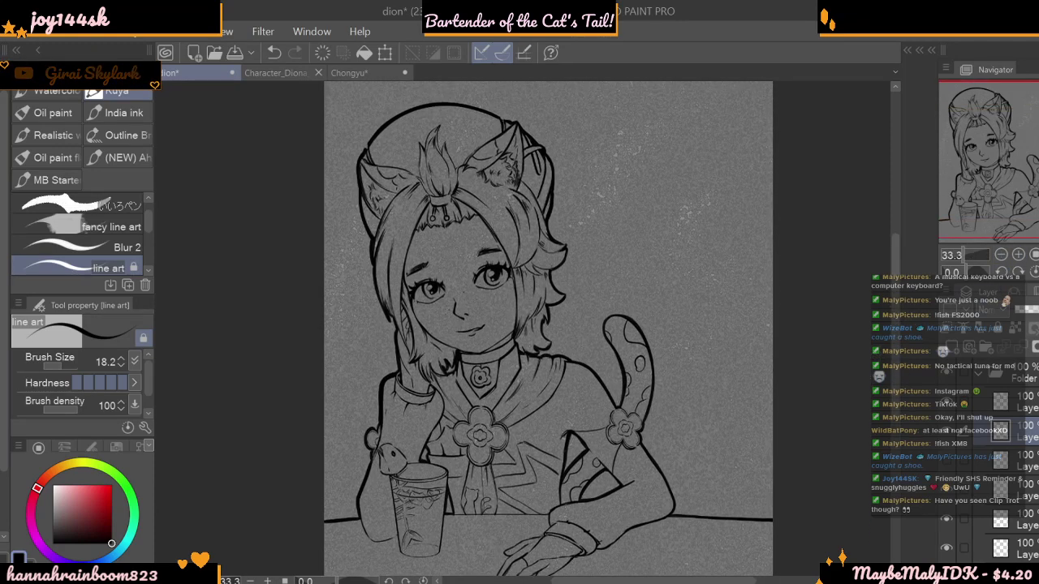
pyautogui.click(1002, 255)
pyautogui.click(1019, 255)
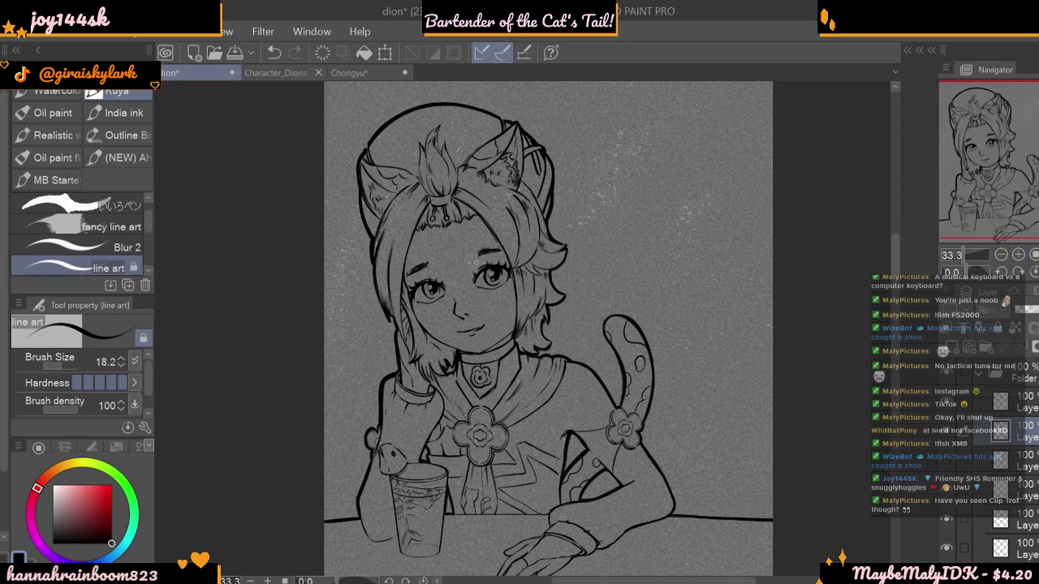
# - Sample the green eye color from the Character_Diona_Card.png reference, make it brighter and more saturated, and return to the dion canvas
pyautogui.click(132, 520)
pyautogui.moveTo(99, 514); pyautogui.dragTo(99, 491)
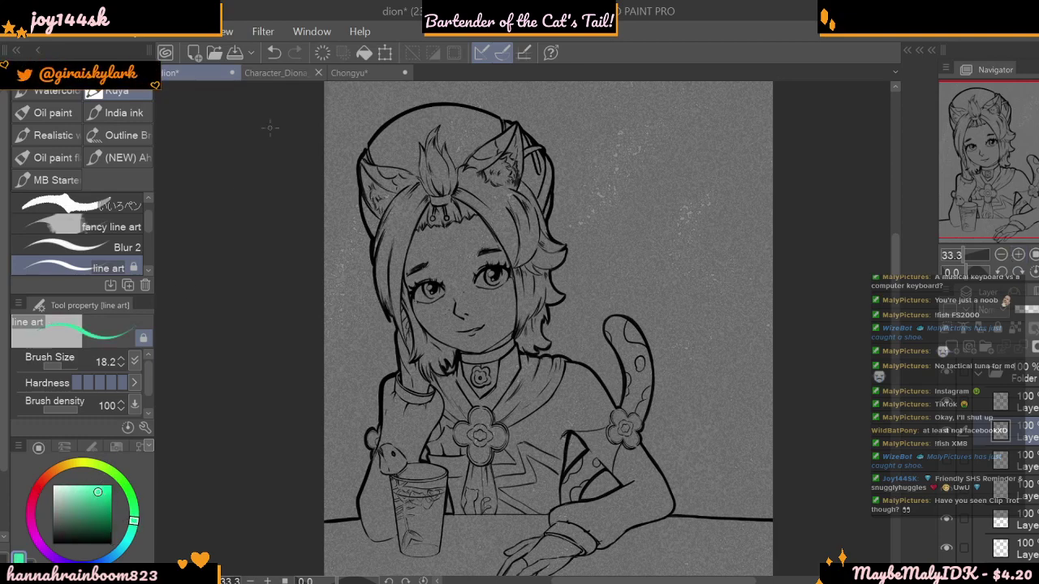
pyautogui.click(280, 71)
pyautogui.keyDown('alt'); pyautogui.click(603, 283); pyautogui.keyUp('alt')
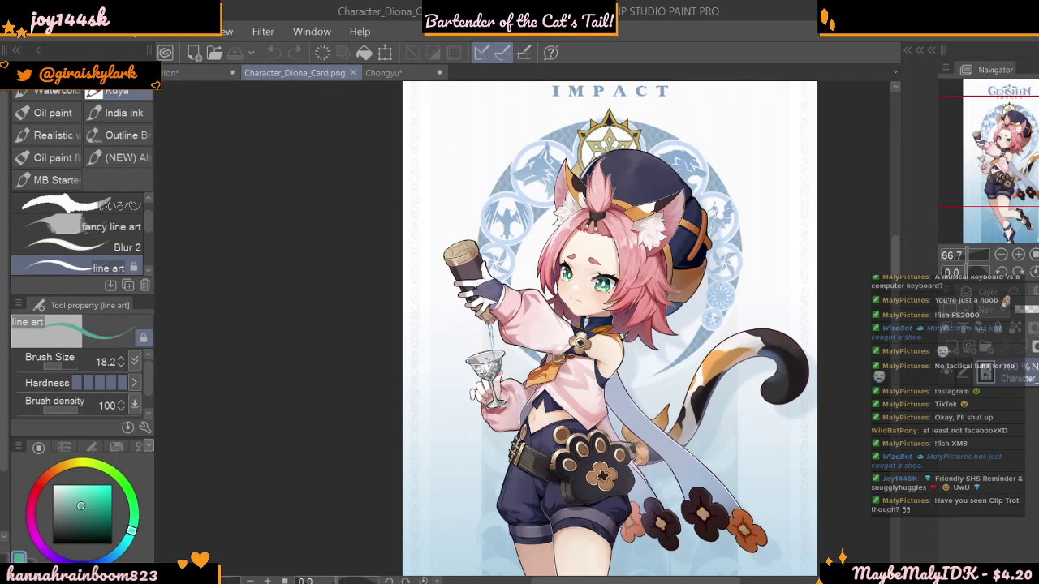
pyautogui.moveTo(81, 505); pyautogui.dragTo(97, 501)
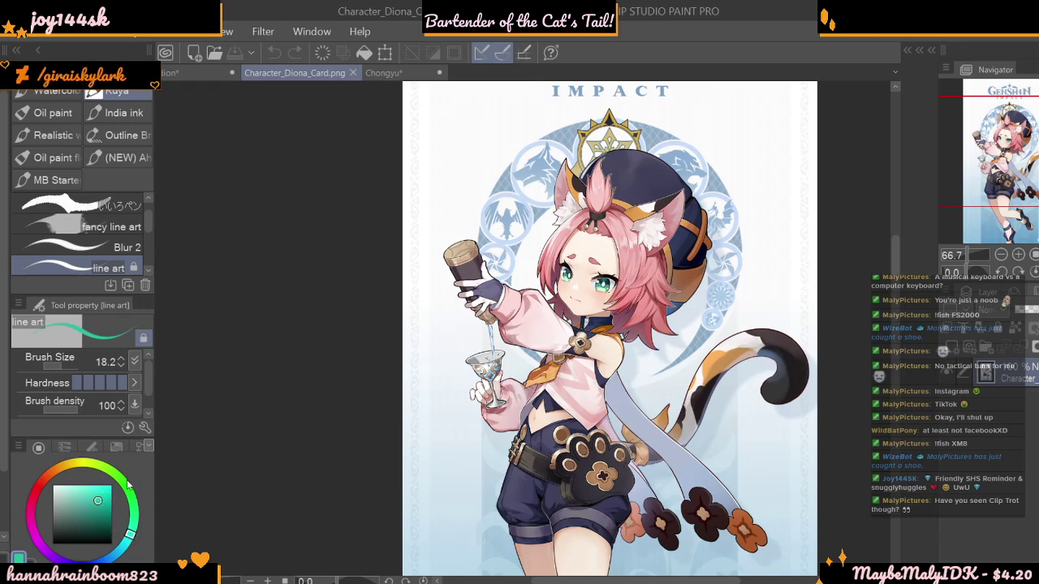
pyautogui.click(194, 72)
# - On the layer beneath the collapsed line art folder, paint both irises teal green with the line art brush at size 25.4
pyautogui.click(1018, 254)
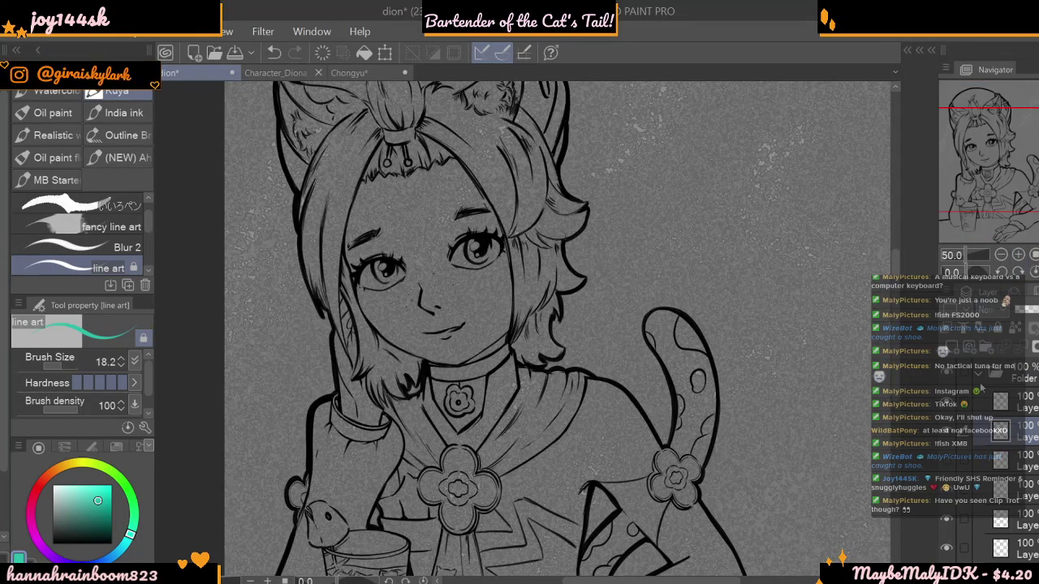
pyautogui.scroll(-5, 1029, 402)
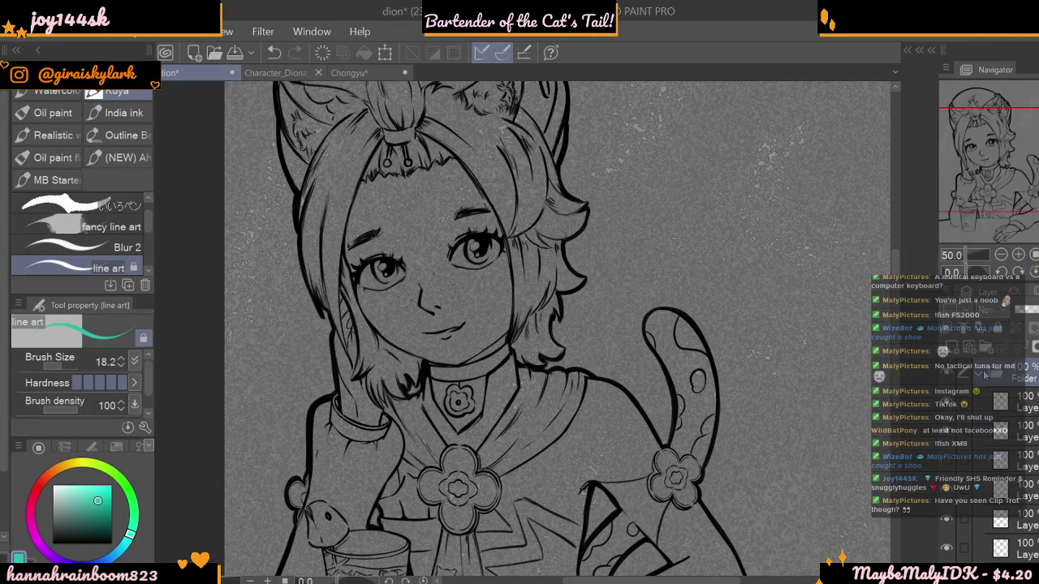
pyautogui.click(1018, 402)
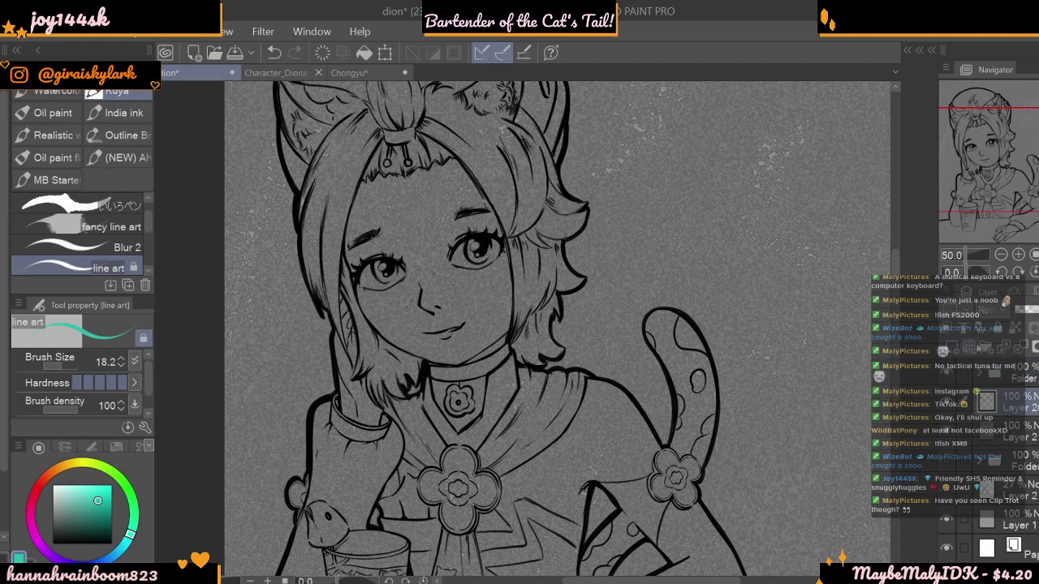
pyautogui.click(62, 366)
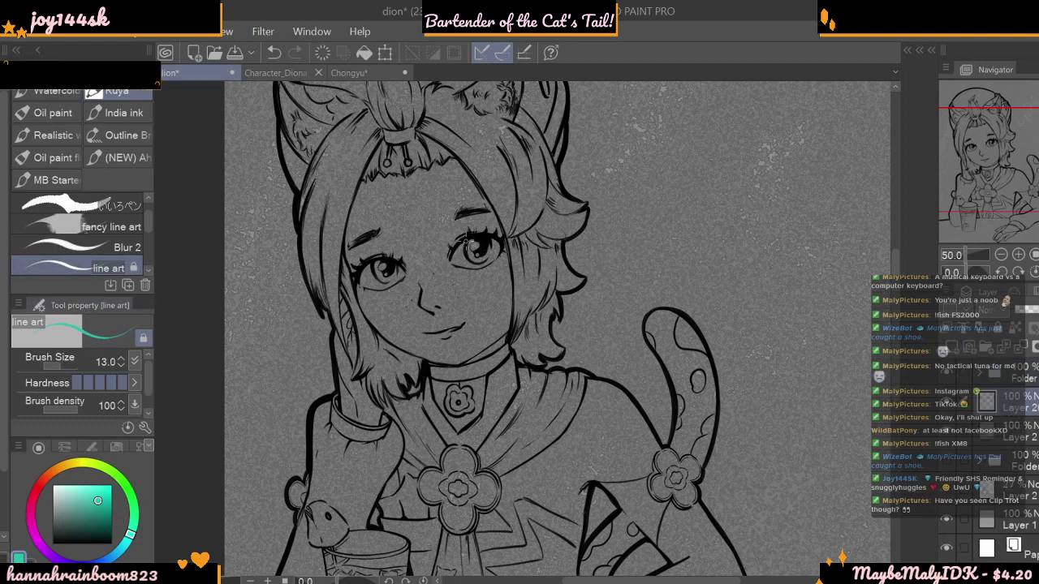
pyautogui.hotkey('ctrl', '+')
pyautogui.click(63, 365)
pyautogui.moveTo(330, 241)
pyautogui.mouseDown()
pyautogui.moveTo(328, 253)
pyautogui.moveTo(333, 242)
pyautogui.moveTo(345, 258)
pyautogui.mouseUp()
pyautogui.moveTo(456, 213)
pyautogui.mouseDown()
pyautogui.moveTo(457, 231)
pyautogui.moveTo(473, 225)
pyautogui.mouseUp()
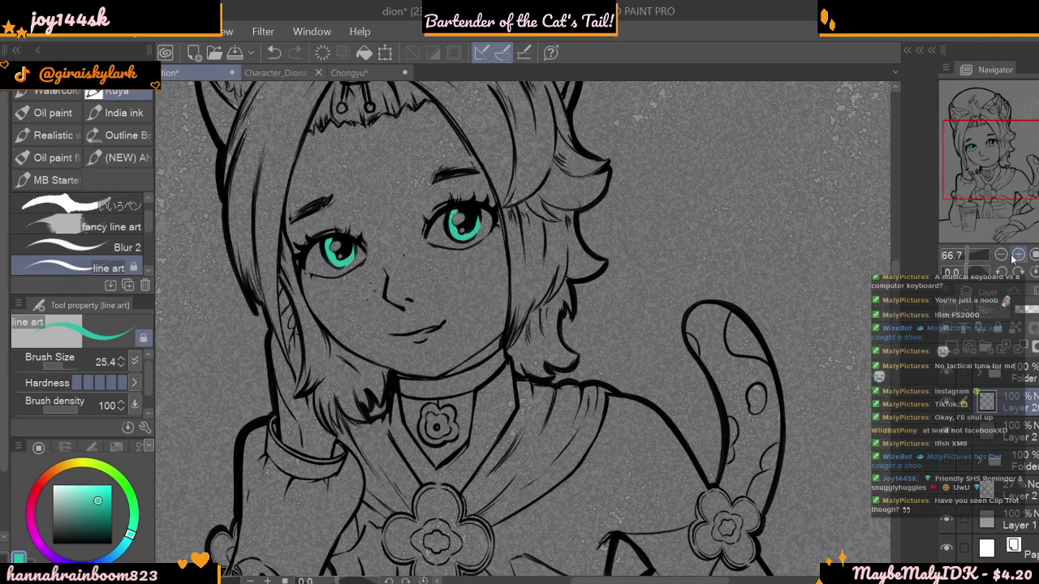
# - Try a teal highlight on the nose and the Add blending mode on the eye color layer
pyautogui.click(1002, 255)
pyautogui.click(1002, 254)
pyautogui.click(1002, 255)
pyautogui.click(1018, 255)
pyautogui.click(1018, 255)
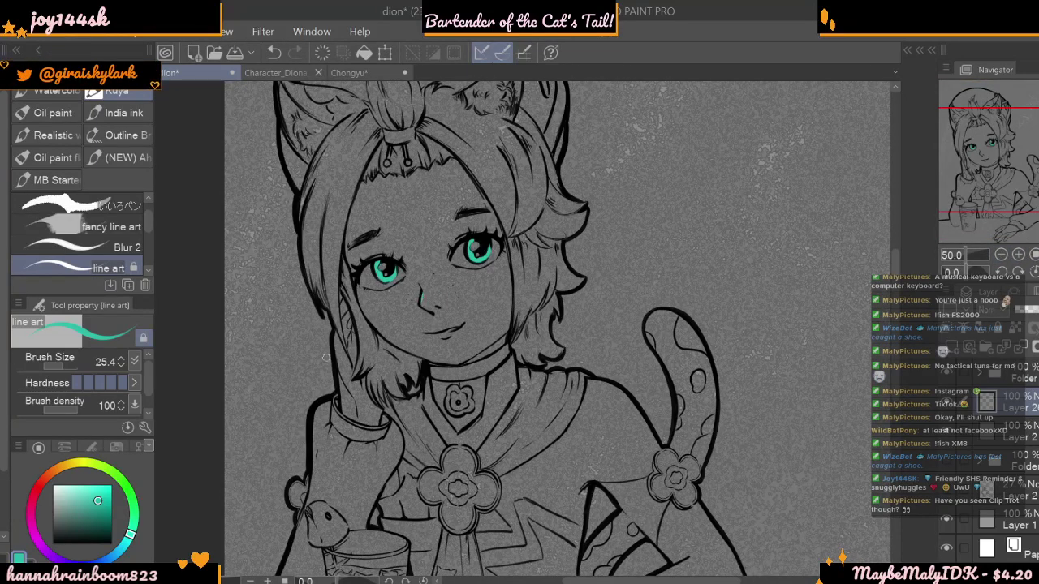
pyautogui.click(1018, 220)
pyautogui.click(106, 248)
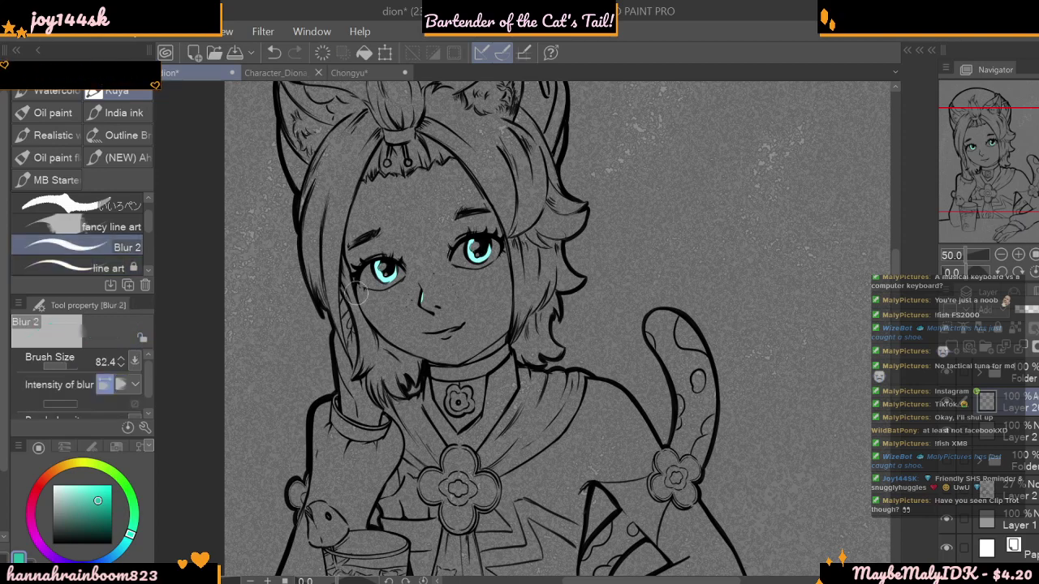
pyautogui.click(277, 53)
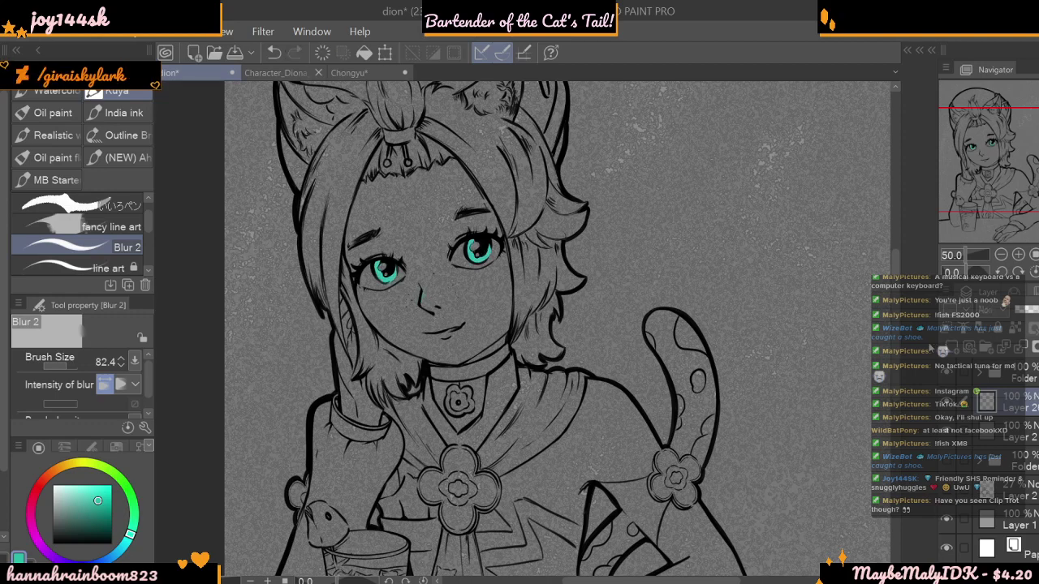
# - On a new Add-mode layer, paint teal highlights along the hat, ear, face, choker and flower brooch with the line art brush at 18.2
pyautogui.scroll(1, 949, 345)
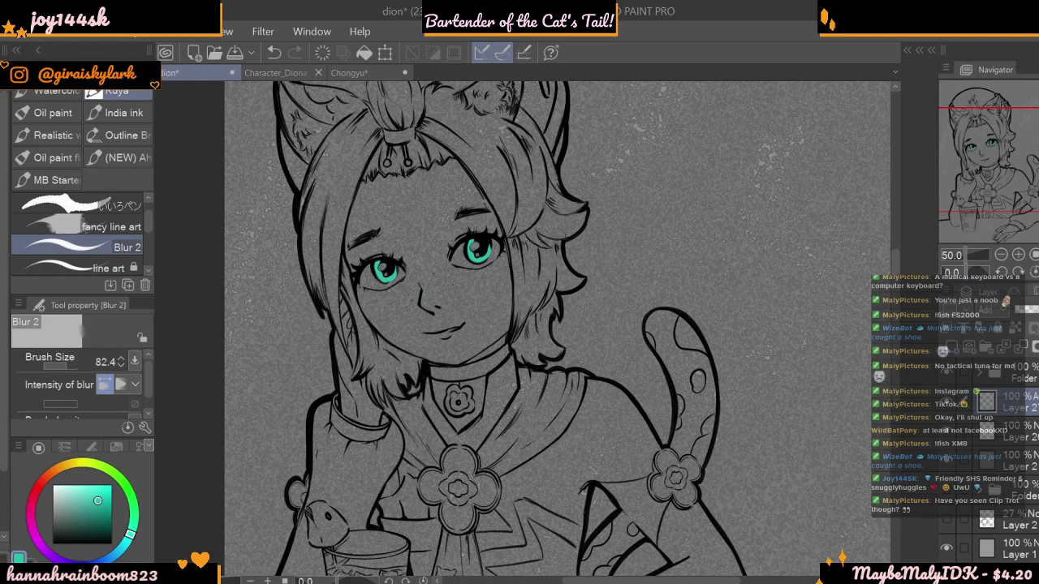
pyautogui.click(73, 267)
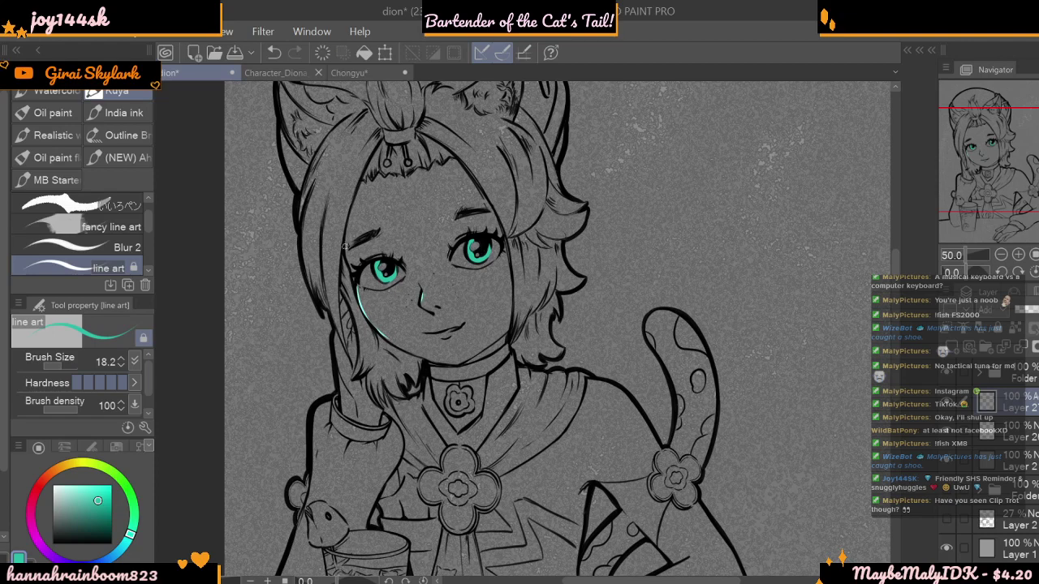
pyautogui.moveTo(279, 123); pyautogui.dragTo(289, 170)
pyautogui.scroll(3, 298, 186)
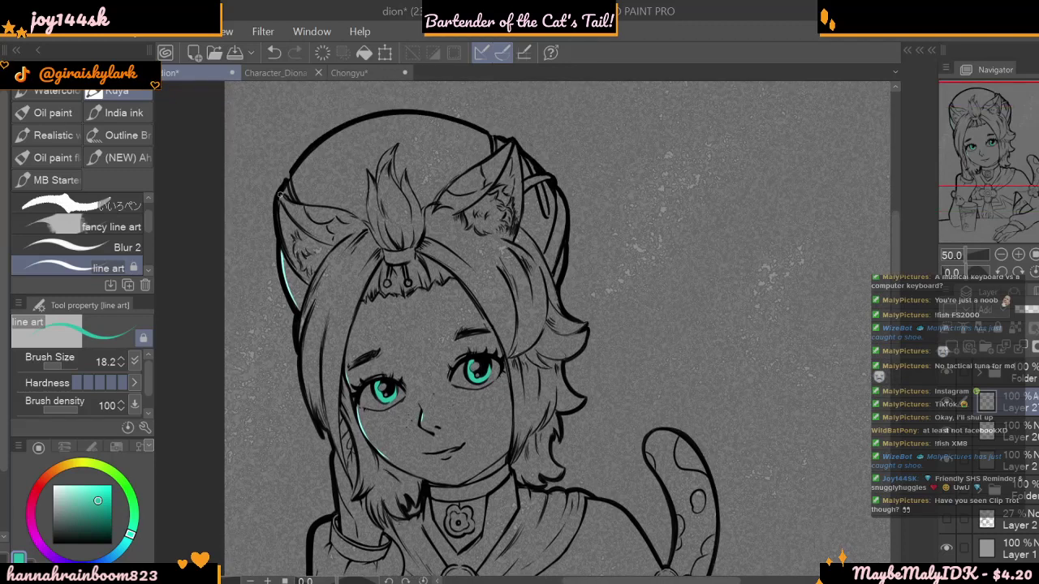
pyautogui.moveTo(307, 159); pyautogui.dragTo(377, 114)
pyautogui.moveTo(512, 143); pyautogui.dragTo(491, 158)
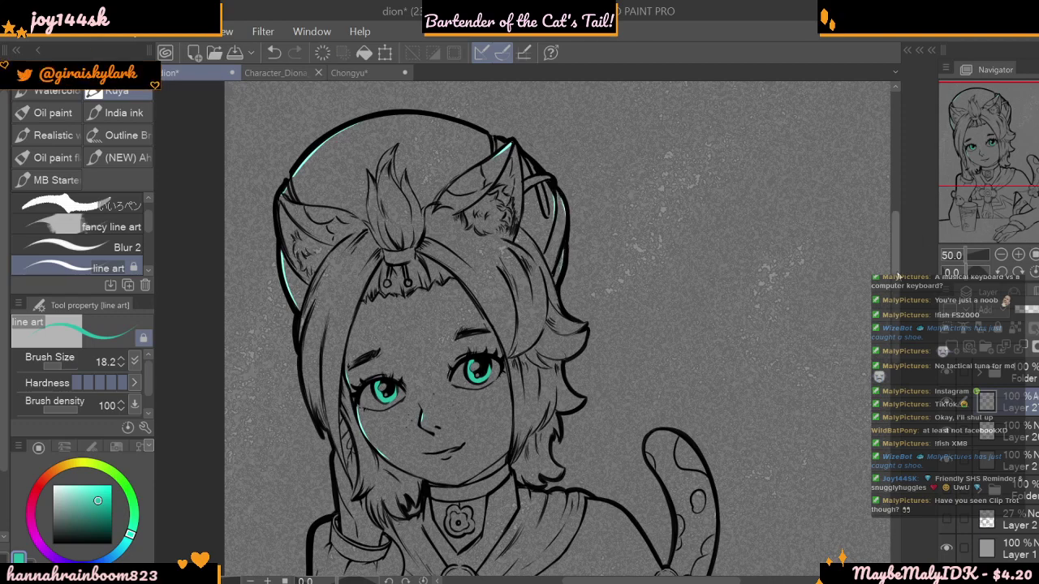
pyautogui.scroll(-4, 901, 269)
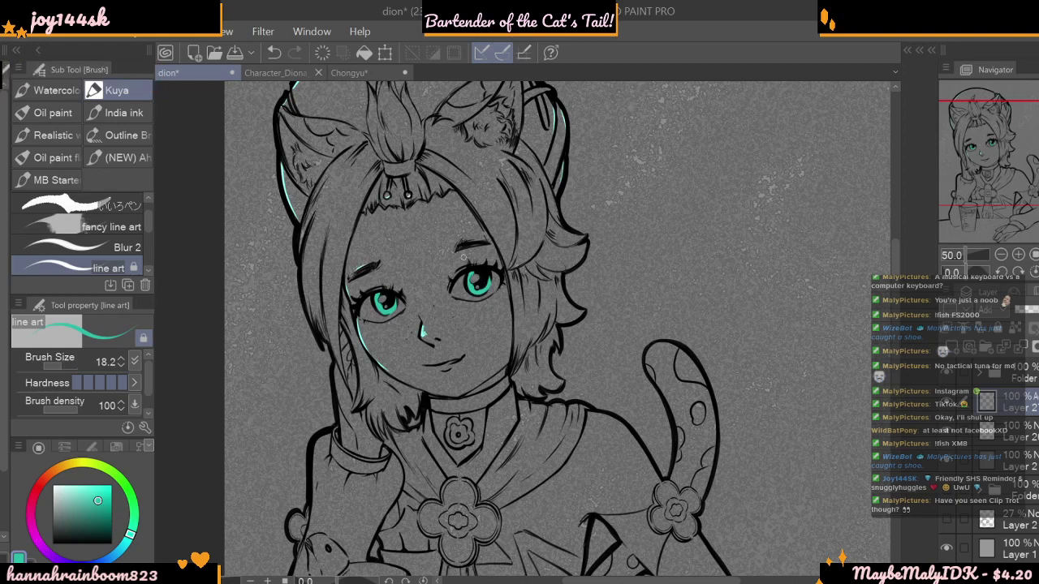
pyautogui.scroll(-2, 463, 330)
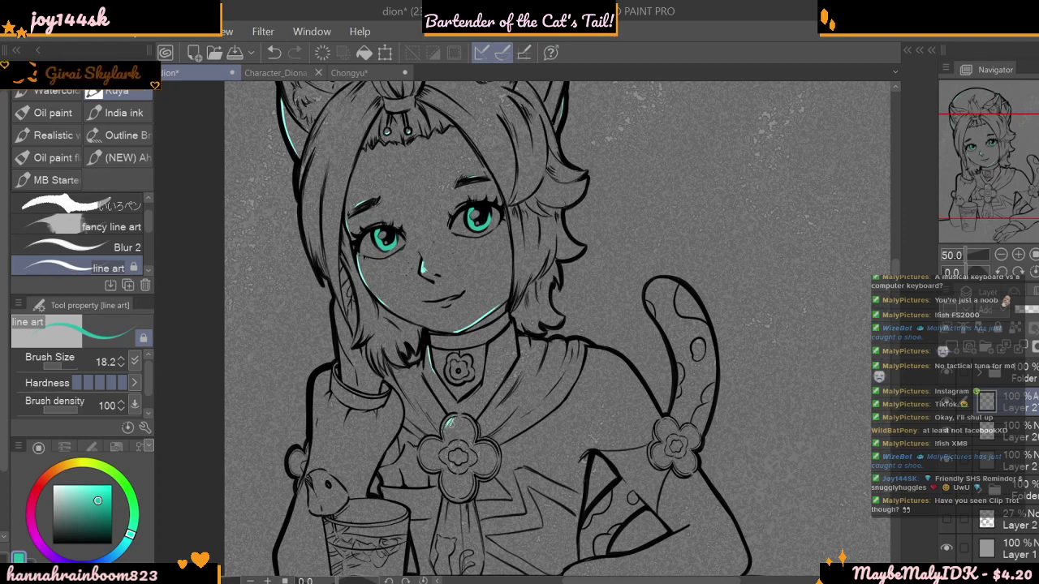
# - Soften the teal highlights on the chin, cheek, nose, brows and hat edges with the Blur 2 brush at size 82.4
pyautogui.click(89, 247)
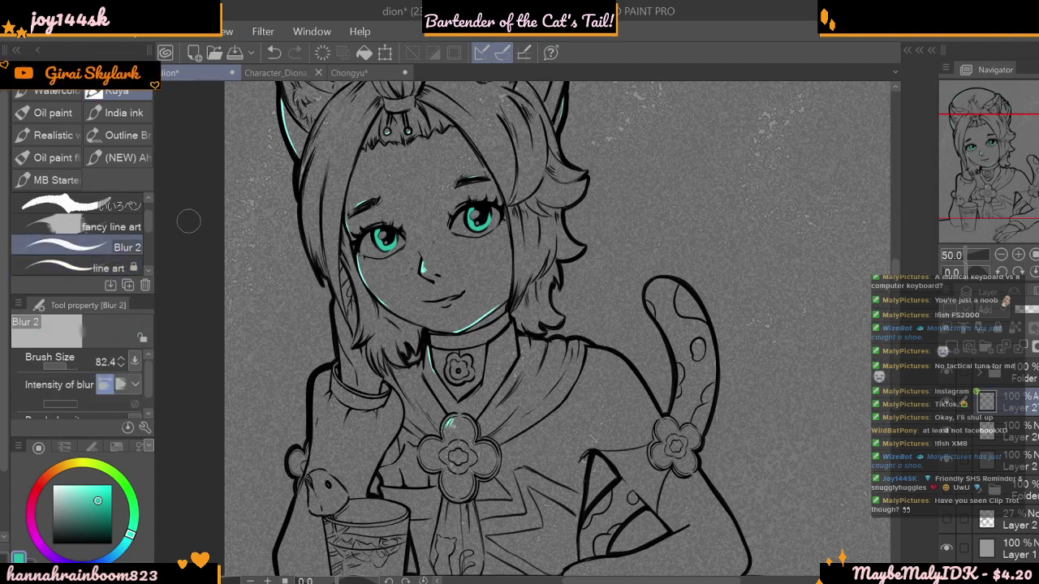
pyautogui.moveTo(451, 328)
pyautogui.mouseDown()
pyautogui.moveTo(499, 302)
pyautogui.moveTo(440, 332)
pyautogui.mouseUp()
pyautogui.moveTo(381, 300)
pyautogui.mouseDown()
pyautogui.moveTo(358, 261)
pyautogui.moveTo(395, 306)
pyautogui.moveTo(375, 287)
pyautogui.mouseUp()
pyautogui.moveTo(469, 319); pyautogui.dragTo(492, 306)
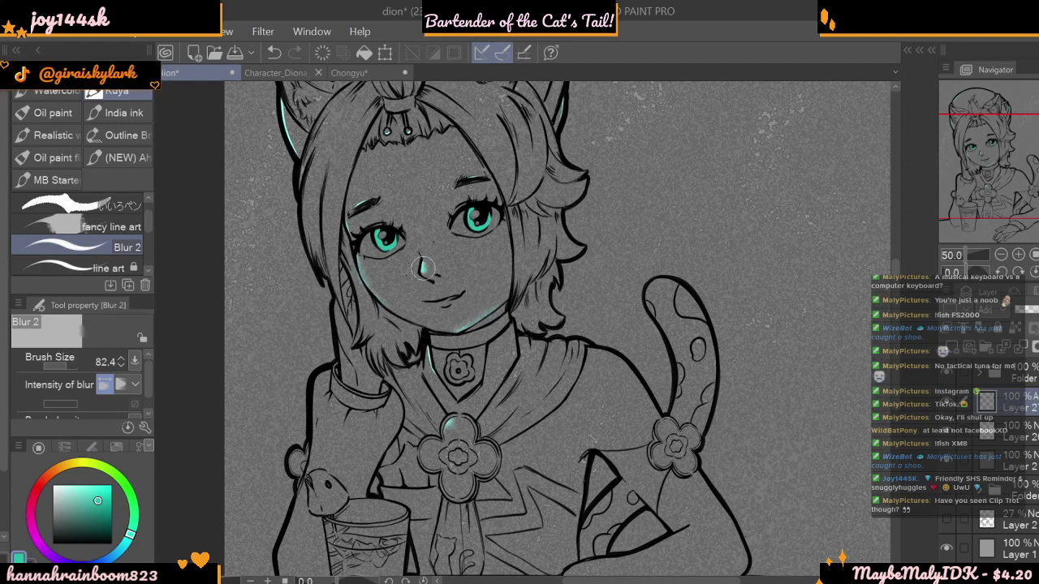
pyautogui.moveTo(375, 199); pyautogui.dragTo(361, 210)
pyautogui.moveTo(281, 97); pyautogui.dragTo(296, 152)
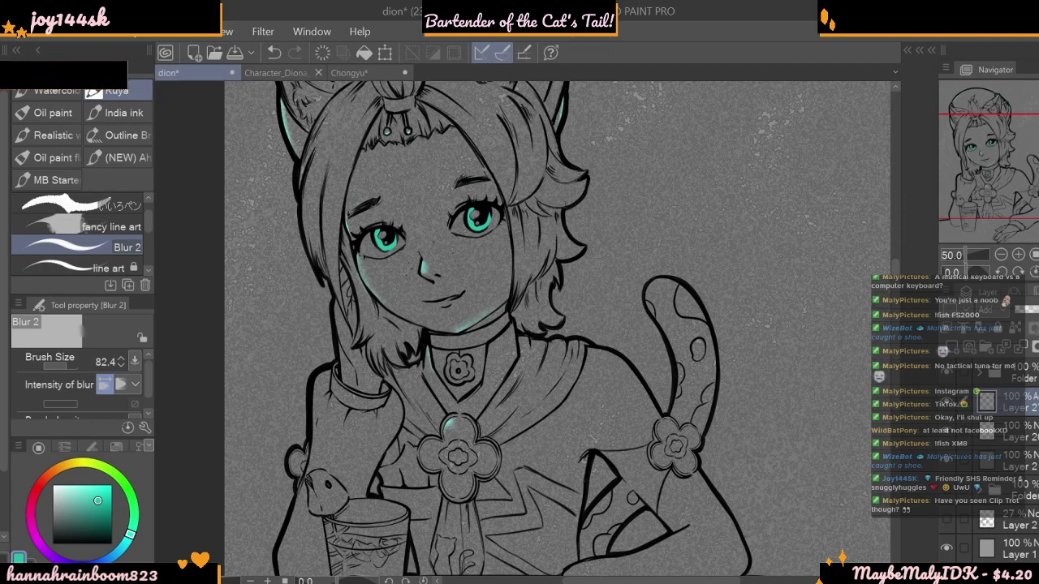
# - Paint more teal highlights on the hair, face edge, collar, tail, wrist and cup with the line art brush at size 20
pyautogui.click(1002, 255)
pyautogui.click(1003, 256)
pyautogui.click(1003, 256)
pyautogui.click(1018, 255)
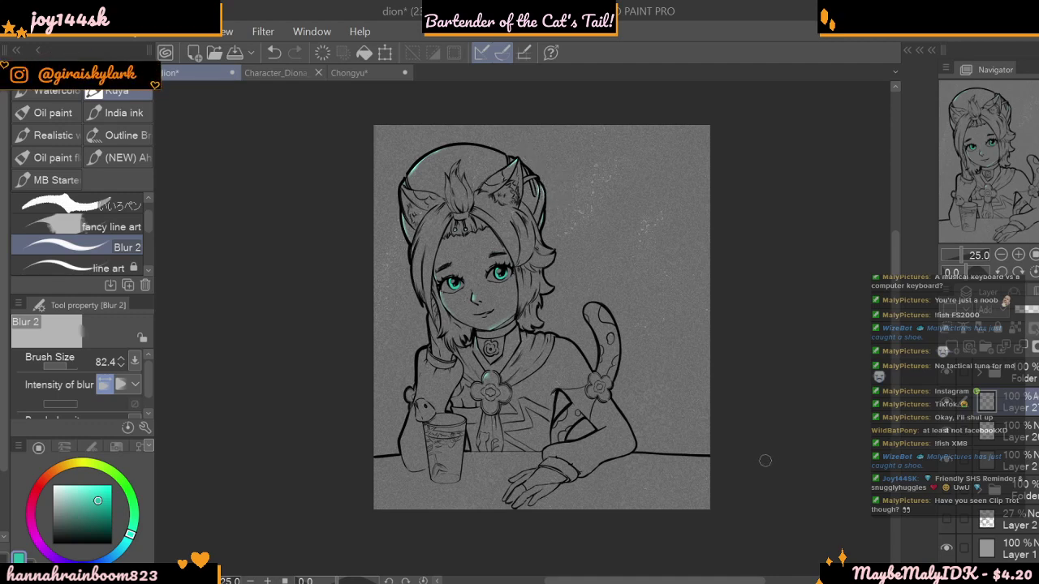
pyautogui.click(1018, 254)
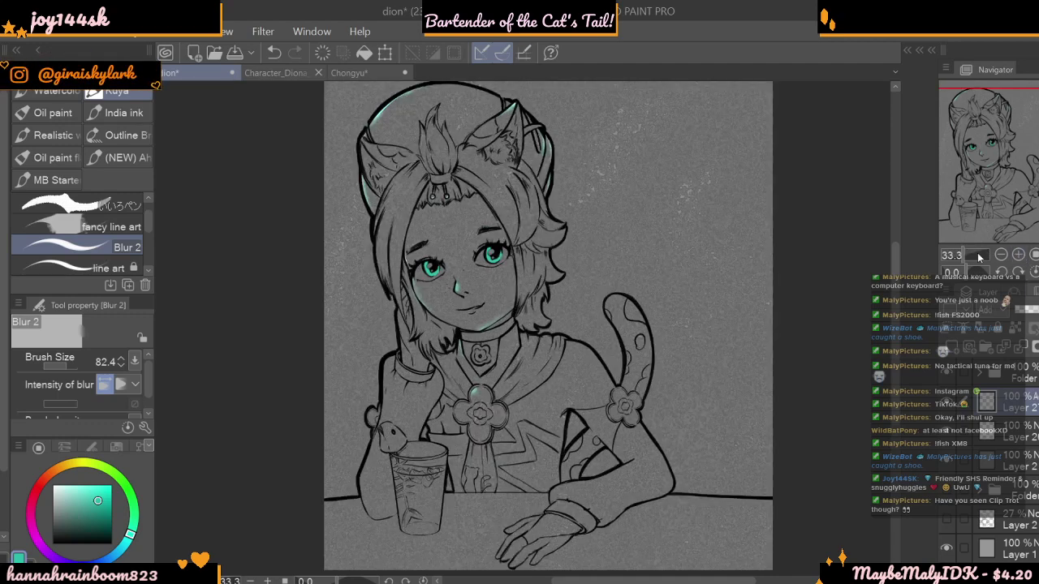
pyautogui.click(116, 267)
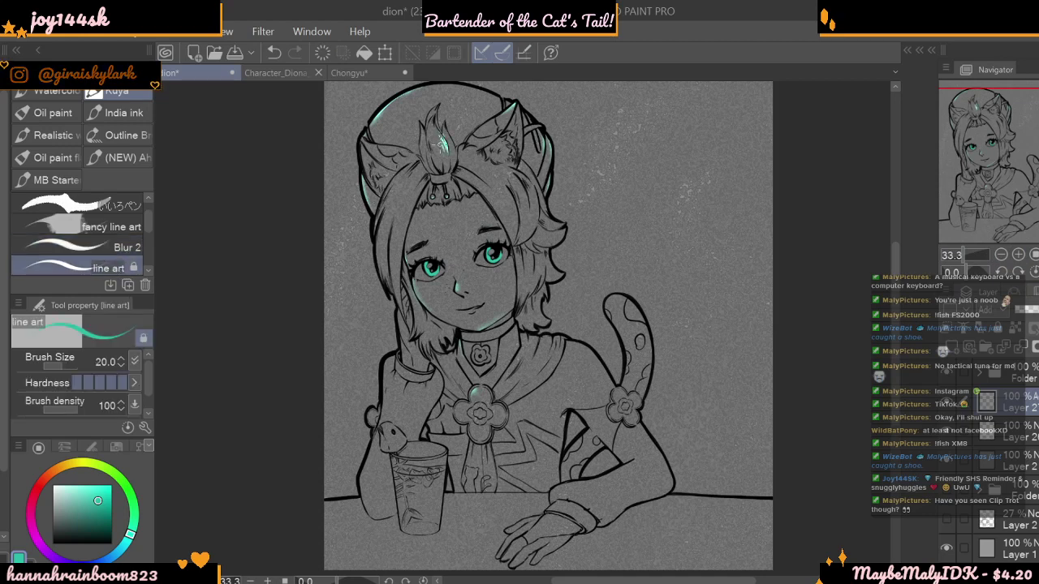
pyautogui.moveTo(400, 250); pyautogui.dragTo(413, 219)
pyautogui.moveTo(483, 191); pyautogui.dragTo(505, 223)
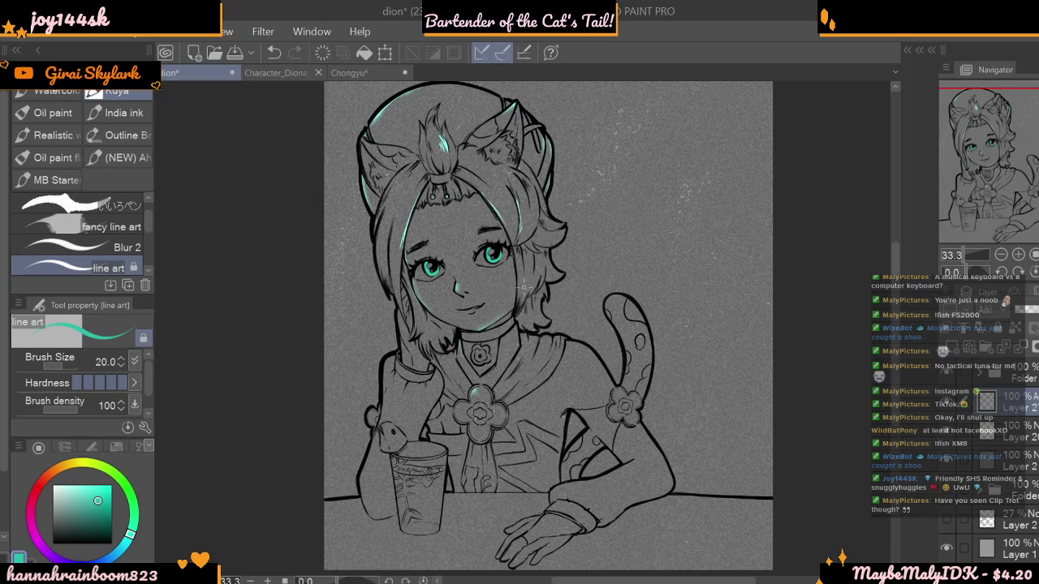
pyautogui.moveTo(515, 258); pyautogui.dragTo(517, 318)
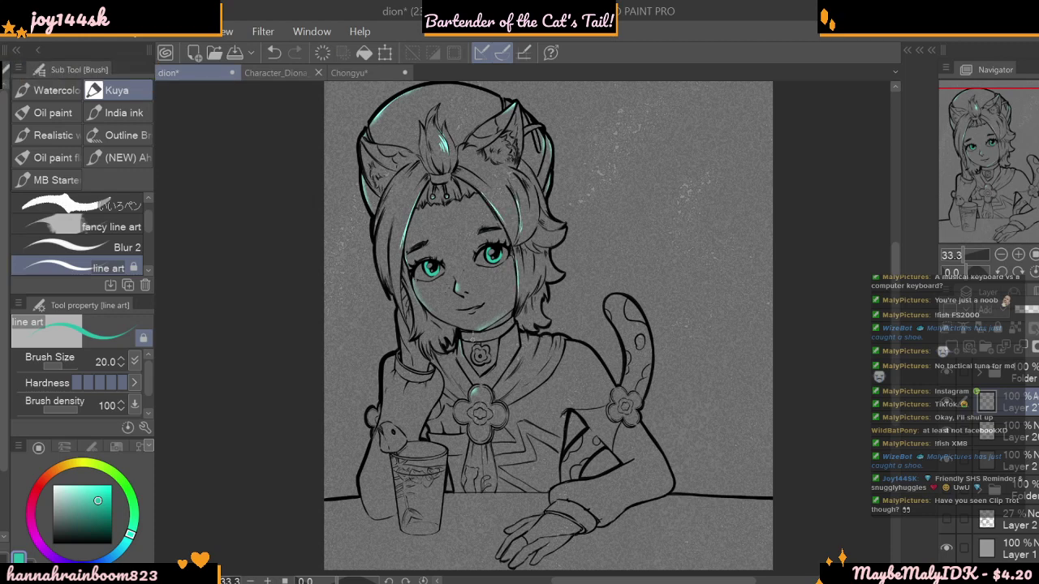
pyautogui.moveTo(436, 373); pyautogui.dragTo(441, 386)
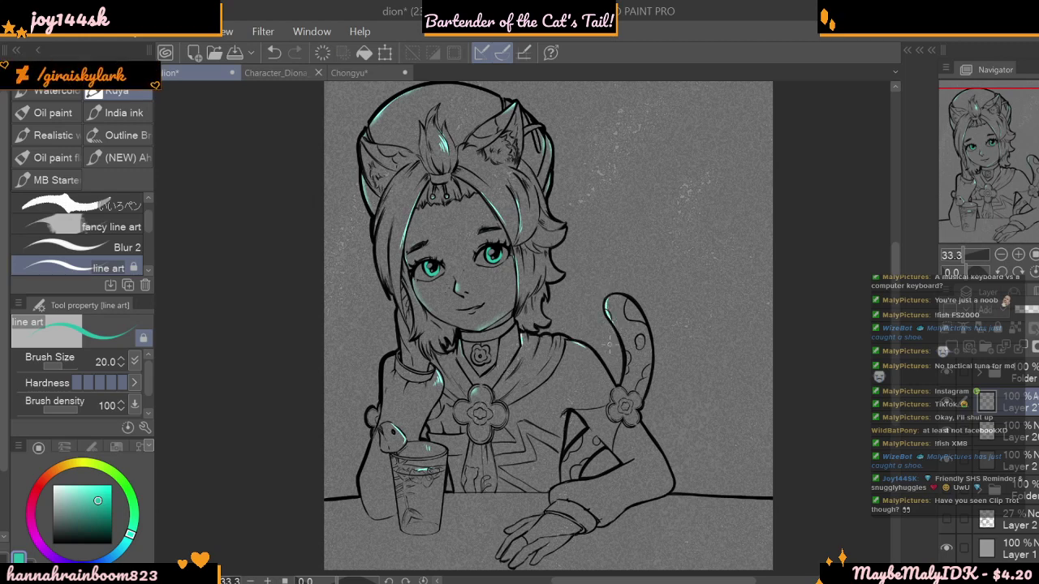
# - Add fine teal highlights along the raised sleeve with the line art brush at size 13, and soften the new highlights with Blur 2 at 82.4
pyautogui.click(61, 366)
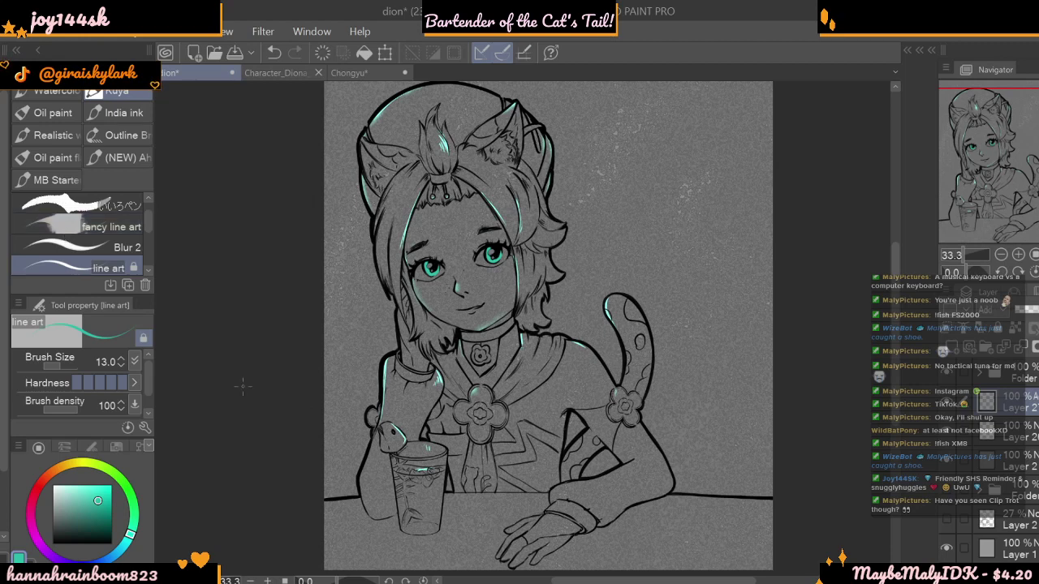
pyautogui.click(113, 247)
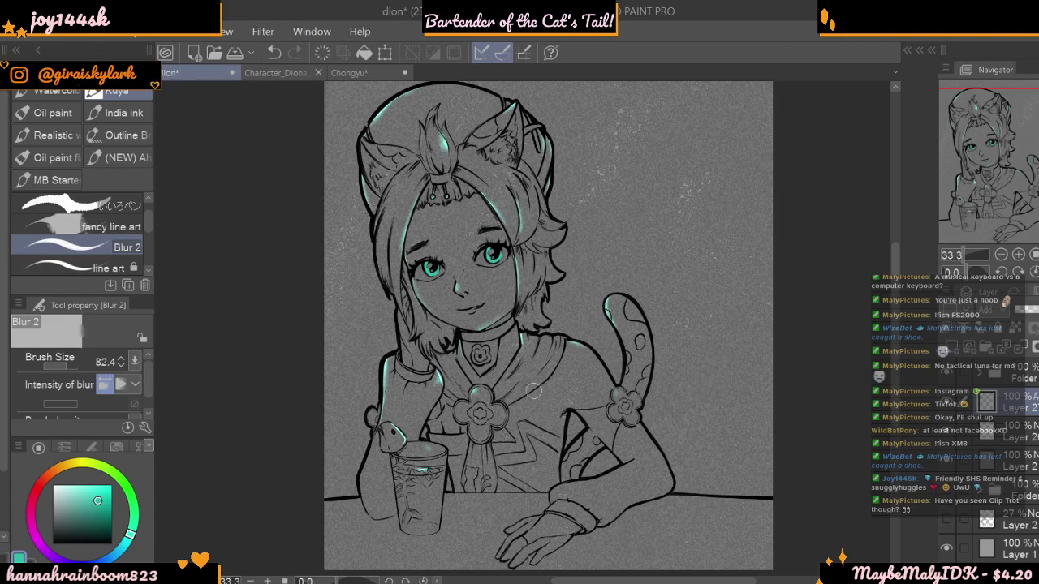
pyautogui.click(1001, 254)
pyautogui.click(1001, 255)
pyautogui.click(1018, 254)
pyautogui.click(1018, 254)
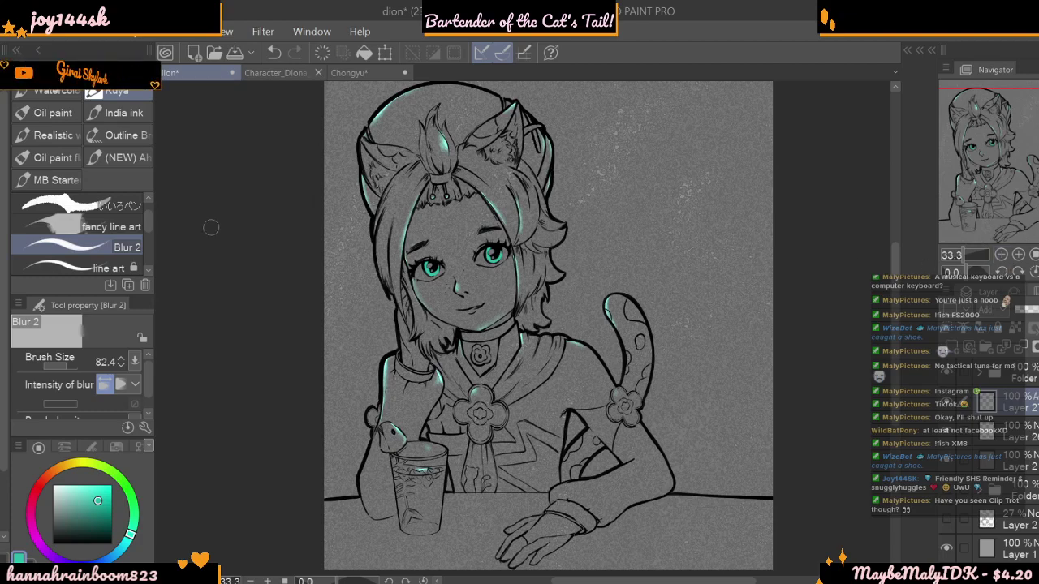
# - Check the finished Chongyu drawing for reference, and paint broader teal highlights on the hair strands and ears with Magda's oil paint brush at size 25.4
pyautogui.click(352, 74)
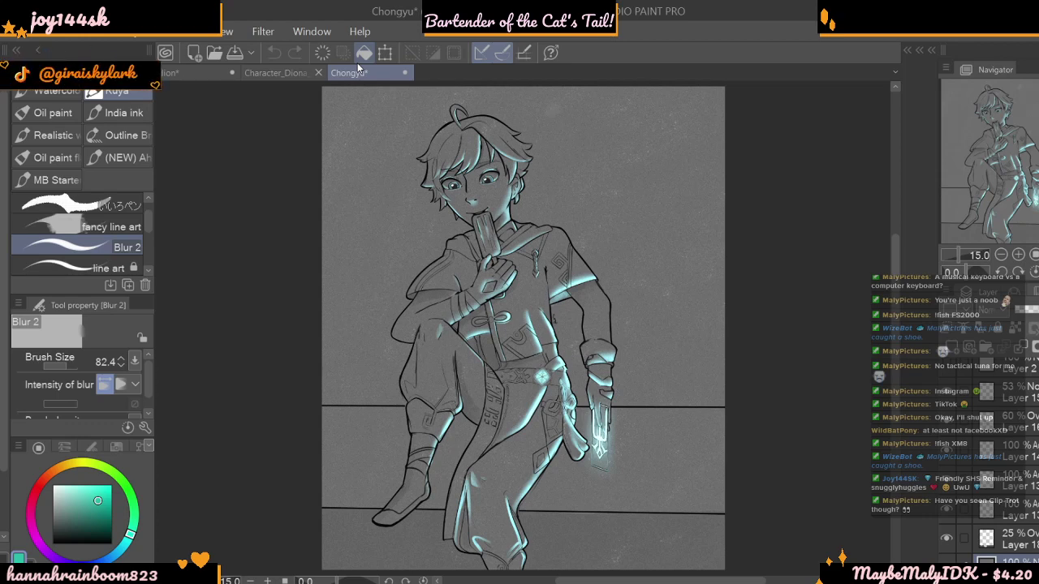
pyautogui.click(191, 73)
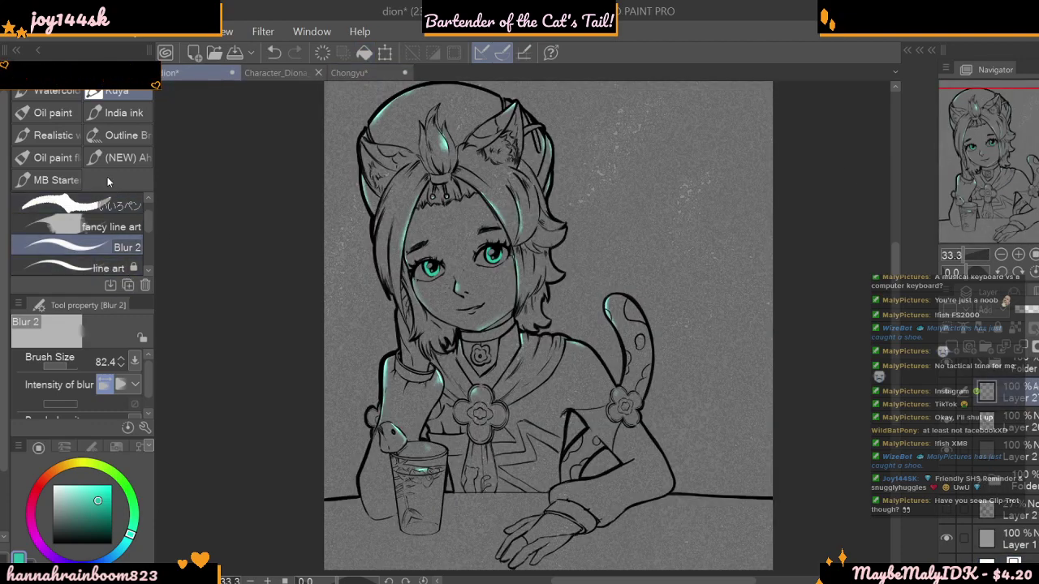
pyautogui.click(52, 134)
pyautogui.click(122, 130)
pyautogui.click(53, 113)
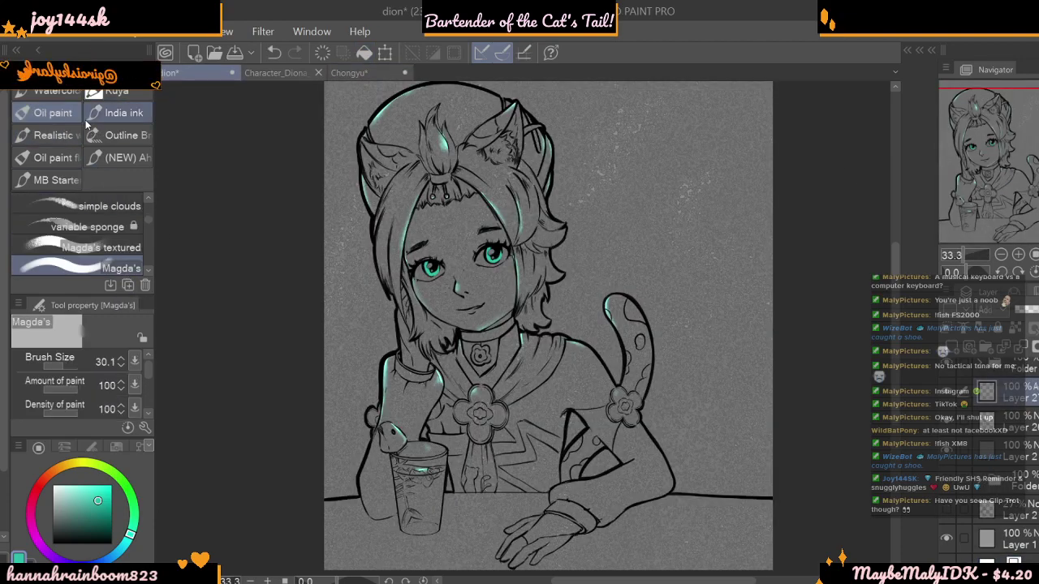
pyautogui.click(65, 364)
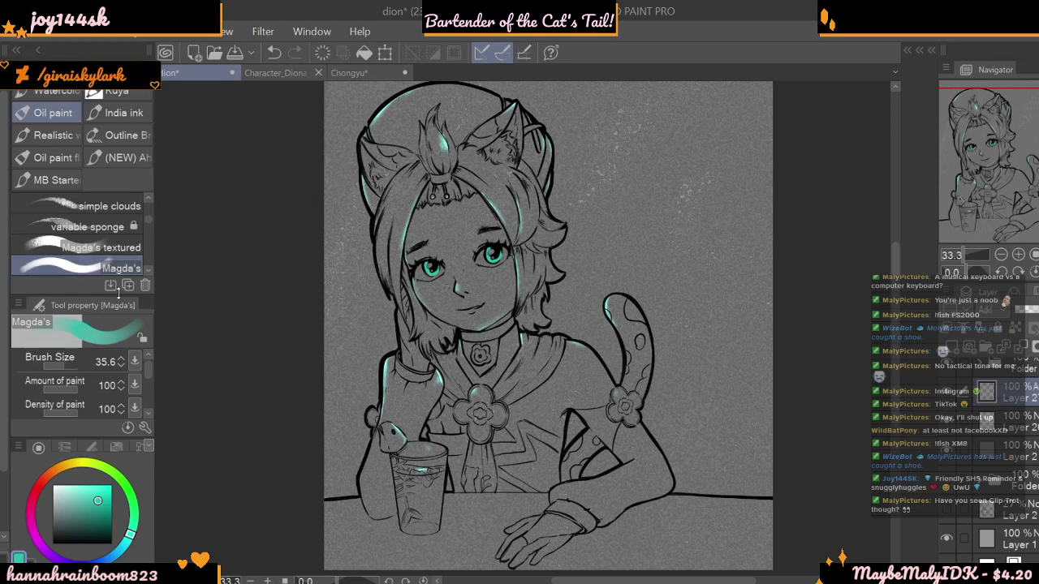
pyautogui.moveTo(59, 362); pyautogui.dragTo(64, 369)
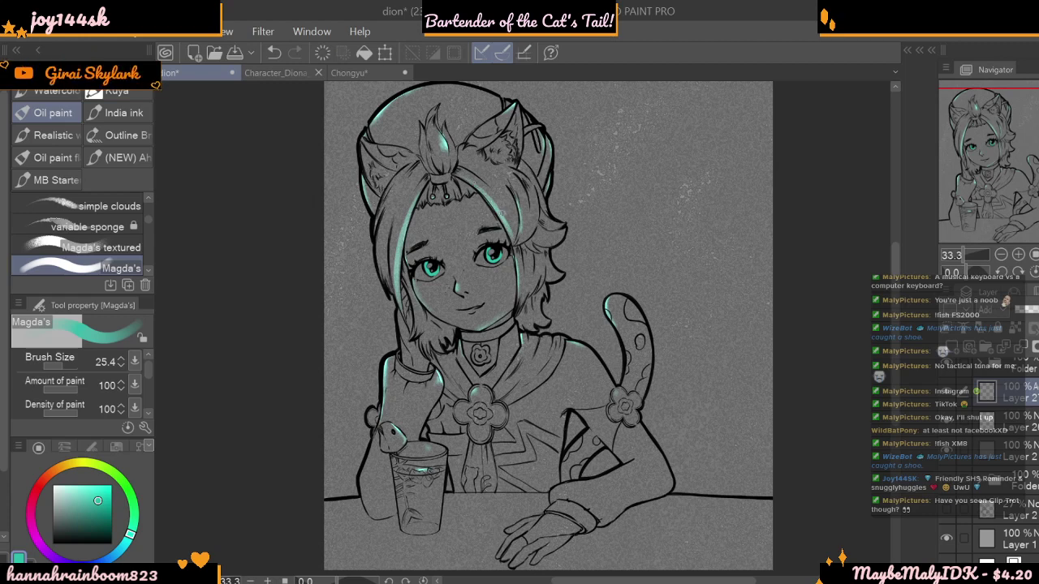
pyautogui.moveTo(513, 190); pyautogui.dragTo(522, 232)
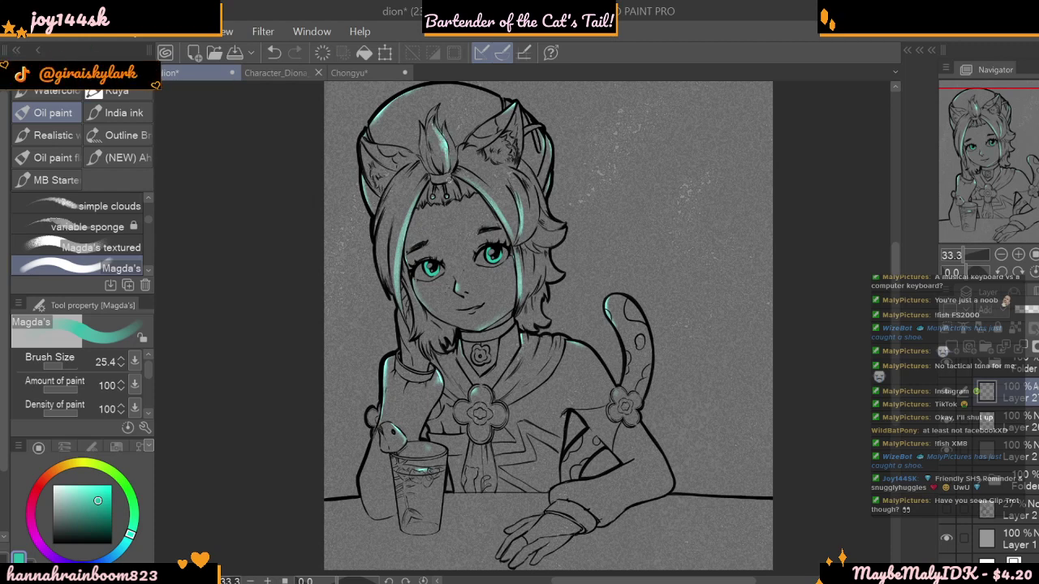
pyautogui.moveTo(472, 140); pyautogui.dragTo(511, 109)
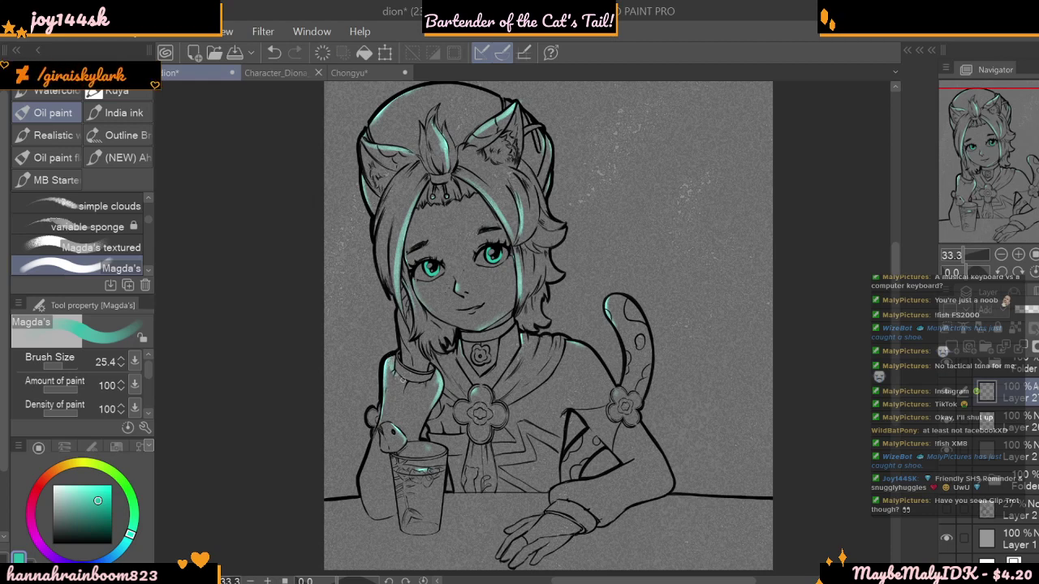
# - Paint teal highlights on the sleeve, tail, scarf folds, choker, flower brooch and cup with Magda's brush at 25.4, and switch to transparent color for trimming
pyautogui.moveTo(387, 364); pyautogui.dragTo(409, 377)
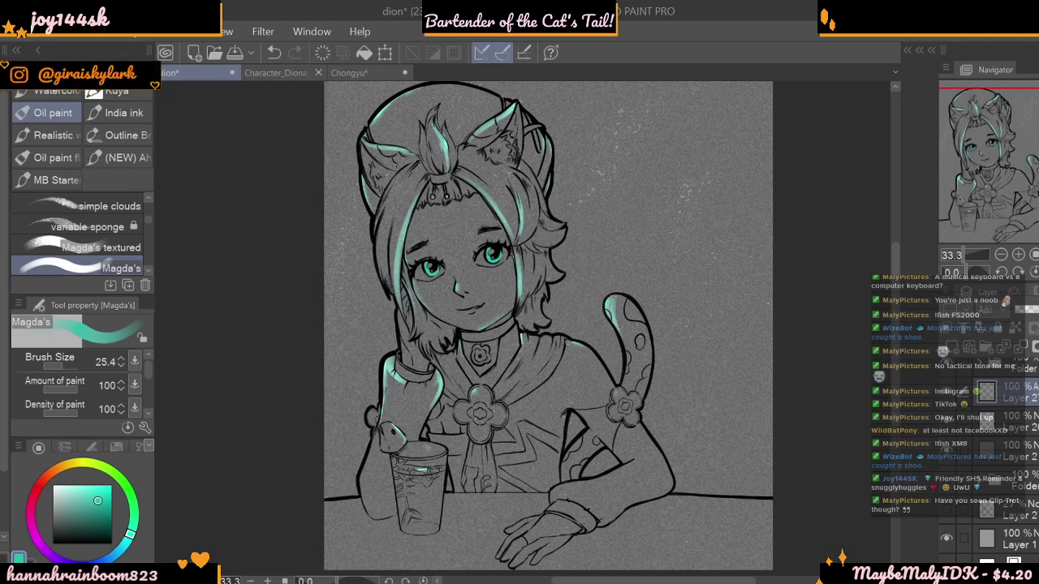
pyautogui.moveTo(571, 342); pyautogui.dragTo(566, 354)
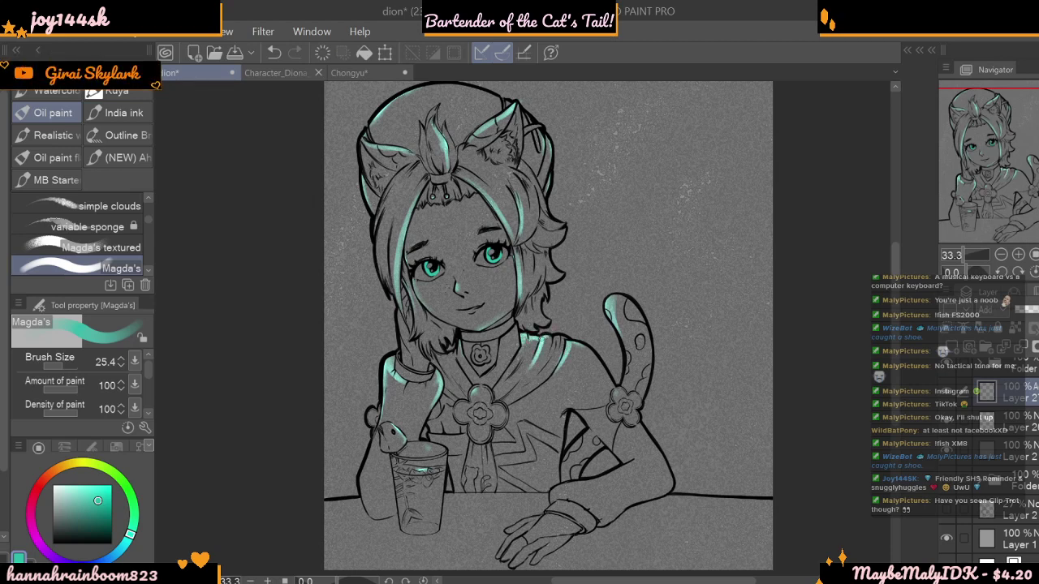
pyautogui.moveTo(556, 338); pyautogui.dragTo(543, 370)
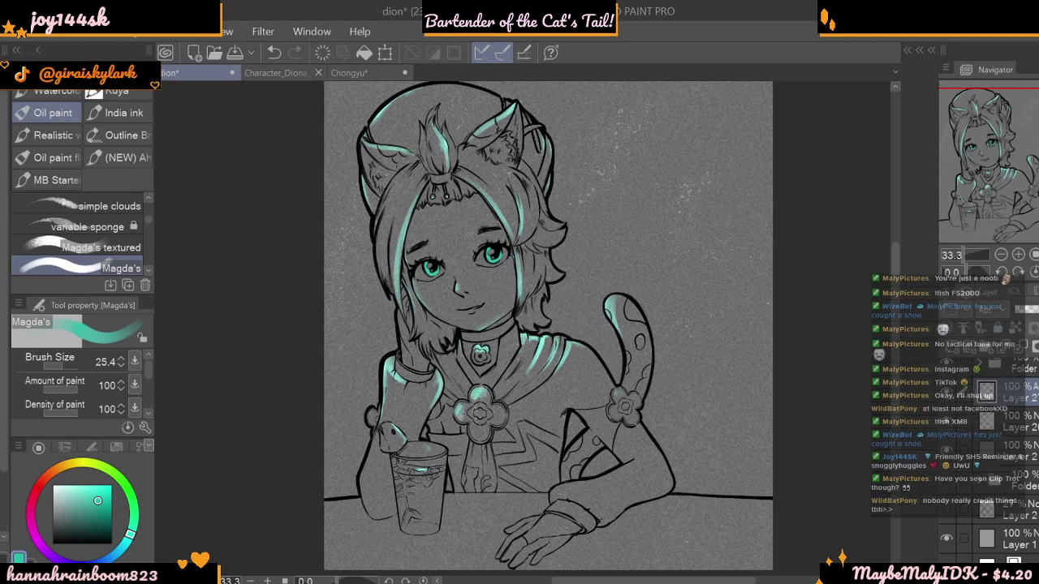
pyautogui.moveTo(442, 449); pyautogui.dragTo(435, 536)
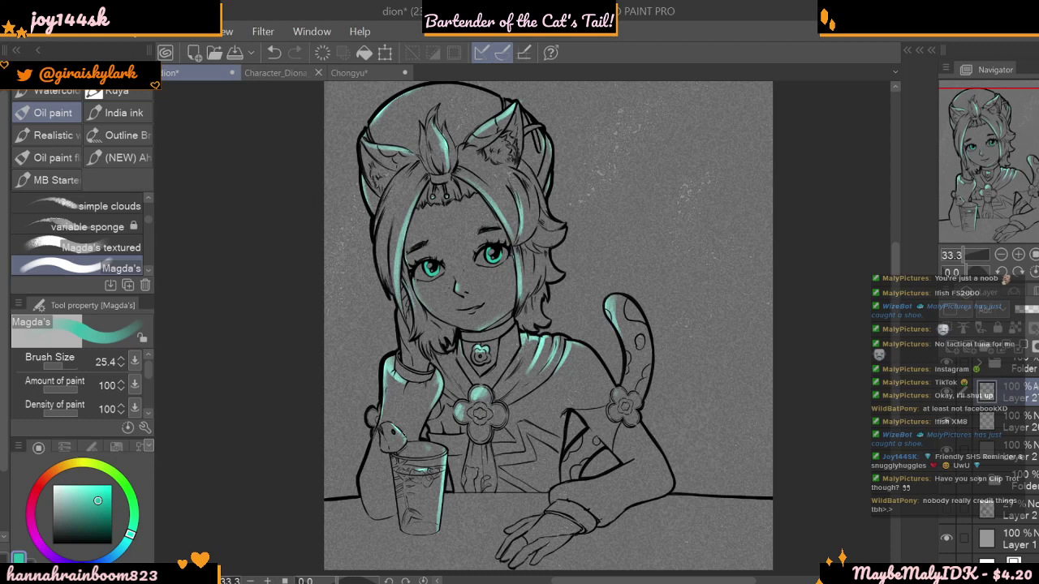
pyautogui.moveTo(404, 441)
pyautogui.mouseDown()
pyautogui.moveTo(399, 453)
pyautogui.moveTo(397, 435)
pyautogui.mouseUp()
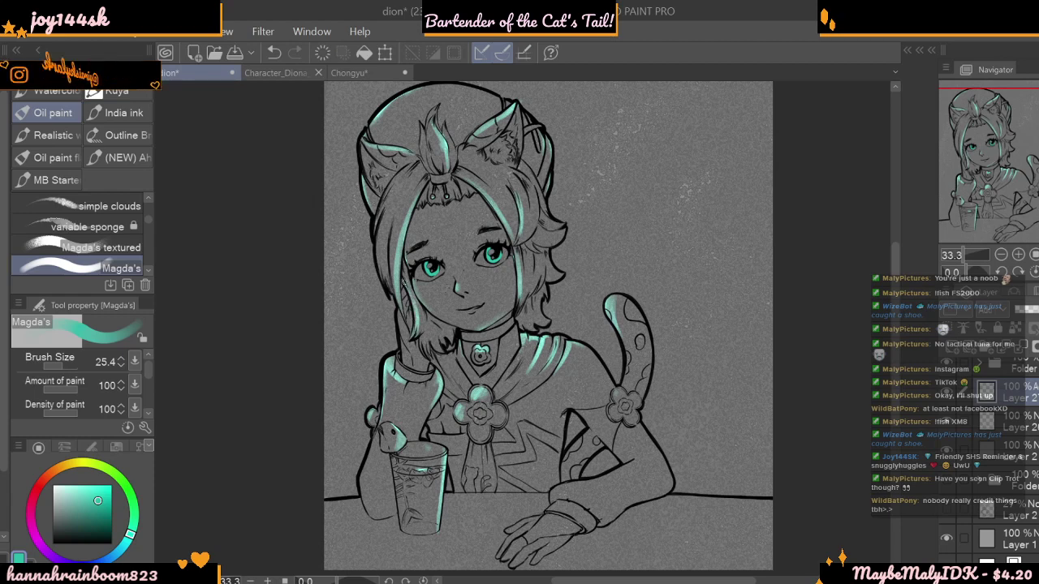
pyautogui.press('c')
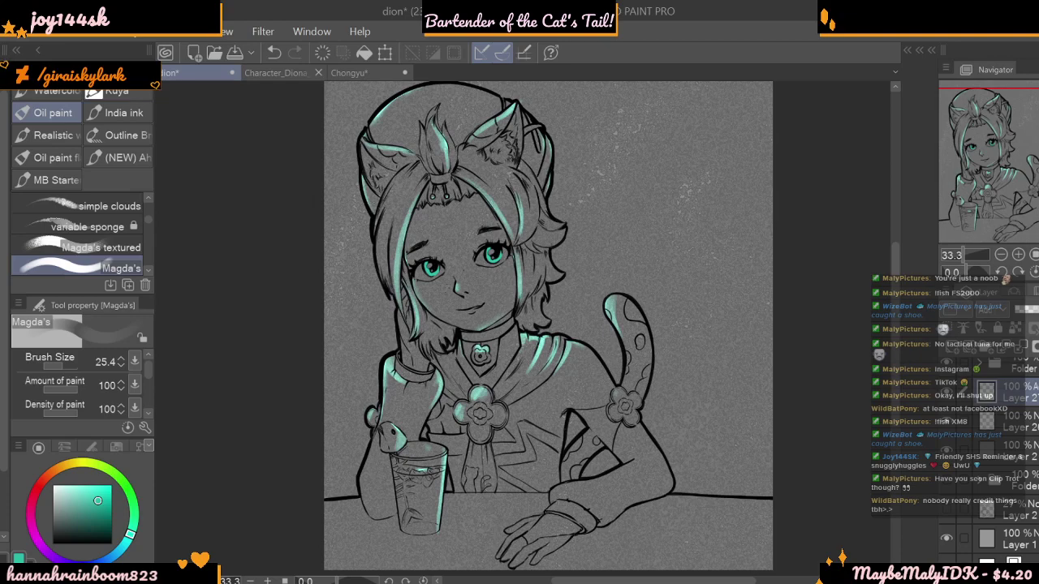
# - Soften the painted highlights on the ears, hair, sleeve, scarf, brooch and cup with the Blur 3 brush at size 136.3
pyautogui.scroll(1, 891, 224)
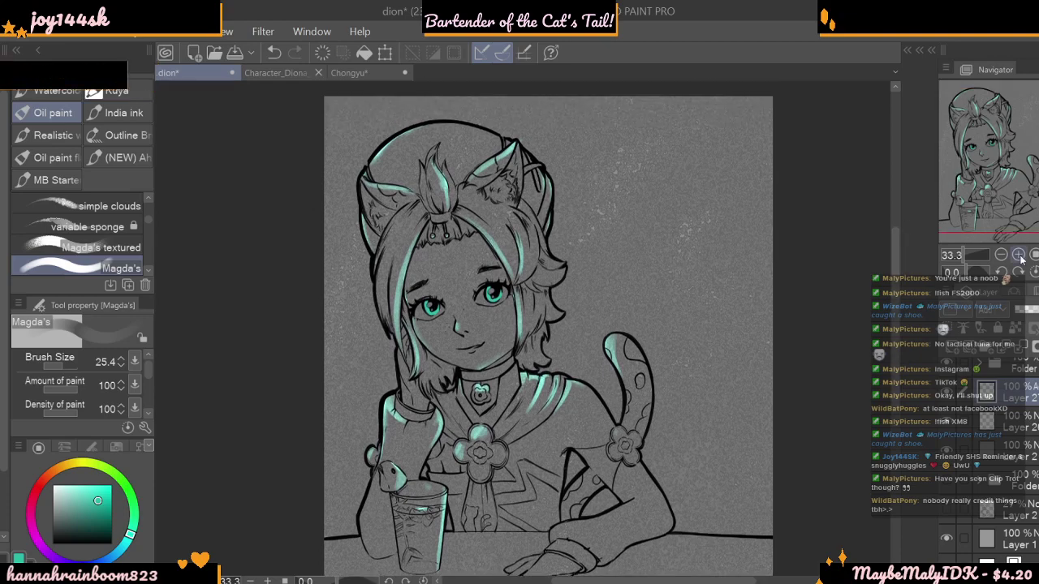
pyautogui.click(1018, 254)
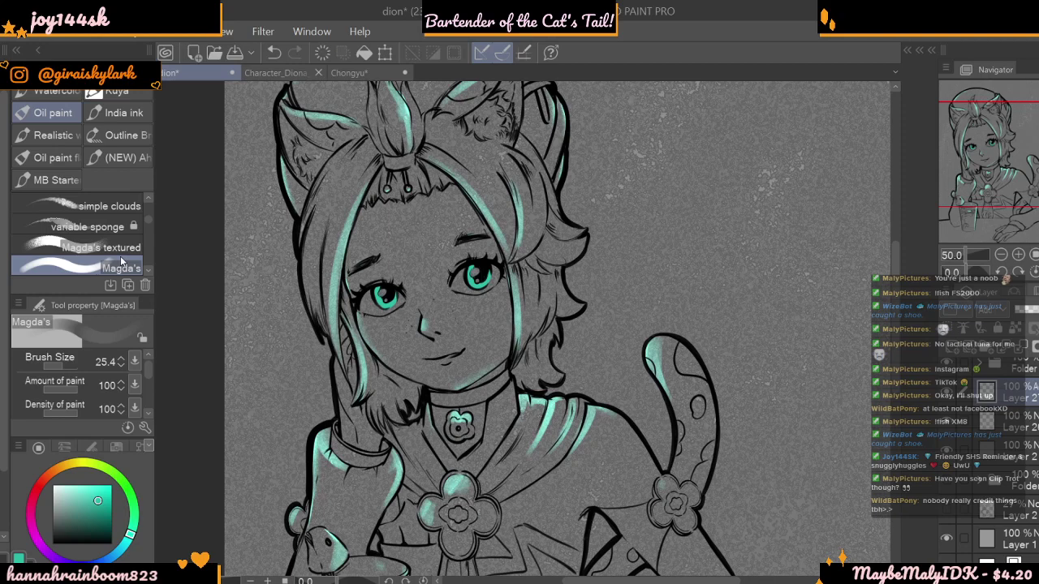
pyautogui.scroll(-2, 121, 258)
pyautogui.click(133, 231)
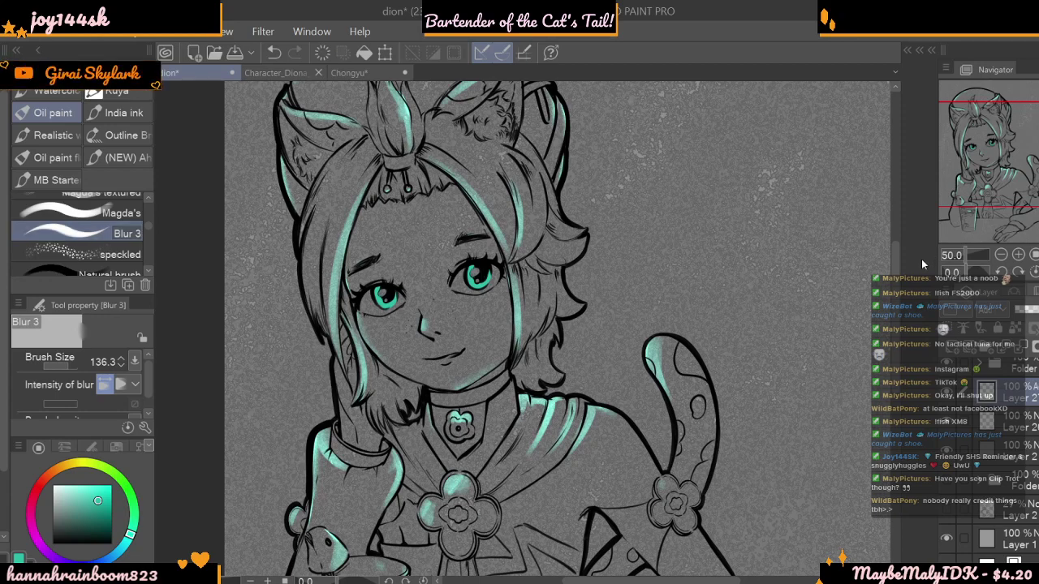
pyautogui.scroll(3, 395, 249)
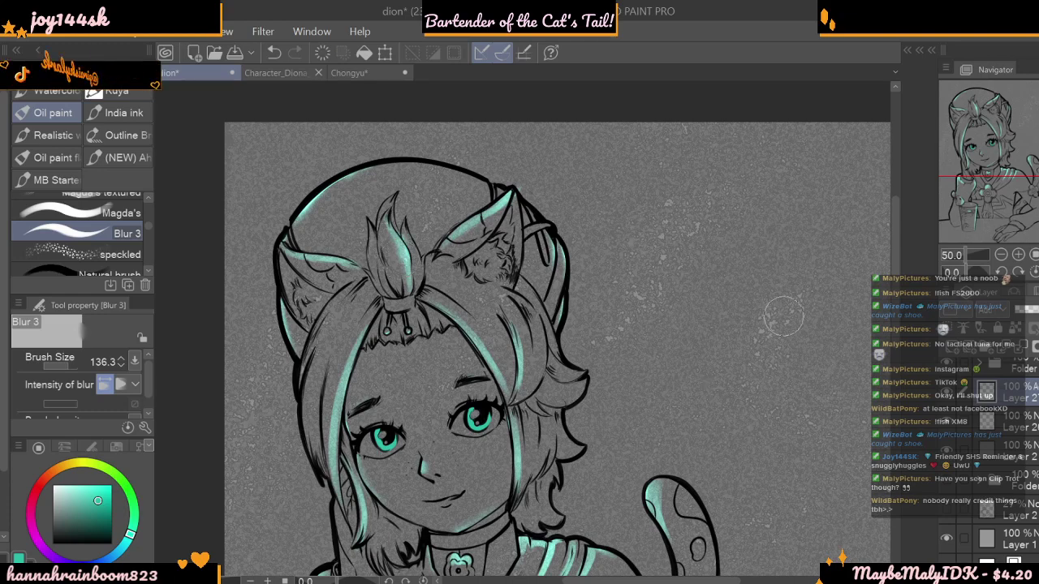
pyautogui.scroll(-4, 548, 385)
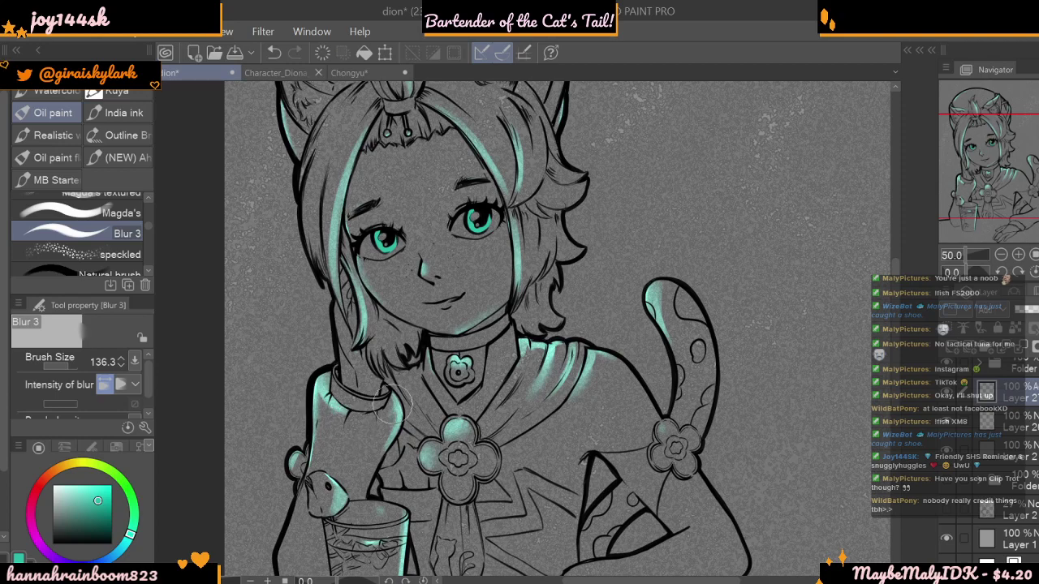
pyautogui.scroll(-3, 826, 377)
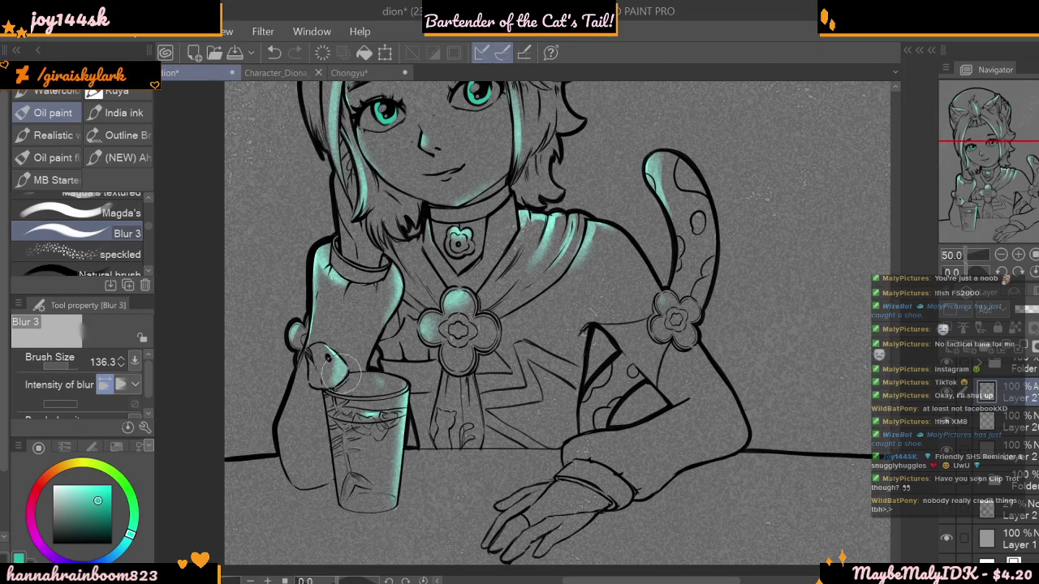
# - Clean up the softened highlights around the wrist charm and cup using Magda's brush in transparent color at size 30.1
pyautogui.click(81, 212)
pyautogui.moveTo(73, 367); pyautogui.dragTo(64, 365)
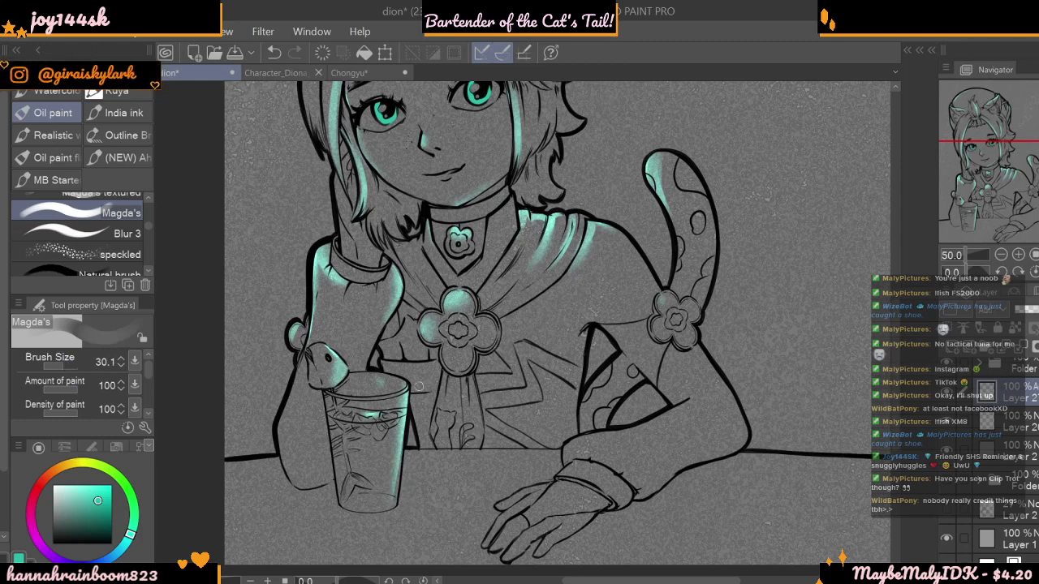
pyautogui.click(1001, 255)
pyautogui.click(1001, 255)
pyautogui.click(1018, 255)
pyautogui.click(1001, 255)
# - Lower the eye color layer's opacity to 59% and shift its teal slightly toward green
pyautogui.moveTo(896, 308); pyautogui.dragTo(895, 265)
pyautogui.click(1017, 254)
pyautogui.click(1017, 254)
pyautogui.click(1018, 254)
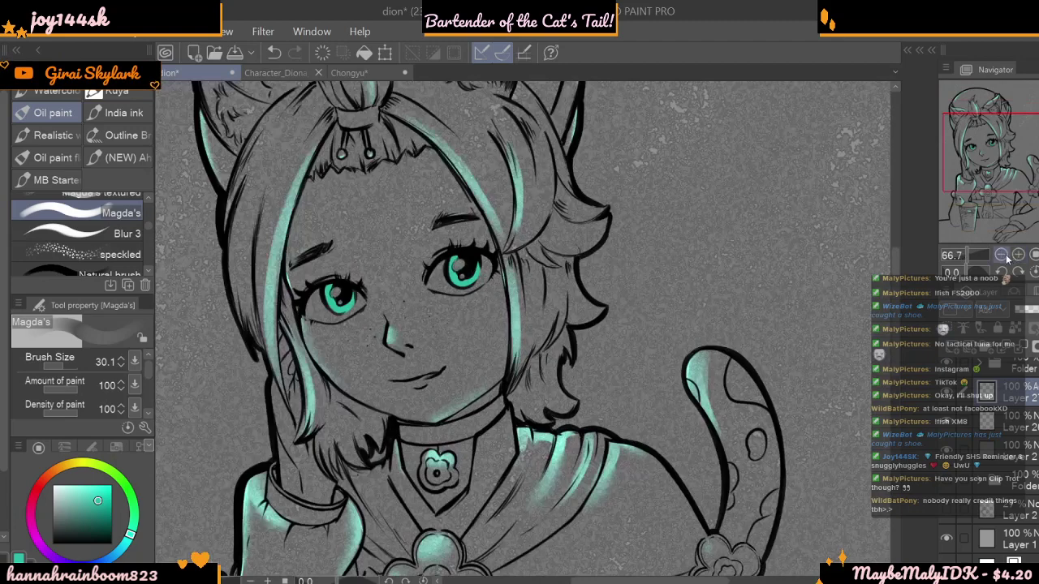
pyautogui.moveTo(693, 580); pyautogui.dragTo(674, 580)
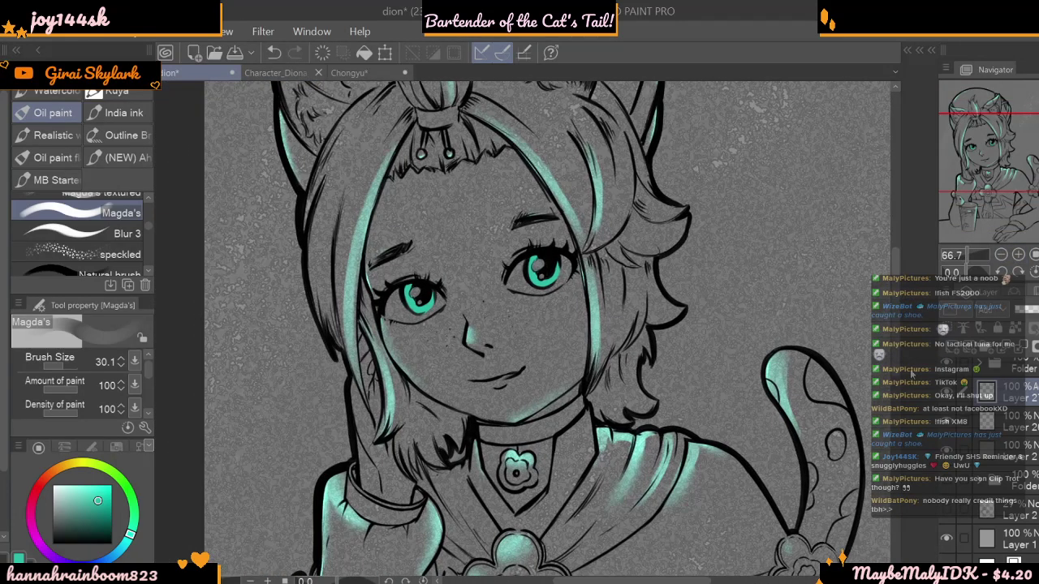
pyautogui.hotkey('ctrl', '+')
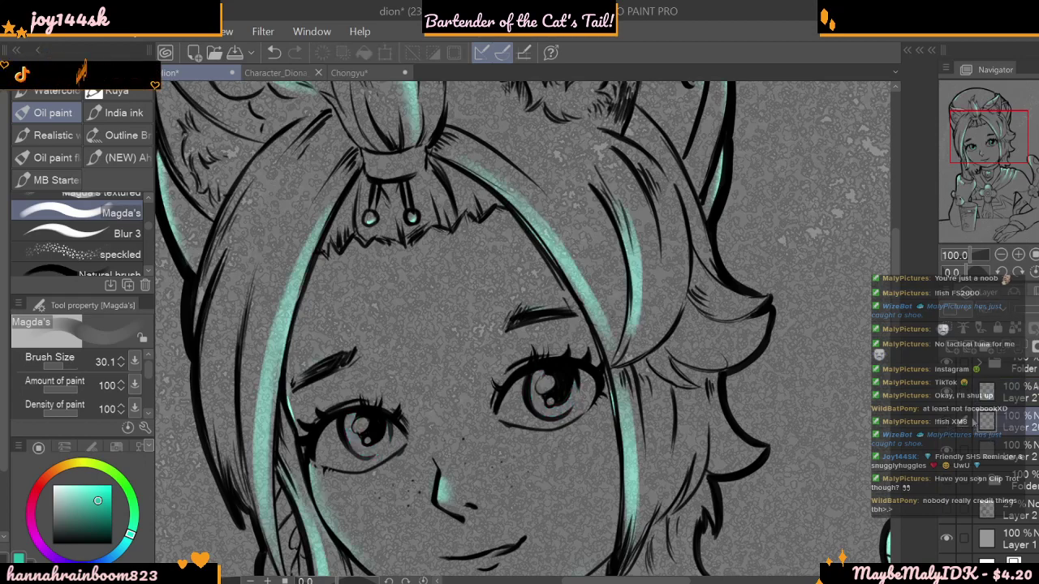
pyautogui.click(946, 423)
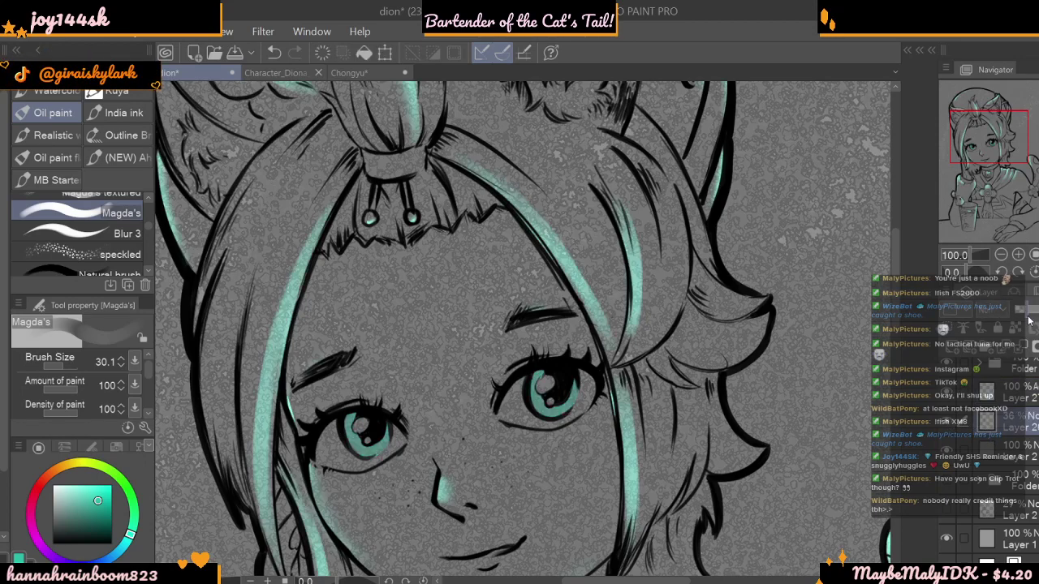
pyautogui.moveTo(1028, 311); pyautogui.dragTo(1038, 312)
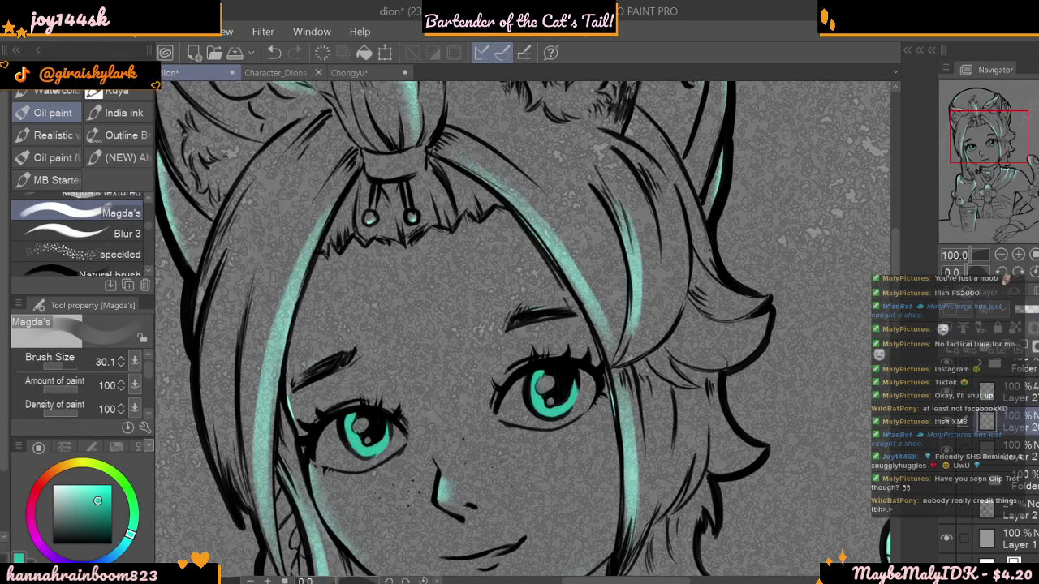
pyautogui.click(1028, 312)
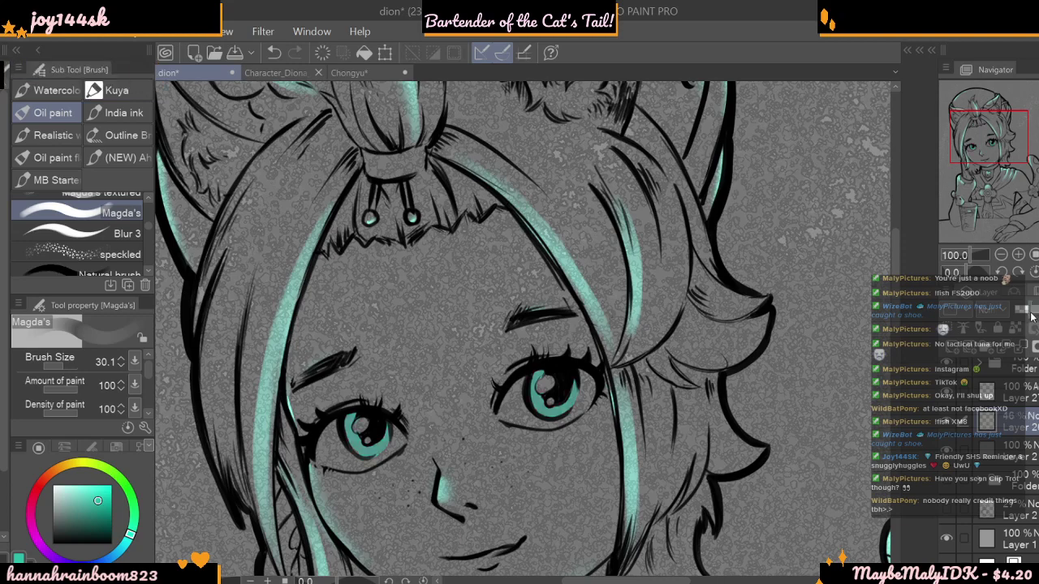
pyautogui.moveTo(1036, 311); pyautogui.dragTo(1032, 310)
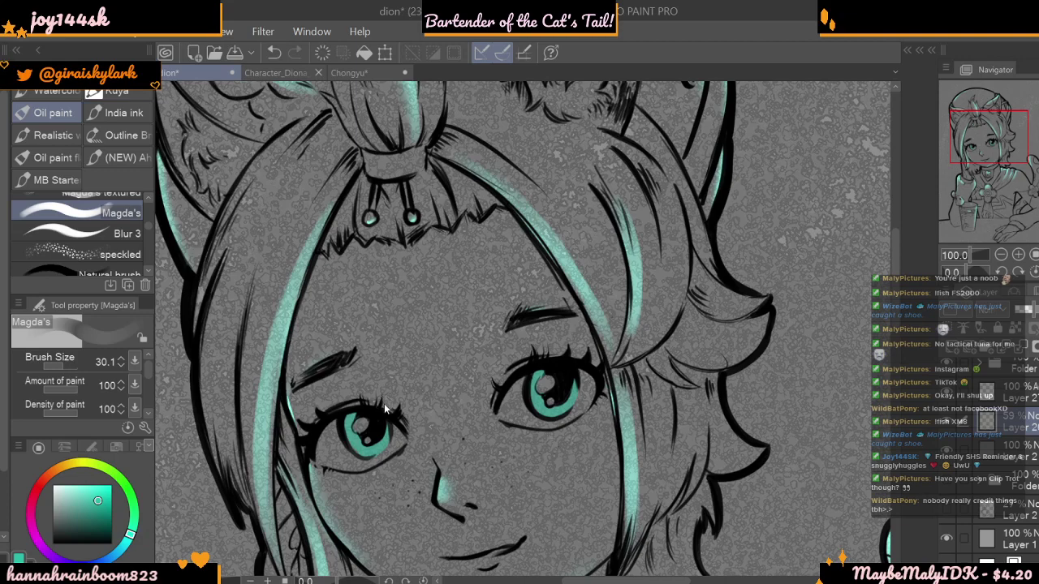
pyautogui.press('space')
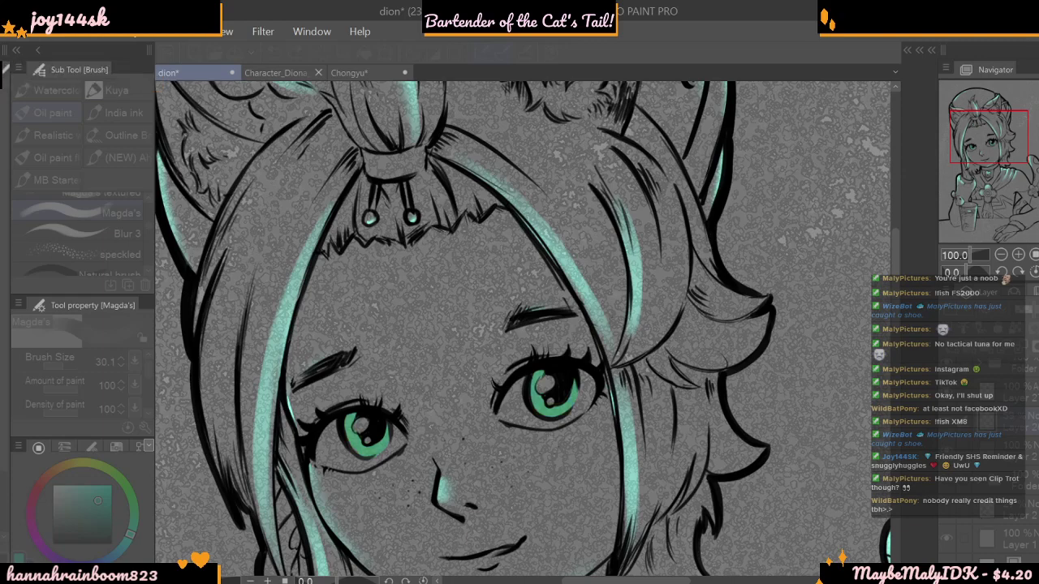
pyautogui.press('Return')
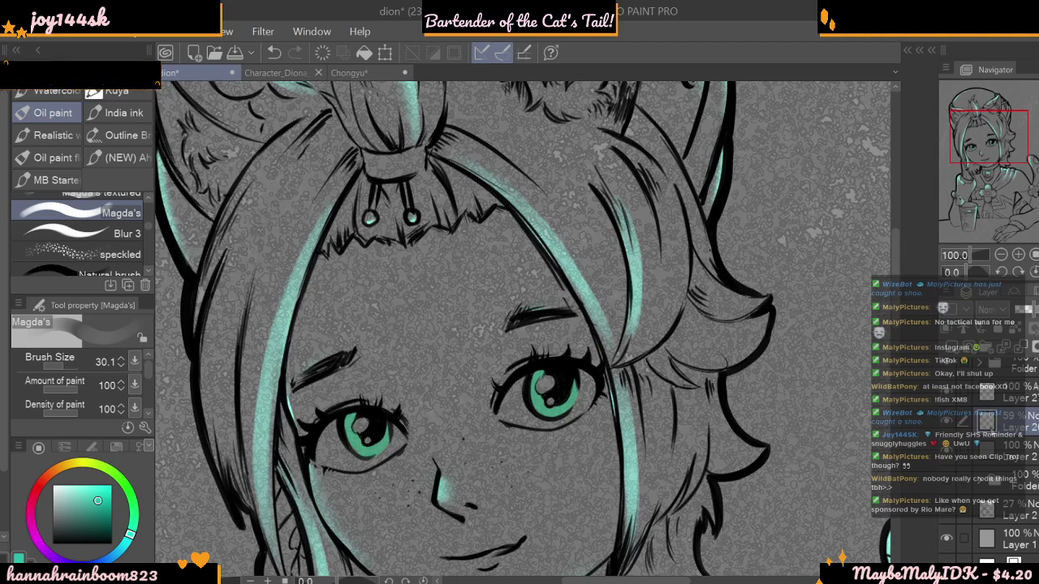
# - Paint bright pale-teal shines in both eyes on the Add-mode highlight layer with Magda's brush at size 11
pyautogui.keyDown('alt'); pyautogui.click(359, 442); pyautogui.keyUp('alt')
pyautogui.moveTo(83, 505); pyautogui.dragTo(81, 479)
pyautogui.moveTo(73, 367); pyautogui.dragTo(55, 365)
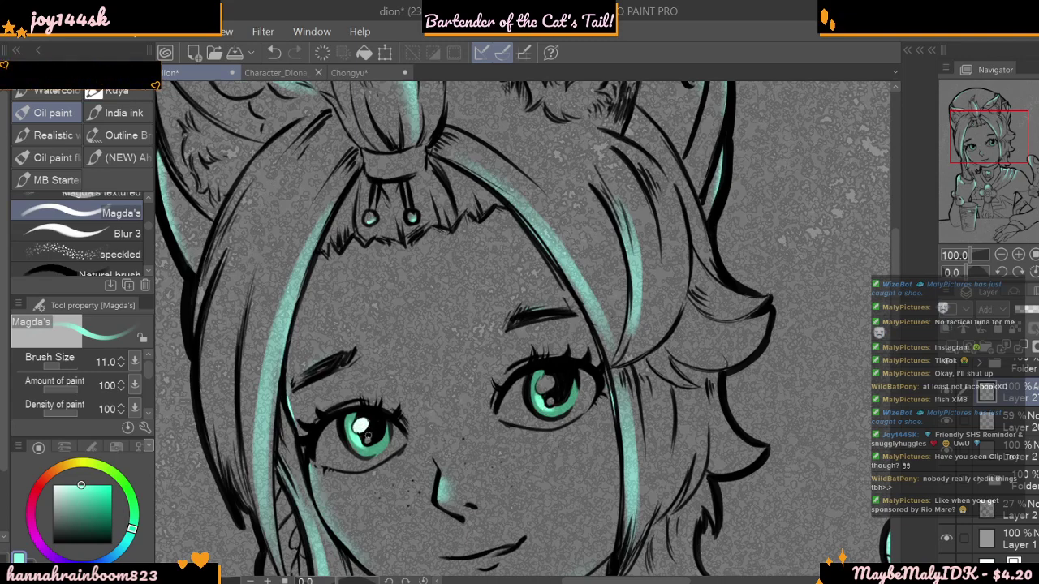
pyautogui.moveTo(549, 379); pyautogui.dragTo(540, 386)
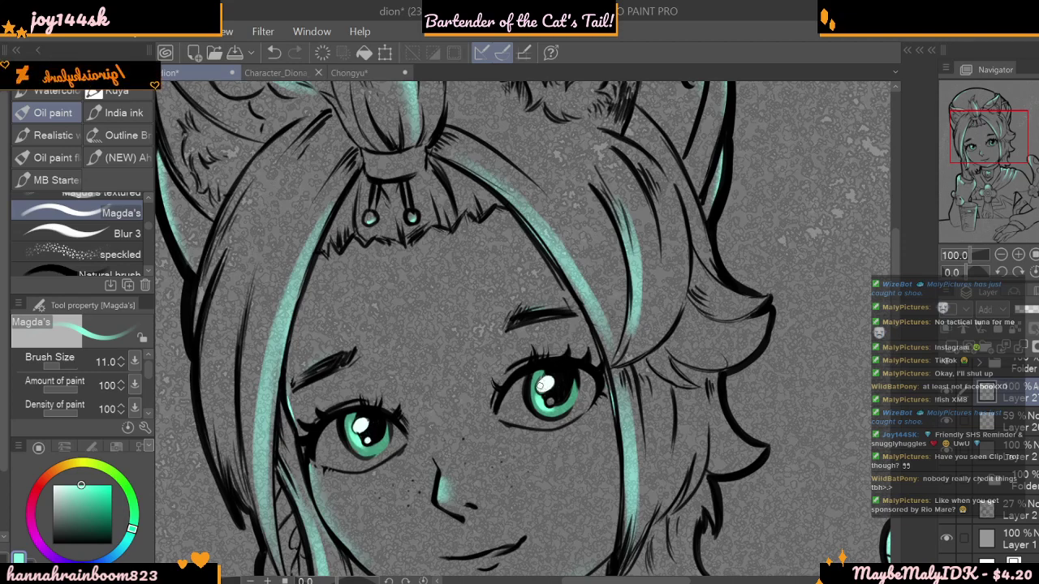
pyautogui.click(1001, 255)
pyautogui.click(1001, 255)
pyautogui.click(1001, 255)
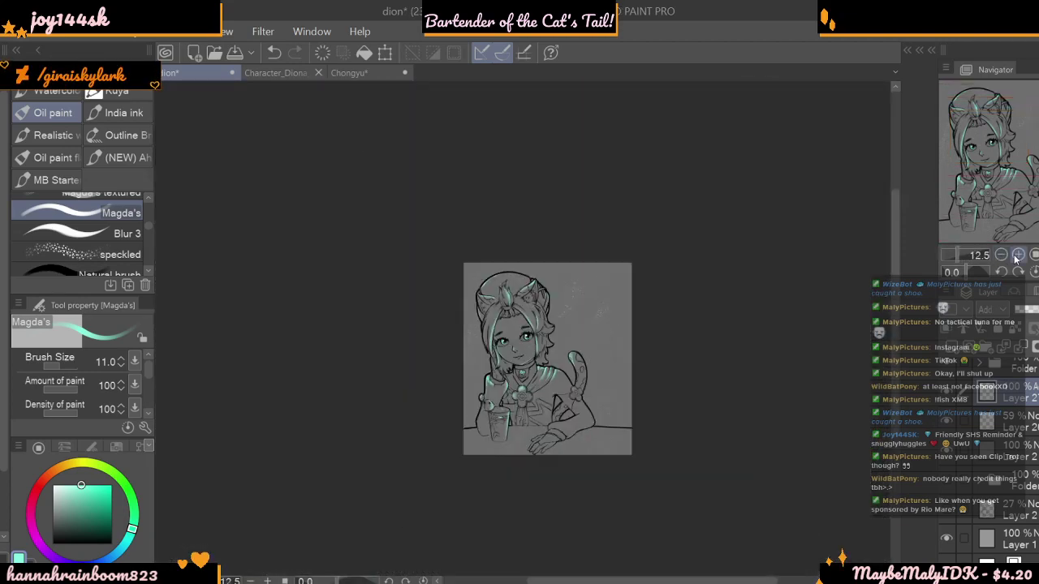
# - Examine how the bright eye shines and teal highlights read on the face and across the whole drawing
pyautogui.click(1018, 256)
pyautogui.click(1018, 256)
pyautogui.click(1018, 256)
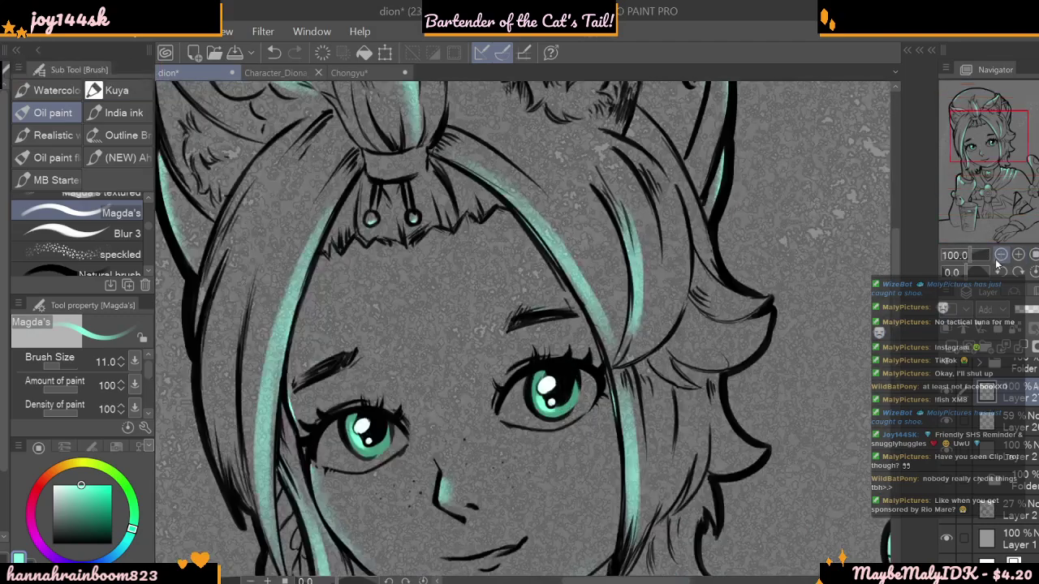
pyautogui.click(1001, 256)
pyautogui.click(1000, 255)
pyautogui.moveTo(990, 259); pyautogui.dragTo(987, 259)
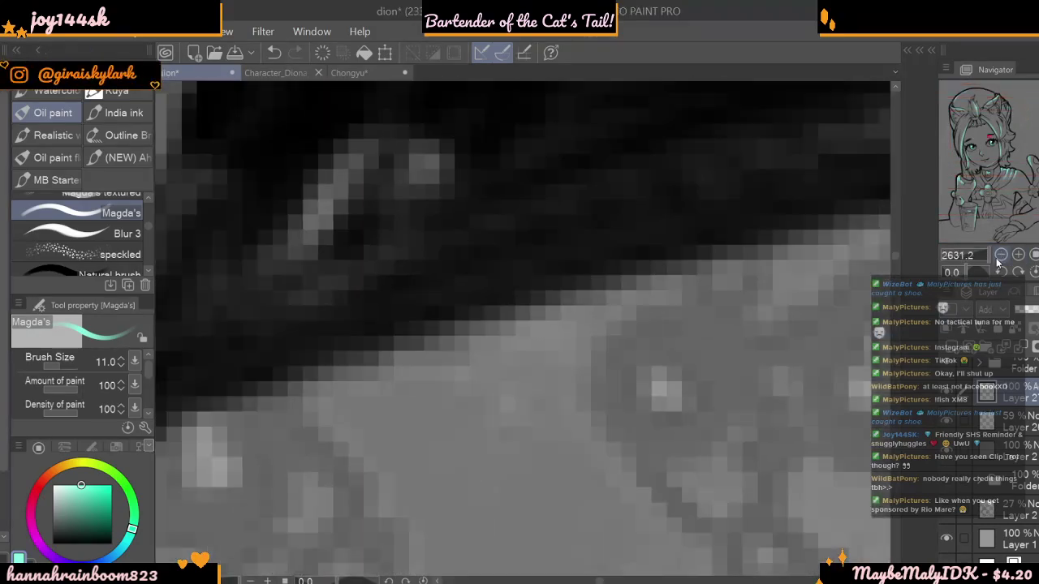
pyautogui.click(999, 259)
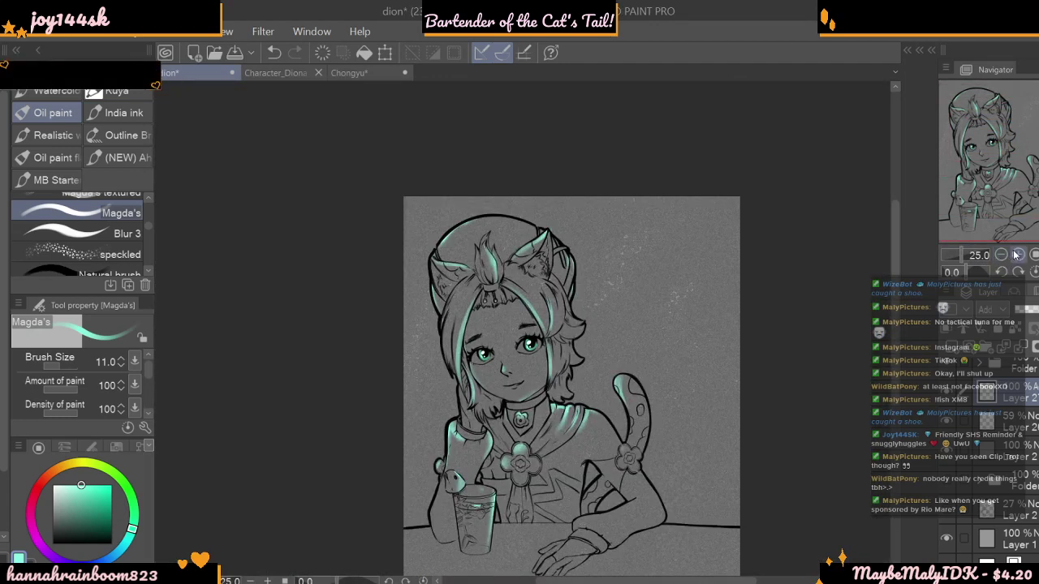
pyautogui.moveTo(985, 121); pyautogui.dragTo(1013, 190)
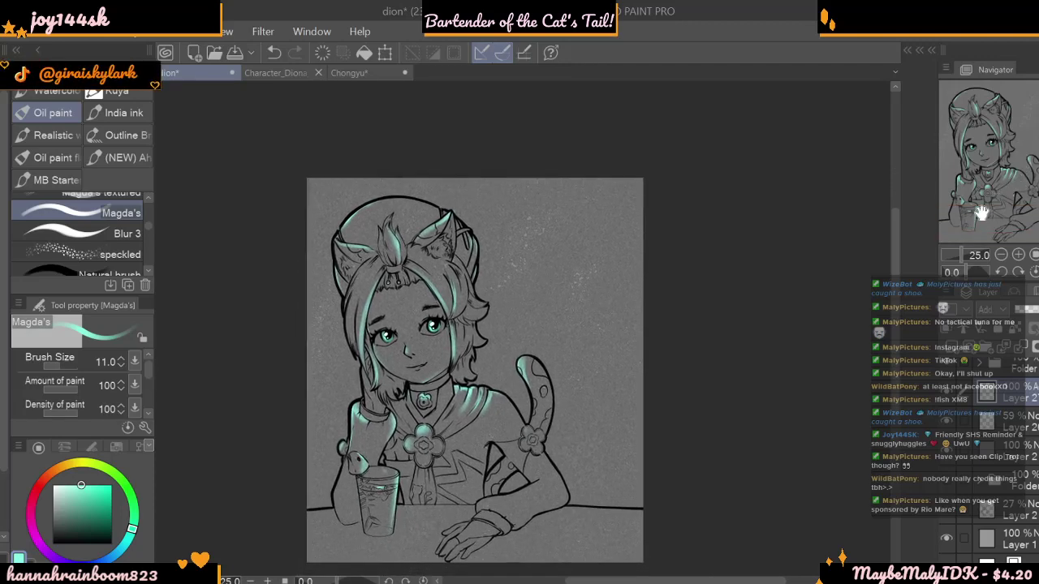
pyautogui.moveTo(676, 581); pyautogui.dragTo(639, 580)
# - Paint soft white into the whites of both eyes on the Add-mode layer with Magda's brush at size 35.6
pyautogui.click(1018, 254)
pyautogui.click(1018, 255)
pyautogui.click(1019, 255)
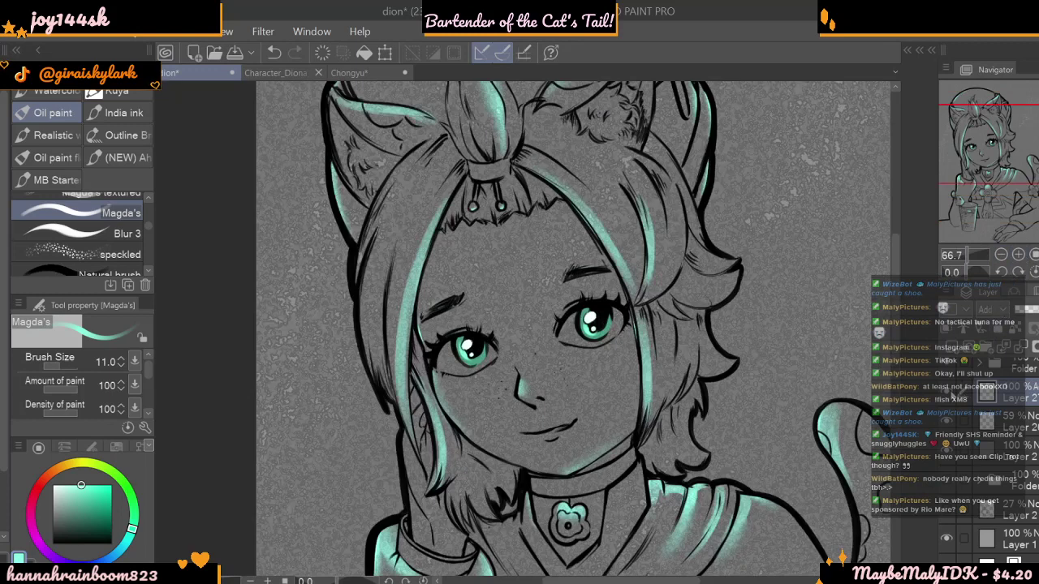
pyautogui.click(53, 486)
pyautogui.moveTo(68, 367); pyautogui.dragTo(56, 366)
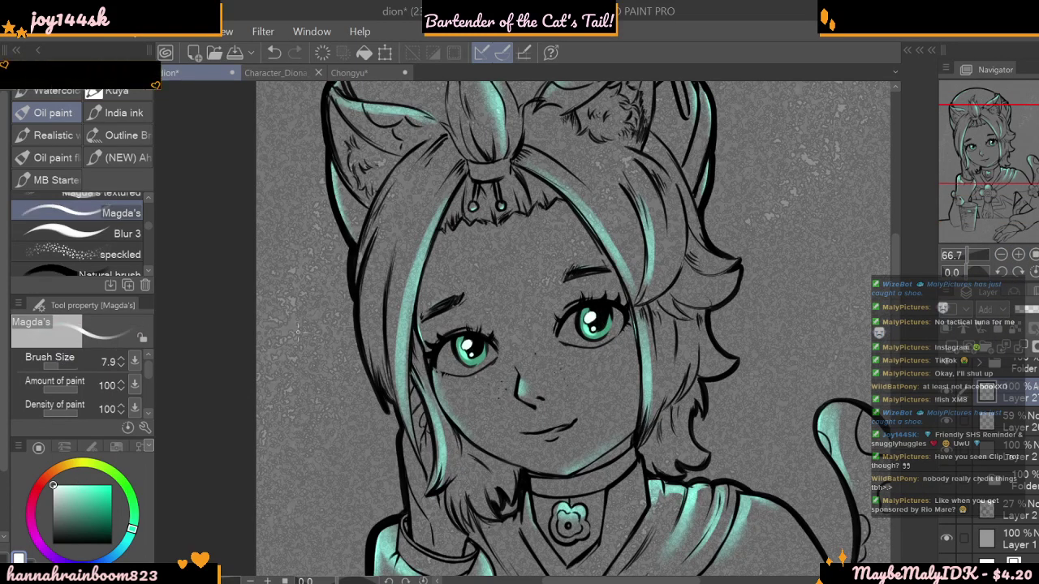
pyautogui.click(64, 367)
pyautogui.moveTo(452, 367); pyautogui.dragTo(474, 365)
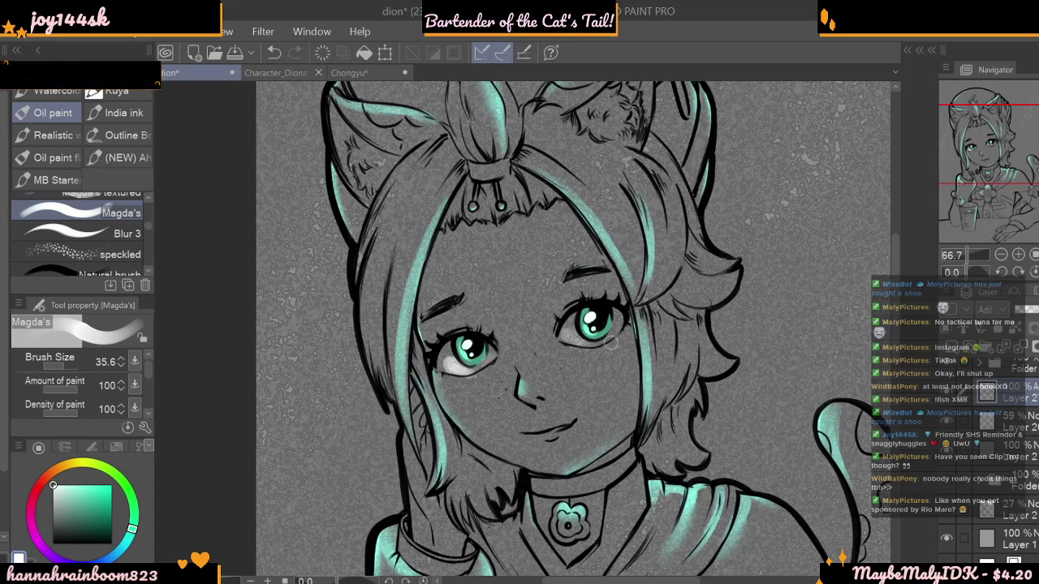
# - Thin out the white paint in the eyes with Magda's brush in transparent color at size 35.6
pyautogui.press('c')
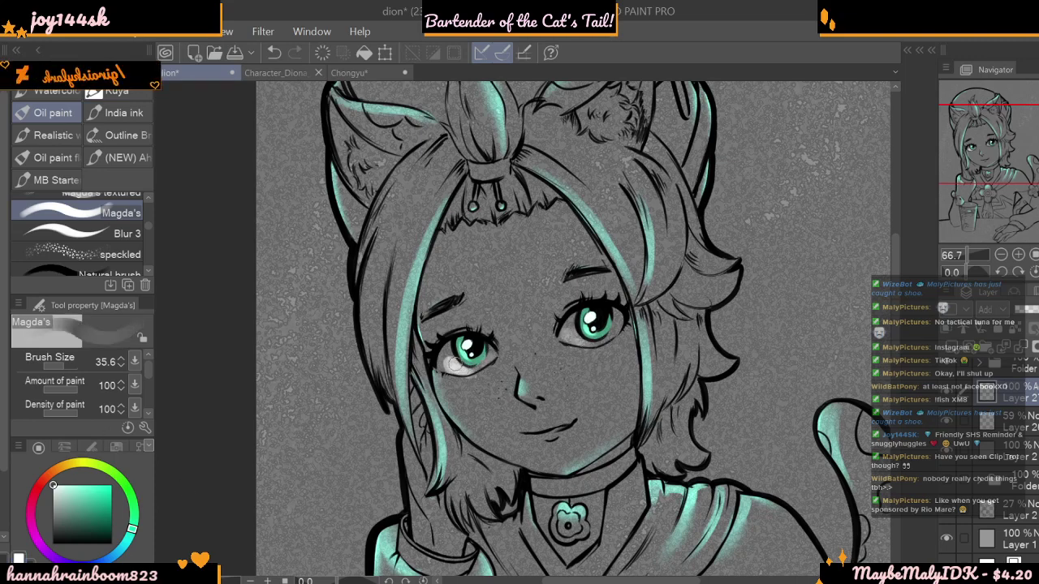
pyautogui.moveTo(469, 372)
pyautogui.mouseDown()
pyautogui.moveTo(453, 366)
pyautogui.moveTo(482, 377)
pyautogui.mouseUp()
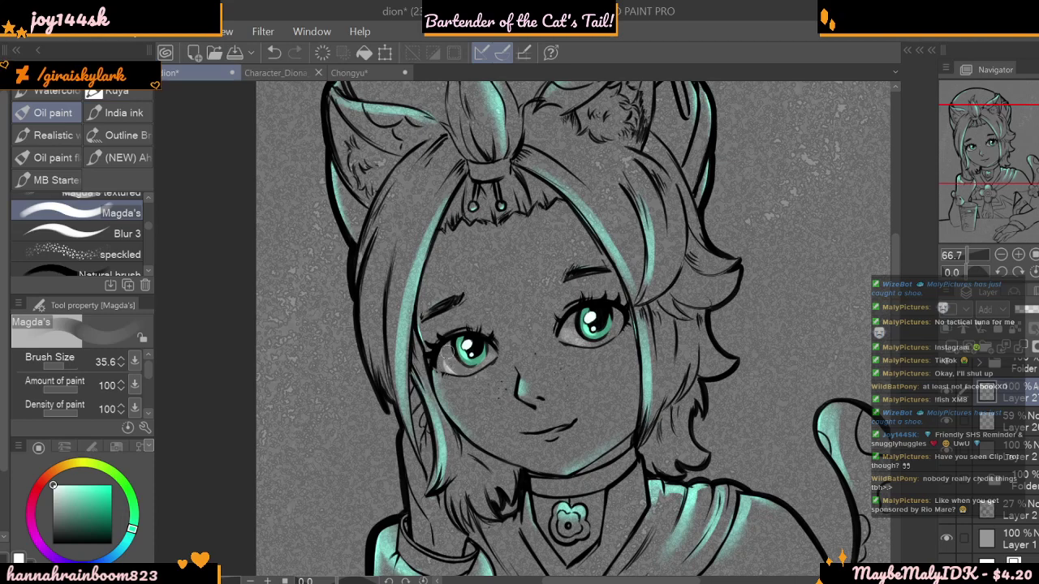
pyautogui.moveTo(573, 332); pyautogui.dragTo(581, 336)
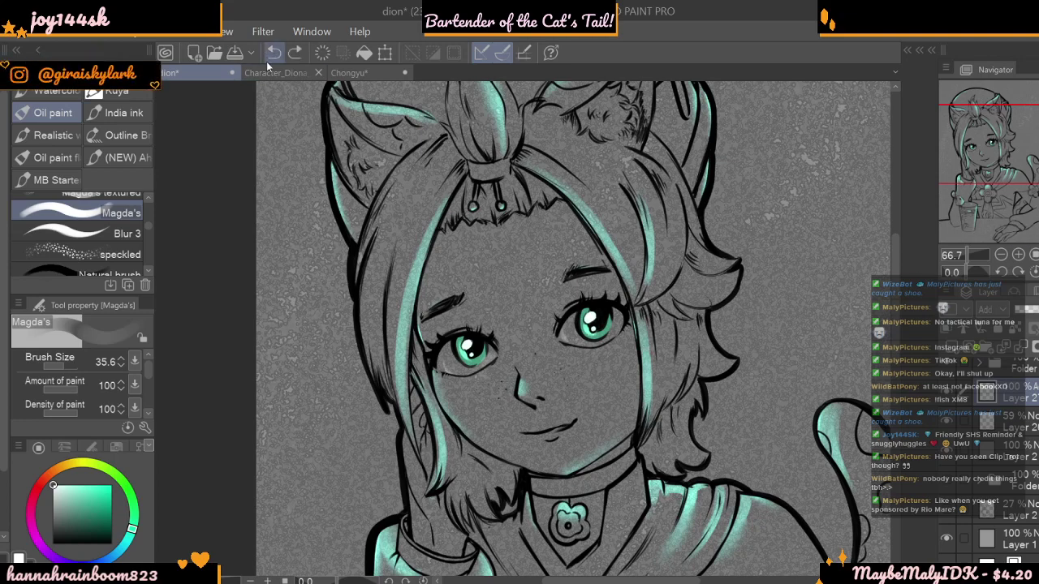
pyautogui.moveTo(446, 359); pyautogui.dragTo(448, 368)
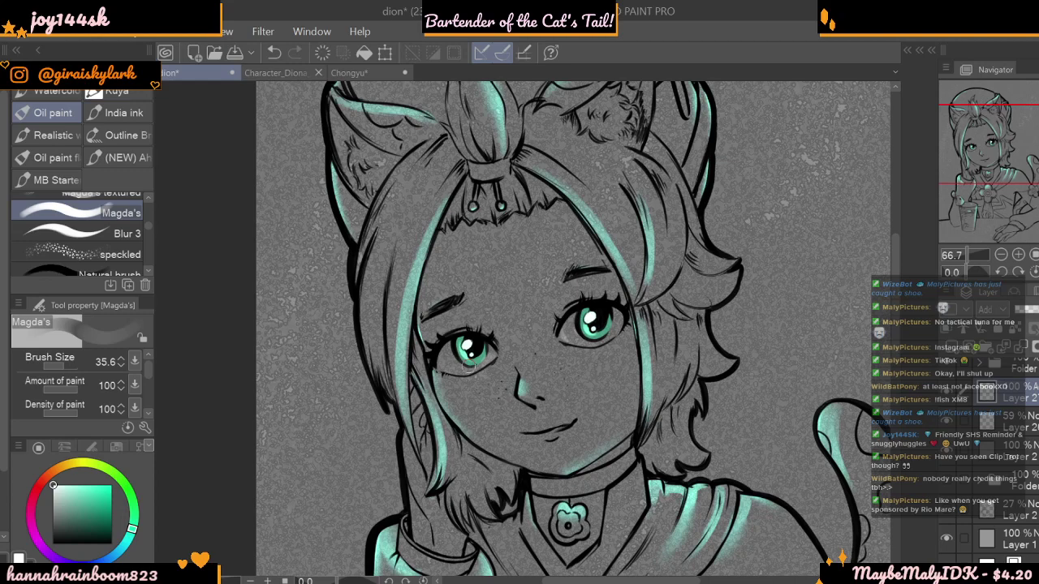
# - Darken the irises with deep teal on the eye color layer using Magda's brush at size 18.2, and raise the layer opacity to 63%
pyautogui.click(1017, 272)
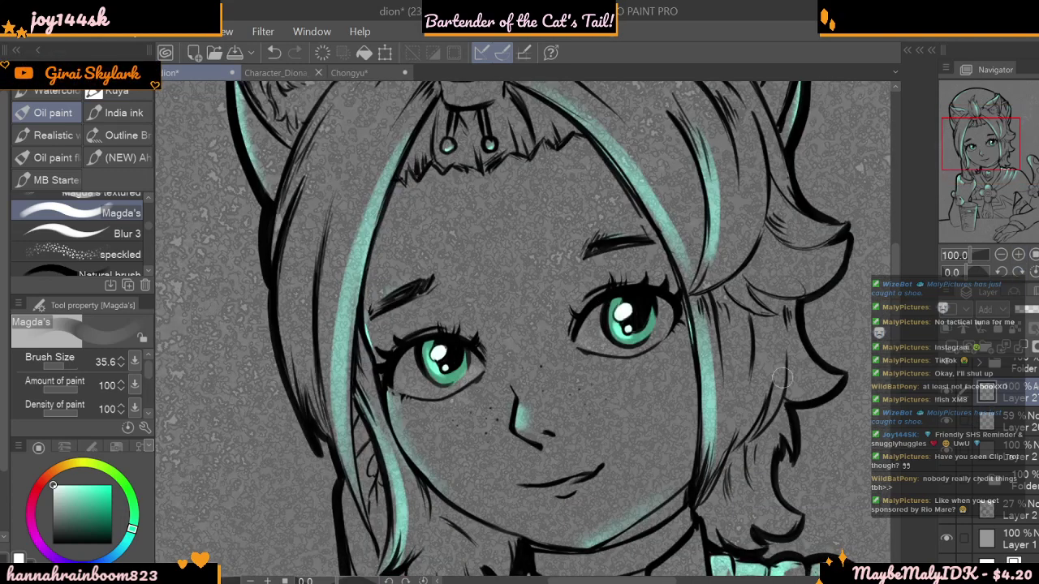
pyautogui.click(1001, 414)
pyautogui.click(104, 520)
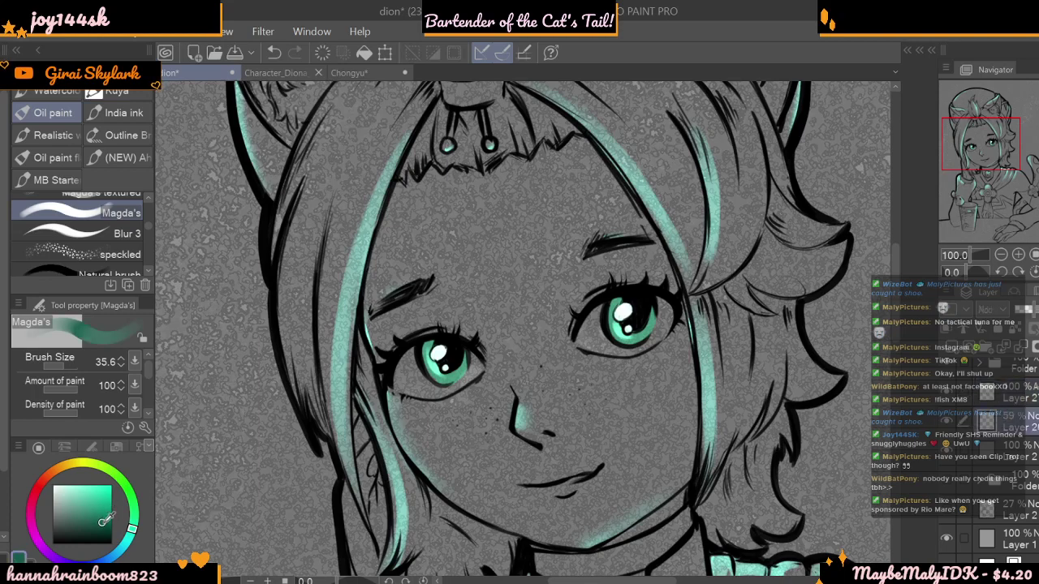
pyautogui.click(54, 366)
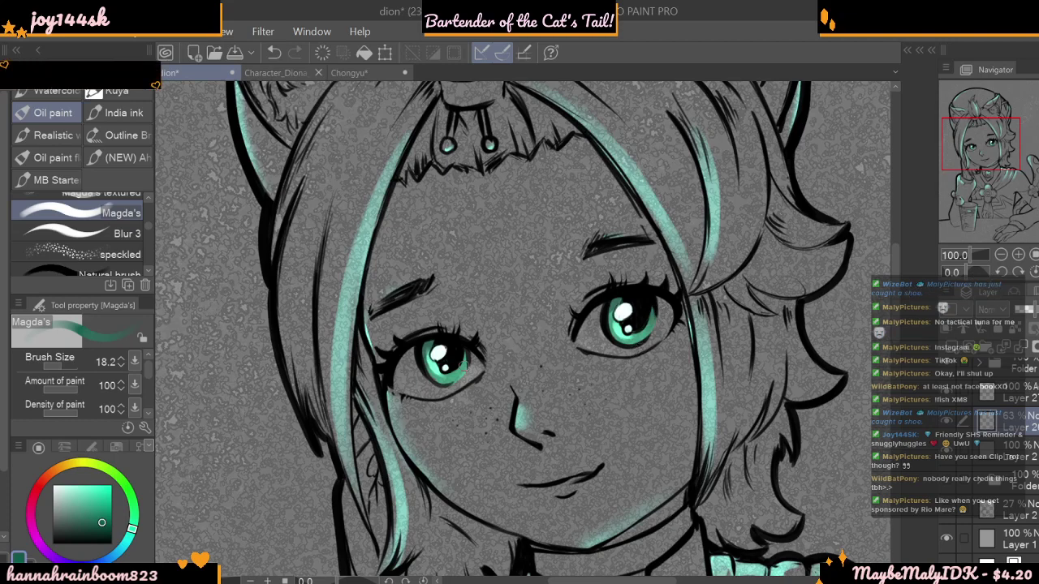
pyautogui.click(1002, 256)
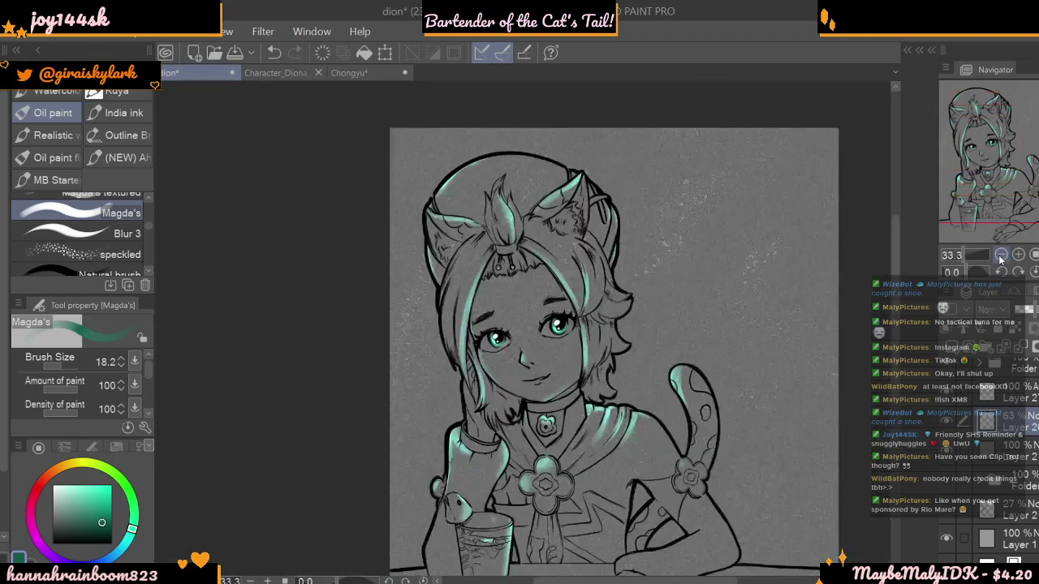
pyautogui.click(1018, 256)
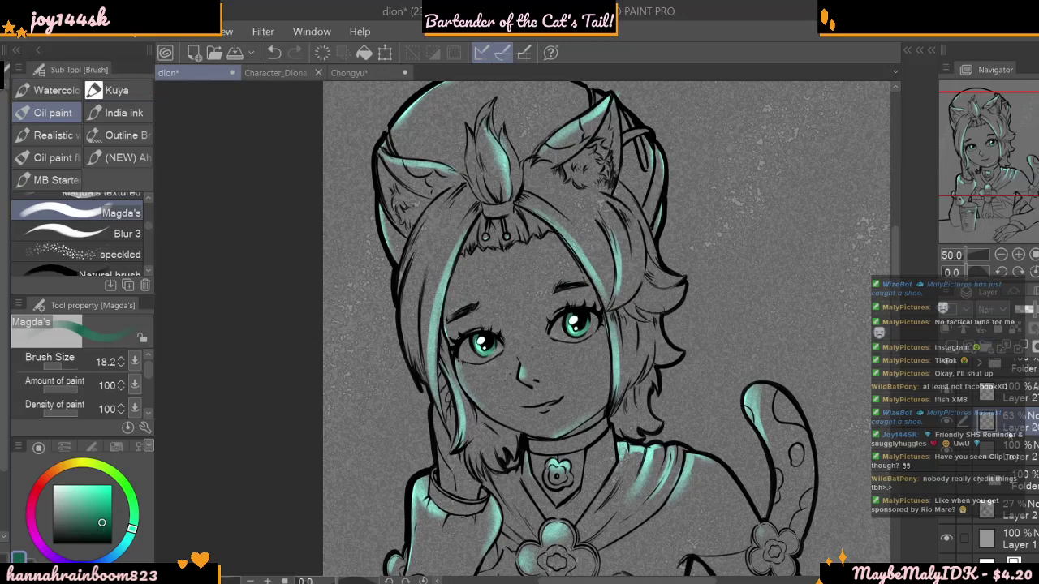
# - Add a new Overlay layer above the eye color layer and shade under the chin in near-black with Magda's brush at size 18.2
pyautogui.click(953, 351)
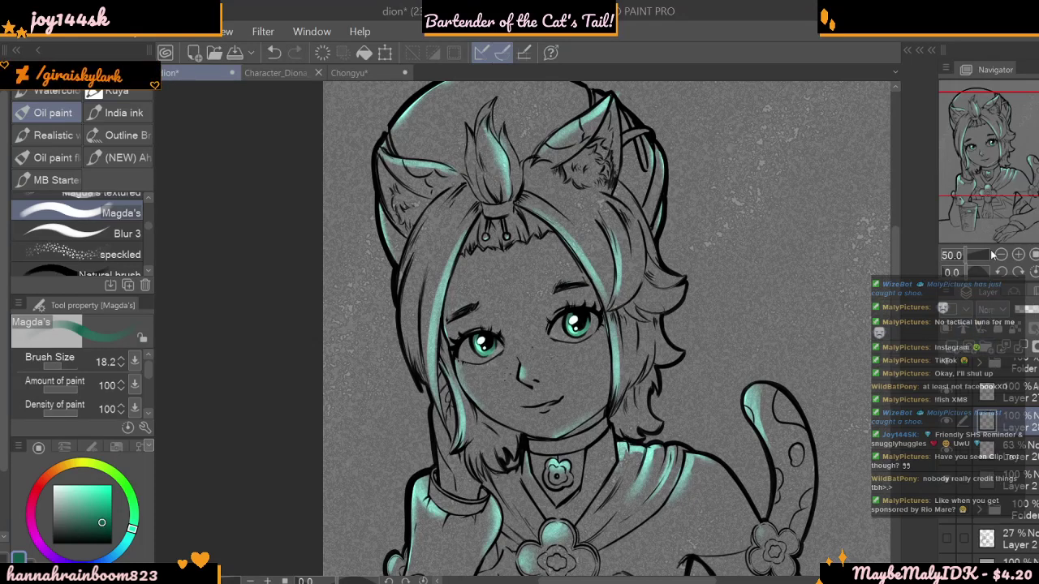
pyautogui.click(1021, 202)
pyautogui.moveTo(93, 527); pyautogui.dragTo(111, 544)
pyautogui.moveTo(567, 436); pyautogui.dragTo(604, 411)
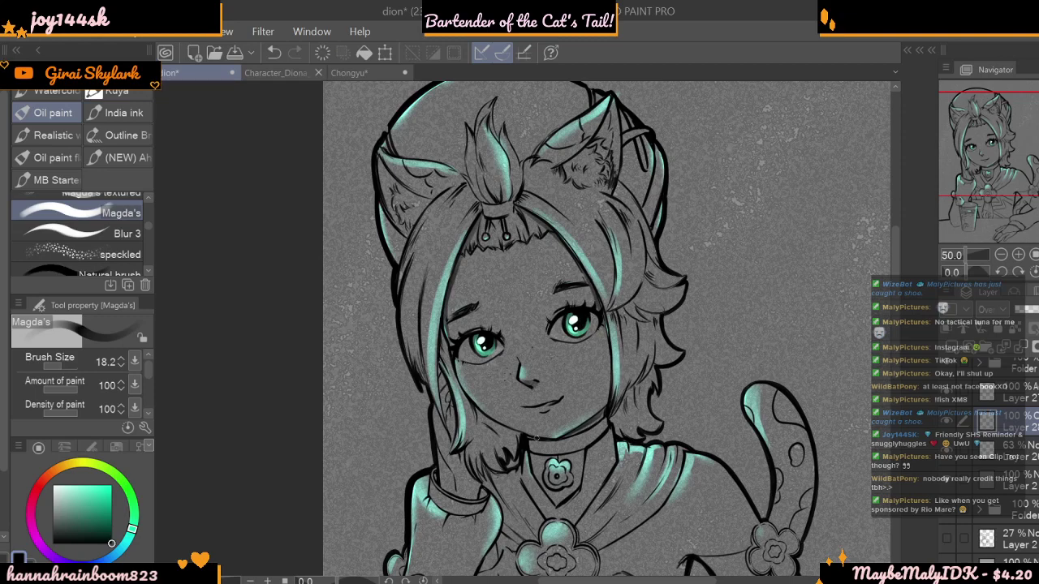
pyautogui.click(1001, 257)
pyautogui.click(1002, 256)
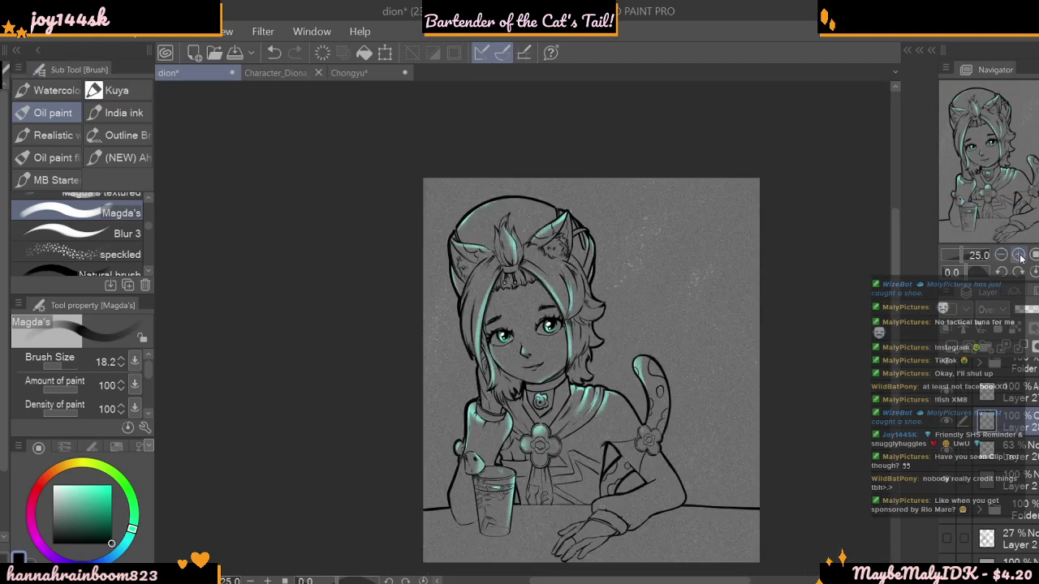
pyautogui.doubleClick(1020, 256)
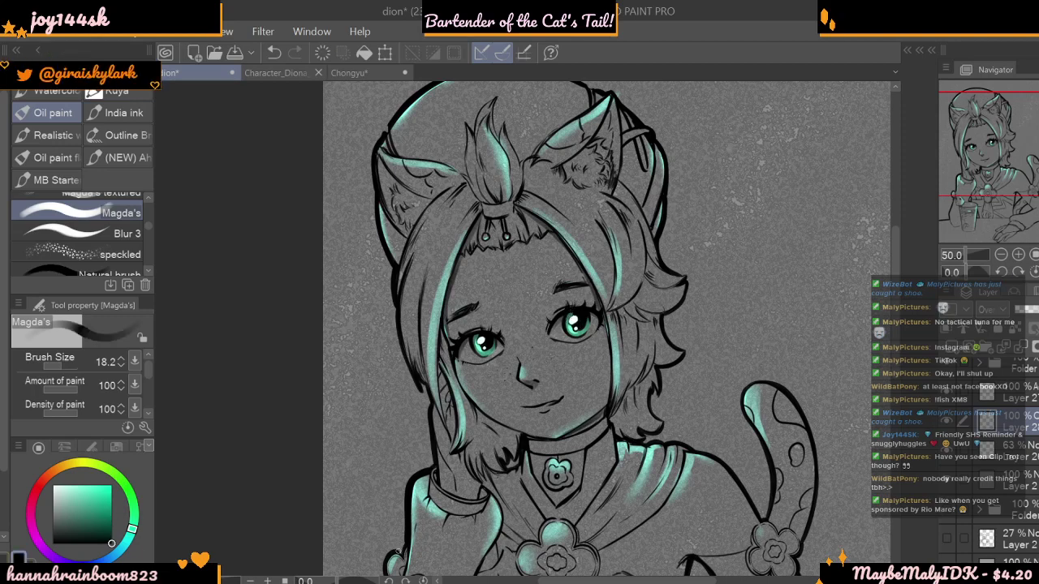
# - Shade the inner ears and the hat area beside and behind them in near-black on the Overlay layer
pyautogui.click(1001, 255)
pyautogui.click(1018, 255)
pyautogui.click(1001, 255)
pyautogui.click(1018, 255)
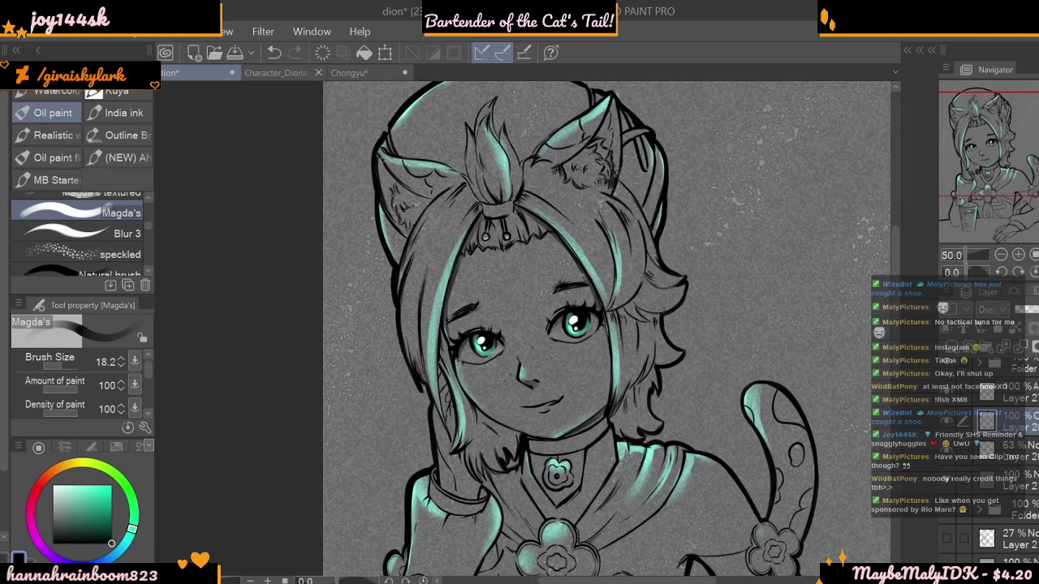
pyautogui.moveTo(381, 157); pyautogui.dragTo(423, 199)
pyautogui.moveTo(610, 105); pyautogui.dragTo(602, 147)
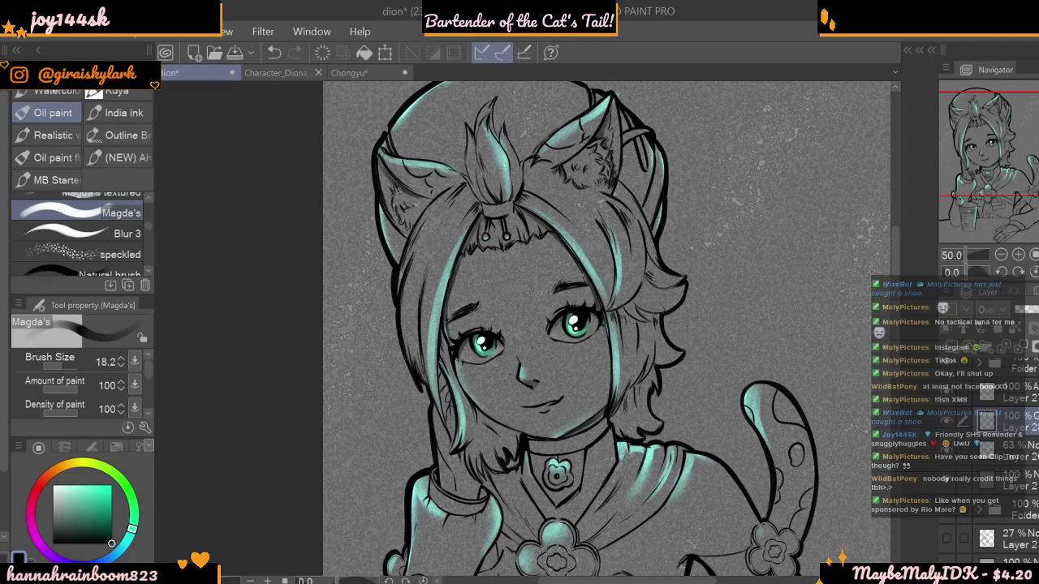
pyautogui.moveTo(389, 188); pyautogui.dragTo(397, 236)
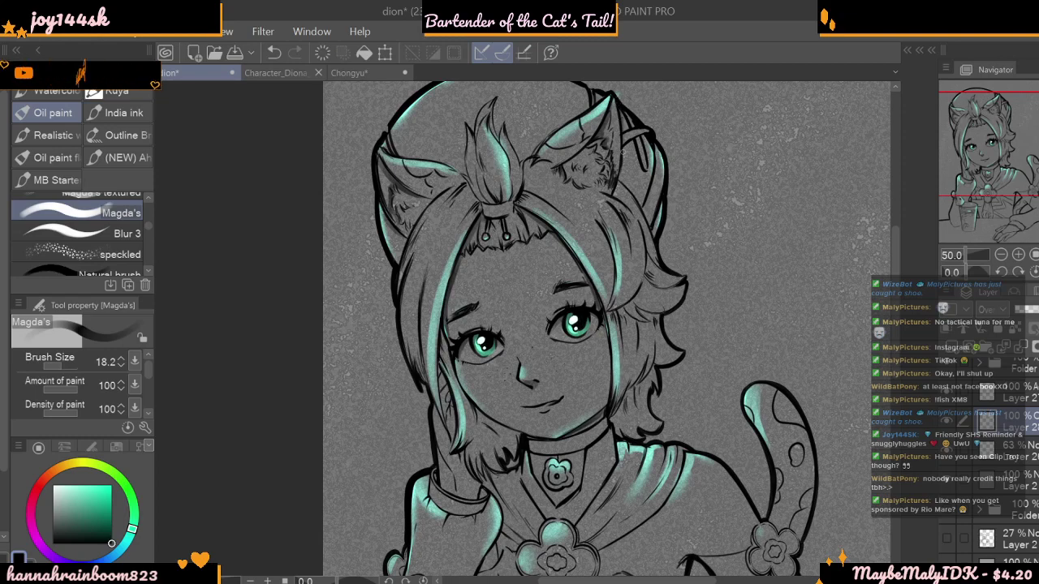
pyautogui.moveTo(619, 137); pyautogui.dragTo(622, 185)
pyautogui.moveTo(643, 138); pyautogui.dragTo(646, 172)
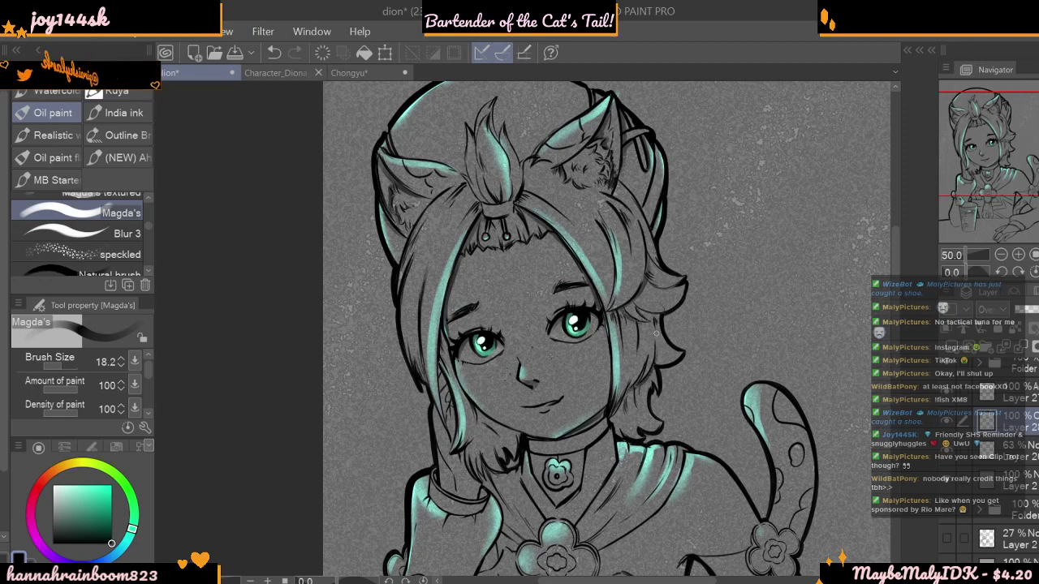
# - Shade the face edge and the hair from the near eye down to the chin, touching it up with transparent color
pyautogui.scroll(-2, 607, 327)
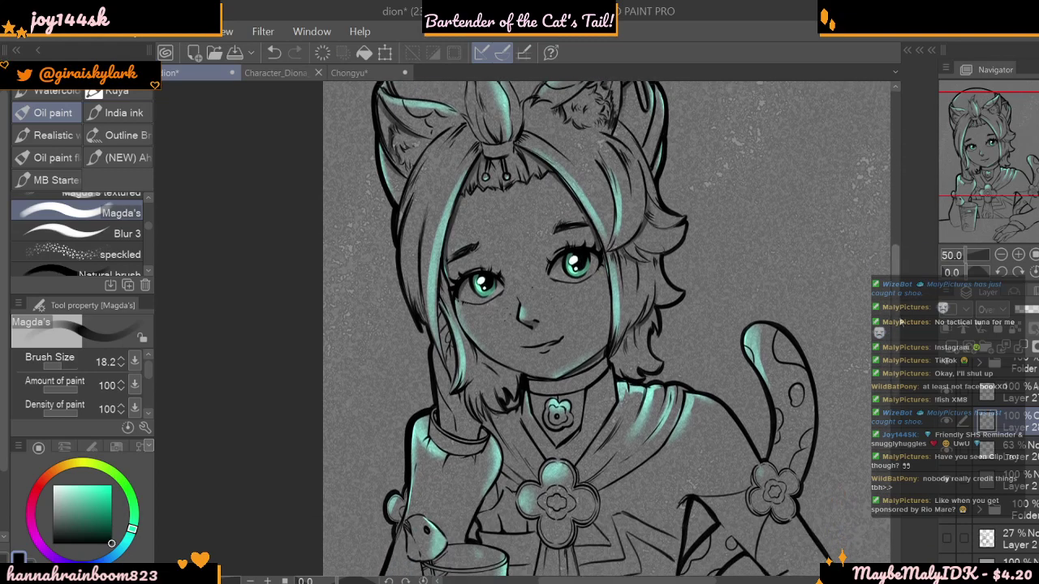
pyautogui.moveTo(443, 276)
pyautogui.mouseDown()
pyautogui.moveTo(466, 332)
pyautogui.moveTo(523, 375)
pyautogui.mouseUp()
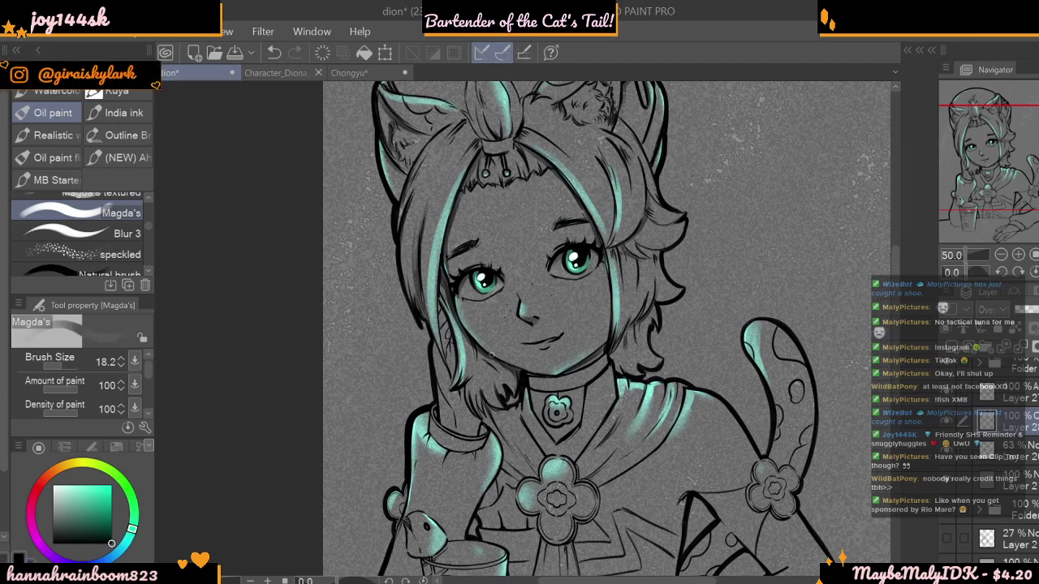
pyautogui.keyDown('alt'); pyautogui.click(522, 368); pyautogui.keyUp('alt')
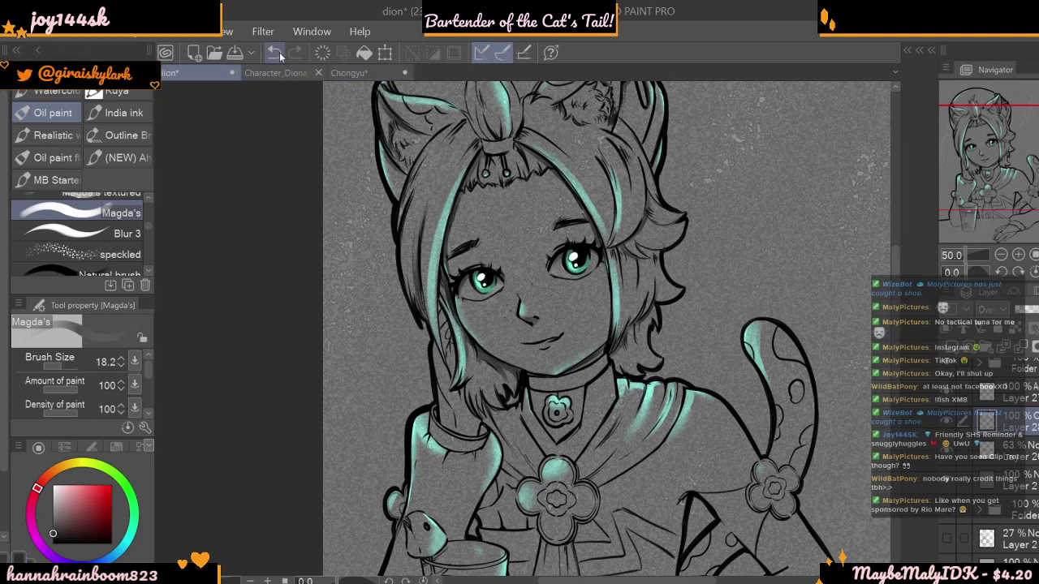
pyautogui.press('x')
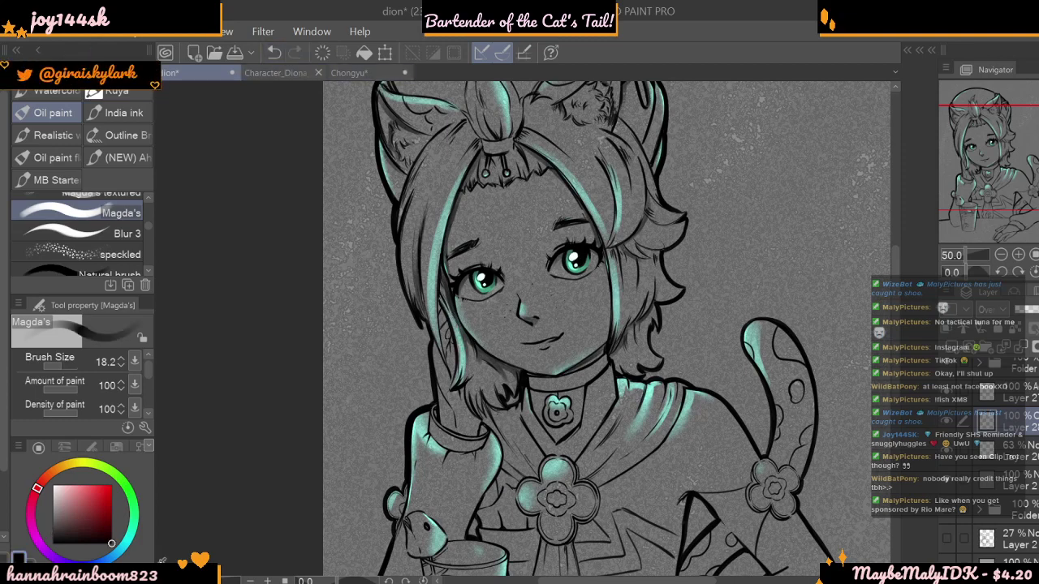
# - Shade the neck below the choker, the raised wrist's cuff and the lower sleeve in near-black on the Overlay layer
pyautogui.scroll(-3, 622, 253)
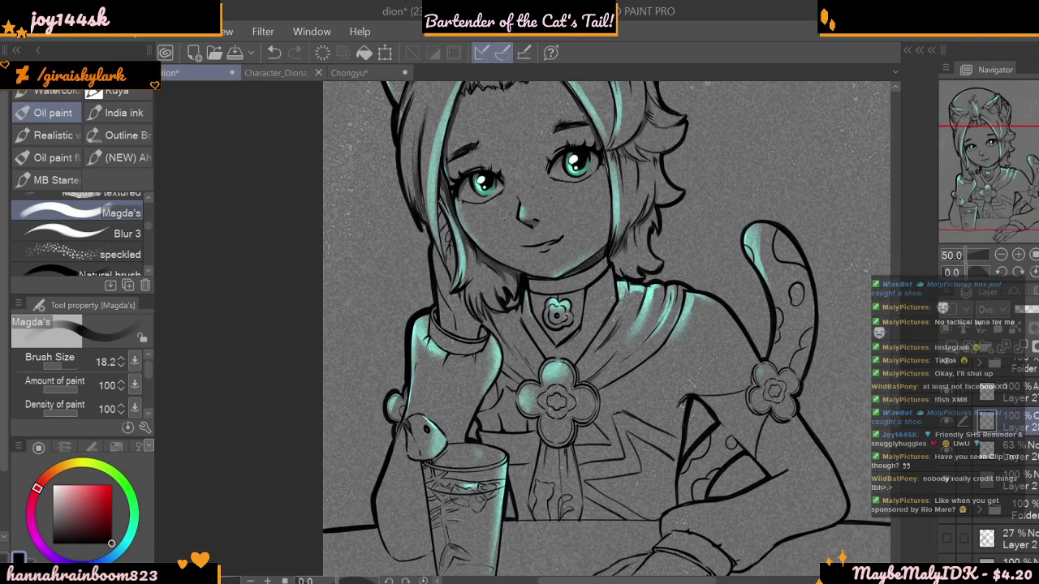
pyautogui.moveTo(530, 294); pyautogui.dragTo(549, 338)
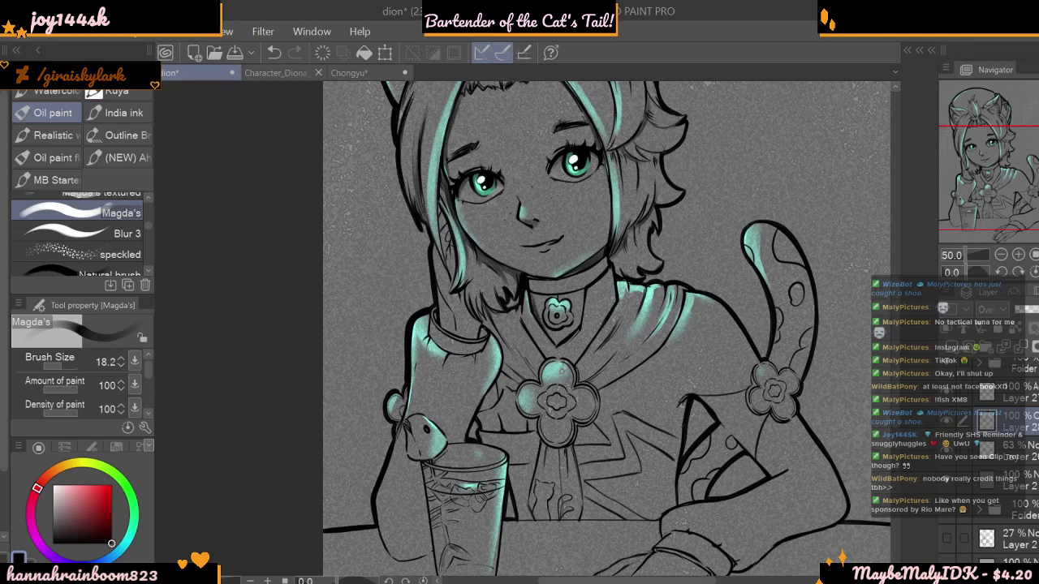
pyautogui.moveTo(439, 316); pyautogui.dragTo(457, 334)
pyautogui.moveTo(377, 497)
pyautogui.mouseDown()
pyautogui.moveTo(393, 553)
pyautogui.moveTo(380, 518)
pyautogui.mouseUp()
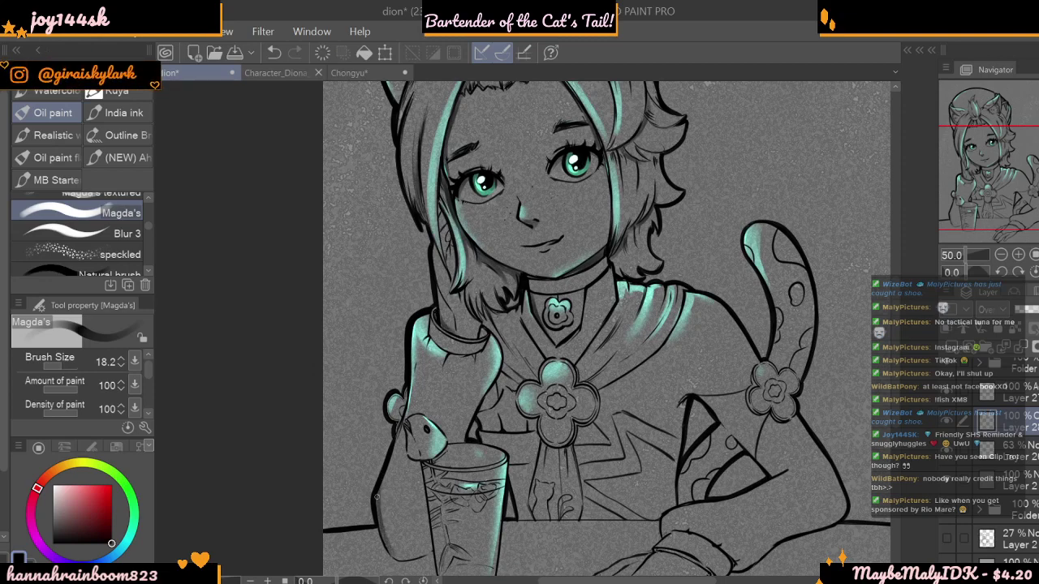
pyautogui.click(1002, 255)
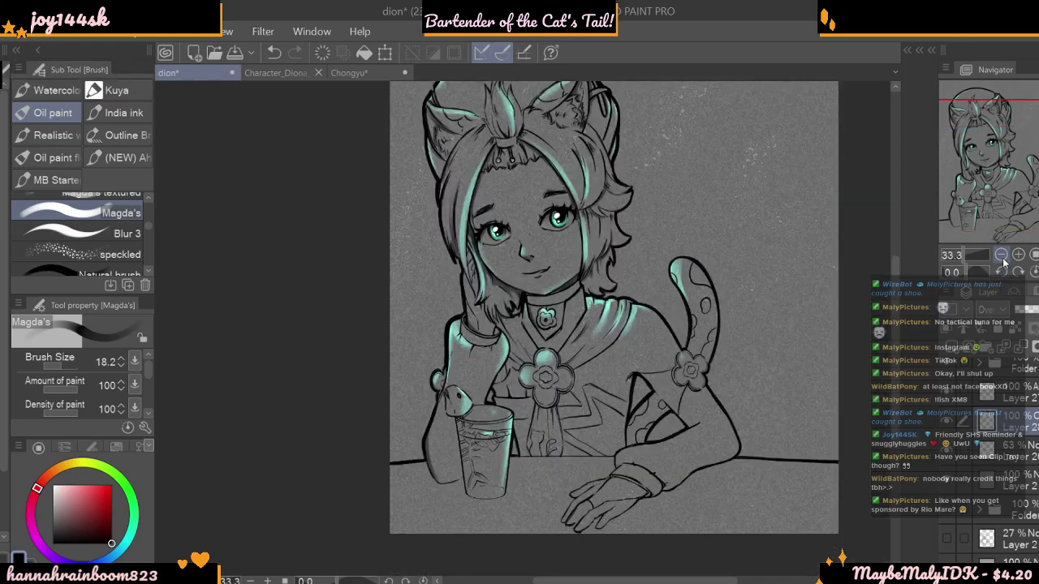
pyautogui.click(1018, 255)
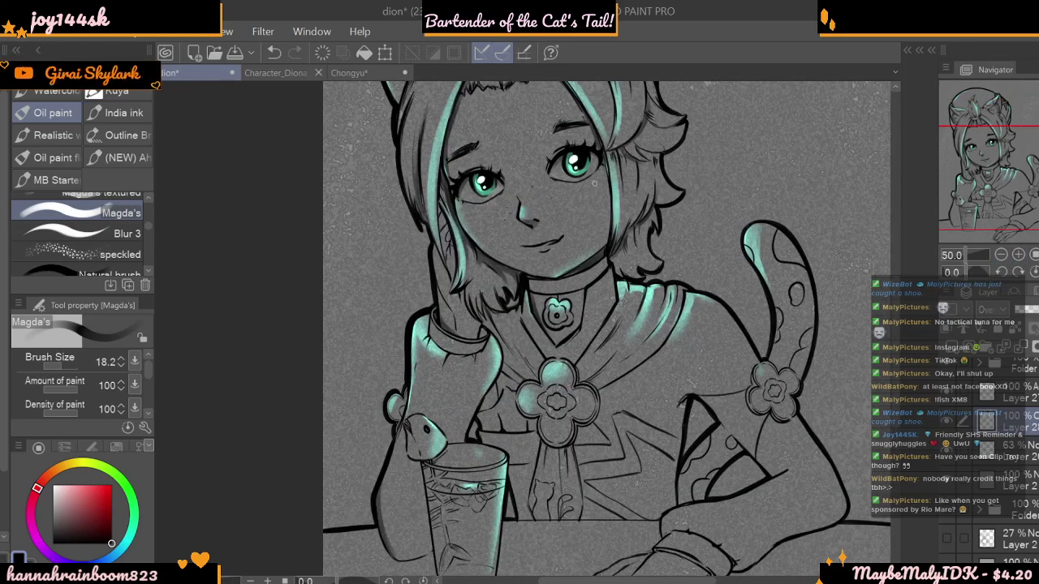
# - Try a broader shading pass along the far cheek with Magda's brush at size 58.9, and return the brush to size 18.2
pyautogui.moveTo(62, 365)
pyautogui.mouseDown()
pyautogui.moveTo(71, 364)
pyautogui.moveTo(61, 352)
pyautogui.mouseUp()
pyautogui.moveTo(606, 190); pyautogui.dragTo(595, 247)
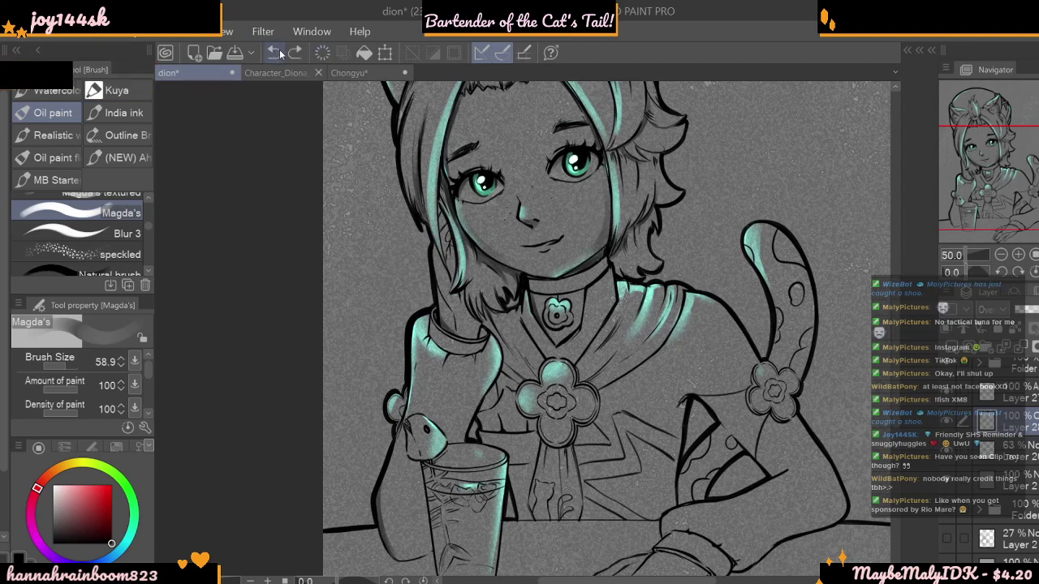
pyautogui.click(59, 362)
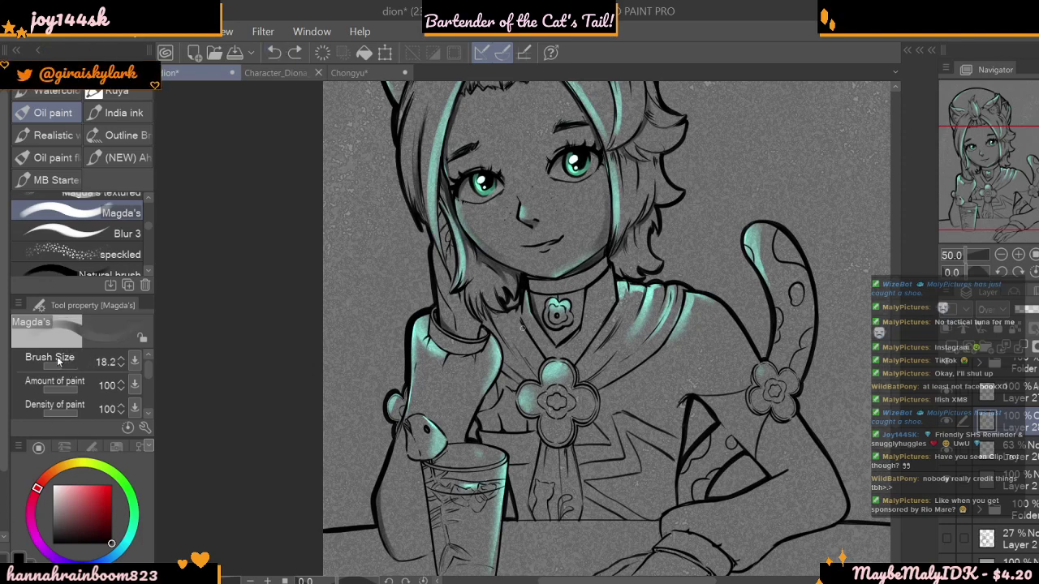
# - Shade the far jawline and the skin beneath the far eyebrow in near-black on the Overlay layer, and soften the strokes with Blur 3
pyautogui.moveTo(590, 251); pyautogui.dragTo(609, 227)
pyautogui.click(1002, 255)
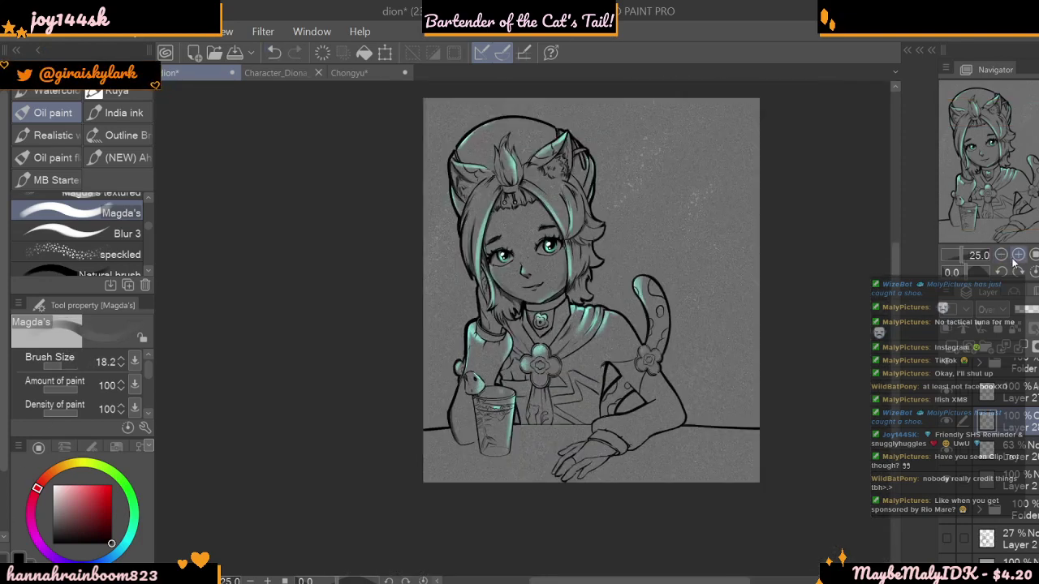
pyautogui.click(1018, 255)
pyautogui.click(1018, 255)
pyautogui.click(1018, 255)
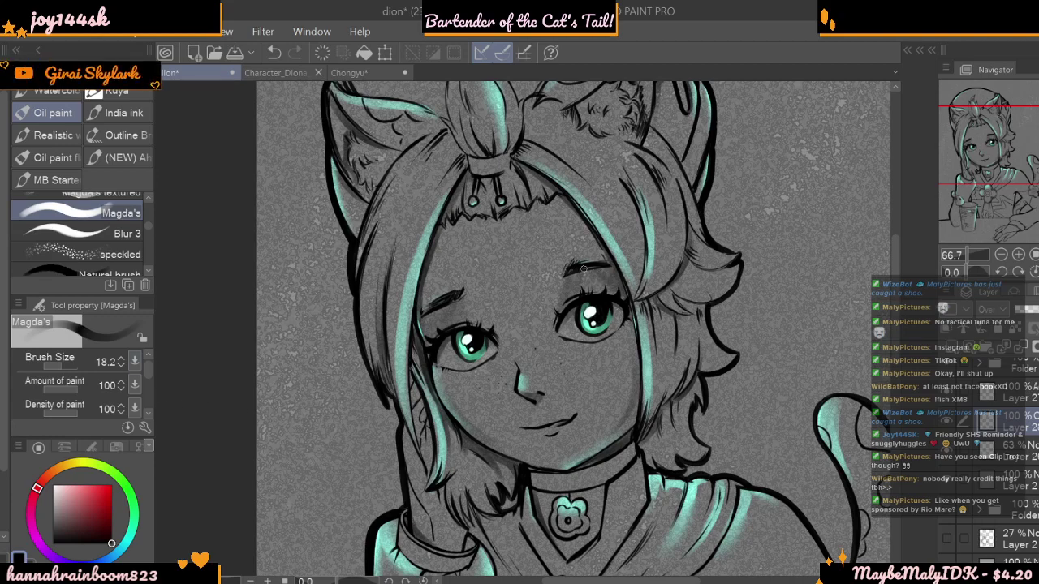
pyautogui.click(135, 237)
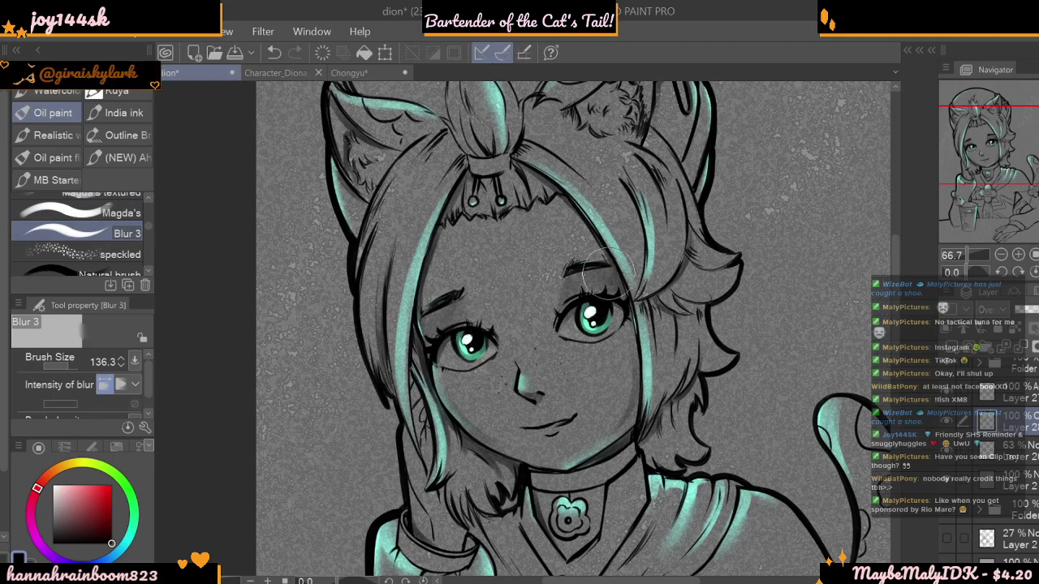
# - Examine the balance of the face and hair shading in the whole drawing
pyautogui.click(1002, 254)
pyautogui.click(1002, 254)
pyautogui.click(1002, 254)
pyautogui.click(1002, 254)
pyautogui.click(1002, 254)
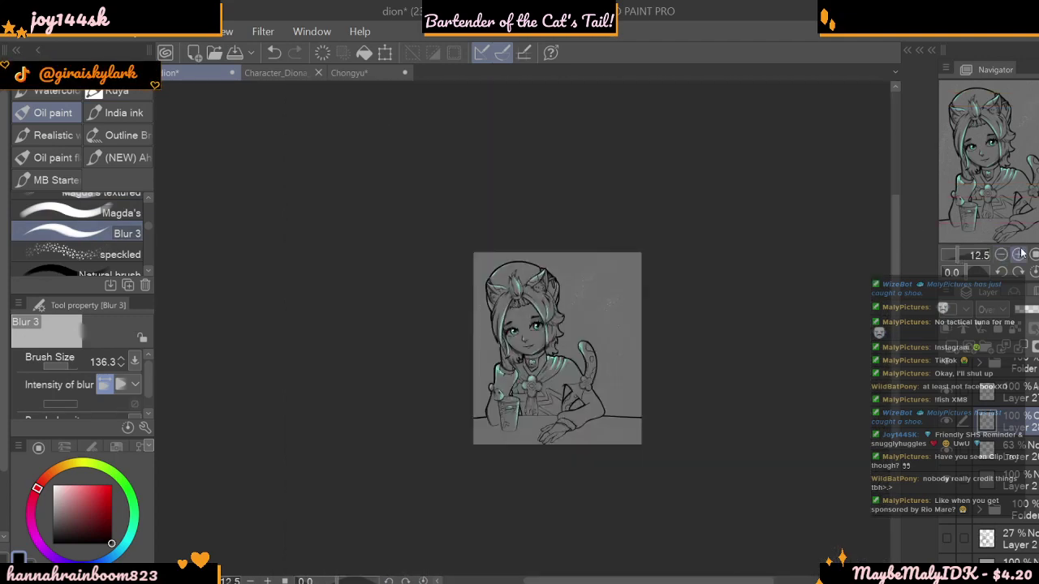
pyautogui.click(1018, 254)
pyautogui.click(1018, 254)
pyautogui.click(1018, 254)
pyautogui.click(1018, 254)
pyautogui.click(1018, 254)
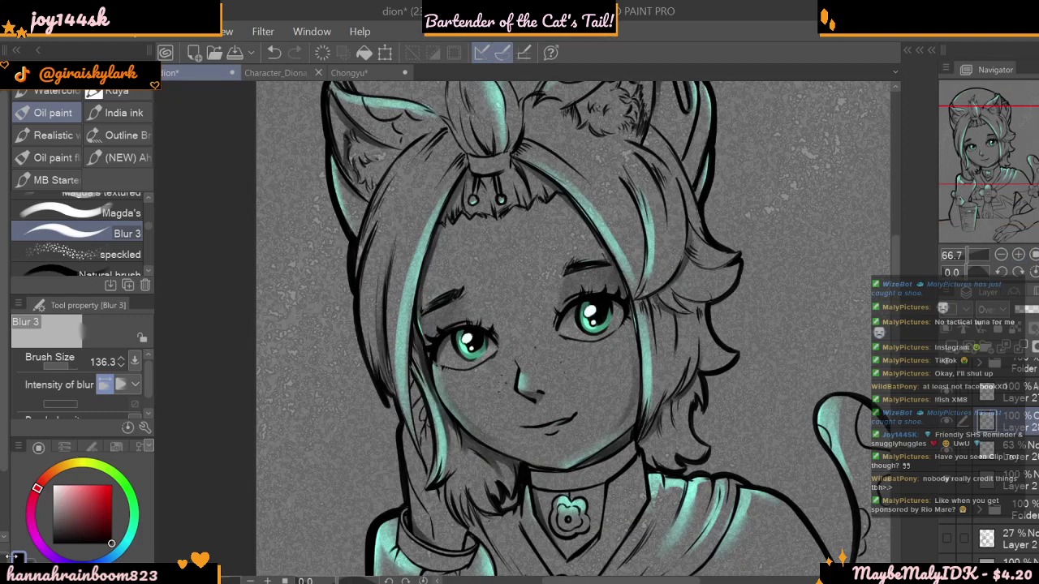
# - Set Magda's brush to size 30.1 and review the shading over the full figure down to the tabletop
pyautogui.click(81, 213)
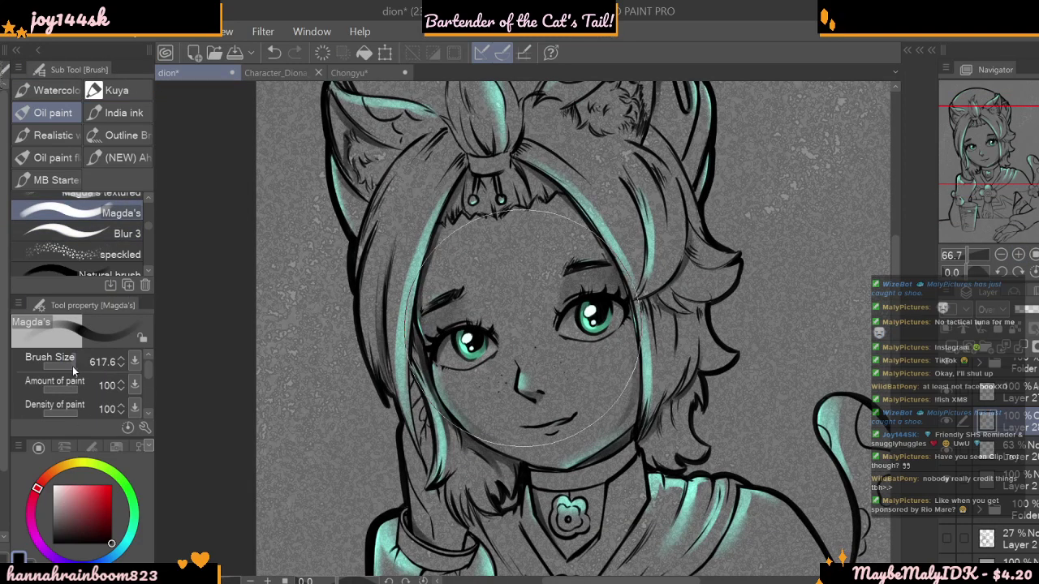
pyautogui.click(63, 366)
pyautogui.click(1001, 254)
pyautogui.click(1001, 254)
pyautogui.click(1001, 254)
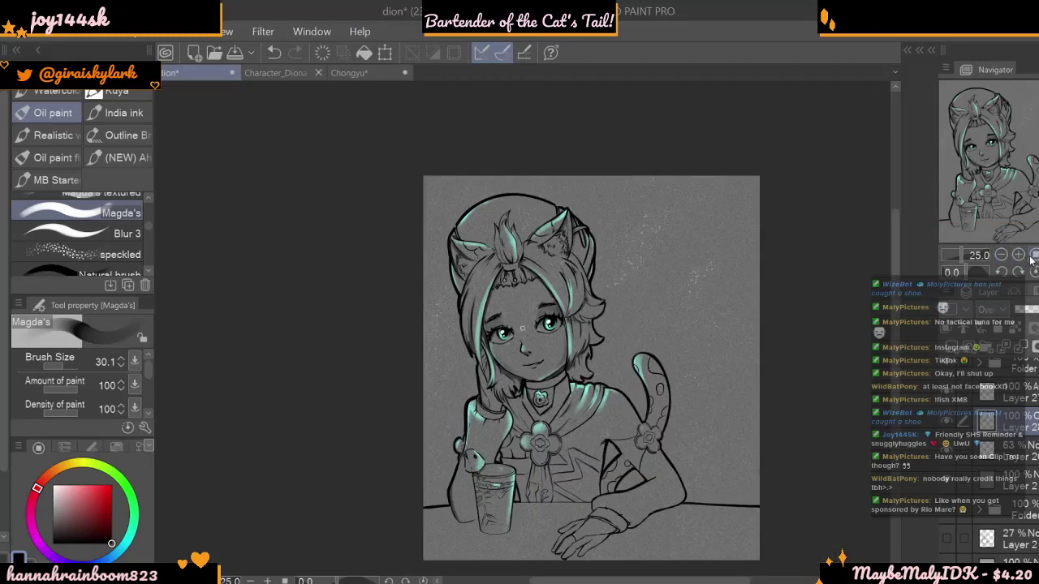
pyautogui.click(1033, 255)
pyautogui.click(1001, 255)
pyautogui.click(1001, 255)
pyautogui.click(1002, 255)
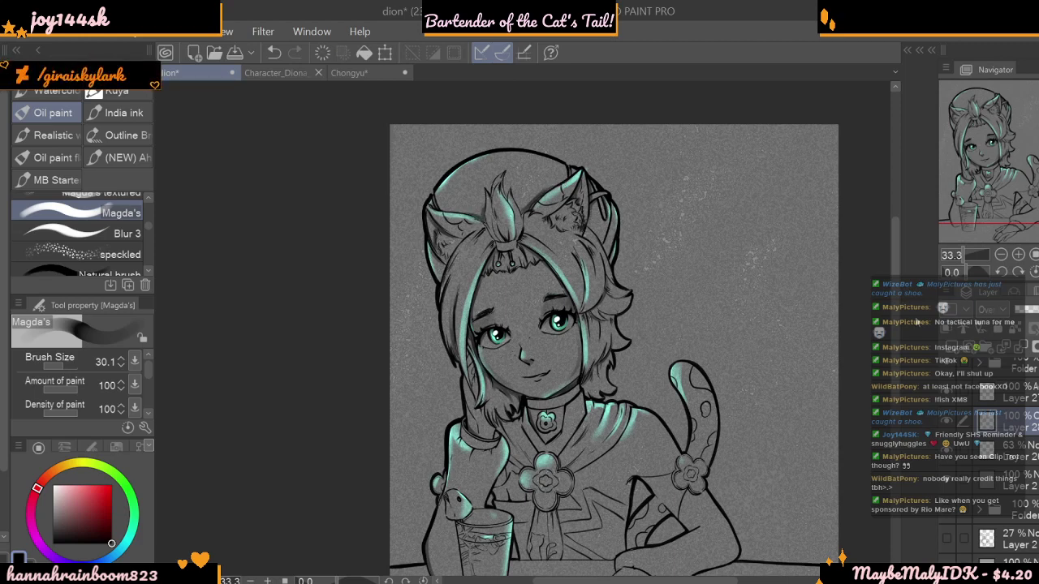
pyautogui.scroll(-3, 641, 295)
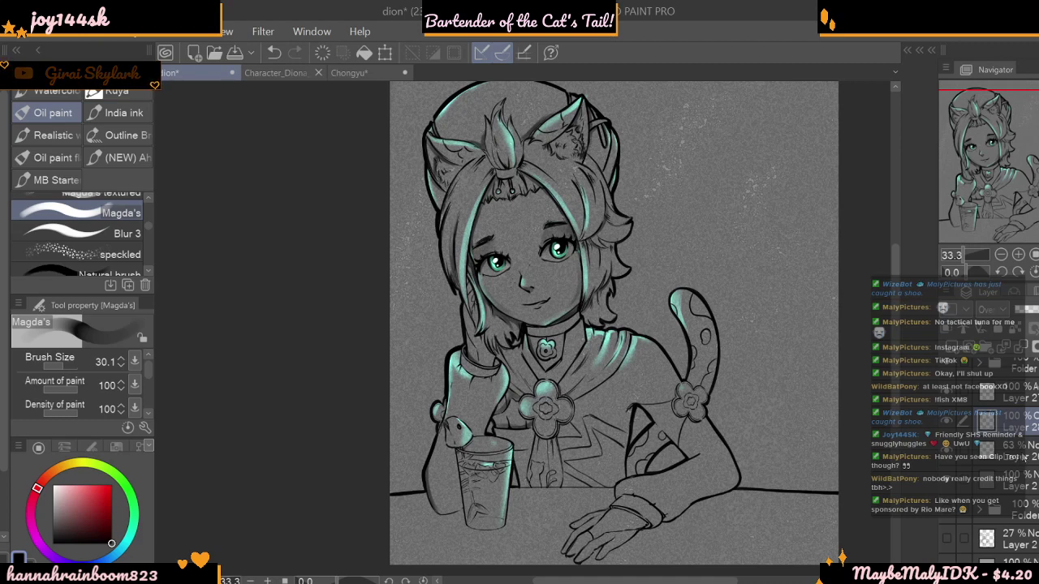
# - Open the line art folder and toggle its layers' visibility to identify the one holding the thick outlines
pyautogui.click(1032, 394)
pyautogui.scroll(1, 1006, 455)
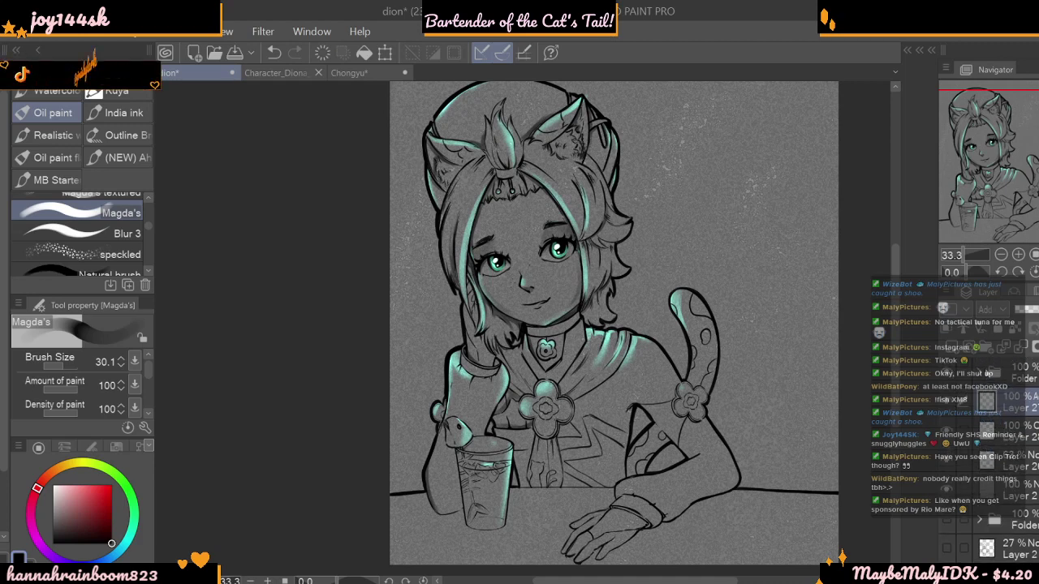
pyautogui.click(980, 373)
pyautogui.click(947, 403)
pyautogui.click(949, 404)
pyautogui.click(947, 431)
pyautogui.click(947, 431)
pyautogui.click(950, 431)
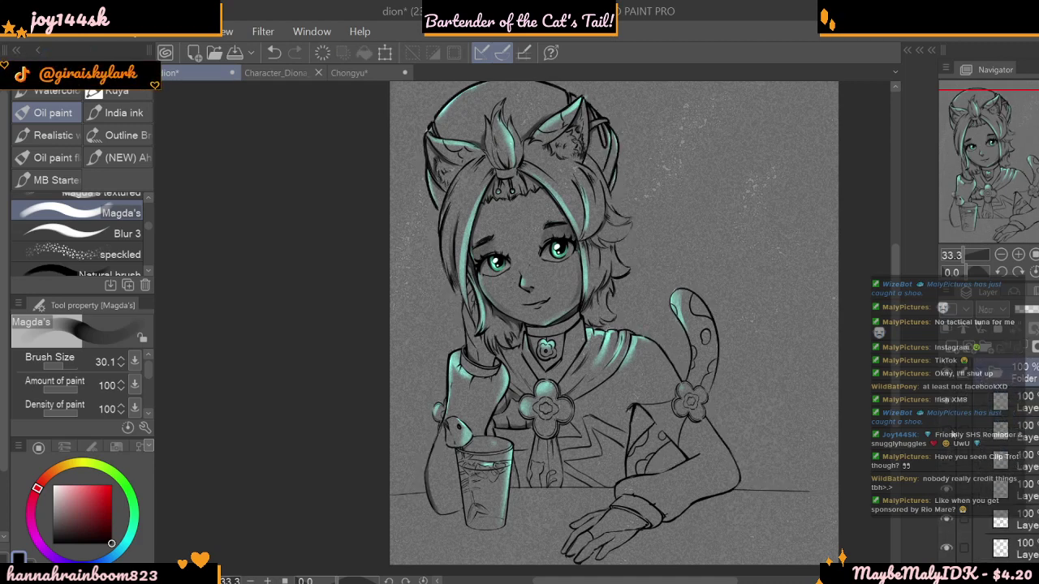
# - Select the thick outline layer, show it, set the G-pen to size 42.1, and collapse the line art folder
pyautogui.click(995, 426)
pyautogui.click(950, 433)
pyautogui.click(950, 433)
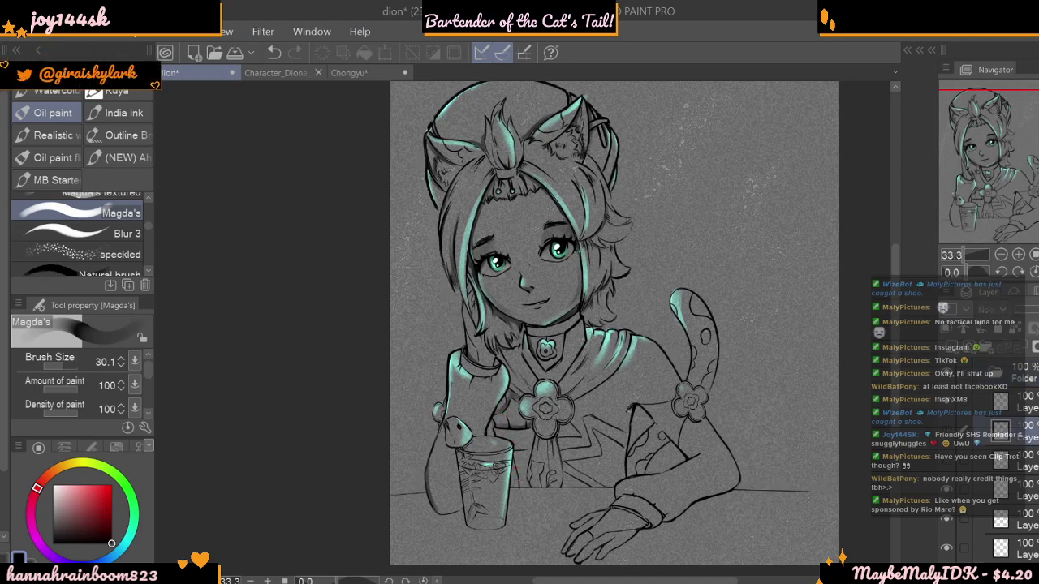
pyautogui.press('p')
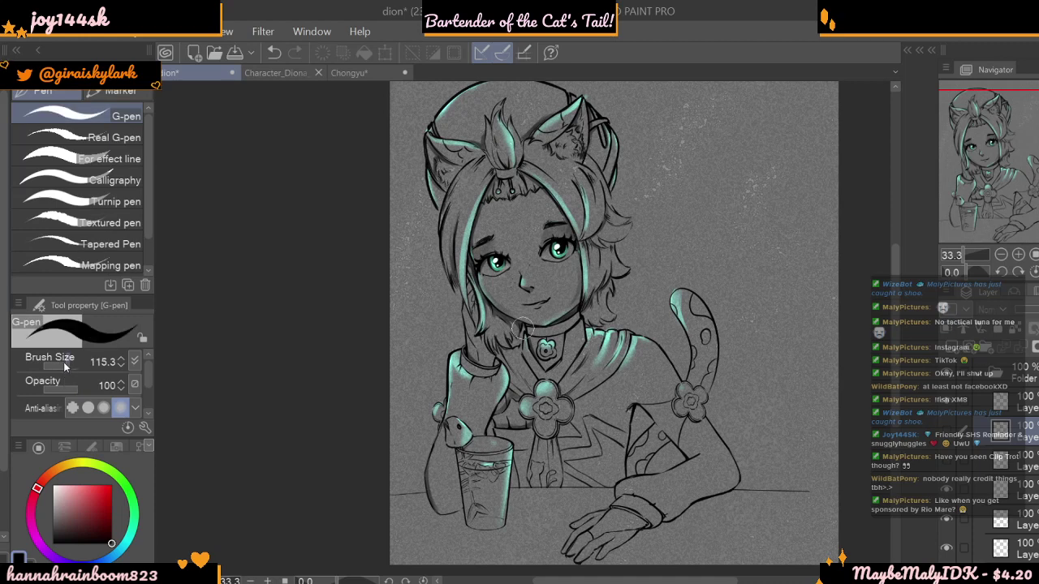
pyautogui.click(66, 366)
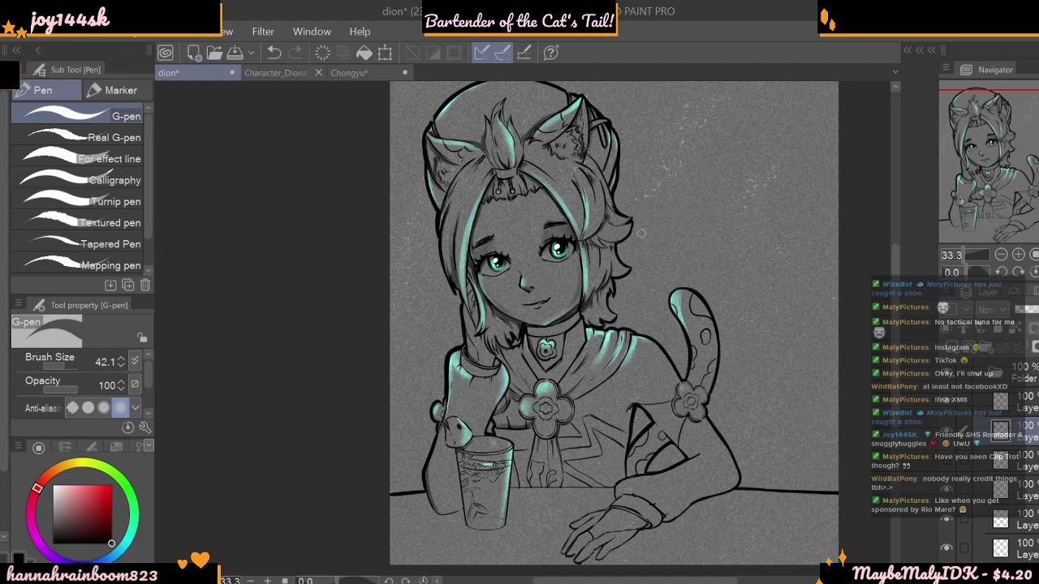
pyautogui.click(980, 373)
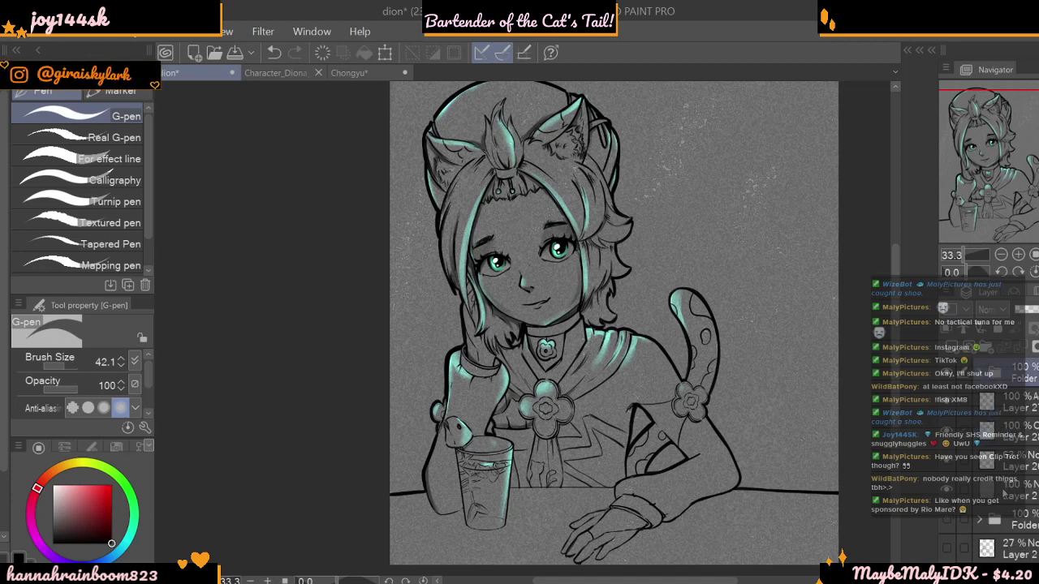
# - Shade the gap inside the resting arm and the vest beside the tie in near-black on the Overlay layer, with Magda's brush at size 69.7
pyautogui.click(1009, 402)
pyautogui.click(1007, 431)
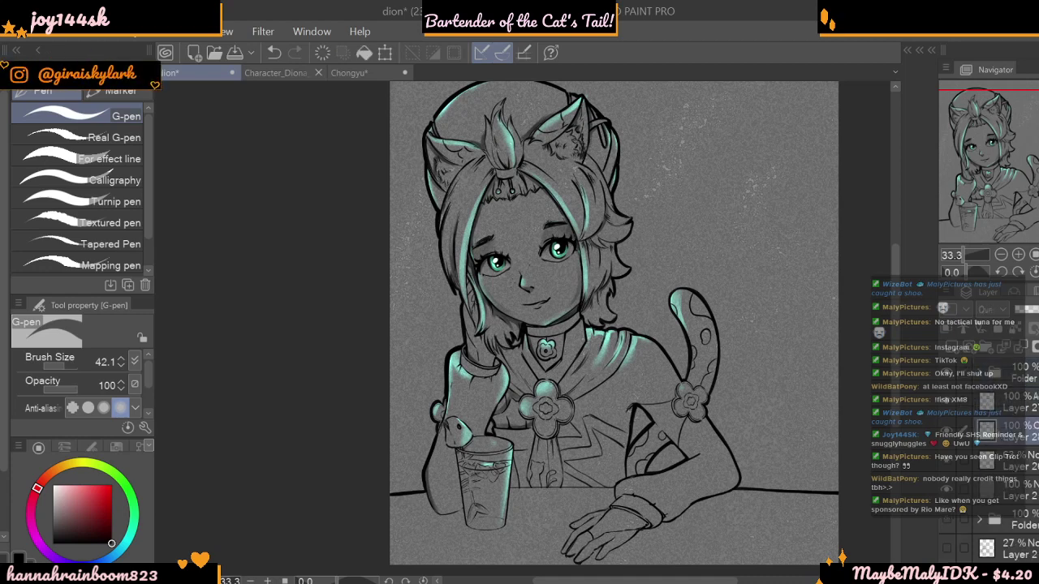
pyautogui.click(1, 362)
pyautogui.moveTo(73, 367); pyautogui.dragTo(65, 367)
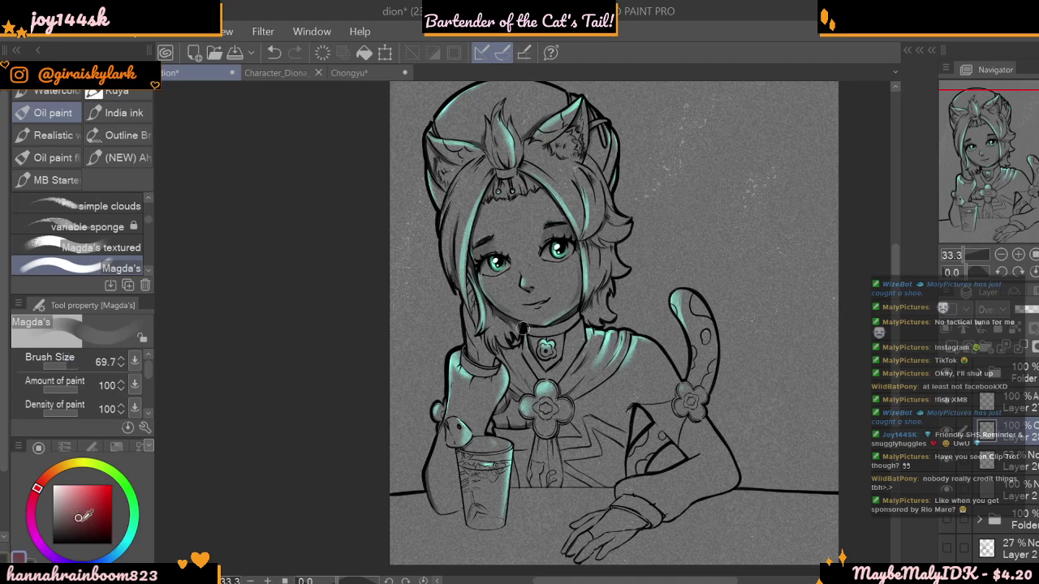
pyautogui.click(112, 543)
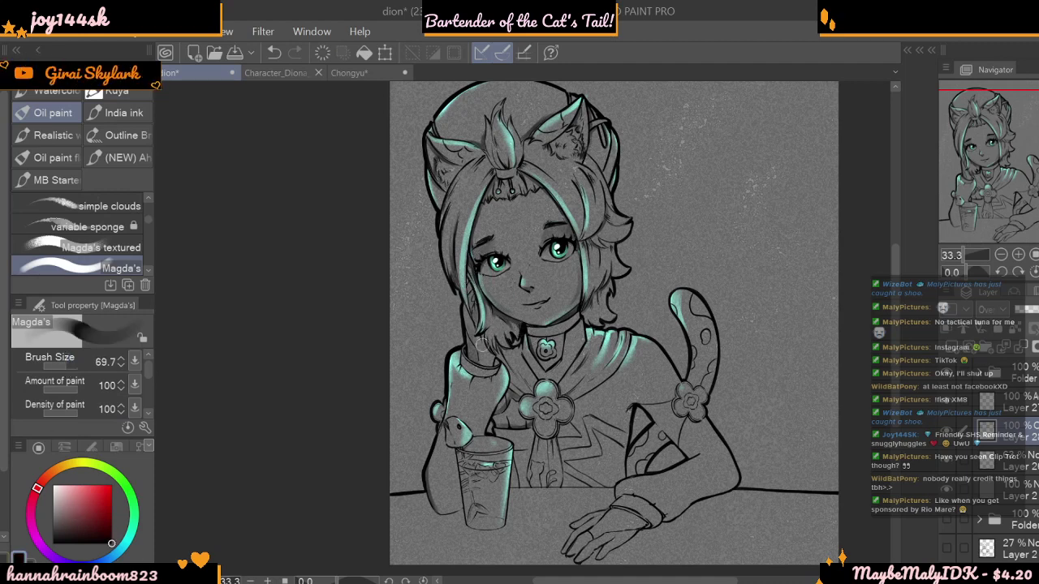
pyautogui.moveTo(633, 459); pyautogui.dragTo(648, 430)
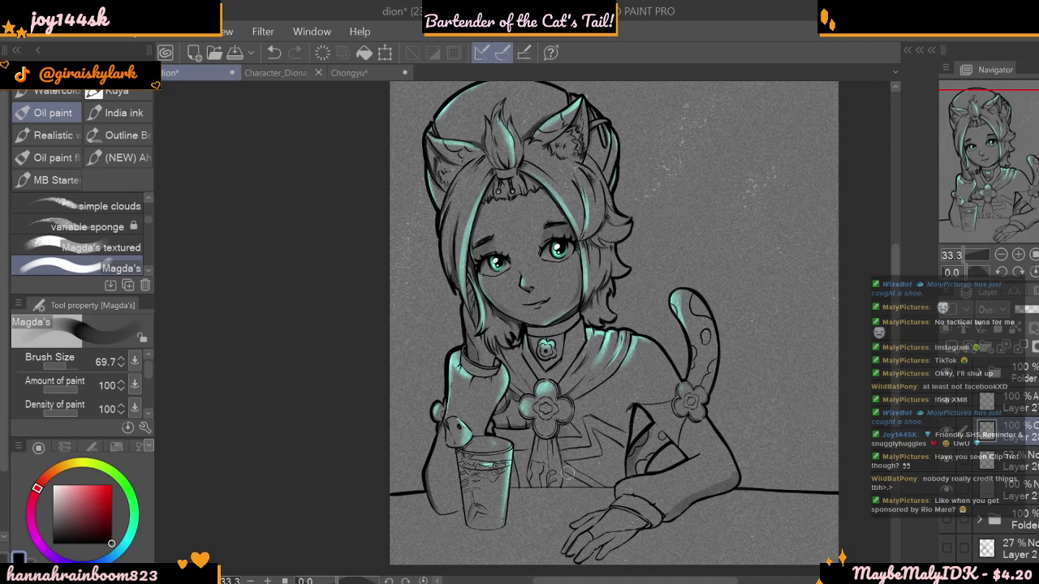
pyautogui.moveTo(566, 459); pyautogui.dragTo(564, 486)
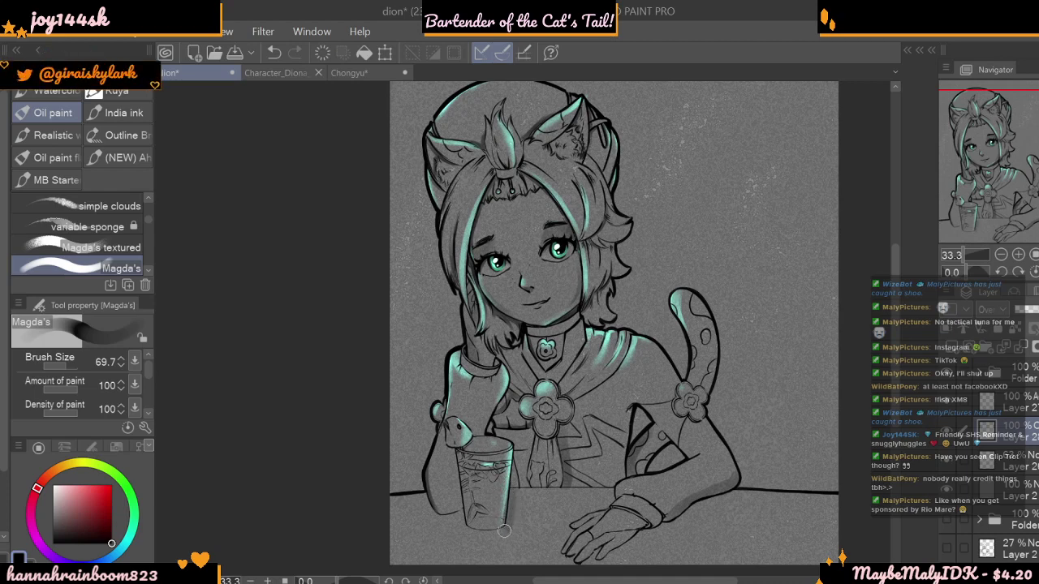
# - Paint the glass's shadow on the table, touch it up with transparent color, and soften the shading with Blur 3
pyautogui.moveTo(498, 530); pyautogui.dragTo(523, 528)
pyautogui.press('c')
pyautogui.moveTo(491, 529); pyautogui.dragTo(524, 523)
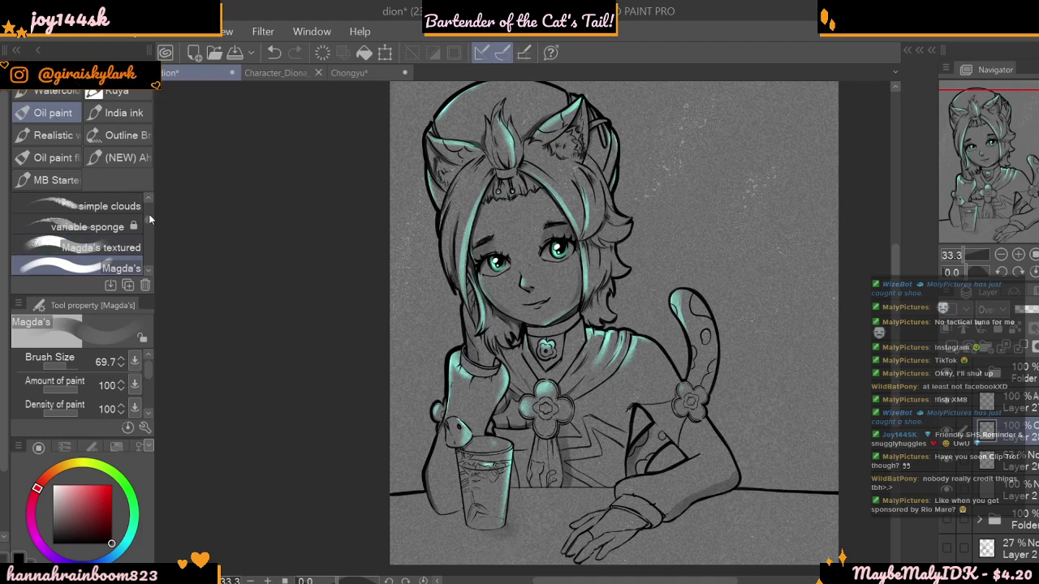
pyautogui.scroll(-2, 148, 224)
pyautogui.click(113, 248)
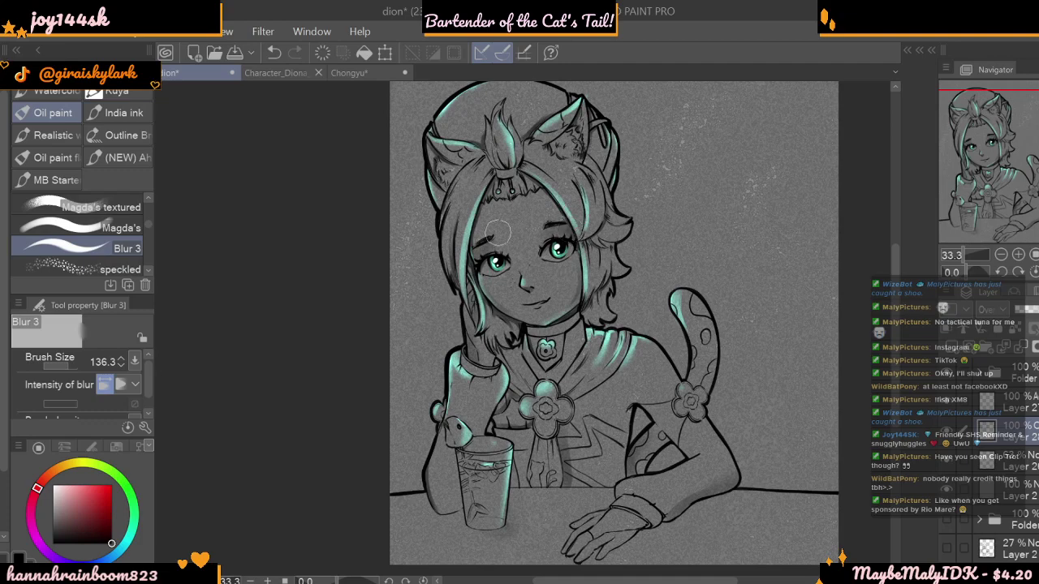
pyautogui.click(1019, 255)
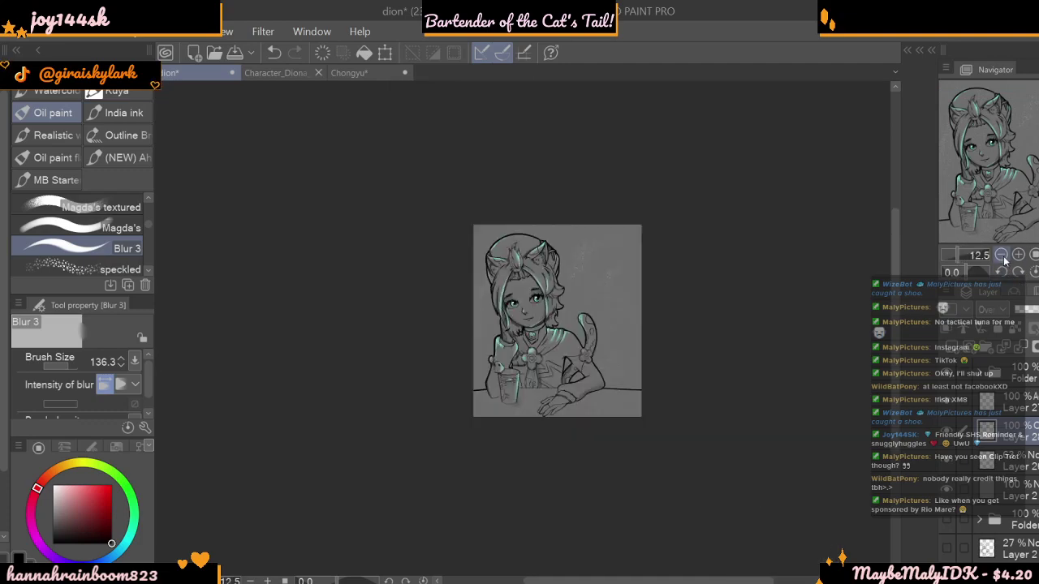
pyautogui.click(1019, 256)
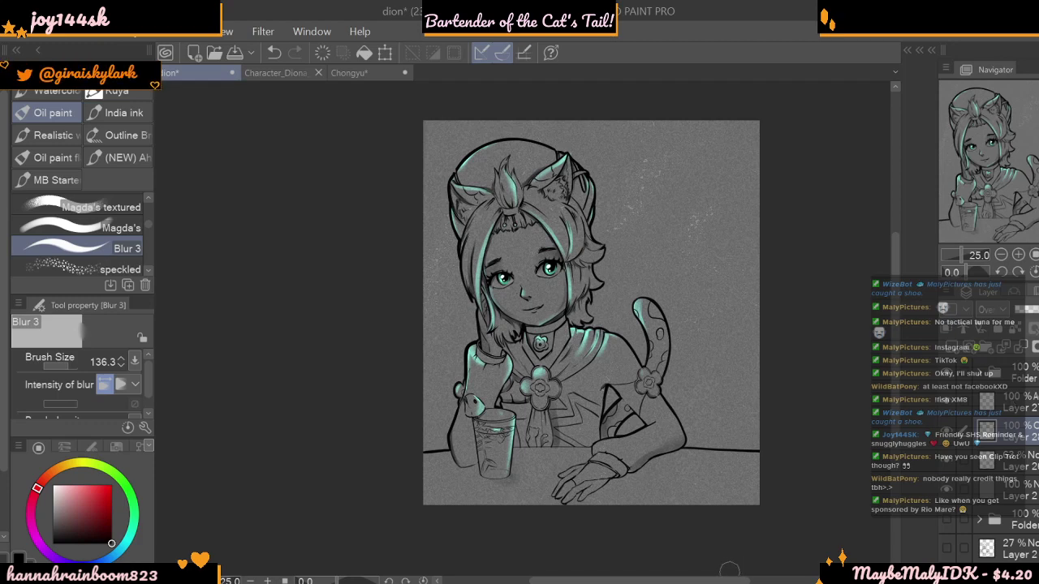
pyautogui.moveTo(896, 284); pyautogui.dragTo(898, 268)
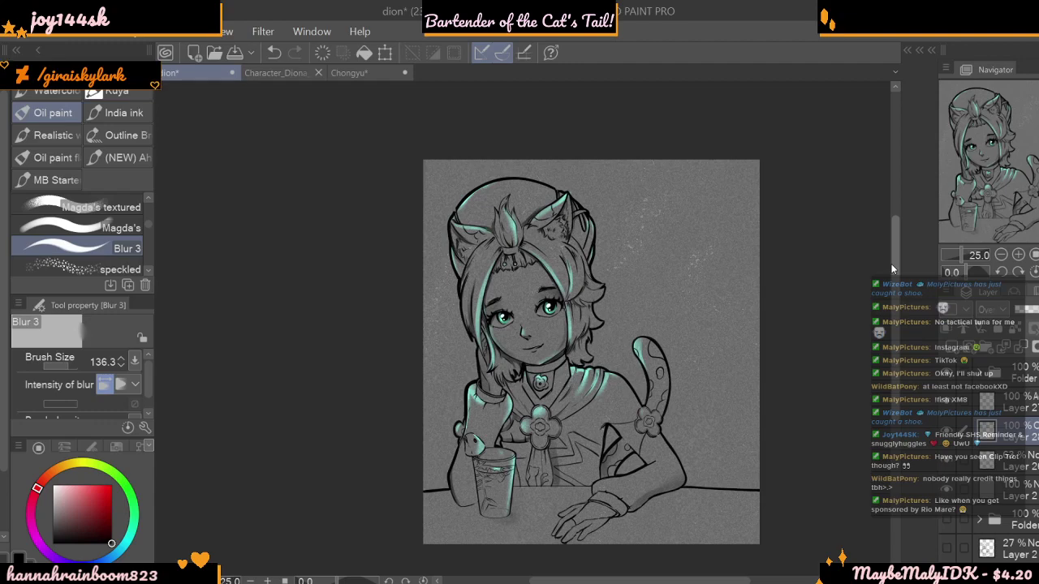
# - Color the fish's head above the glass and its tail inside it in pale cyan with Magda's brush at size 35.6 on the 63% Normal layer
pyautogui.click(1020, 255)
pyautogui.moveTo(896, 317); pyautogui.dragTo(900, 412)
pyautogui.scroll(-1, 812, 406)
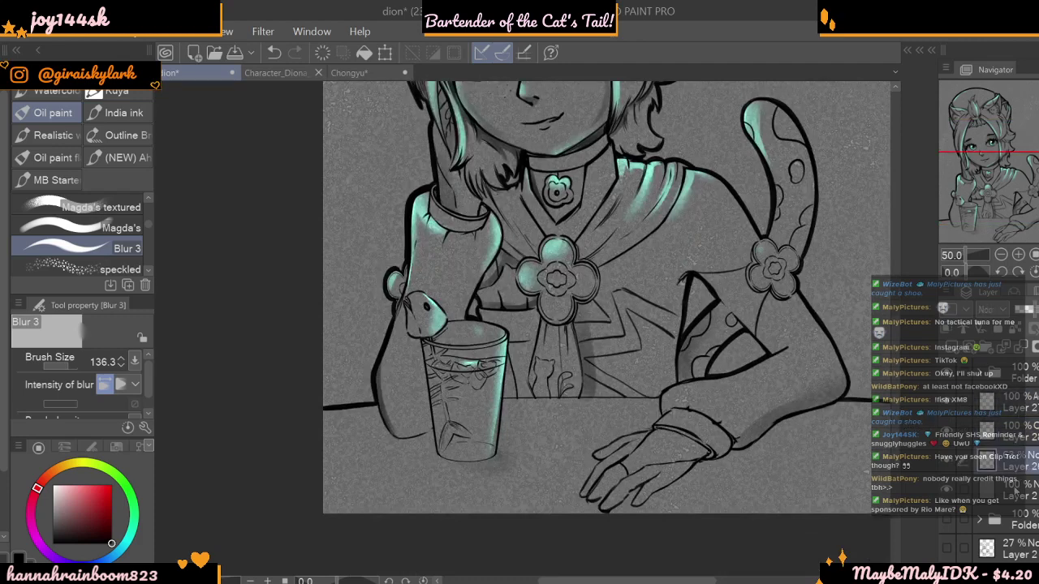
pyautogui.keyDown('alt'); pyautogui.click(438, 308); pyautogui.keyUp('alt')
pyautogui.moveTo(78, 505); pyautogui.dragTo(67, 510)
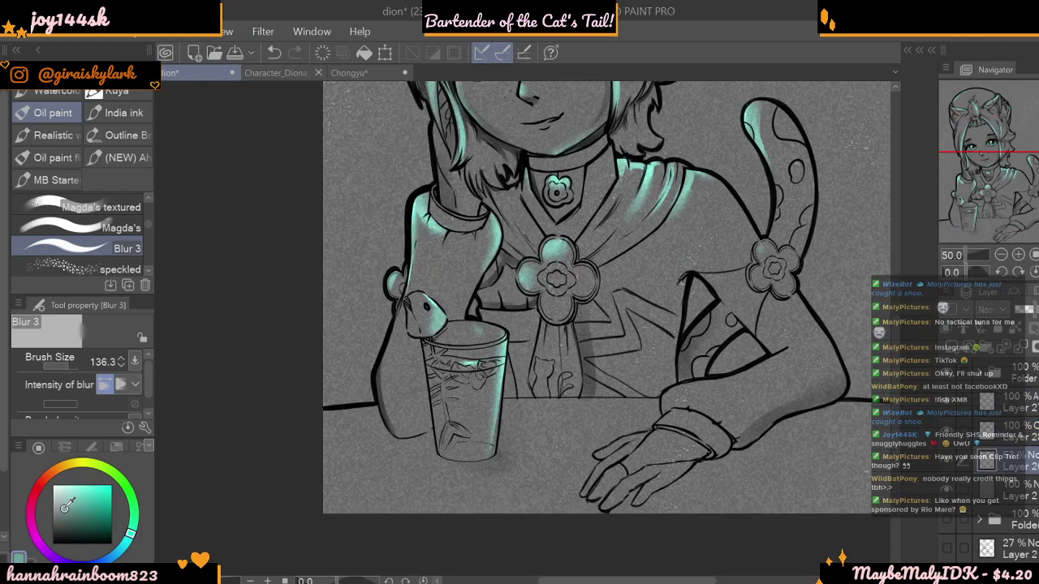
pyautogui.moveTo(130, 543); pyautogui.dragTo(125, 547)
pyautogui.click(71, 496)
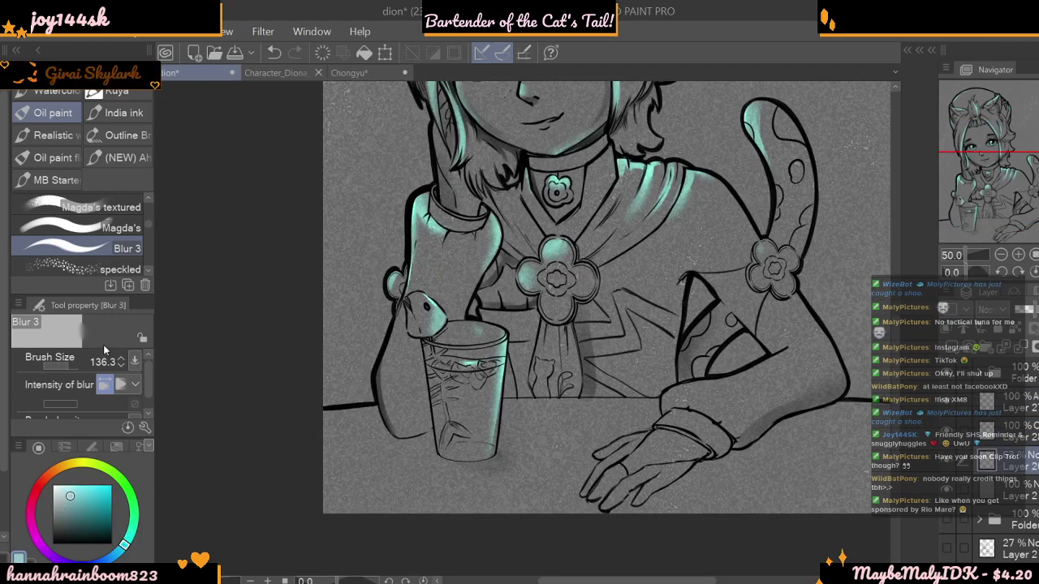
pyautogui.click(121, 228)
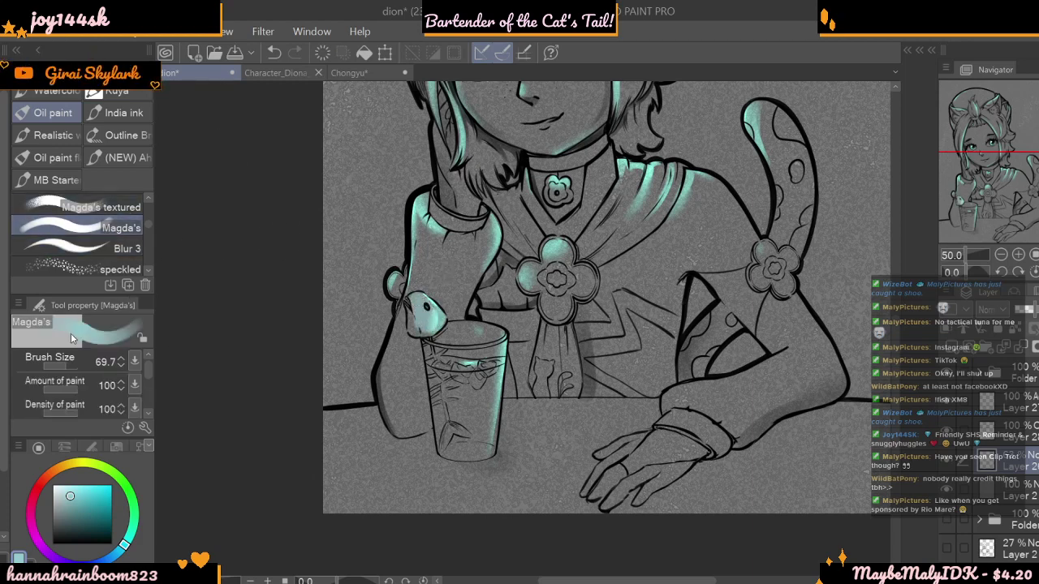
pyautogui.moveTo(65, 368); pyautogui.dragTo(61, 368)
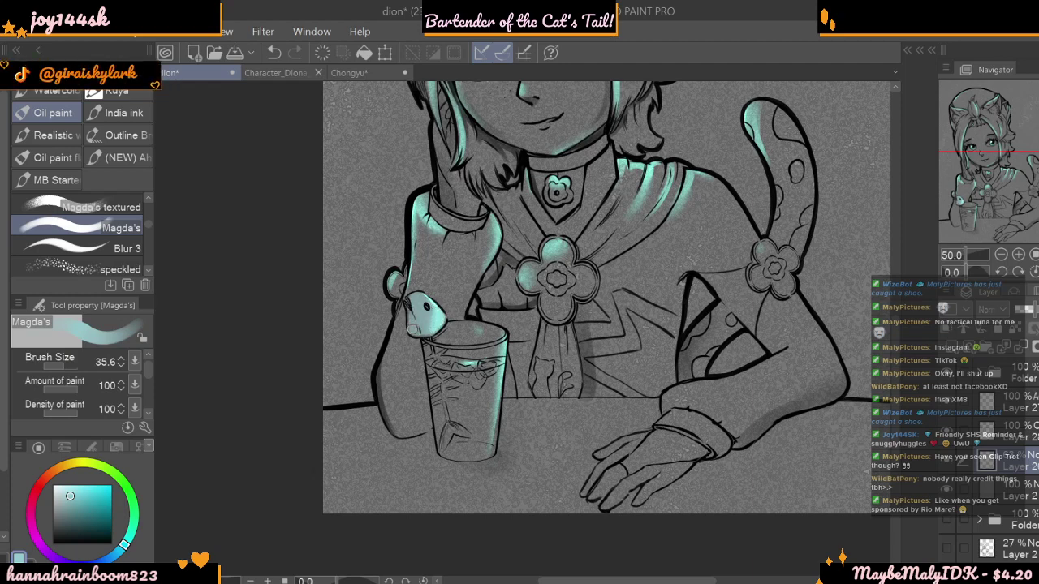
pyautogui.moveTo(449, 428); pyautogui.dragTo(443, 438)
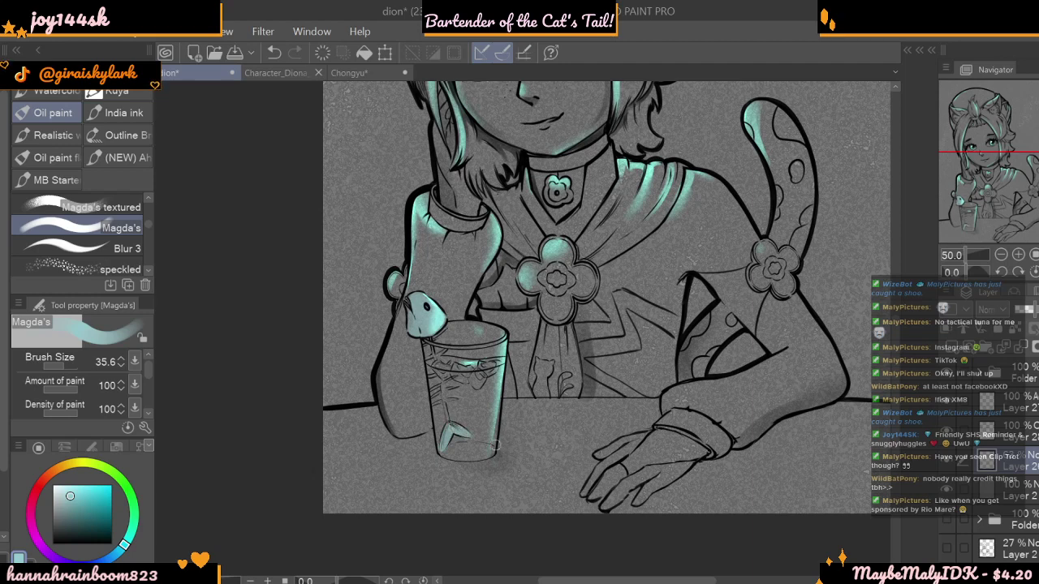
# - Add a new Add-mode layer above the 63% layer, brighten the fish's head and tail with sampled pale cyan, and soften them with Blur 3
pyautogui.click(953, 350)
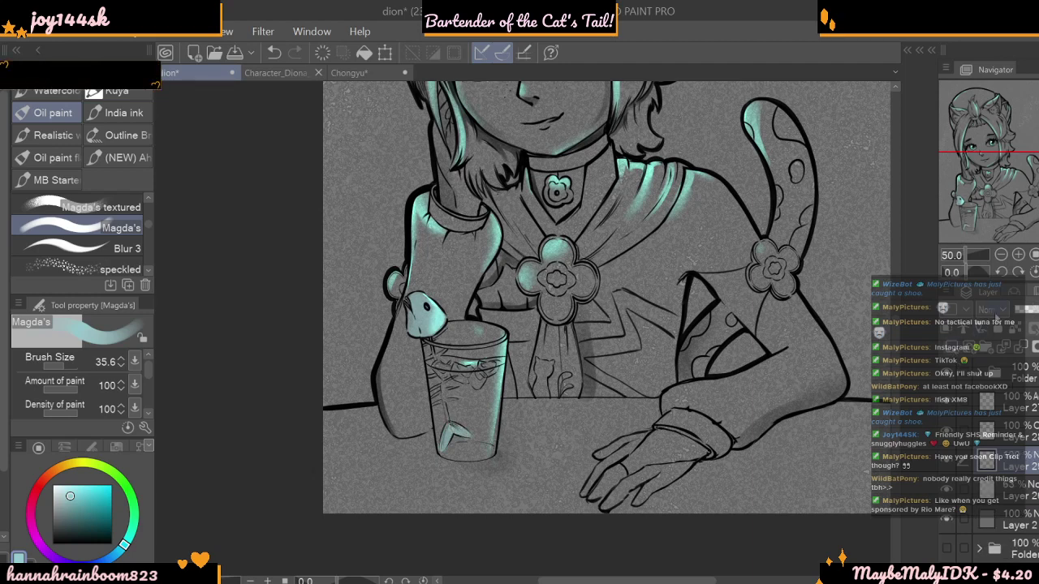
pyautogui.keyDown('alt'); pyautogui.click(418, 302); pyautogui.keyUp('alt')
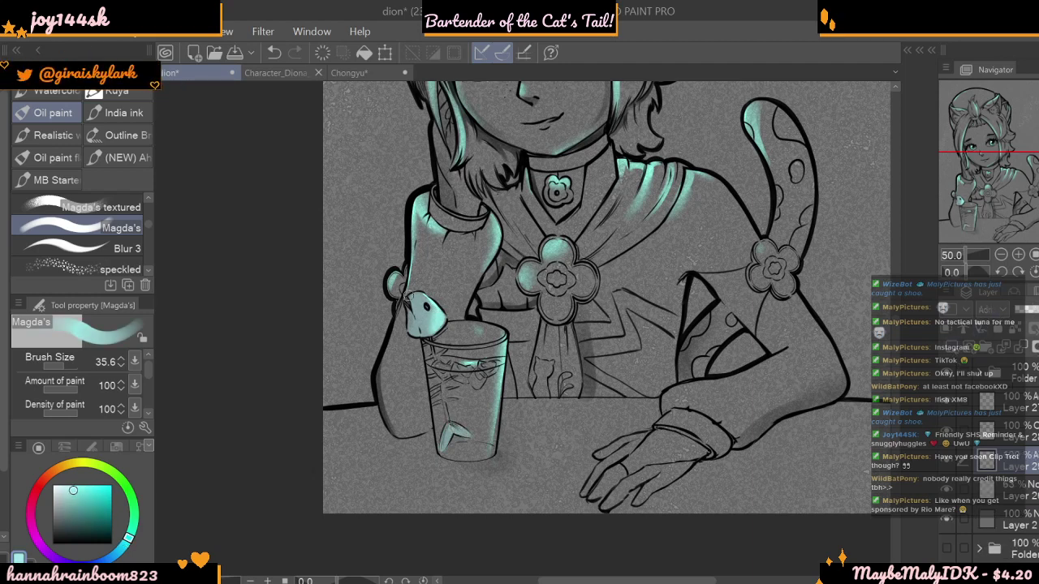
pyautogui.moveTo(409, 305)
pyautogui.mouseDown()
pyautogui.moveTo(435, 326)
pyautogui.moveTo(408, 318)
pyautogui.moveTo(407, 299)
pyautogui.mouseUp()
pyautogui.moveTo(442, 427)
pyautogui.mouseDown()
pyautogui.moveTo(451, 442)
pyautogui.moveTo(446, 431)
pyautogui.moveTo(467, 434)
pyautogui.moveTo(445, 426)
pyautogui.mouseUp()
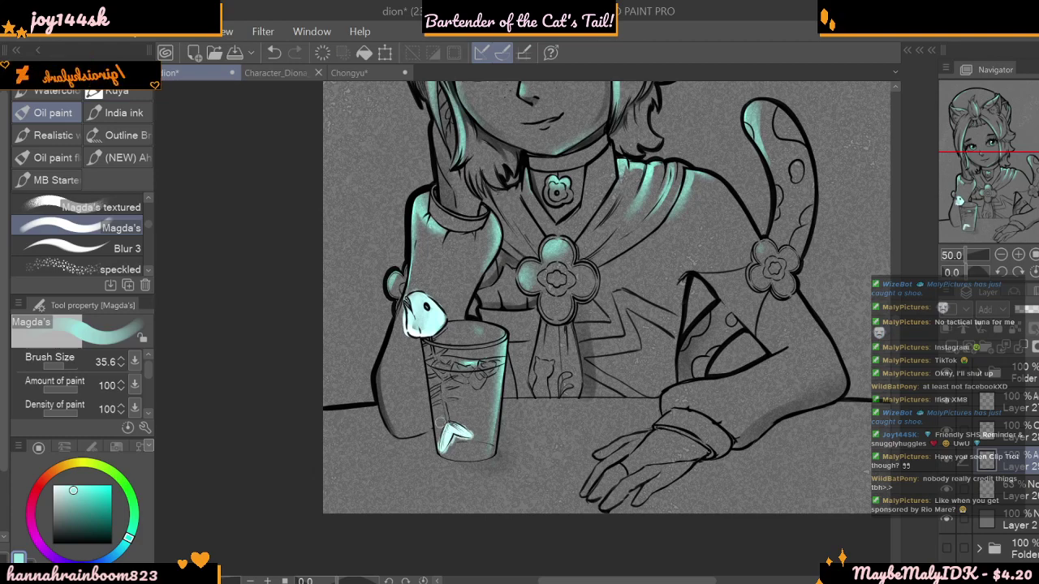
pyautogui.click(81, 248)
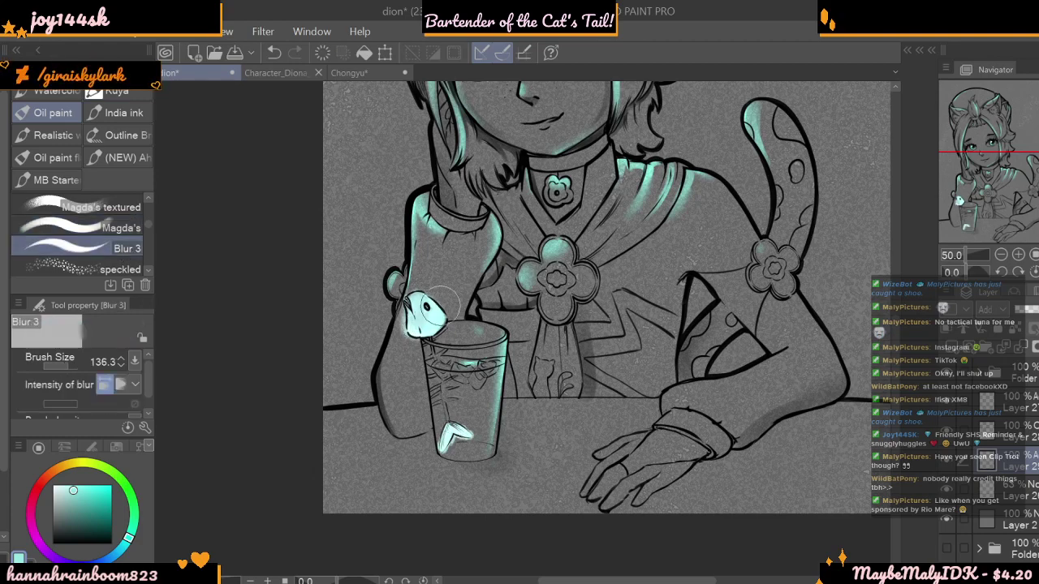
pyautogui.moveTo(459, 452); pyautogui.dragTo(457, 424)
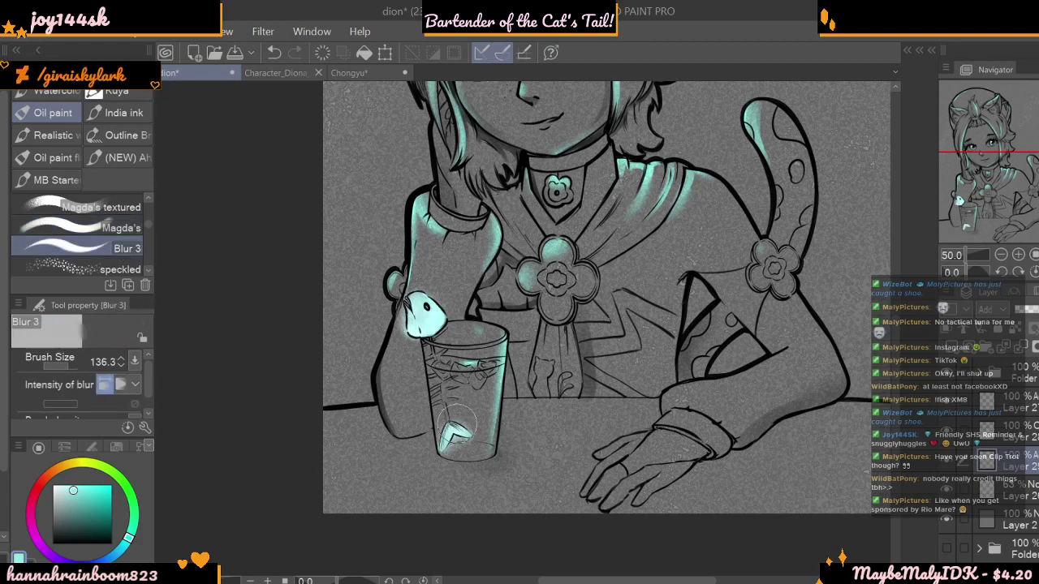
# - Paint the fish's spine and bones inside the glass in pale cyan with Magda's brush at size 15.4, and soften them with Blur 3
pyautogui.click(1001, 254)
pyautogui.click(1001, 254)
pyautogui.click(1019, 255)
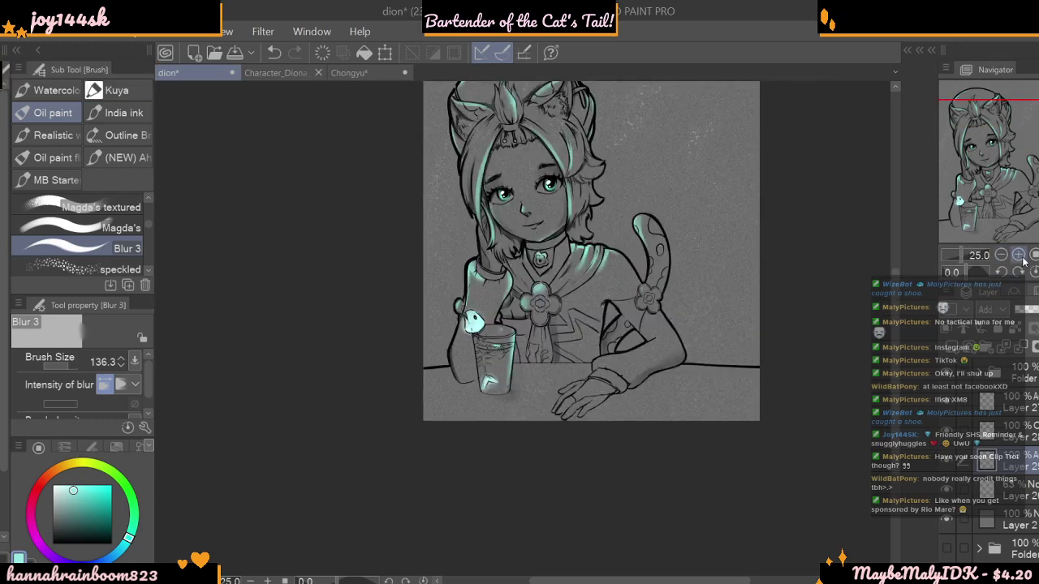
pyautogui.click(1018, 255)
pyautogui.click(1019, 255)
pyautogui.click(98, 228)
pyautogui.moveTo(66, 364); pyautogui.dragTo(61, 361)
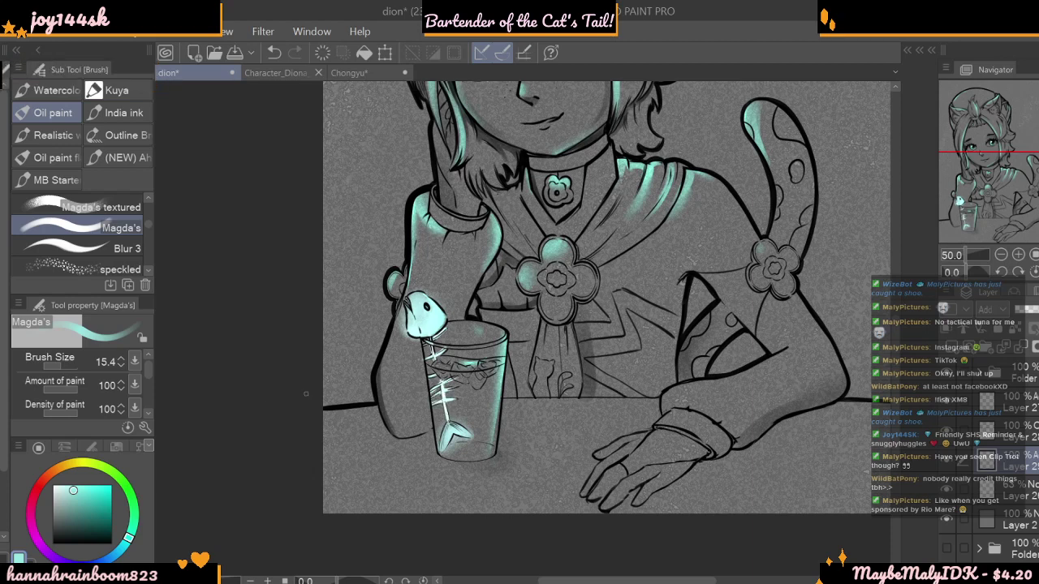
pyautogui.click(133, 248)
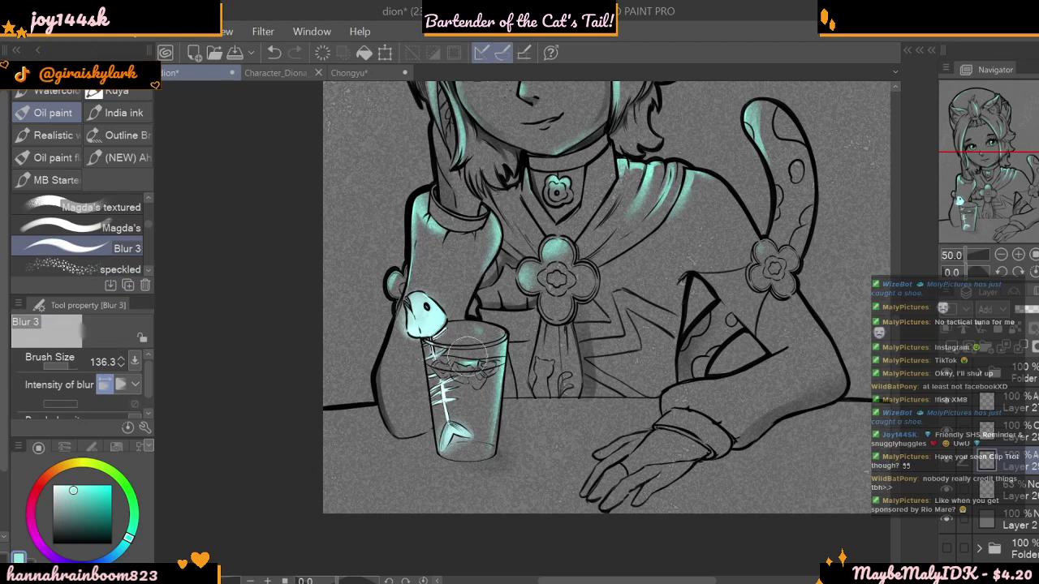
pyautogui.moveTo(458, 404); pyautogui.dragTo(449, 419)
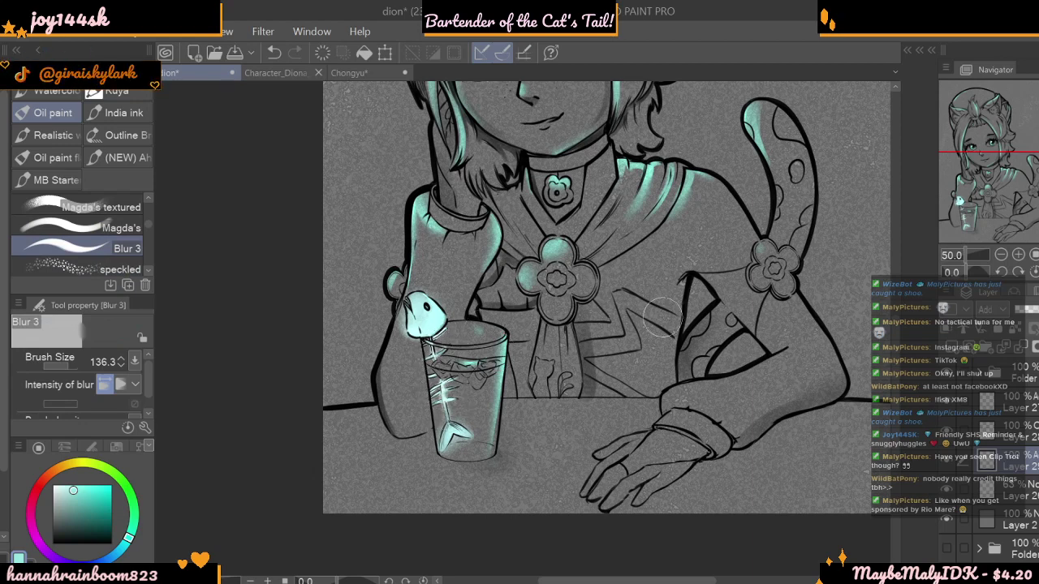
# - On the upper Add-mode highlight layer, paint thin darker teal highlights on the ice in the glass with Magda's brush at size 7.9
pyautogui.click(1001, 255)
pyautogui.click(1001, 255)
pyautogui.click(1001, 255)
pyautogui.click(1018, 255)
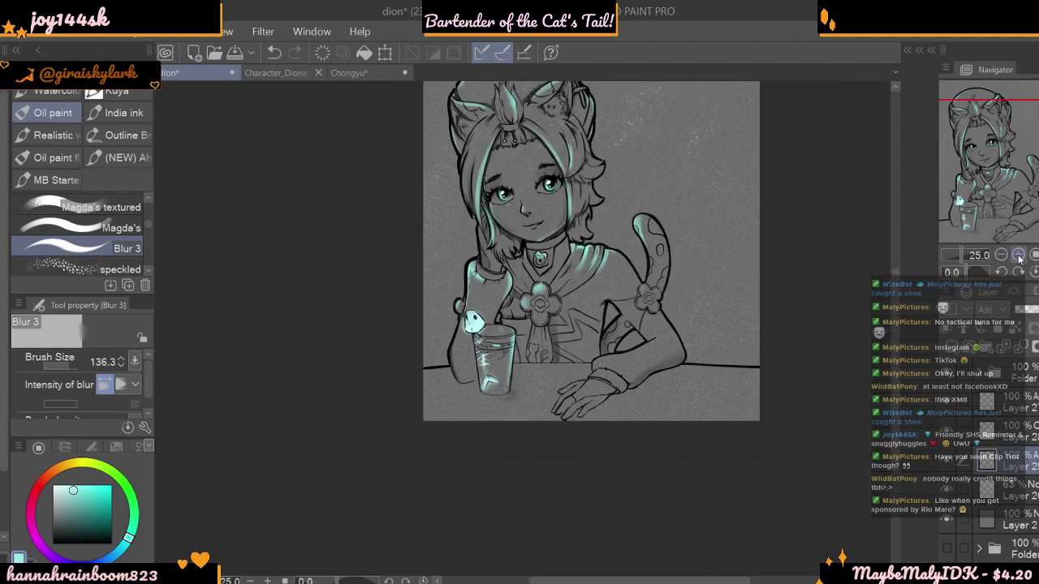
pyautogui.click(1019, 255)
pyautogui.click(1018, 255)
pyautogui.click(1019, 255)
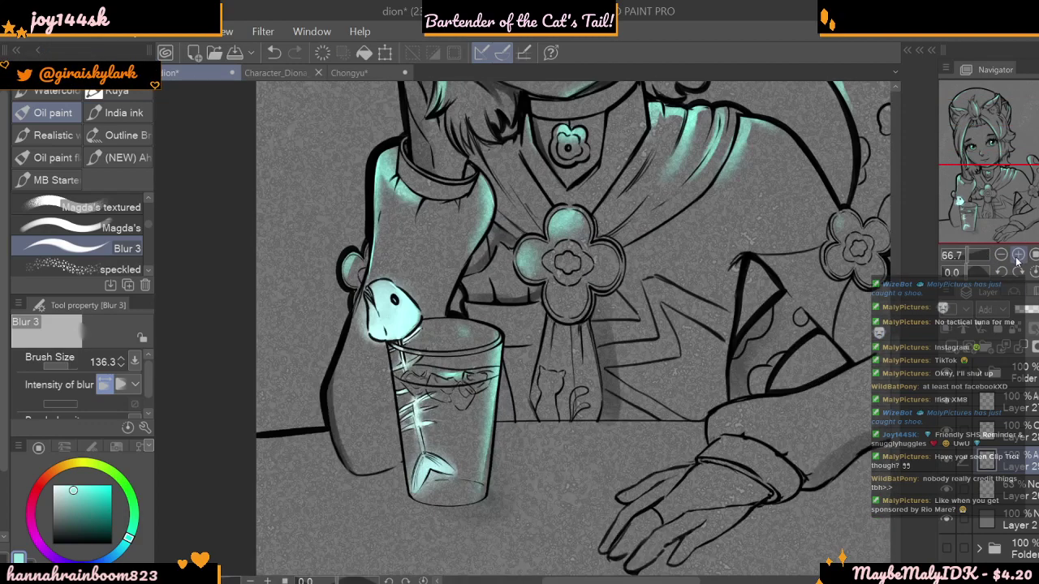
pyautogui.click(1000, 397)
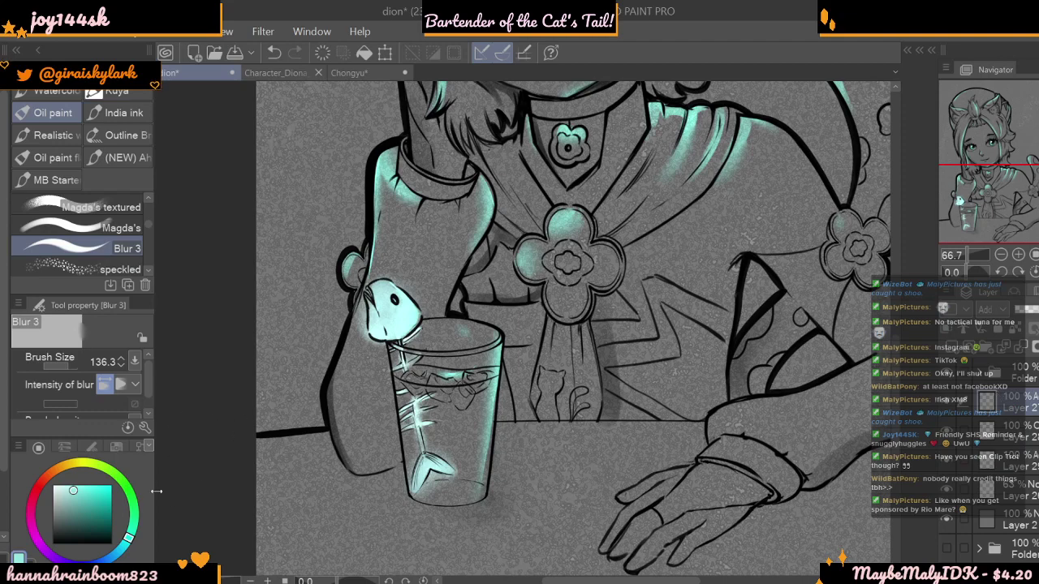
pyautogui.click(92, 503)
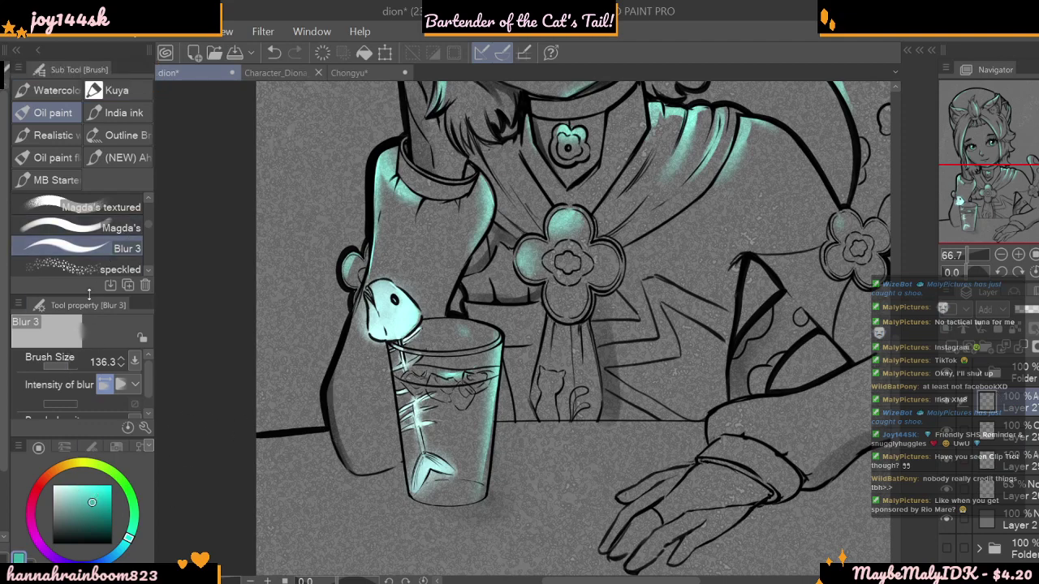
pyautogui.click(81, 229)
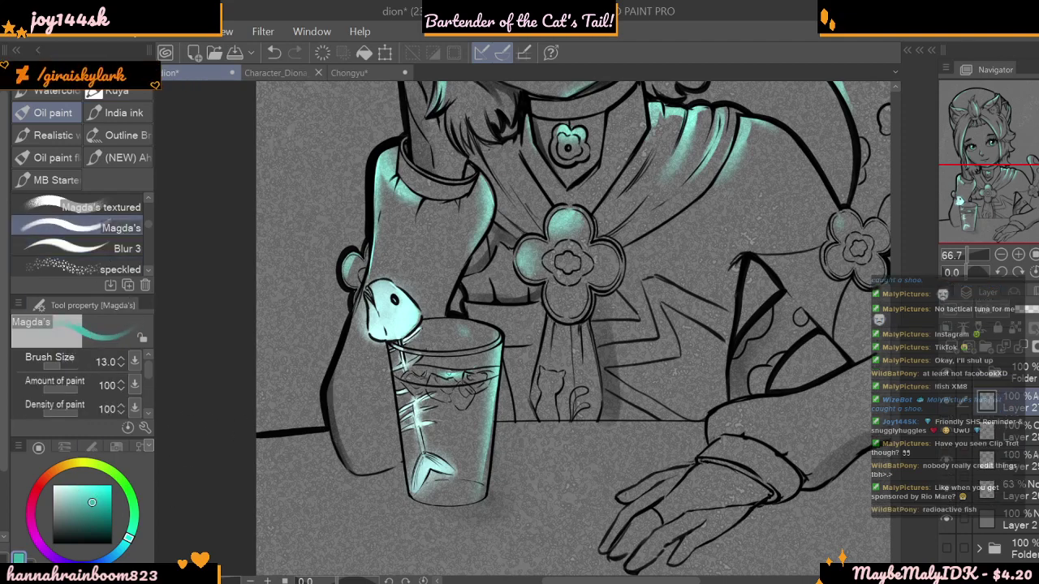
pyautogui.moveTo(66, 367); pyautogui.dragTo(57, 367)
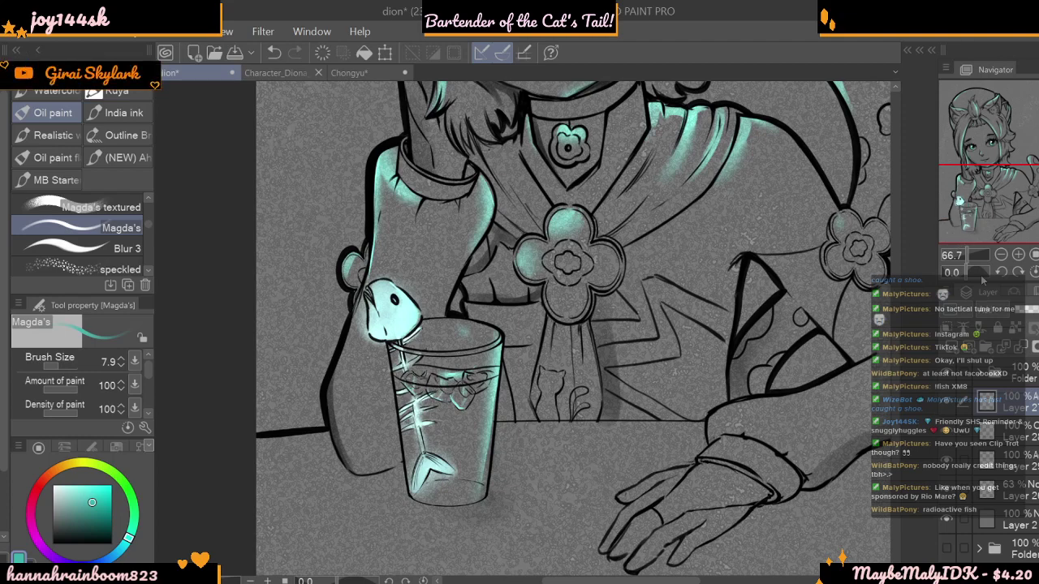
# - On the fish's glow layer, paint a teal halo around its head with Magda's brush at size 97.5 and blend it with Blur 3
pyautogui.click(1002, 254)
pyautogui.click(1002, 254)
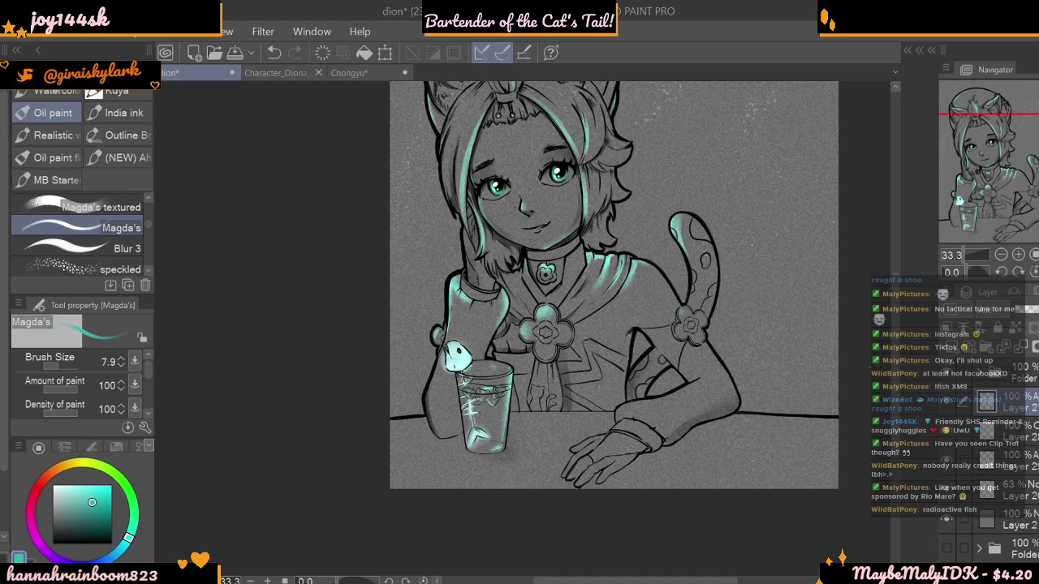
pyautogui.click(1031, 465)
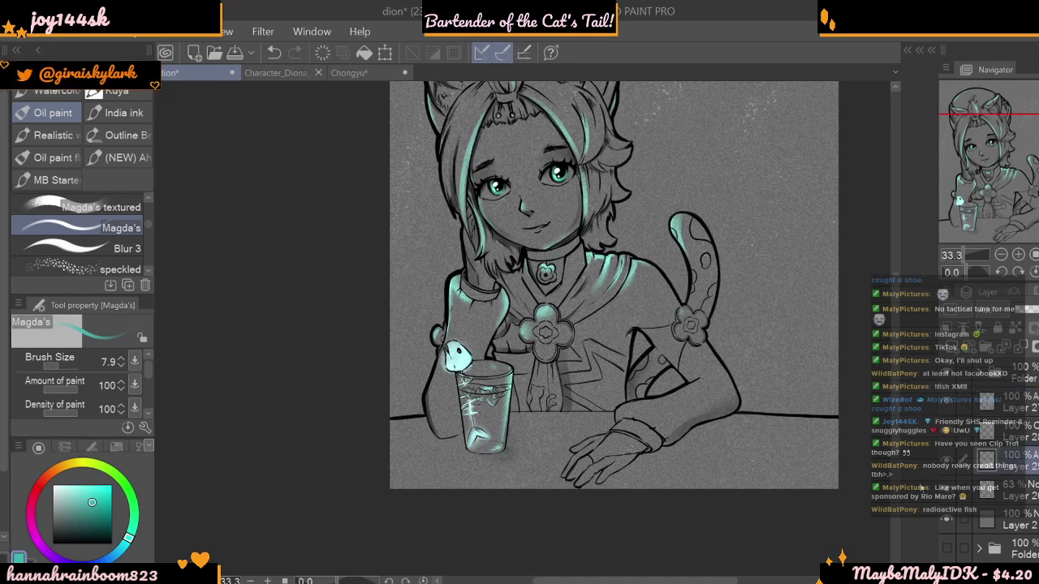
pyautogui.click(78, 367)
pyautogui.moveTo(455, 351)
pyautogui.mouseDown()
pyautogui.moveTo(465, 350)
pyautogui.moveTo(456, 367)
pyautogui.moveTo(447, 350)
pyautogui.moveTo(449, 367)
pyautogui.mouseUp()
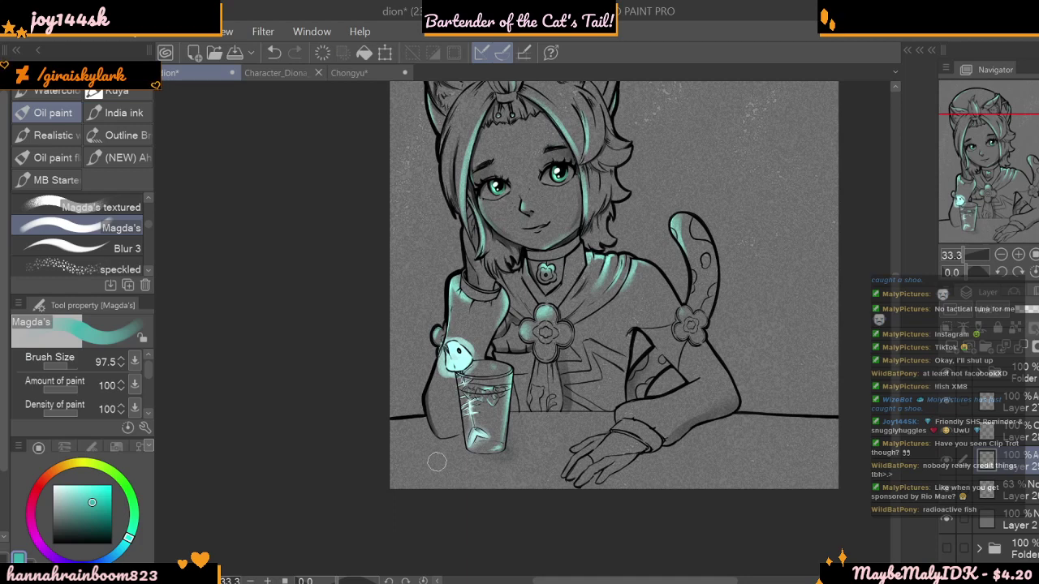
pyautogui.click(123, 245)
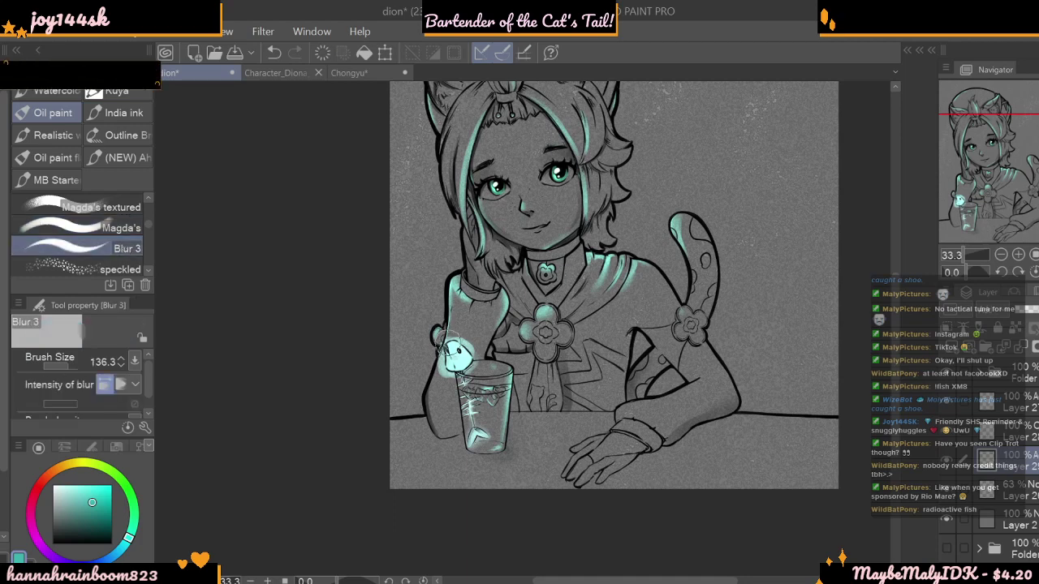
pyautogui.moveTo(446, 349)
pyautogui.mouseDown()
pyautogui.moveTo(445, 375)
pyautogui.moveTo(465, 334)
pyautogui.mouseUp()
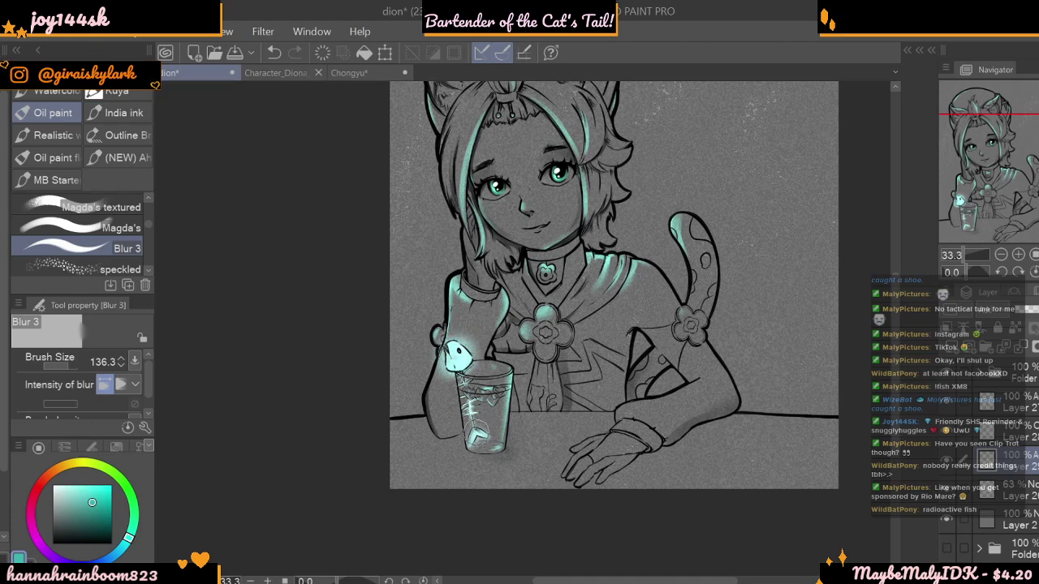
# - Paint a teal glow around the fish's tail and bones inside the glass with Magda's brush at size 97.5, blending with Blur 3
pyautogui.click(135, 222)
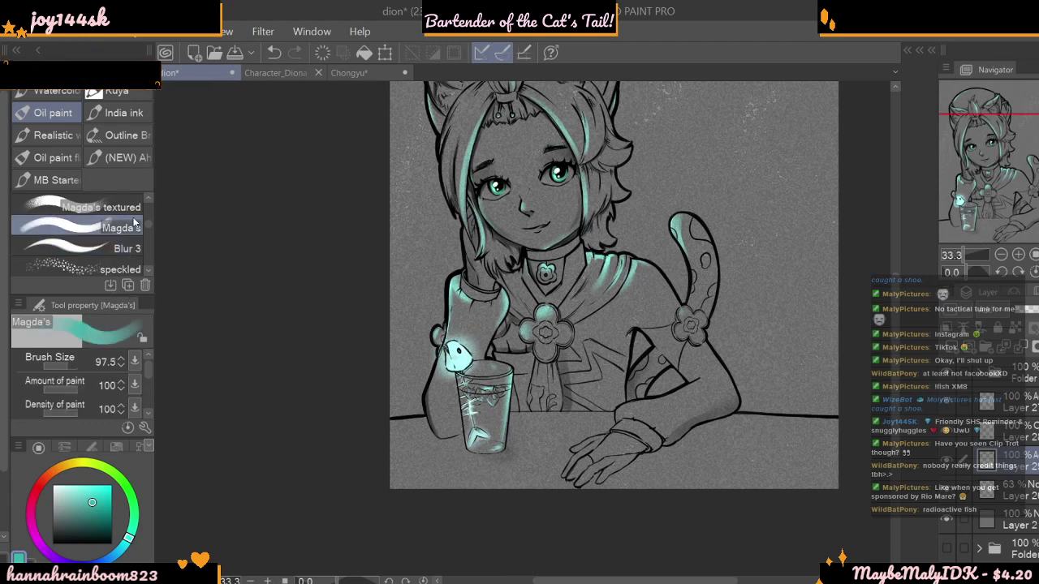
pyautogui.moveTo(471, 437); pyautogui.dragTo(479, 435)
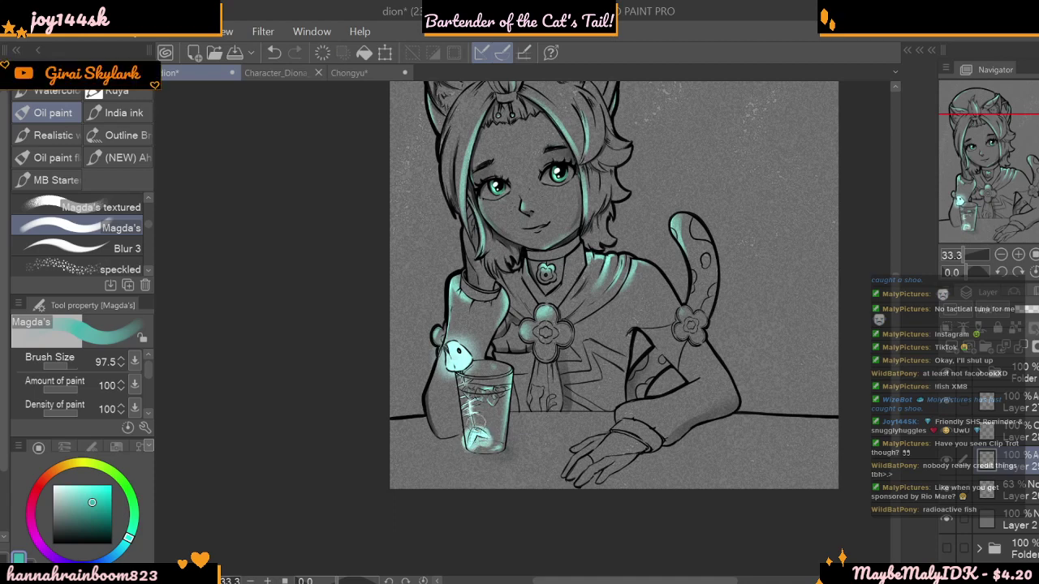
pyautogui.click(132, 248)
pyautogui.moveTo(489, 434); pyautogui.dragTo(460, 447)
pyautogui.click(133, 228)
pyautogui.moveTo(460, 408)
pyautogui.mouseDown()
pyautogui.moveTo(464, 388)
pyautogui.moveTo(469, 421)
pyautogui.mouseUp()
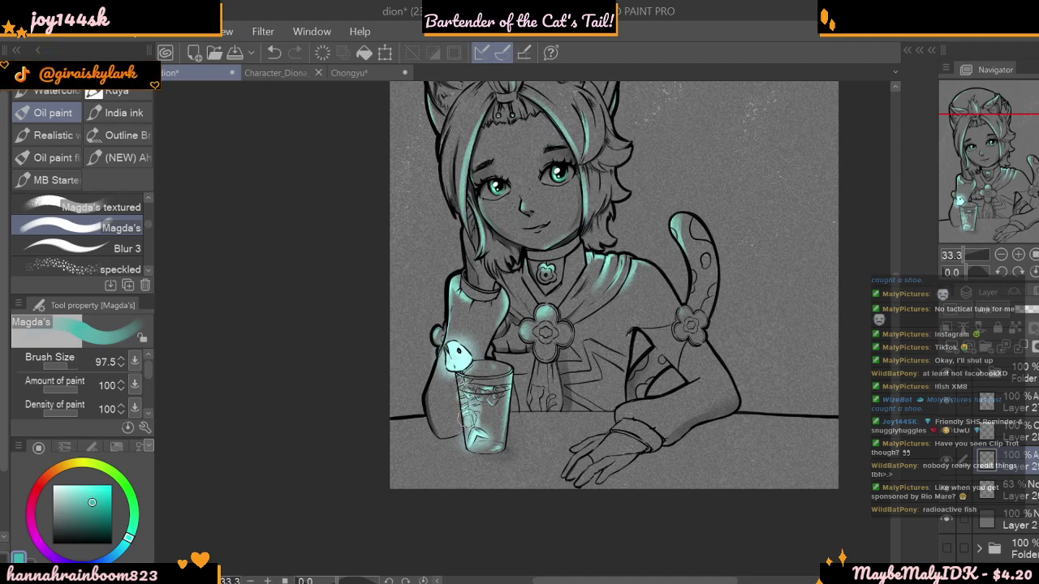
pyautogui.click(121, 249)
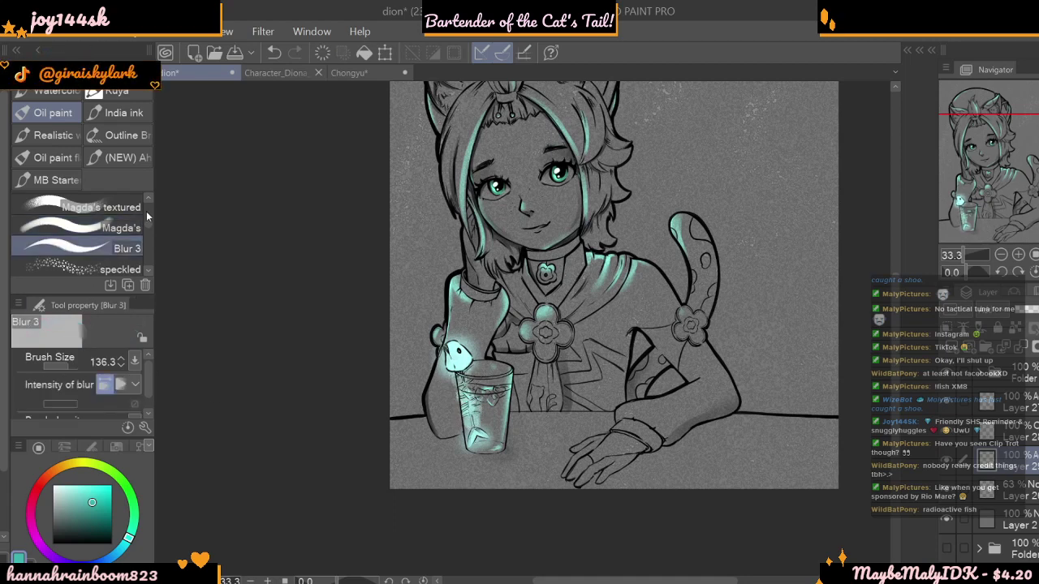
pyautogui.moveTo(463, 420)
pyautogui.mouseDown()
pyautogui.moveTo(468, 391)
pyautogui.moveTo(478, 406)
pyautogui.mouseUp()
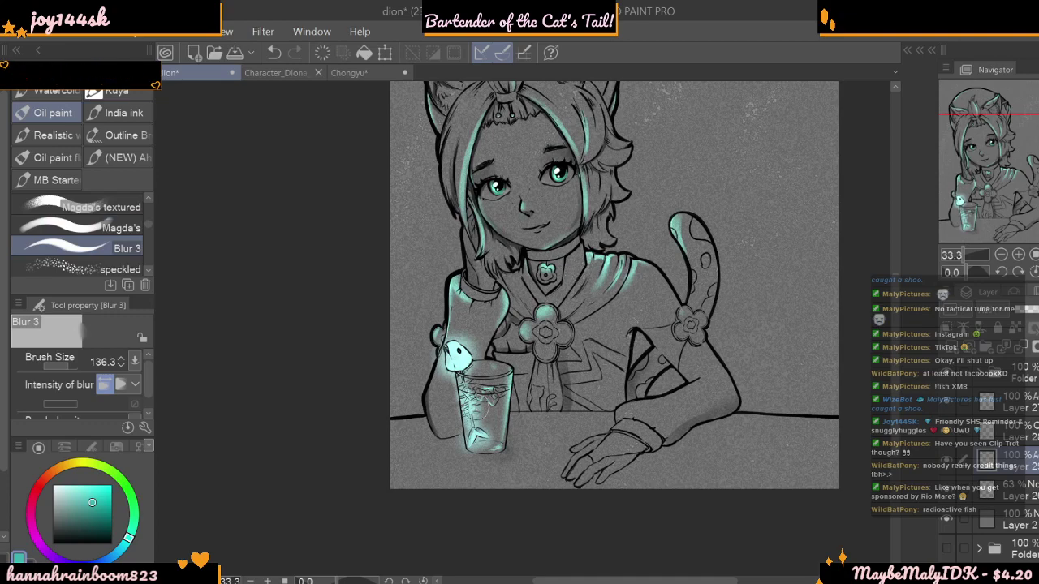
# - Examine the fish's glow against the whole drawing from far and near
pyautogui.click(1003, 256)
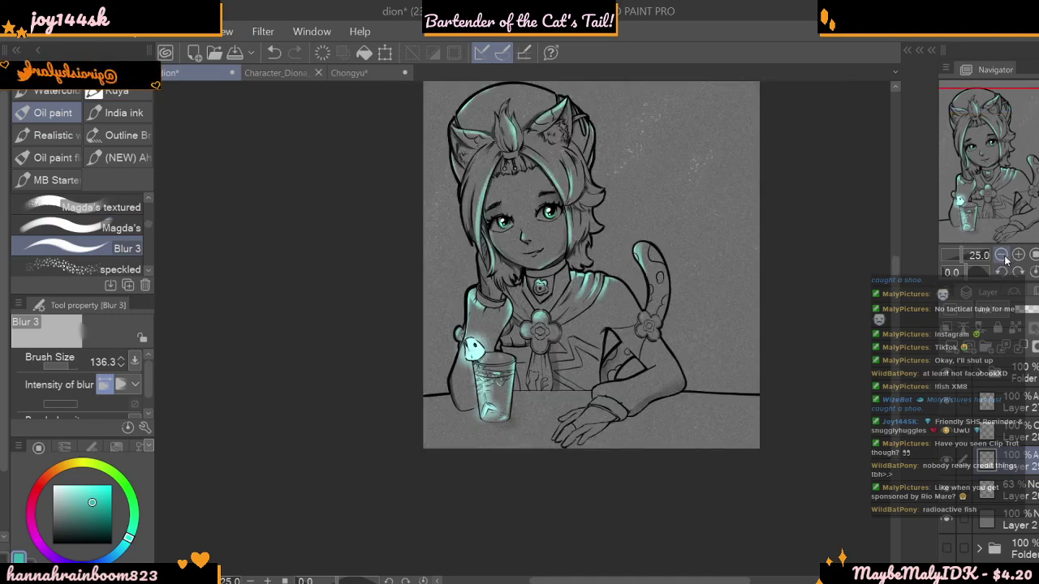
pyautogui.click(1003, 256)
pyautogui.click(1019, 256)
pyautogui.click(1020, 256)
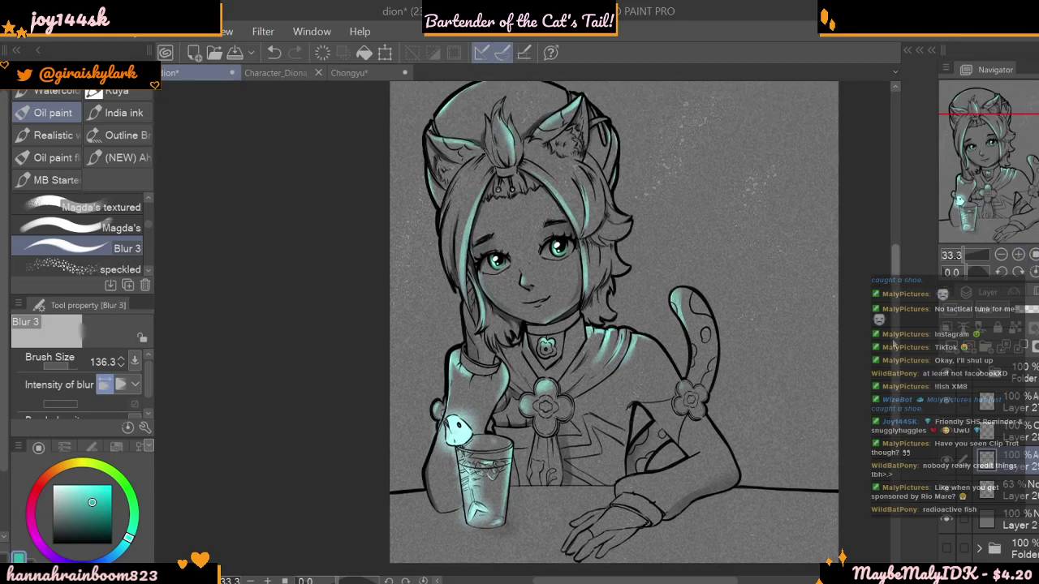
pyautogui.click(1001, 256)
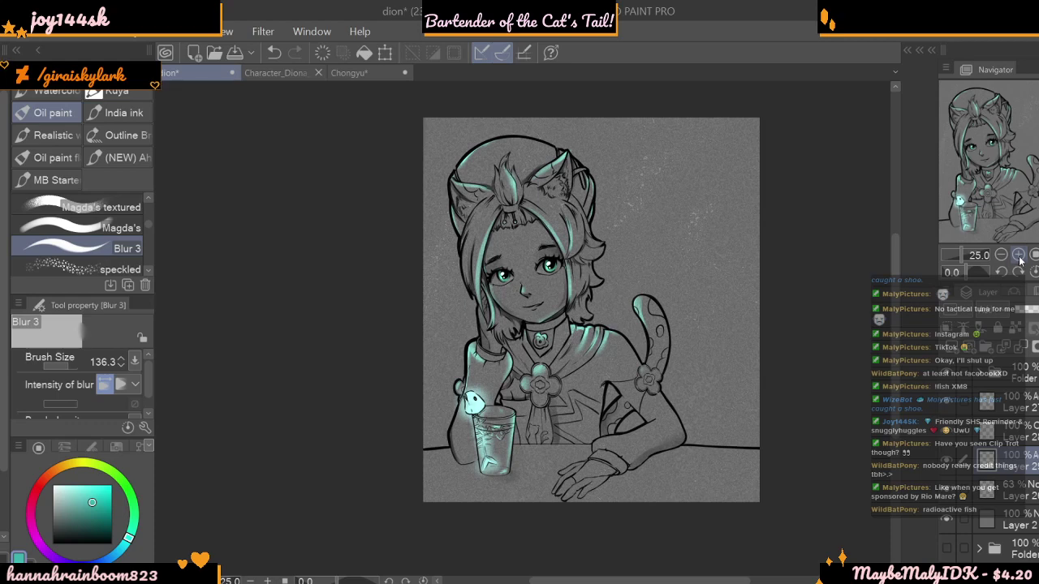
pyautogui.click(1020, 256)
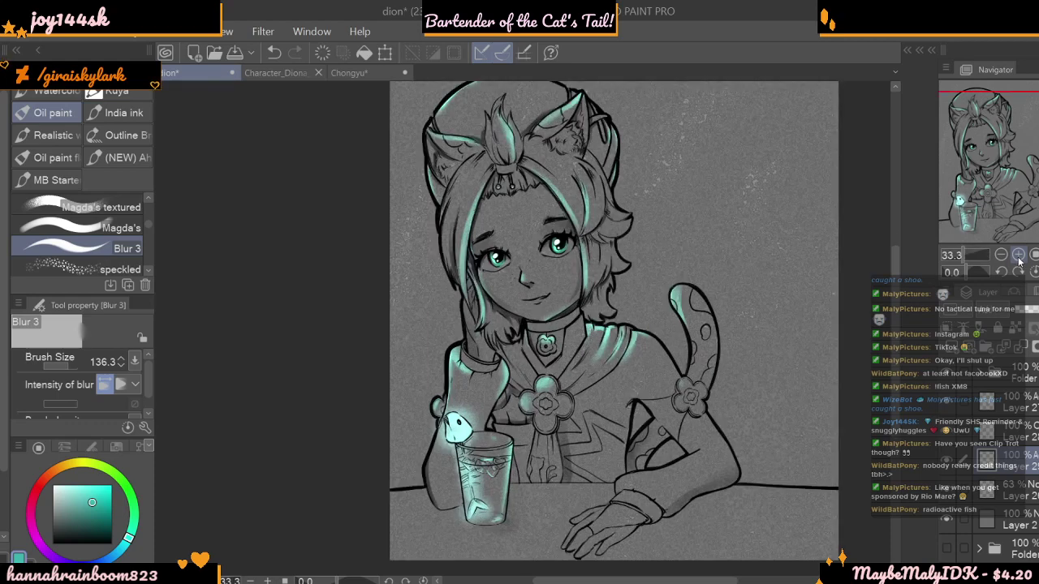
pyautogui.click(1020, 256)
# - Set Magda's brush to size 21.5, add a Normal layer above the highlight layer, and choose near-black as the drawing color
pyautogui.click(81, 228)
pyautogui.moveTo(67, 366); pyautogui.dragTo(56, 355)
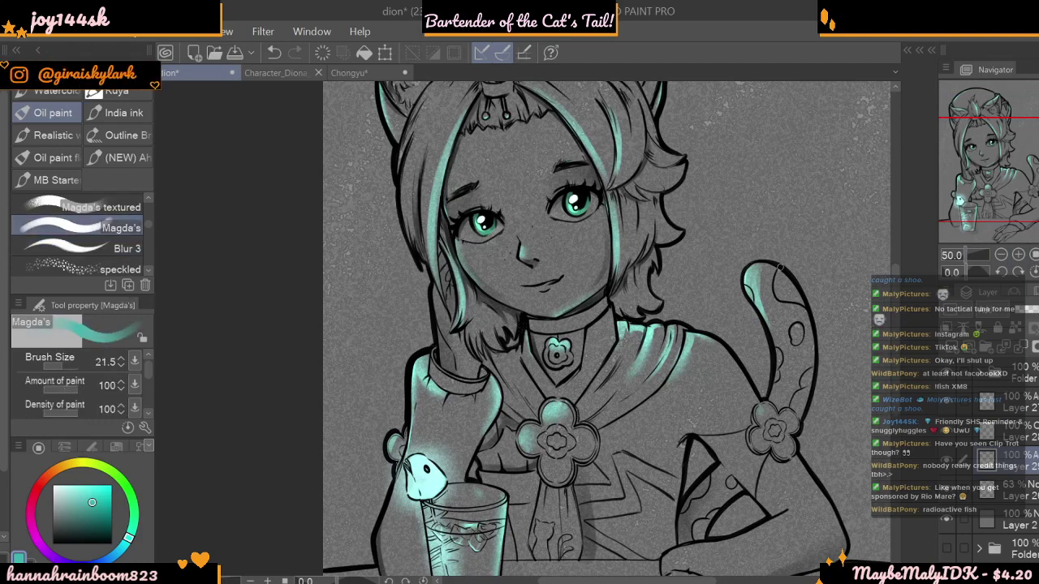
pyautogui.click(1025, 405)
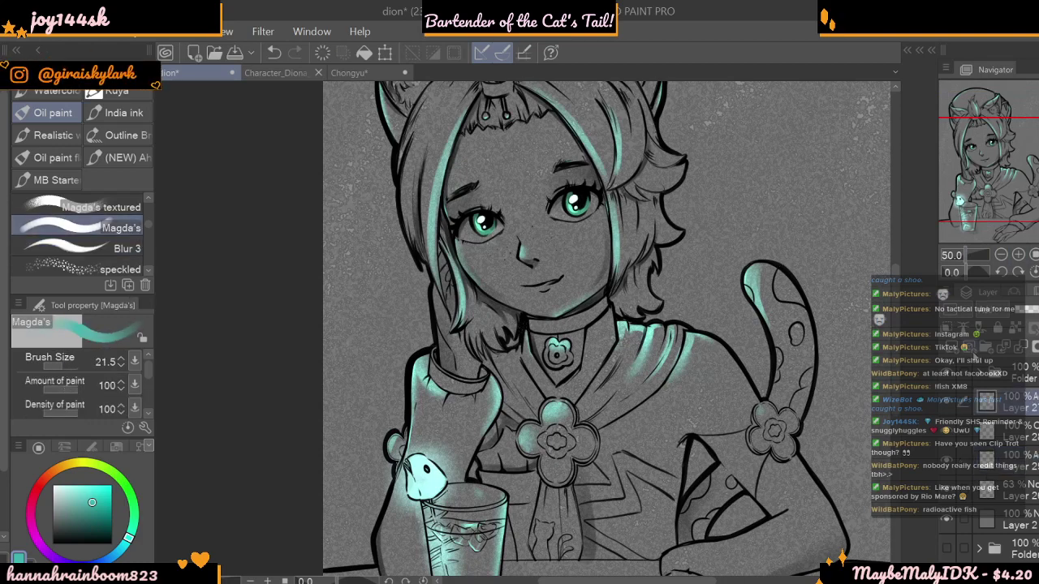
pyautogui.click(954, 344)
pyautogui.click(111, 544)
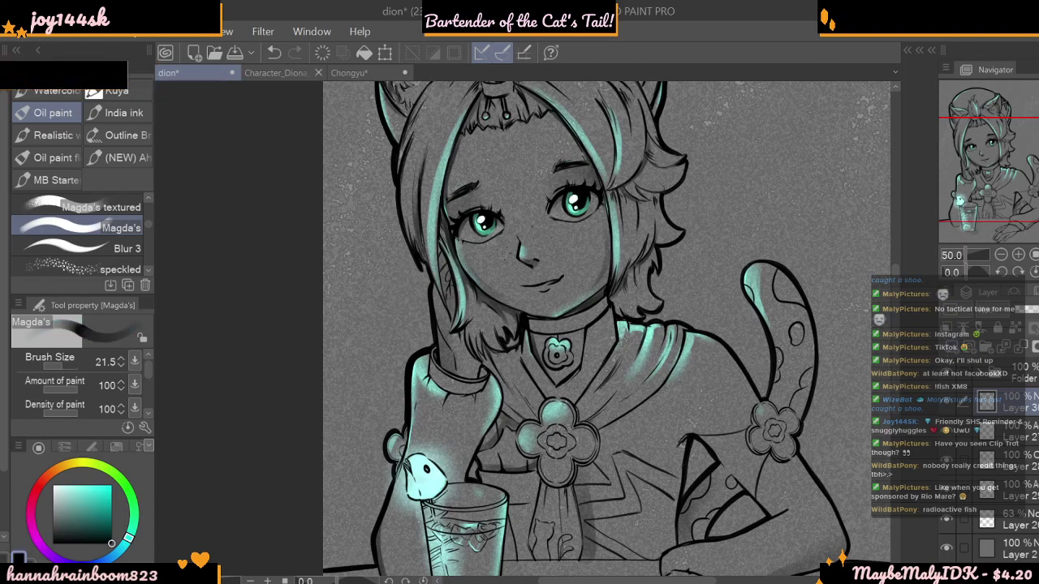
# - Switch to the line art brush in the Kuya brush group and set its size to 13
pyautogui.press('p')
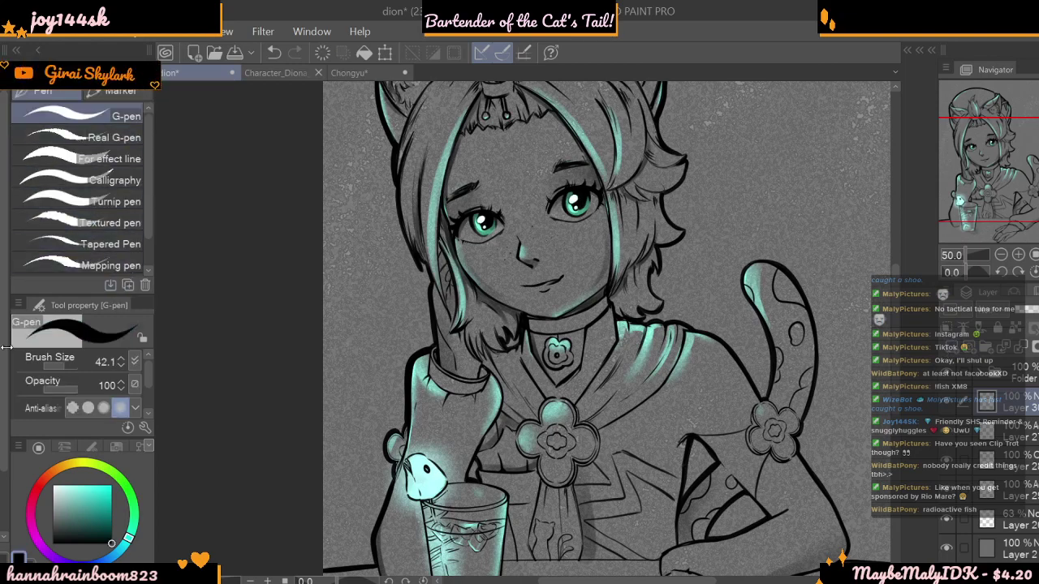
pyautogui.press('b')
pyautogui.click(119, 94)
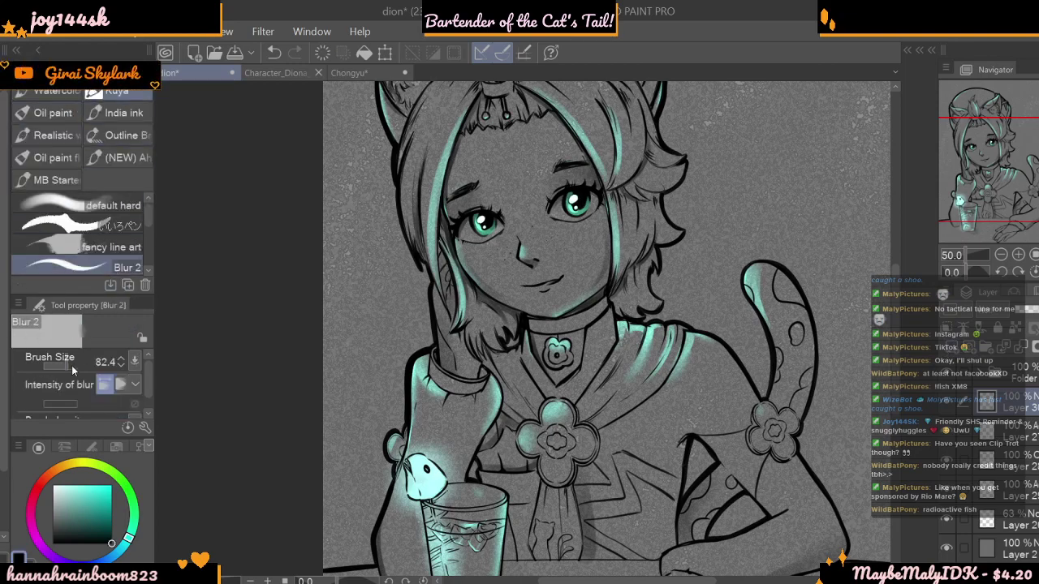
pyautogui.moveTo(73, 370); pyautogui.dragTo(52, 365)
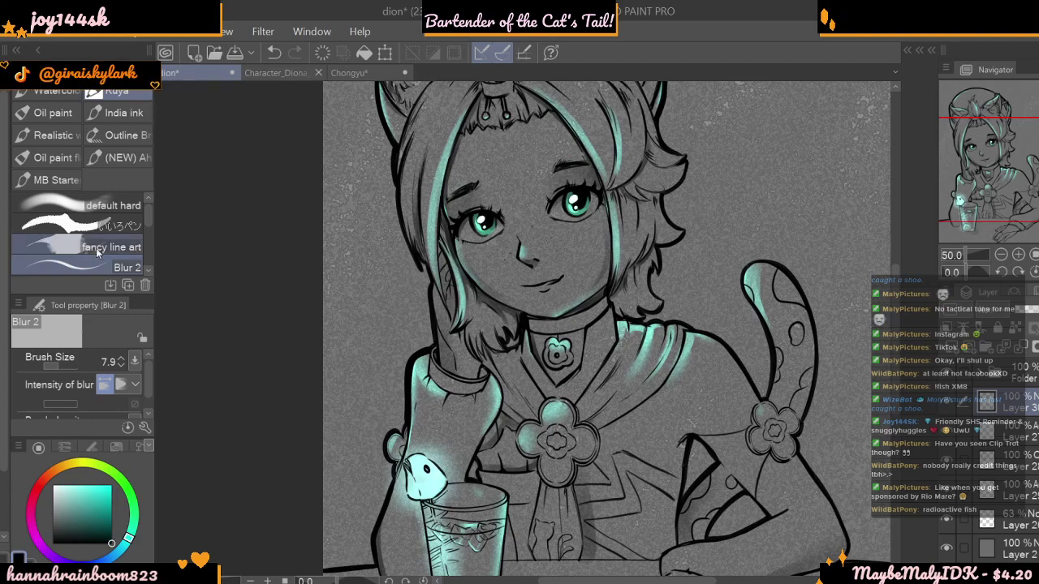
pyautogui.press('p')
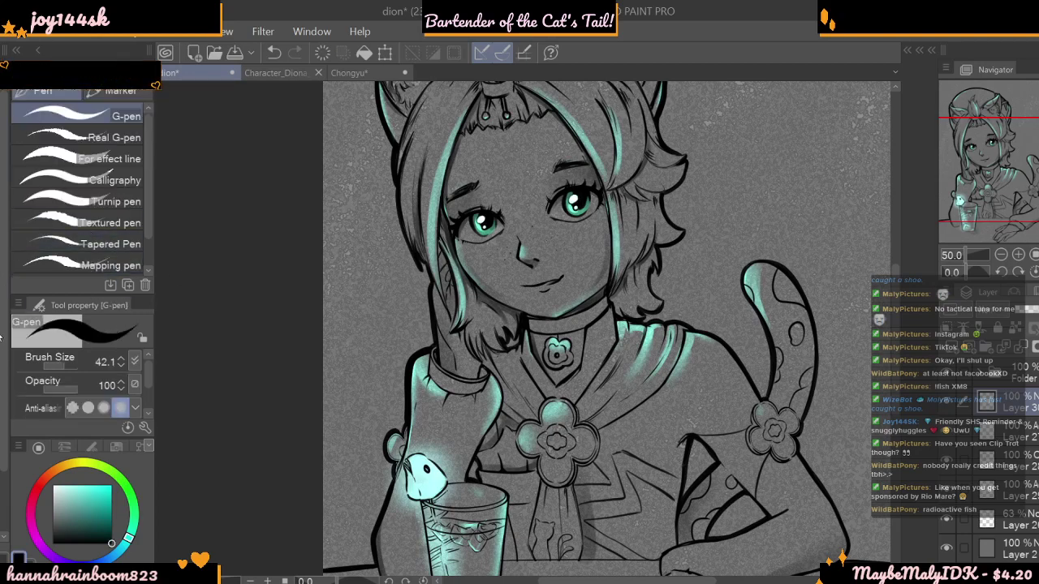
pyautogui.press('b')
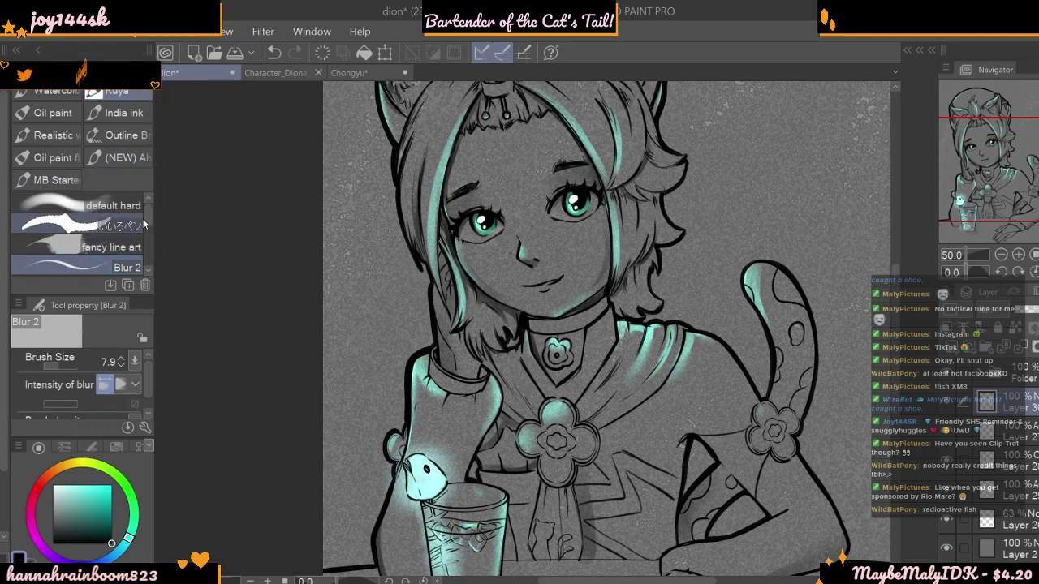
pyautogui.scroll(-2, 146, 213)
pyautogui.click(81, 236)
pyautogui.moveTo(70, 366); pyautogui.dragTo(59, 364)
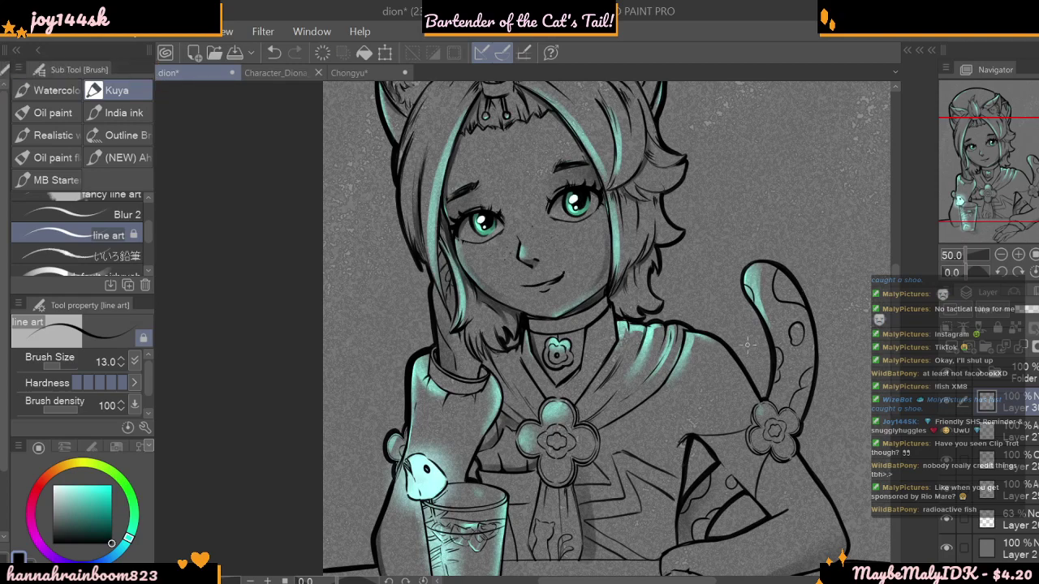
# - Redraw the upturned corner of the smile with the size 13 line art brush, undoing the strokes that do not fit
pyautogui.click(1001, 255)
pyautogui.click(1001, 255)
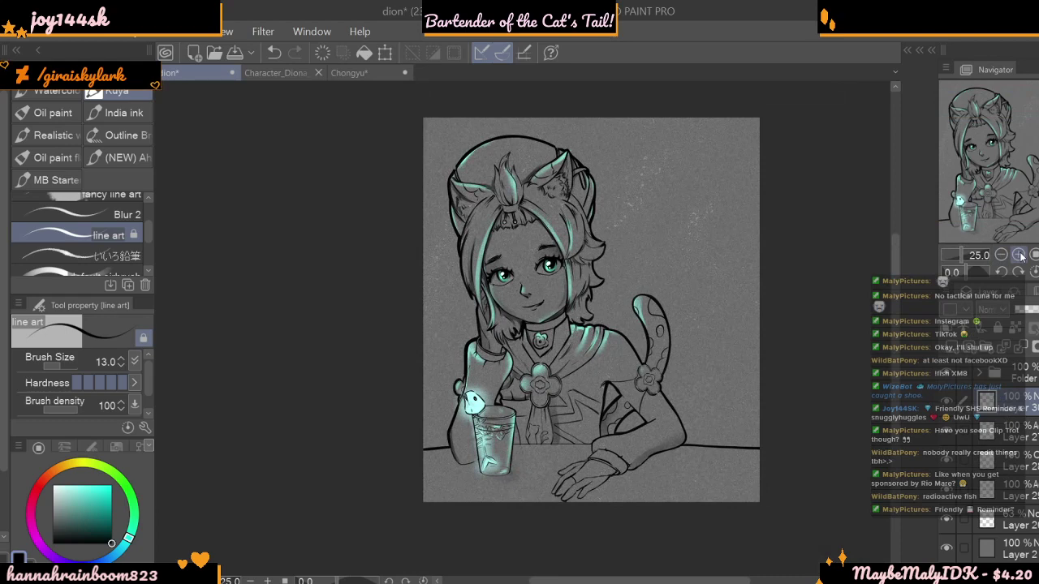
pyautogui.click(1020, 255)
pyautogui.click(1020, 255)
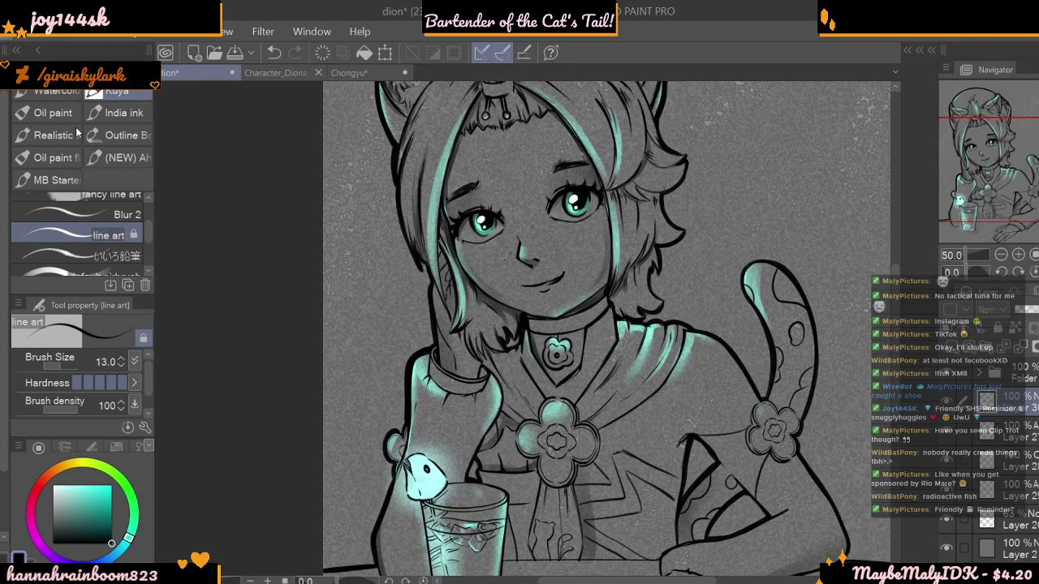
pyautogui.hotkey('ctrl', 's')
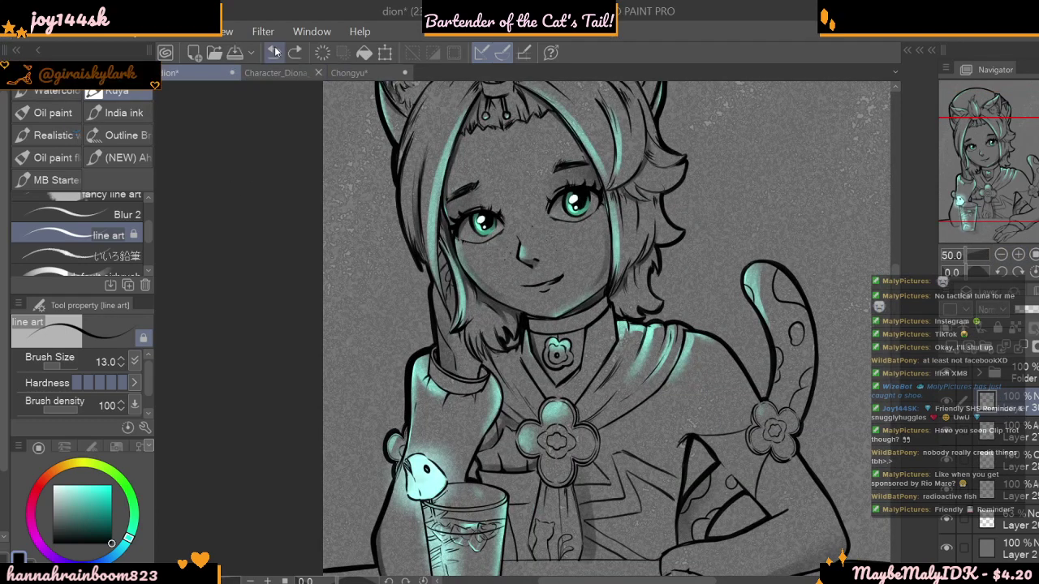
pyautogui.click(275, 52)
pyautogui.moveTo(552, 278); pyautogui.dragTo(561, 275)
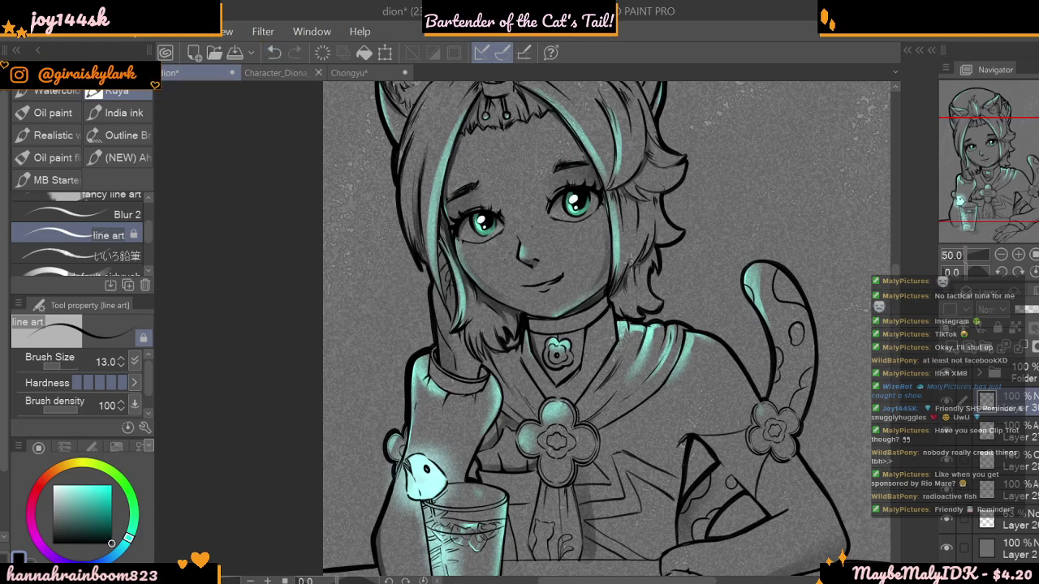
pyautogui.click(274, 52)
pyautogui.moveTo(550, 280); pyautogui.dragTo(563, 275)
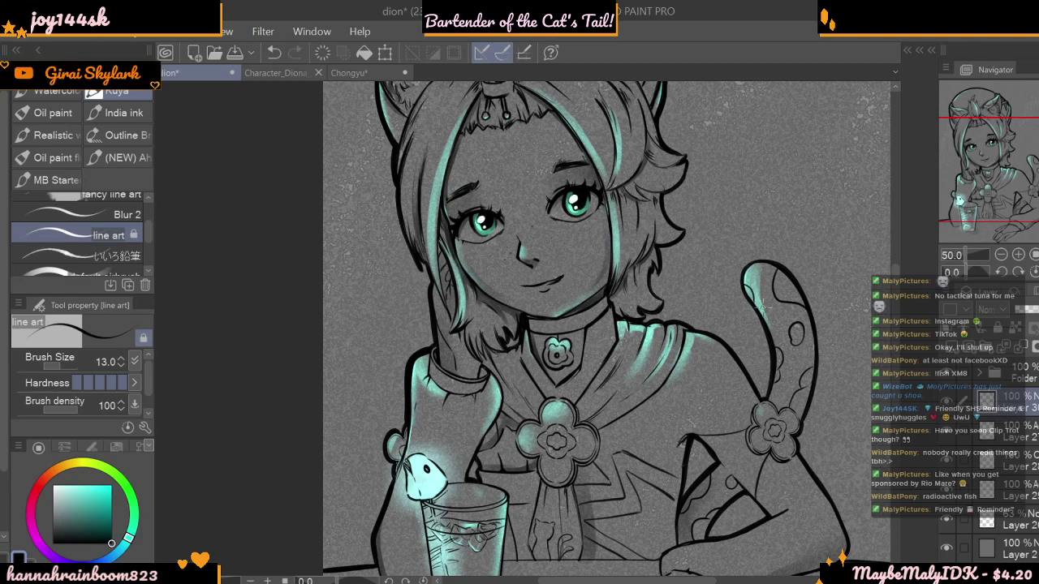
# - Examine the reworked smile up close and against the whole drawing
pyautogui.click(1018, 255)
pyautogui.click(1018, 255)
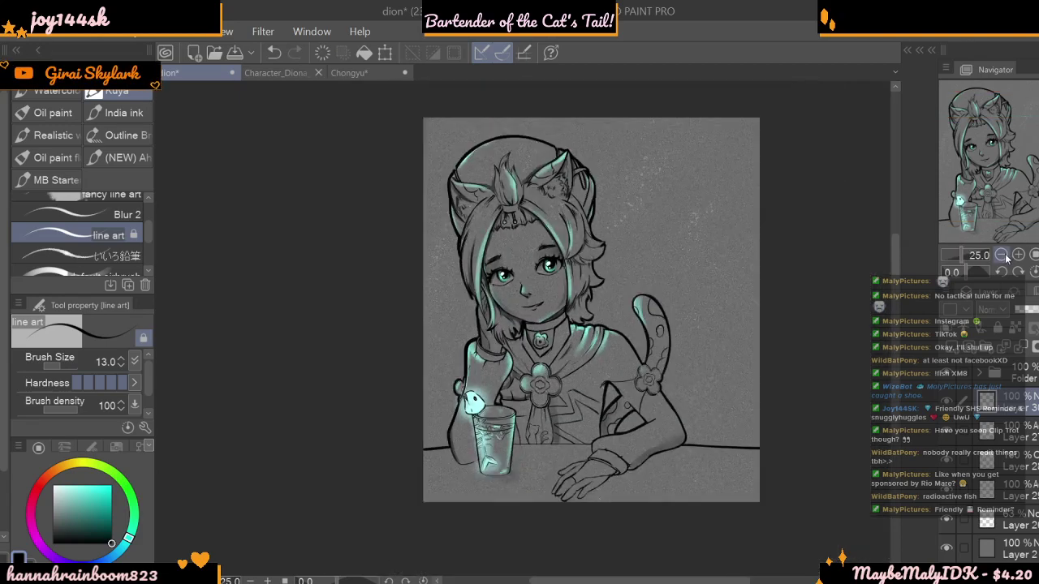
pyautogui.click(1018, 255)
pyautogui.click(1018, 255)
pyautogui.click(1018, 254)
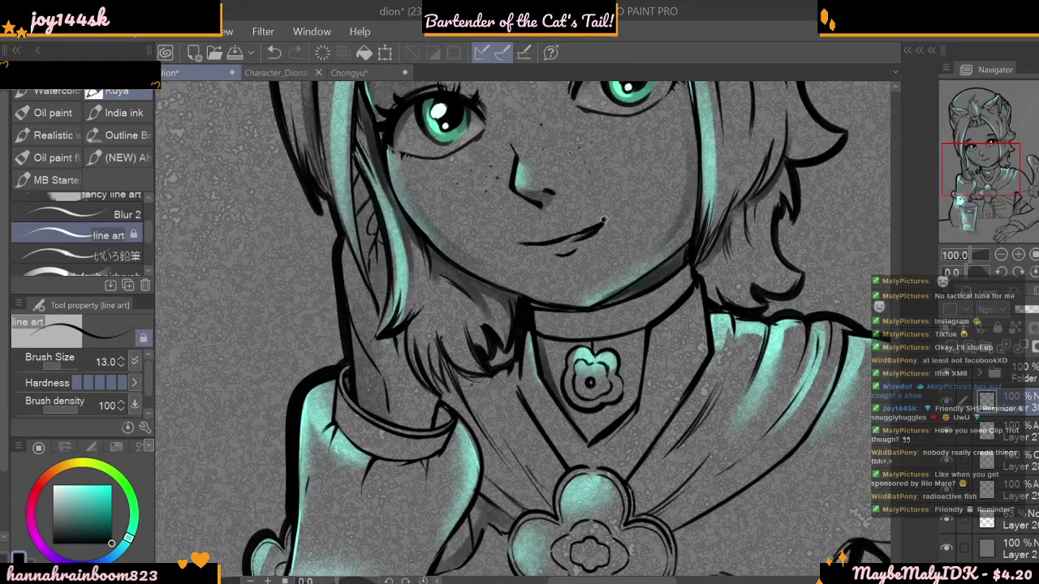
pyautogui.click(1015, 255)
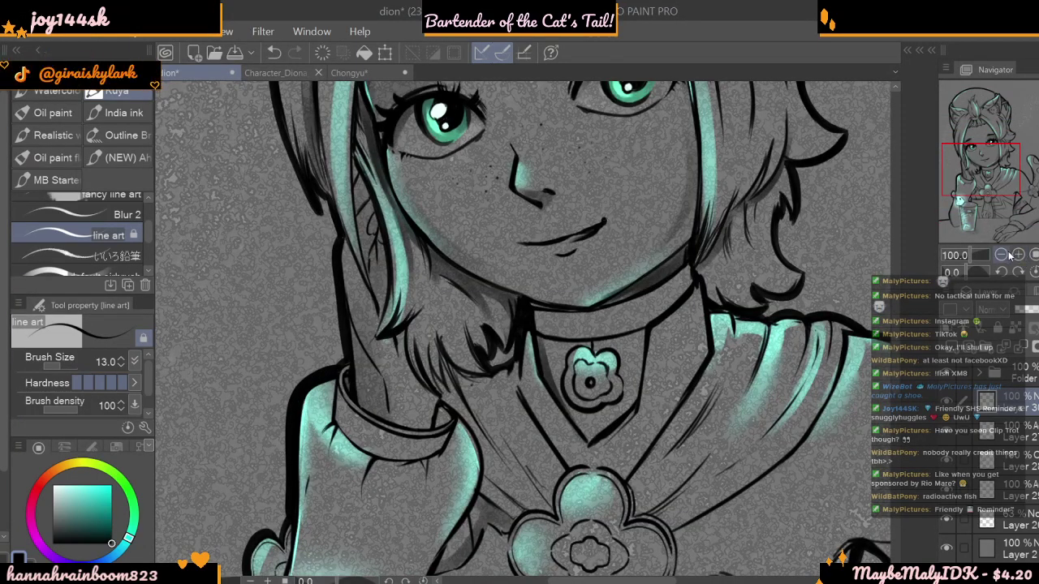
pyautogui.click(1014, 255)
pyautogui.click(1014, 256)
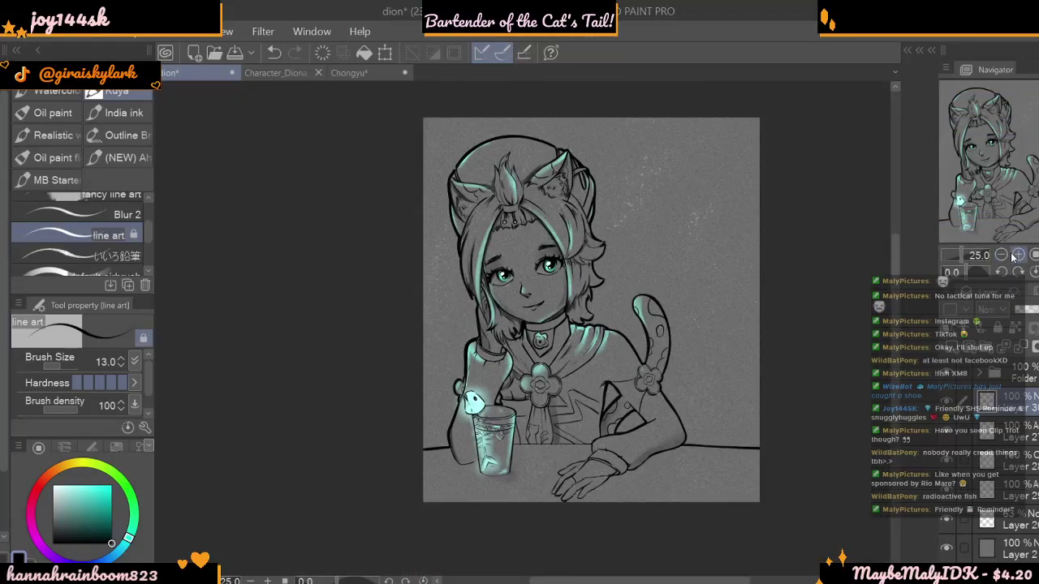
pyautogui.click(1020, 255)
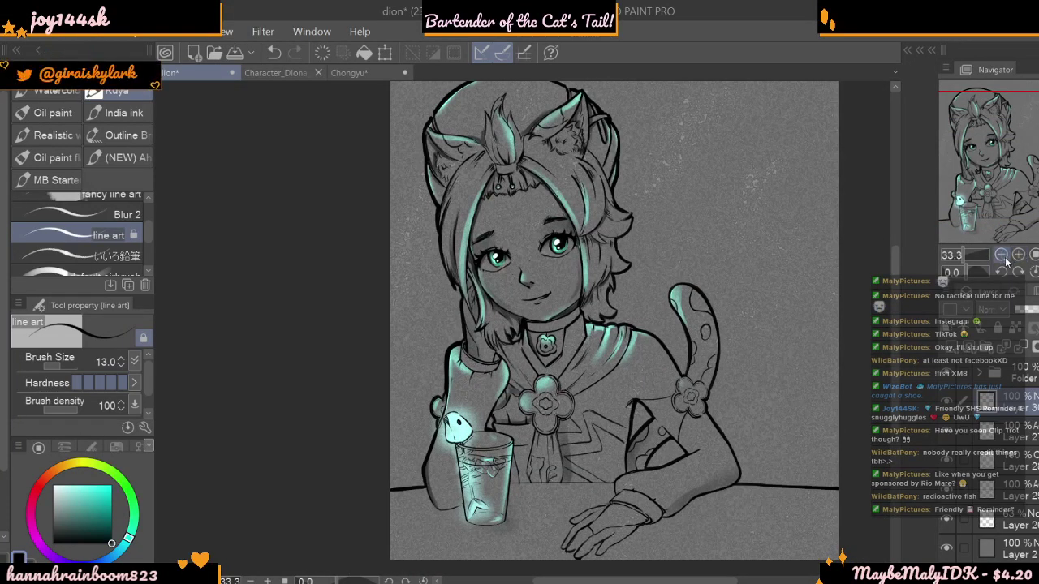
pyautogui.click(1001, 256)
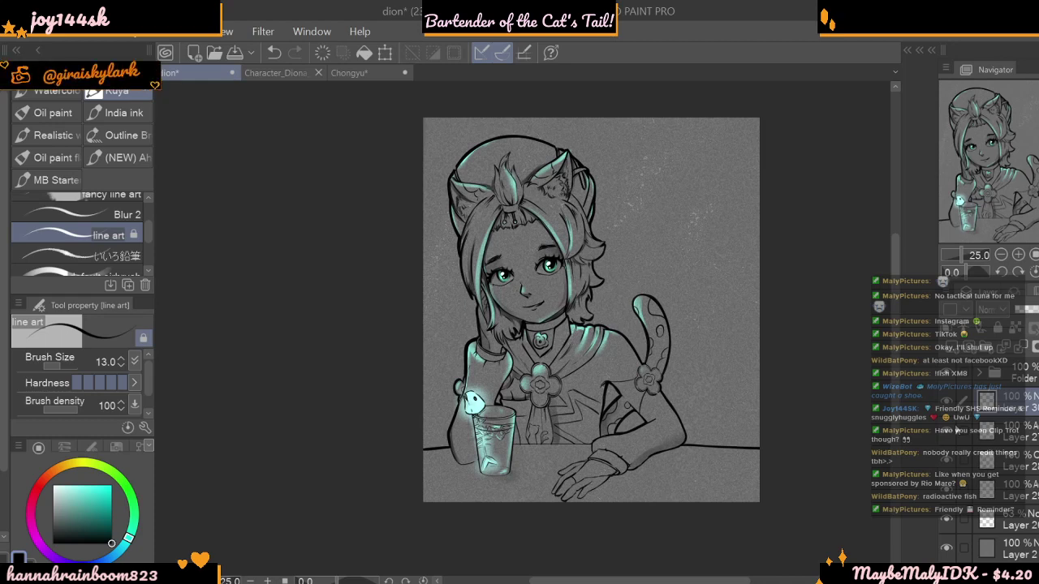
# - On the Overlay shading layer, shade the spotted gap beside the resting arm with Magda's oil paint brush at size 30.1
pyautogui.scroll(-2, 958, 430)
pyautogui.click(1007, 462)
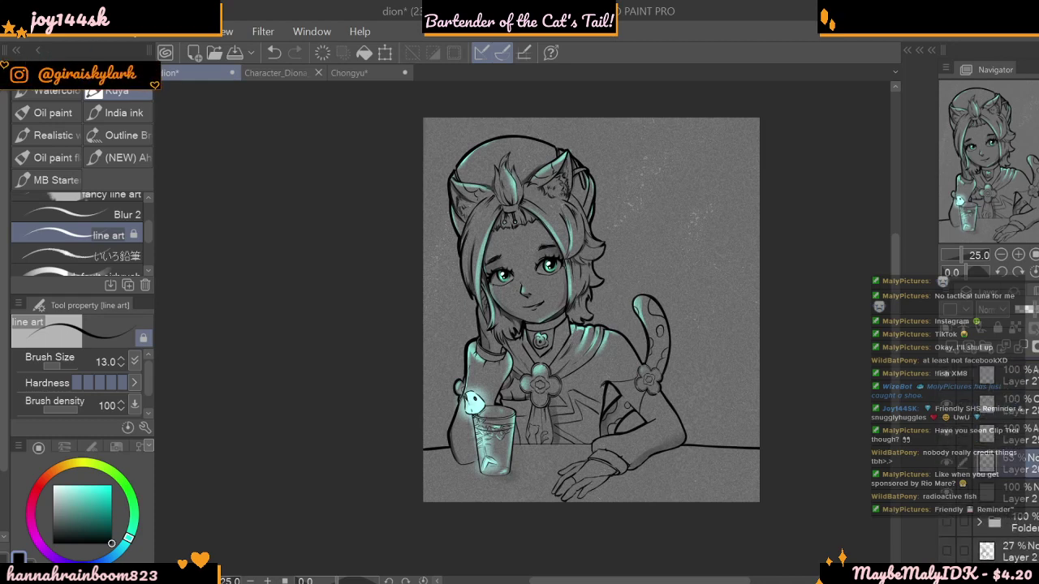
pyautogui.click(1007, 404)
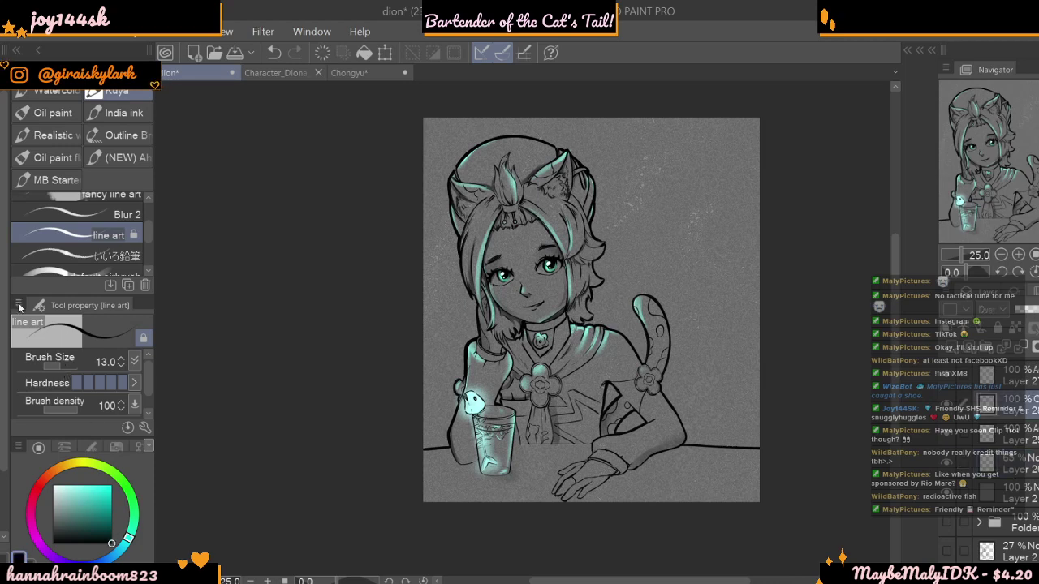
pyautogui.scroll(3, 77, 236)
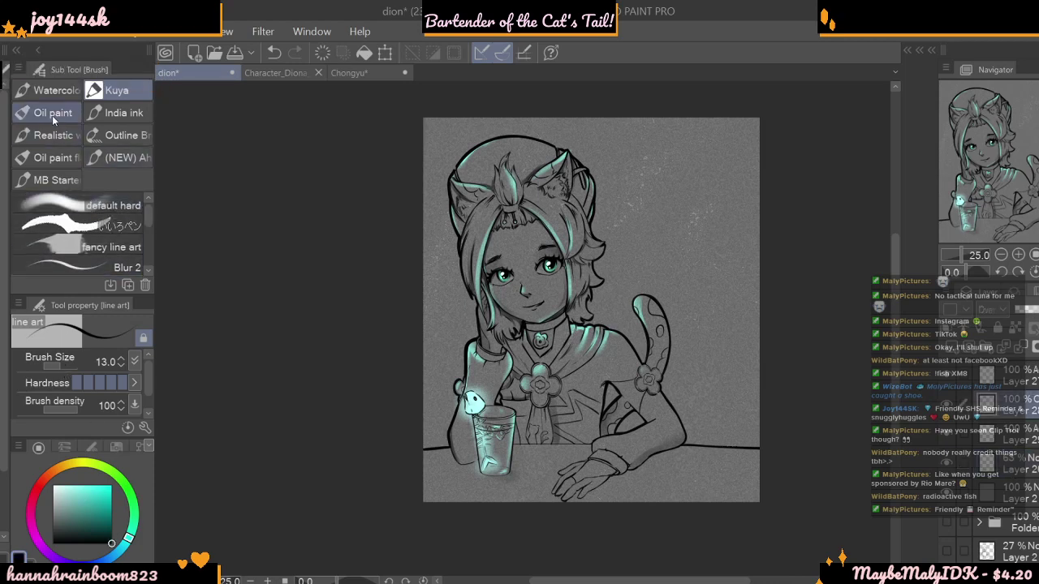
pyautogui.click(50, 119)
pyautogui.click(64, 366)
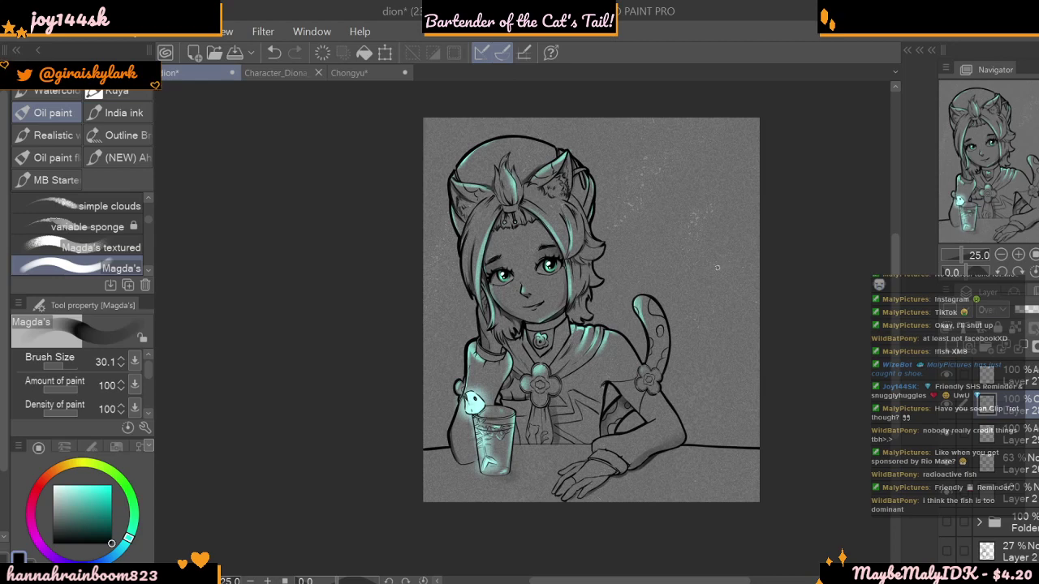
# - Shade around the tail flower and the hanging tie with Magda's brush at size 25.4, alternating dark and transparent color and undoing the last stroke
pyautogui.moveTo(70, 366); pyautogui.dragTo(61, 365)
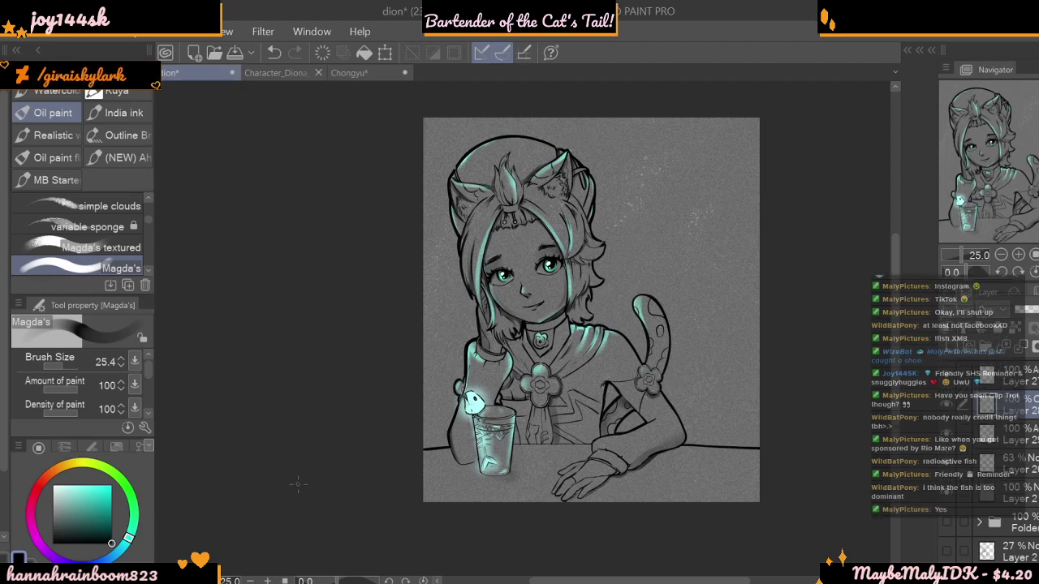
pyautogui.press('c')
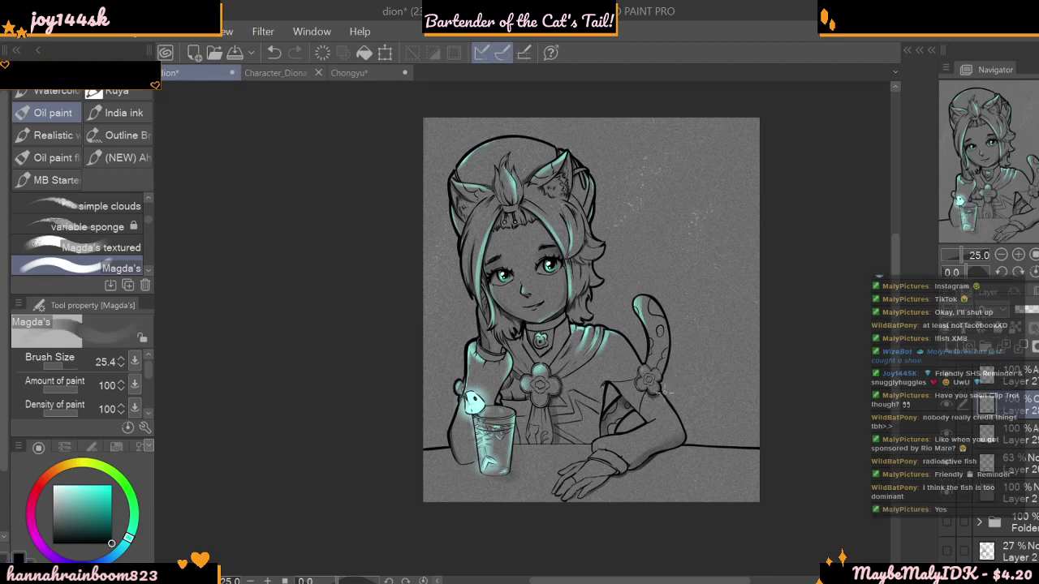
pyautogui.press('c')
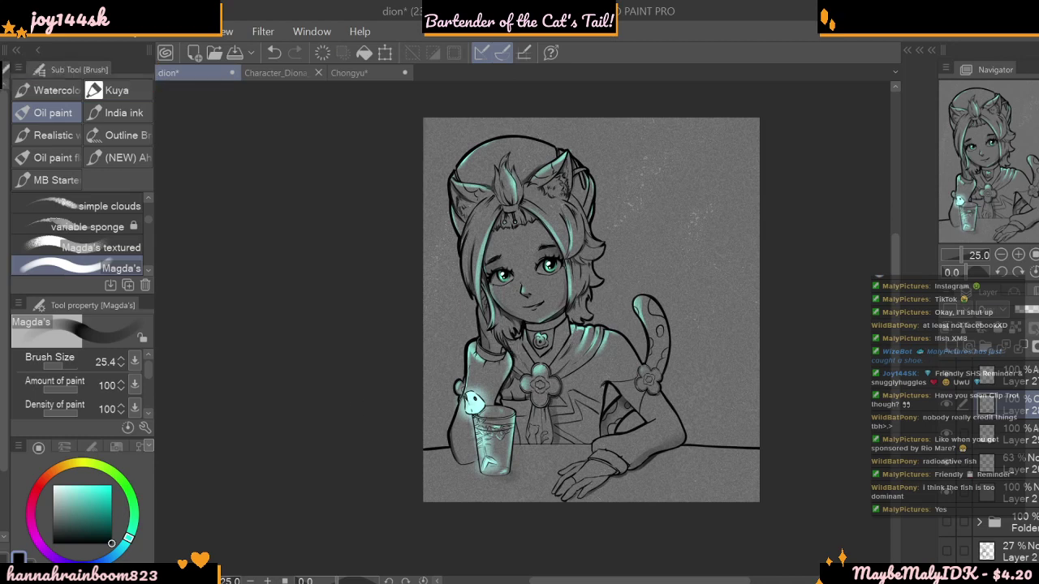
pyautogui.press('c')
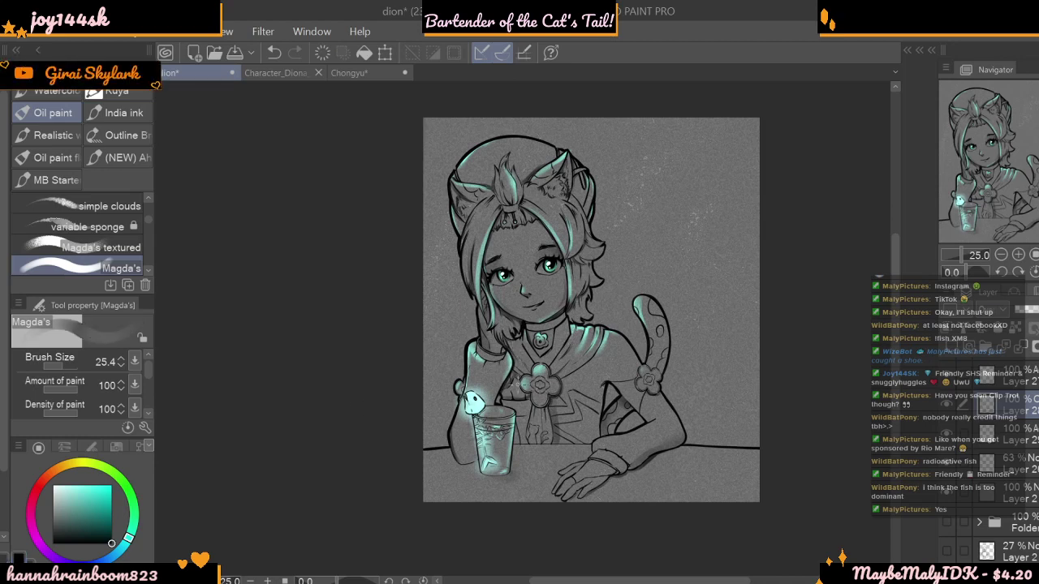
pyautogui.press('c')
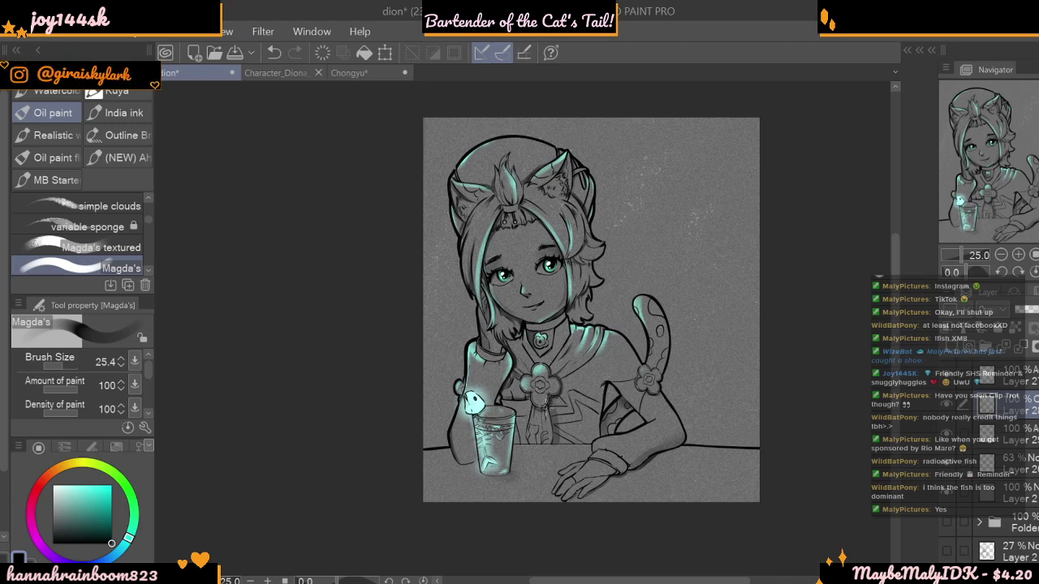
pyautogui.press('c')
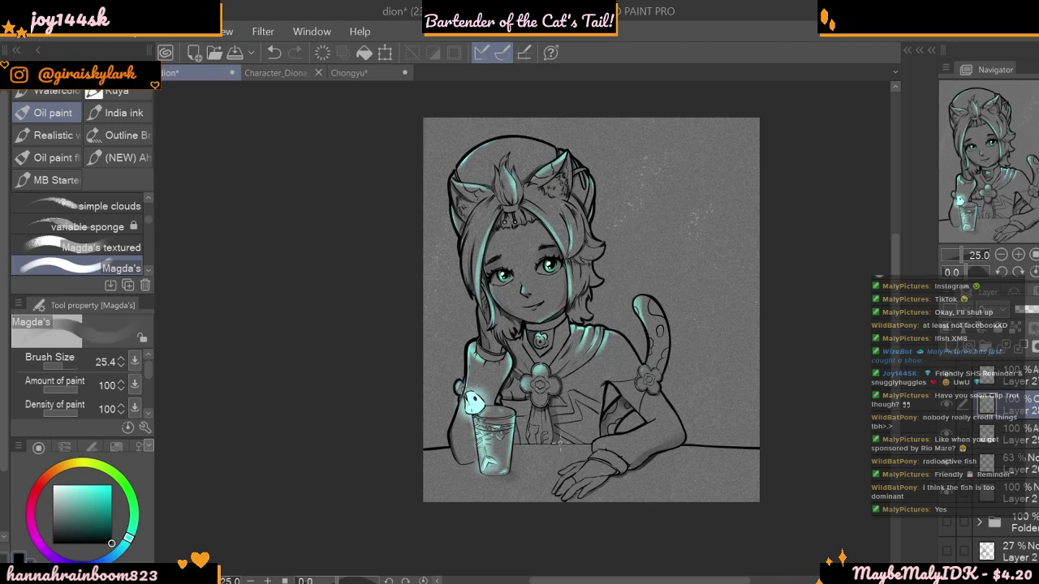
pyautogui.hotkey('ctrl', 'z')
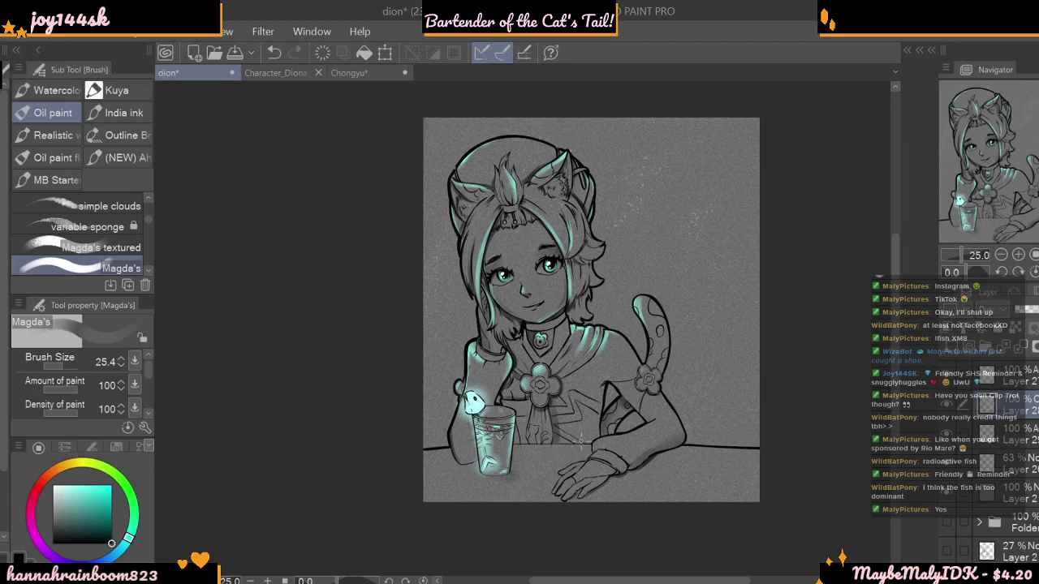
# - Add a Normal layer above the top folder, draw a small signature beside the hair ends with the G-pen at size 18.2, and save the drawing
pyautogui.click(1006, 378)
pyautogui.scroll(2, 1006, 378)
pyautogui.click(995, 369)
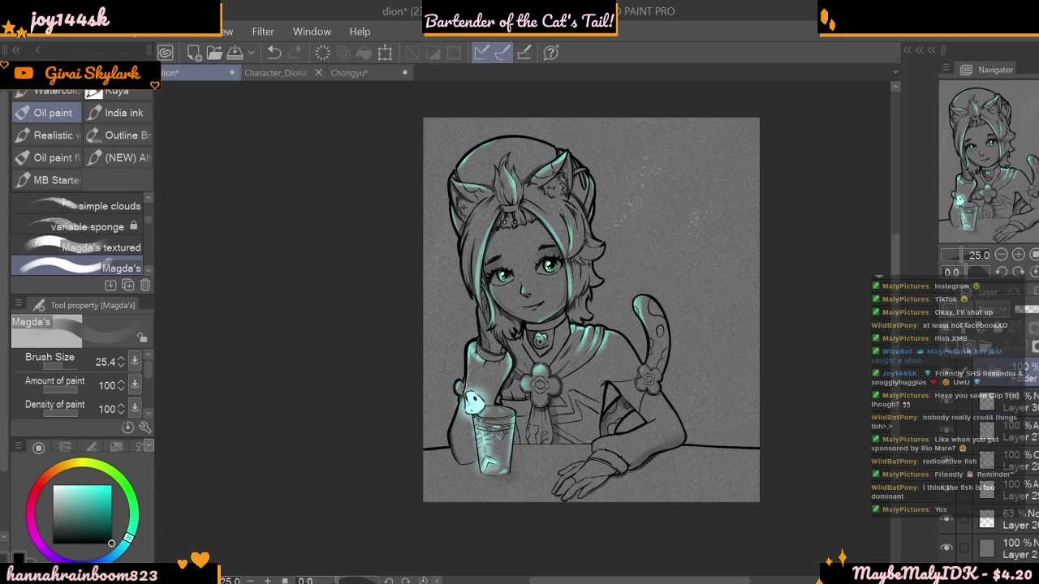
pyautogui.click(974, 348)
pyautogui.press('p')
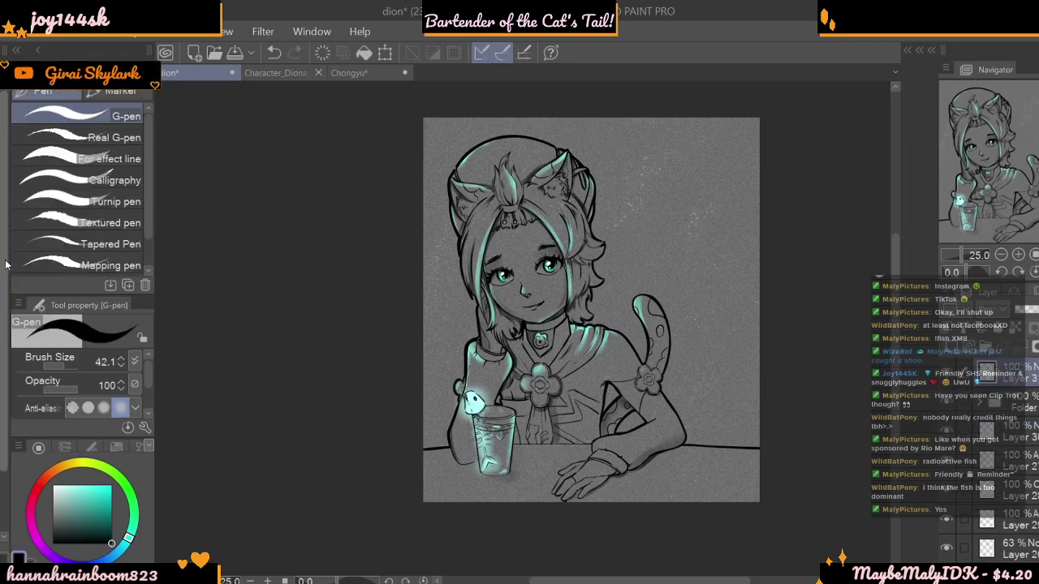
pyautogui.click(64, 368)
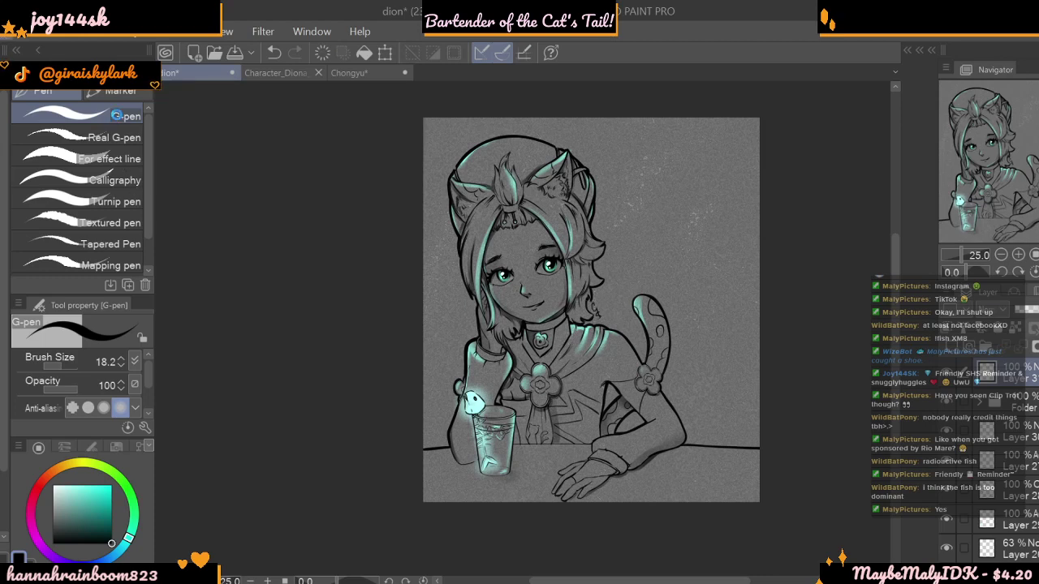
pyautogui.hotkey('ctrl', 's')
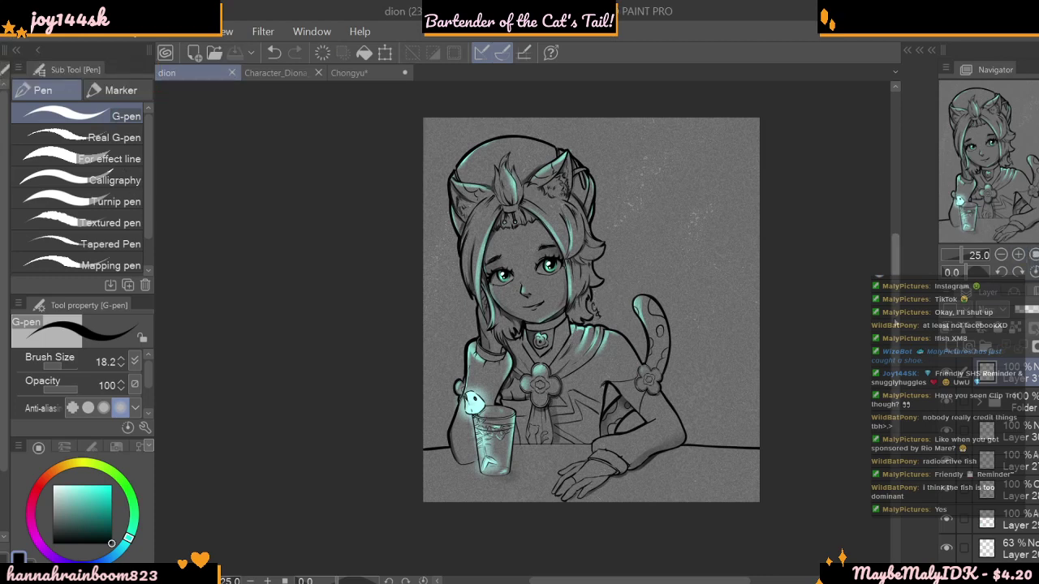
# - Examine the signed drawing enlarged, and open the Sucros and Fisch drawings for comparison
pyautogui.click(1018, 255)
pyautogui.moveTo(670, 581); pyautogui.dragTo(684, 580)
pyautogui.scroll(2, 569, 328)
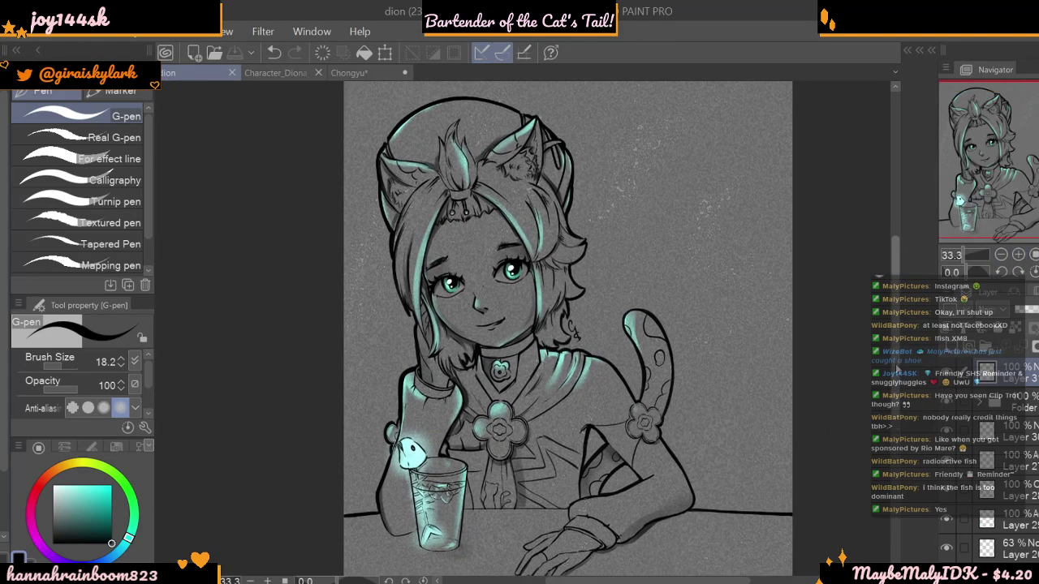
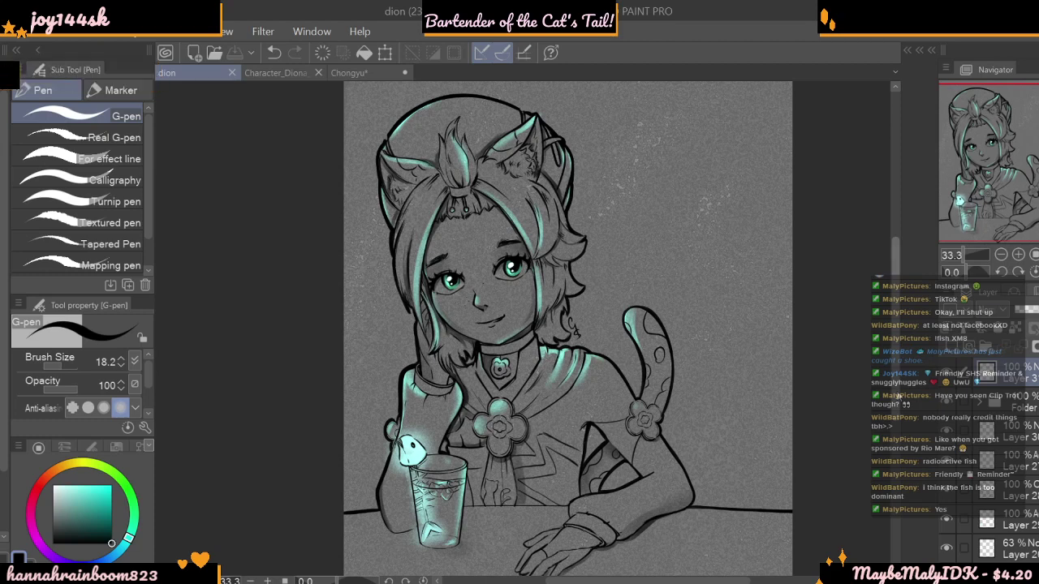
pyautogui.scroll(-2, 897, 317)
pyautogui.scroll(-1, 895, 318)
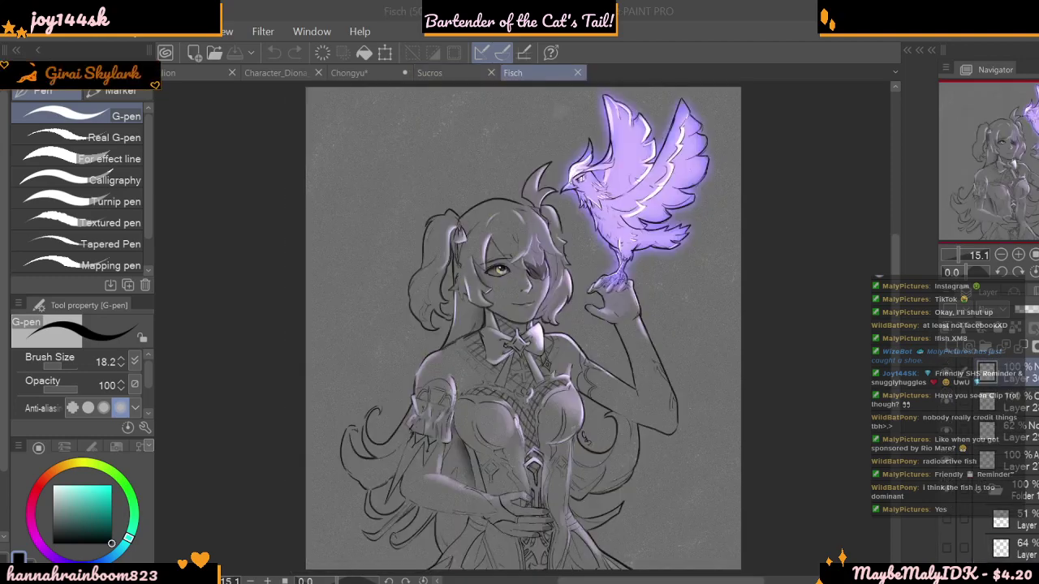
# - Return to the dion drawing, identify the glow layer by toggling layer visibility, and select the additive Layer 29
pyautogui.click(175, 73)
pyautogui.scroll(-1, 625, 283)
pyautogui.scroll(1, 470, 128)
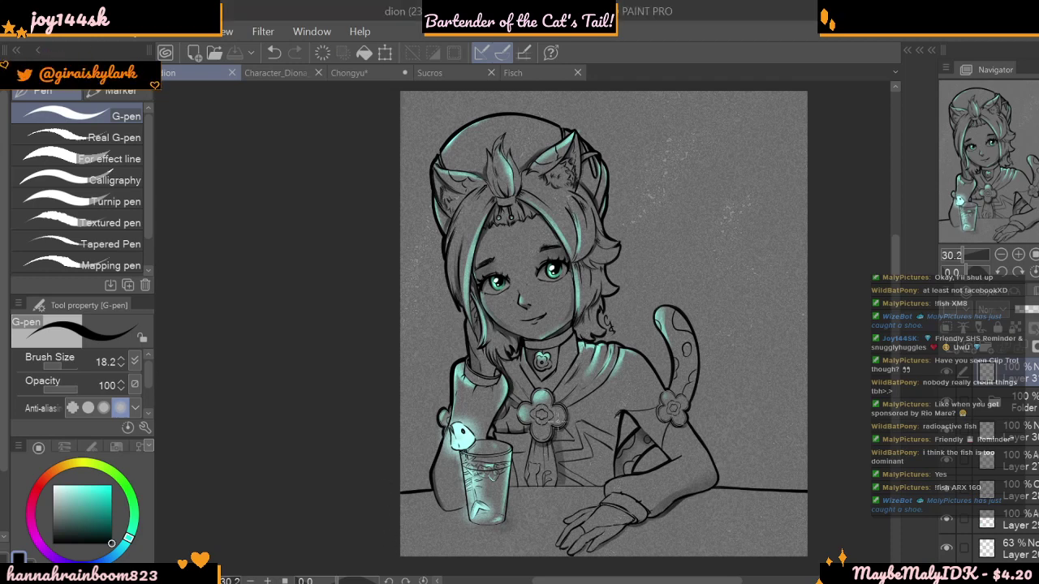
pyautogui.click(1019, 255)
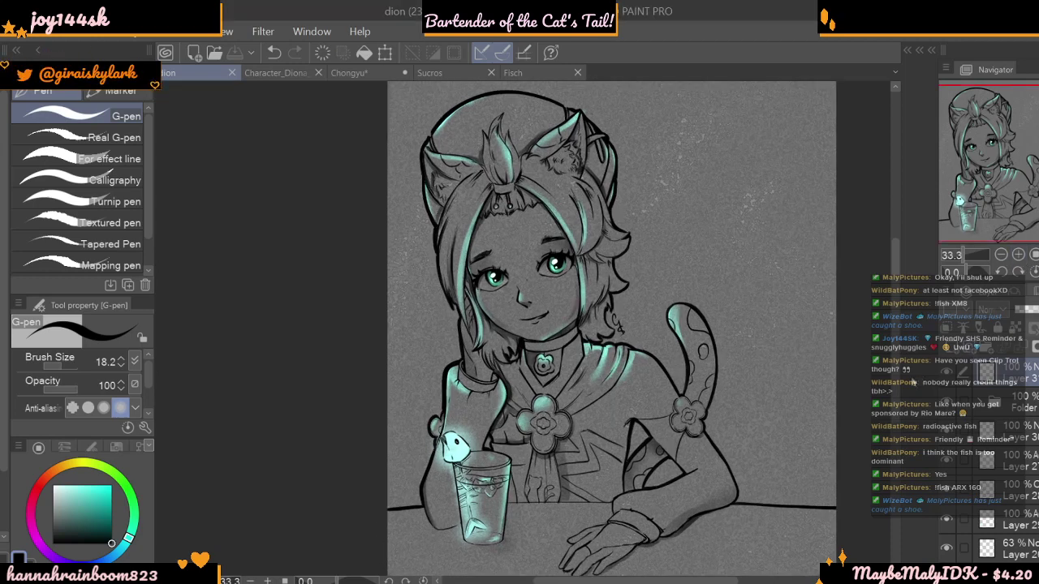
pyautogui.moveTo(896, 378); pyautogui.dragTo(895, 419)
pyautogui.scroll(-3, 947, 445)
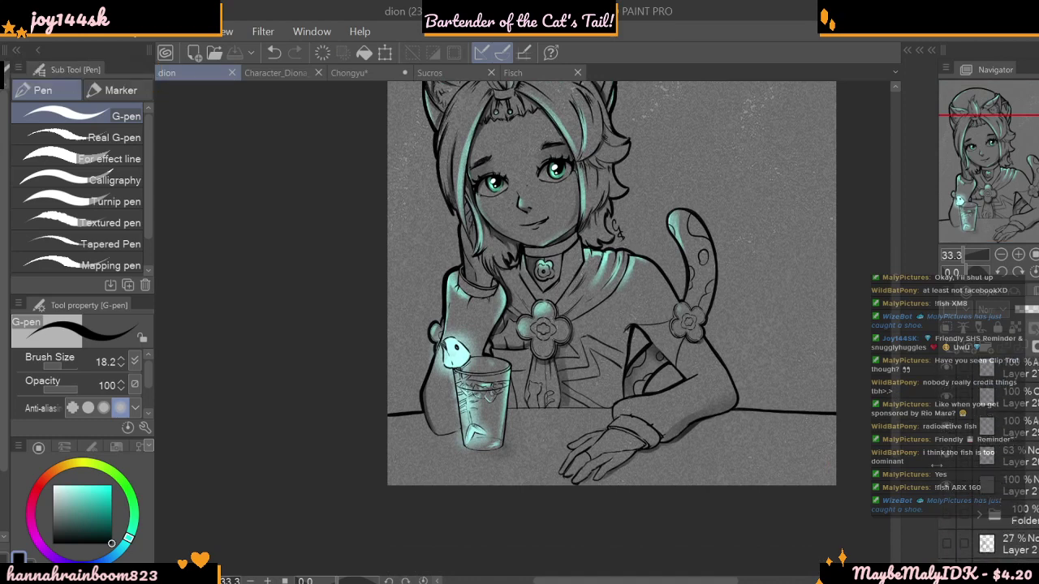
pyautogui.click(947, 428)
pyautogui.click(948, 428)
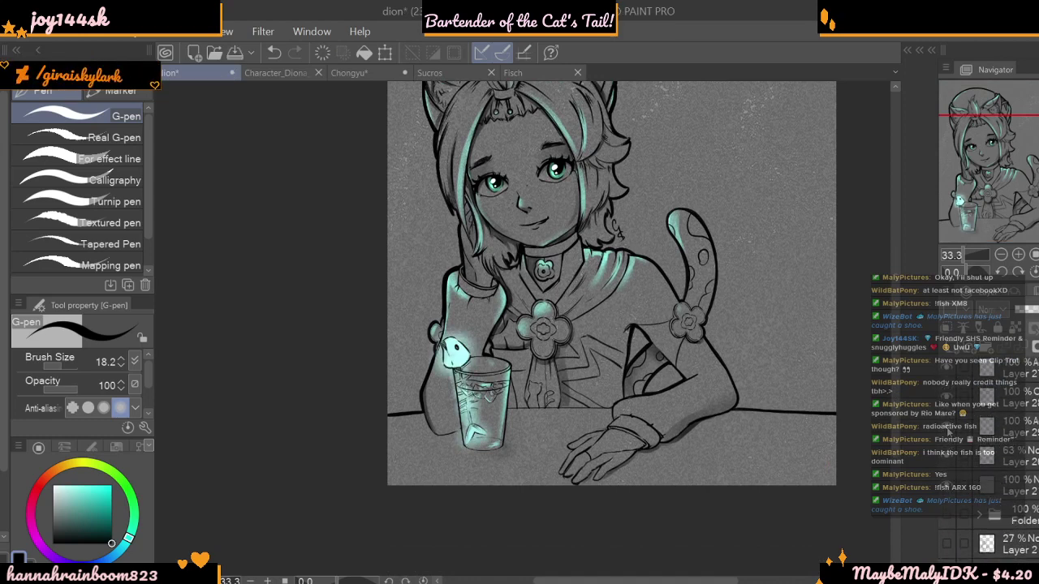
pyautogui.click(949, 431)
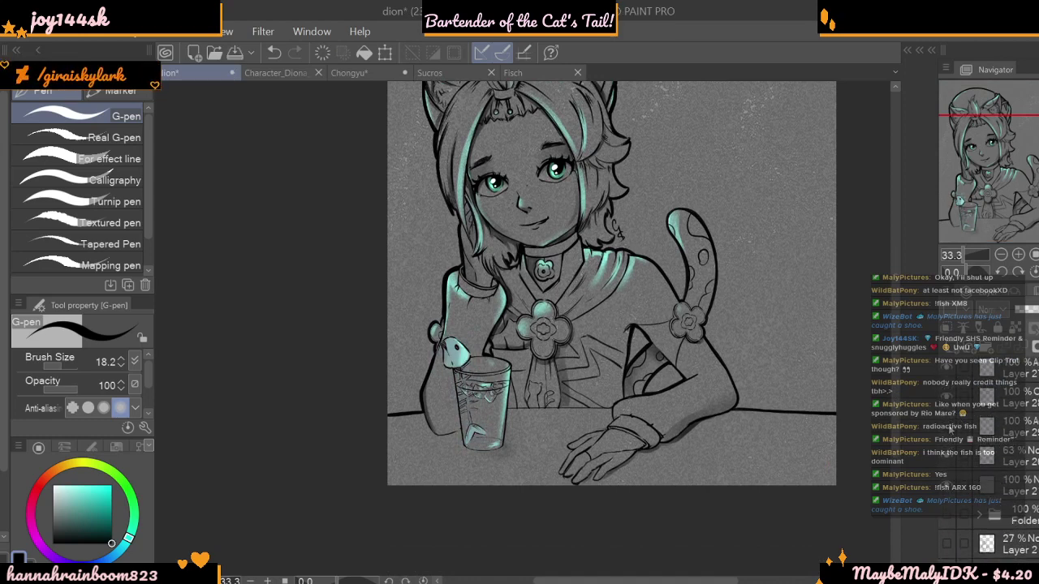
pyautogui.click(949, 431)
pyautogui.click(1002, 427)
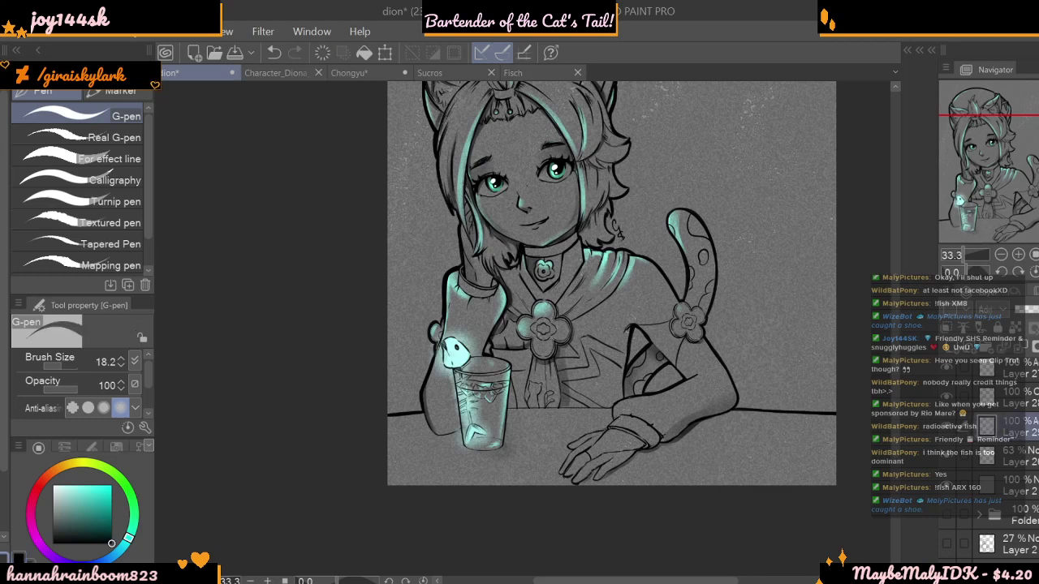
# - Try to thin the glow around the glass with Magda's brush in transparent color at size 315.6, and undo the strokes
pyautogui.press('b')
pyautogui.moveTo(76, 365); pyautogui.dragTo(72, 365)
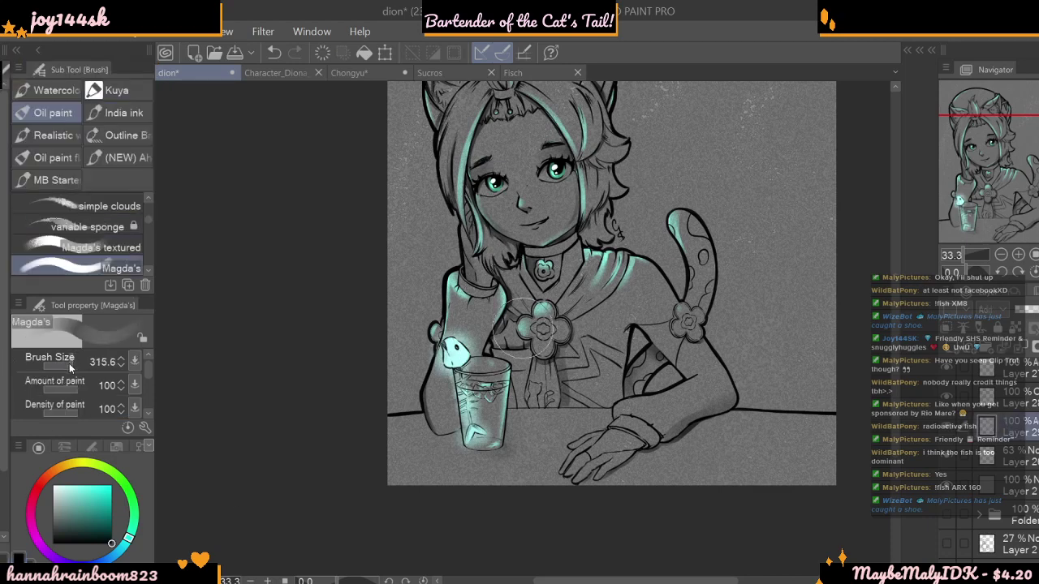
pyautogui.moveTo(467, 439)
pyautogui.mouseDown()
pyautogui.moveTo(485, 425)
pyautogui.moveTo(466, 413)
pyautogui.moveTo(472, 398)
pyautogui.moveTo(454, 457)
pyautogui.mouseUp()
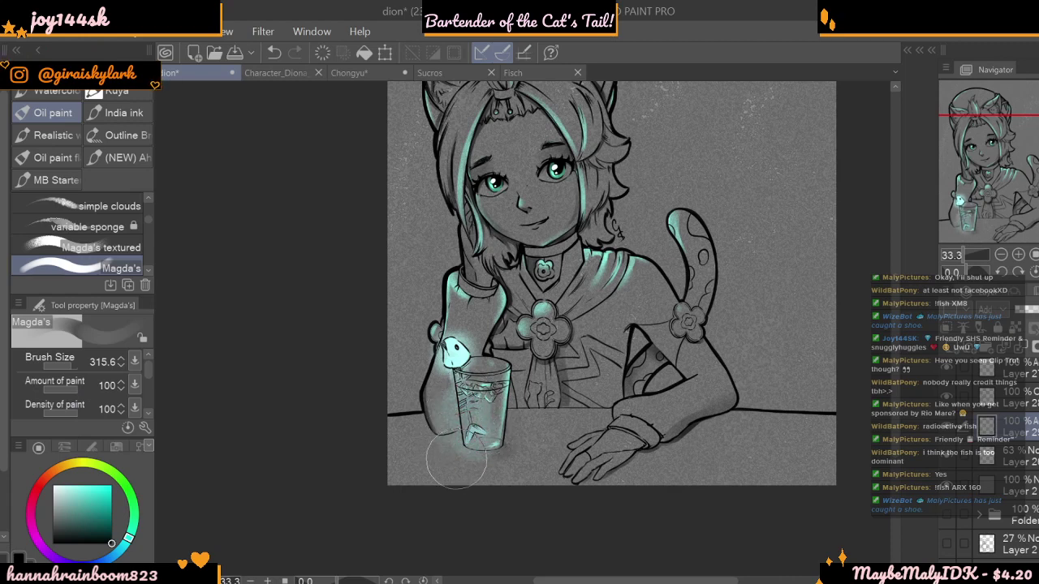
pyautogui.click(274, 52)
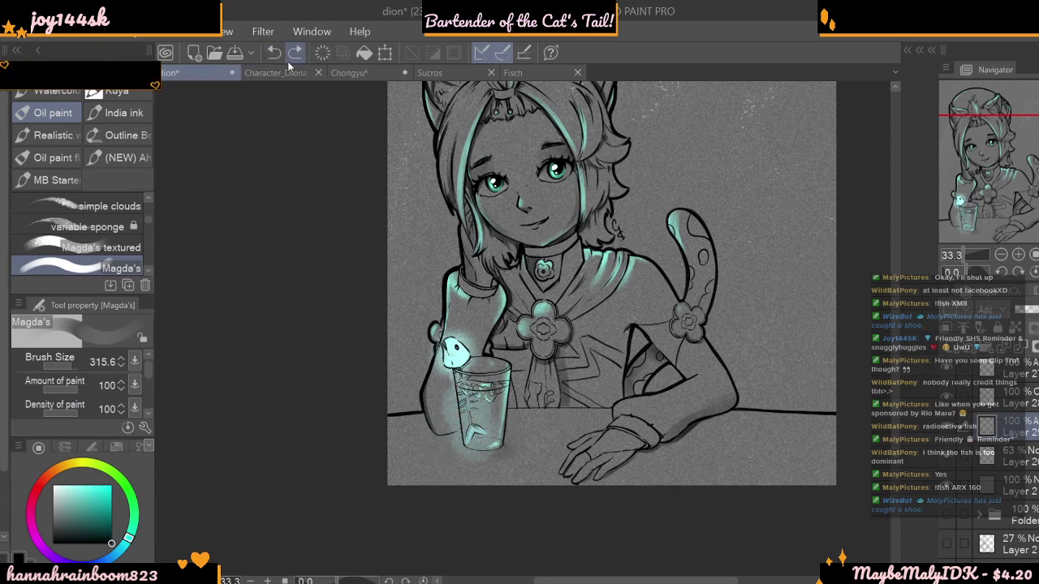
pyautogui.click(272, 54)
pyautogui.click(273, 53)
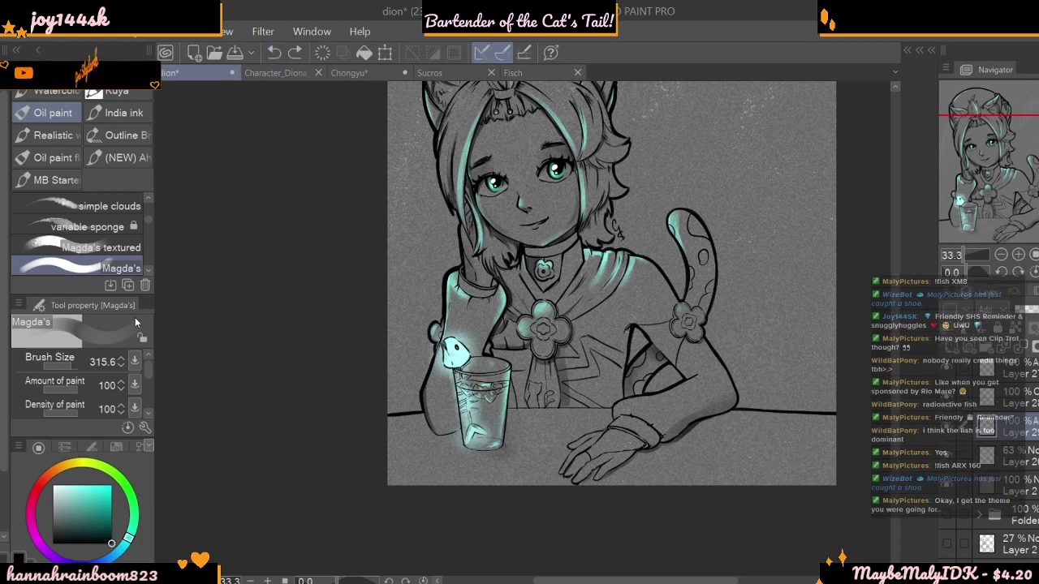
# - Reduce the glow in the glass with Magda's brush in transparent color at size 115.3, and dab light teal below the fish at size 18.2
pyautogui.click(68, 367)
pyautogui.moveTo(486, 408)
pyautogui.mouseDown()
pyautogui.moveTo(454, 431)
pyautogui.moveTo(453, 406)
pyautogui.moveTo(452, 437)
pyautogui.moveTo(472, 445)
pyautogui.moveTo(470, 406)
pyautogui.mouseUp()
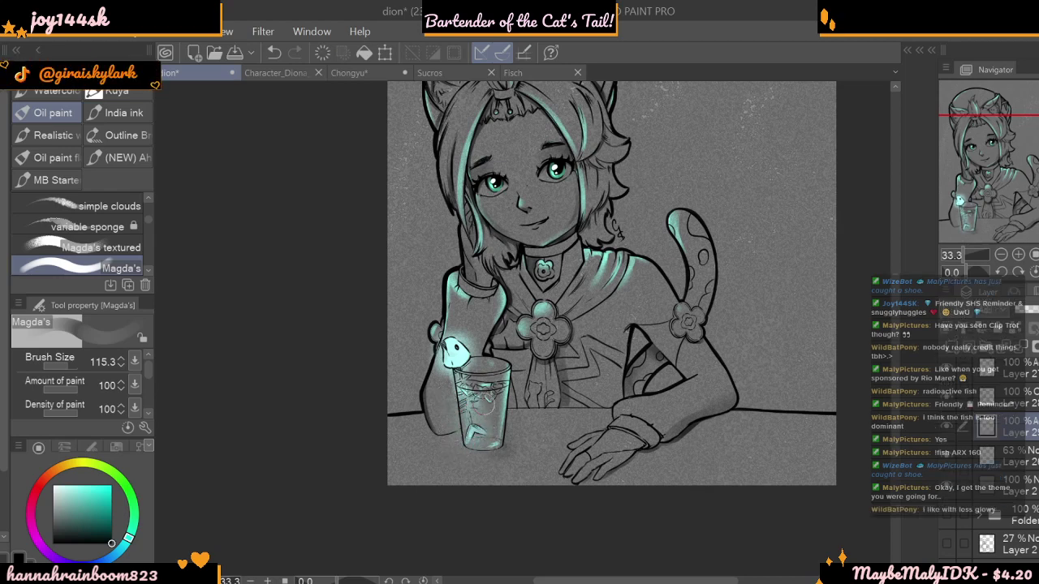
pyautogui.moveTo(69, 365); pyautogui.dragTo(63, 370)
pyautogui.keyDown('alt'); pyautogui.click(464, 358); pyautogui.keyUp('alt')
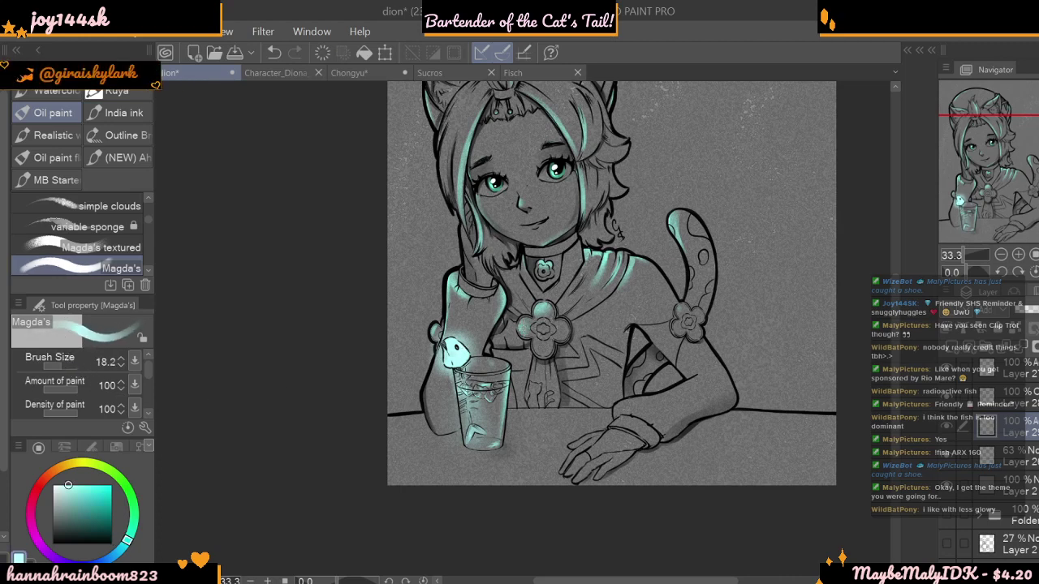
pyautogui.moveTo(456, 381); pyautogui.dragTo(468, 374)
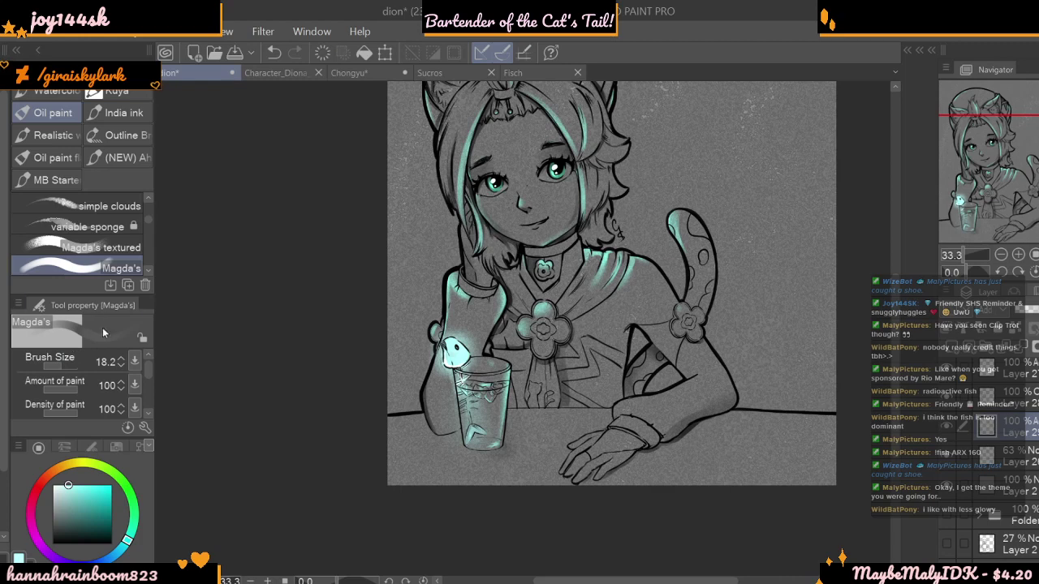
pyautogui.moveTo(72, 366); pyautogui.dragTo(66, 365)
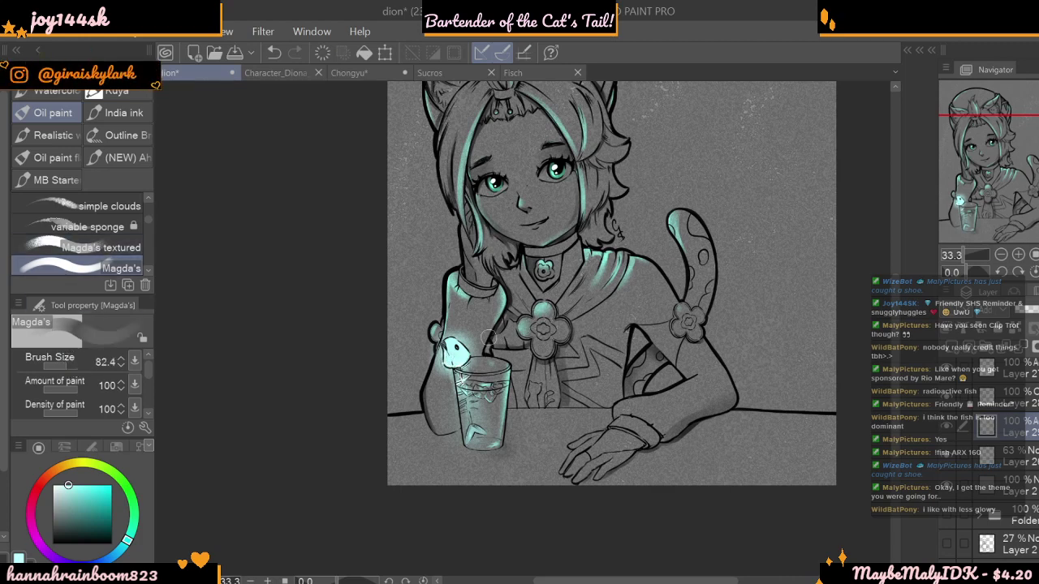
pyautogui.click(1002, 256)
pyautogui.click(1004, 255)
pyautogui.click(1003, 256)
pyautogui.click(1019, 255)
pyautogui.click(1019, 255)
pyautogui.moveTo(896, 355); pyautogui.dragTo(896, 335)
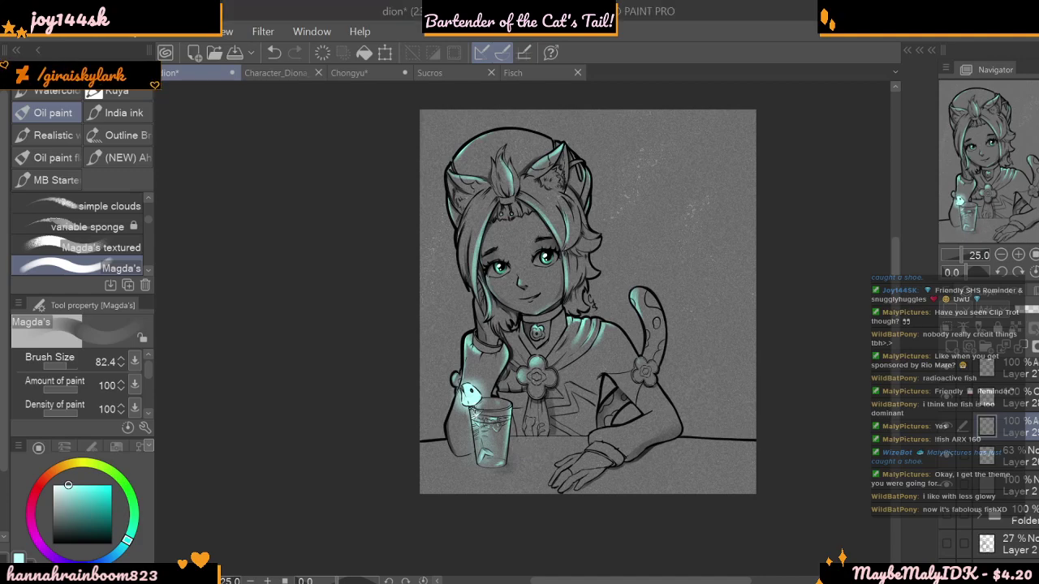
# - Add a layer at the top of the stack and draw a bent drinking straw in the glass with the black G-pen at size 9.3
pyautogui.hotkey('ctrl', 'alt', '0')
pyautogui.moveTo(895, 329); pyautogui.dragTo(895, 400)
pyautogui.click(1030, 366)
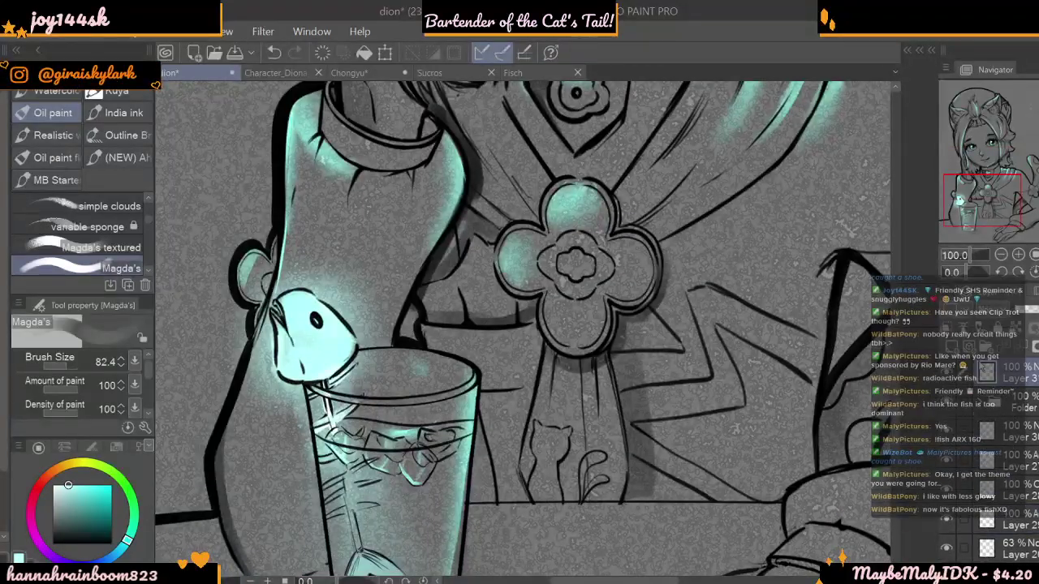
pyautogui.click(951, 347)
pyautogui.moveTo(108, 538); pyautogui.dragTo(131, 534)
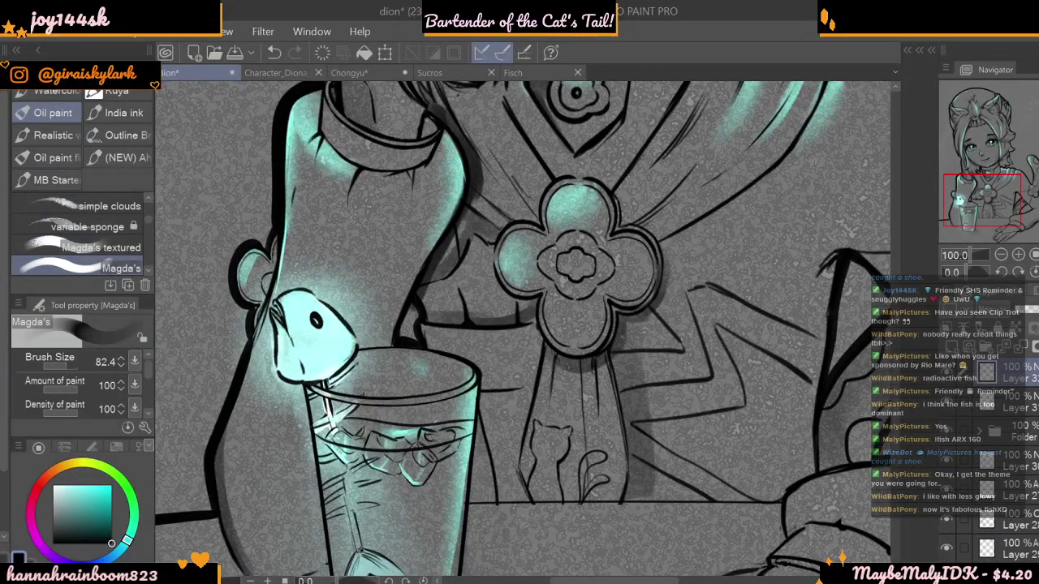
pyautogui.press('p')
pyautogui.moveTo(69, 369); pyautogui.dragTo(56, 369)
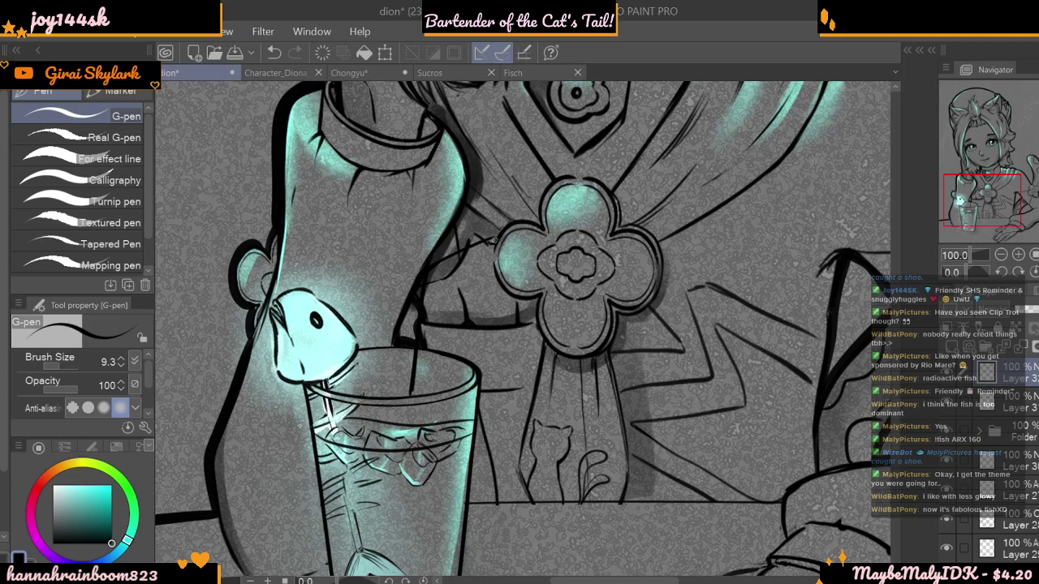
pyautogui.moveTo(458, 264)
pyautogui.mouseDown()
pyautogui.moveTo(432, 289)
pyautogui.moveTo(406, 433)
pyautogui.mouseUp()
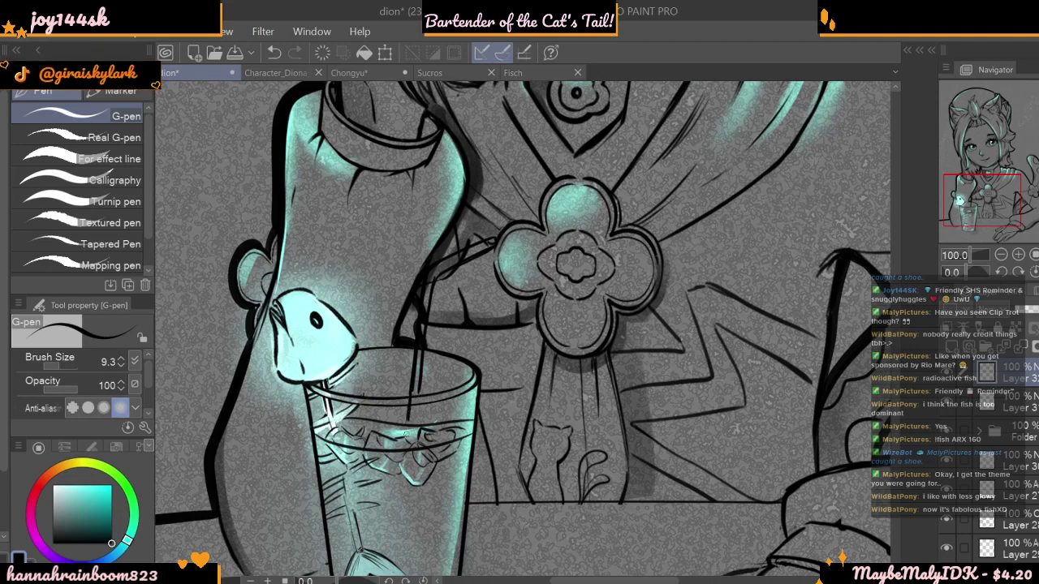
pyautogui.moveTo(420, 387); pyautogui.dragTo(414, 442)
pyautogui.click(1002, 255)
pyautogui.moveTo(464, 396); pyautogui.dragTo(462, 470)
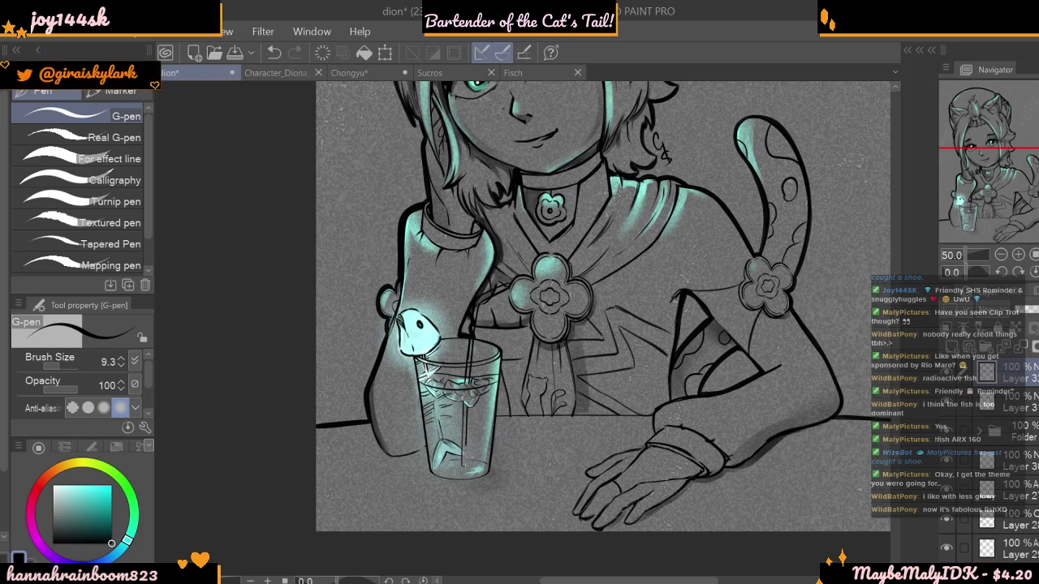
pyautogui.click(1018, 254)
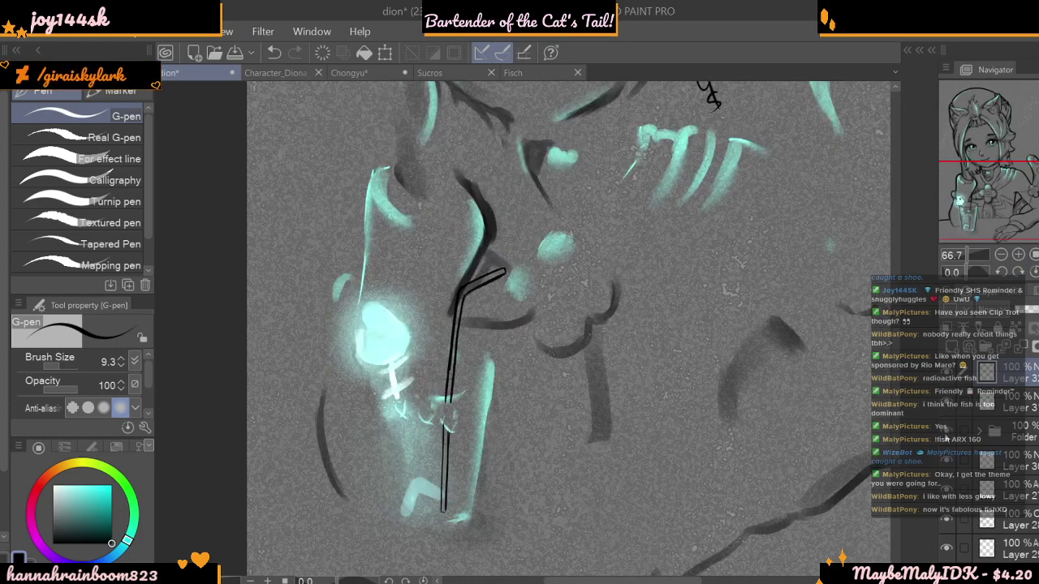
# - In the line-art folder, erase the lines crossing the straw at the arm and glass rim, using the G-pen in transparent color at size 30.1
pyautogui.click(991, 441)
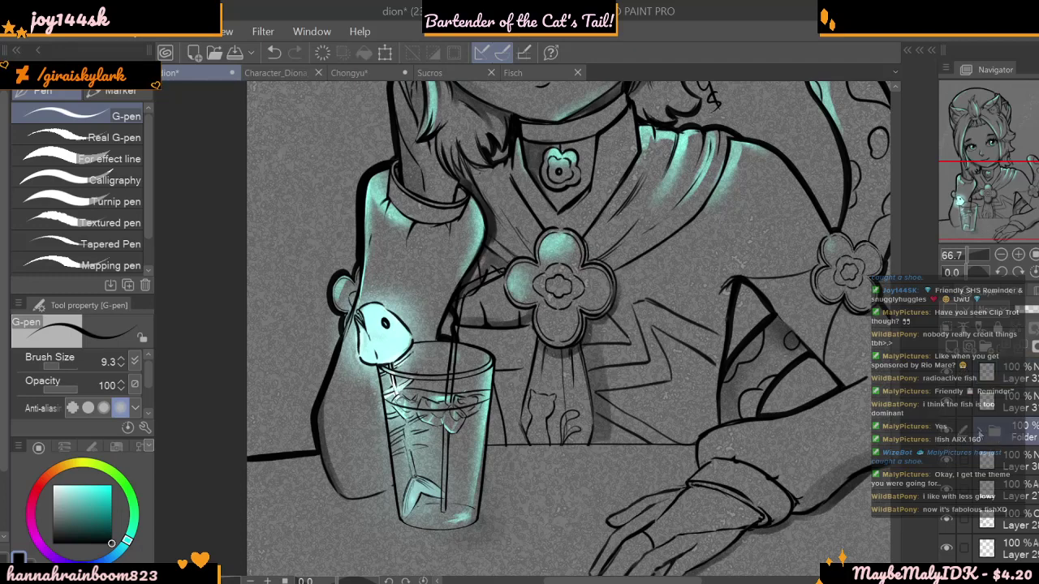
pyautogui.click(980, 432)
pyautogui.scroll(-4, 998, 439)
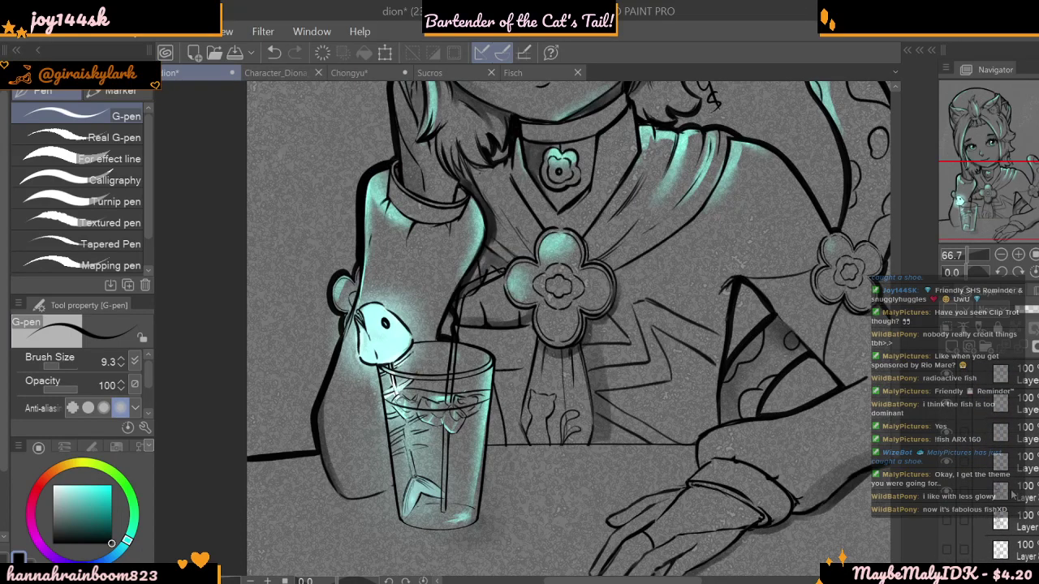
pyautogui.click(5, 558)
pyautogui.moveTo(69, 366); pyautogui.dragTo(63, 366)
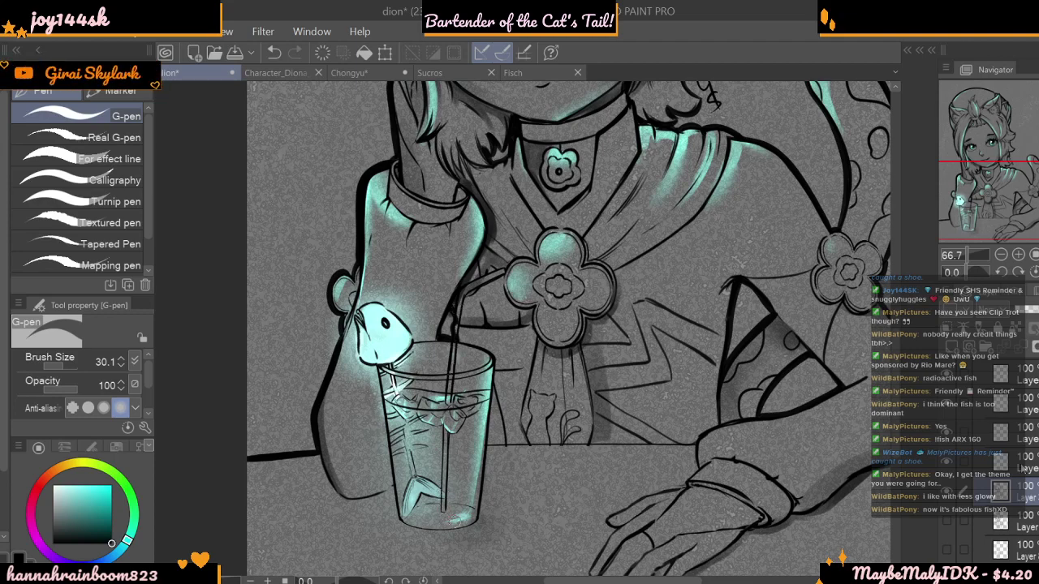
pyautogui.click(951, 425)
pyautogui.click(950, 407)
pyautogui.click(947, 403)
pyautogui.click(979, 407)
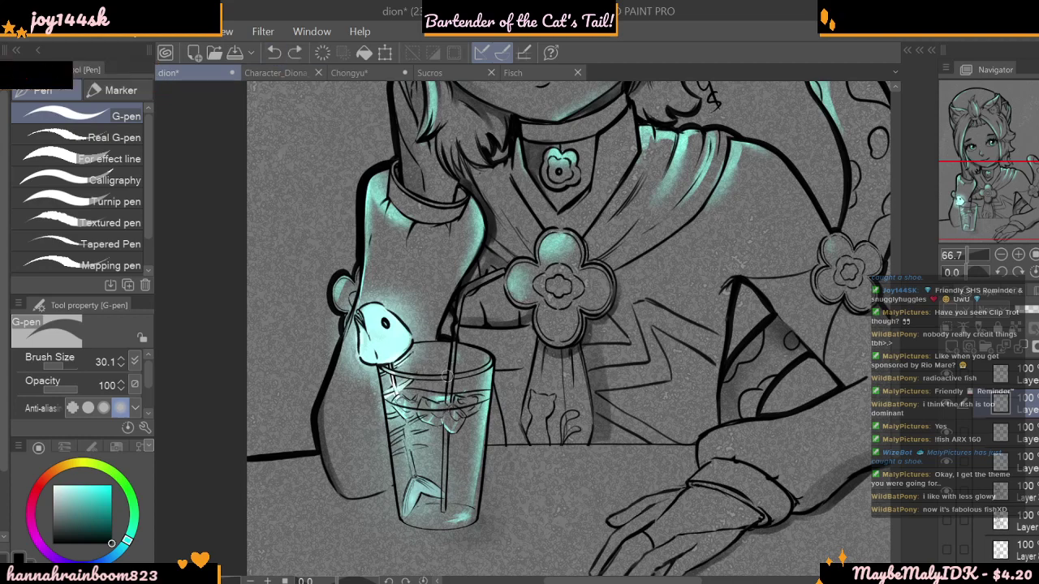
pyautogui.moveTo(450, 380); pyautogui.dragTo(449, 393)
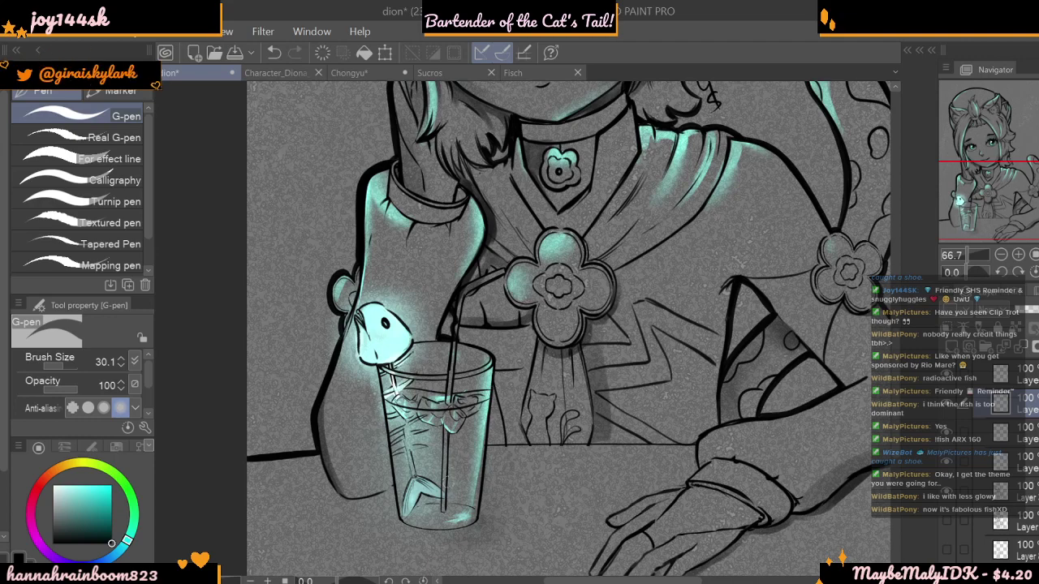
# - Check the other line-art layers in the folder and clear the remaining lines crossing the straw with the transparent G-pen
pyautogui.click(953, 377)
pyautogui.click(952, 377)
pyautogui.click(994, 378)
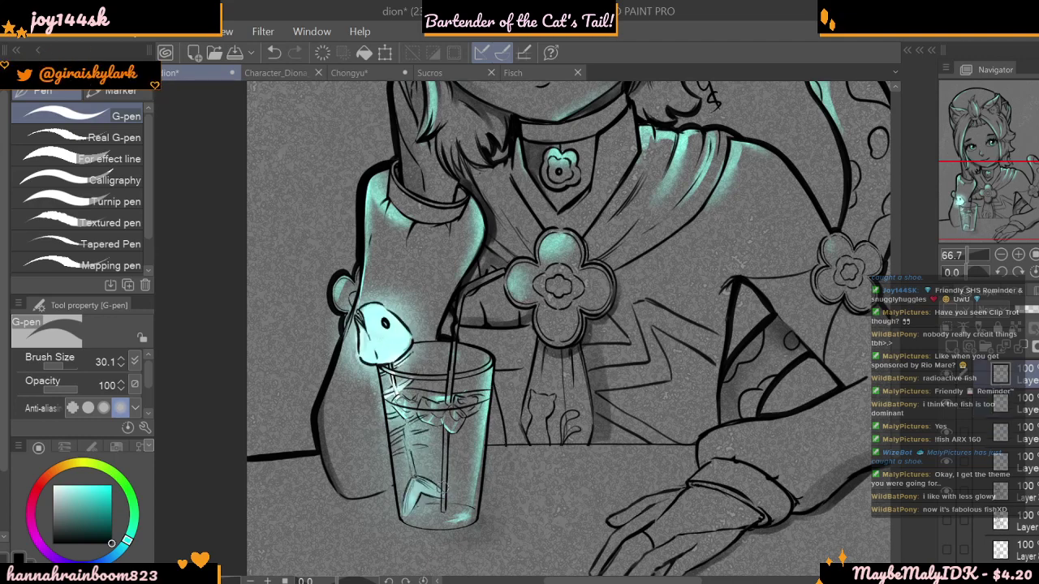
pyautogui.scroll(1, 1028, 416)
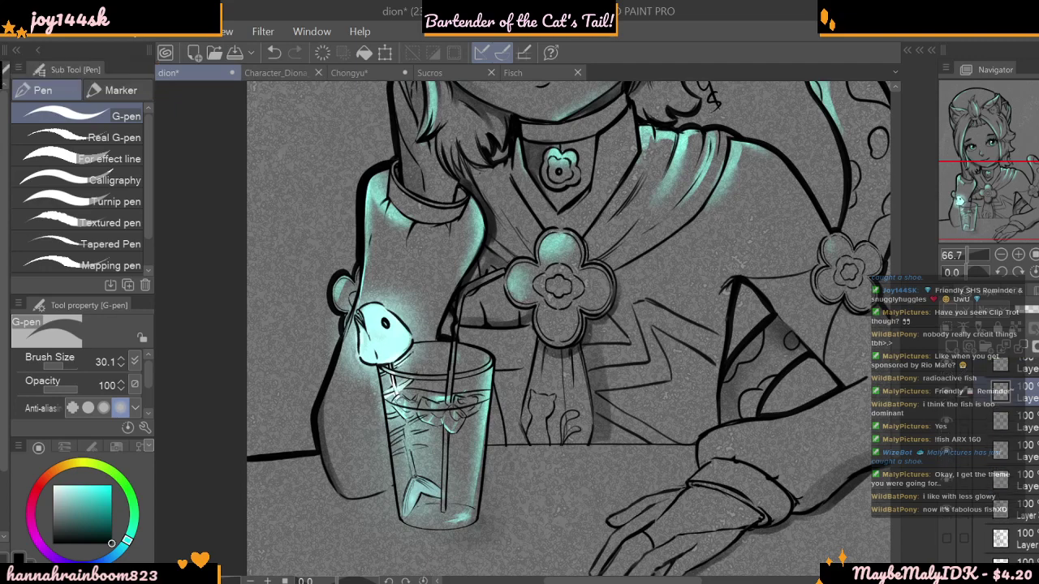
pyautogui.scroll(5, 1007, 455)
pyautogui.click(951, 471)
pyautogui.click(954, 473)
pyautogui.click(990, 468)
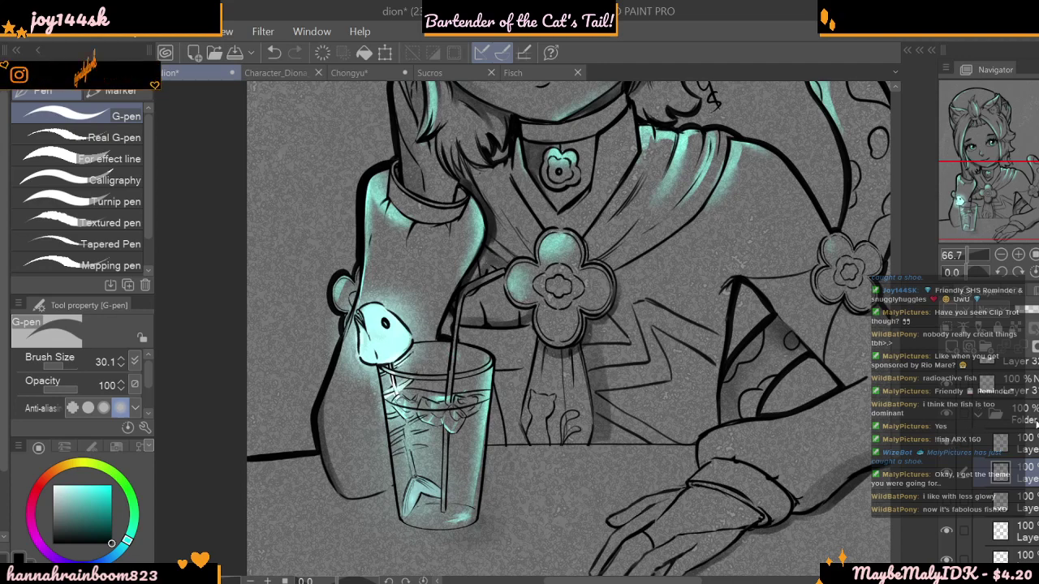
# - Hide the signature layer, check the straw layer by toggling its visibility, and select it
pyautogui.scroll(1, 952, 441)
pyautogui.click(949, 401)
pyautogui.click(949, 376)
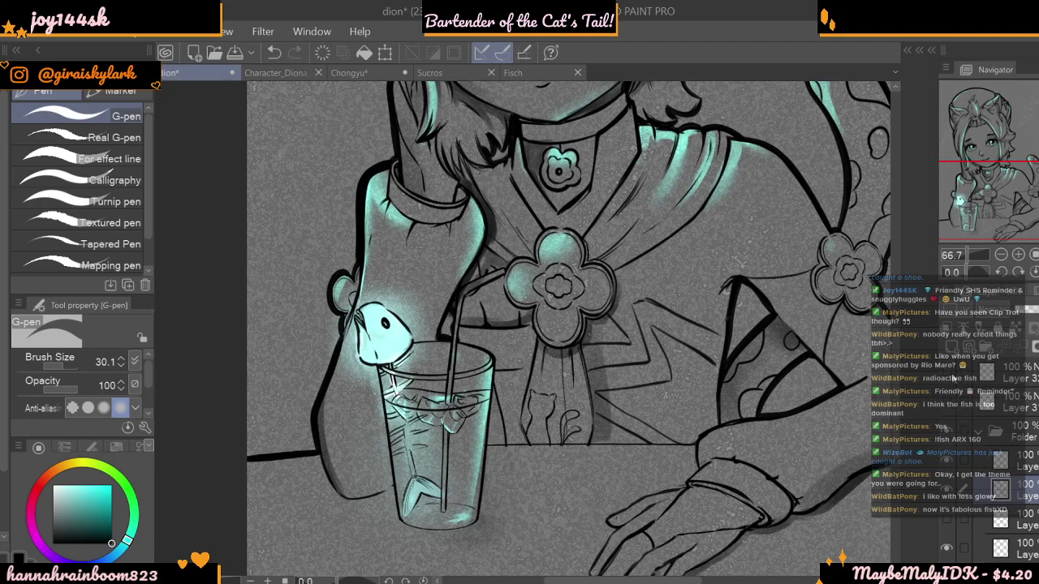
pyautogui.click(949, 377)
pyautogui.click(986, 375)
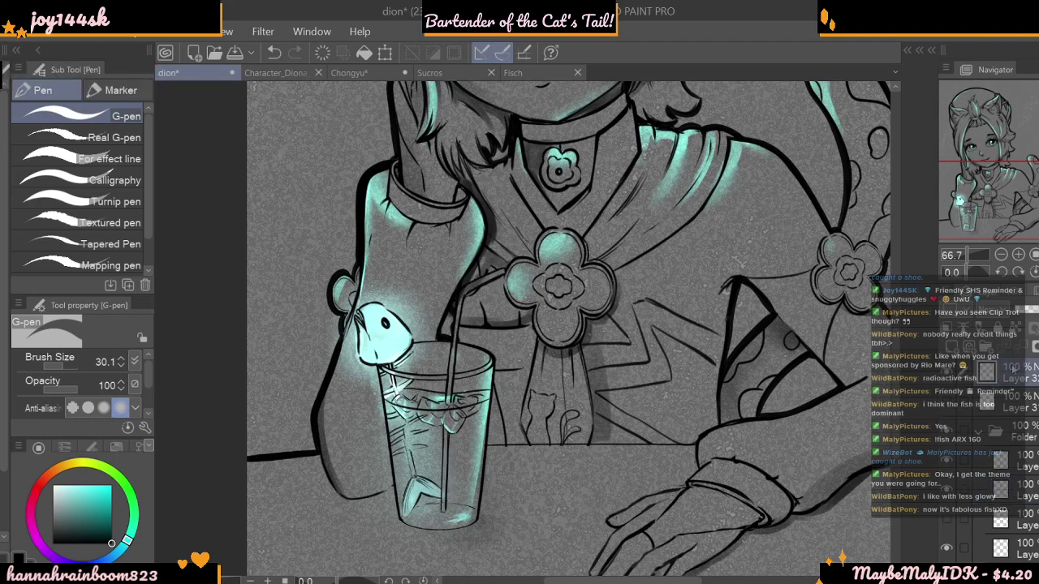
# - Toggle the shading and glow layers to identify them, select the Overlay shading Layer 28, and set the G-pen to size 18.2
pyautogui.scroll(-5, 1008, 370)
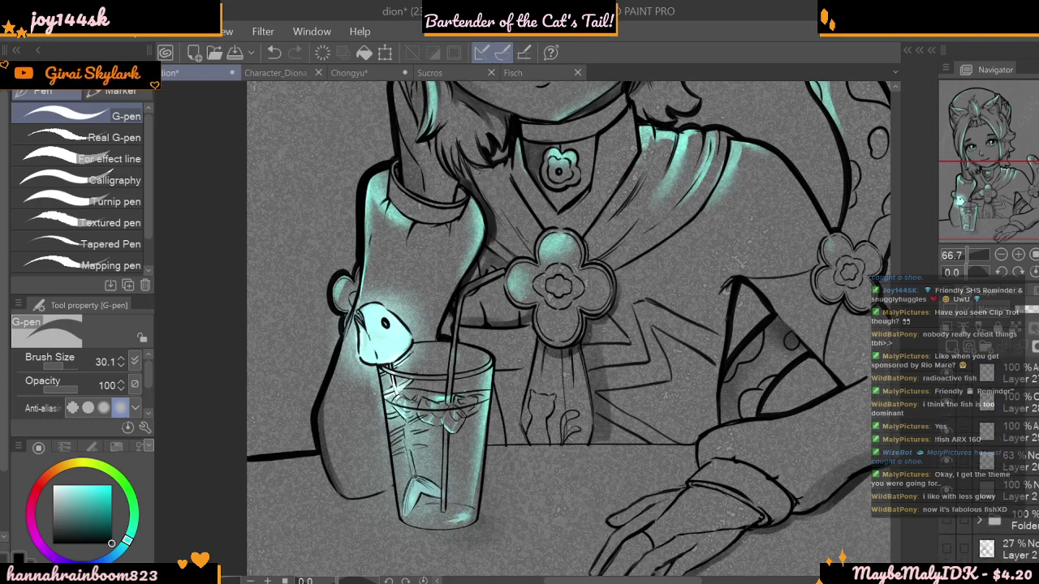
pyautogui.click(946, 465)
pyautogui.click(946, 465)
pyautogui.click(947, 438)
pyautogui.click(947, 448)
pyautogui.click(1007, 406)
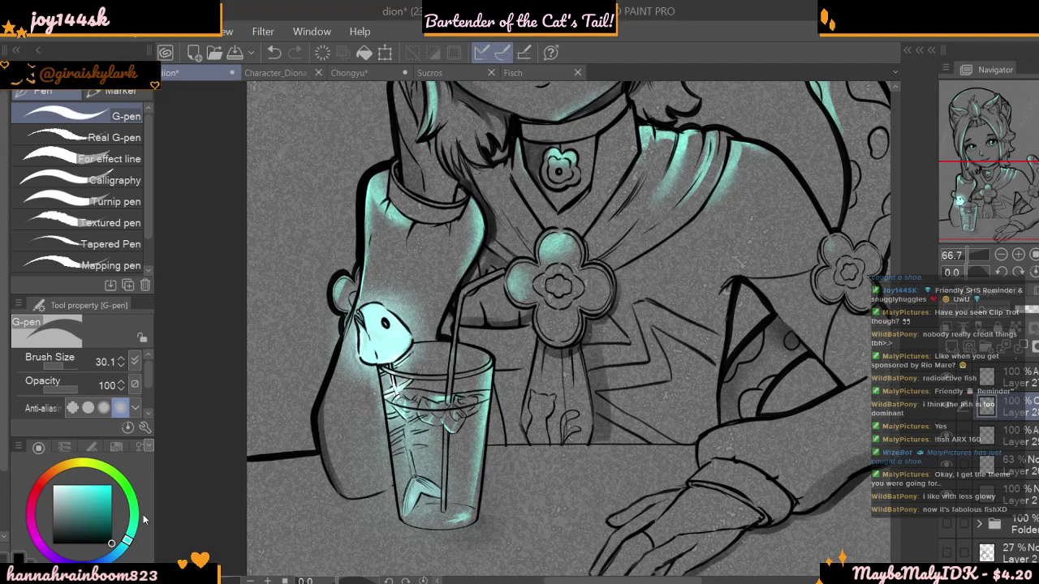
pyautogui.moveTo(73, 365); pyautogui.dragTo(62, 362)
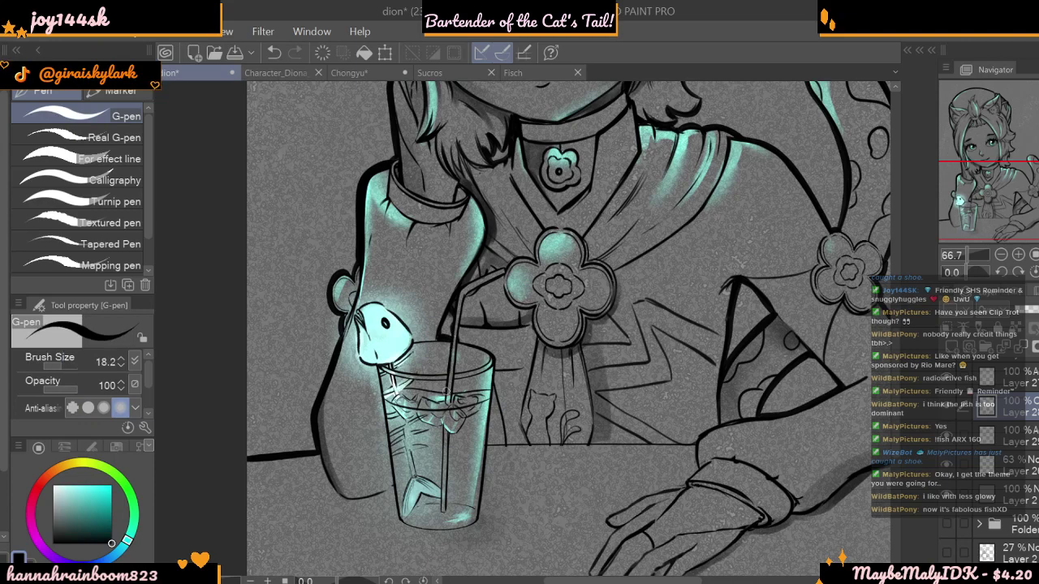
# - Check the shading and glow layers by toggling their visibility, and select the 63% opacity layer below them
pyautogui.click(946, 436)
pyautogui.click(947, 436)
pyautogui.click(945, 385)
pyautogui.click(945, 385)
pyautogui.click(979, 381)
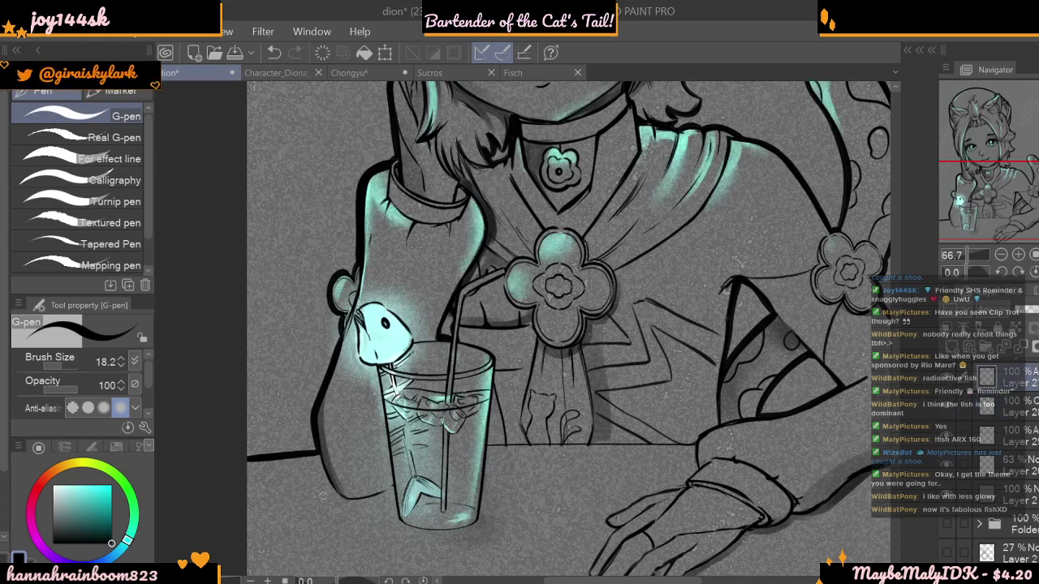
pyautogui.press('c')
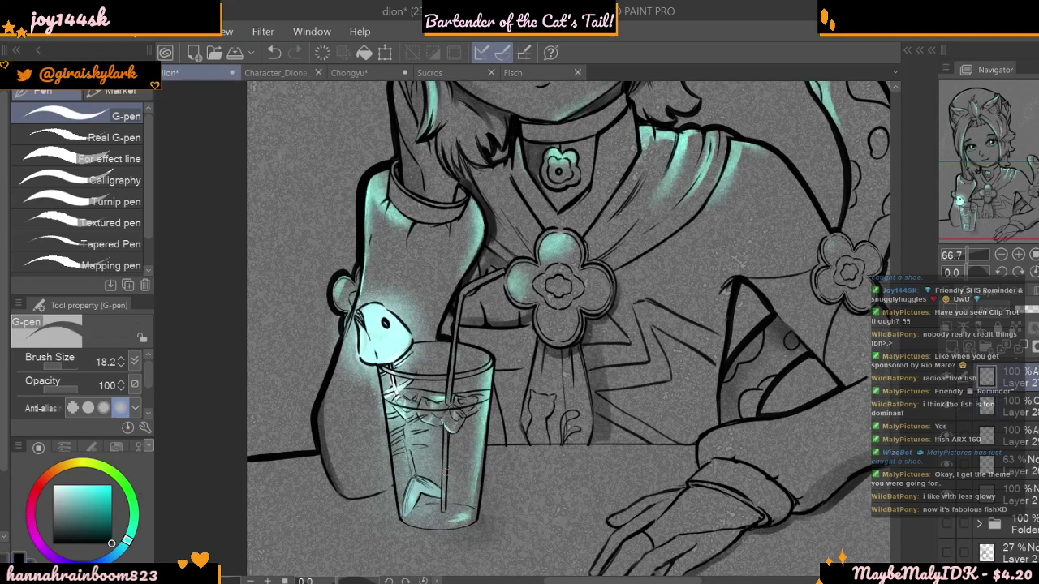
pyautogui.click(1029, 440)
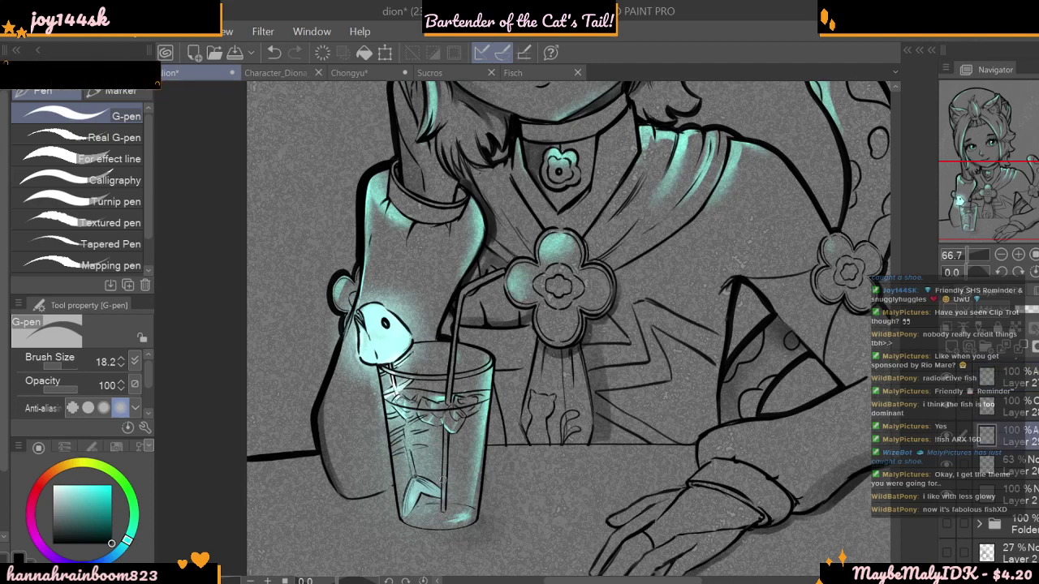
pyautogui.scroll(3, 1009, 429)
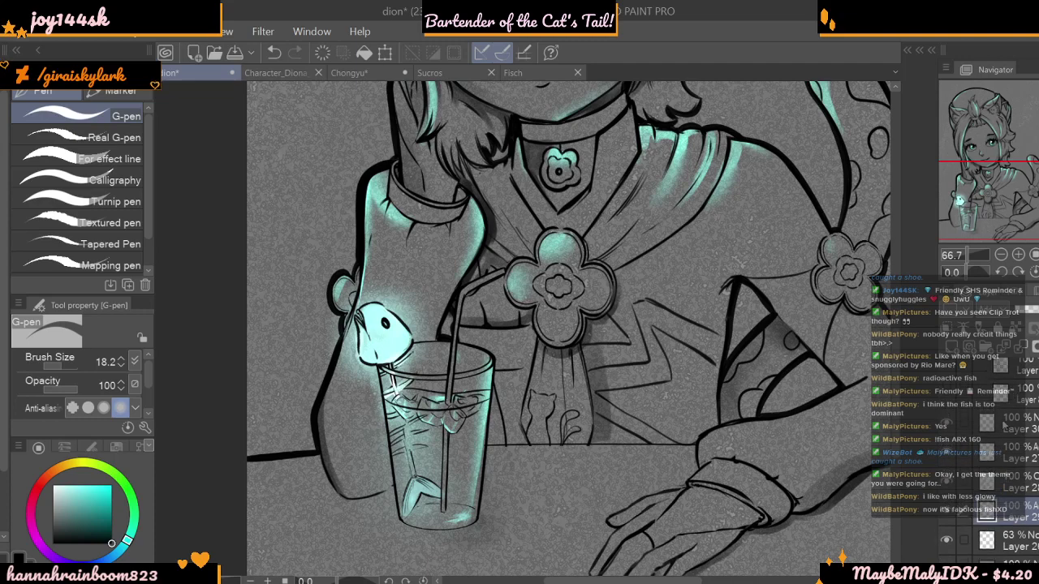
pyautogui.click(1017, 534)
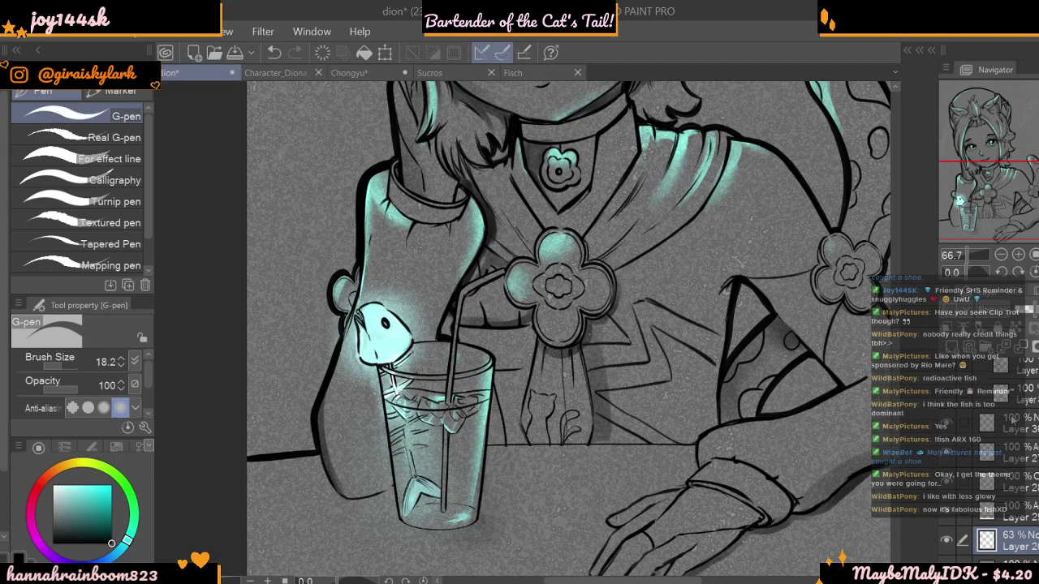
pyautogui.scroll(3, 951, 469)
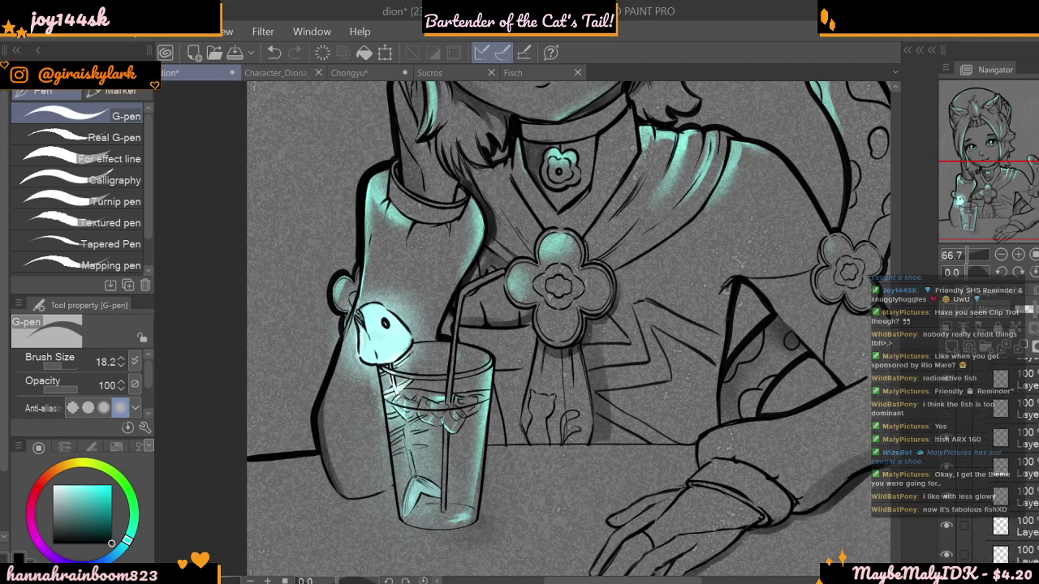
# - Toggle the line-art folder and its layers to find the glass and fish outlines, select the outline layer, and set the G-pen to size 9.3
pyautogui.click(946, 488)
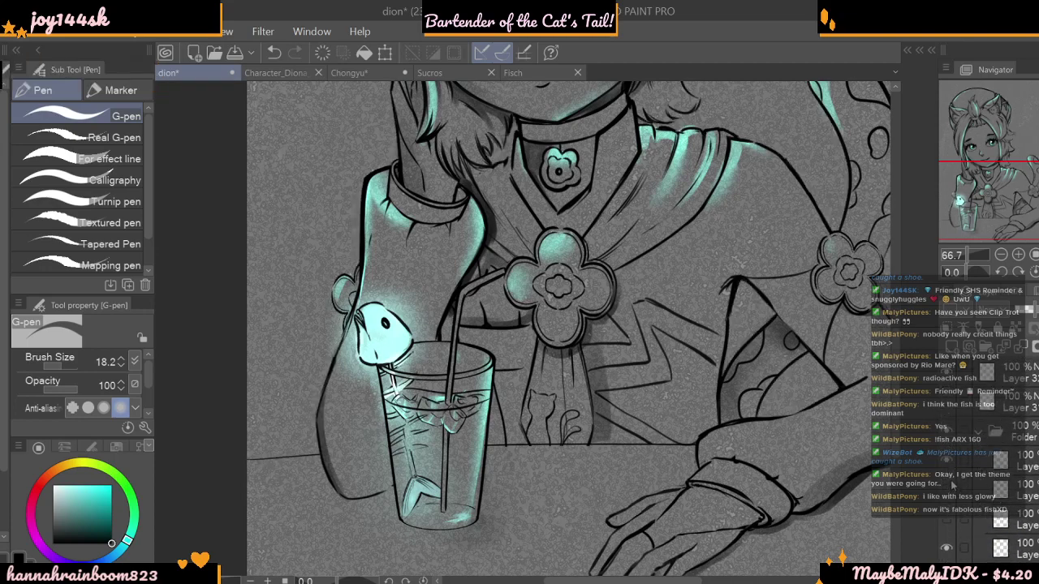
pyautogui.click(947, 488)
pyautogui.scroll(-3, 948, 467)
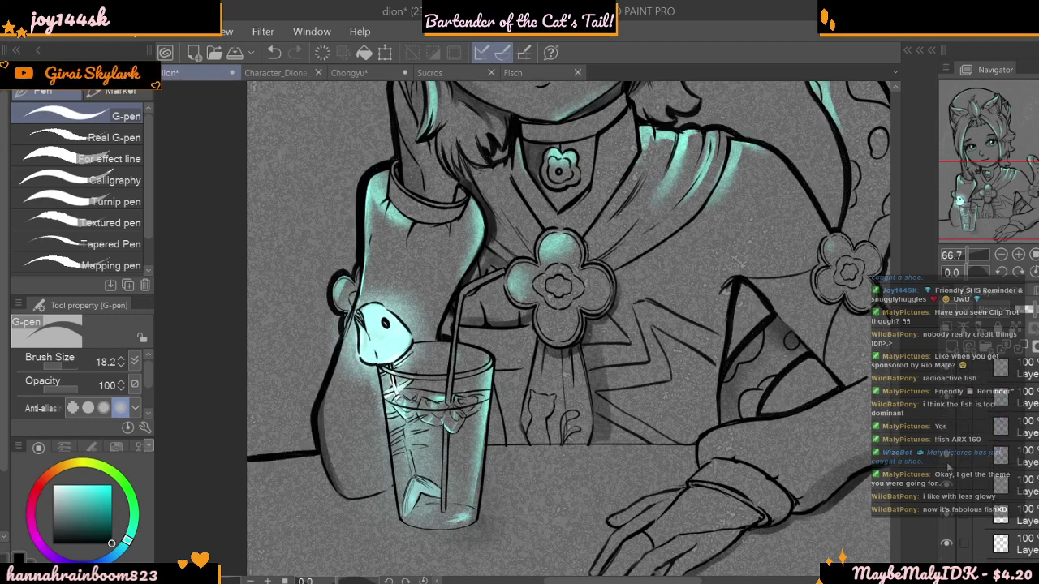
pyautogui.click(946, 456)
pyautogui.click(948, 513)
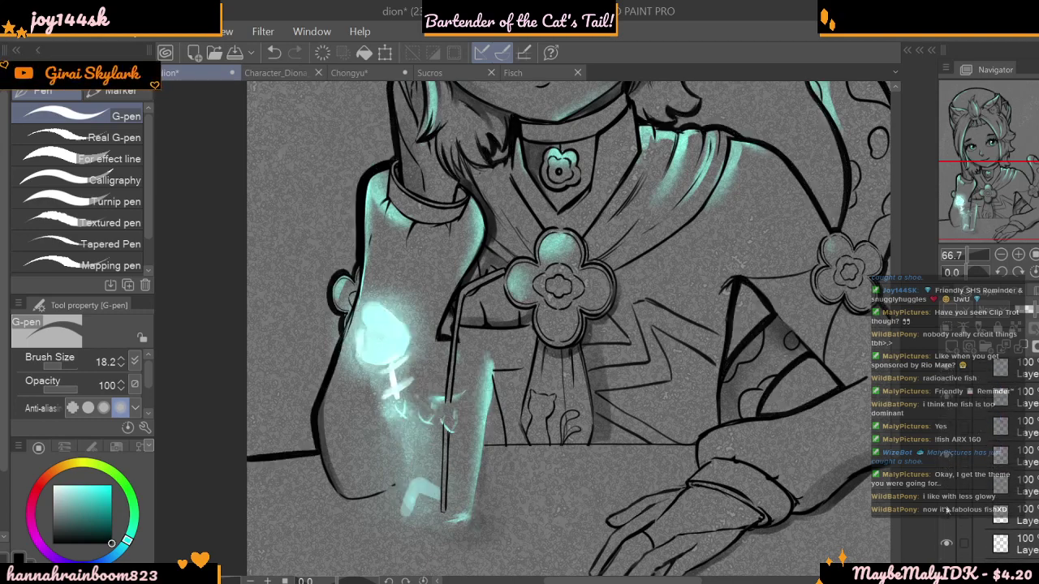
pyautogui.click(947, 487)
pyautogui.click(947, 514)
pyautogui.click(996, 511)
pyautogui.press('c')
pyautogui.moveTo(66, 368); pyautogui.dragTo(56, 368)
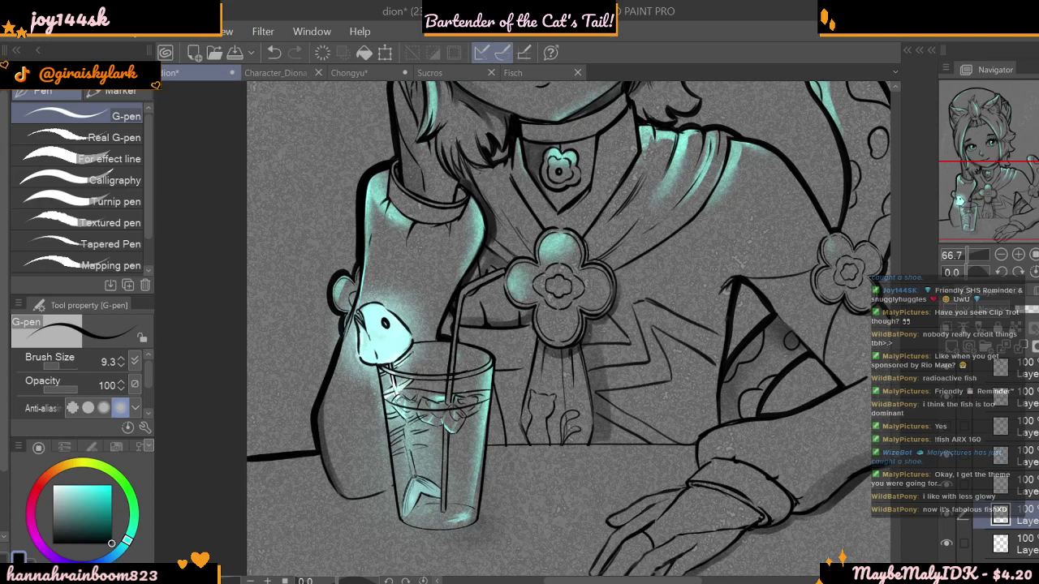
# - Select the straw layer, switch the G-pen to transparent color, and check the line-art folder by toggling its visibility
pyautogui.scroll(3, 998, 463)
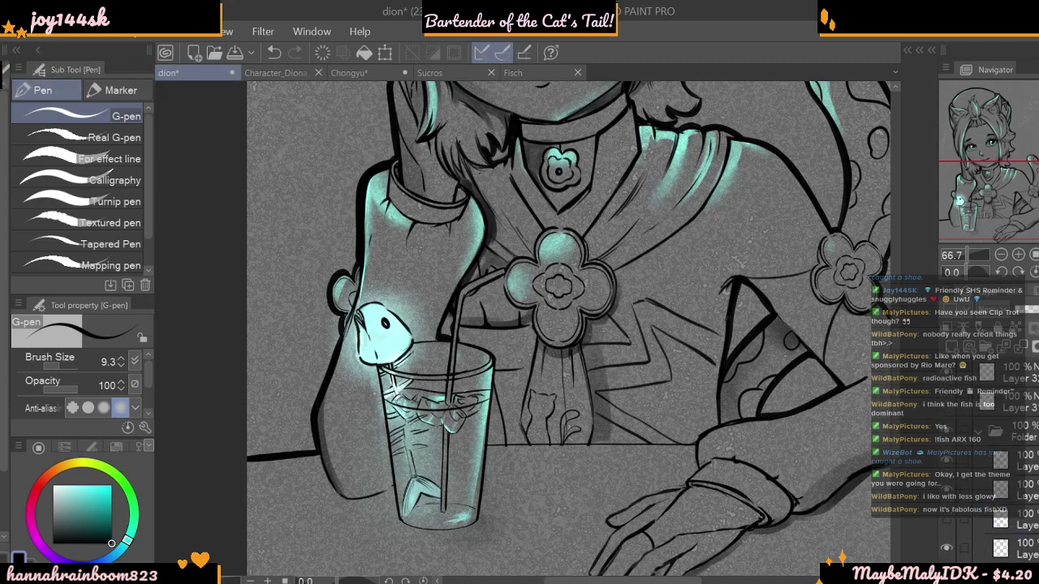
pyautogui.click(946, 375)
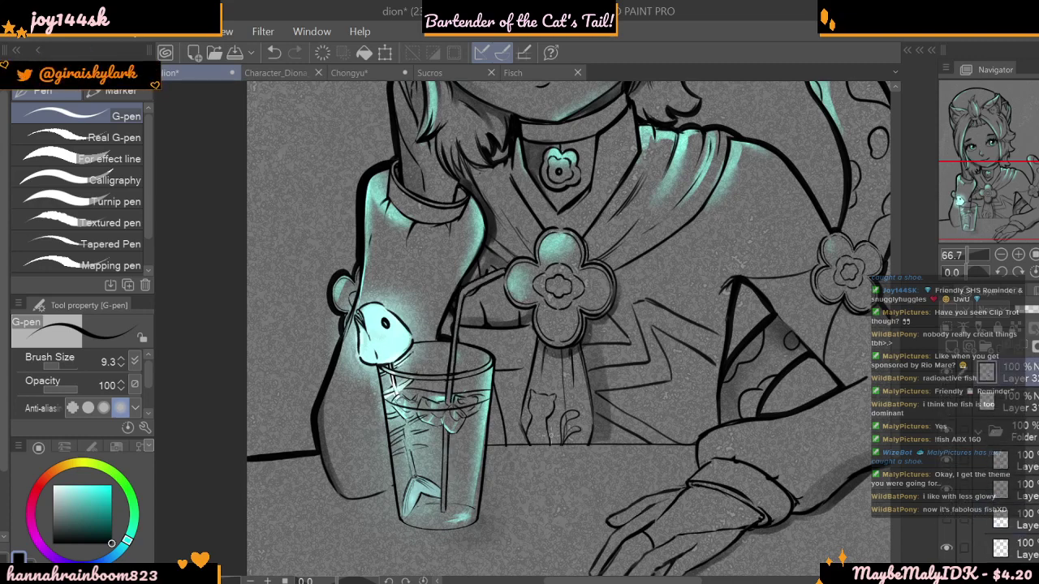
pyautogui.press('c')
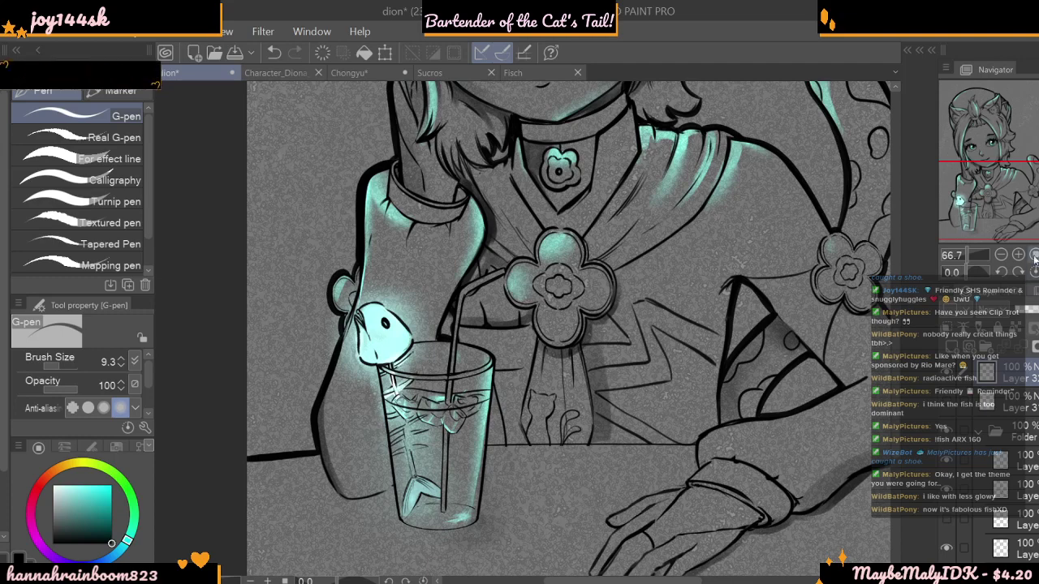
pyautogui.click(1018, 254)
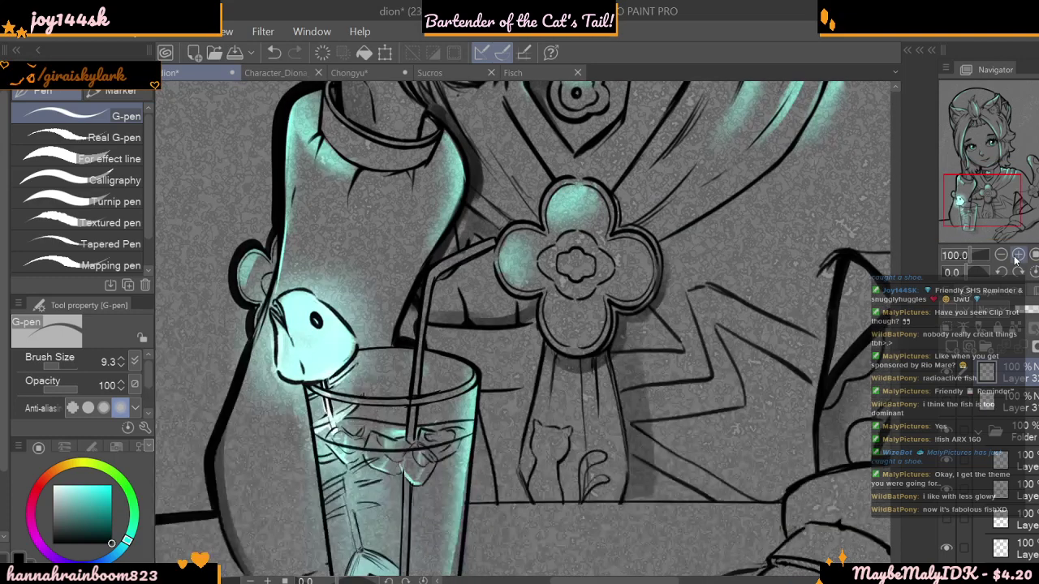
pyautogui.click(1018, 256)
pyautogui.click(946, 430)
pyautogui.click(947, 430)
# - Examine the layers in the line-art folder one by one, toggling the glass, fish and ice outlines around the straw
pyautogui.scroll(-1, 1003, 434)
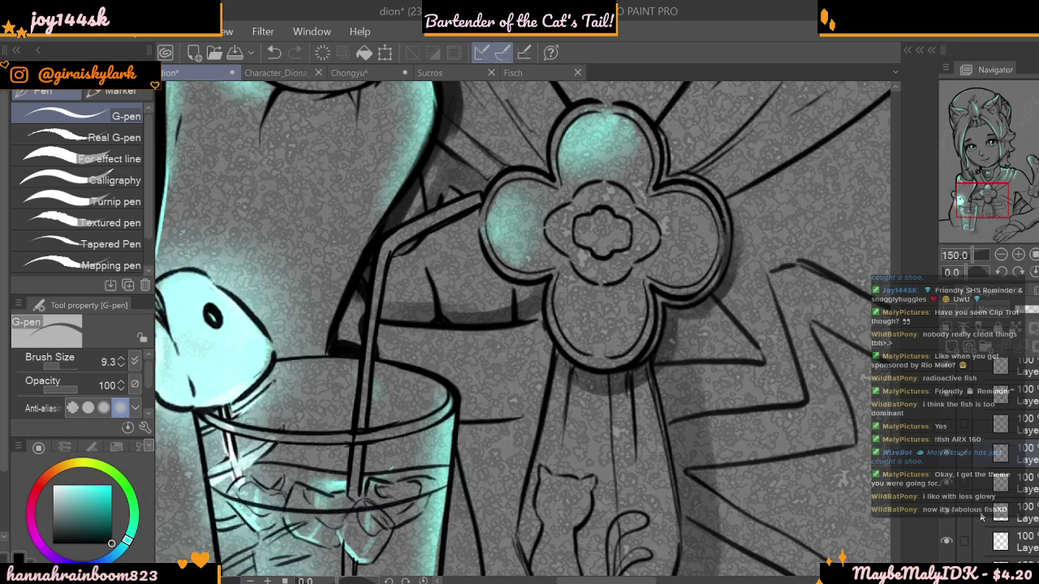
pyautogui.click(999, 499)
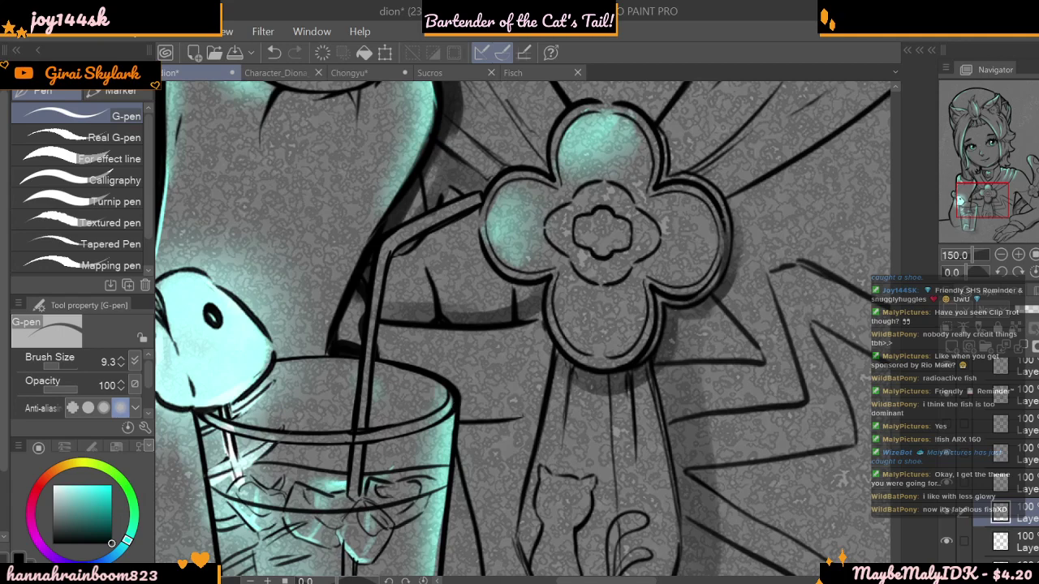
pyautogui.scroll(-5, 998, 463)
pyautogui.click(946, 452)
pyautogui.click(946, 451)
pyautogui.click(945, 421)
pyautogui.click(945, 422)
pyautogui.scroll(5, 947, 423)
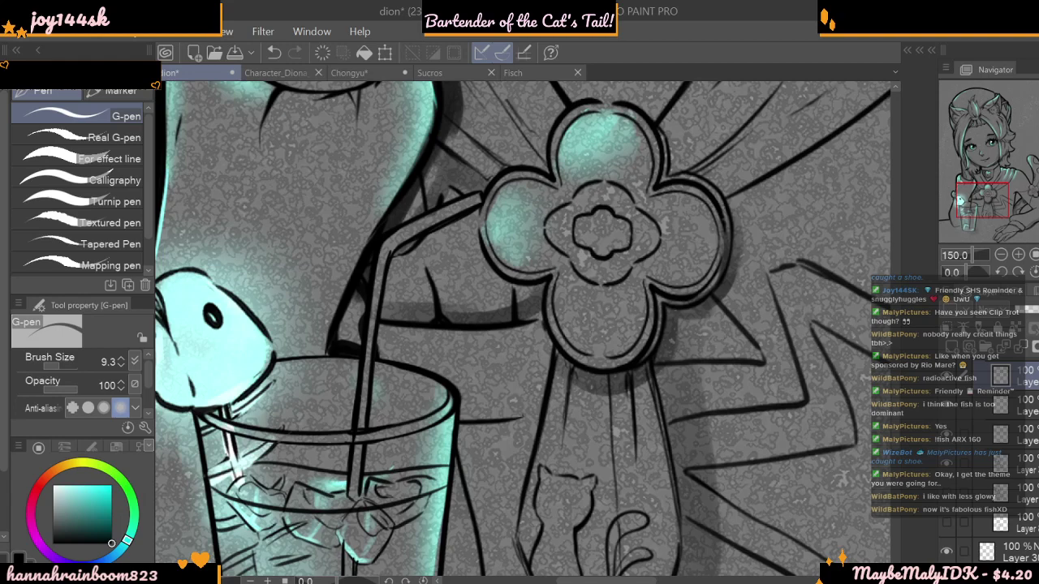
pyautogui.click(947, 412)
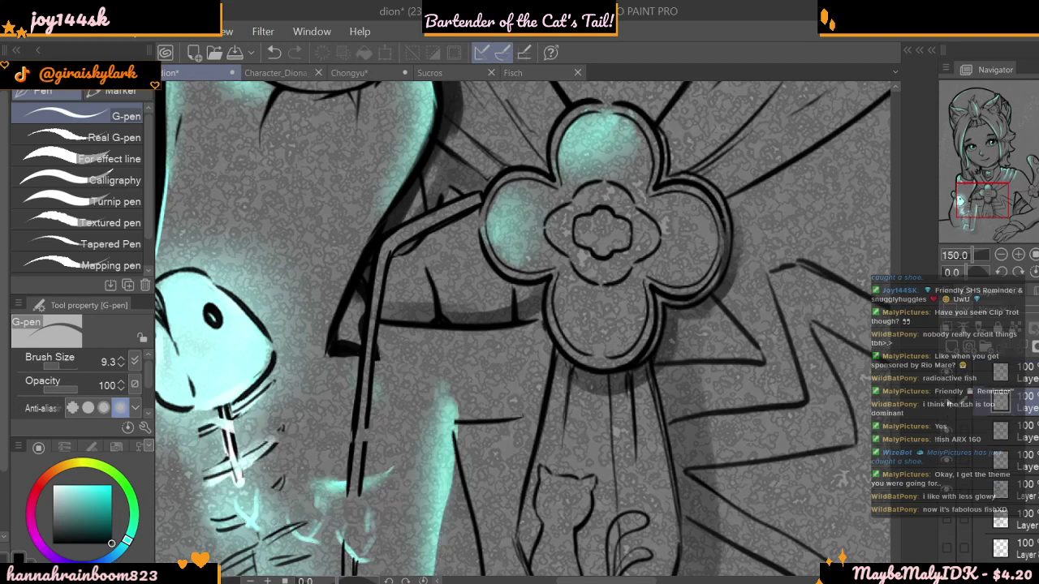
pyautogui.click(948, 404)
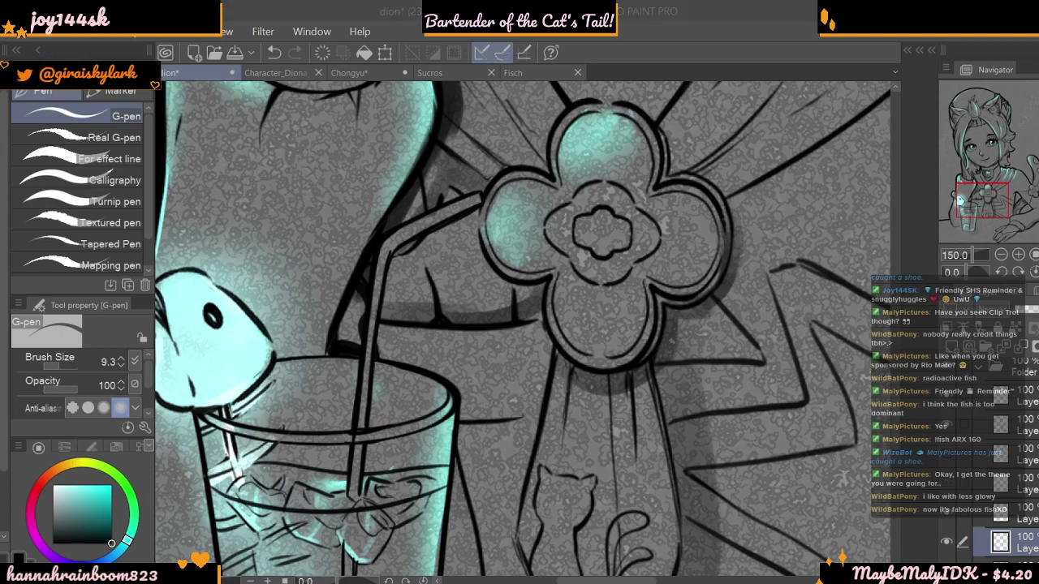
pyautogui.click(948, 520)
pyautogui.click(945, 540)
pyautogui.click(946, 540)
pyautogui.click(946, 520)
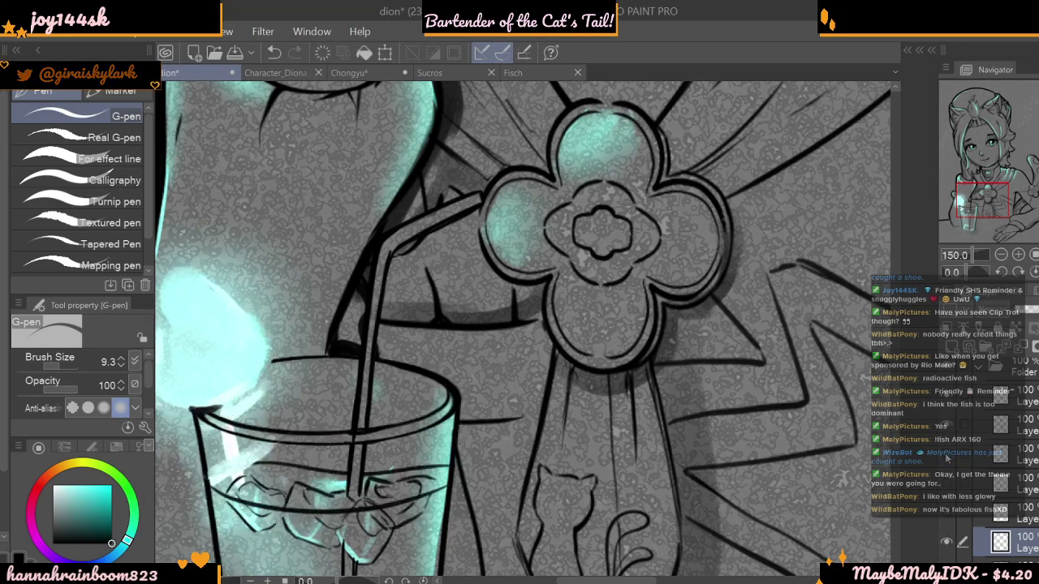
pyautogui.click(948, 537)
pyautogui.click(947, 537)
pyautogui.click(946, 520)
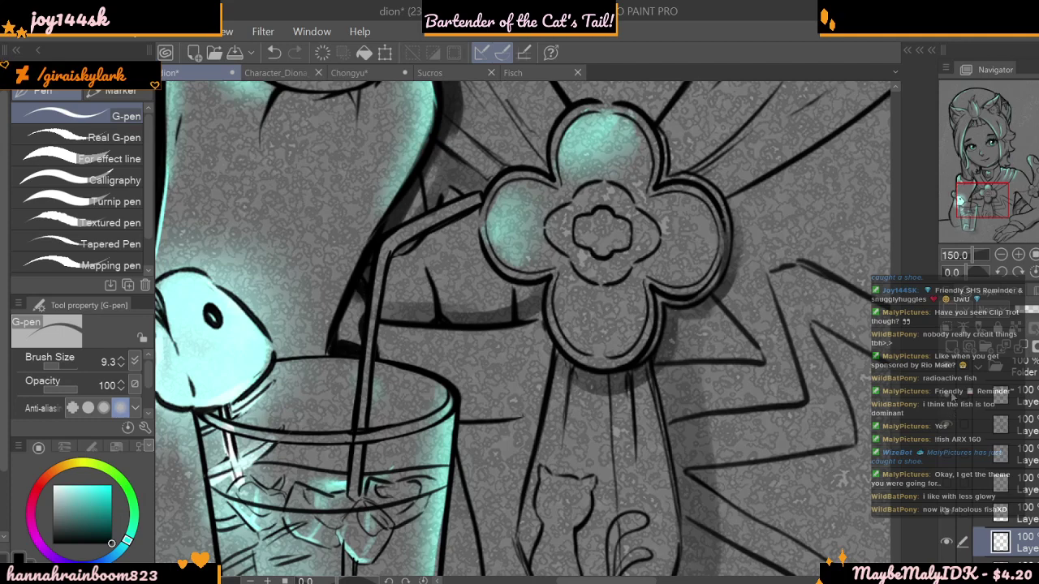
# - Toggle the layers above the line-art folder and the shading layers beneath it to see what each contributes around the straw
pyautogui.click(948, 373)
pyautogui.click(948, 372)
pyautogui.click(982, 370)
pyautogui.scroll(2, 982, 372)
pyautogui.click(947, 372)
pyautogui.click(948, 373)
pyautogui.scroll(-3, 987, 447)
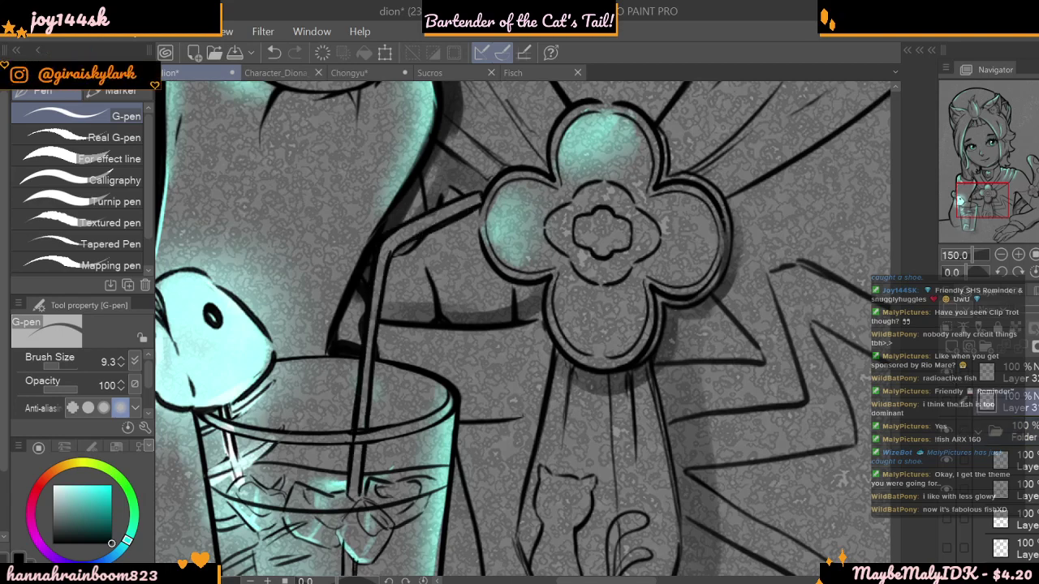
pyautogui.click(947, 445)
pyautogui.click(948, 474)
pyautogui.click(947, 474)
pyautogui.click(947, 497)
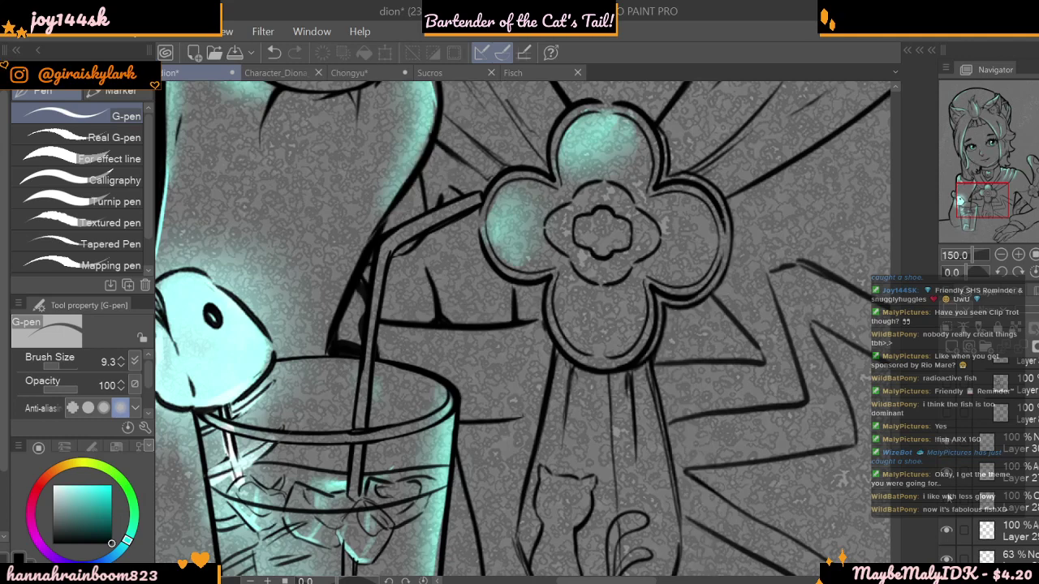
pyautogui.click(947, 497)
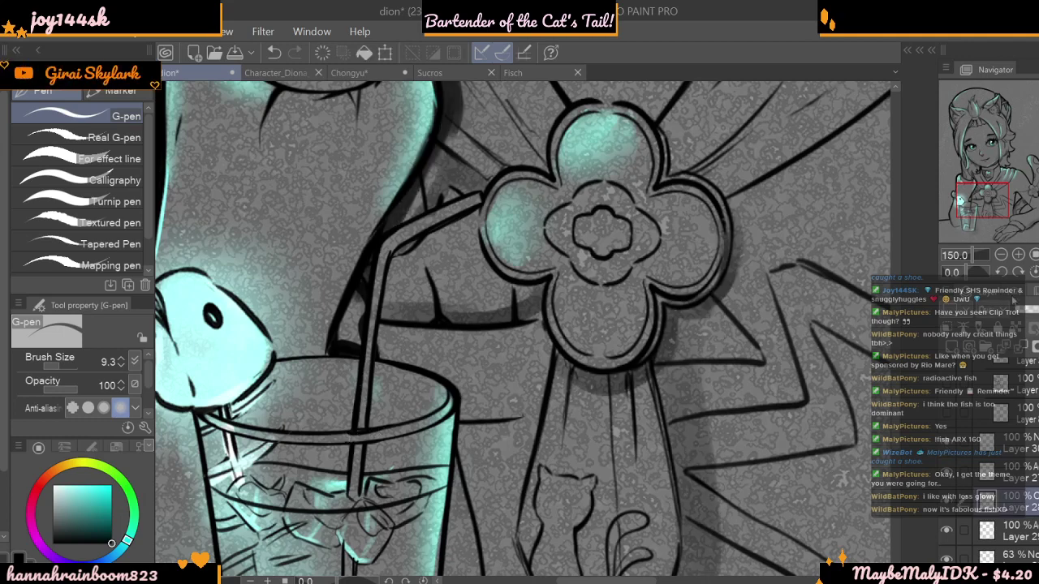
# - On the straw layer, draw small curved fold lines at the straw's bend with the black G-pen at size 9.3
pyautogui.click(1003, 256)
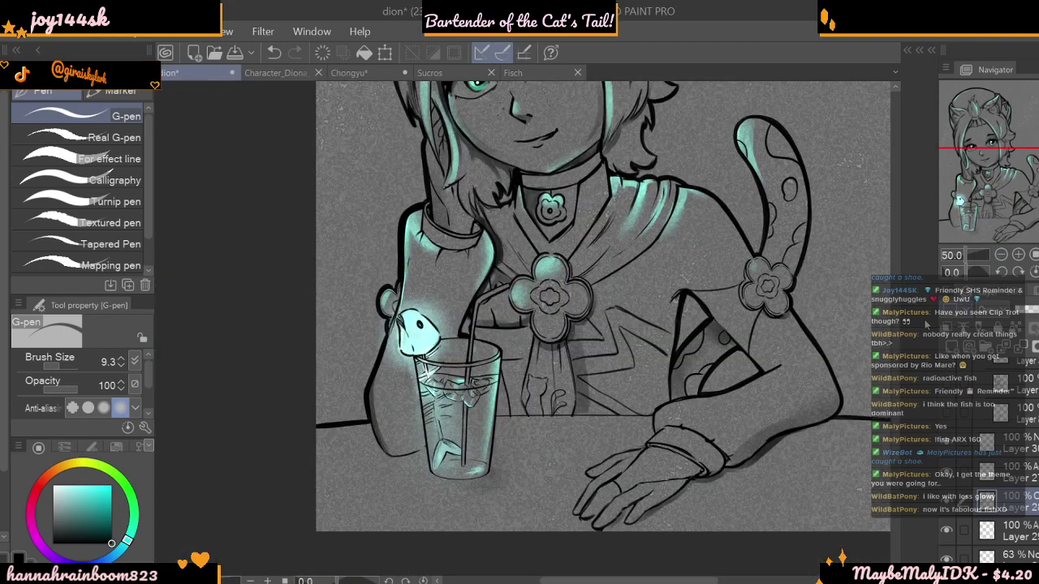
pyautogui.scroll(3, 901, 337)
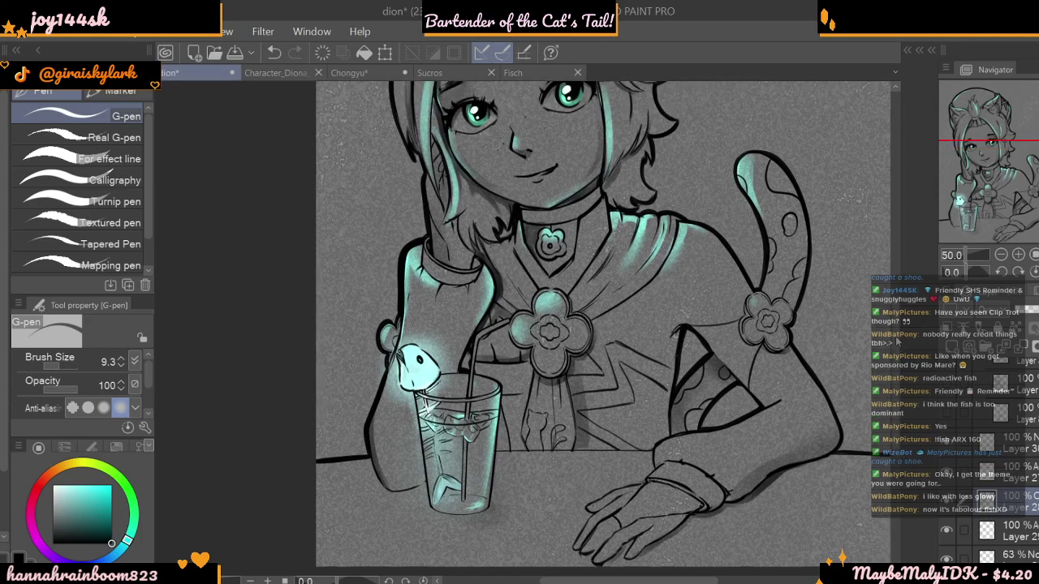
pyautogui.click(1002, 255)
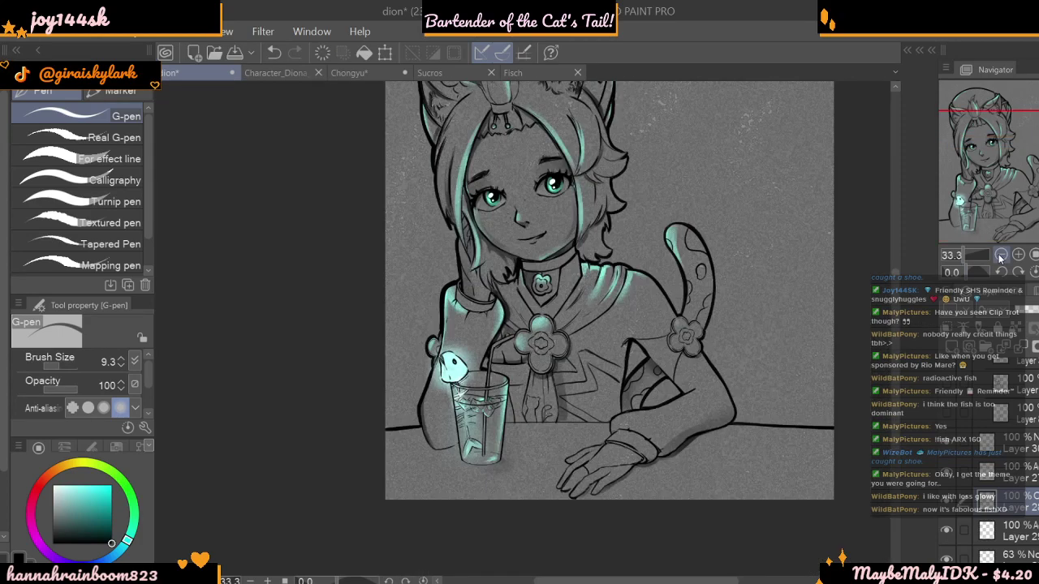
pyautogui.click(1018, 256)
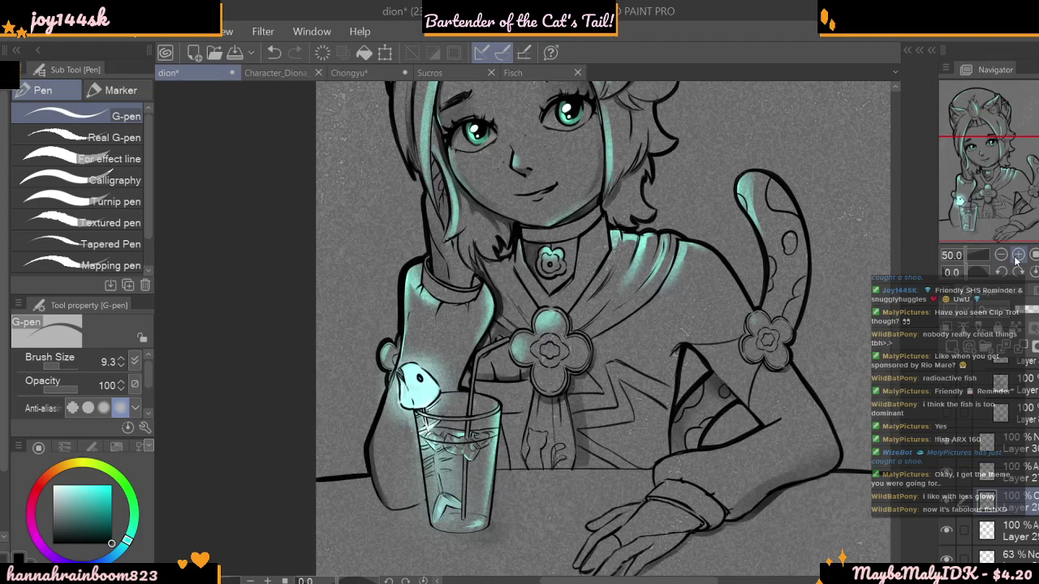
pyautogui.click(1018, 257)
pyautogui.click(1018, 256)
pyautogui.click(1018, 256)
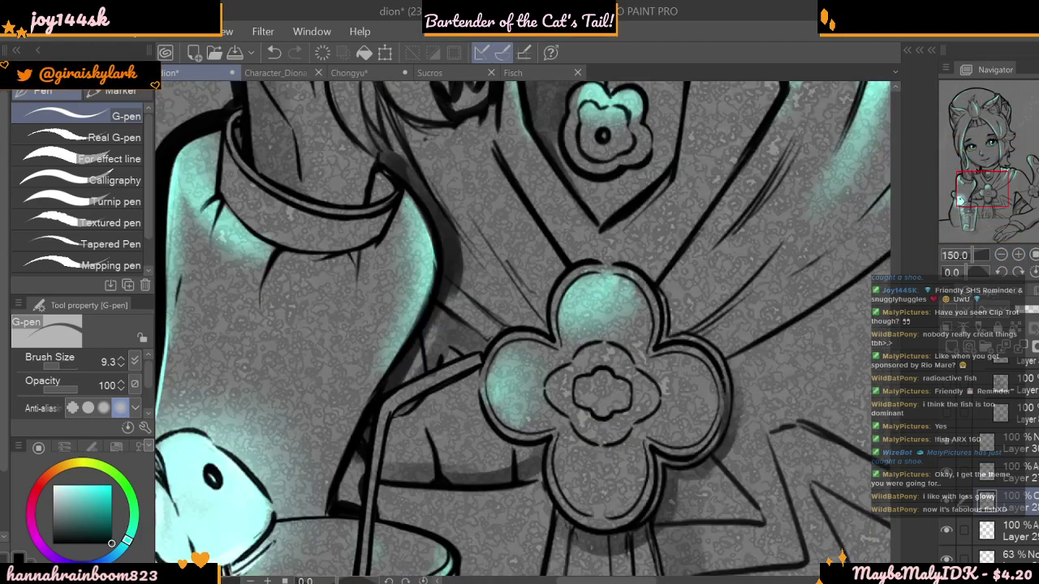
pyautogui.click(1007, 372)
pyautogui.moveTo(68, 365); pyautogui.dragTo(53, 350)
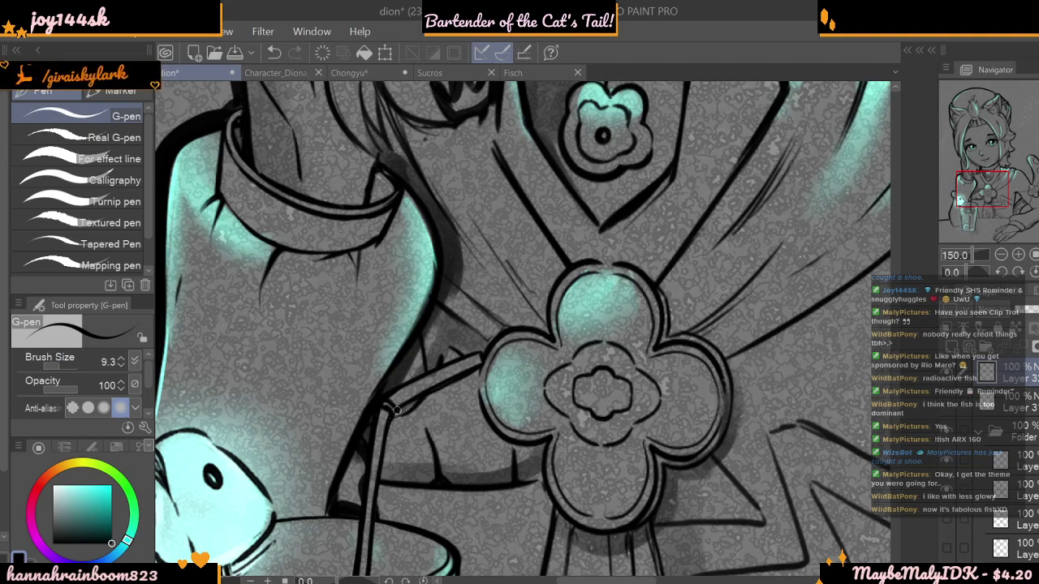
pyautogui.moveTo(397, 414)
pyautogui.mouseDown()
pyautogui.moveTo(380, 410)
pyautogui.moveTo(389, 417)
pyautogui.mouseUp()
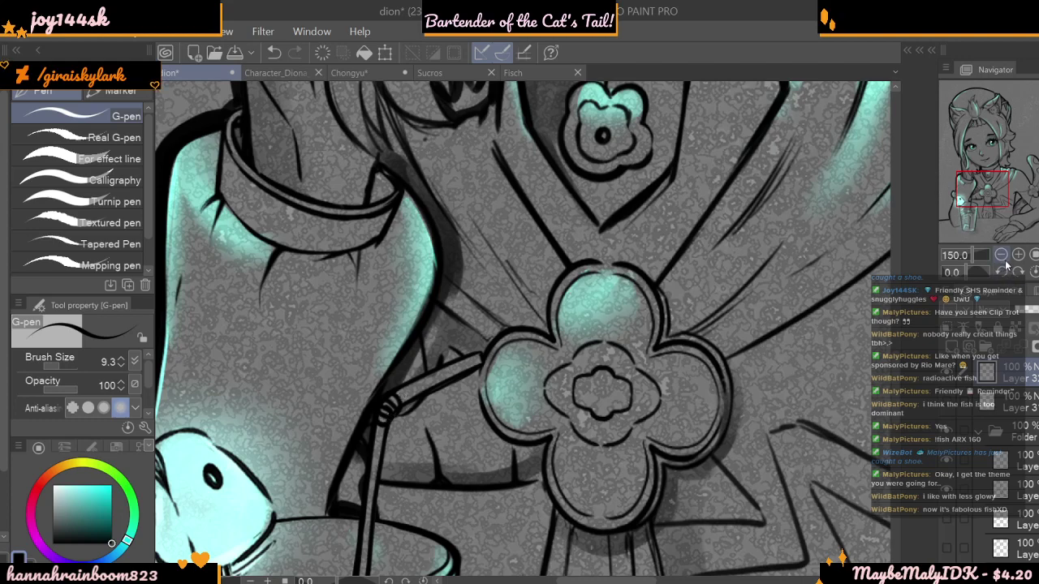
# - On the glow layer, paint a light cyan highlight along the straw with the Magda's oil paint brush at size 9.3
pyautogui.click(1018, 261)
pyautogui.scroll(3, 430, 394)
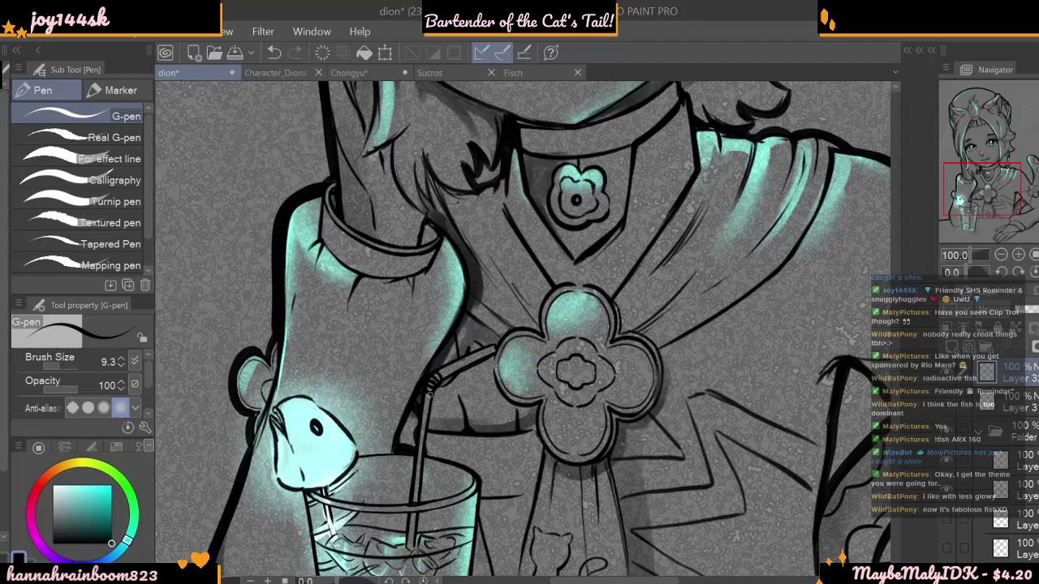
pyautogui.scroll(-5, 984, 474)
pyautogui.click(1001, 433)
pyautogui.click(946, 432)
pyautogui.click(947, 432)
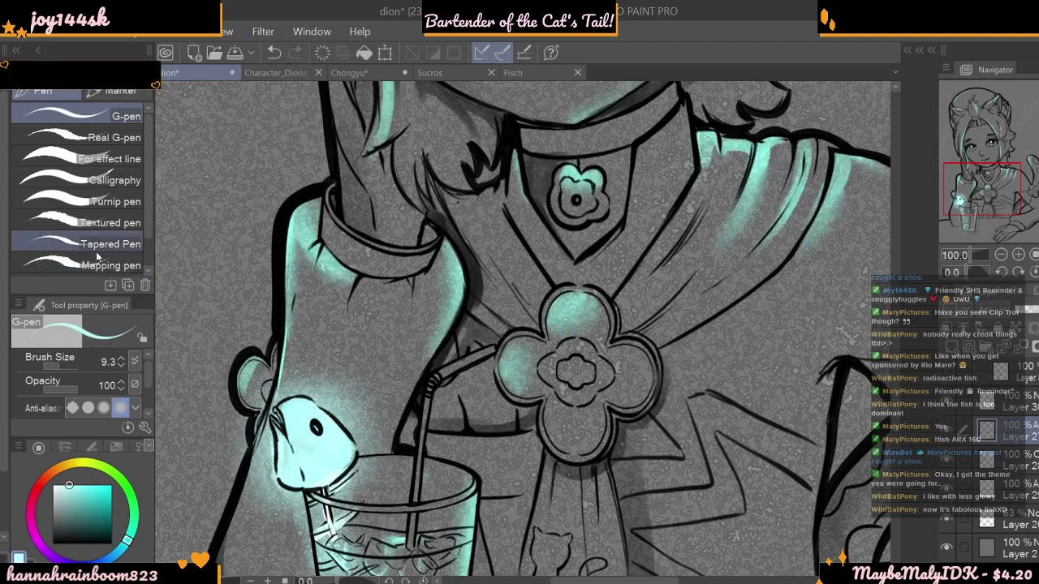
pyautogui.press('b')
pyautogui.moveTo(73, 367); pyautogui.dragTo(61, 363)
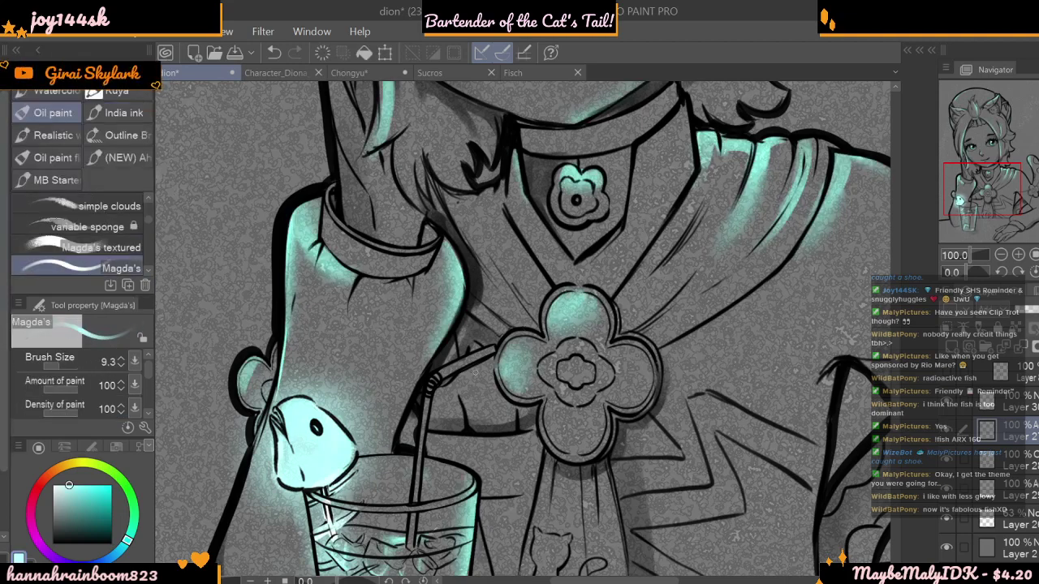
pyautogui.moveTo(485, 350)
pyautogui.mouseDown()
pyautogui.moveTo(432, 380)
pyautogui.moveTo(412, 505)
pyautogui.mouseUp()
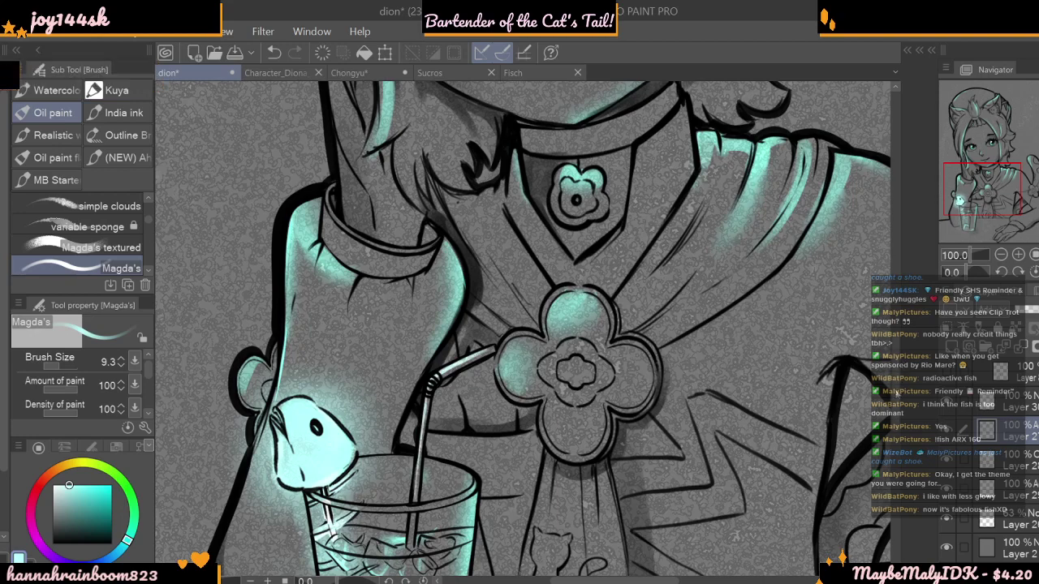
# - Extend the light cyan highlight down the straw inside the glass with the Magda's oil paint brush at size 9.3
pyautogui.moveTo(411, 512)
pyautogui.mouseDown()
pyautogui.moveTo(412, 423)
pyautogui.moveTo(403, 563)
pyautogui.mouseUp()
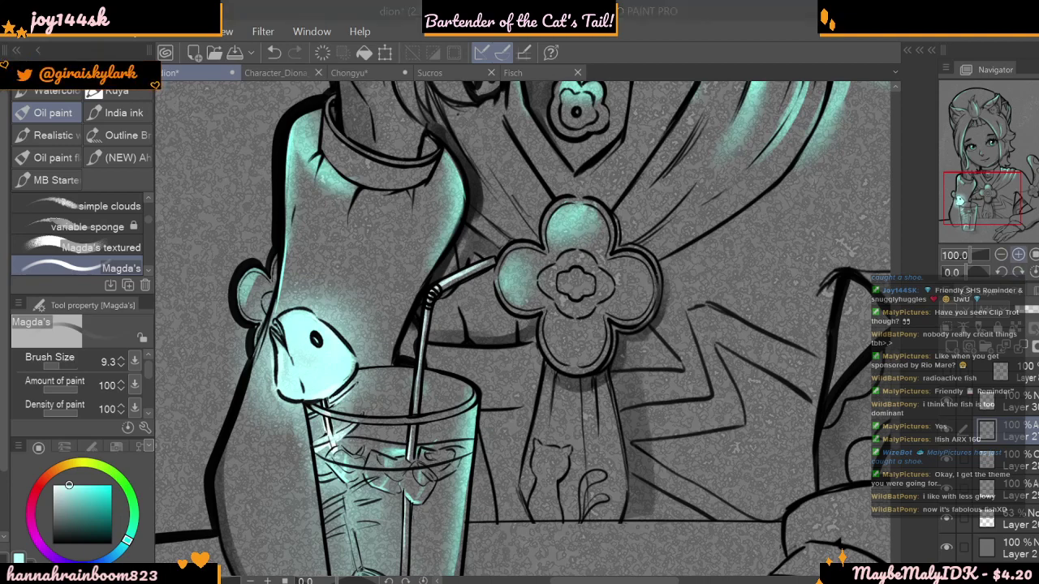
pyautogui.click(1001, 254)
pyautogui.click(1001, 255)
pyautogui.click(1001, 255)
pyautogui.click(1001, 255)
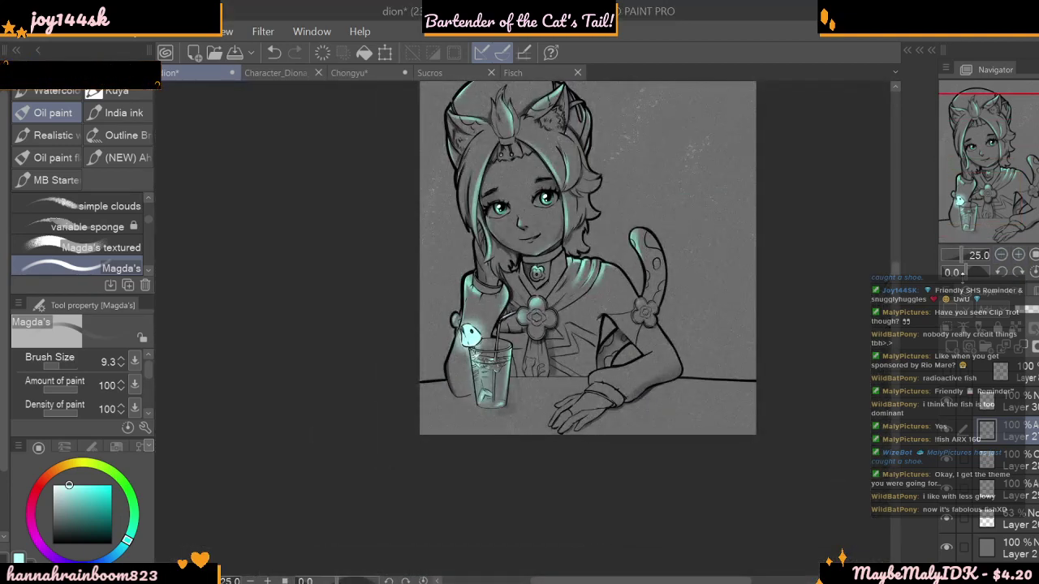
pyautogui.moveTo(894, 312); pyautogui.dragTo(895, 307)
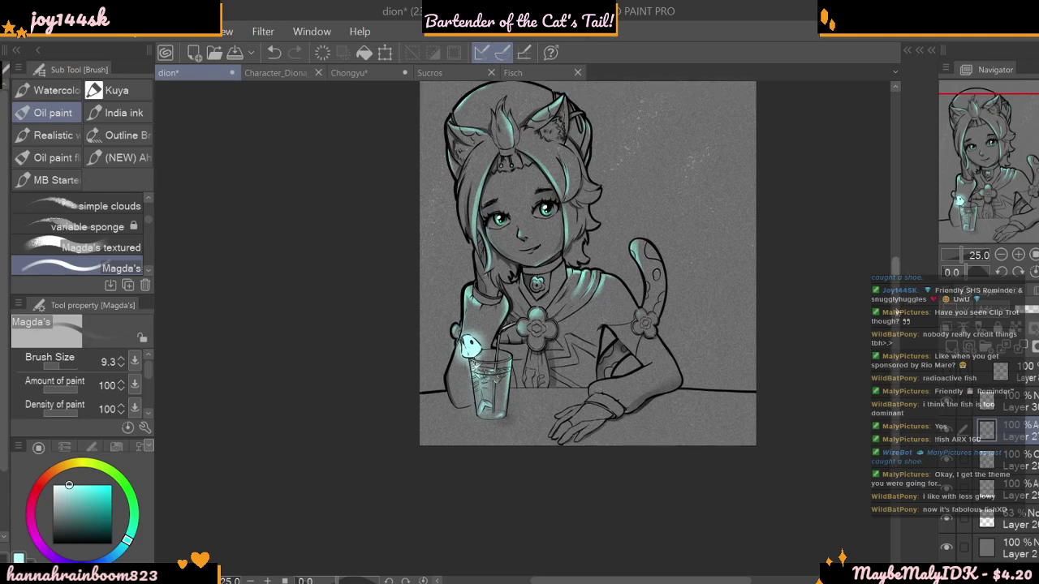
# - On the shading layer directly beneath the glow layer, paint near-black shadow along the straw inside the glass with the Magda's brush at size 9.3
pyautogui.click(1019, 255)
pyautogui.click(1019, 255)
pyautogui.click(1019, 255)
pyautogui.click(1019, 254)
pyautogui.click(1010, 450)
pyautogui.click(111, 543)
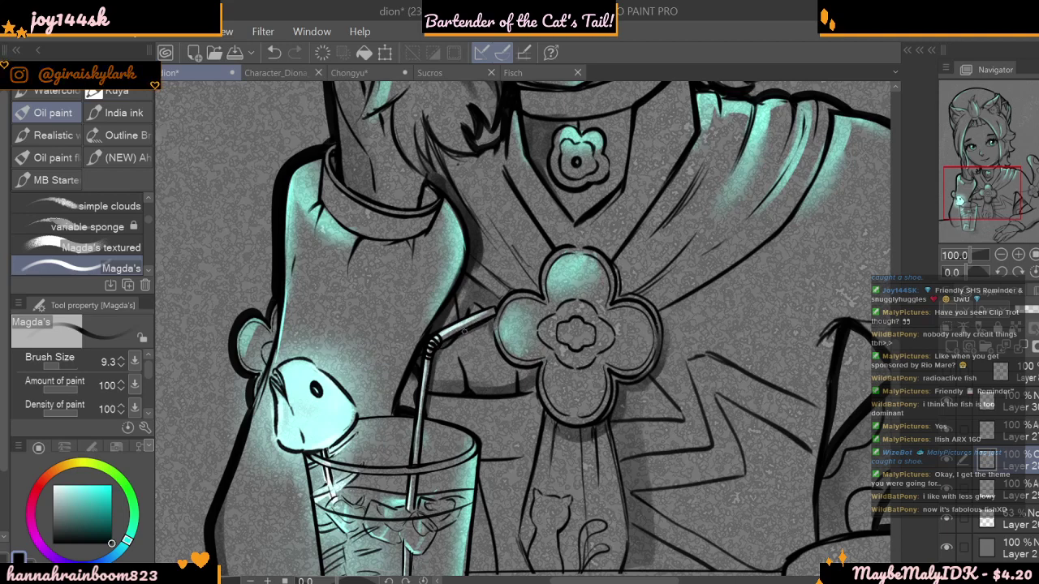
pyautogui.moveTo(896, 340); pyautogui.dragTo(897, 367)
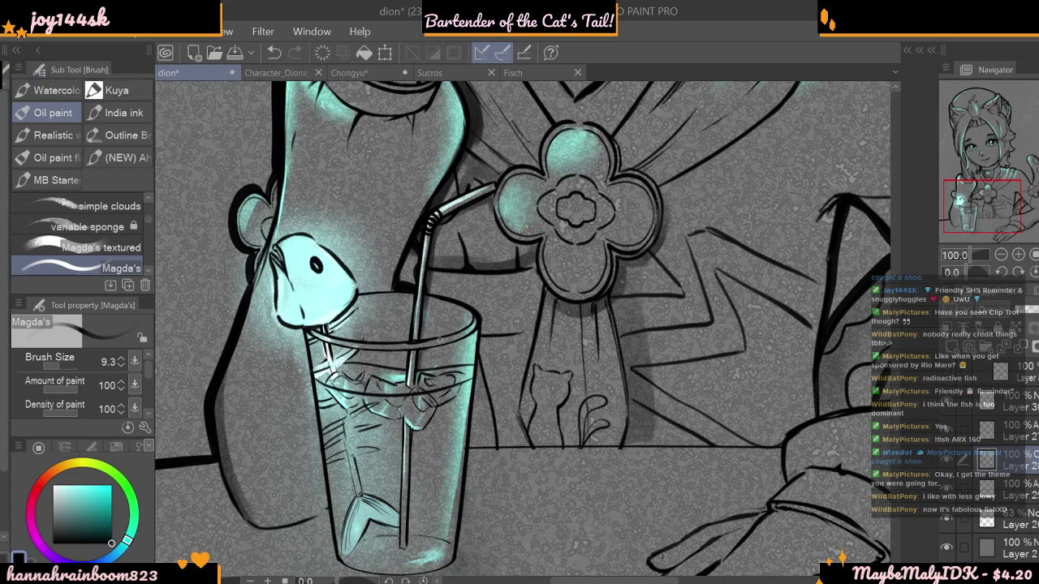
pyautogui.moveTo(413, 448); pyautogui.dragTo(407, 534)
# - Check the whole drawing and its upper layers, and save the dion file
pyautogui.click(1007, 256)
pyautogui.click(1006, 256)
pyautogui.click(1006, 256)
pyautogui.click(1006, 256)
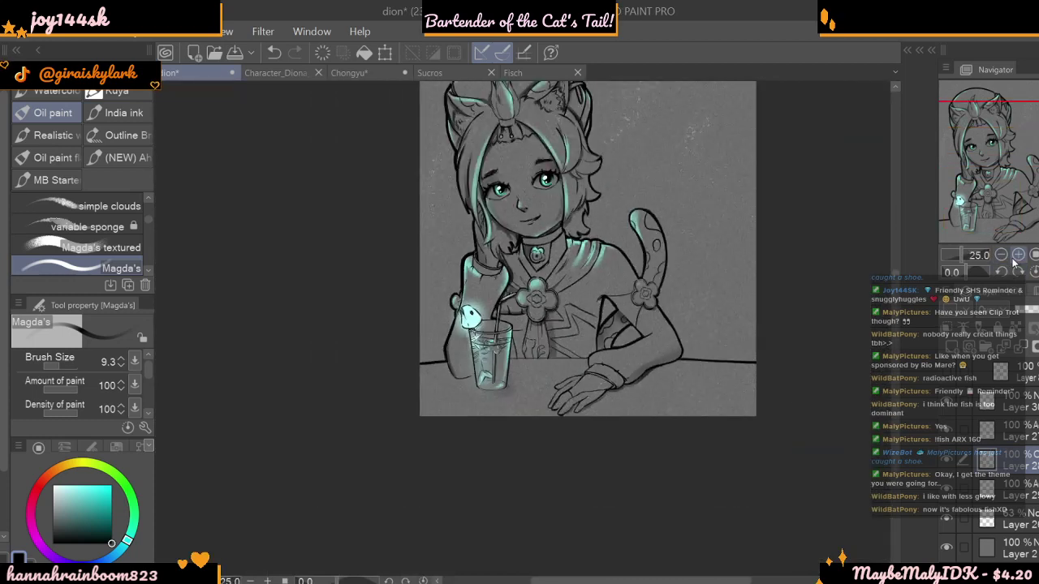
pyautogui.moveTo(897, 337); pyautogui.dragTo(898, 292)
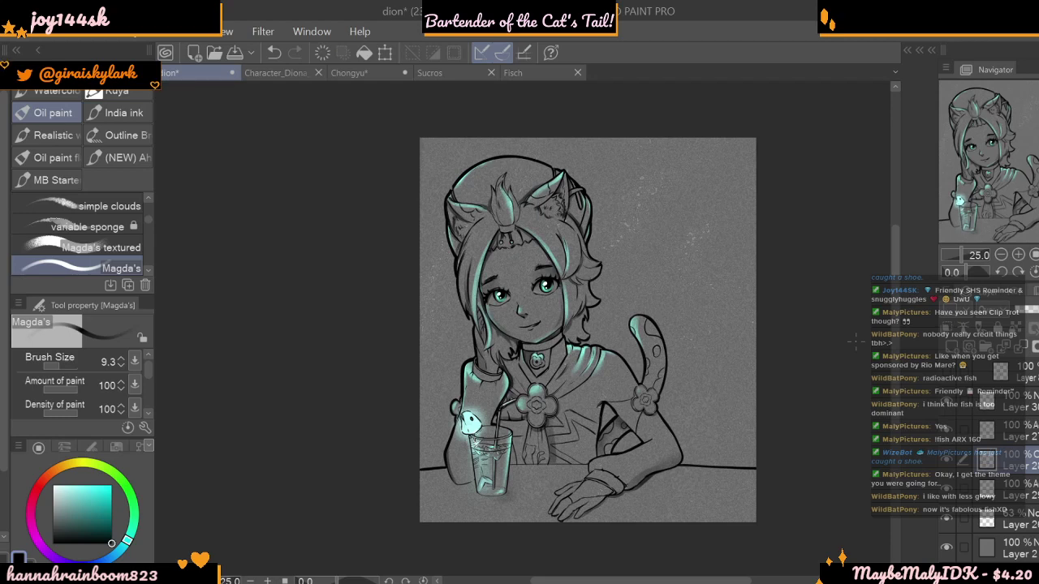
pyautogui.scroll(5, 998, 455)
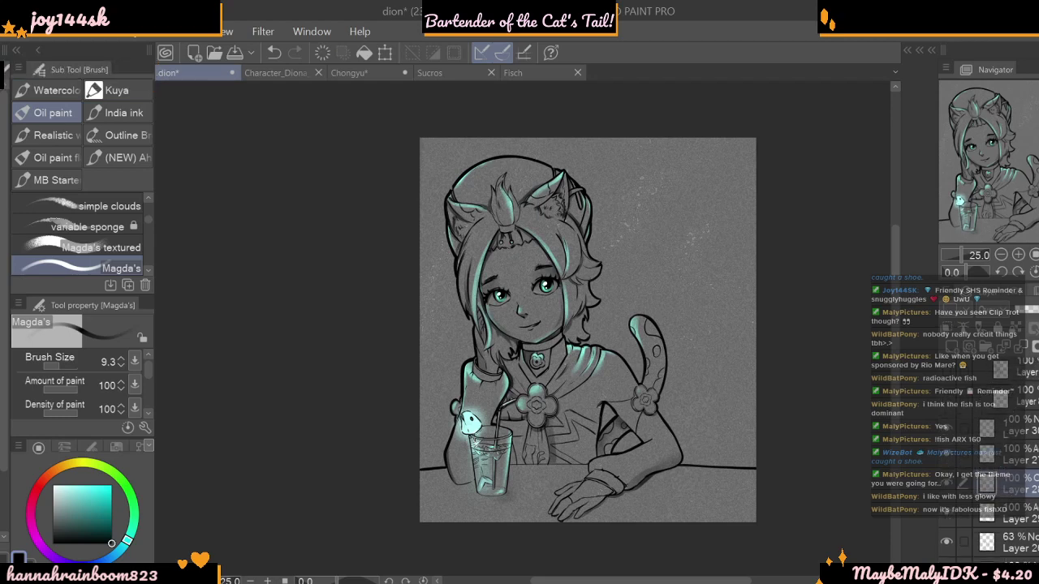
pyautogui.scroll(4, 971, 406)
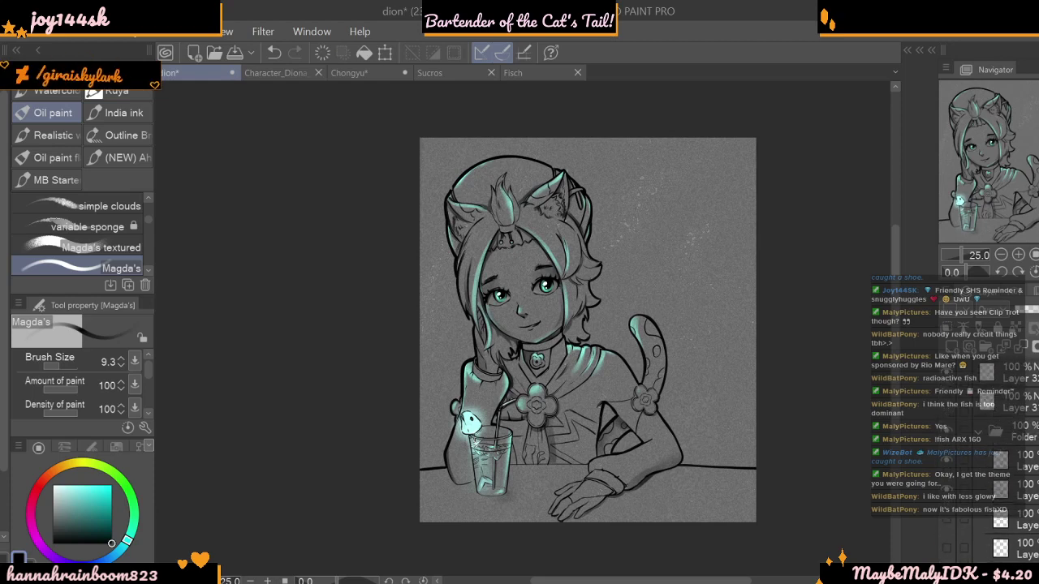
pyautogui.click(943, 404)
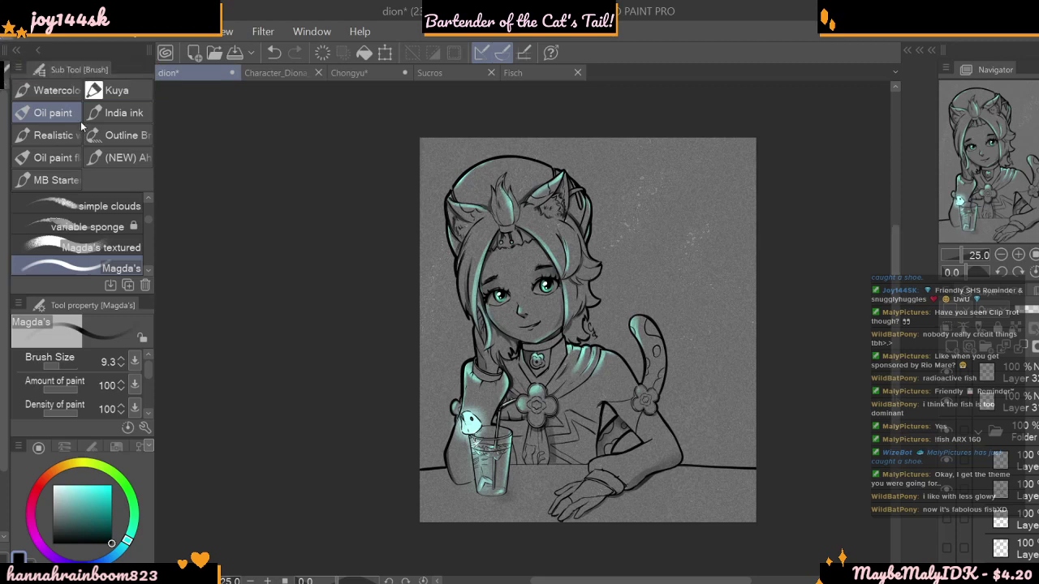
pyautogui.hotkey('ctrl', 's')
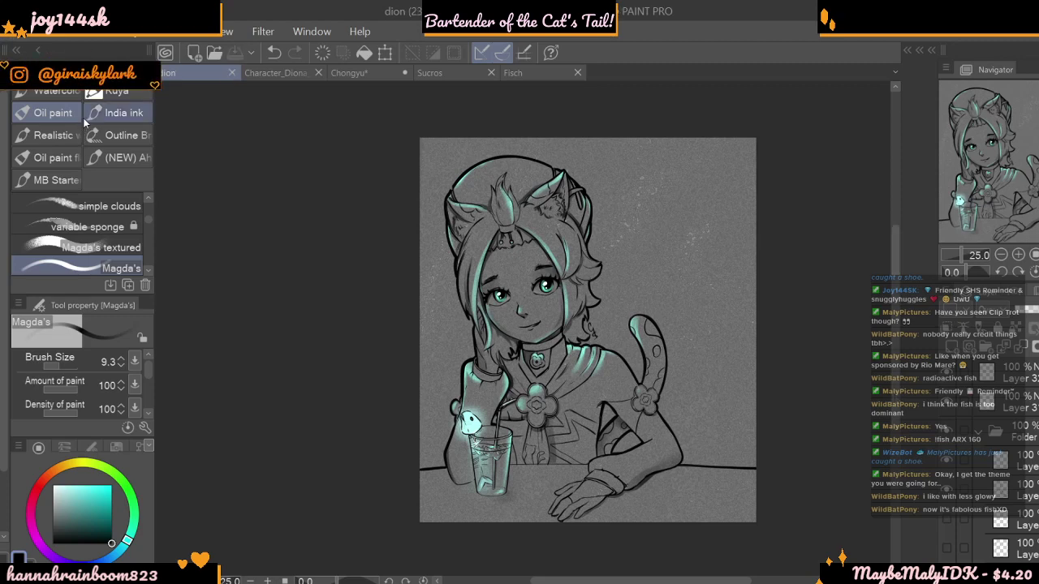